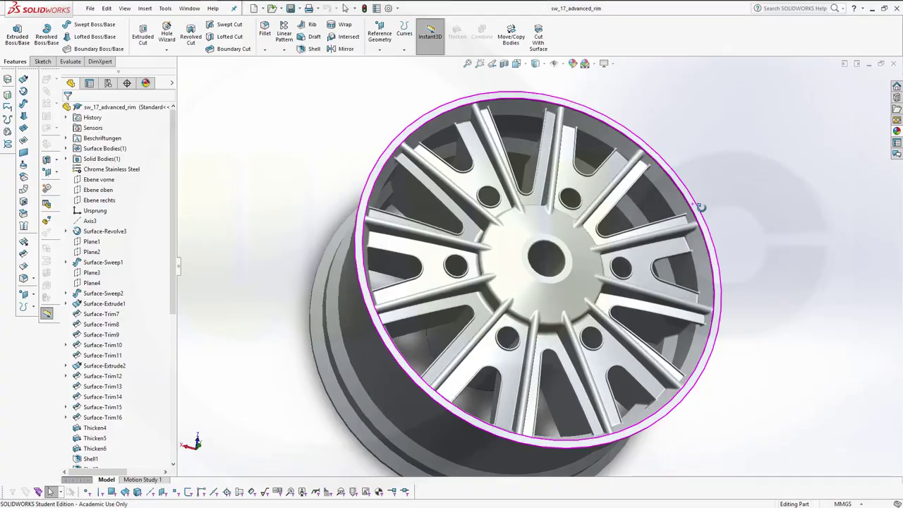
Step: Orbit and zoom the sw_17_advanced_rim model to view it from the front and then from above
middle_drag(692, 189, 749, 209)
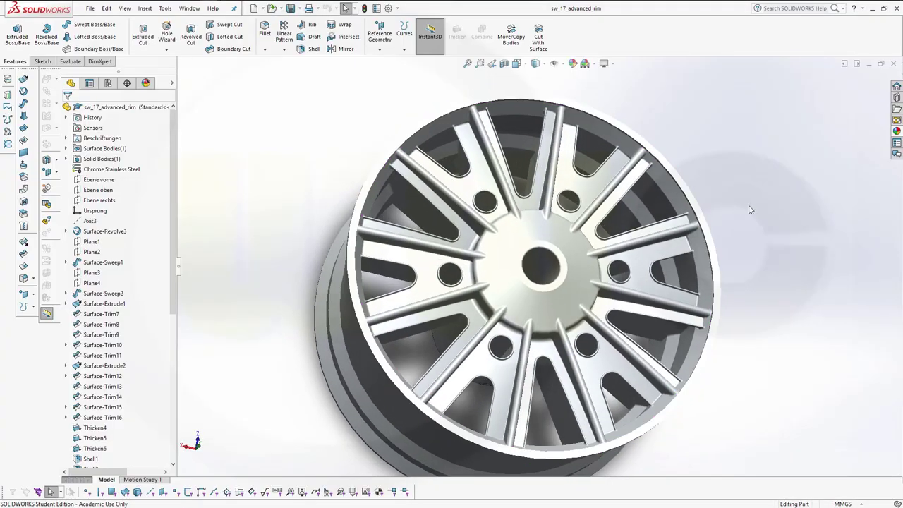
mouse_move(752, 209)
middle_down()
mouse_move(750, 177)
mouse_move(746, 224)
mouse_move(768, 242)
mouse_move(782, 282)
mouse_move(733, 244)
mouse_move(736, 195)
mouse_move(745, 218)
mouse_move(776, 216)
mouse_move(791, 258)
mouse_move(802, 259)
mouse_move(786, 248)
mouse_move(774, 262)
mouse_move(800, 423)
middle_up()
scroll(800, 423, up, 2)
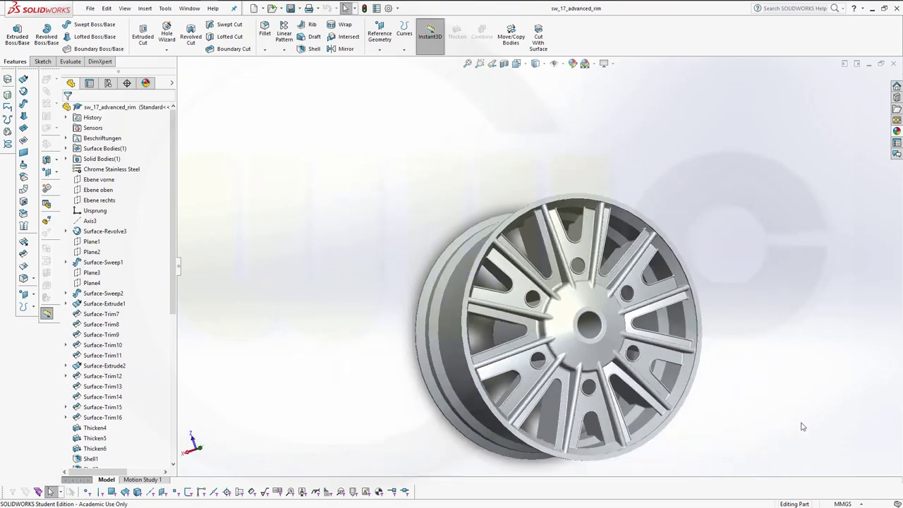
scroll(707, 401, up, 2)
mouse_move(661, 401)
middle_down()
mouse_move(738, 349)
mouse_move(565, 328)
mouse_move(393, 284)
mouse_move(372, 329)
mouse_move(582, 320)
middle_up()
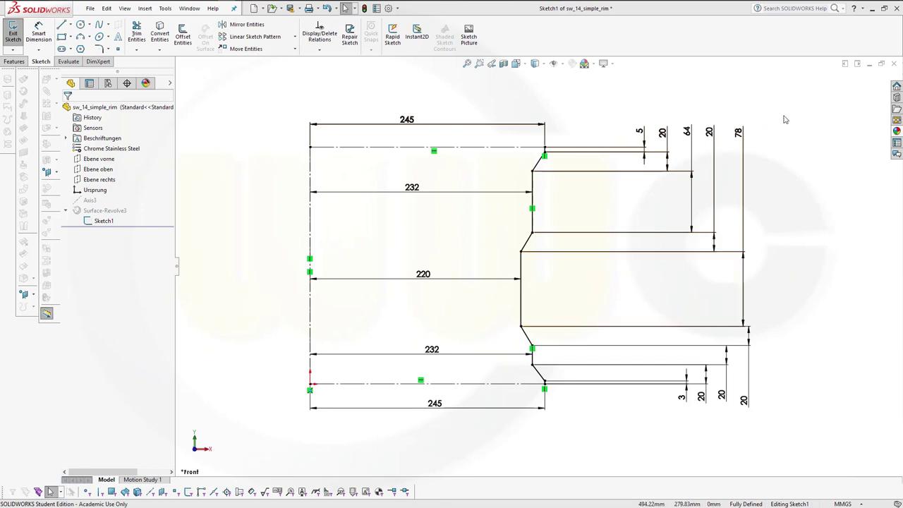
Step: Exit the barrel profile sketch to rebuild Surface-Revolve3 and tilt the view to show the rim's opening
click(865, 83)
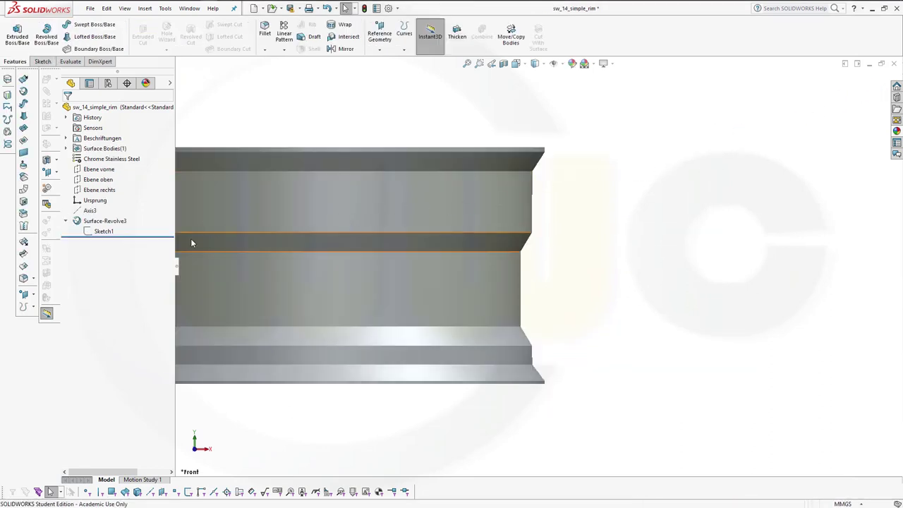
key(Up)
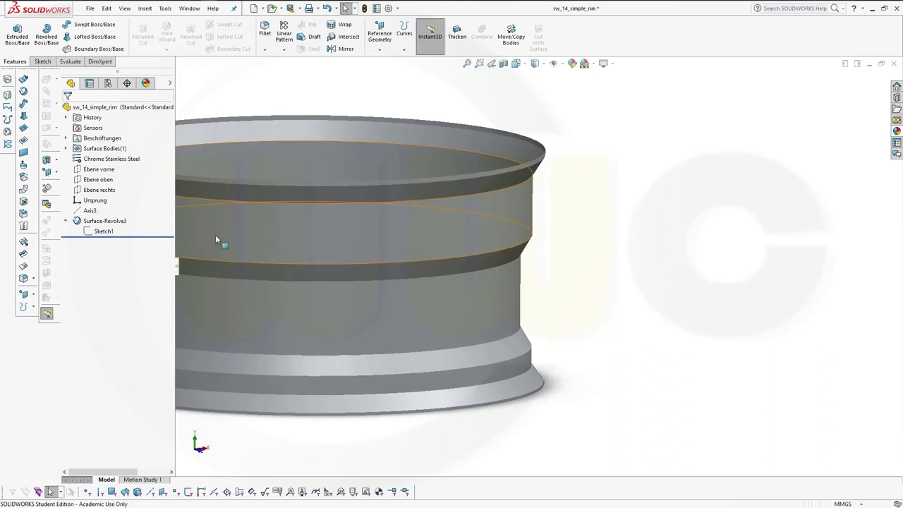
scroll(215, 235, down, 2)
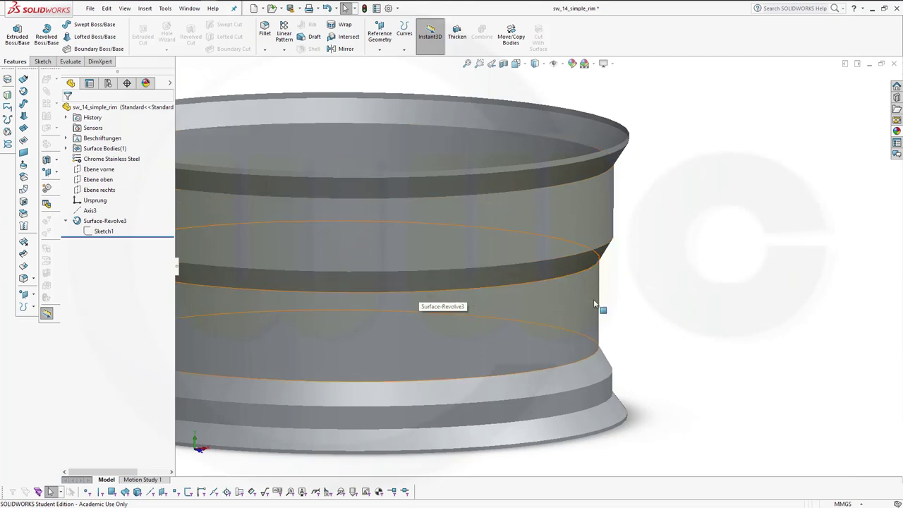
scroll(665, 316, up, 2)
scroll(691, 334, up, 2)
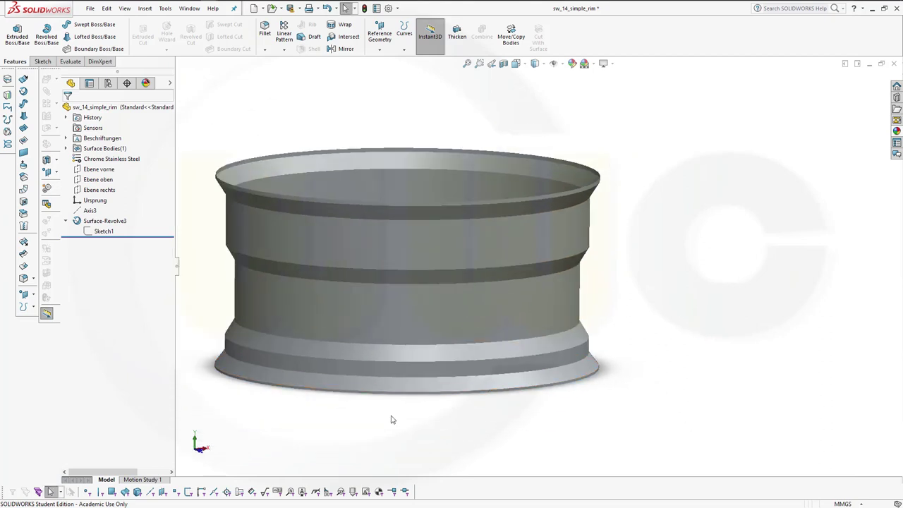
middle_drag(392, 419, 388, 432)
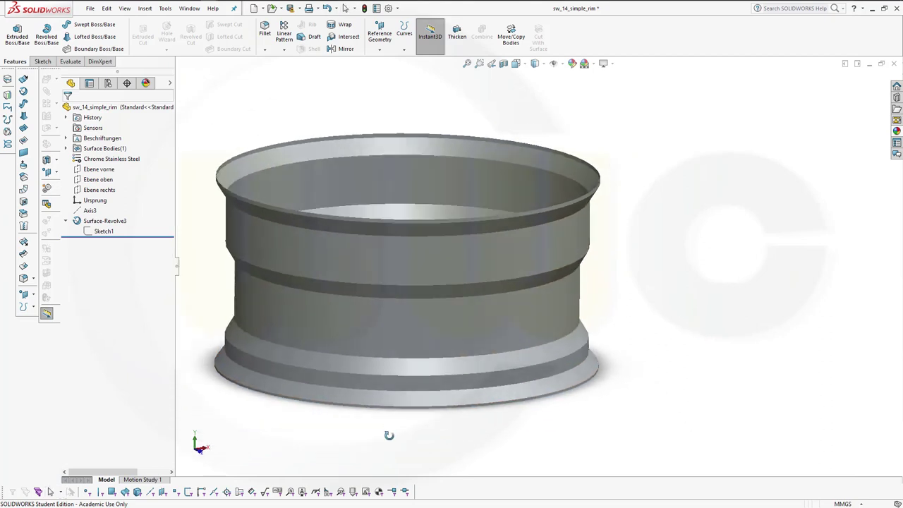
right_click(123, 224)
Step: Hide Surface-Revolve3 and show Axis3 with the Ebene vorne, Ebene oben and Ebene rechts planes
click(134, 213)
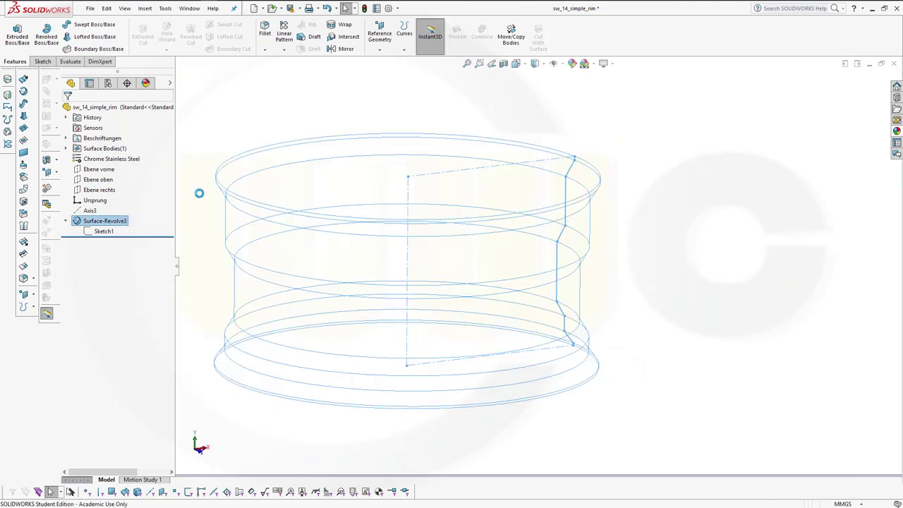
click(659, 306)
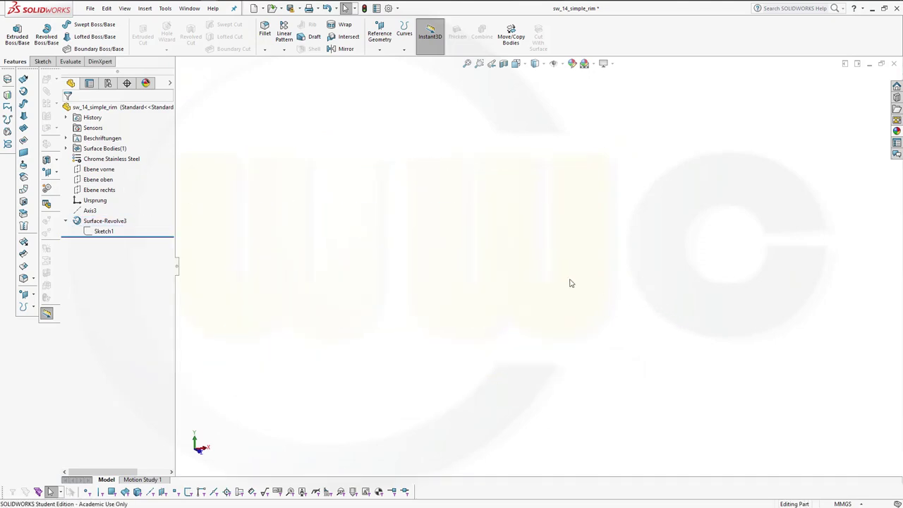
click(88, 210)
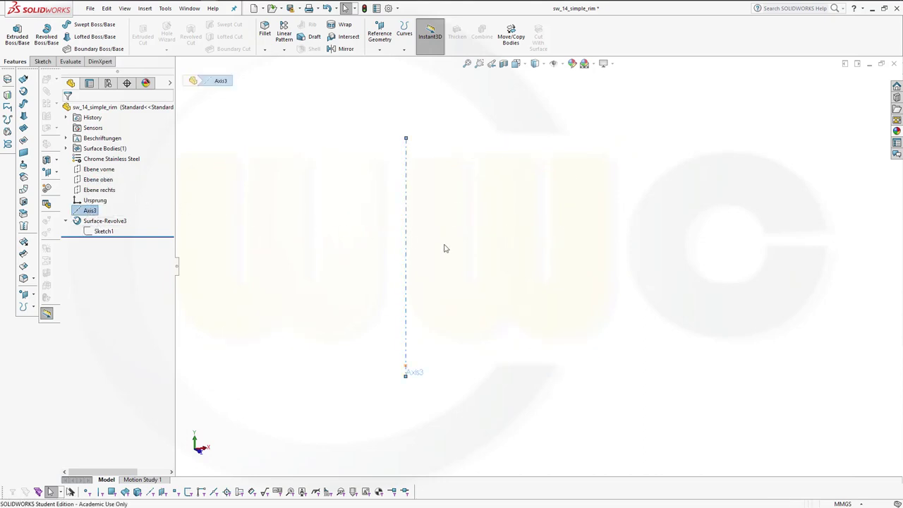
click(98, 169)
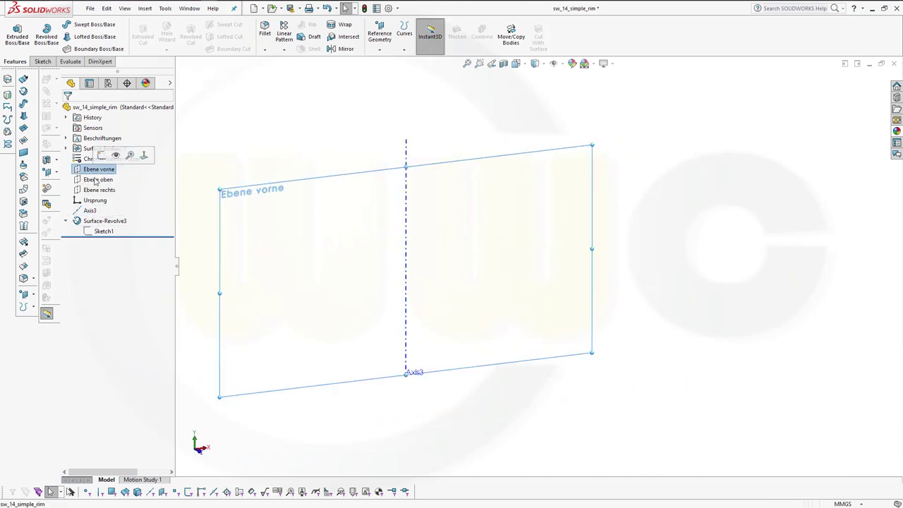
shift+click(97, 190)
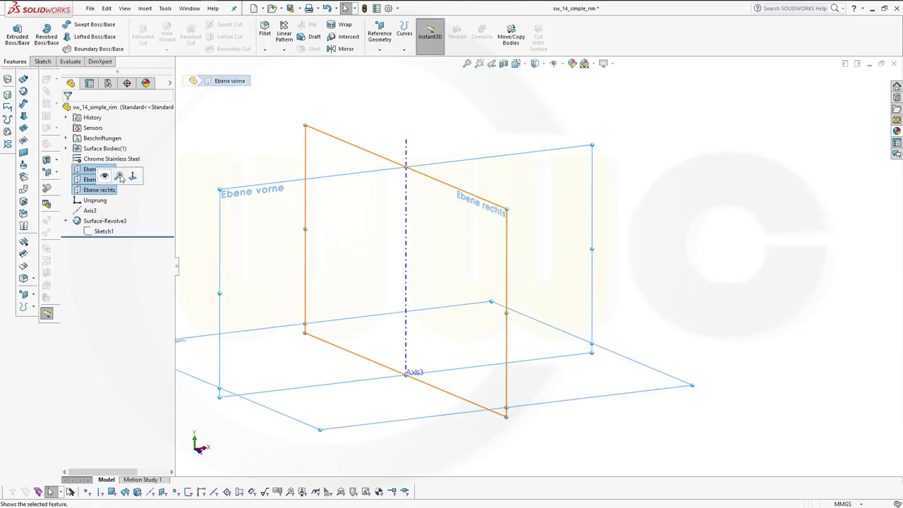
click(695, 230)
middle_drag(671, 270, 659, 274)
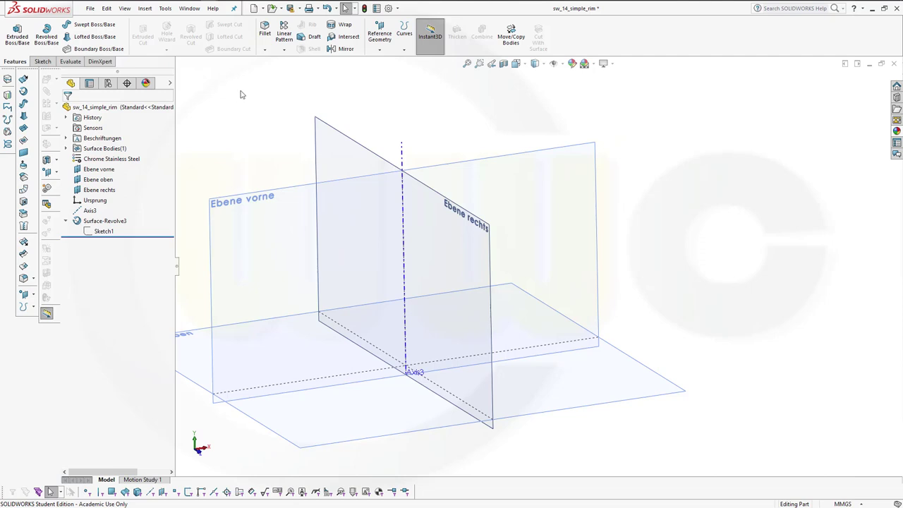
Step: Create reference plane Plane1 through Axis3 at a 15° angle to Ebene vorne
click(381, 52)
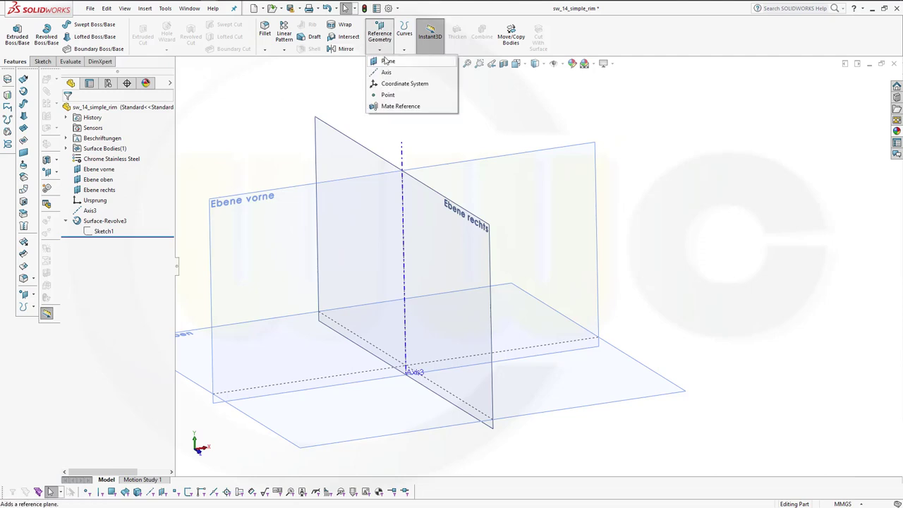
click(387, 62)
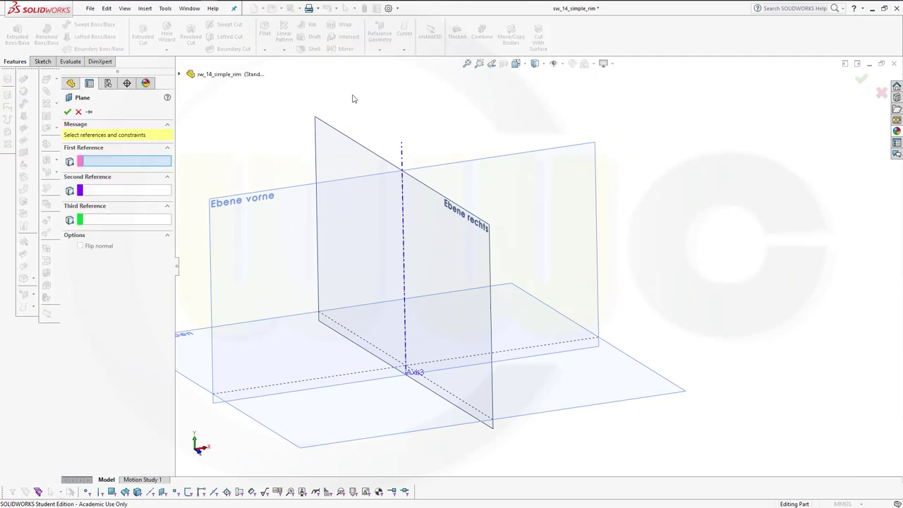
click(404, 158)
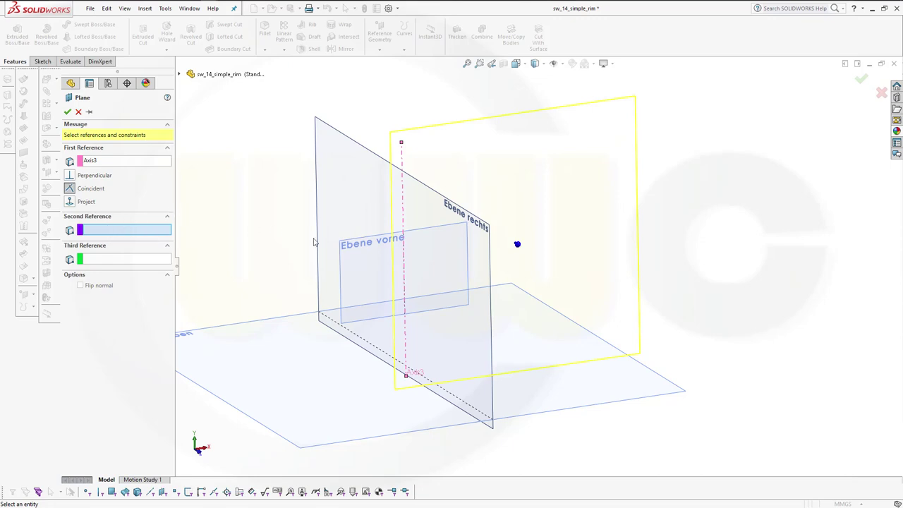
click(353, 248)
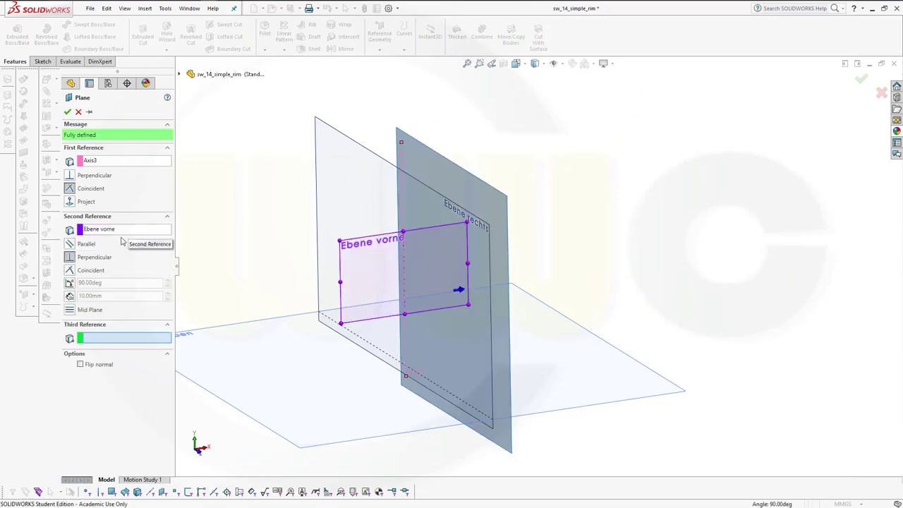
click(70, 283)
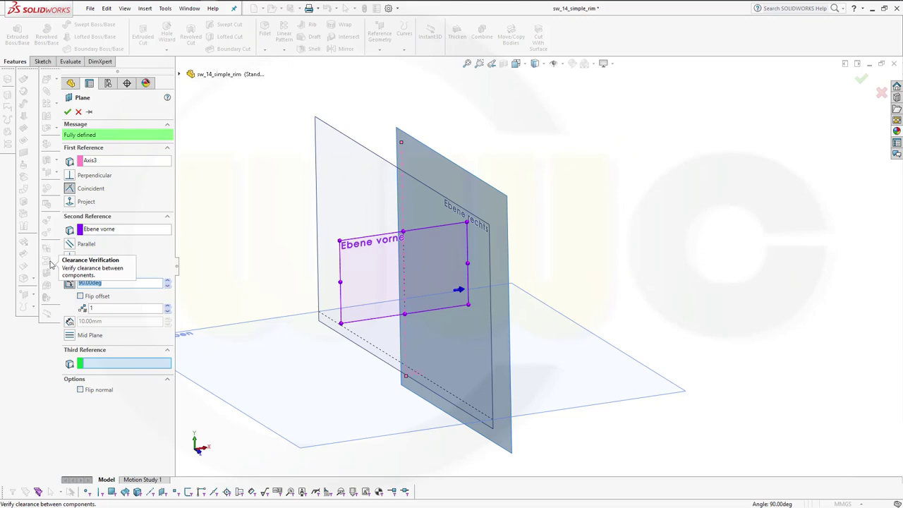
text(15)
key(Return)
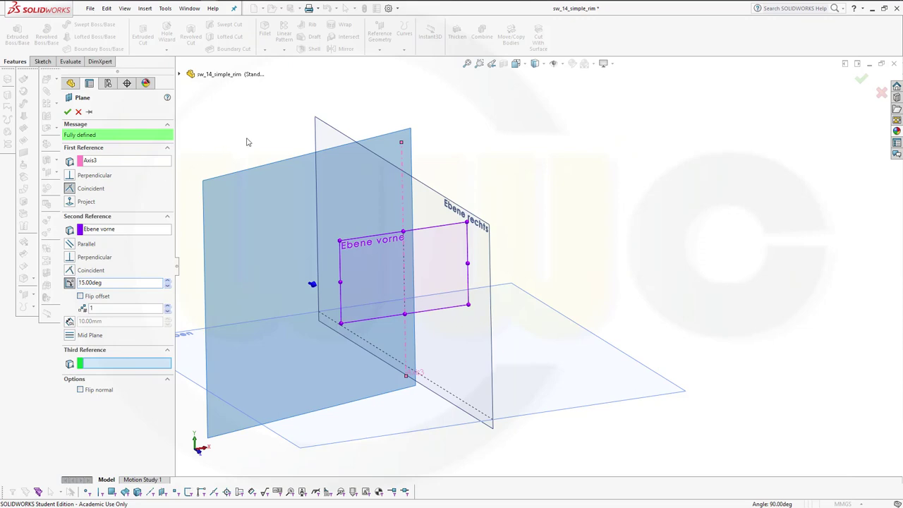
click(67, 112)
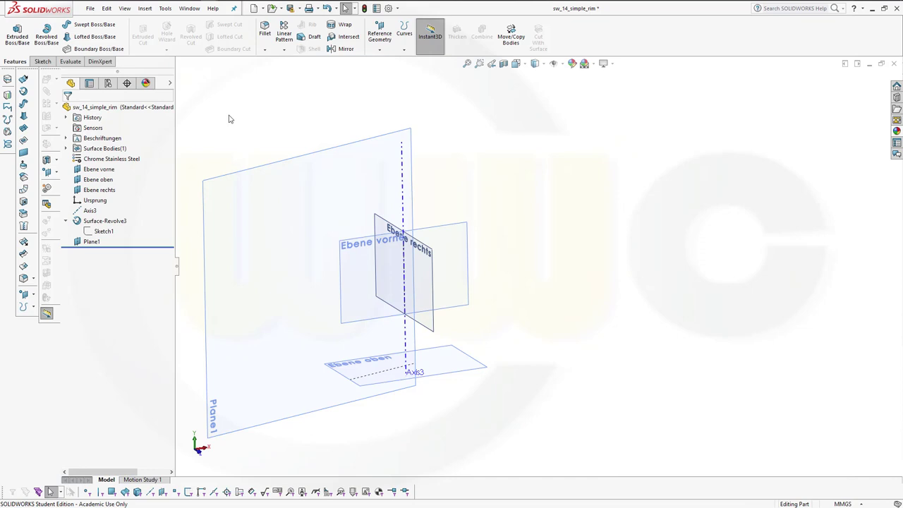
Step: Create Plane2 through Axis3 at 15° to Ebene vorne with the angle direction reversed
click(380, 32)
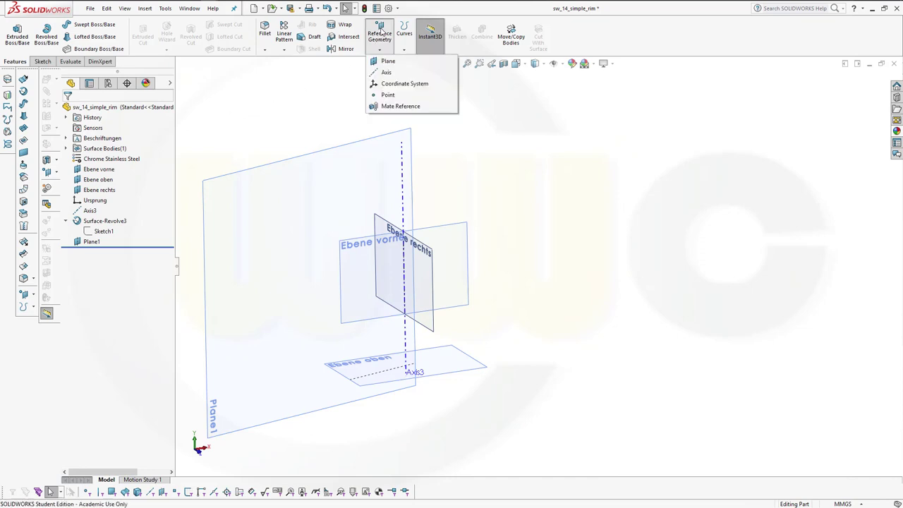
click(386, 62)
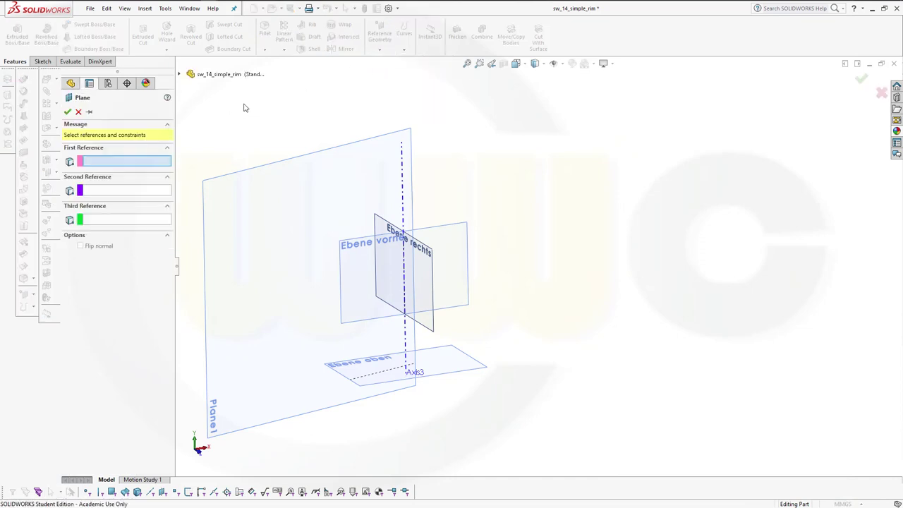
click(404, 202)
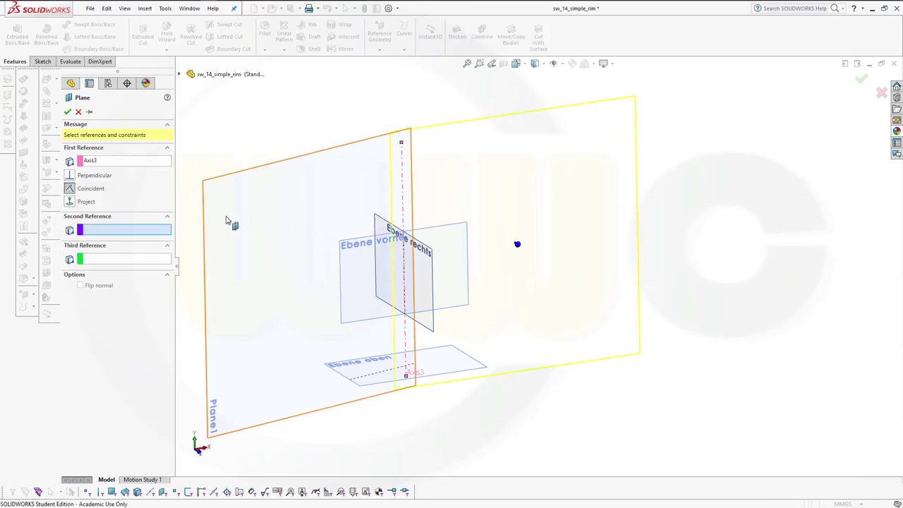
click(462, 233)
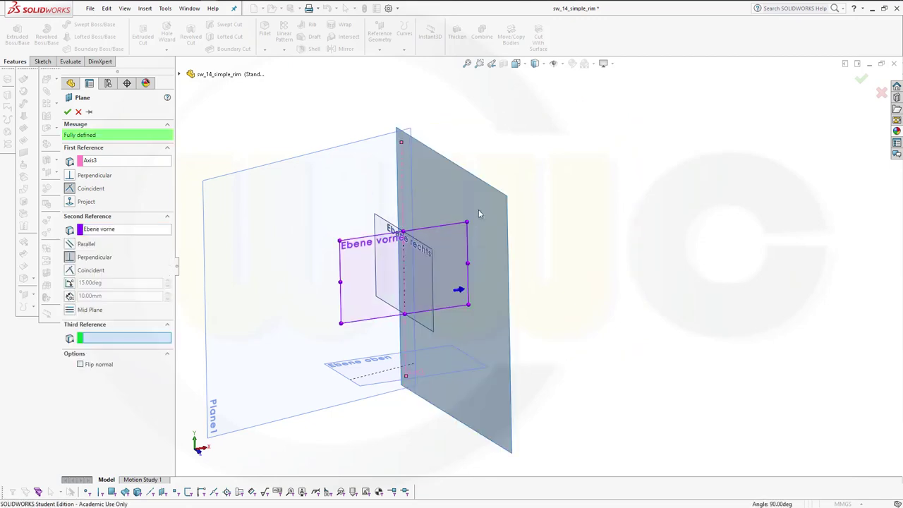
click(70, 282)
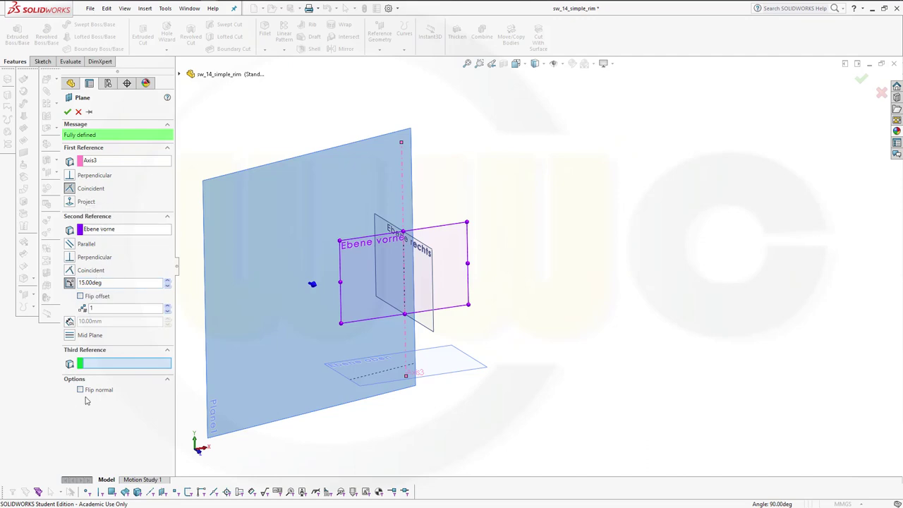
click(81, 390)
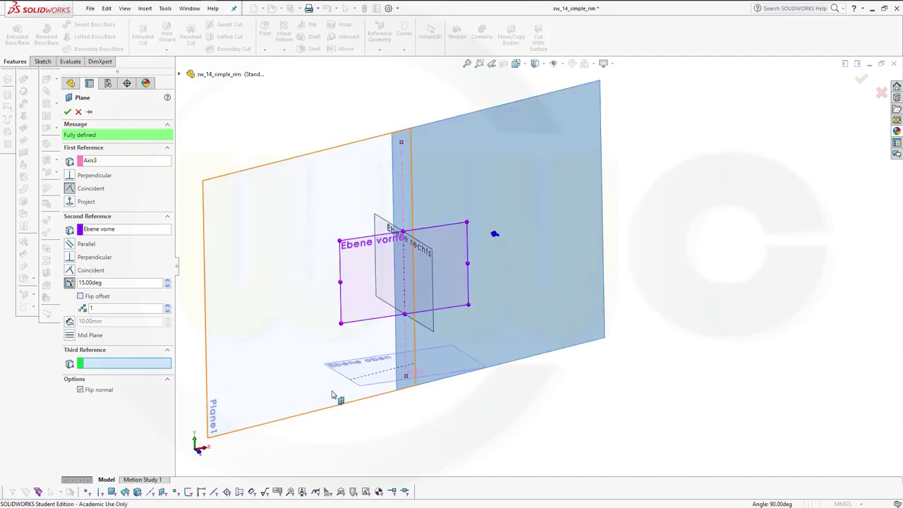
click(81, 390)
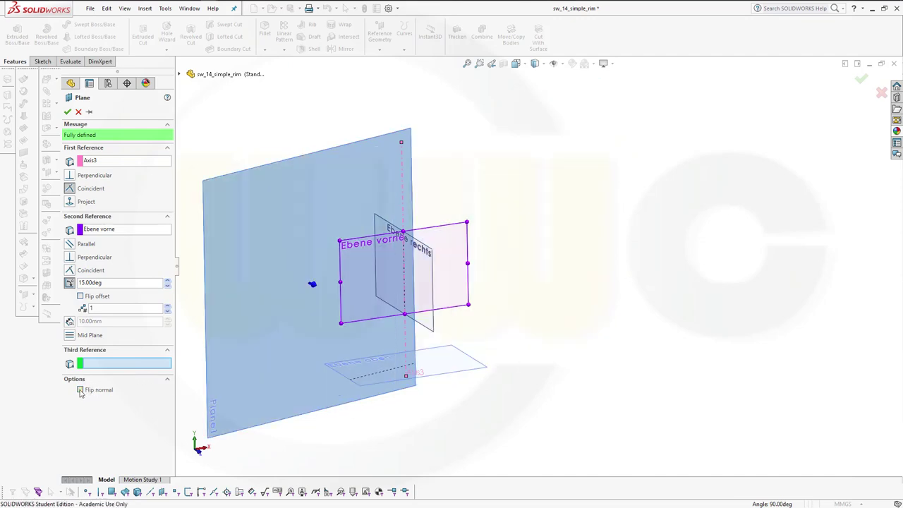
click(80, 296)
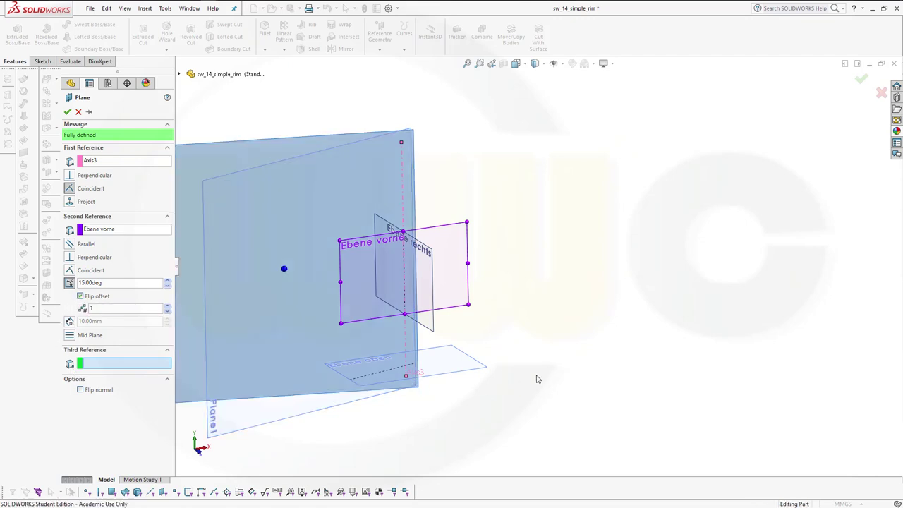
click(68, 112)
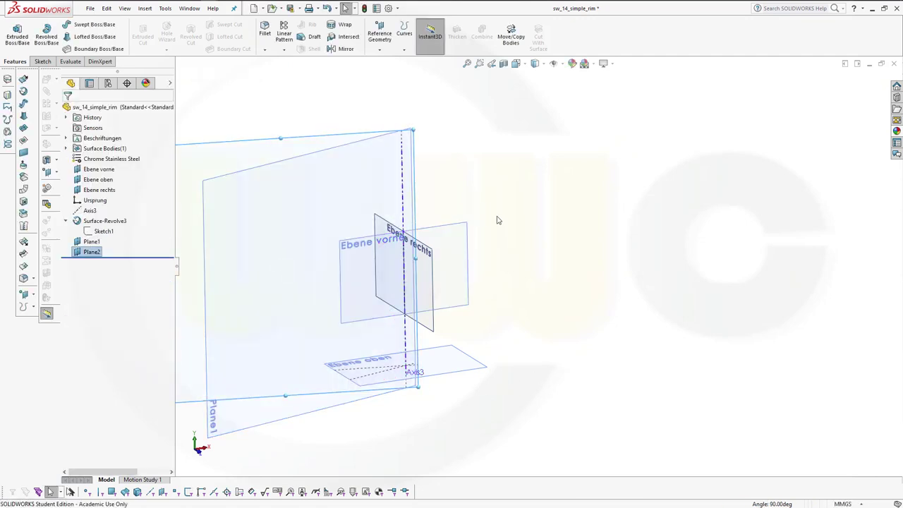
mouse_move(502, 251)
middle_down()
mouse_move(470, 264)
mouse_move(262, 211)
mouse_move(366, 226)
mouse_move(419, 162)
mouse_move(512, 261)
middle_up()
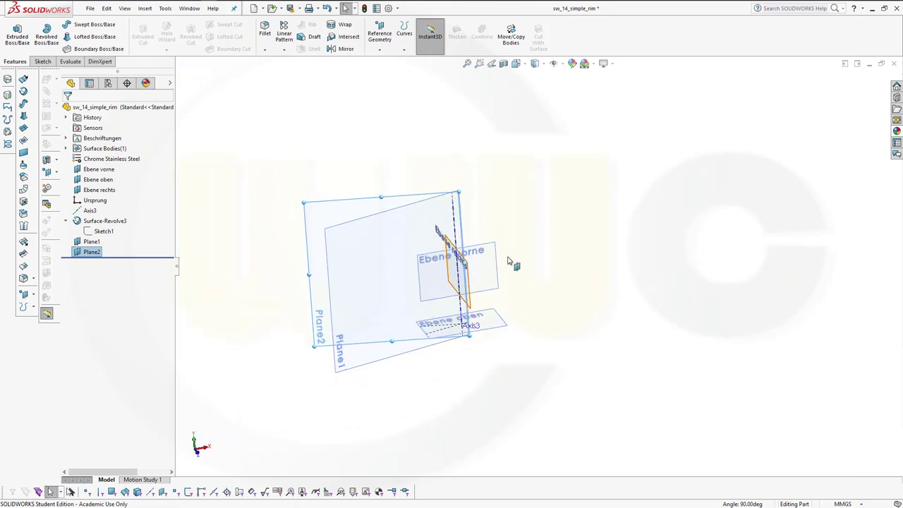
Step: Hide Ebene vorne, Ebene oben and Ebene rechts, leaving Plane1, Plane2 and Axis3 visible
click(99, 170)
ctrl+click(99, 179)
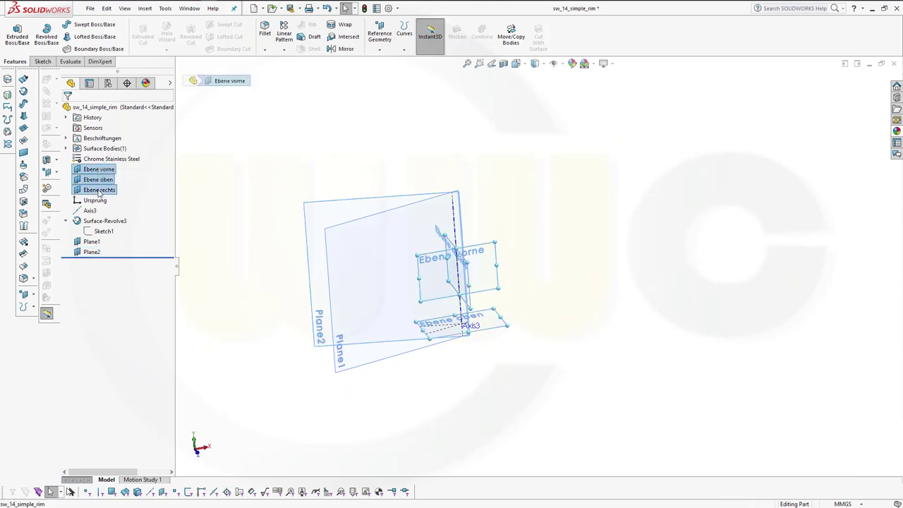
ctrl+click(99, 190)
right_click(100, 190)
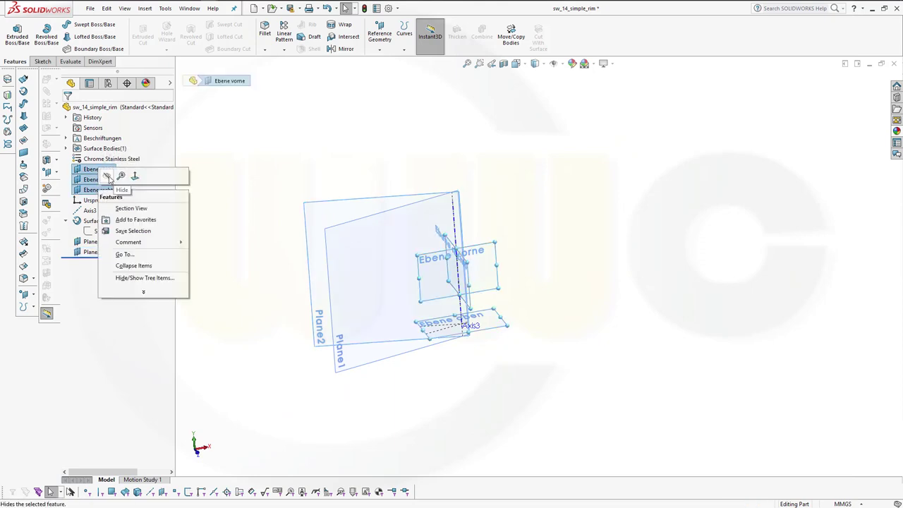
click(107, 176)
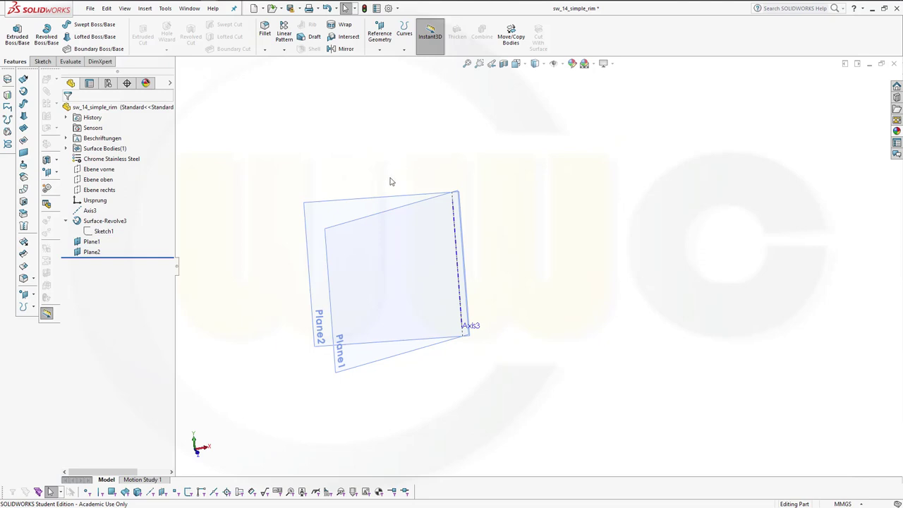
middle_drag(392, 182, 373, 163)
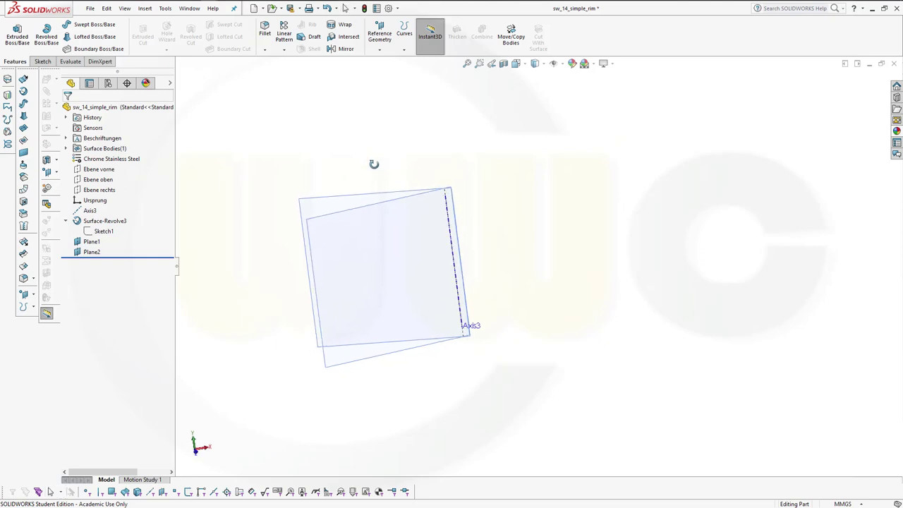
click(44, 62)
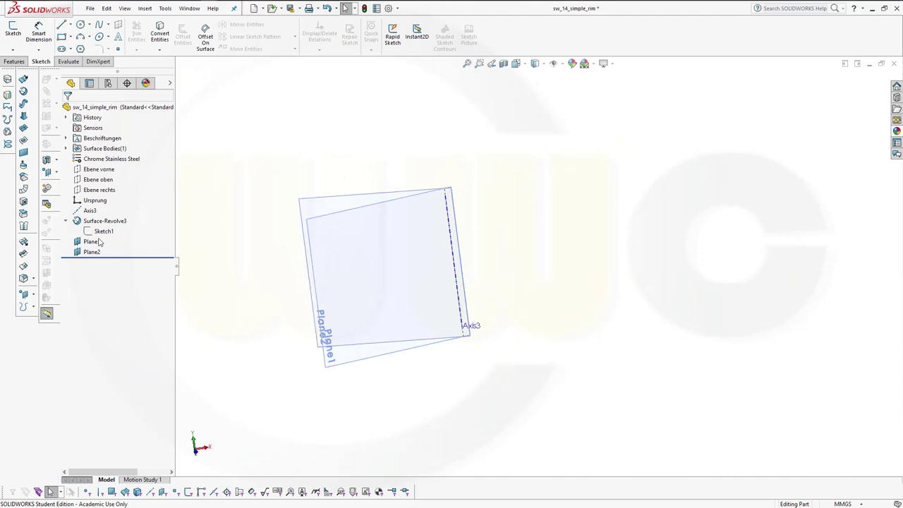
Step: Start Sketch2 on Plane1 in a normal view, with Surface-Revolve3 shown for reference
click(92, 242)
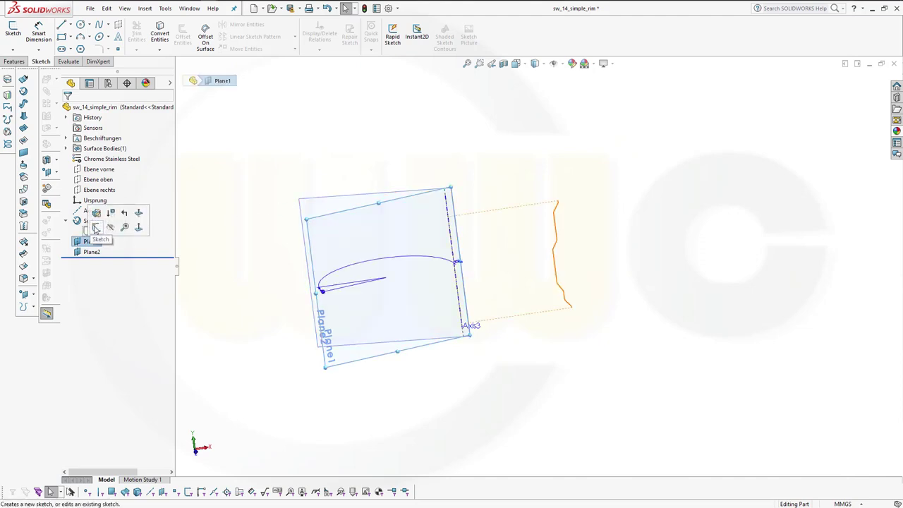
click(96, 227)
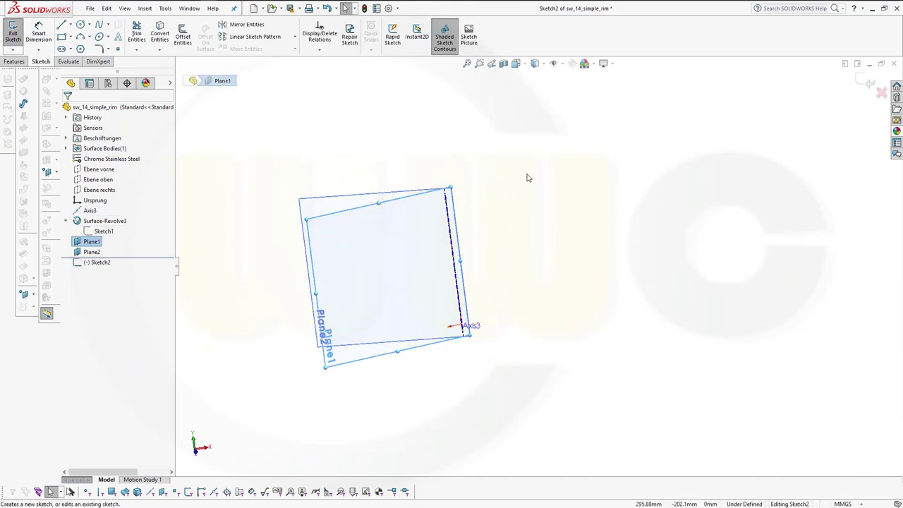
key(space)
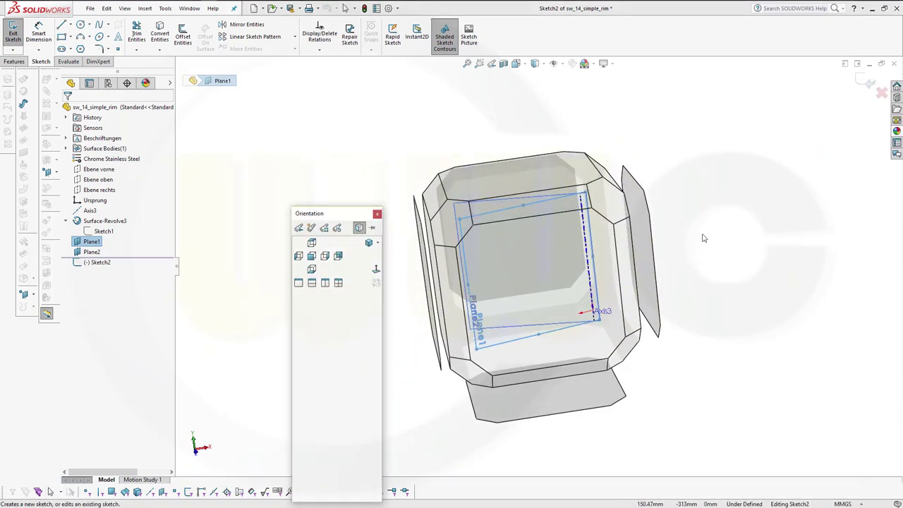
click(489, 258)
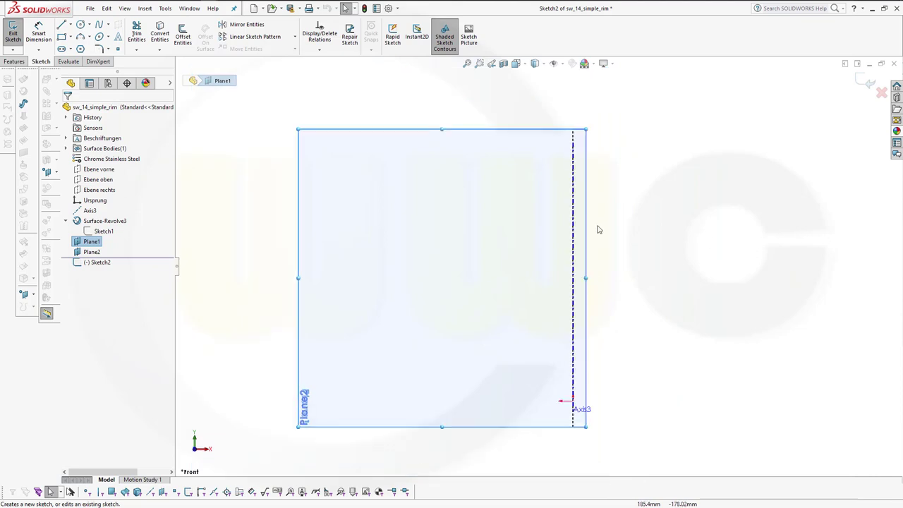
click(106, 221)
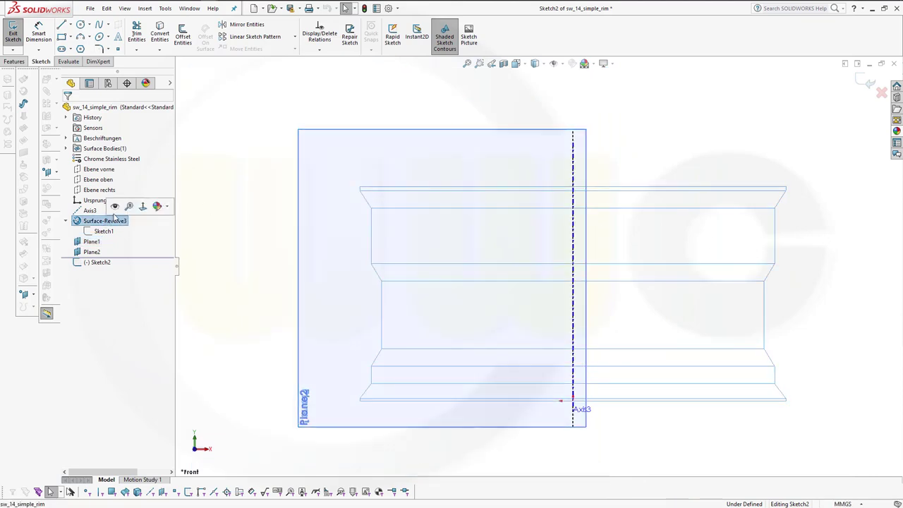
click(124, 204)
click(688, 139)
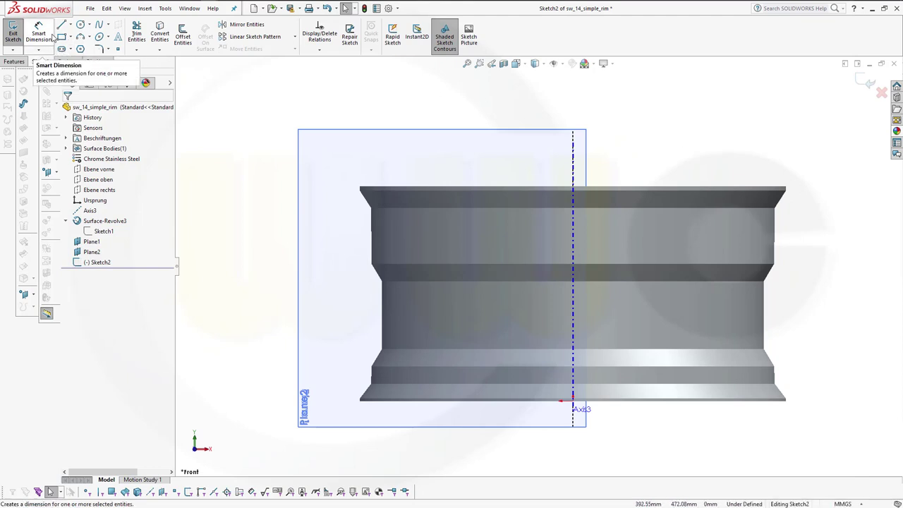
Step: Draw a three-point arc over the rim and a short straight line extending right from its end
click(82, 39)
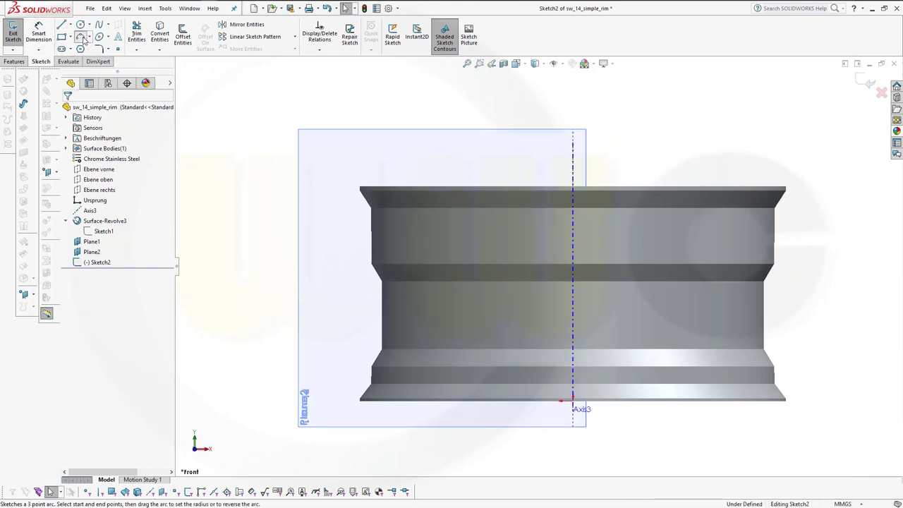
click(816, 184)
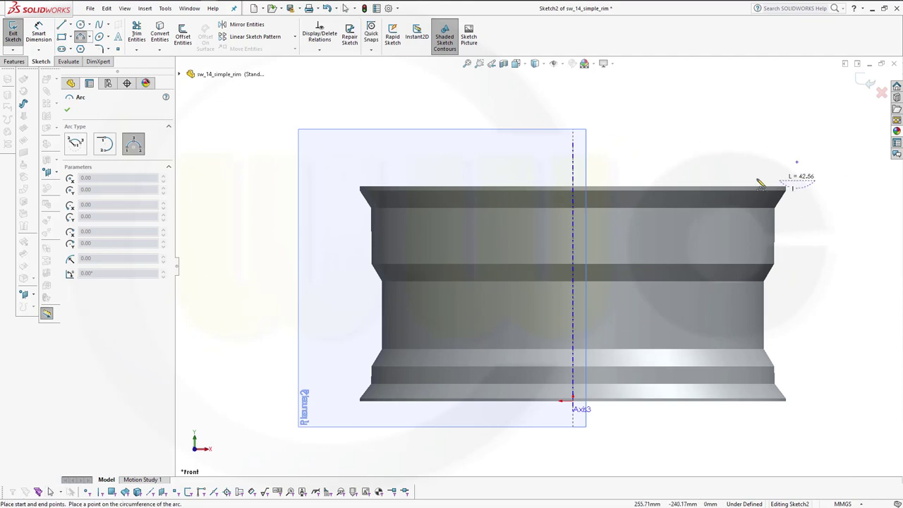
click(615, 178)
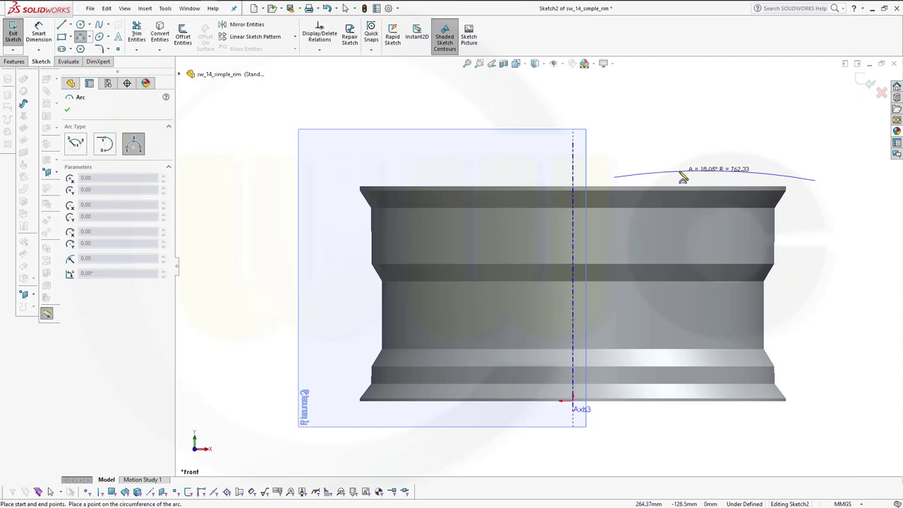
click(683, 176)
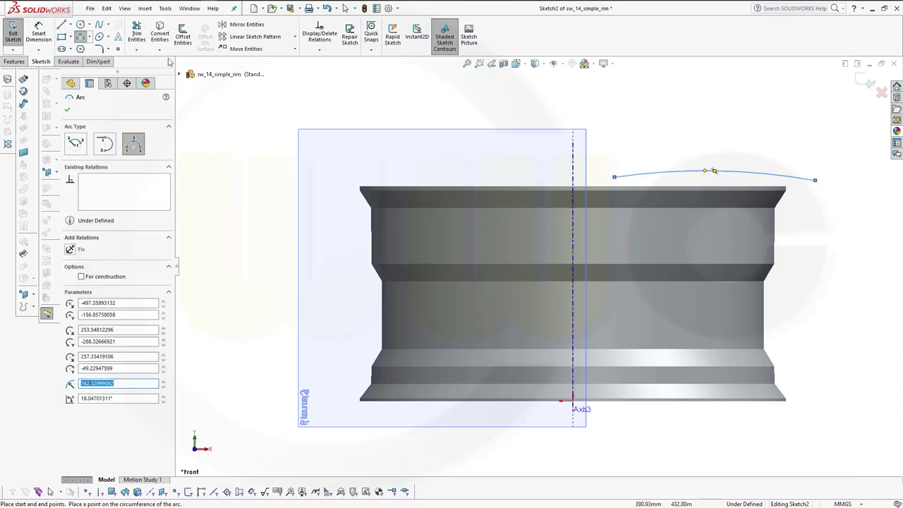
click(80, 36)
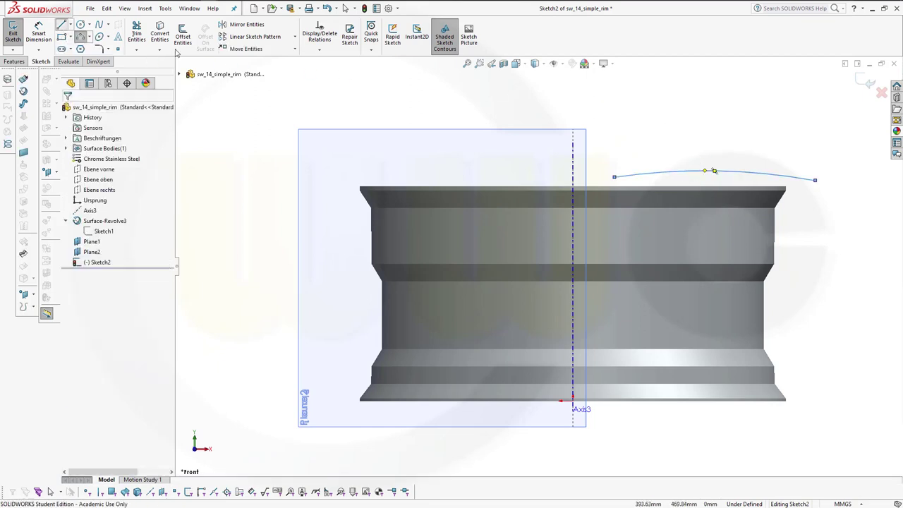
click(815, 180)
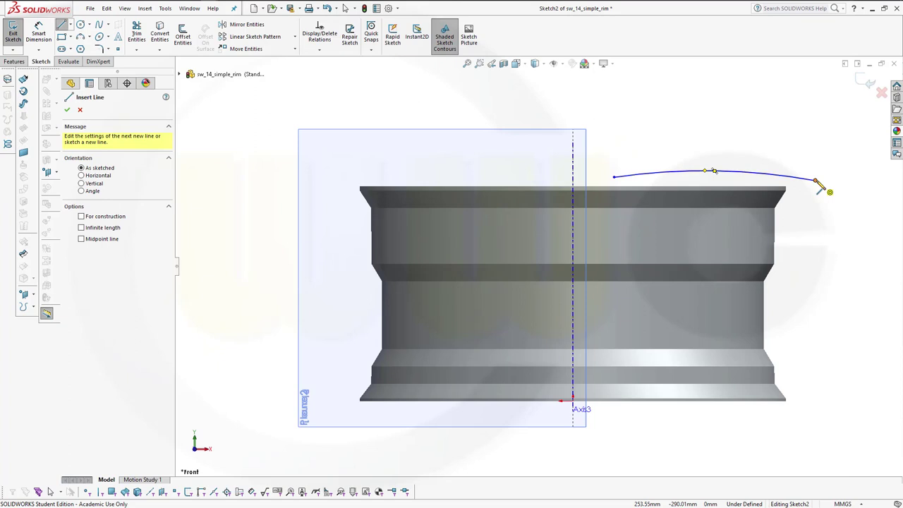
click(853, 181)
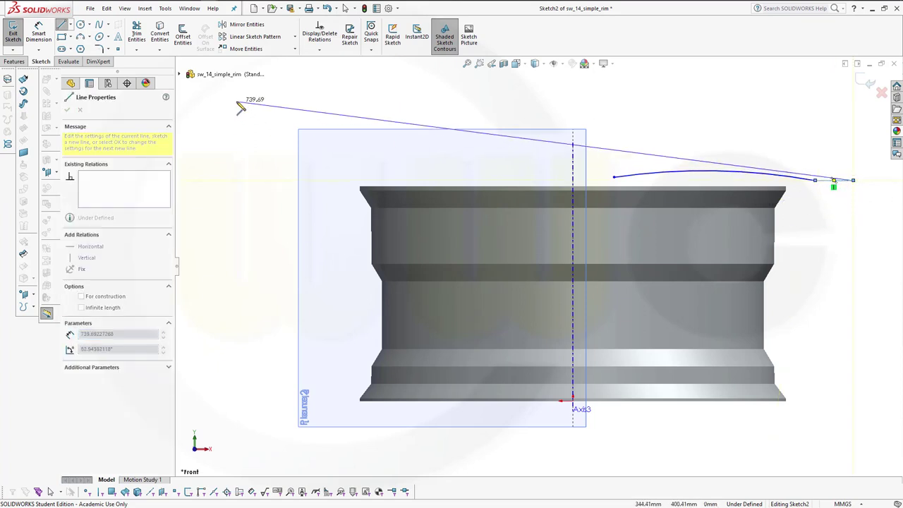
key(Escape)
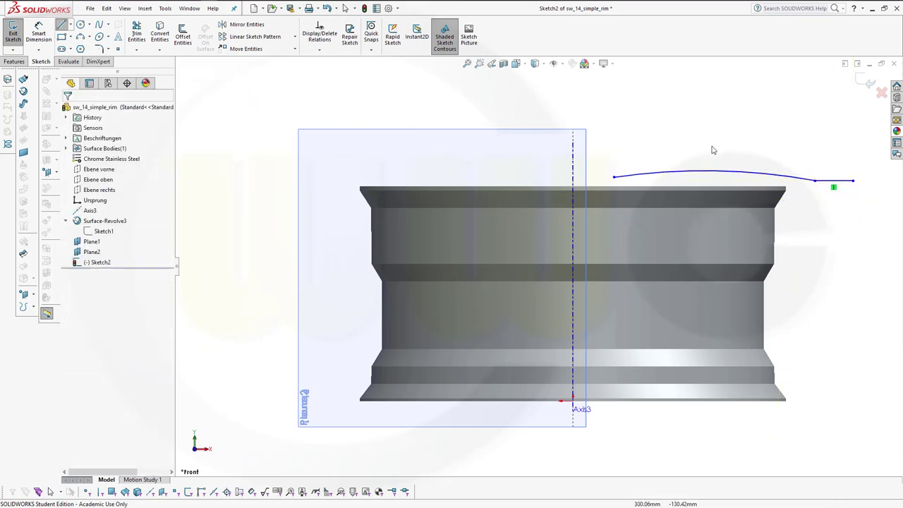
Step: Make the arc tangent to the line and move their junction above the rim's right edge
click(768, 180)
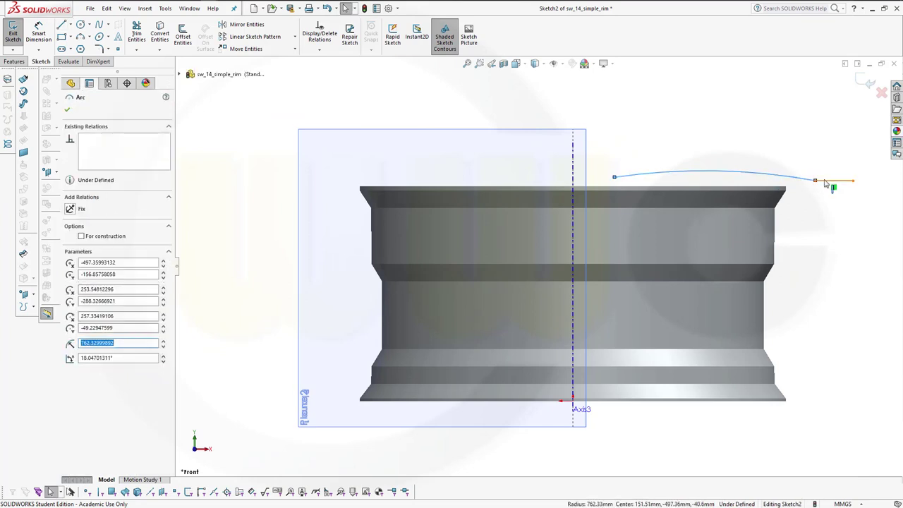
ctrl+click(825, 181)
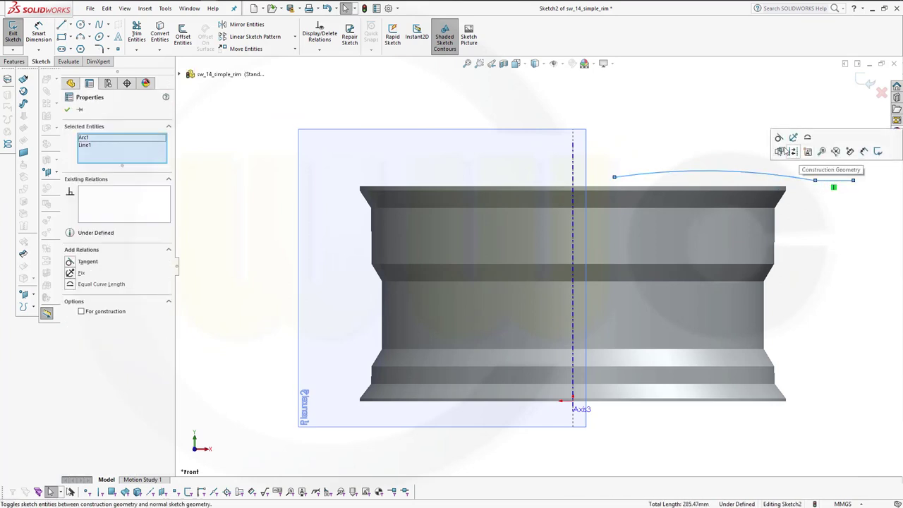
click(779, 140)
click(818, 233)
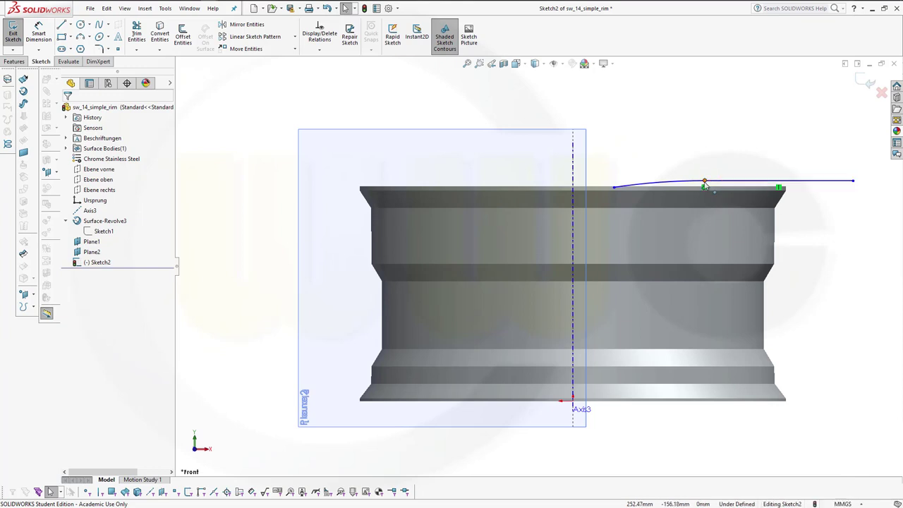
drag(704, 186, 792, 183)
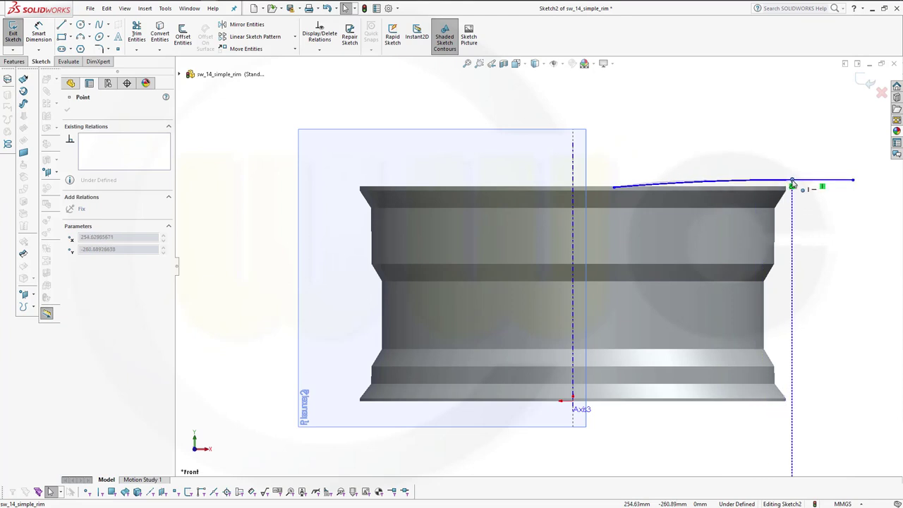
drag(792, 184, 802, 181)
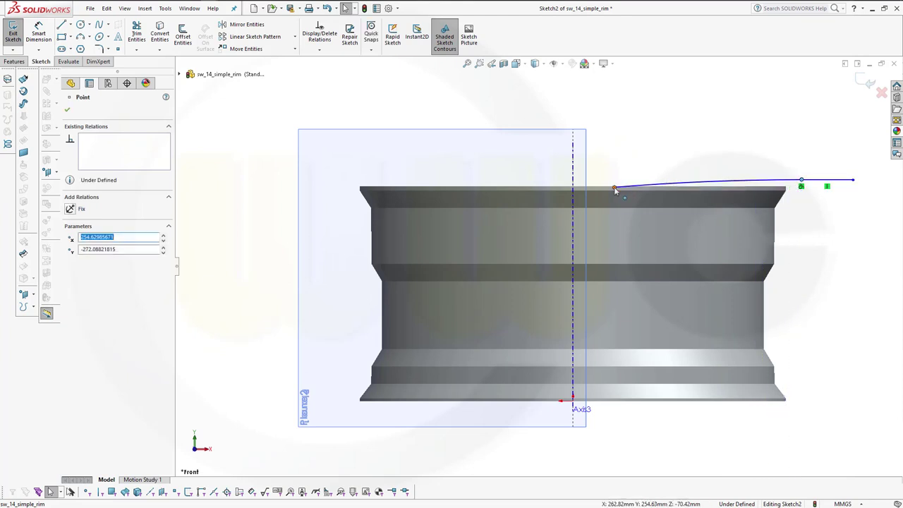
Step: Drag the arc's start point down near Axis3 and shift the arc and line slightly lower
click(615, 189)
drag(610, 197, 584, 213)
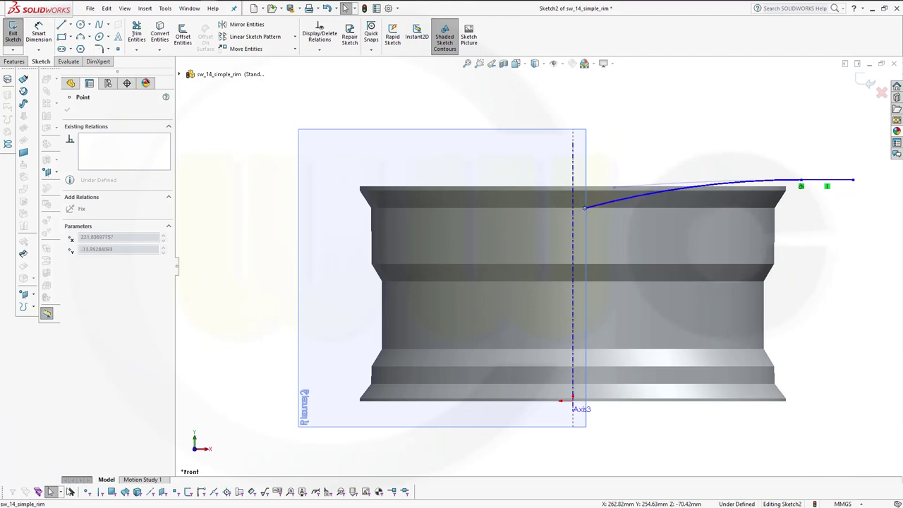
click(790, 160)
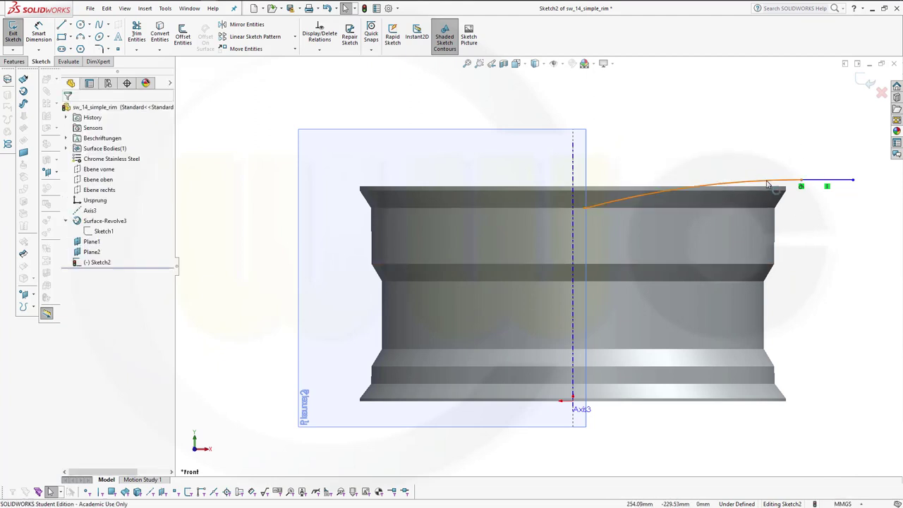
click(772, 183)
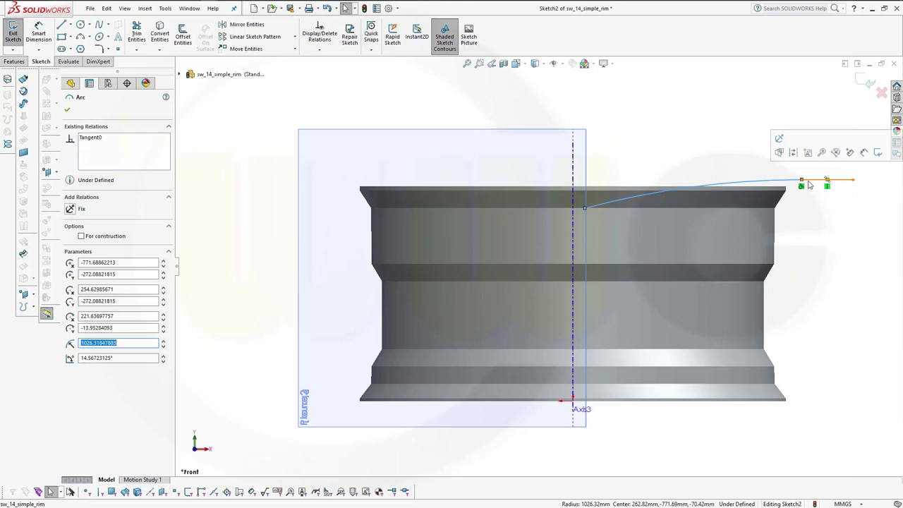
ctrl+click(809, 183)
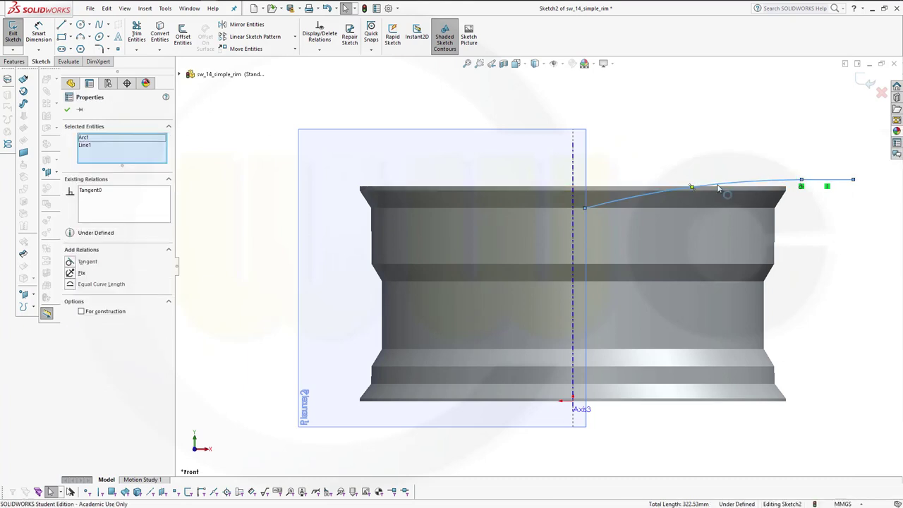
drag(717, 188, 715, 206)
click(729, 128)
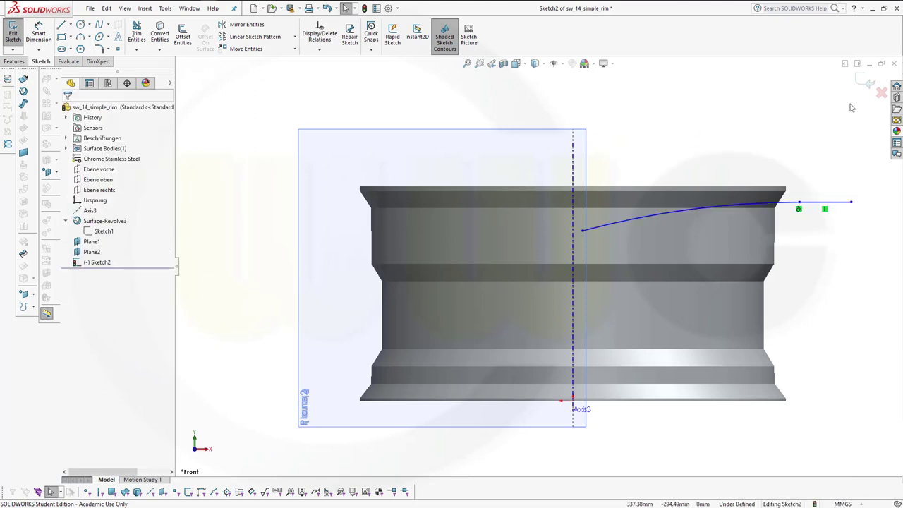
Step: Create Plane3 at the end point of Sketch2's line, perpendicular to that line
click(868, 85)
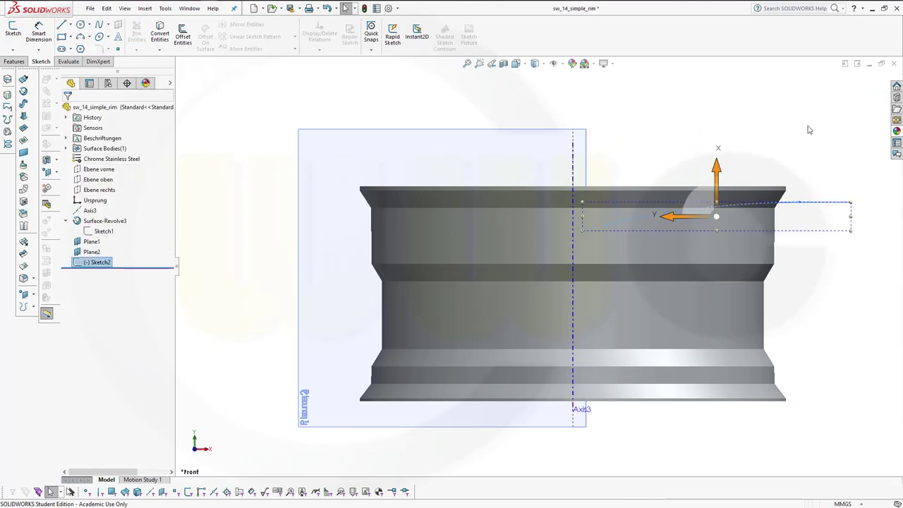
mouse_move(799, 141)
middle_down()
mouse_move(718, 184)
mouse_move(637, 202)
mouse_move(717, 193)
mouse_move(724, 204)
middle_up()
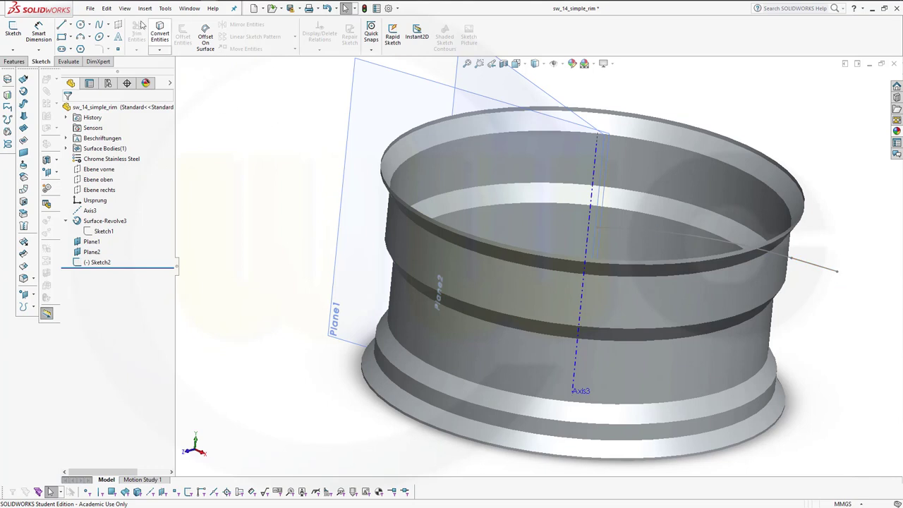
click(91, 9)
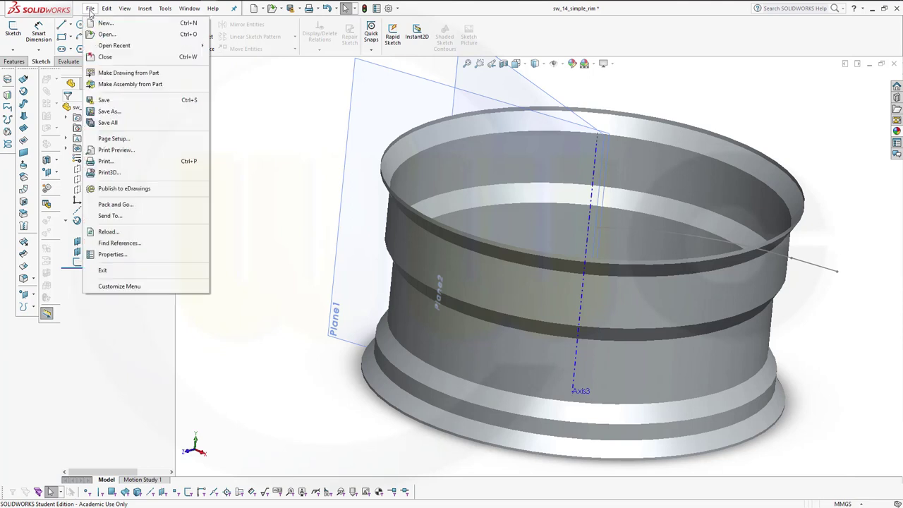
click(13, 61)
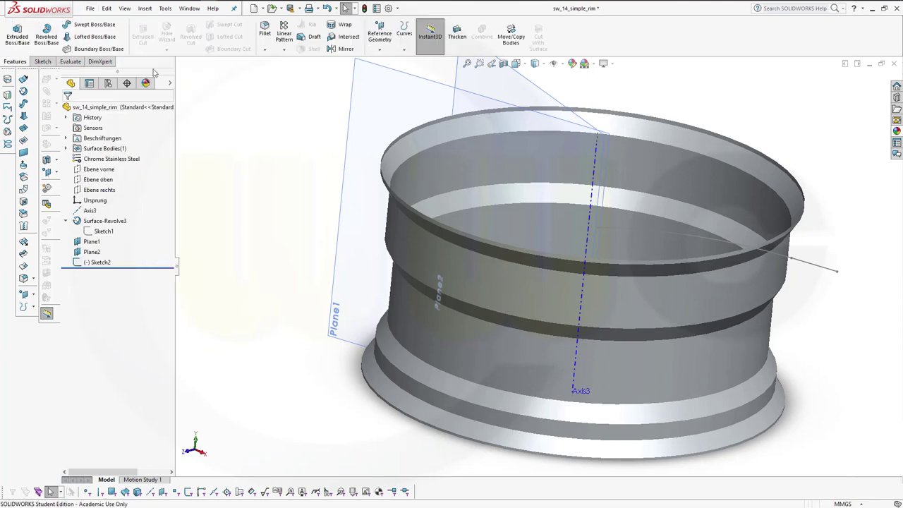
click(379, 33)
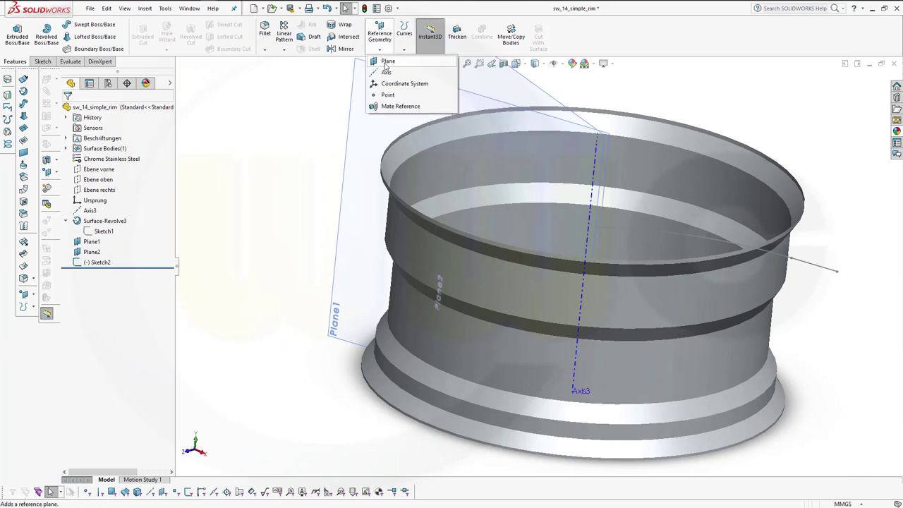
click(387, 61)
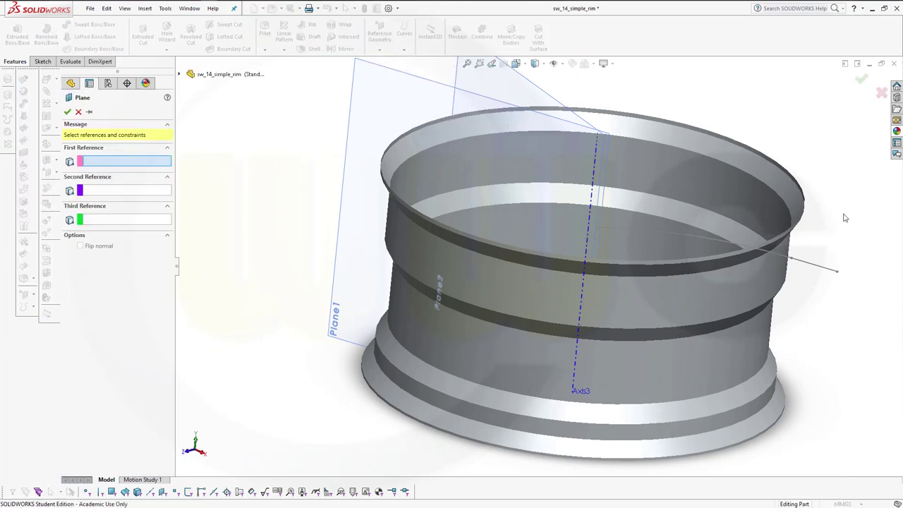
click(837, 274)
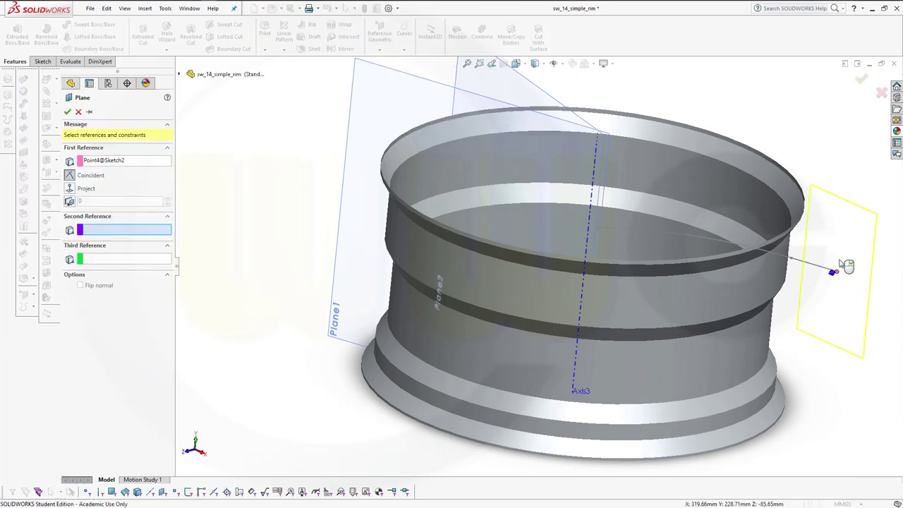
click(817, 267)
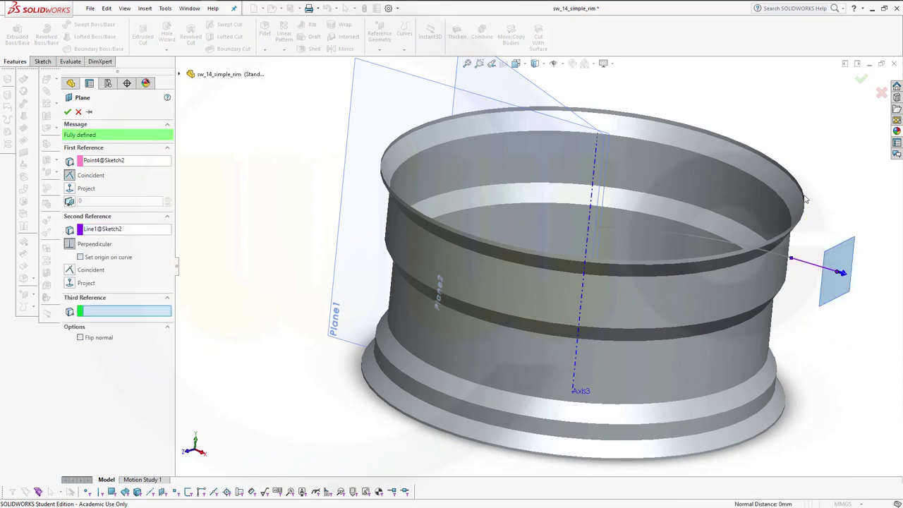
click(69, 112)
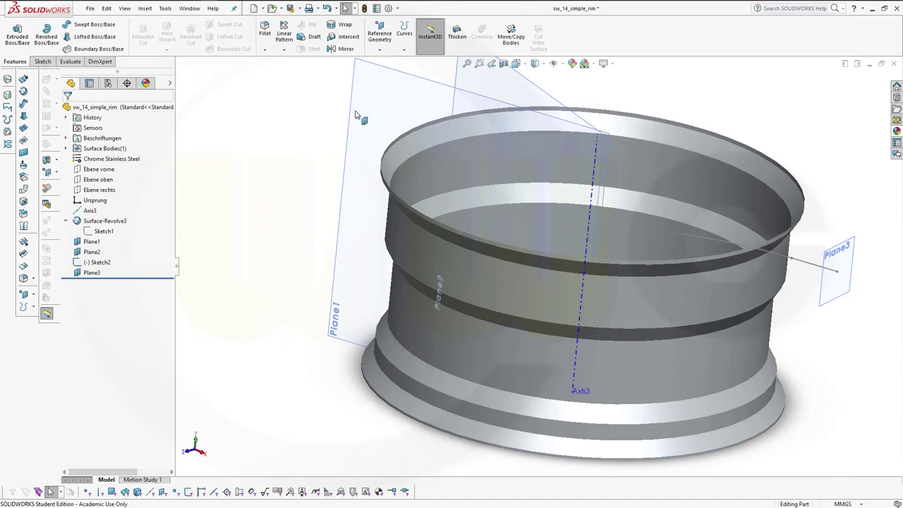
click(834, 251)
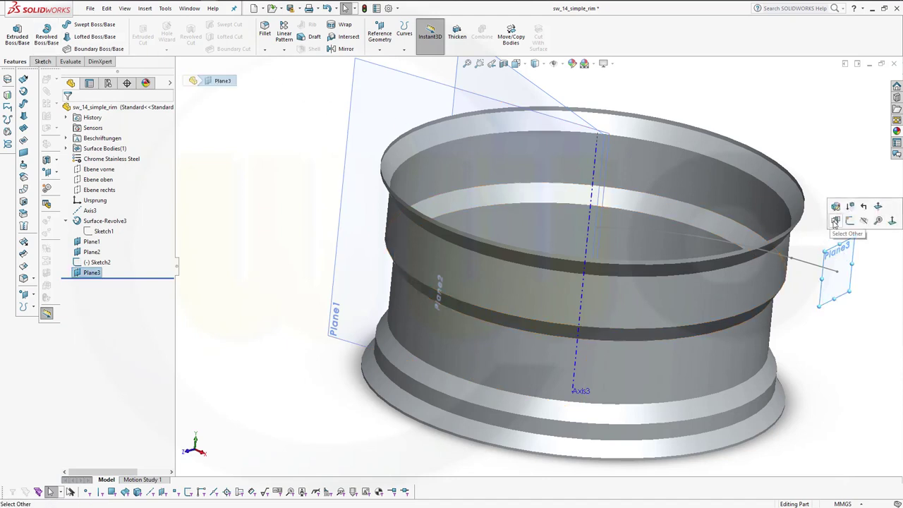
Step: Start Sketch3 on Plane3 and hide the rim surface body
click(849, 221)
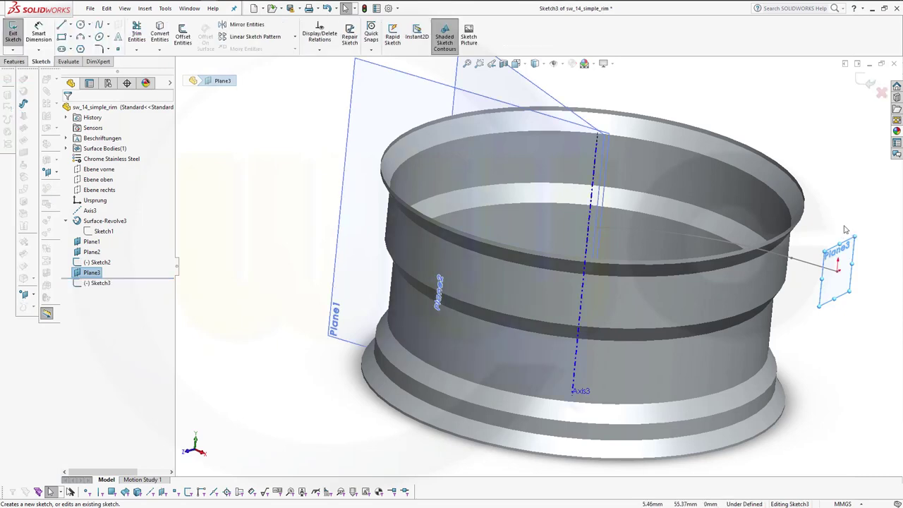
key(ctrl+8)
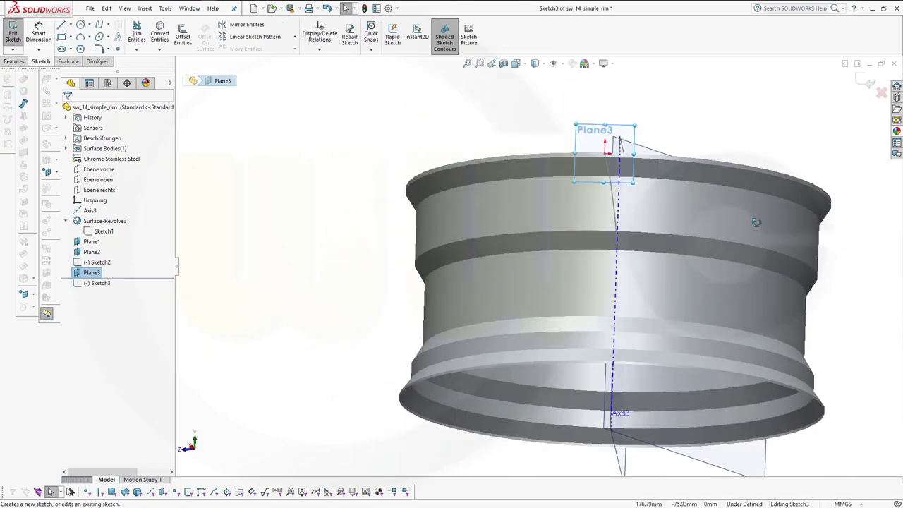
middle_drag(774, 243, 733, 268)
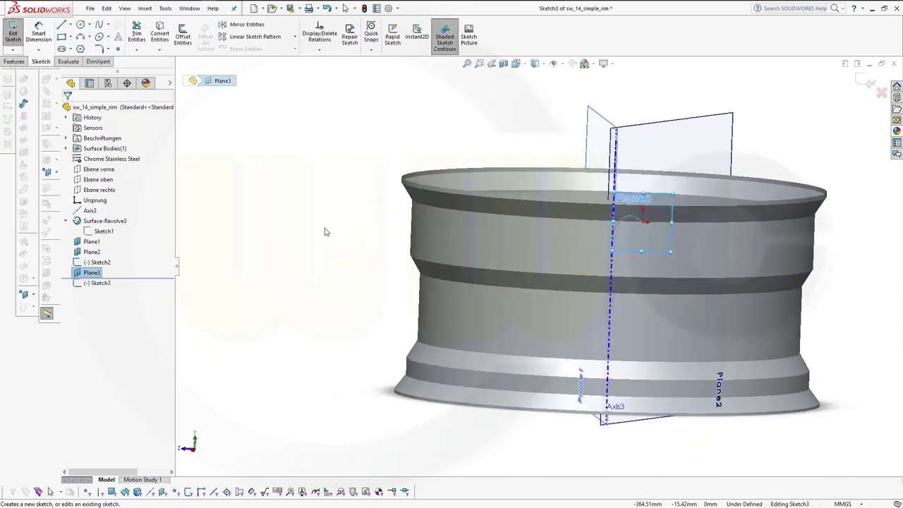
click(113, 221)
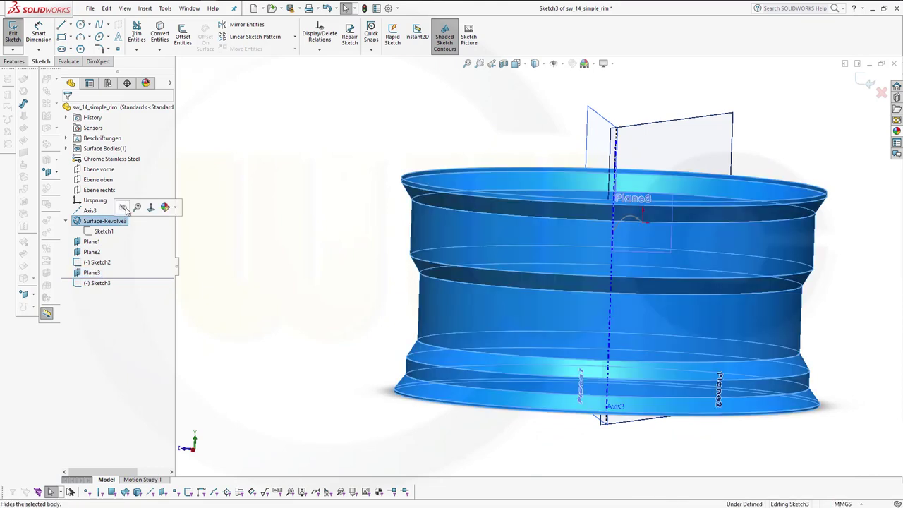
click(165, 208)
click(508, 136)
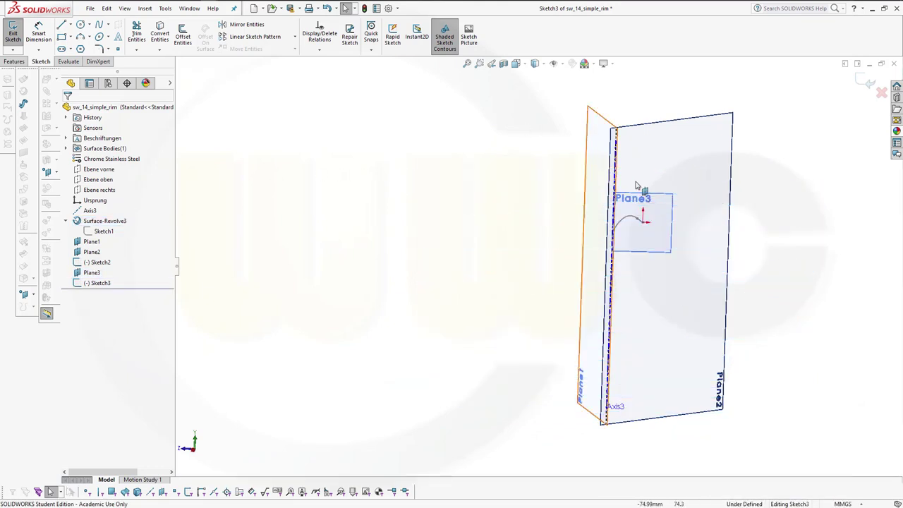
mouse_move(783, 240)
middle_down()
mouse_move(797, 260)
mouse_move(768, 269)
mouse_move(762, 254)
middle_up()
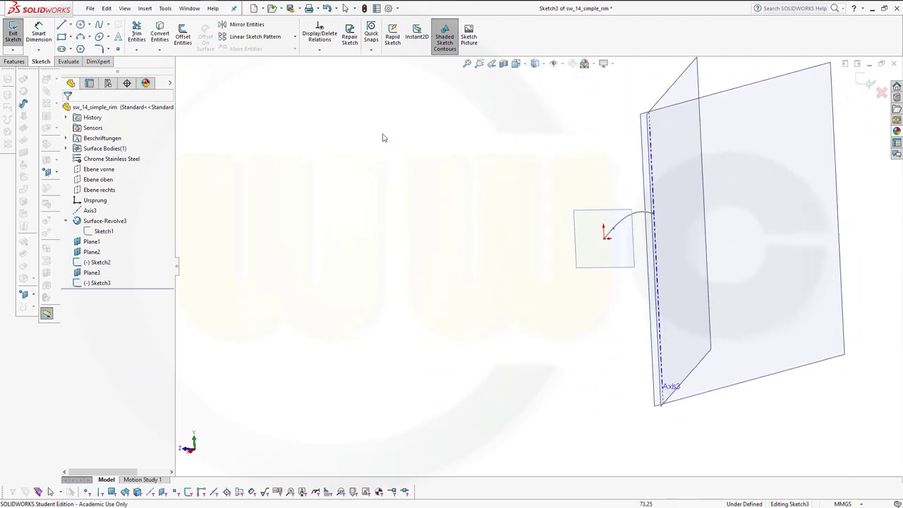
Step: Draw a three-point arc on Plane3 passing through the spoke path's end point
click(81, 37)
click(535, 258)
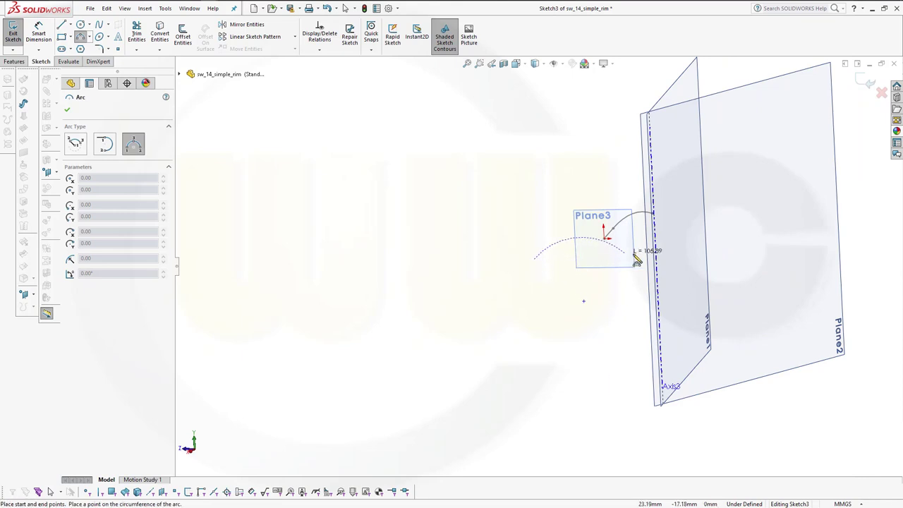
click(670, 256)
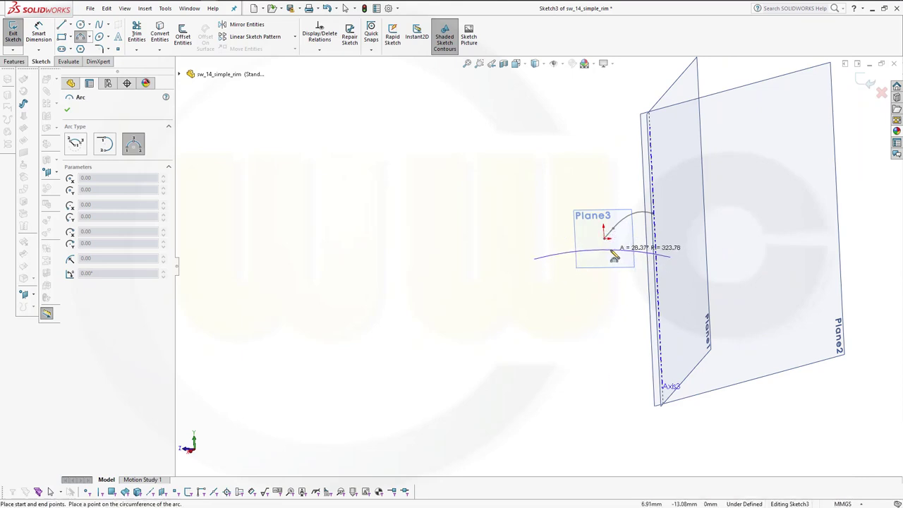
click(609, 256)
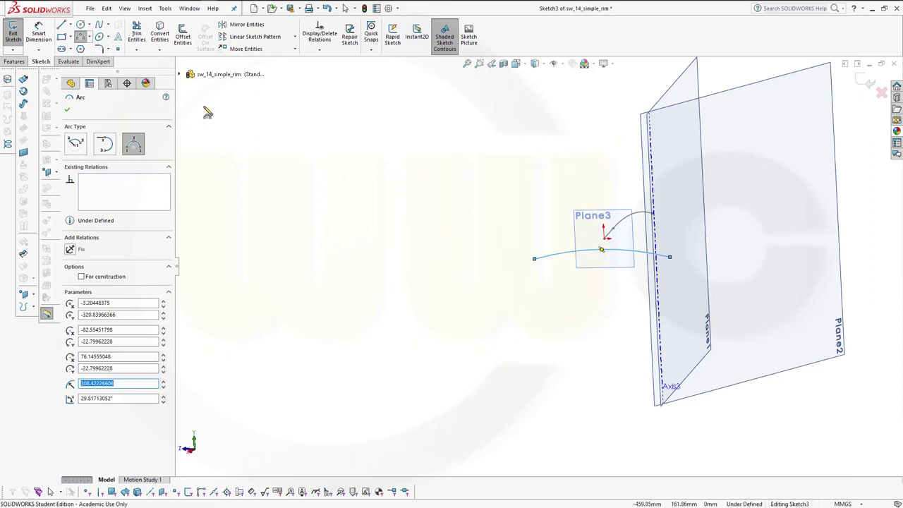
key(Escape)
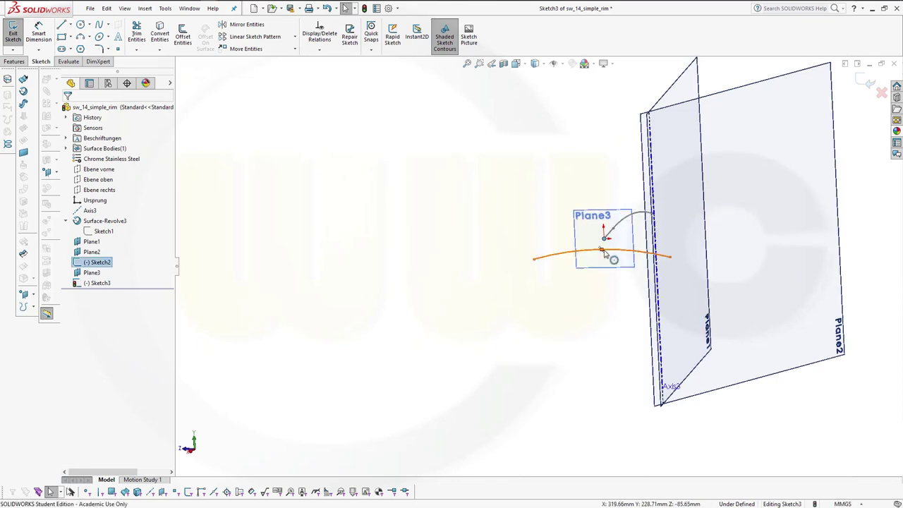
click(603, 253)
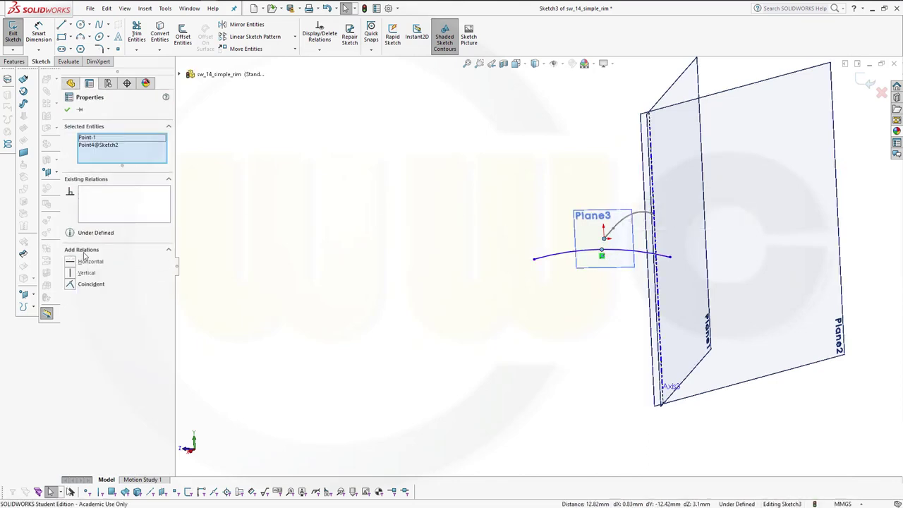
click(74, 285)
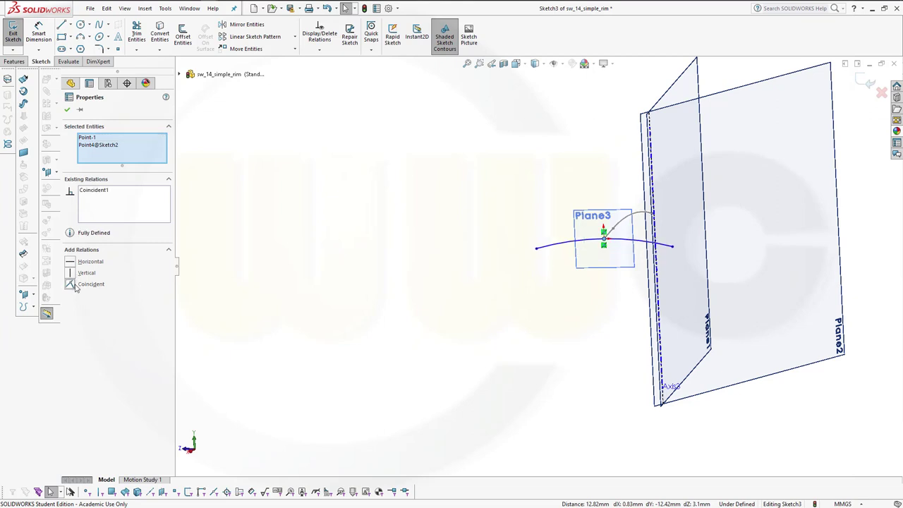
click(324, 239)
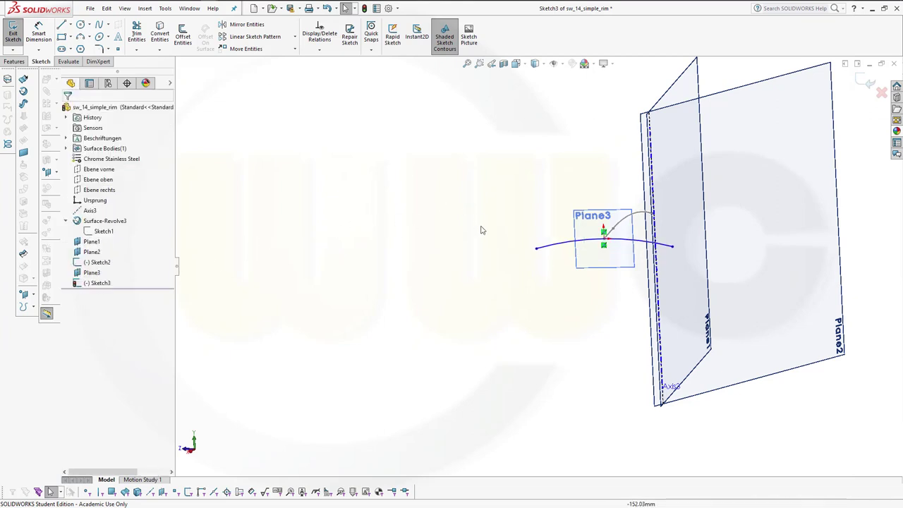
Step: Make the arc's two end points horizontal and stretch its right end farther out
click(537, 249)
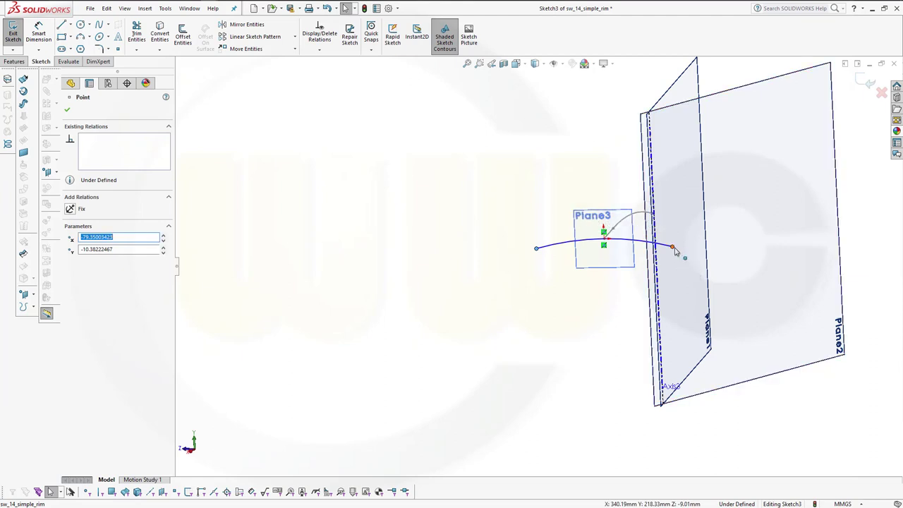
ctrl+click(673, 248)
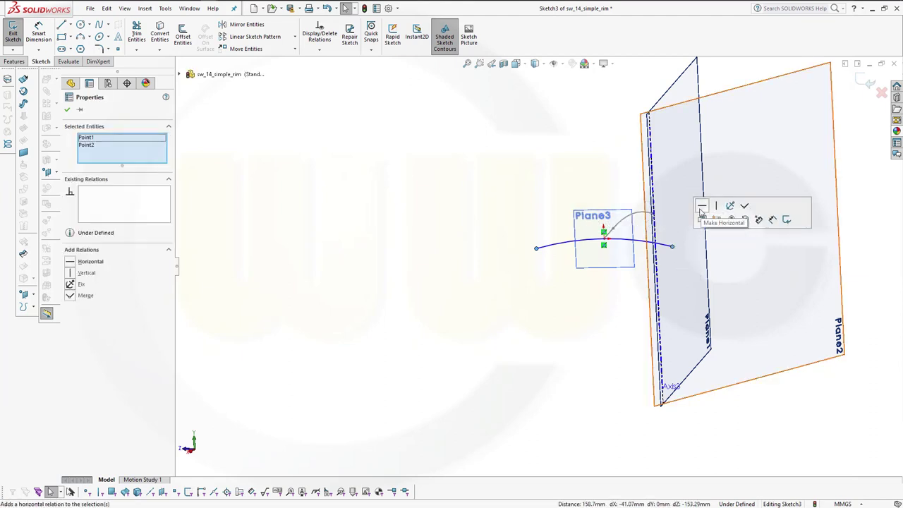
click(531, 282)
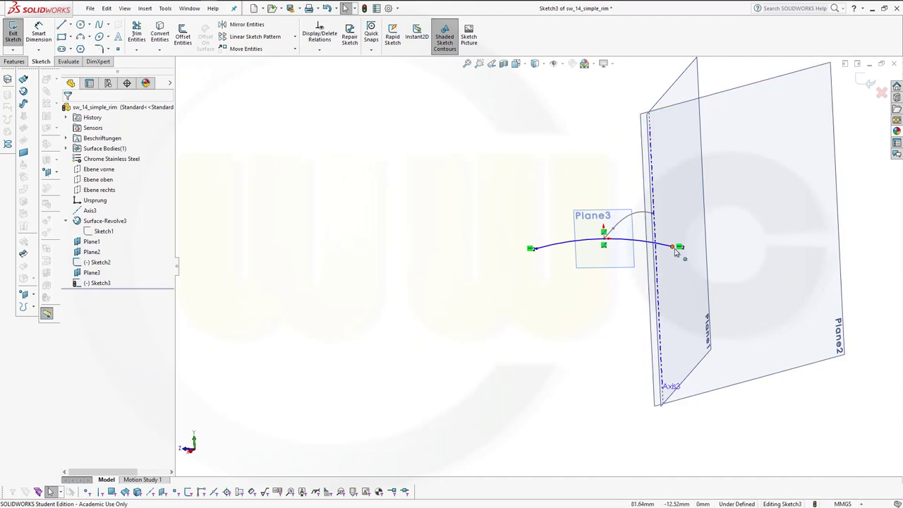
drag(677, 248, 706, 253)
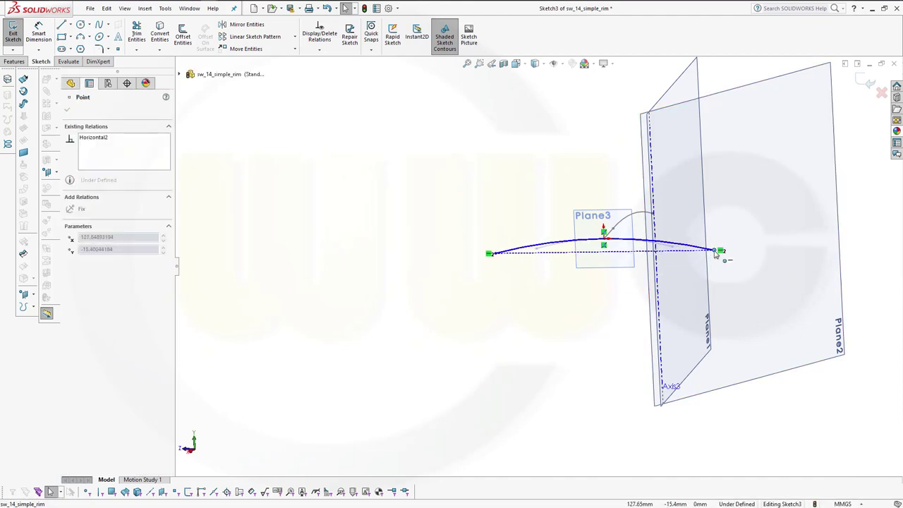
drag(705, 255, 717, 251)
Step: Exit Sketch3, inspect the planes and path from several angles, and select Plane2
click(865, 82)
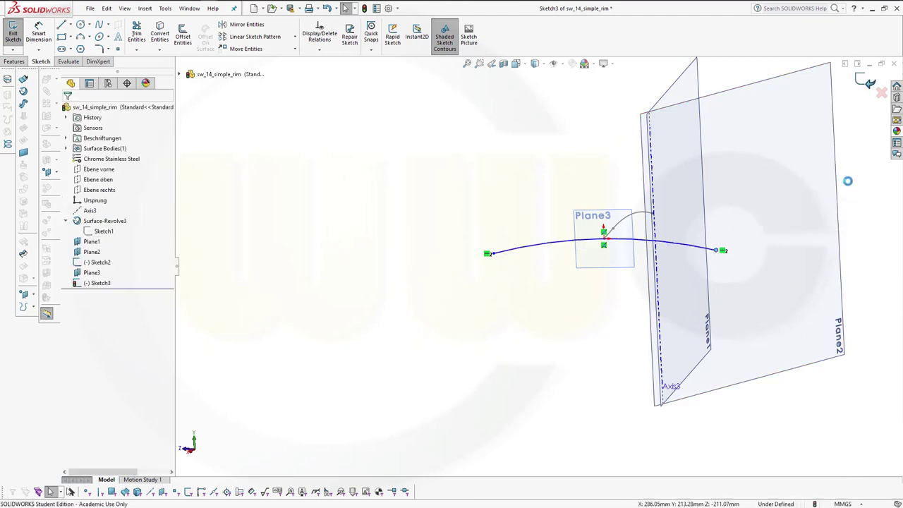
mouse_move(600, 294)
middle_down()
mouse_move(659, 282)
mouse_move(695, 299)
mouse_move(637, 268)
middle_up()
scroll(635, 260, up, 2)
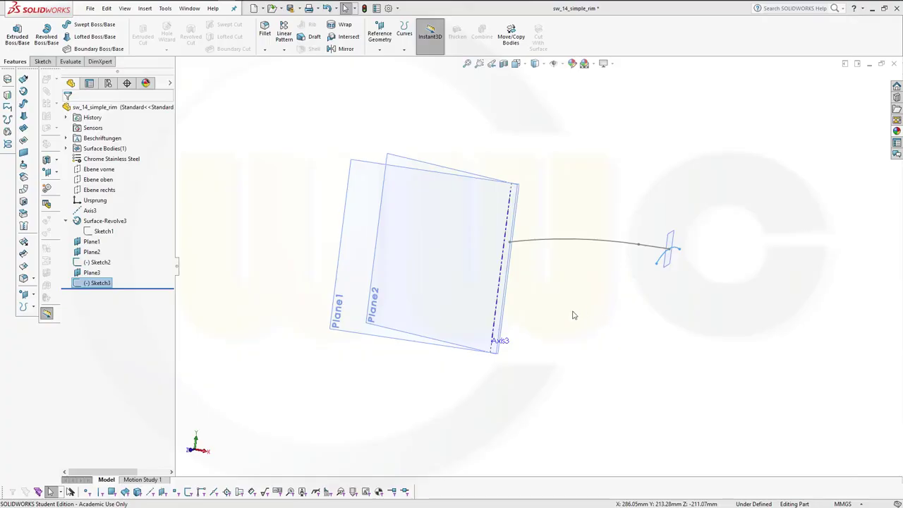
mouse_move(548, 343)
middle_down()
mouse_move(524, 342)
mouse_move(518, 331)
middle_up()
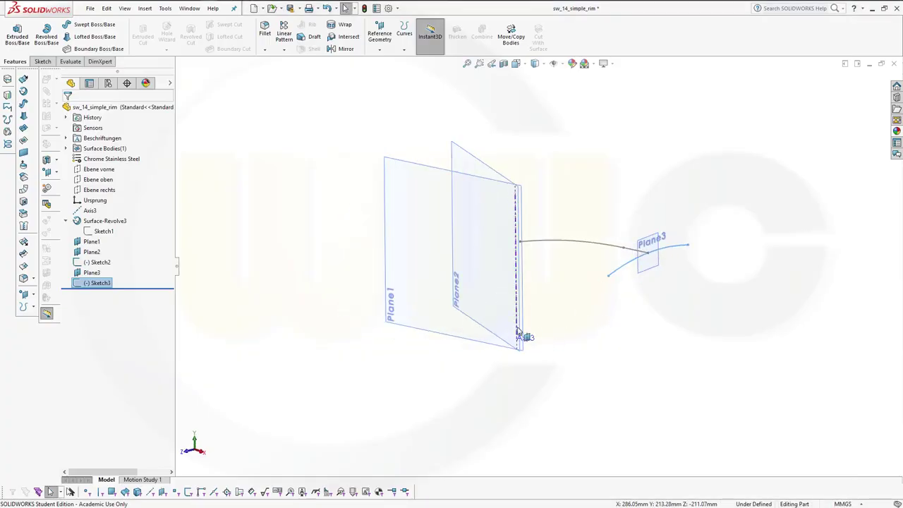
click(296, 299)
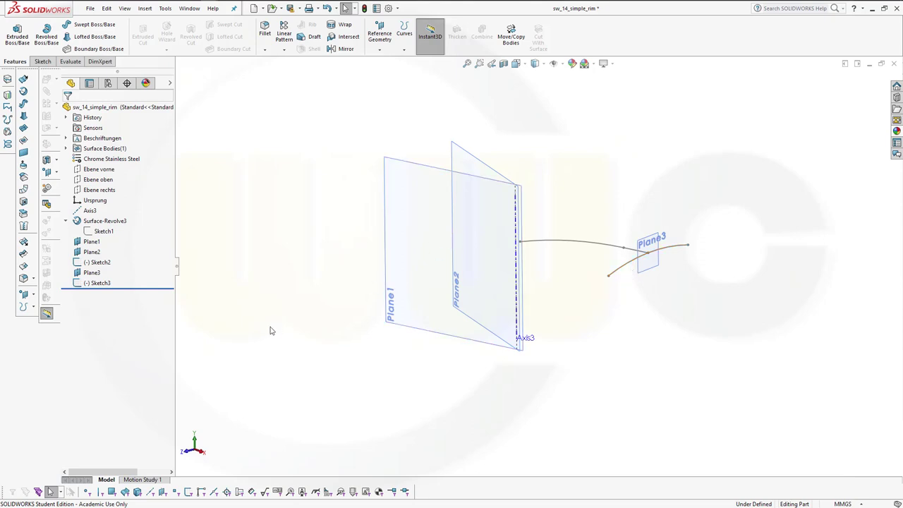
mouse_move(349, 316)
middle_down()
mouse_move(374, 353)
mouse_move(345, 397)
mouse_move(377, 391)
mouse_move(433, 258)
middle_up()
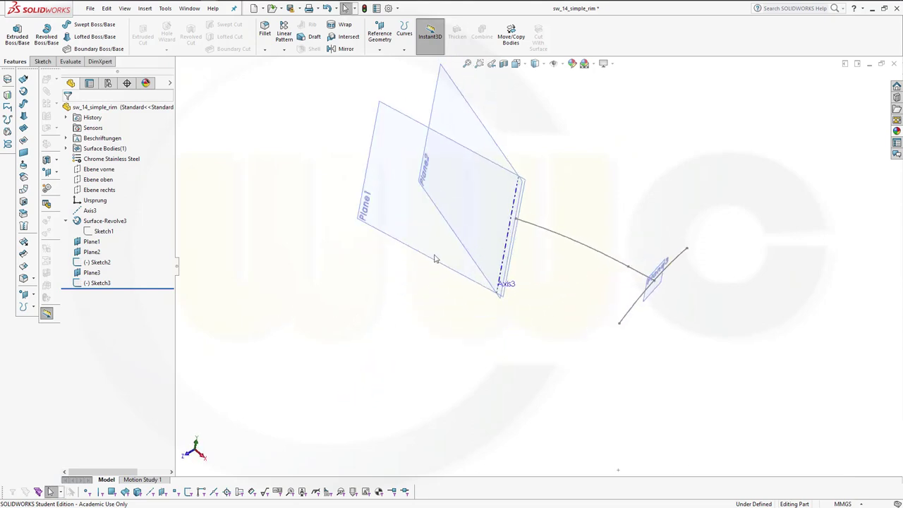
mouse_move(520, 306)
middle_down()
mouse_move(574, 316)
mouse_move(569, 334)
mouse_move(557, 331)
middle_up()
click(434, 147)
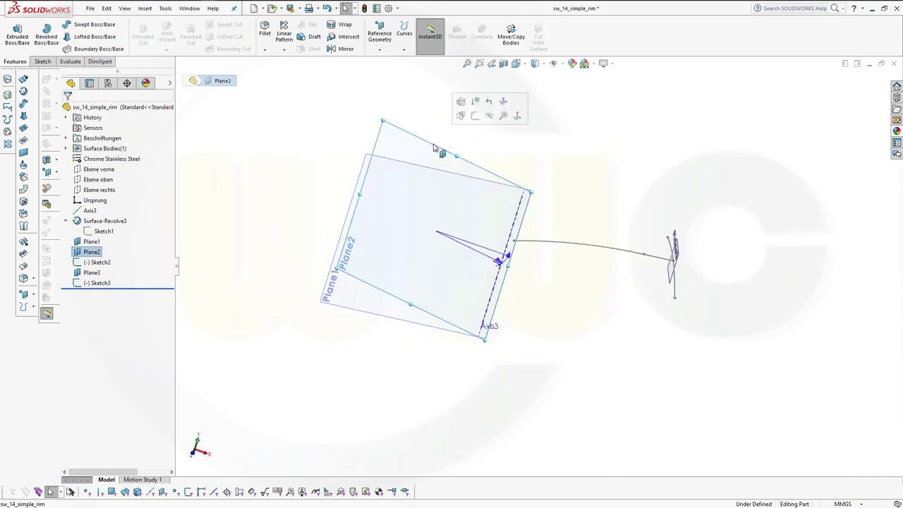
Step: Start Sketch4 on Plane2 and draw a three-point arc with a short line from its left end
click(476, 118)
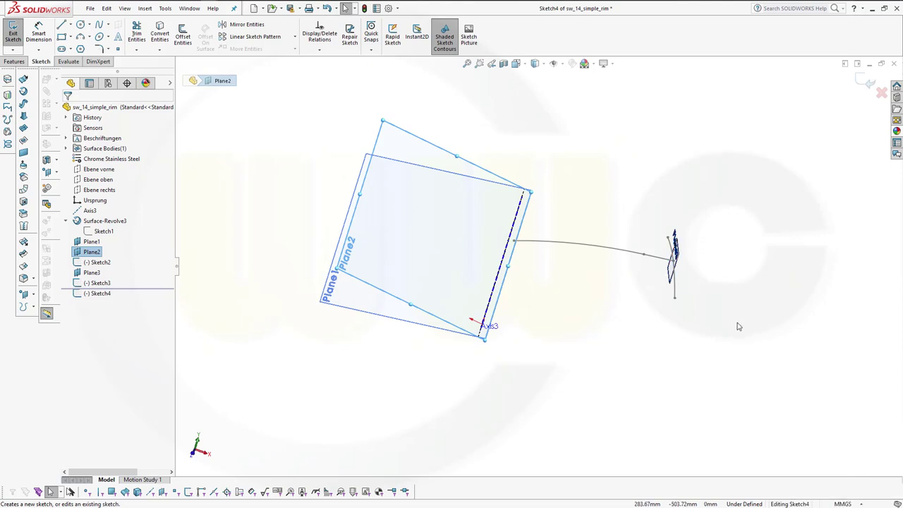
mouse_move(739, 326)
middle_down()
mouse_move(665, 306)
mouse_move(697, 259)
mouse_move(713, 276)
mouse_move(694, 303)
mouse_move(677, 296)
middle_up()
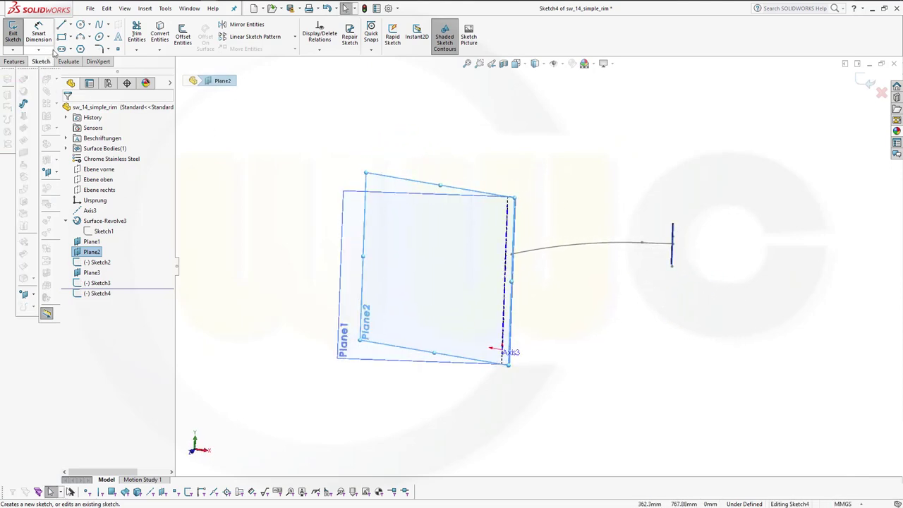
click(80, 37)
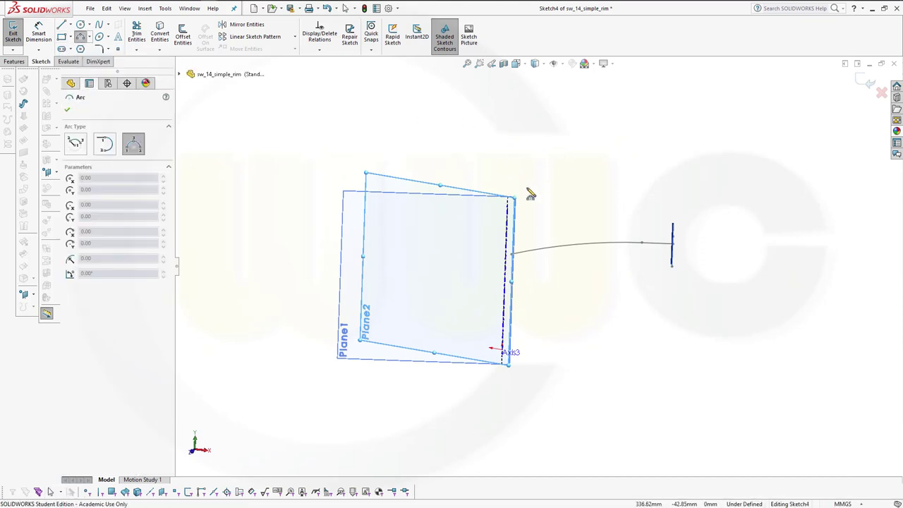
drag(524, 186, 671, 212)
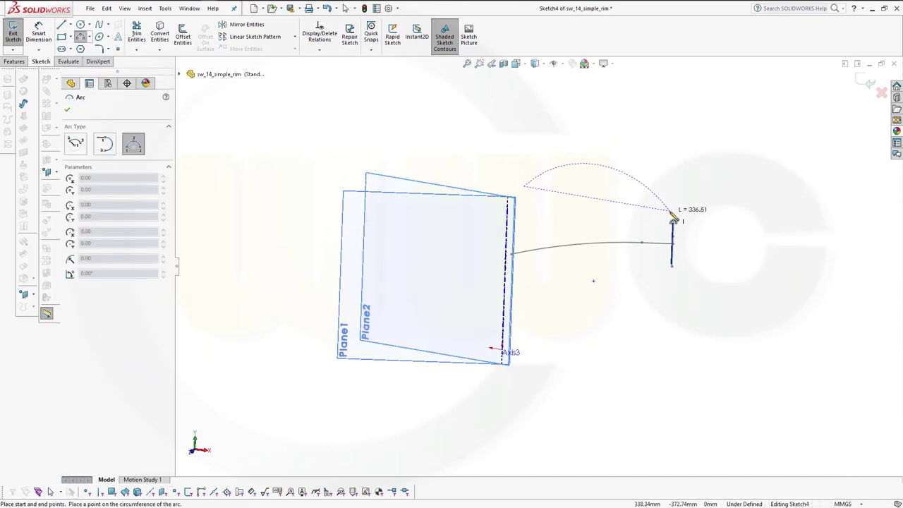
click(603, 193)
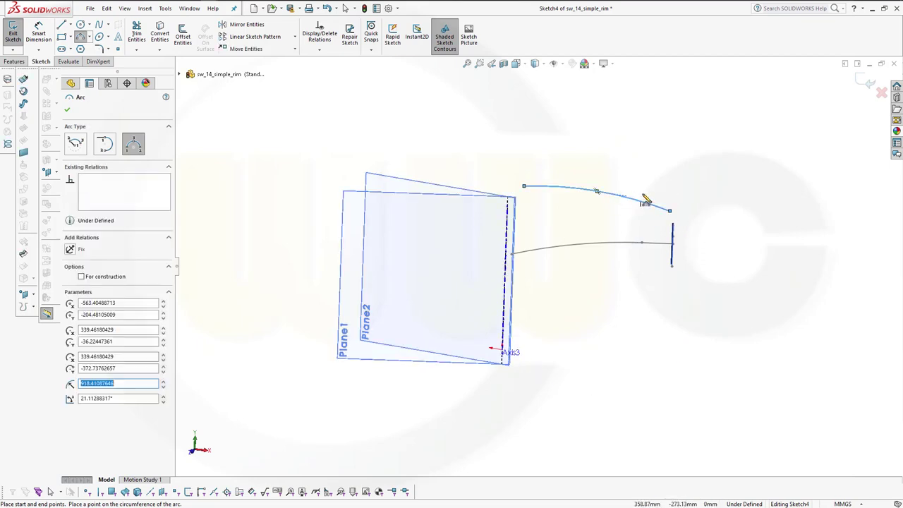
key(Escape)
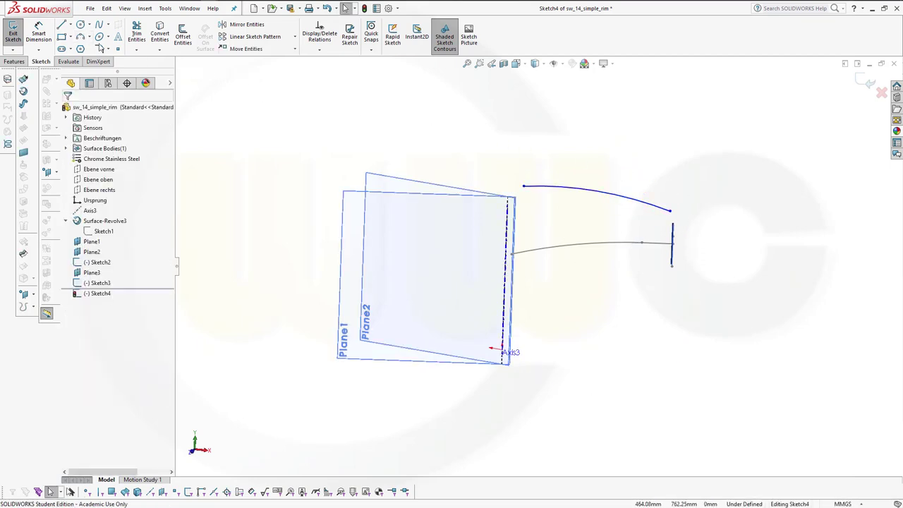
click(524, 187)
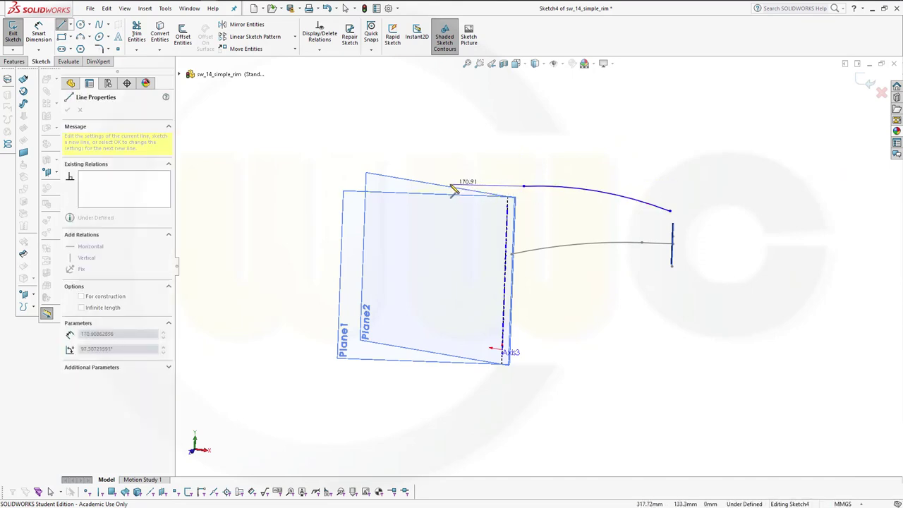
click(450, 185)
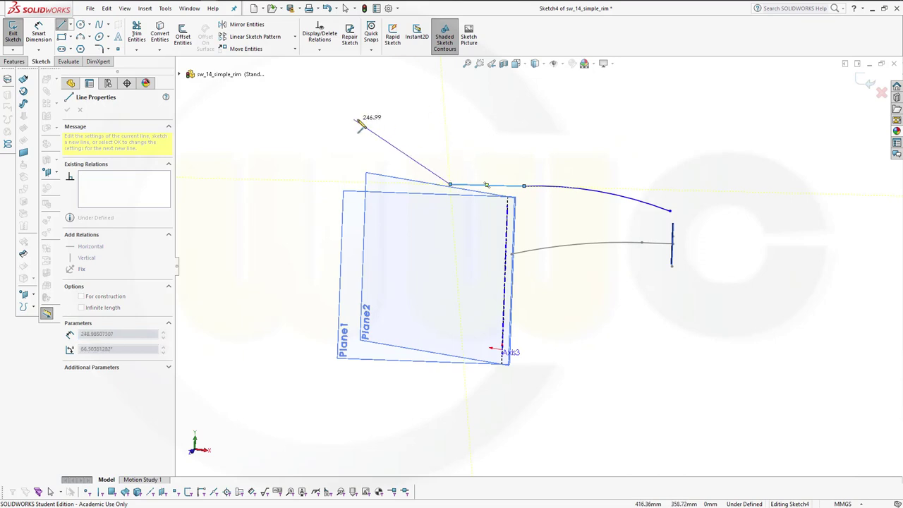
key(Escape)
Step: Make the line tangent to the arc and constrain it vertical
click(510, 185)
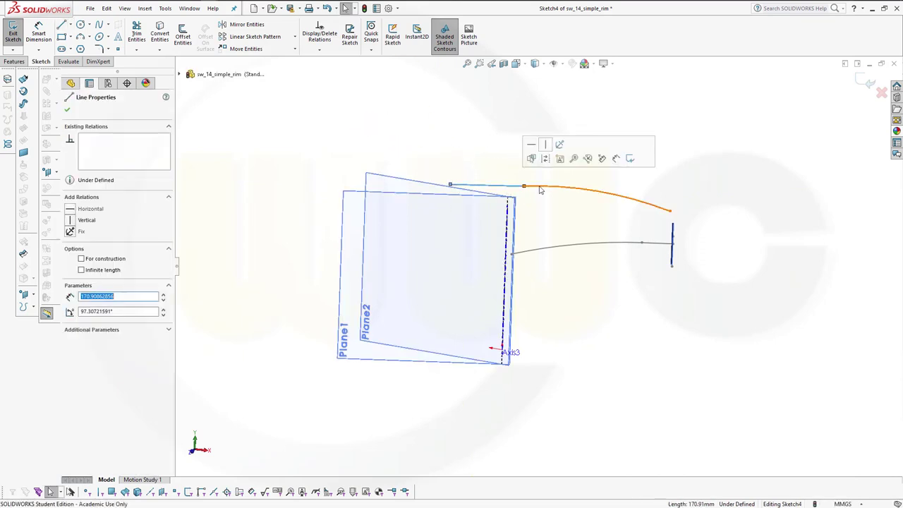
ctrl+click(540, 188)
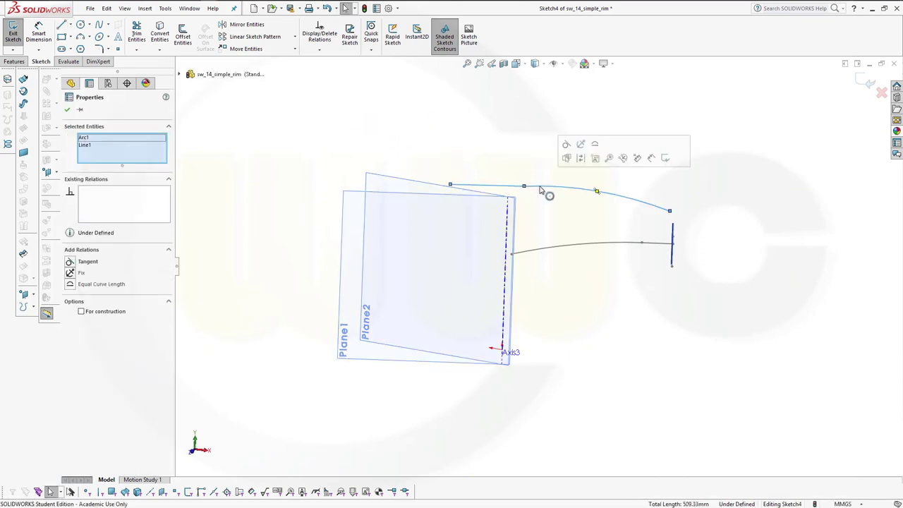
click(566, 143)
click(476, 138)
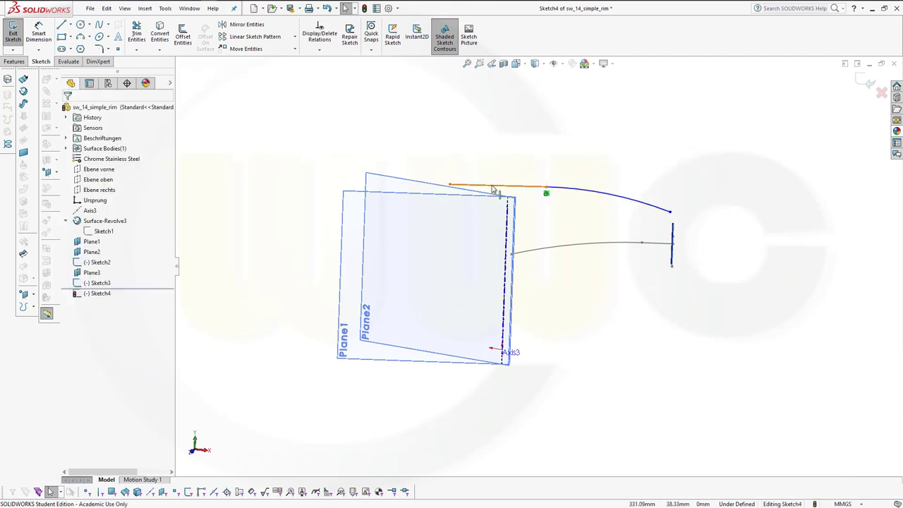
click(494, 187)
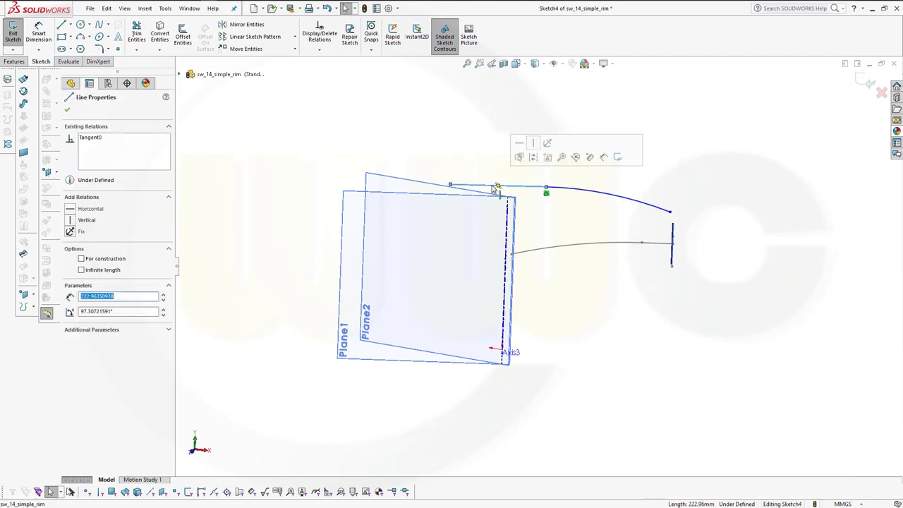
click(534, 144)
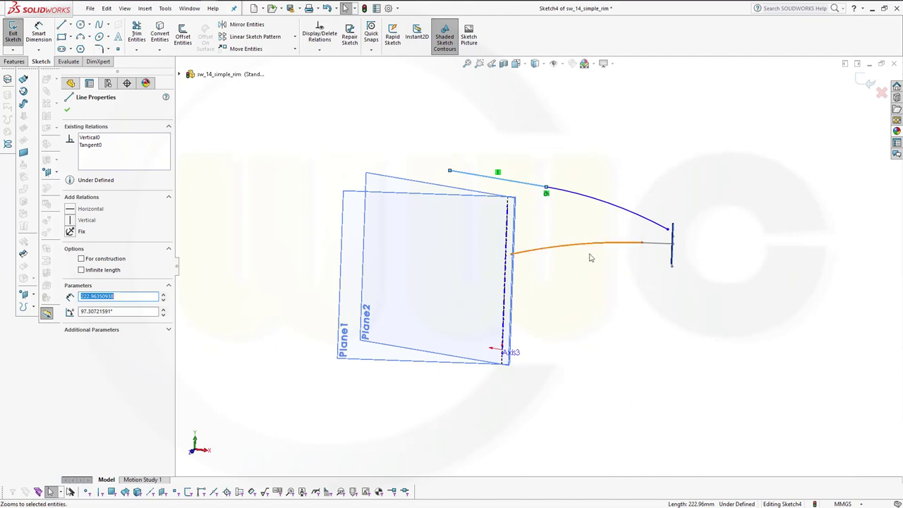
mouse_move(591, 256)
middle_down()
mouse_move(574, 237)
mouse_move(577, 226)
mouse_move(637, 222)
mouse_move(636, 238)
mouse_move(619, 250)
middle_up()
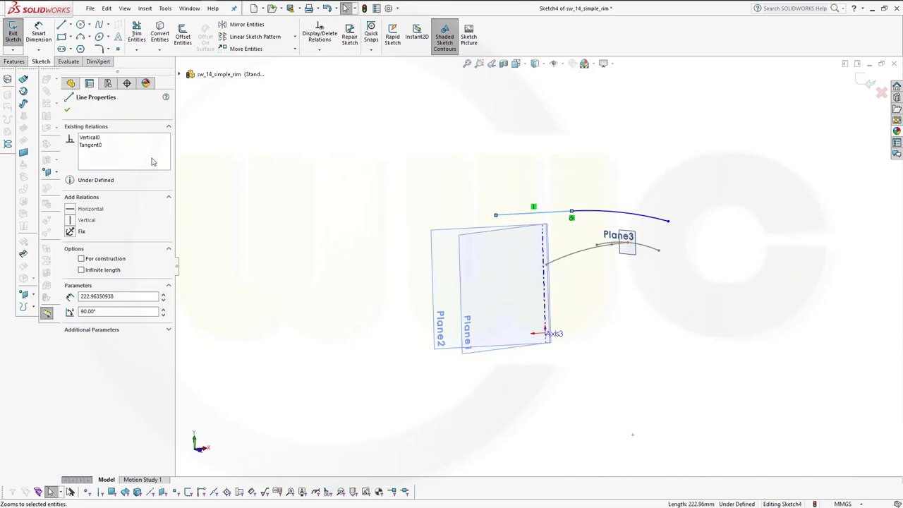
click(67, 110)
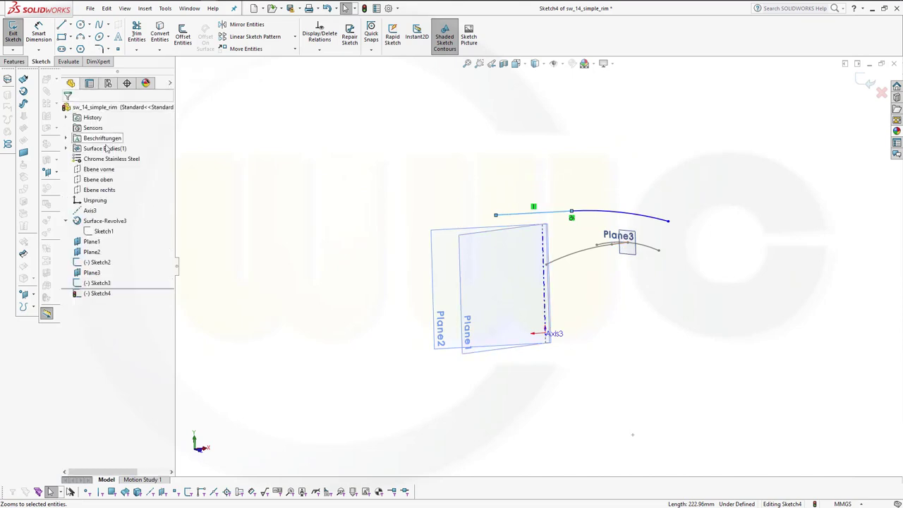
Step: Show Surface-Revolve3 and drag the profile's inner point onto the rim's top edge
right_click(109, 221)
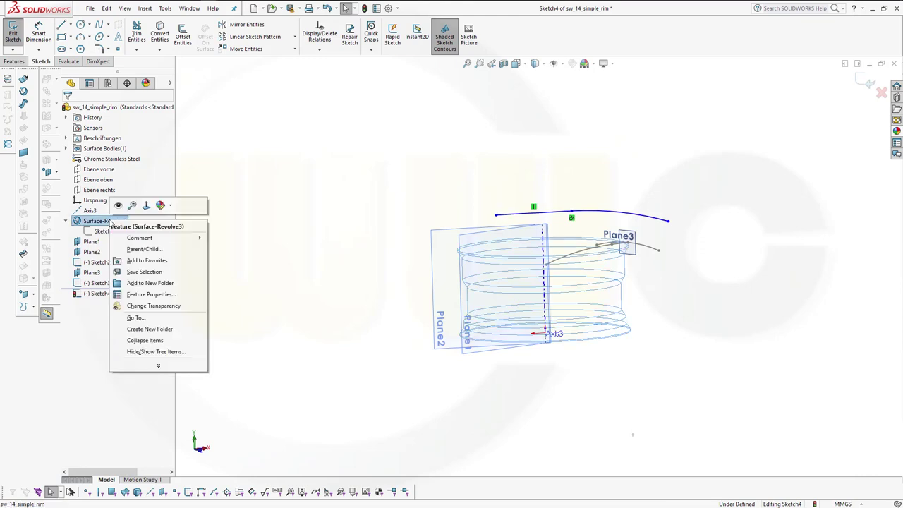
click(118, 204)
mouse_move(392, 225)
middle_down()
mouse_move(390, 203)
mouse_move(422, 218)
middle_up()
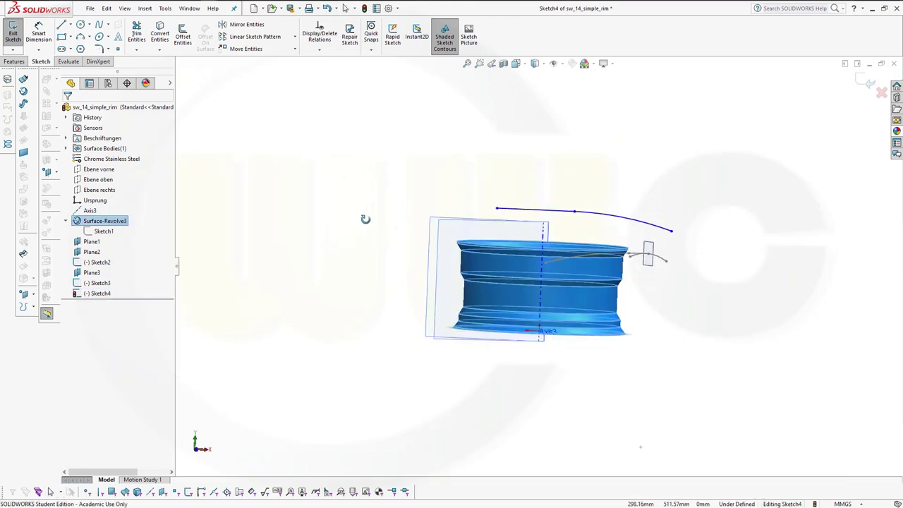
mouse_move(575, 215)
mouse_down()
mouse_move(552, 228)
mouse_move(550, 244)
mouse_up()
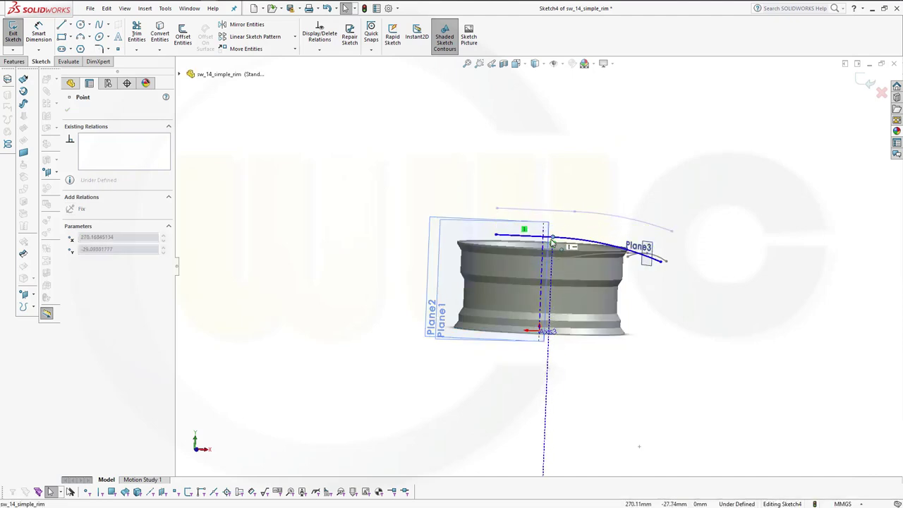
scroll(588, 291, down, 1)
scroll(575, 268, down, 1)
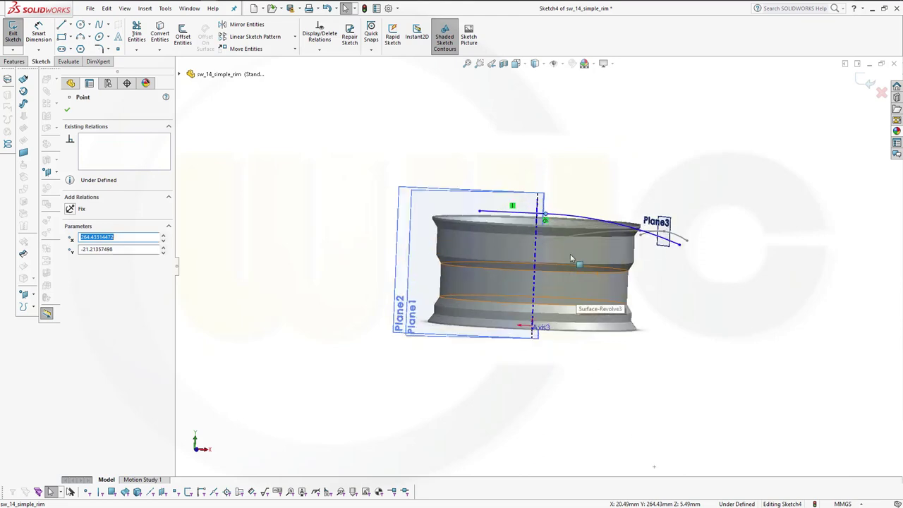
scroll(568, 258, down, 2)
scroll(563, 251, down, 2)
scroll(564, 254, down, 2)
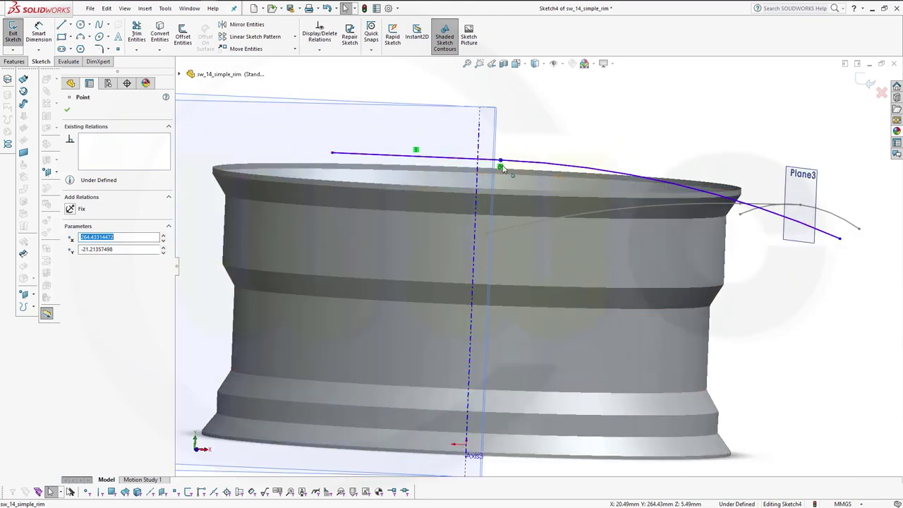
drag(503, 171, 508, 188)
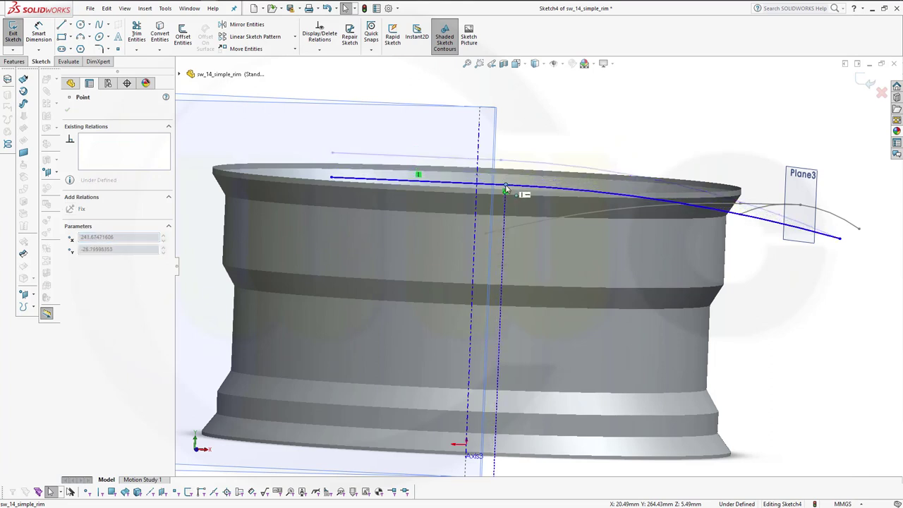
drag(508, 188, 503, 189)
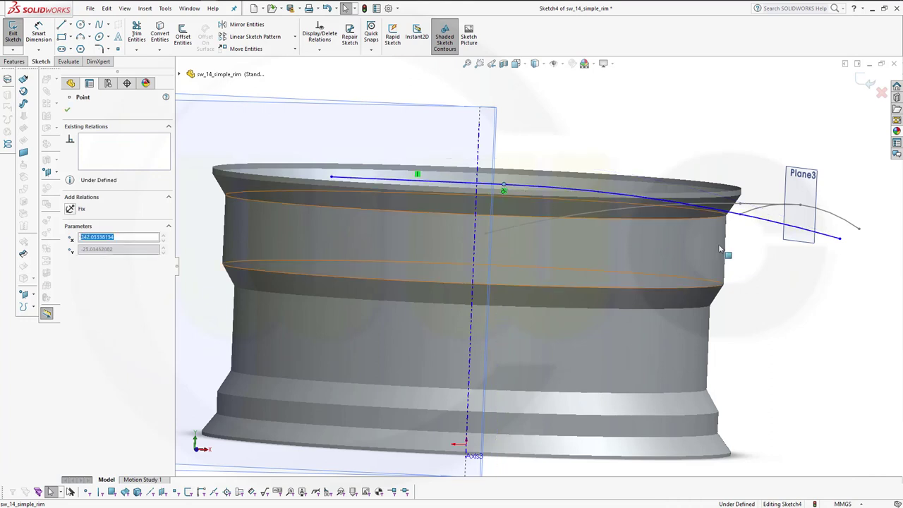
Step: Pull the profile curve's outer end down into place and exit Sketch4
click(840, 241)
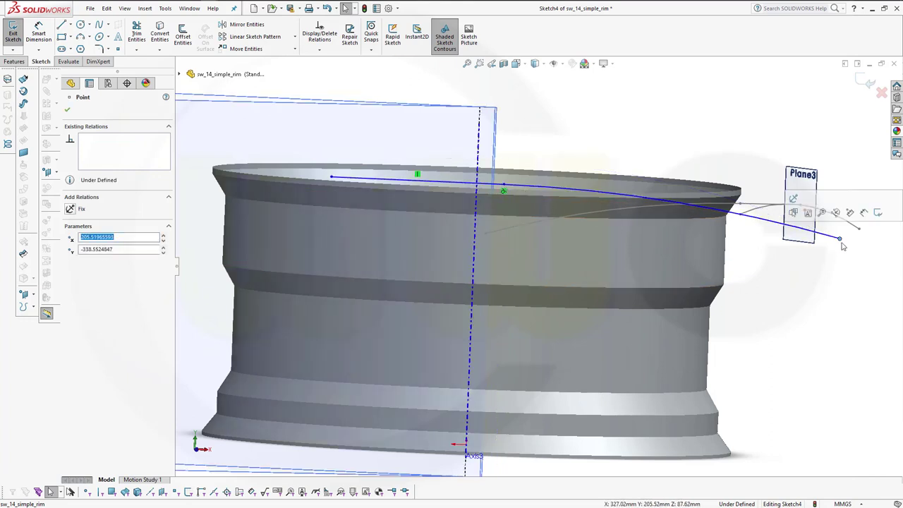
mouse_move(840, 242)
mouse_down()
mouse_move(840, 256)
mouse_move(762, 240)
mouse_up()
click(776, 112)
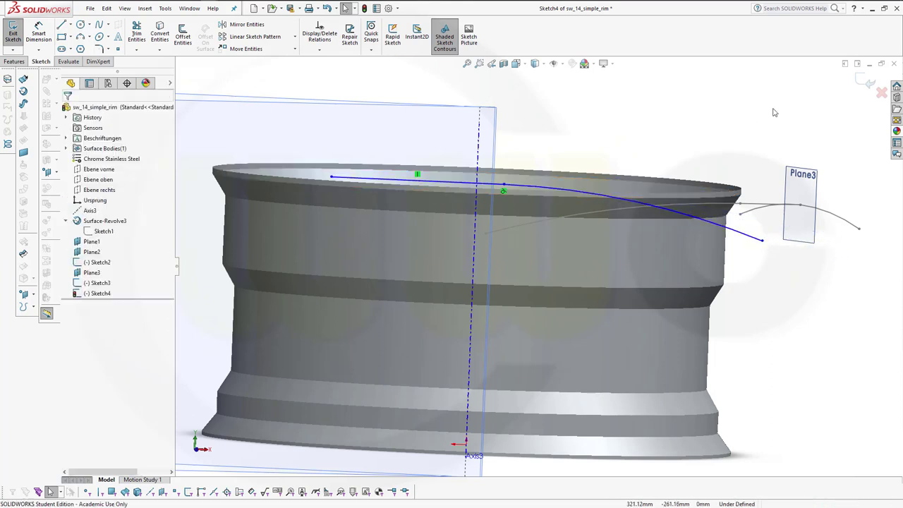
click(870, 84)
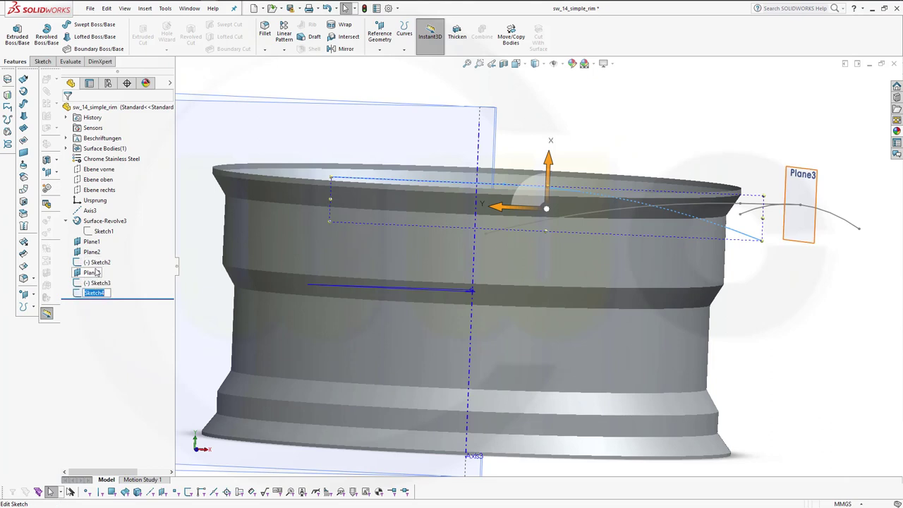
Step: Reopen Sketch4 and drag the spoke curve's inner endpoint onto the rim's upper edge near Axis3
click(95, 273)
click(99, 293)
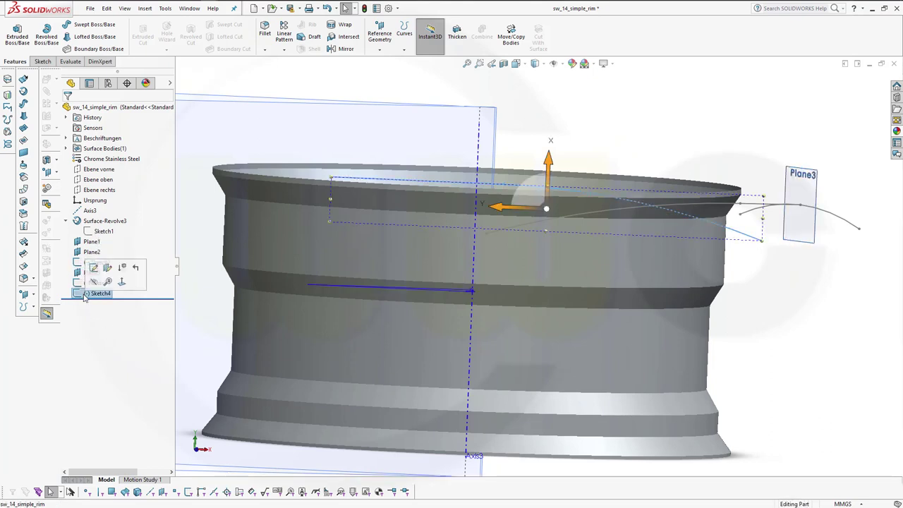
click(94, 268)
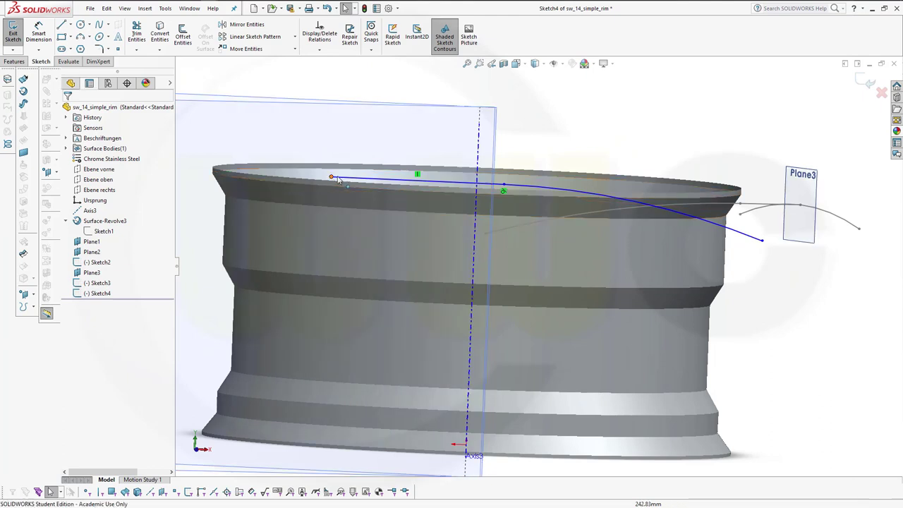
drag(330, 176, 478, 197)
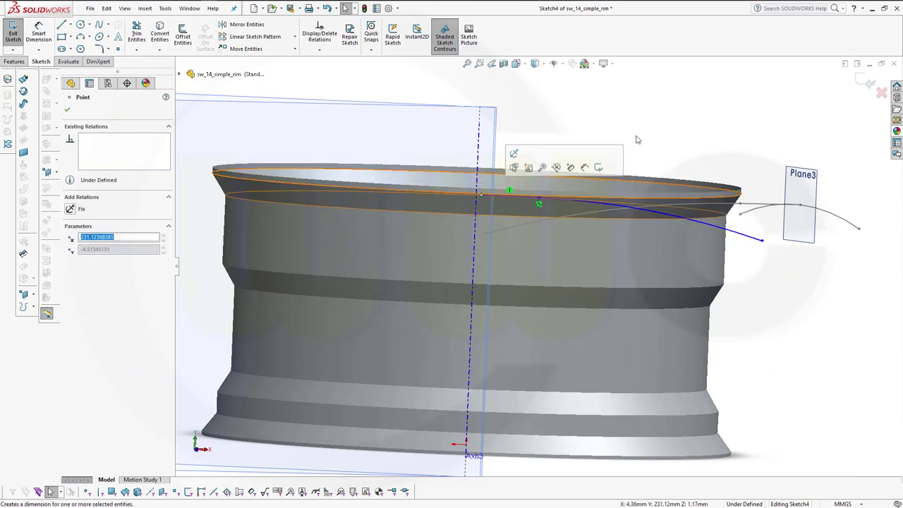
key(Escape)
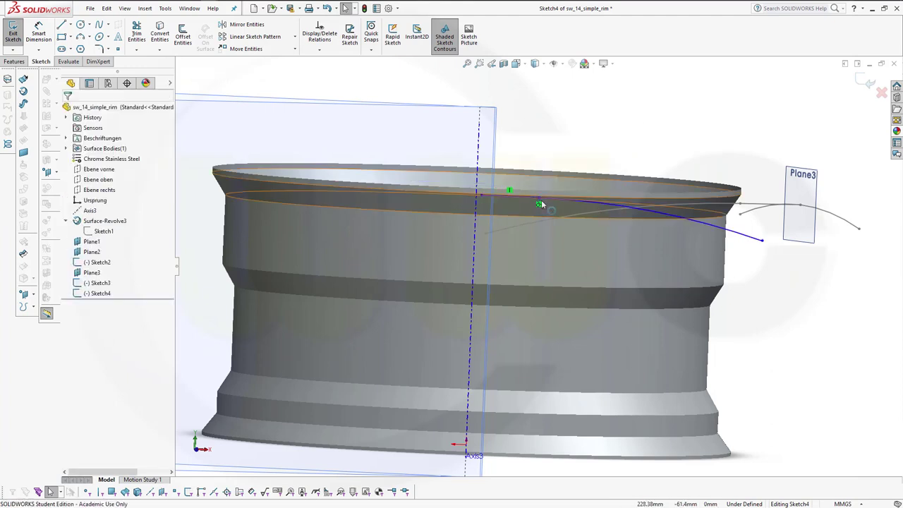
click(537, 201)
drag(537, 201, 518, 204)
click(572, 133)
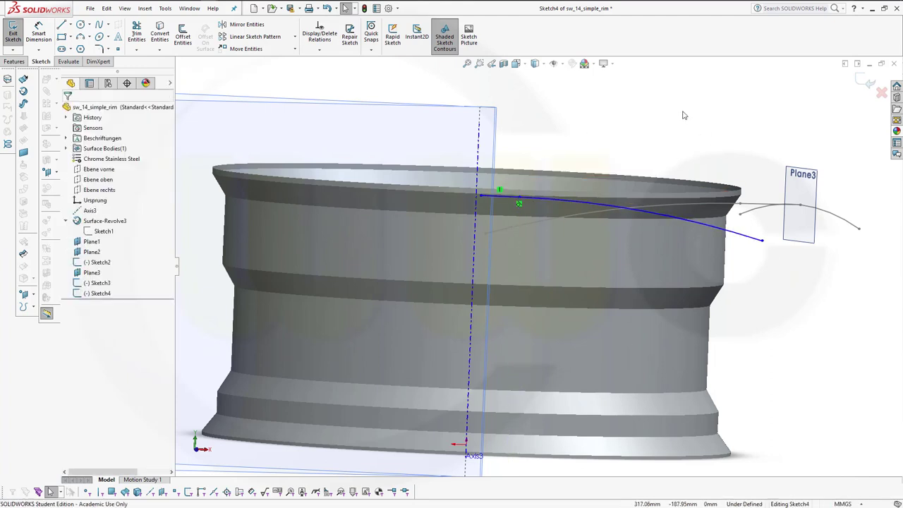
Step: Exit Sketch4 and create Plane4 through Point4@Sketch4, perpendicular to Line1@Sketch4
click(871, 84)
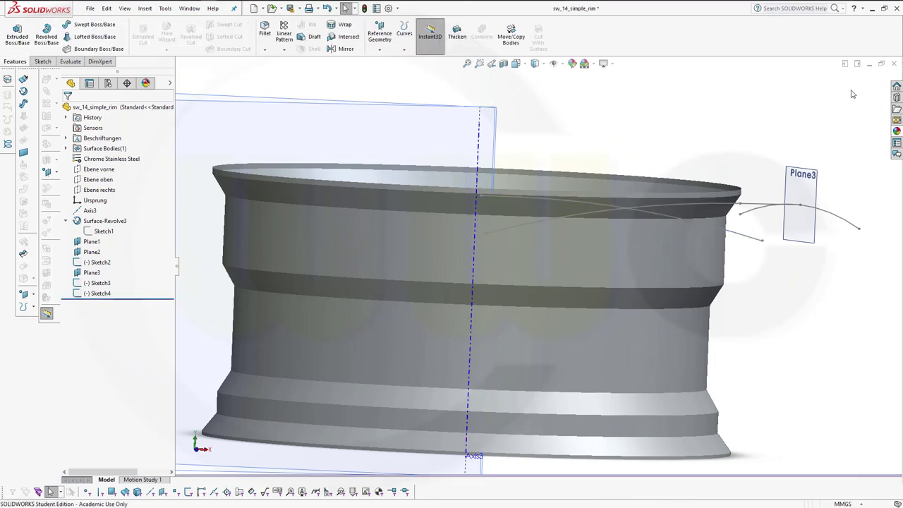
middle_drag(590, 130, 536, 199)
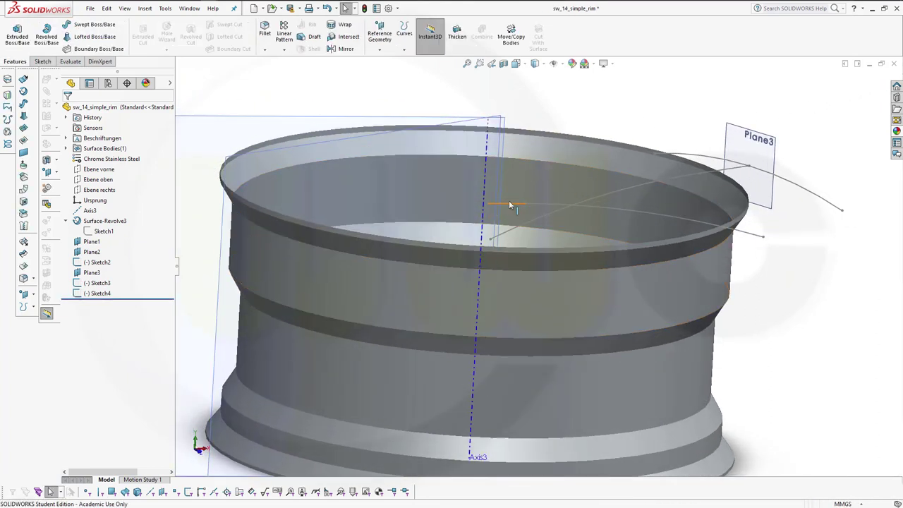
click(380, 53)
click(388, 61)
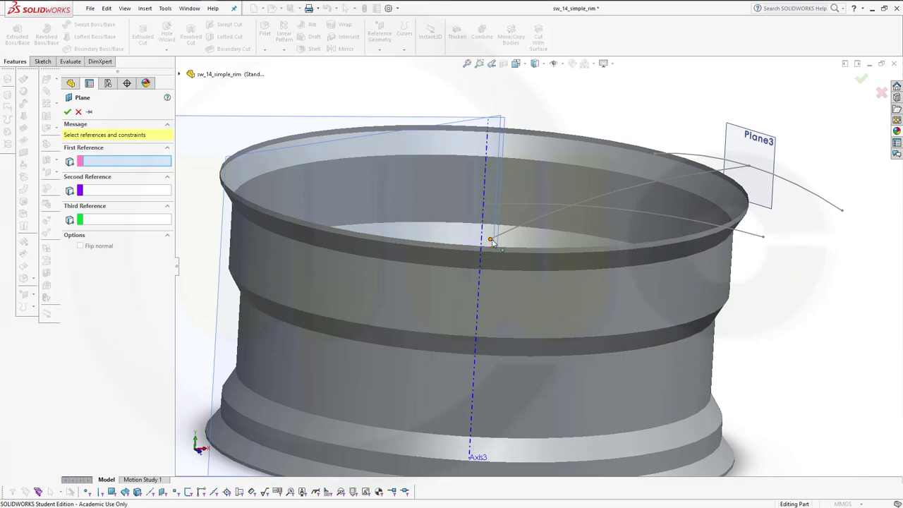
click(488, 204)
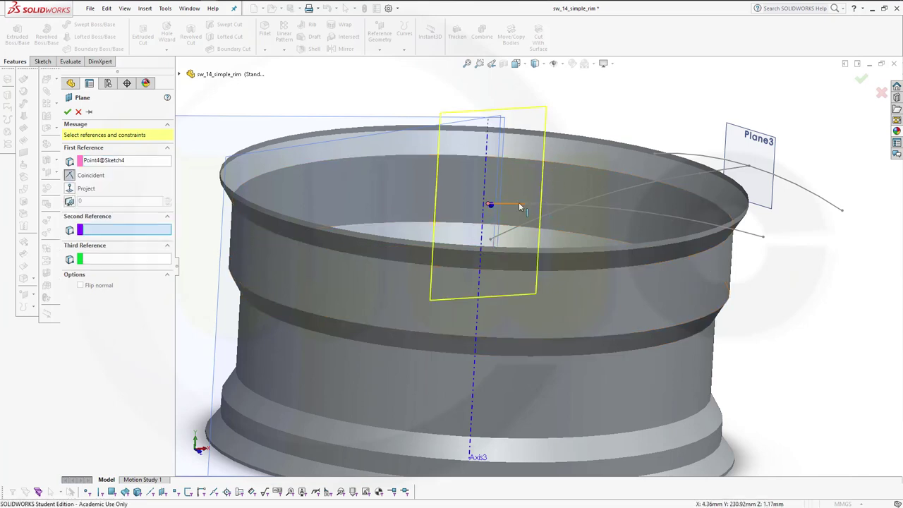
click(520, 207)
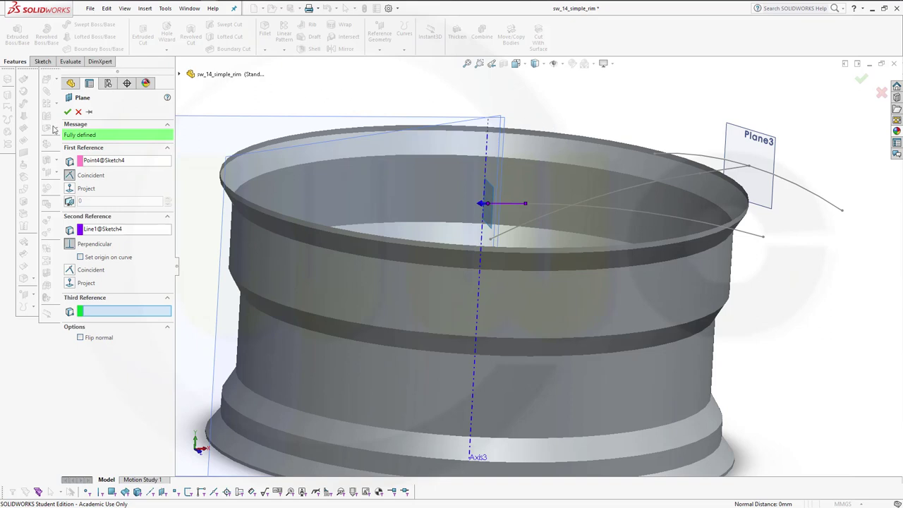
click(67, 111)
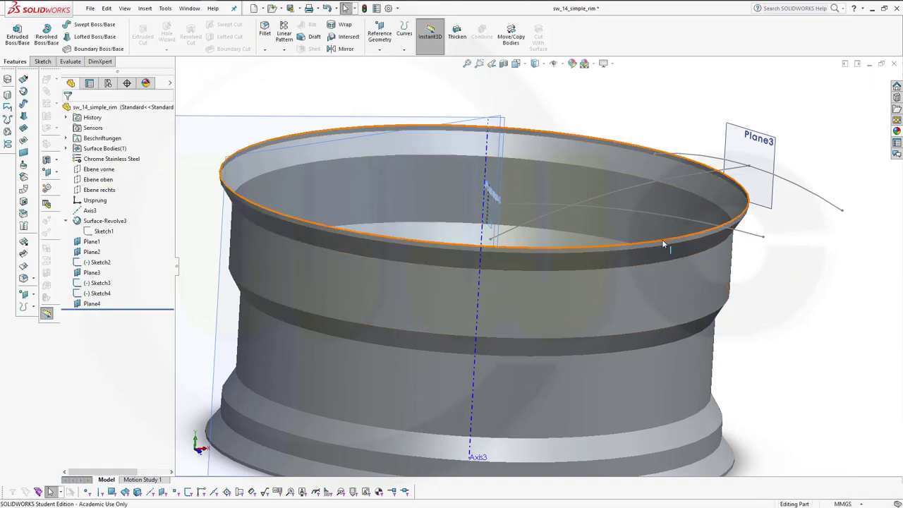
Step: Hide Surface-Revolve3 so only Planes 1–4, Axis3 and the spoke curves show
mouse_move(662, 239)
middle_down()
mouse_move(653, 228)
mouse_move(638, 236)
middle_up()
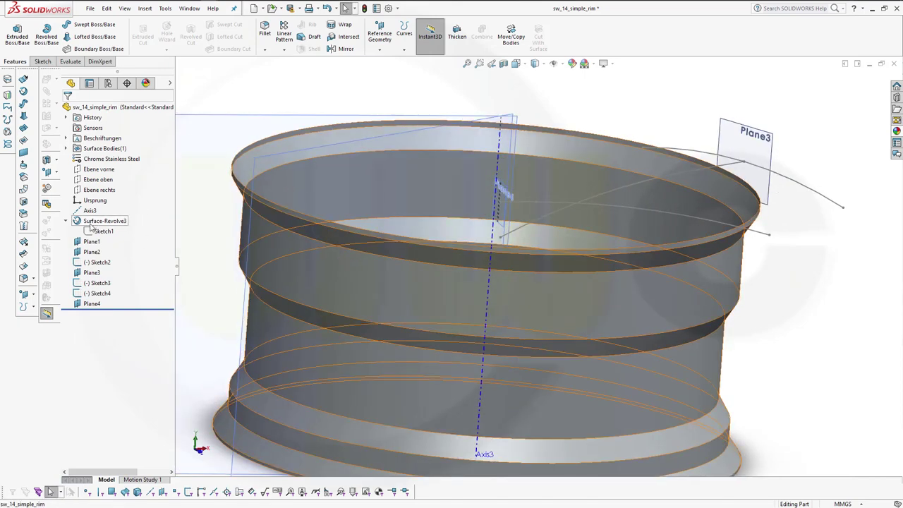
right_click(93, 225)
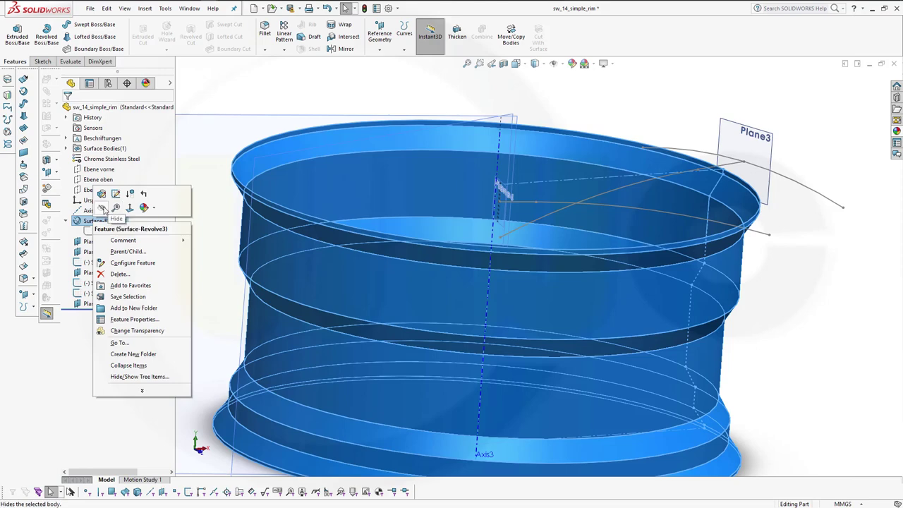
click(106, 210)
middle_drag(235, 226, 275, 190)
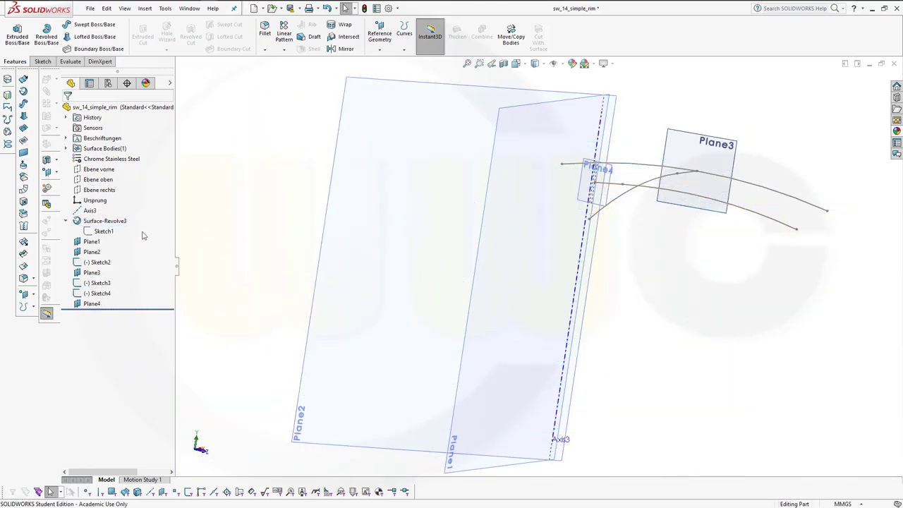
click(88, 303)
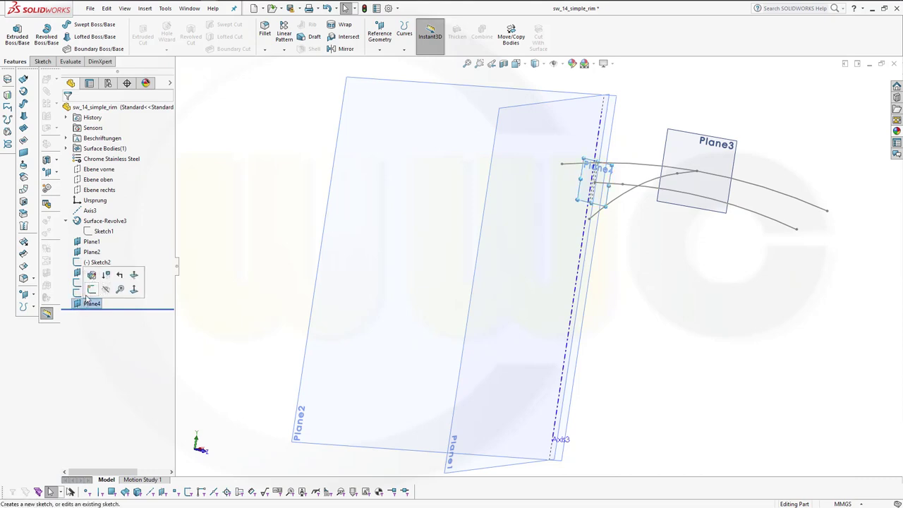
Step: Open Sketch5 on Plane4, then hide Plane2 and Plane1 from the view
click(91, 290)
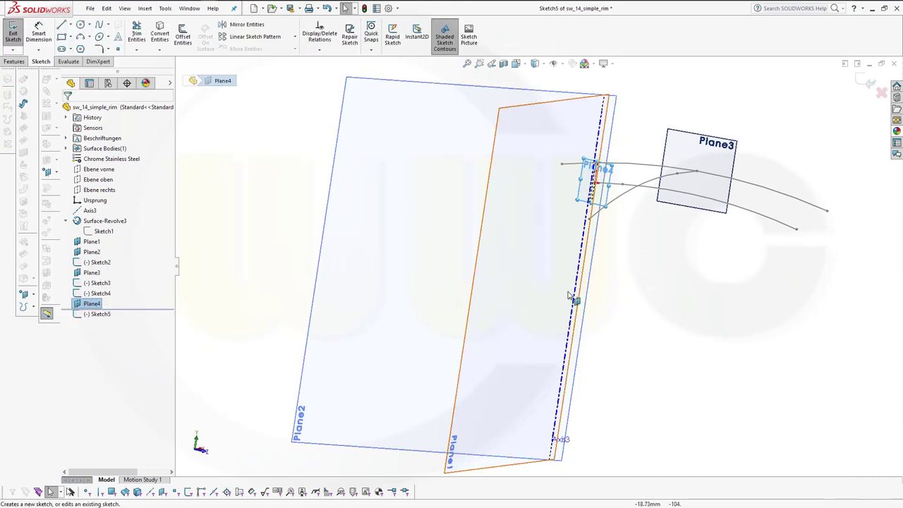
mouse_move(609, 299)
middle_down()
mouse_move(624, 310)
mouse_move(590, 316)
mouse_move(520, 296)
middle_up()
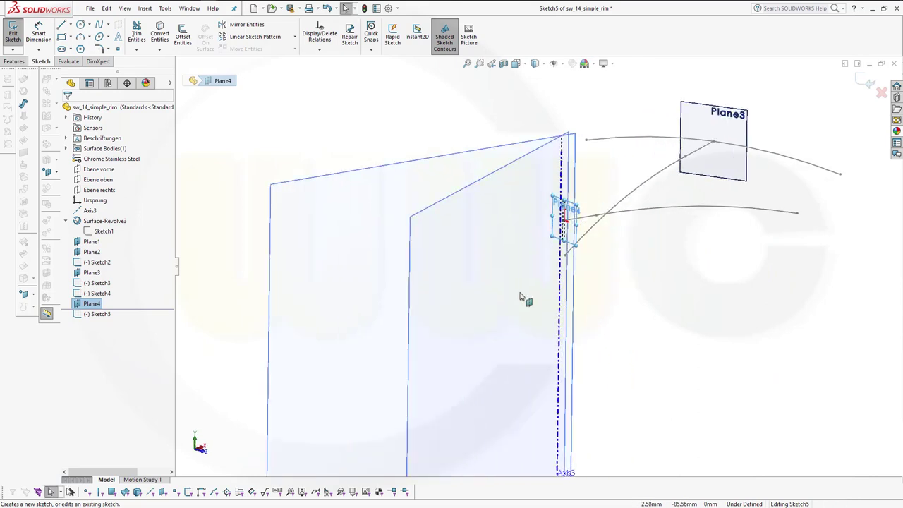
click(435, 207)
right_click(436, 207)
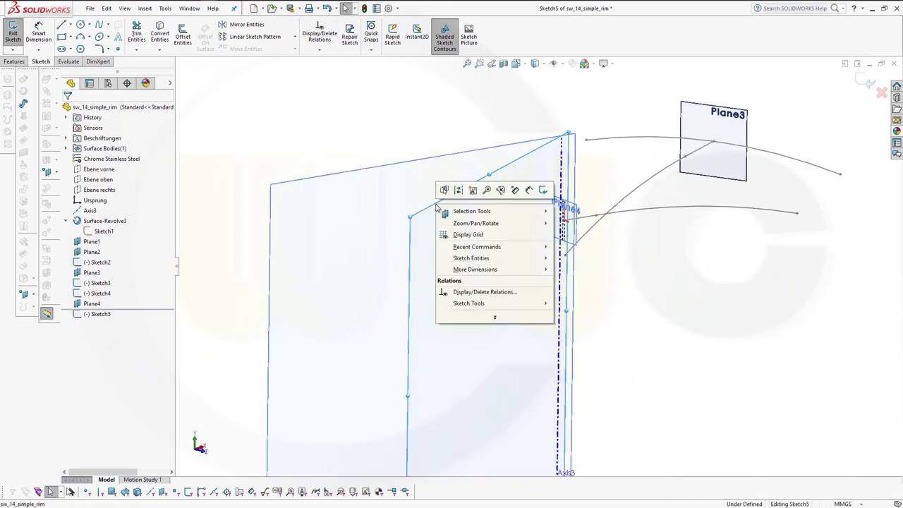
click(296, 195)
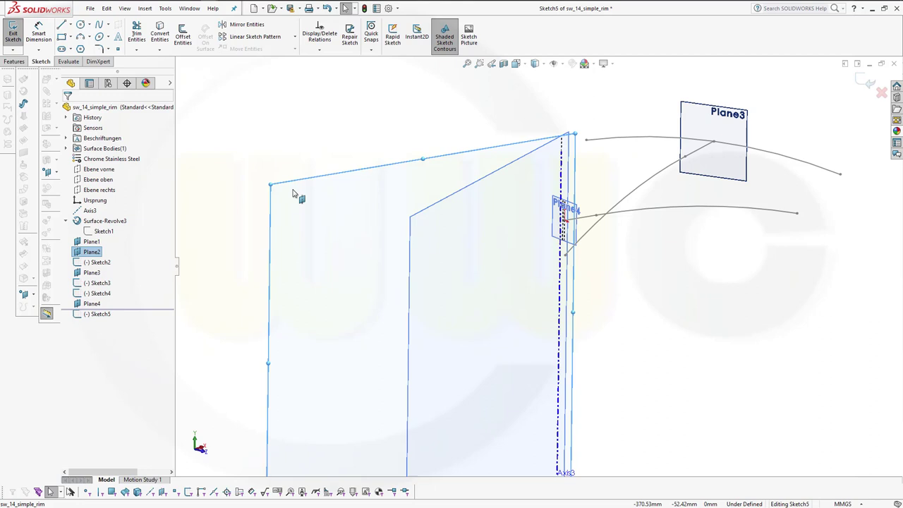
click(94, 253)
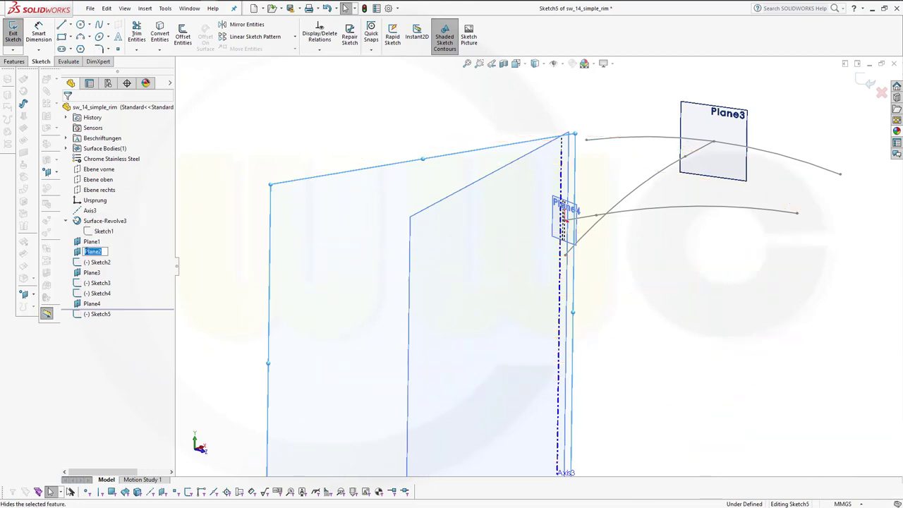
click(80, 241)
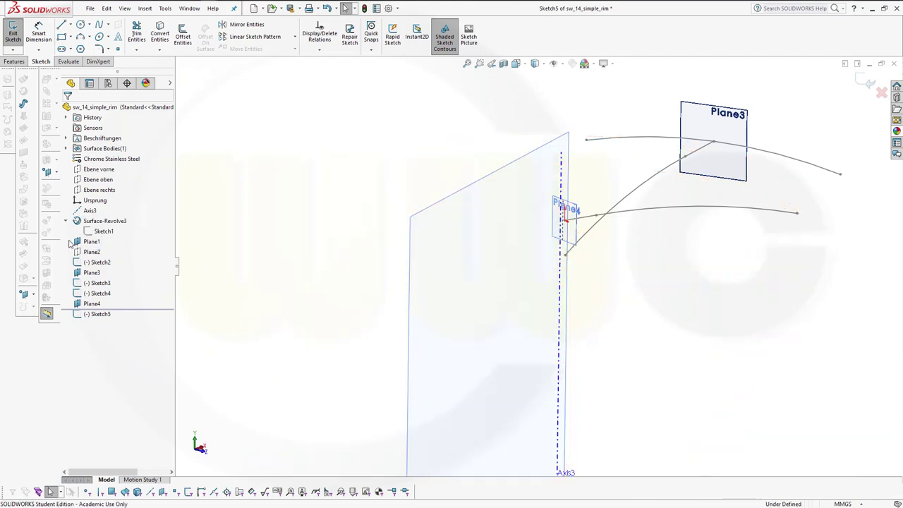
click(79, 241)
click(82, 231)
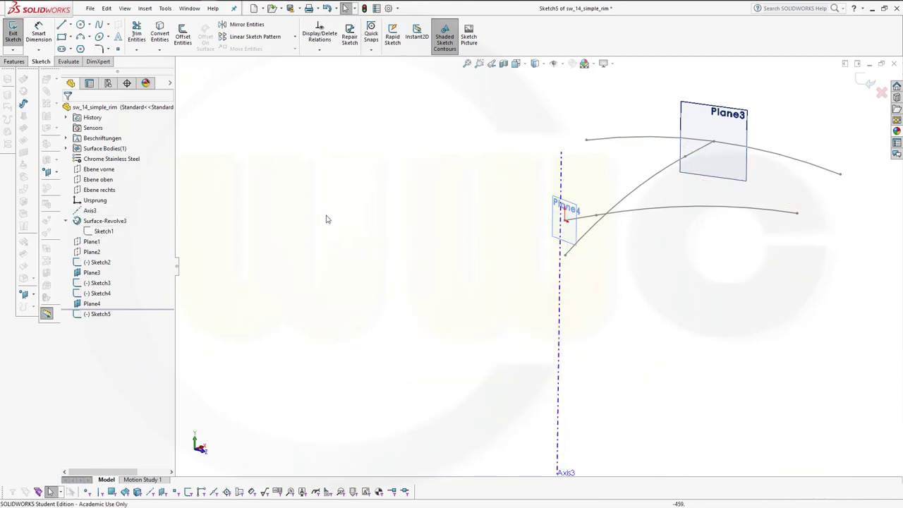
mouse_move(455, 209)
middle_down()
mouse_move(693, 189)
mouse_move(625, 247)
middle_up()
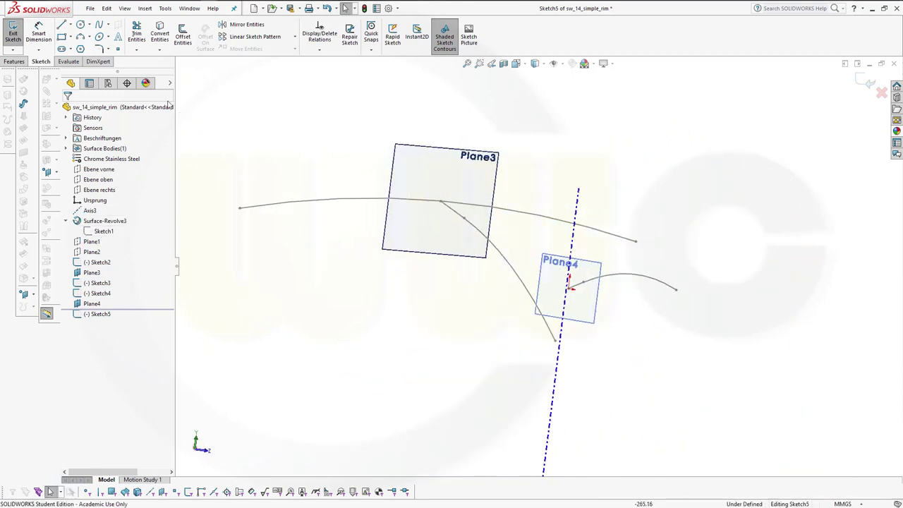
Step: Draw a three-point arc on Plane4 coincident with the spoke curve's endpoint
click(81, 36)
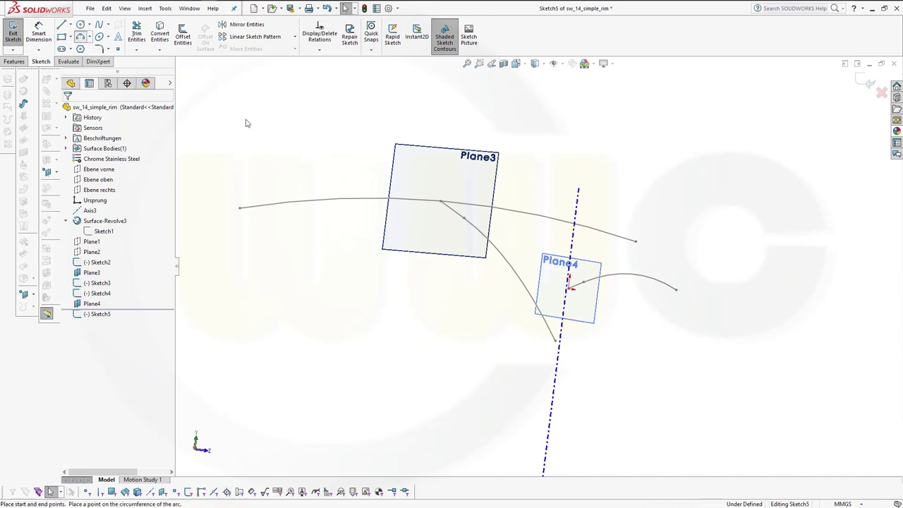
click(459, 283)
click(642, 310)
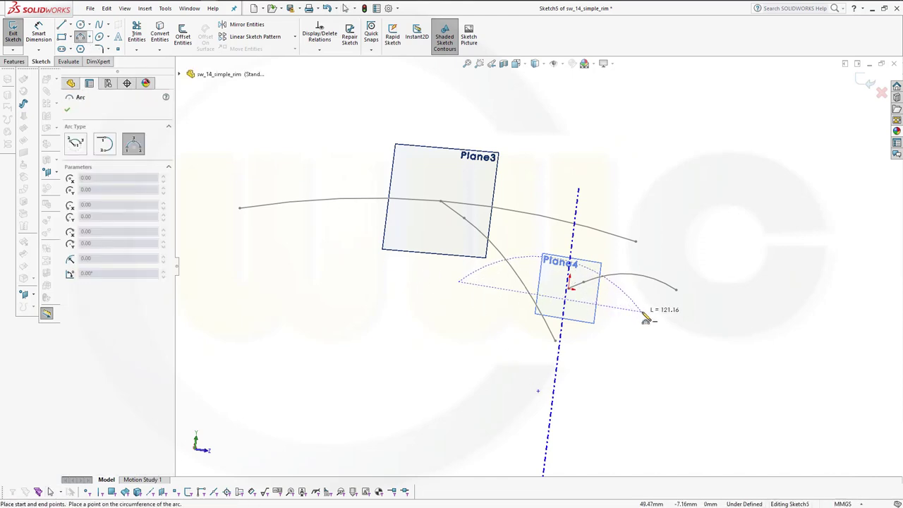
click(572, 299)
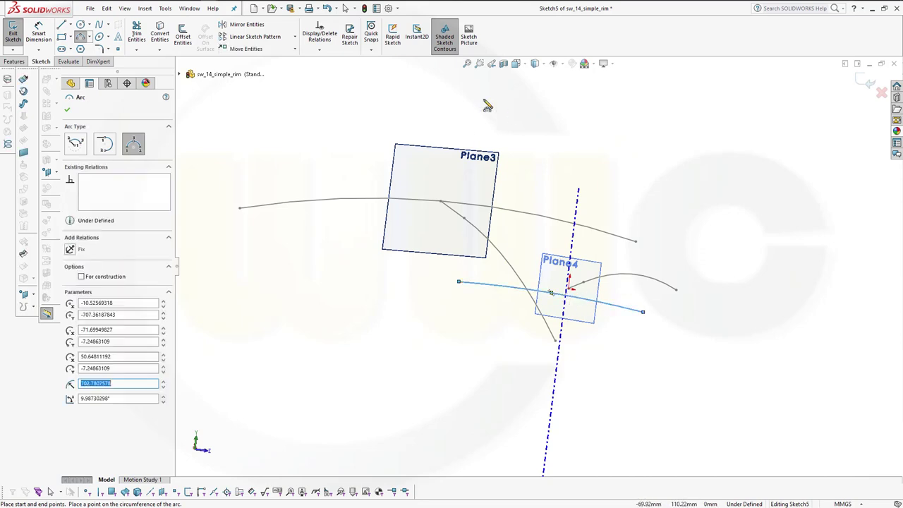
click(68, 111)
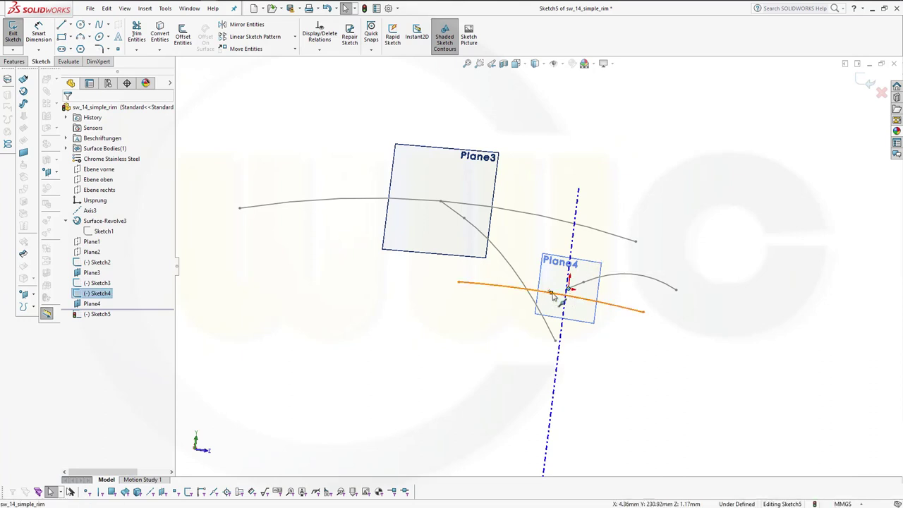
click(552, 296)
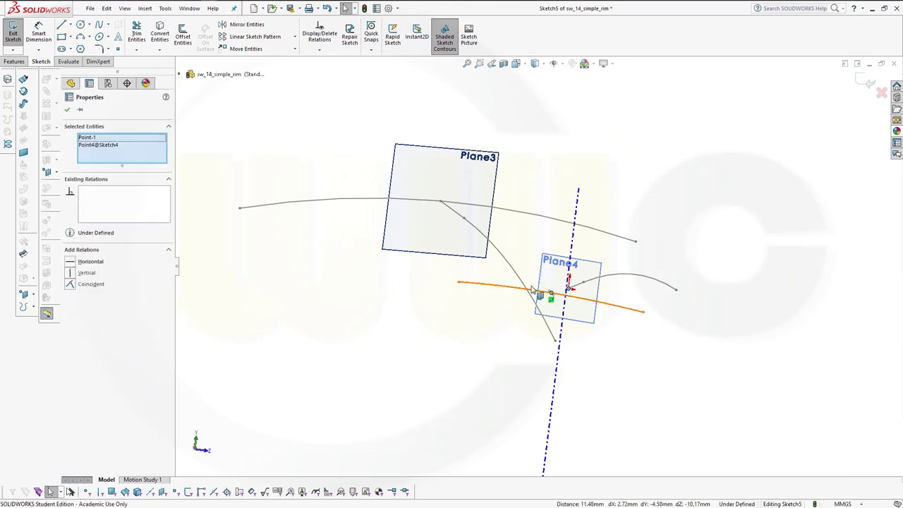
click(71, 284)
click(664, 367)
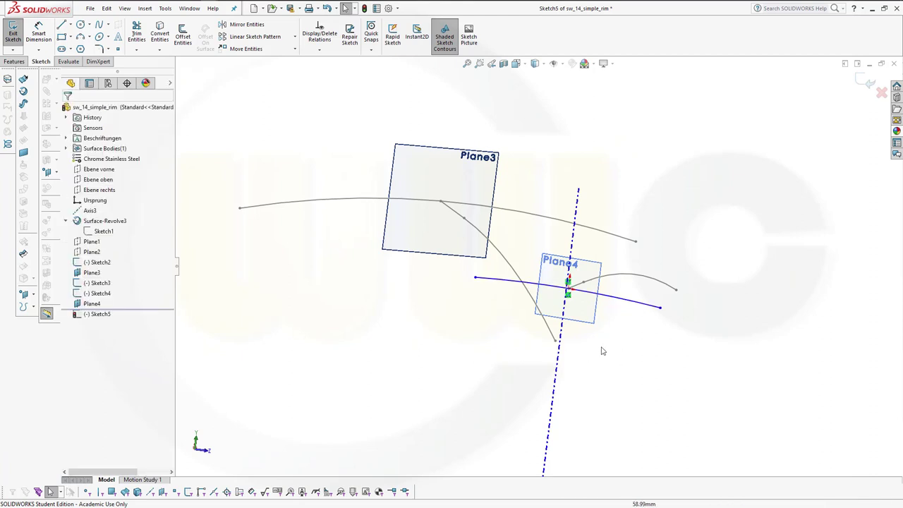
Step: Constrain the arc's two endpoints Horizontal, replacing the mistaken Vertical relation
click(476, 278)
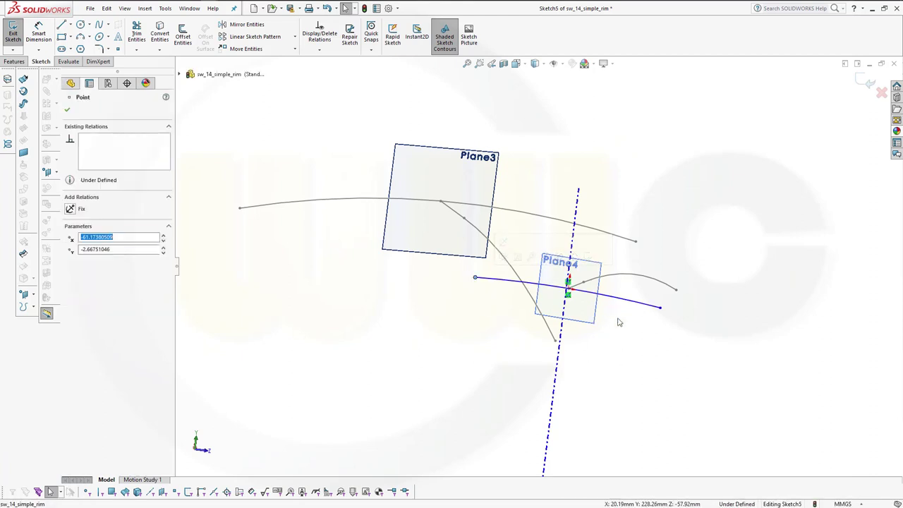
ctrl+click(660, 309)
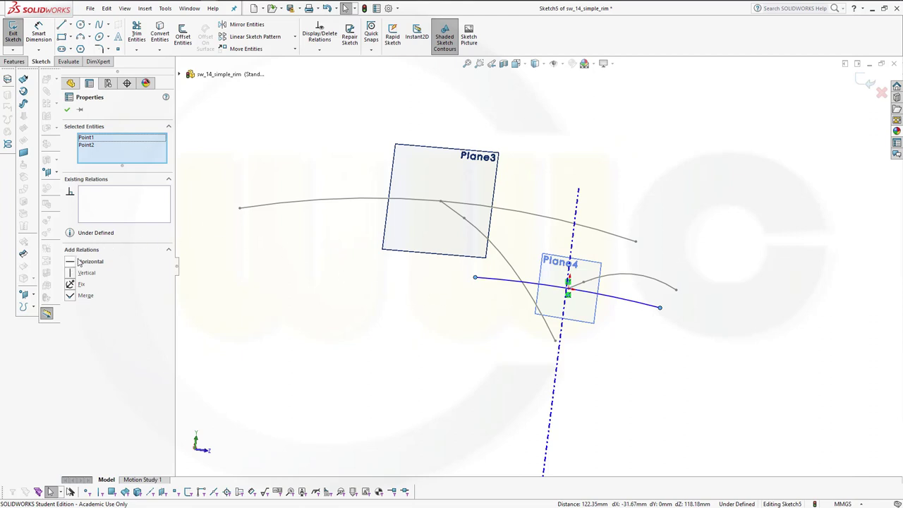
click(70, 273)
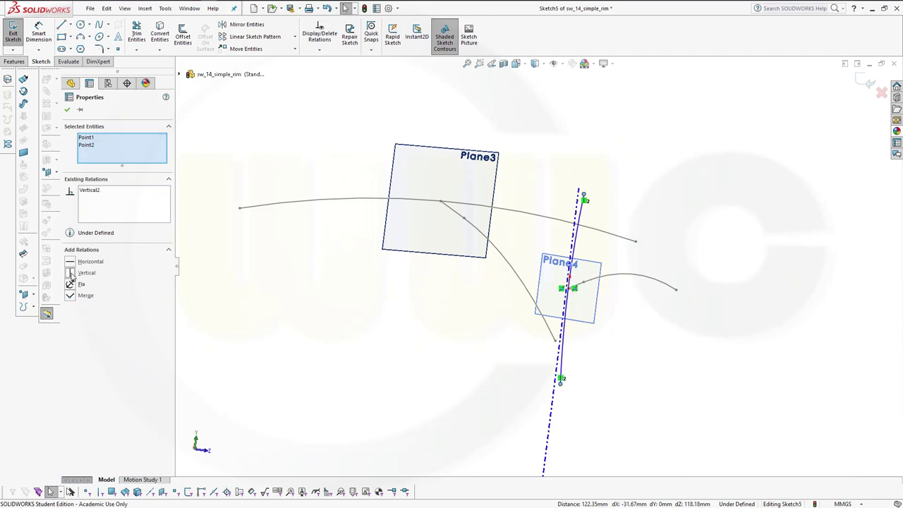
key(Escape)
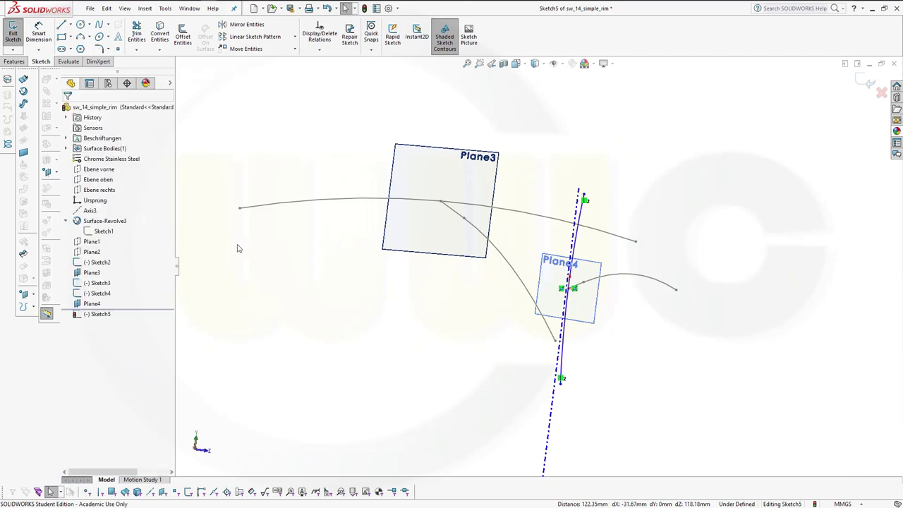
key(ctrl+z)
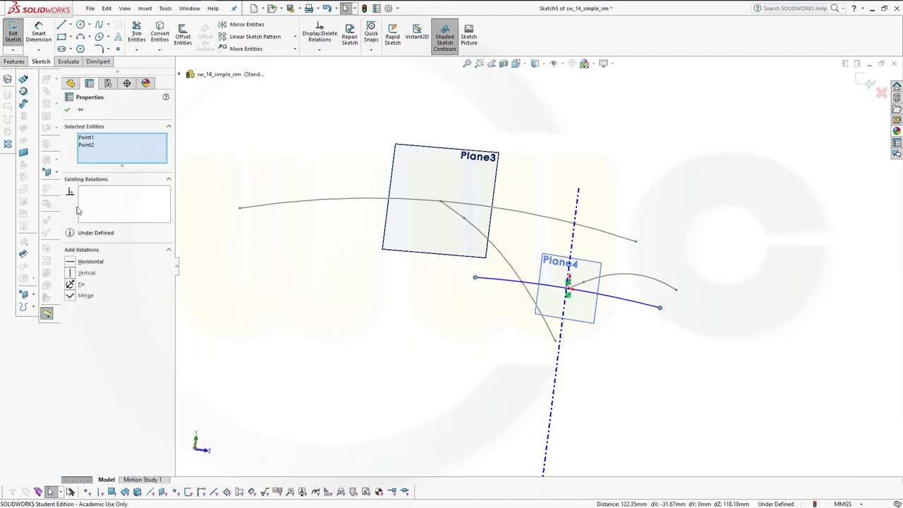
click(70, 263)
click(67, 110)
Step: Stretch the arc's right endpoint further outward and exit Sketch5
mouse_move(423, 313)
middle_down()
mouse_move(446, 303)
mouse_move(437, 308)
middle_up()
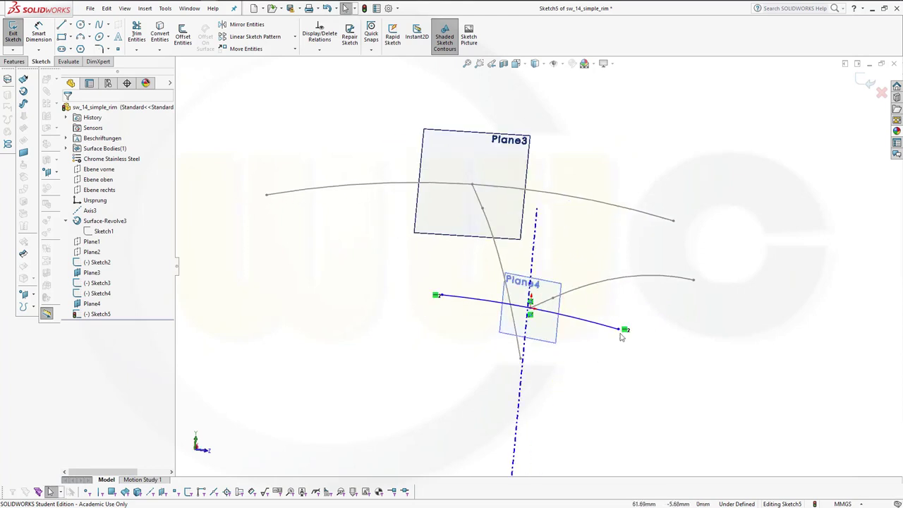
drag(618, 332, 695, 362)
click(727, 234)
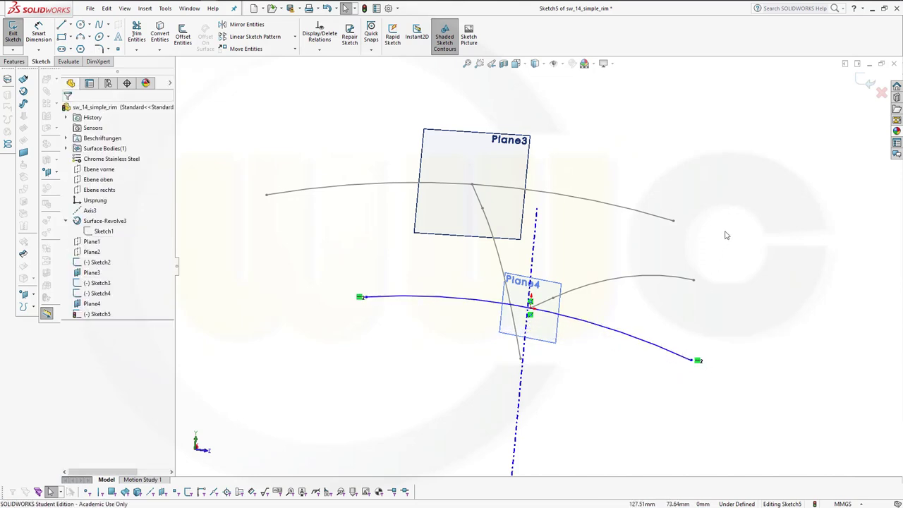
click(869, 88)
mouse_move(776, 191)
middle_down()
mouse_move(746, 218)
mouse_move(697, 190)
mouse_move(671, 235)
mouse_move(679, 207)
mouse_move(626, 192)
mouse_move(631, 206)
mouse_move(483, 202)
middle_up()
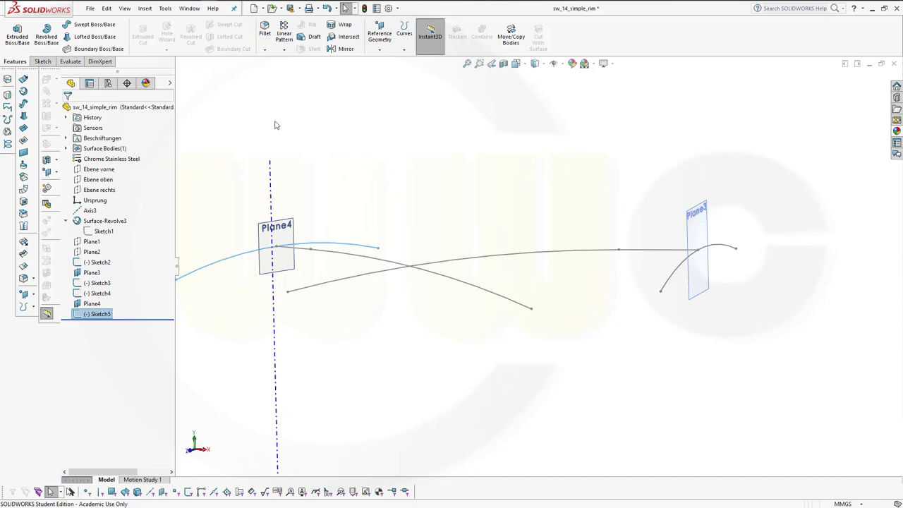
Step: Create Surface-Sweep1 by sweeping Sketch5 along the Sketch4 path
click(24, 104)
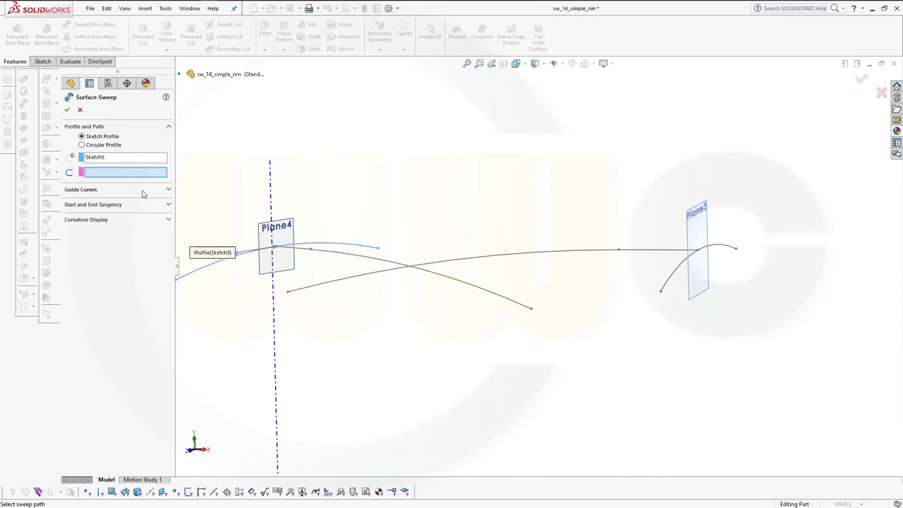
click(299, 251)
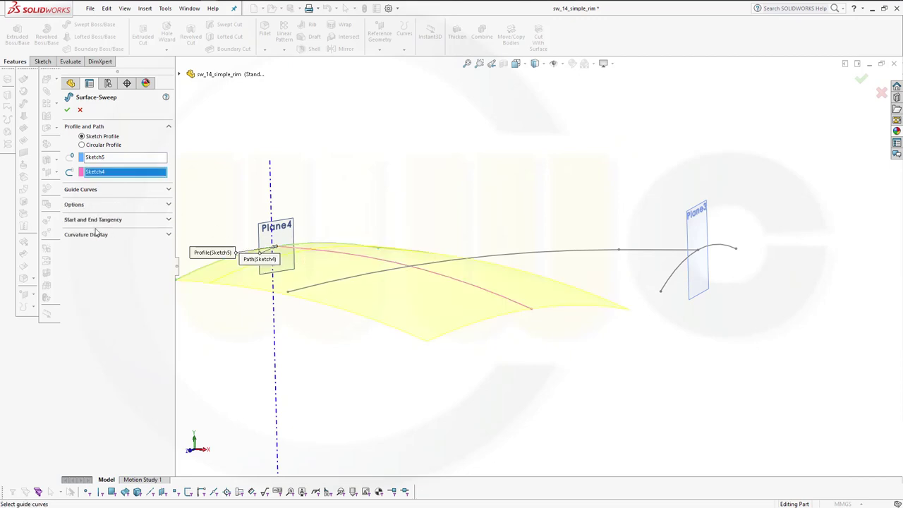
click(67, 111)
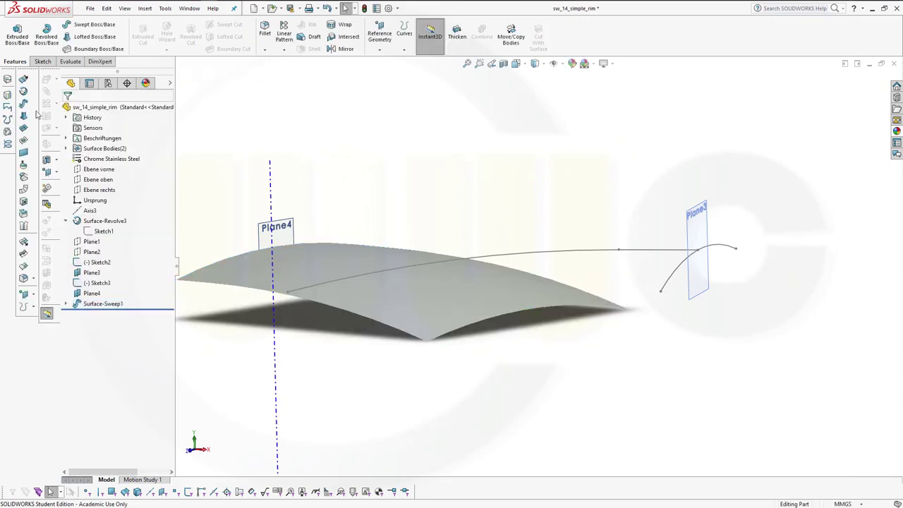
Step: Create Surface-Sweep2 by sweeping Sketch3 along the Sketch2 path
click(23, 116)
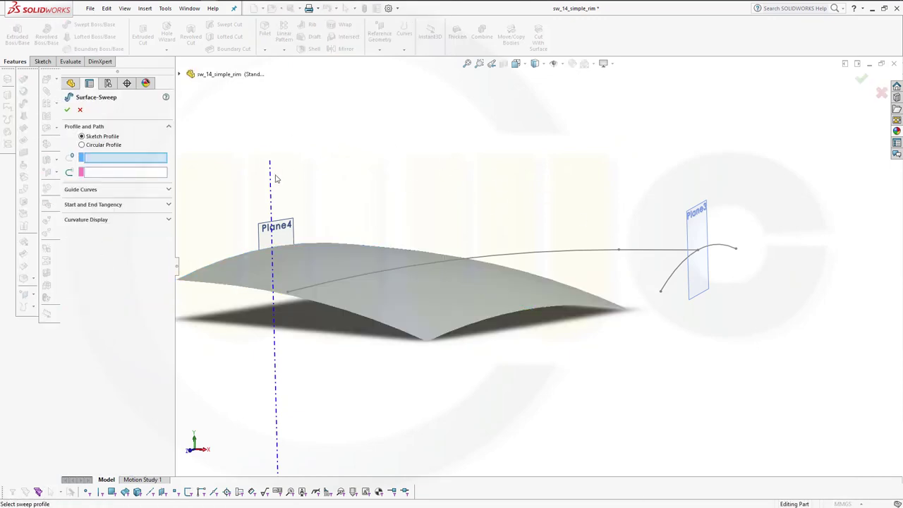
click(675, 277)
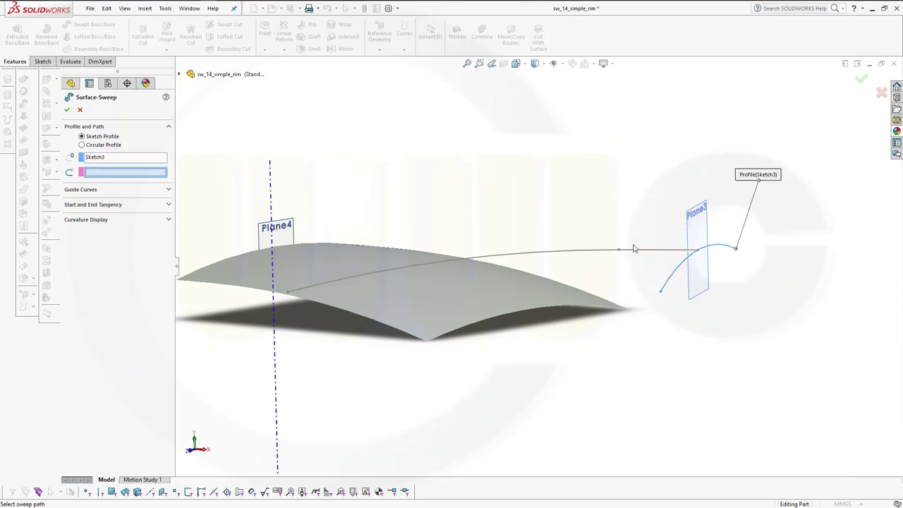
click(649, 255)
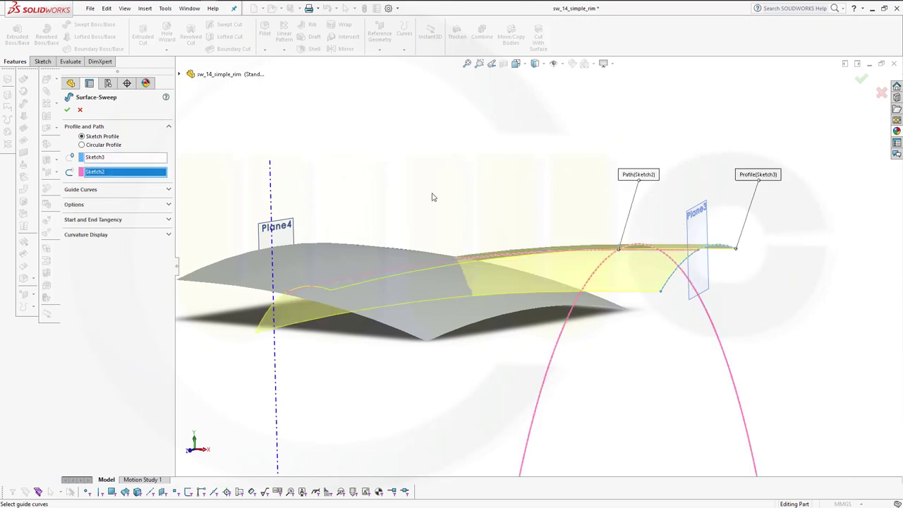
click(67, 110)
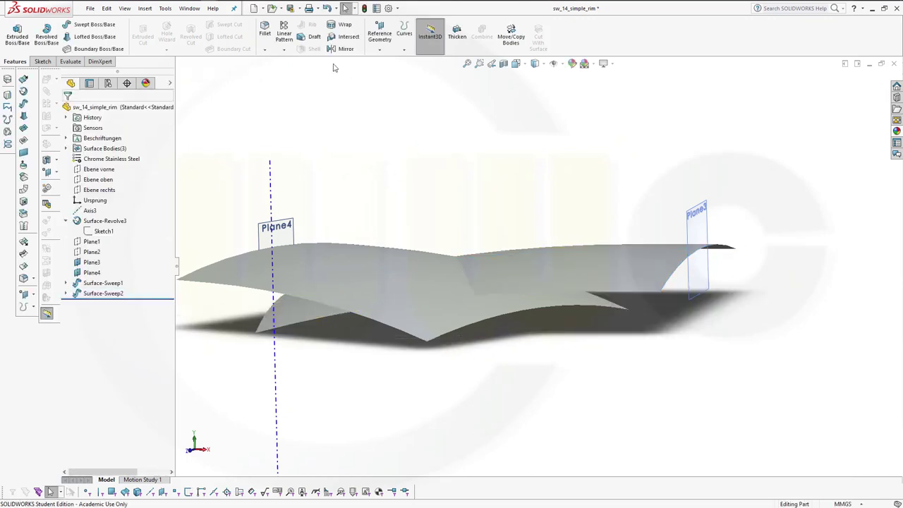
click(276, 225)
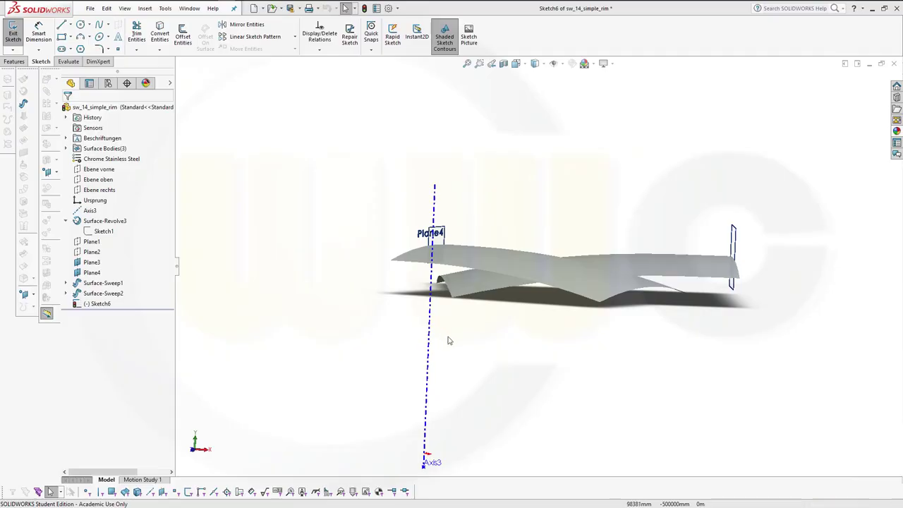
Step: Exit the empty Sketch6 without drawing, so the tree ends at Surface-Sweep2
click(90, 243)
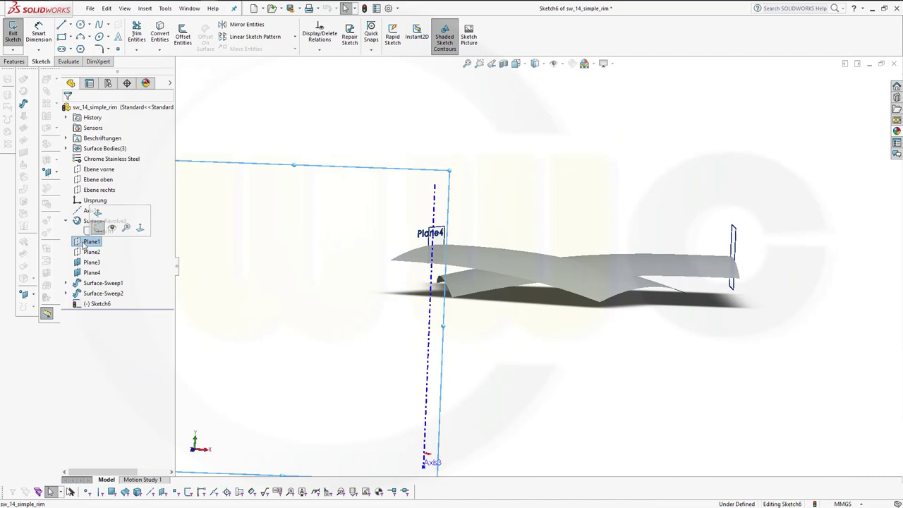
mouse_move(322, 328)
middle_down()
mouse_move(345, 351)
mouse_move(334, 353)
middle_up()
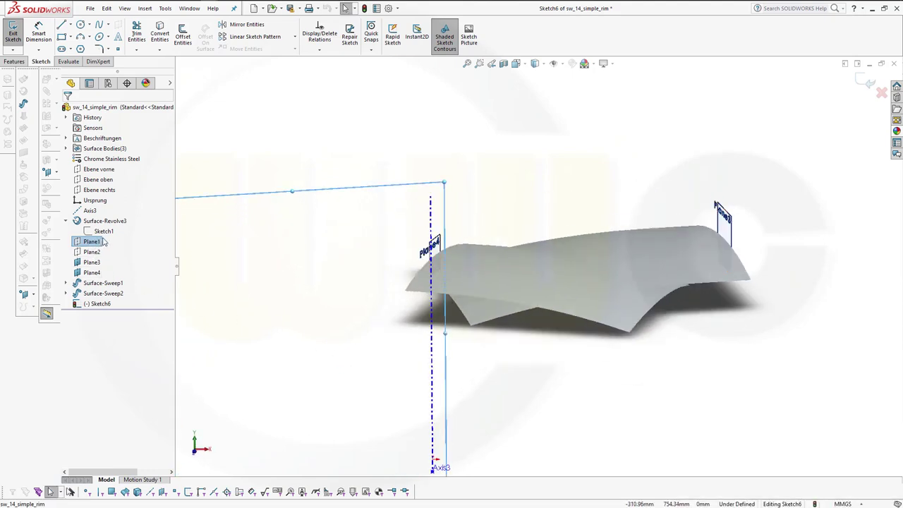
click(76, 243)
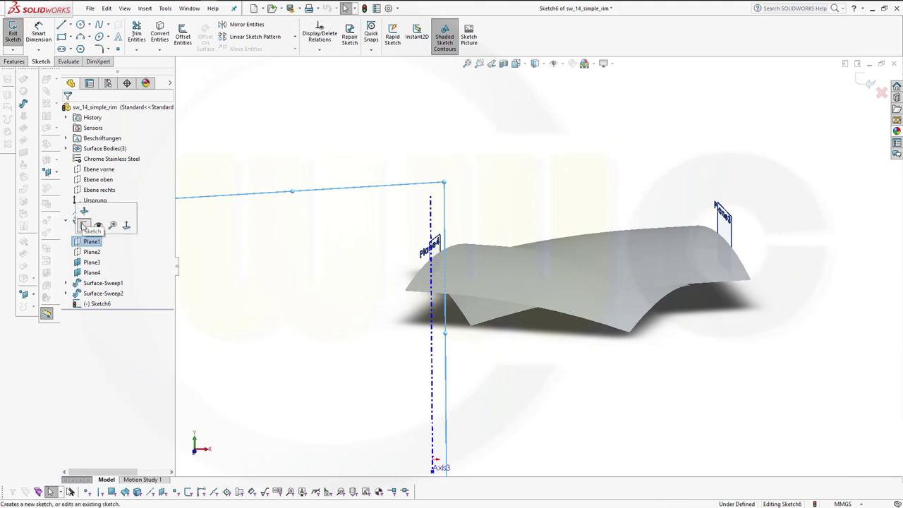
click(866, 82)
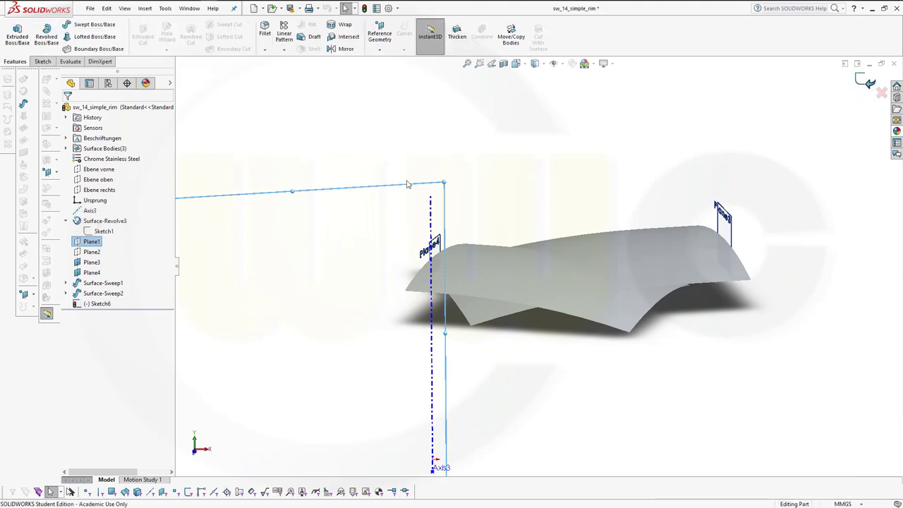
Step: Edit Plane1's definition and set its angle to Ebene vorne to 7.50°
click(88, 242)
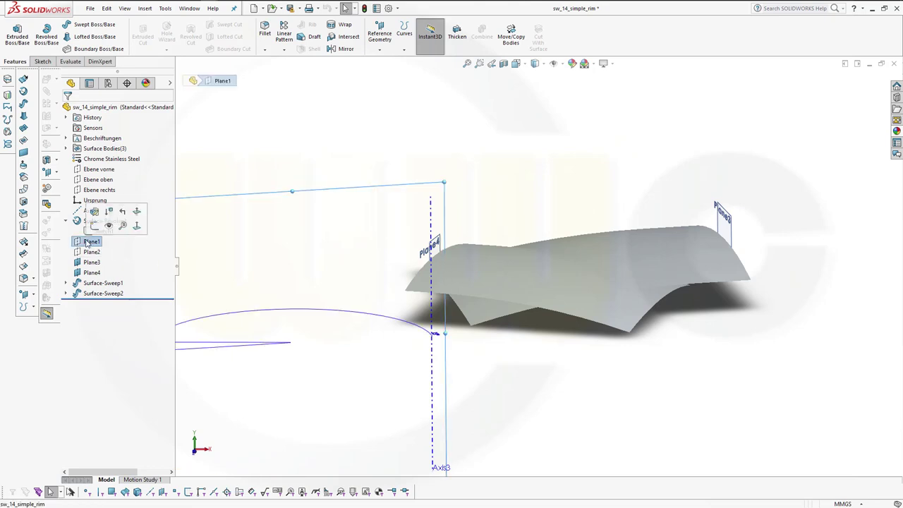
click(95, 213)
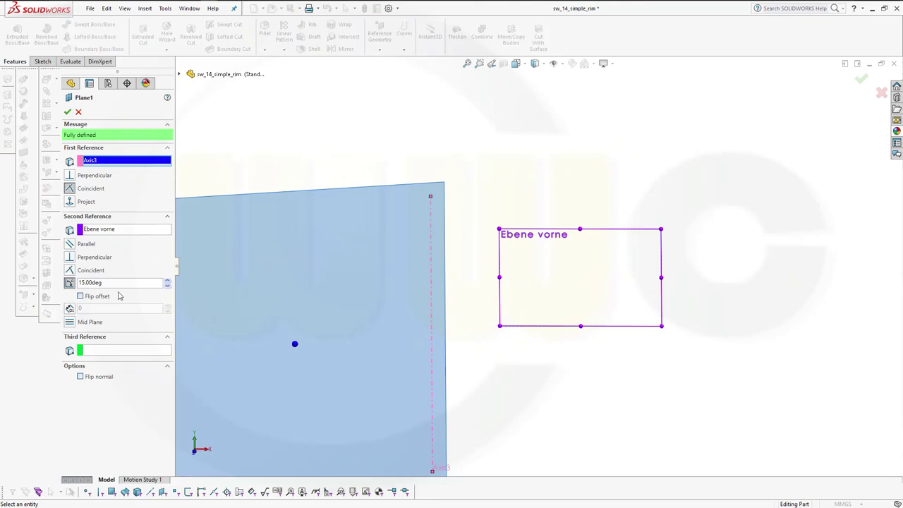
key(ctrl+a)
key(Return)
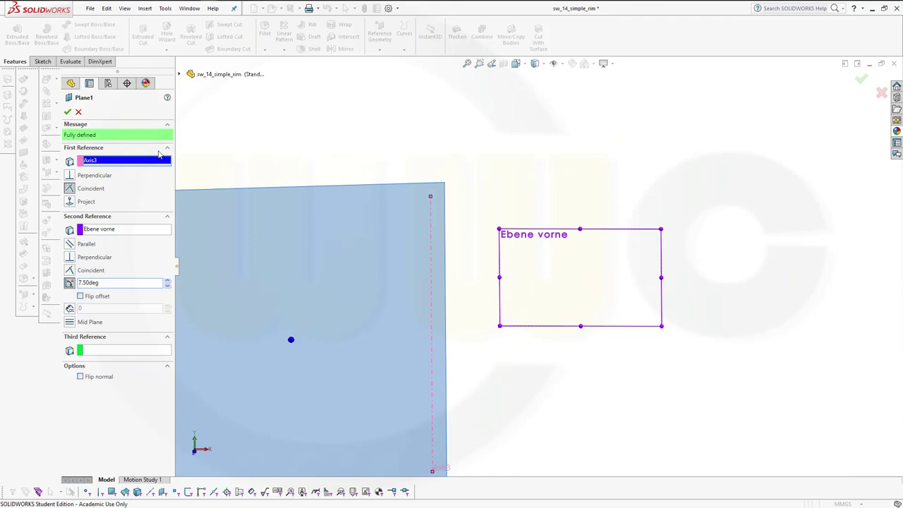
Step: Confirm Plane1's 7.50° angle and discard the empty sketch opened on Plane2
click(862, 82)
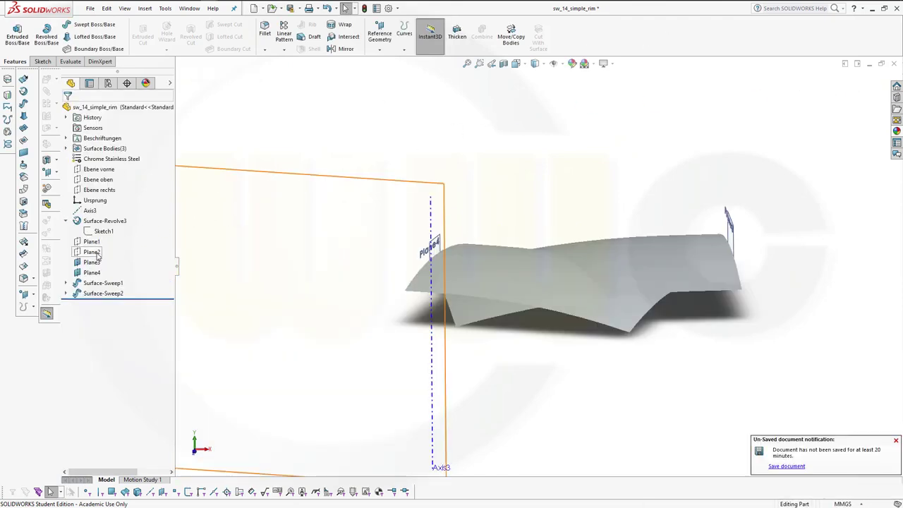
click(95, 256)
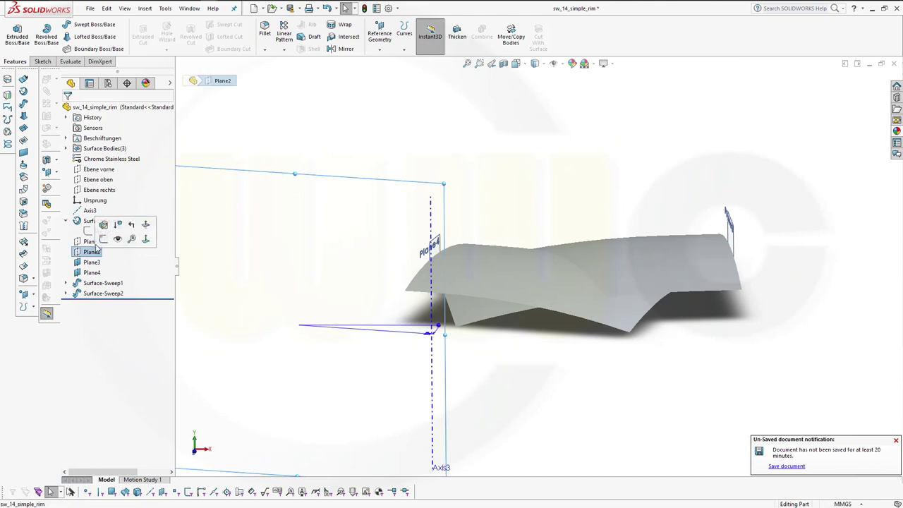
click(103, 239)
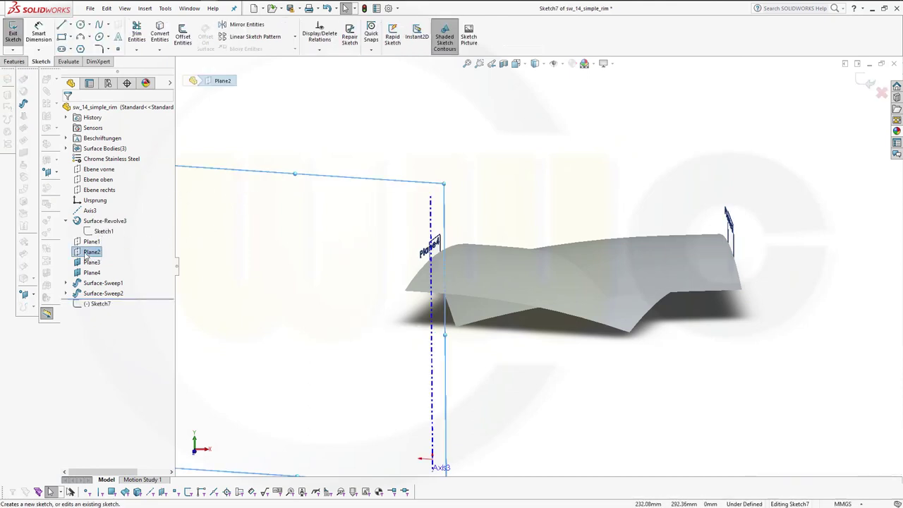
click(87, 254)
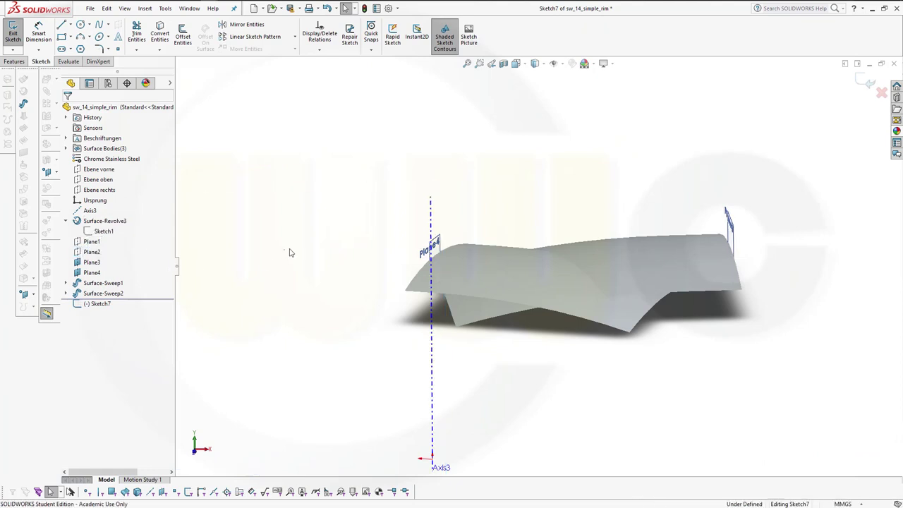
click(865, 85)
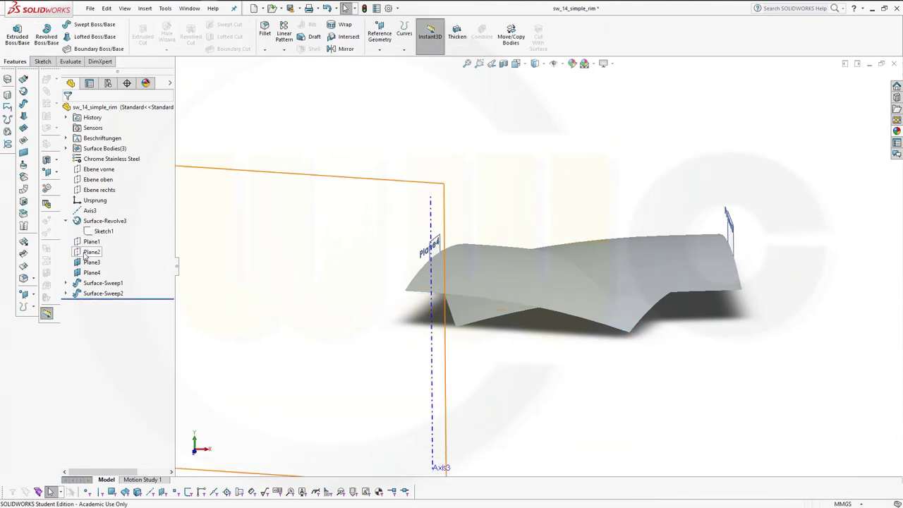
Step: Edit Plane2 and set its angle to Ebene vorne to 7.50°
click(91, 231)
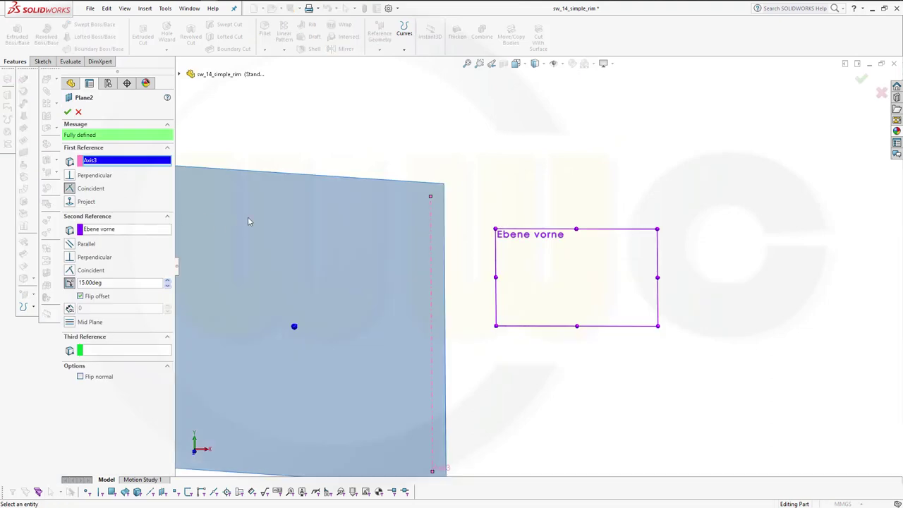
click(127, 281)
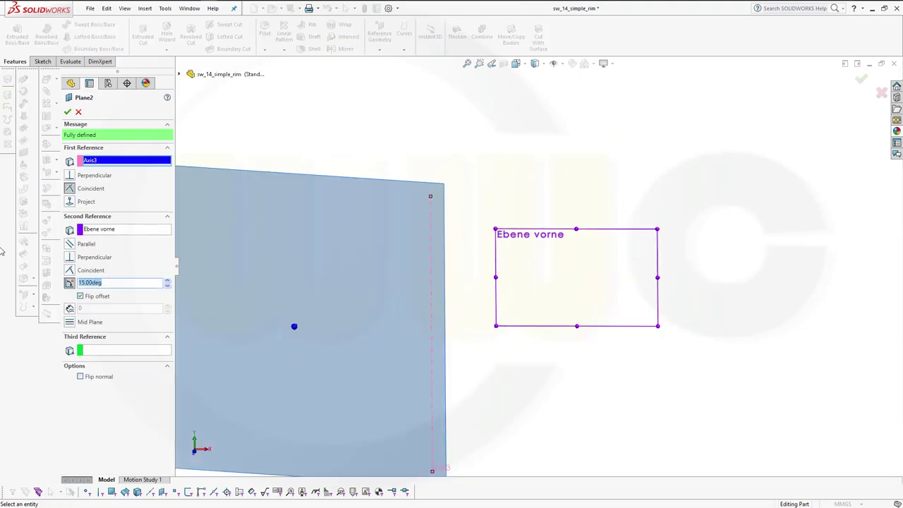
text(7.5)
key(Return)
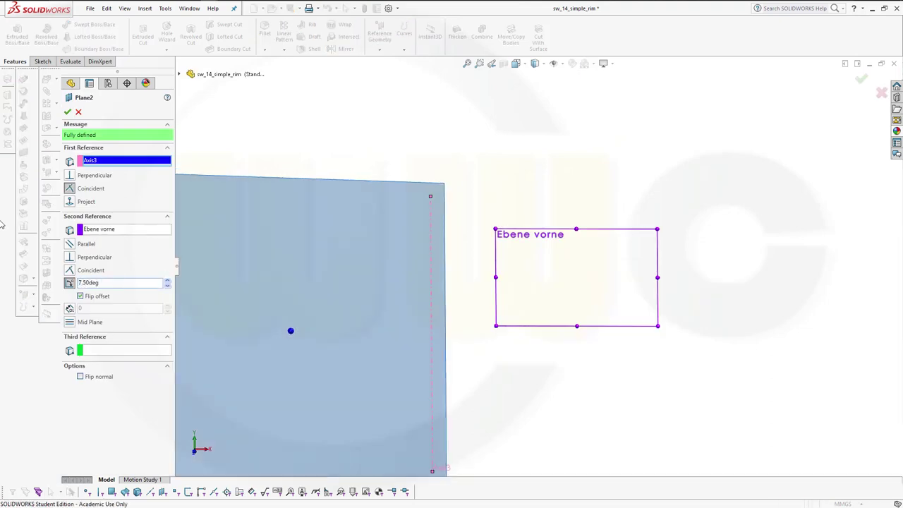
click(68, 112)
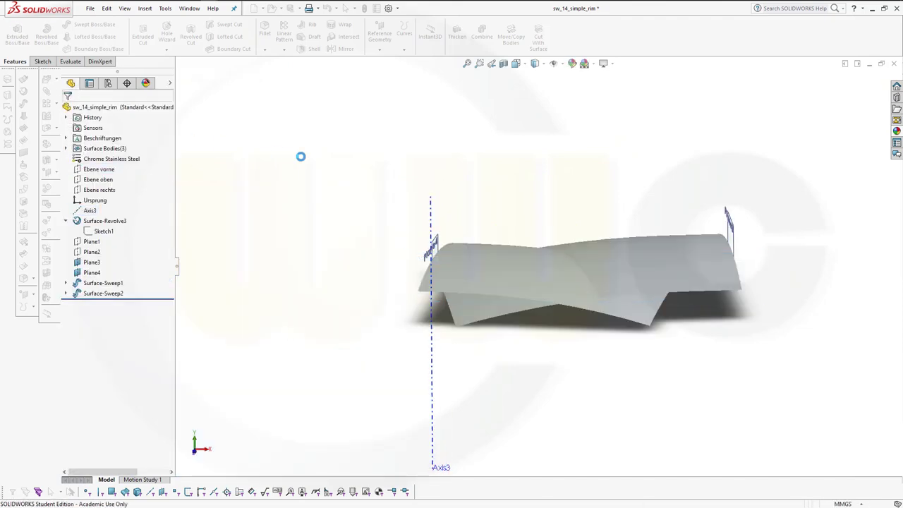
Step: Start a new sketch on the Ebene oben plane, viewed normal to it
middle_drag(499, 215, 487, 262)
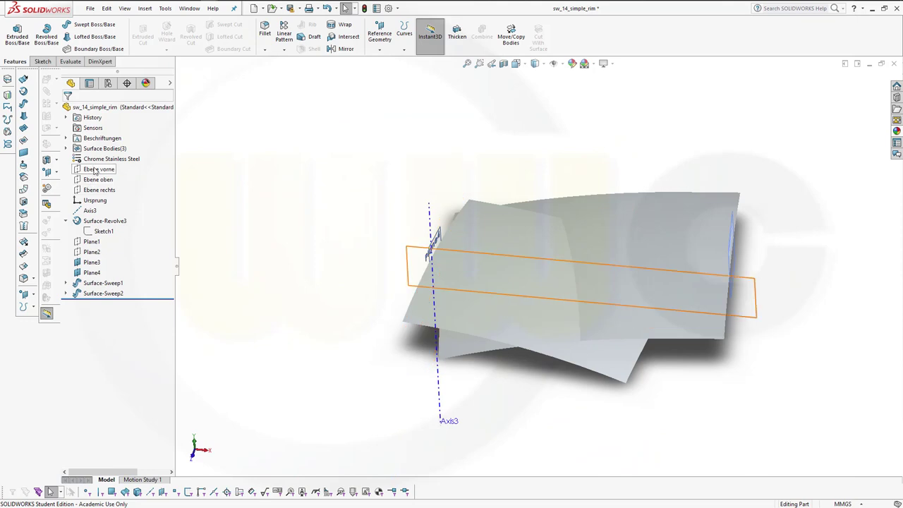
click(95, 171)
click(118, 154)
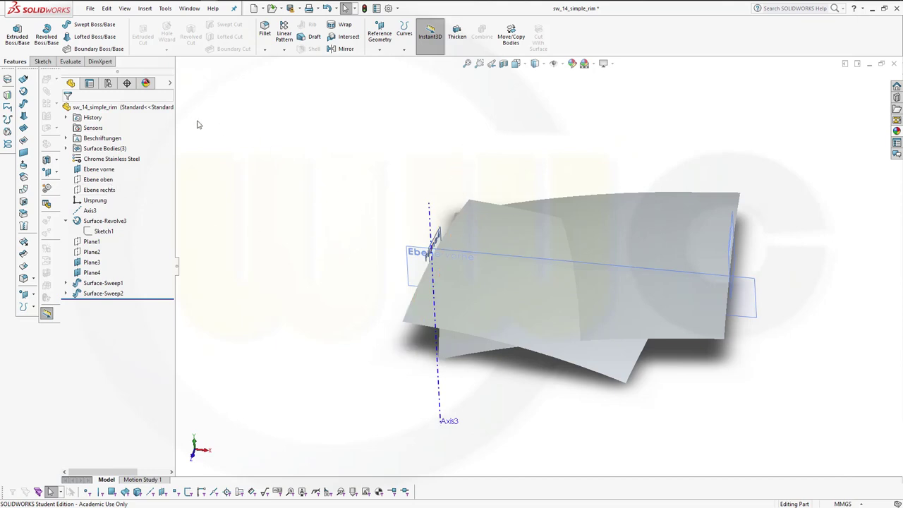
click(106, 180)
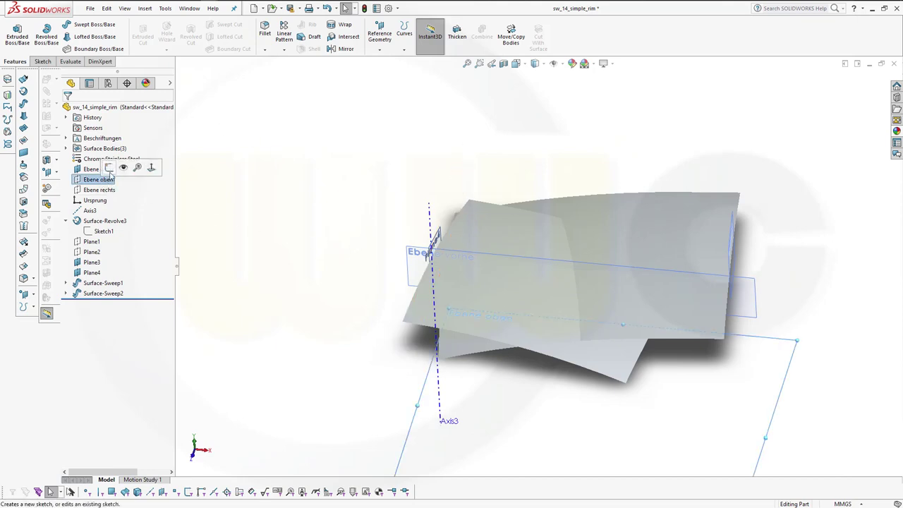
click(109, 168)
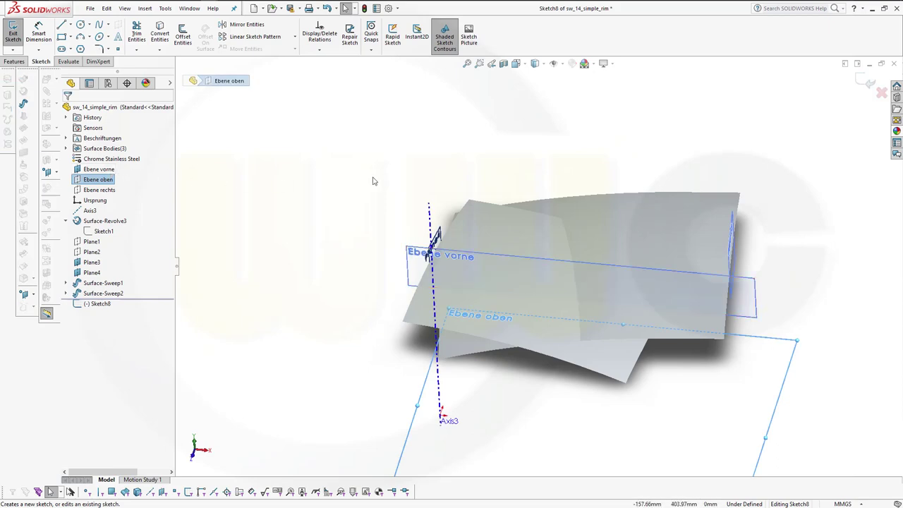
key(space)
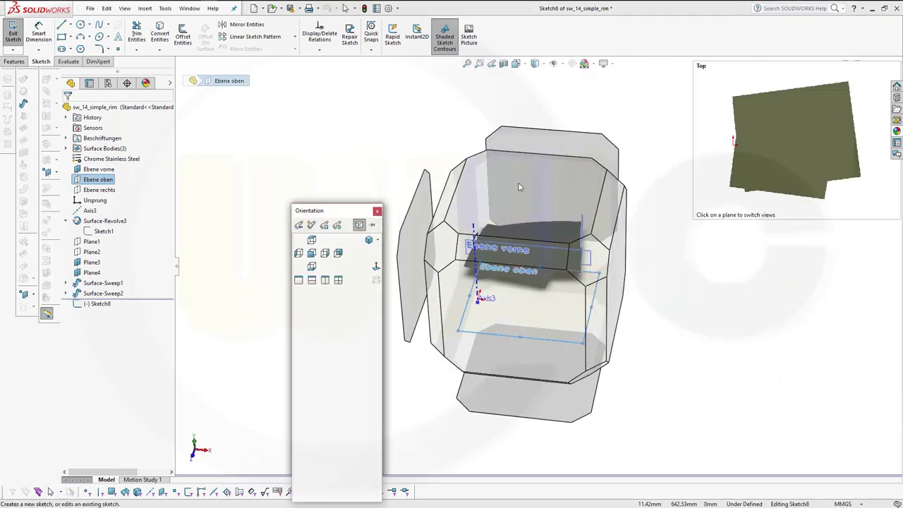
click(519, 187)
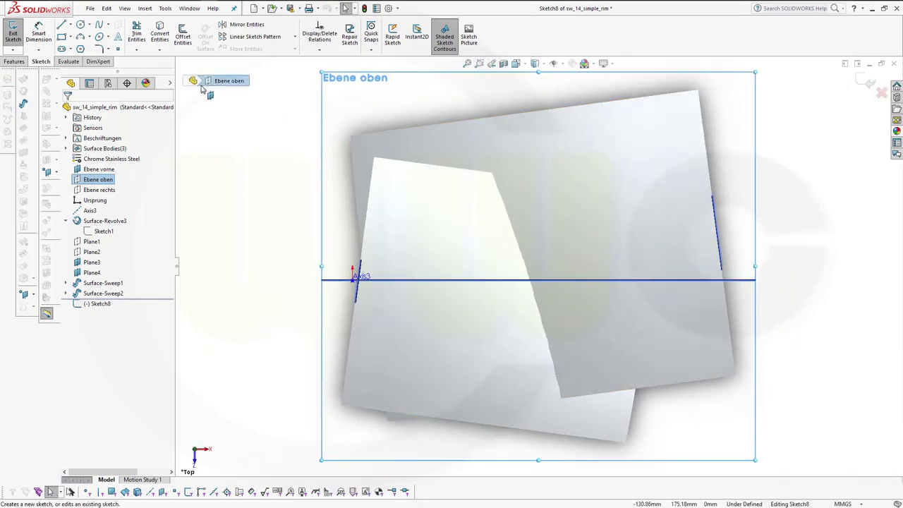
Step: Draw two lines fanning out to the right from the axis origin
click(61, 24)
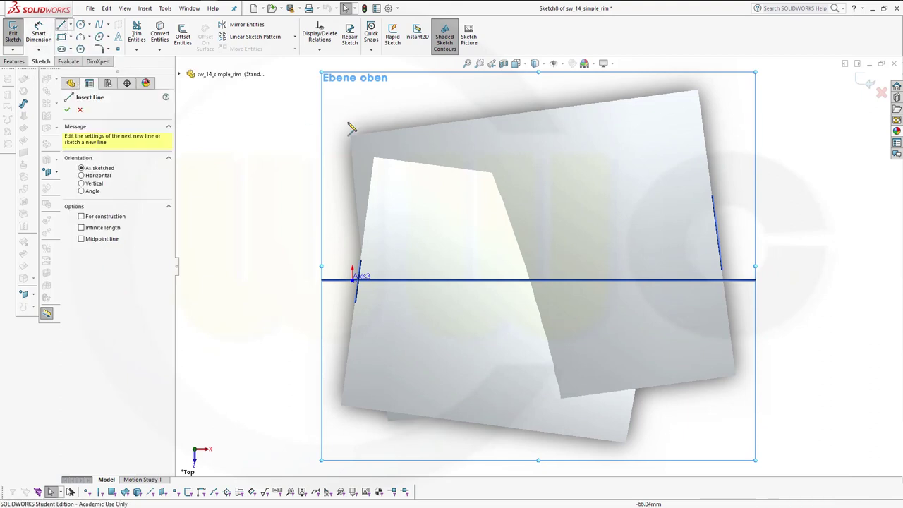
click(736, 152)
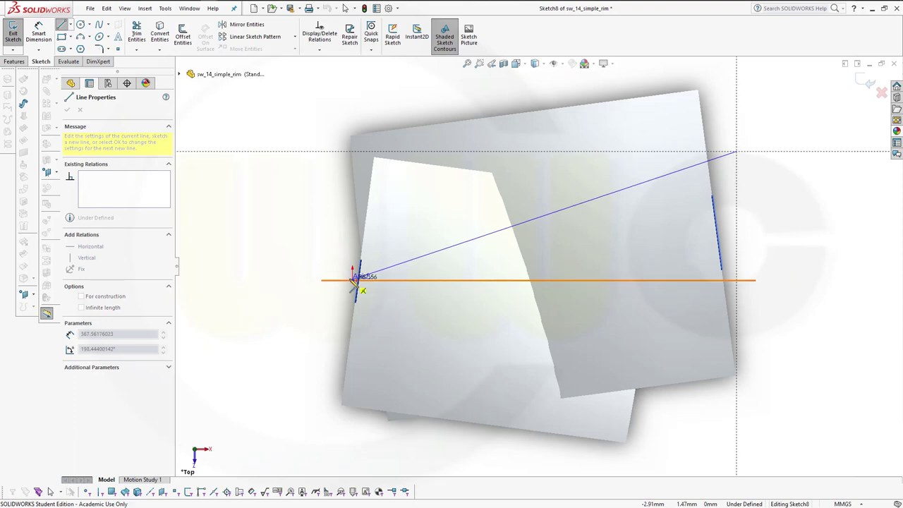
click(354, 280)
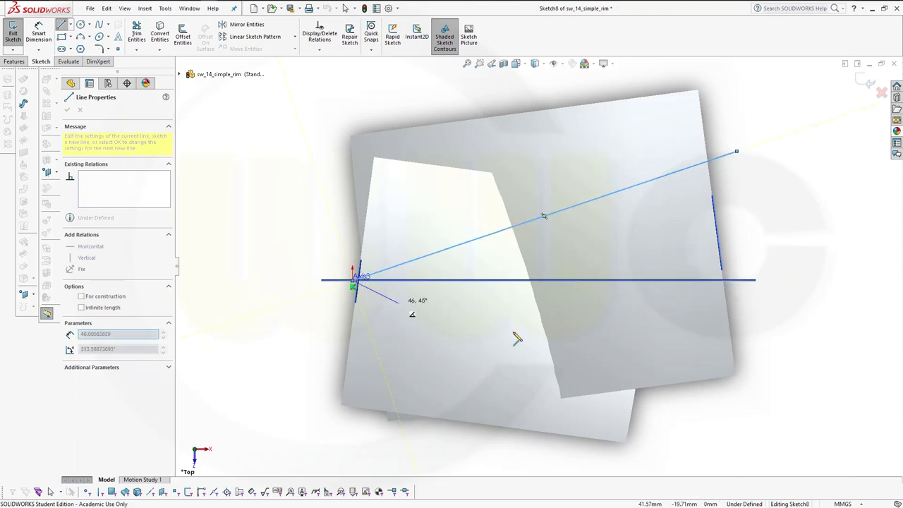
click(737, 405)
key(Escape)
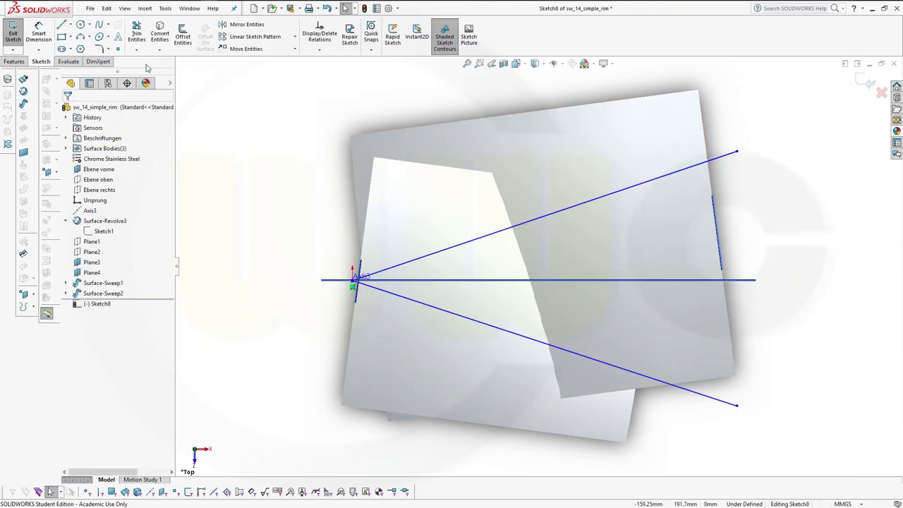
Step: Dimension the lines 30° apart and the upper line 15° from the centerline
click(38, 34)
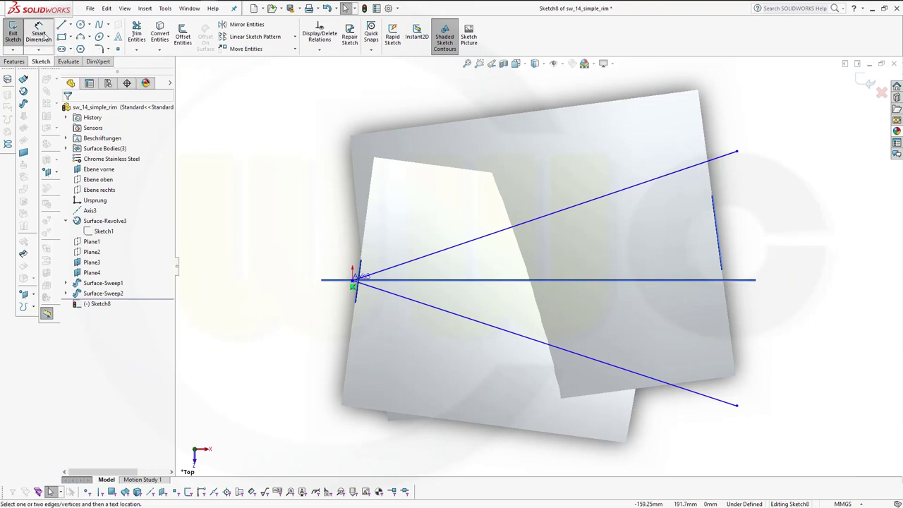
click(677, 173)
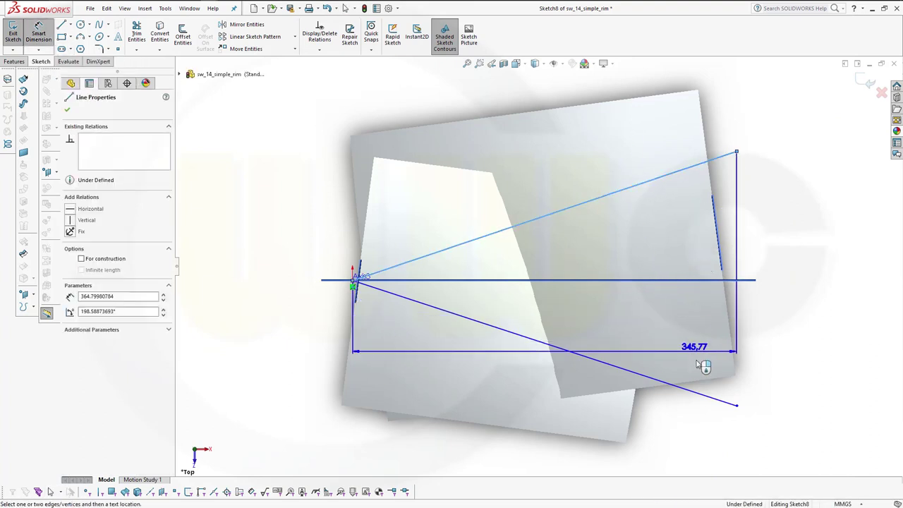
click(709, 400)
click(787, 300)
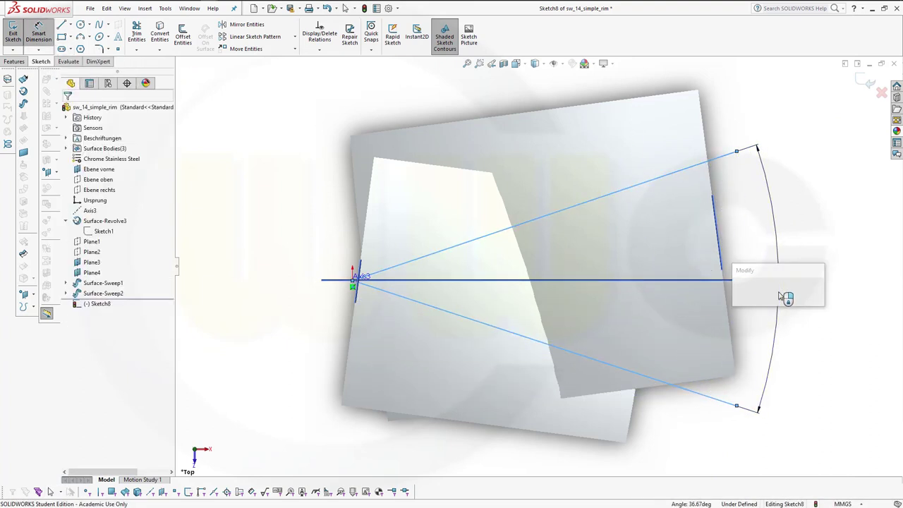
text(30)
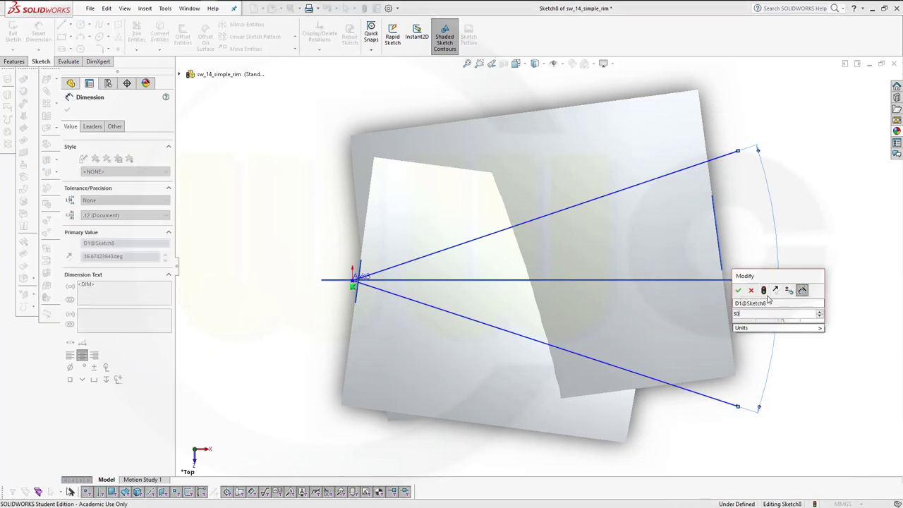
key(Return)
click(733, 281)
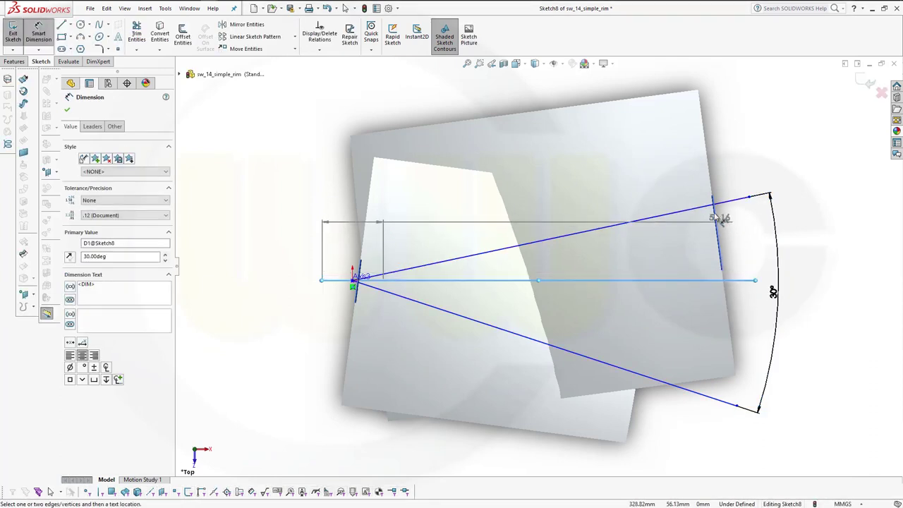
click(703, 209)
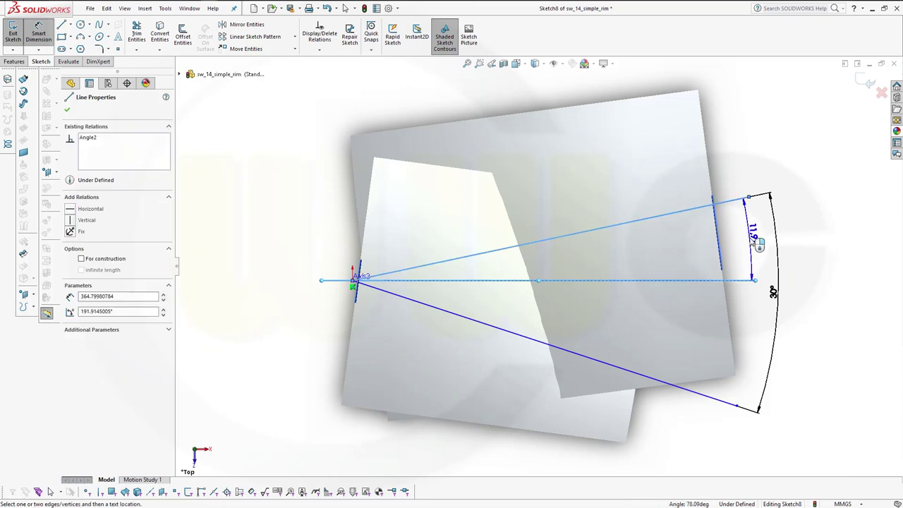
click(749, 236)
text(15)
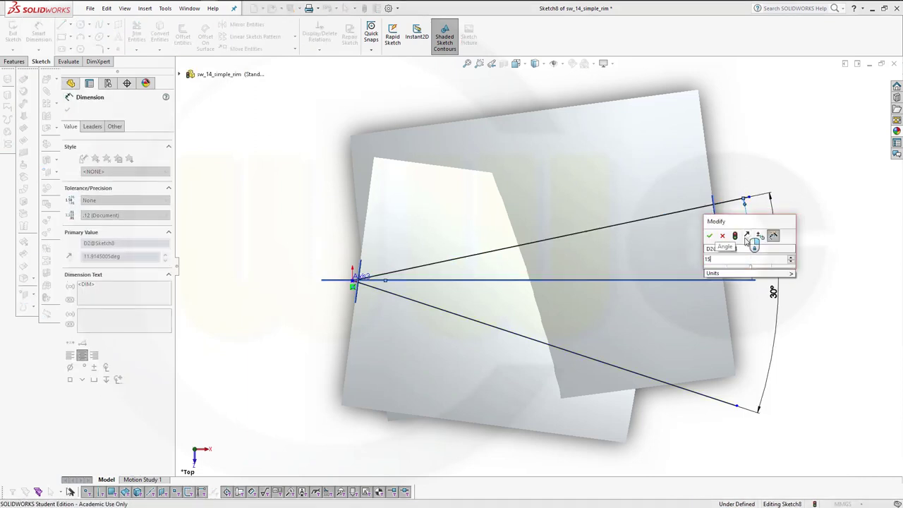
key(Return)
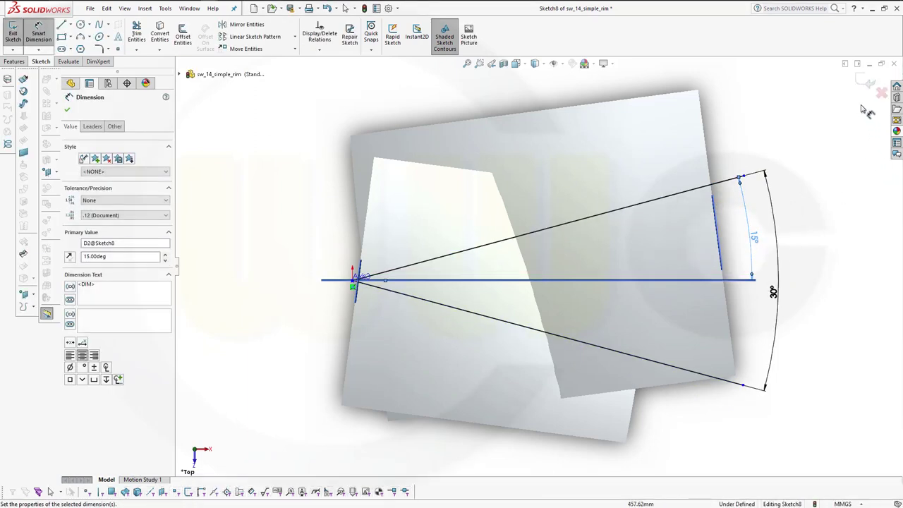
click(864, 82)
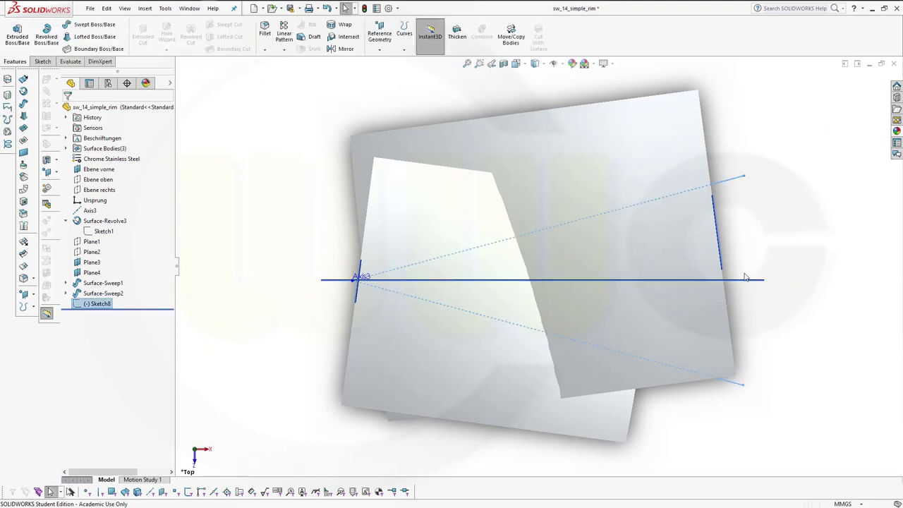
Step: Trim the swept surface with Sketch8, removing both outer regions to leave a wedge-shaped spoke
mouse_move(745, 278)
middle_down()
mouse_move(766, 171)
mouse_move(774, 216)
middle_up()
click(838, 266)
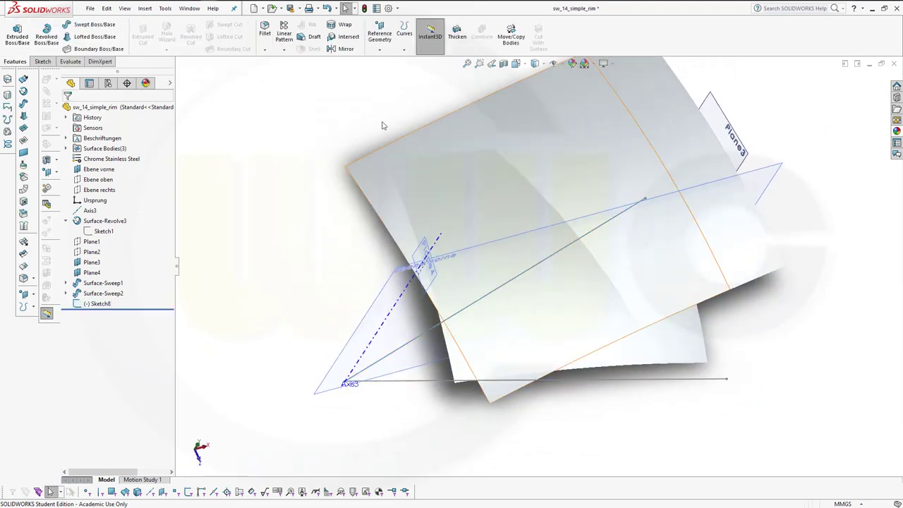
click(23, 253)
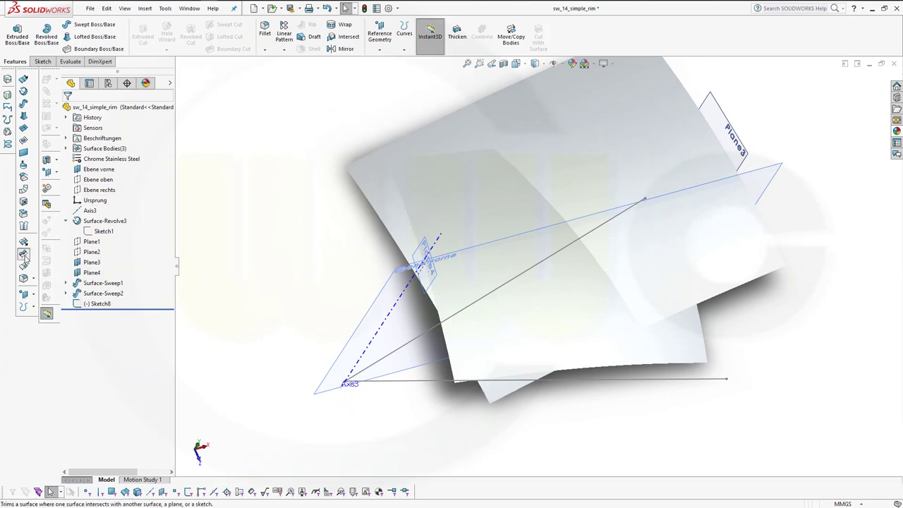
click(611, 385)
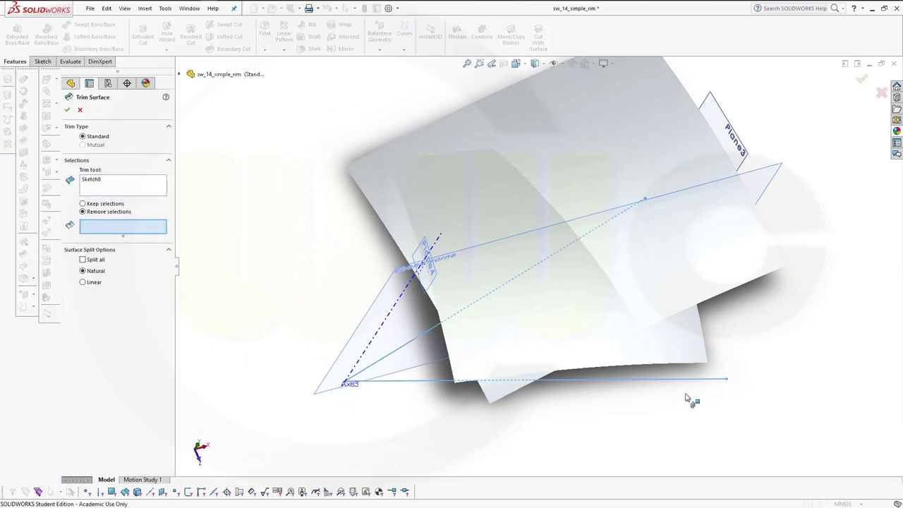
middle_drag(813, 377, 840, 379)
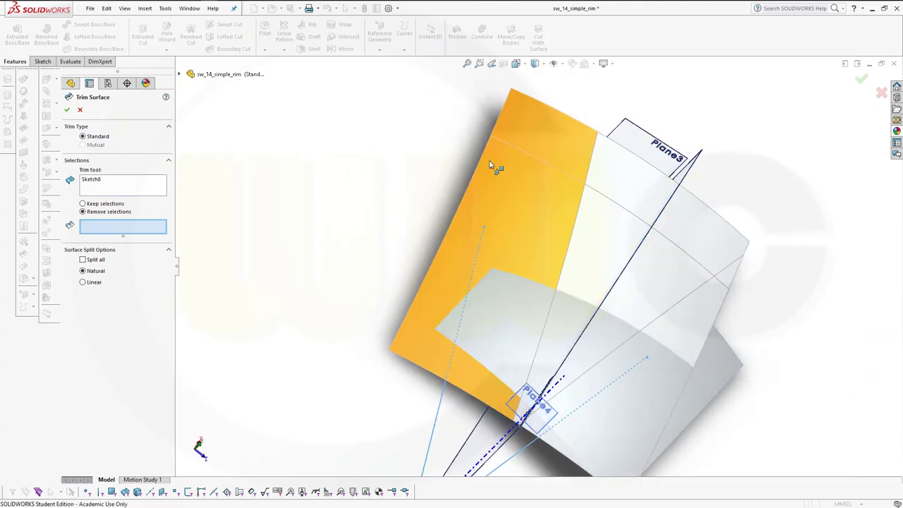
click(492, 165)
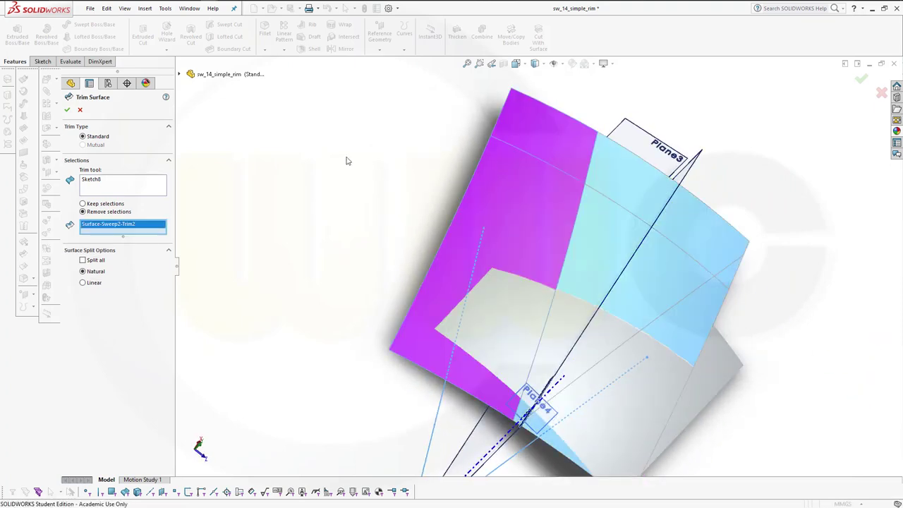
click(697, 318)
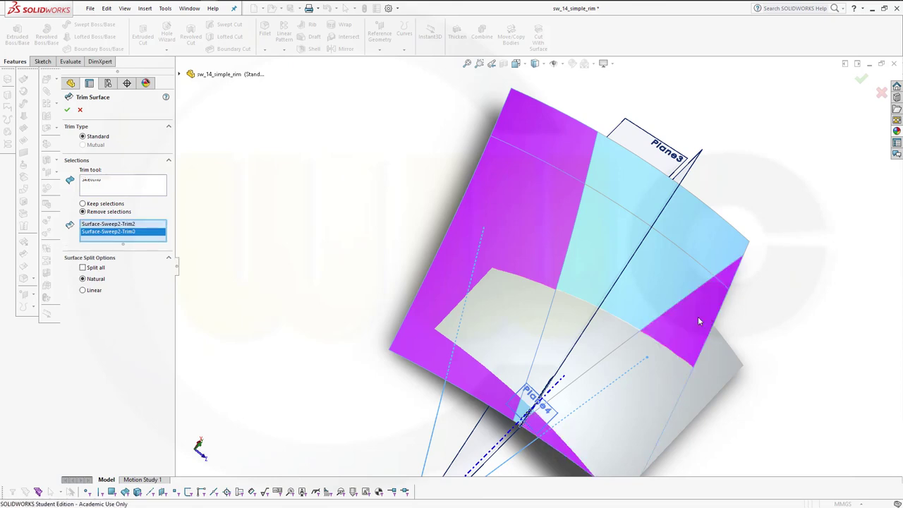
click(67, 110)
mouse_move(772, 326)
middle_down()
mouse_move(766, 275)
mouse_move(836, 339)
mouse_move(819, 362)
mouse_move(811, 308)
mouse_move(833, 352)
middle_up()
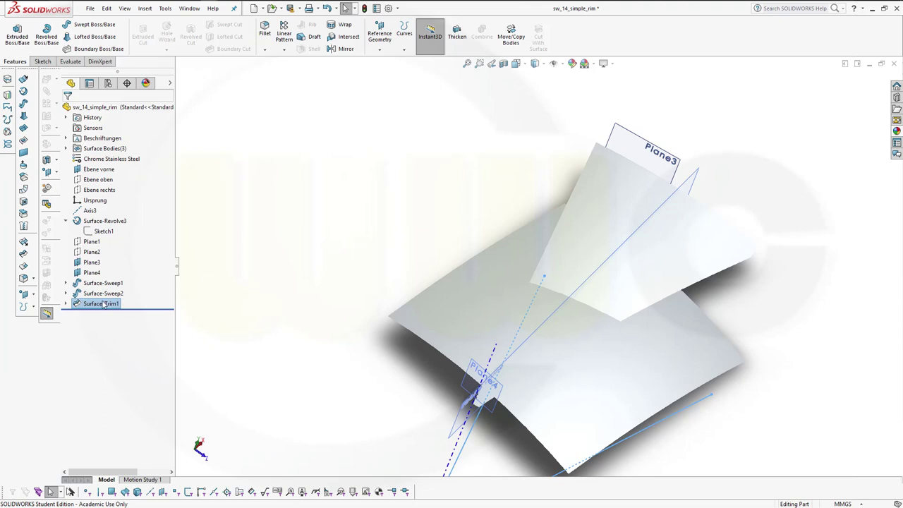
Step: Edit Surface-Trim1 to remove the second swept spoke piece instead of one region
click(86, 303)
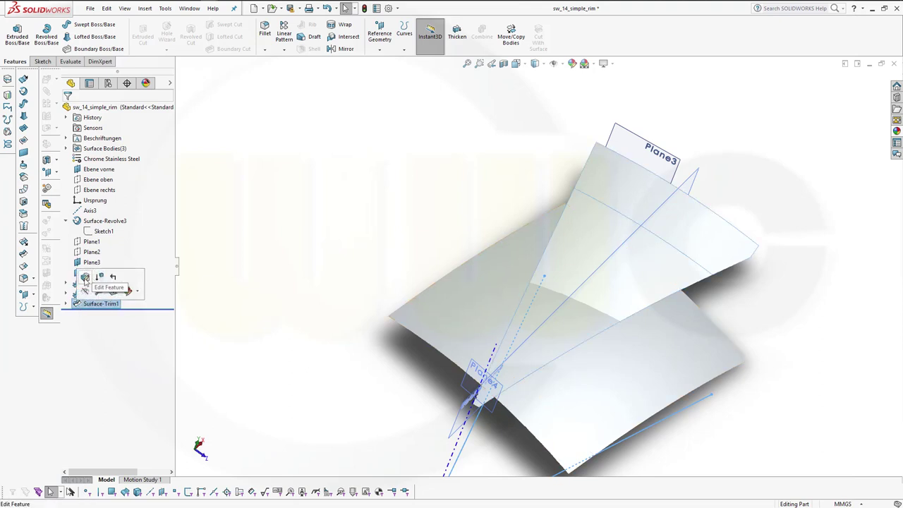
click(84, 277)
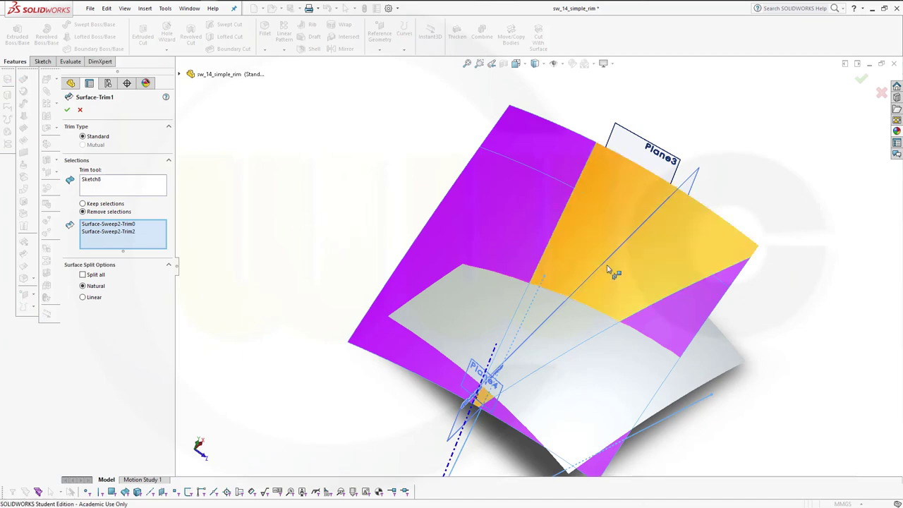
click(692, 326)
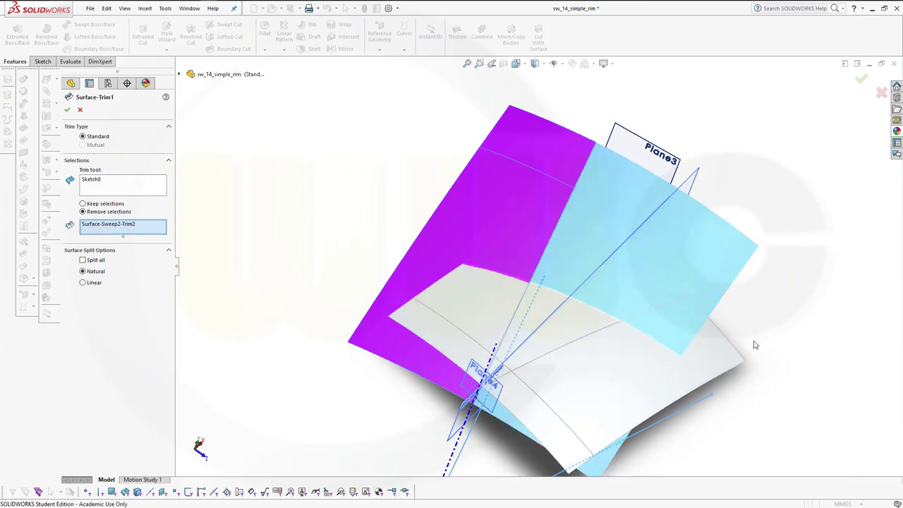
middle_drag(759, 388, 742, 372)
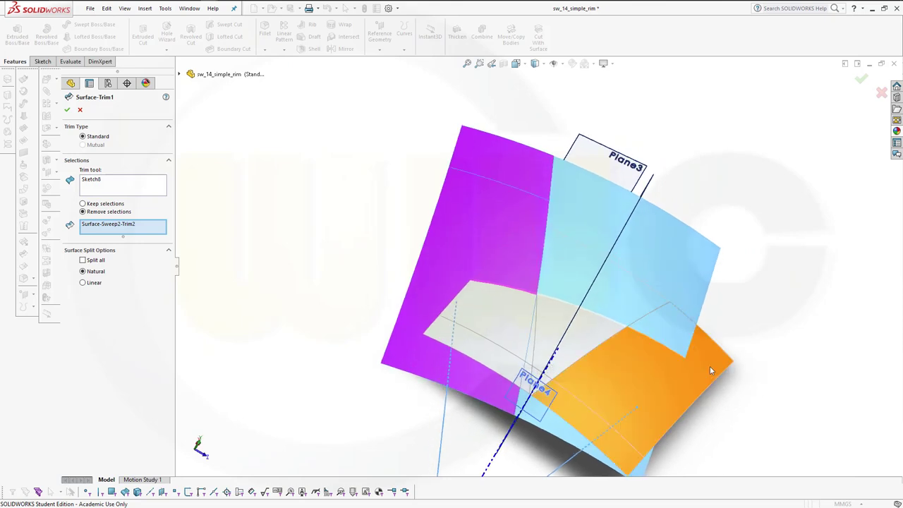
click(707, 366)
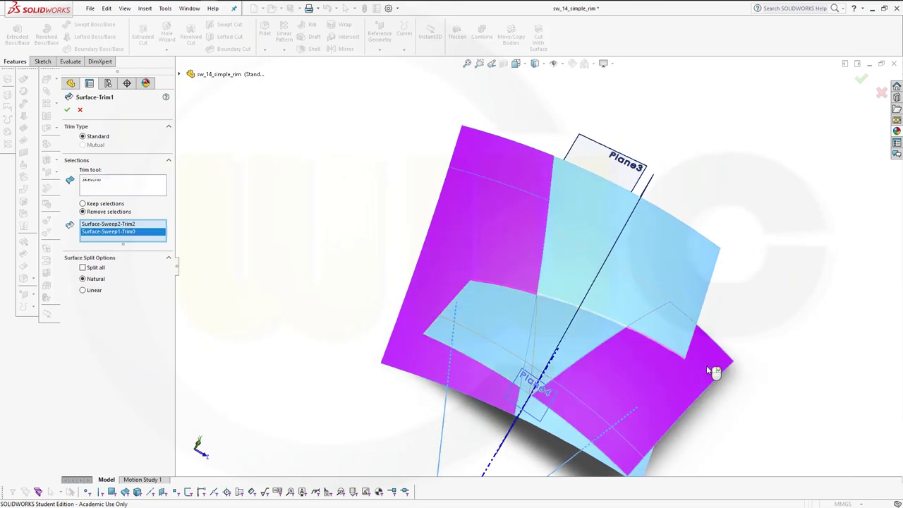
click(68, 111)
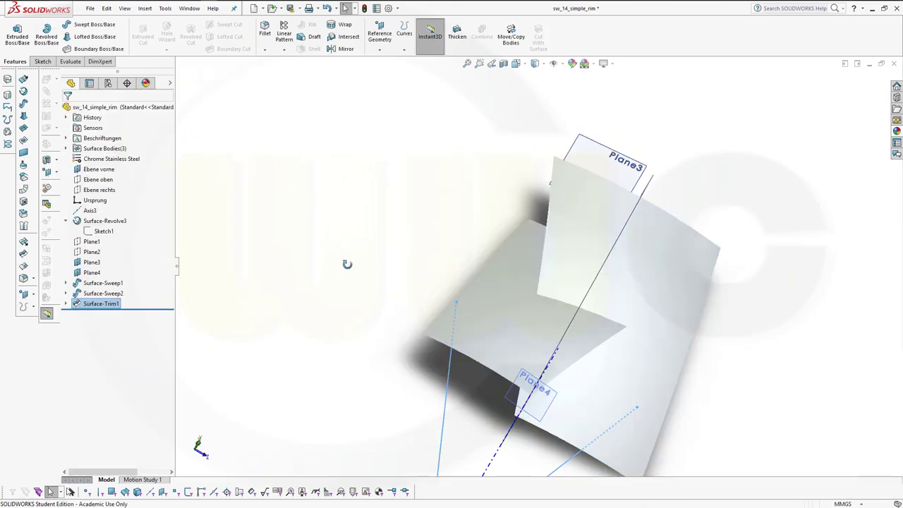
mouse_move(347, 264)
middle_down()
mouse_move(337, 275)
mouse_move(339, 256)
mouse_move(503, 244)
middle_up()
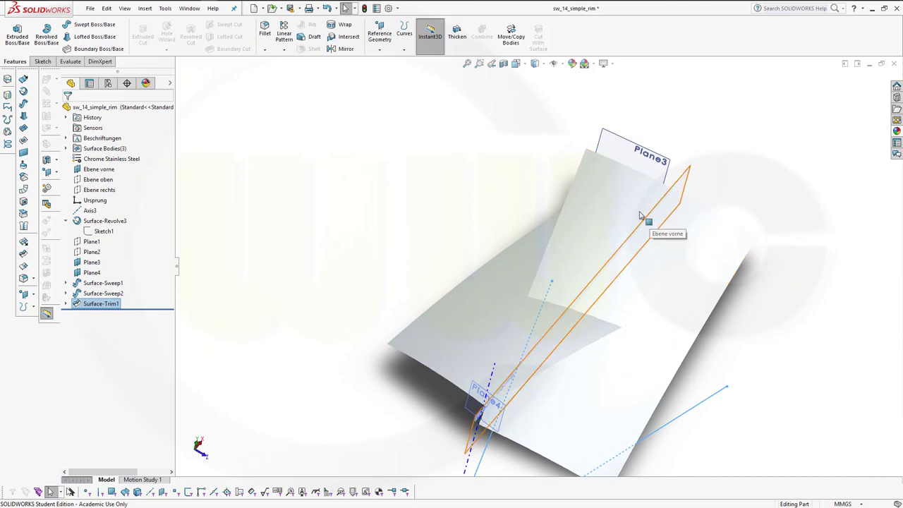
click(311, 169)
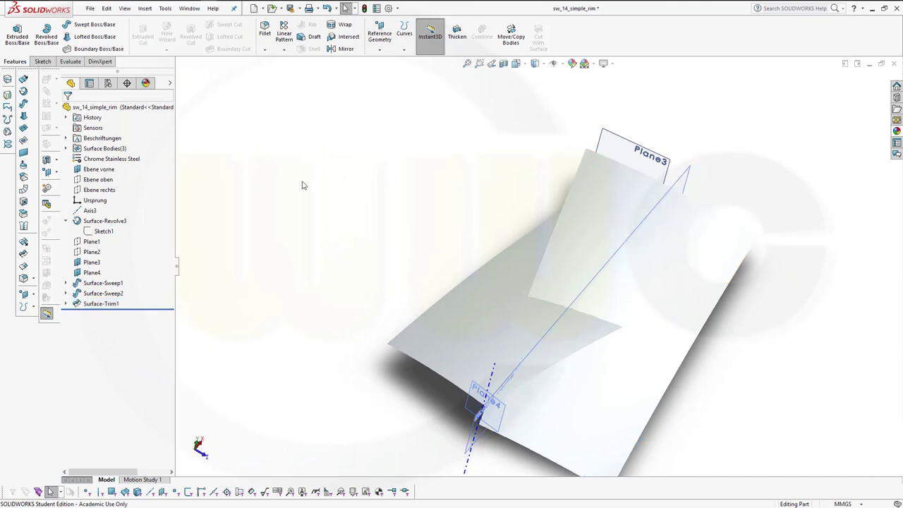
Step: Trim both spoke pieces along the Ebene vorne plane, leaving a narrow wedge blade
click(24, 253)
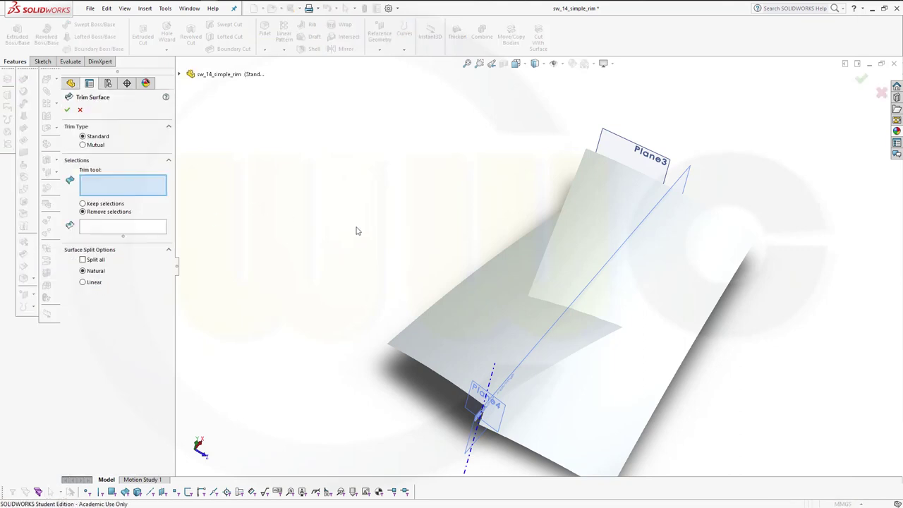
click(684, 182)
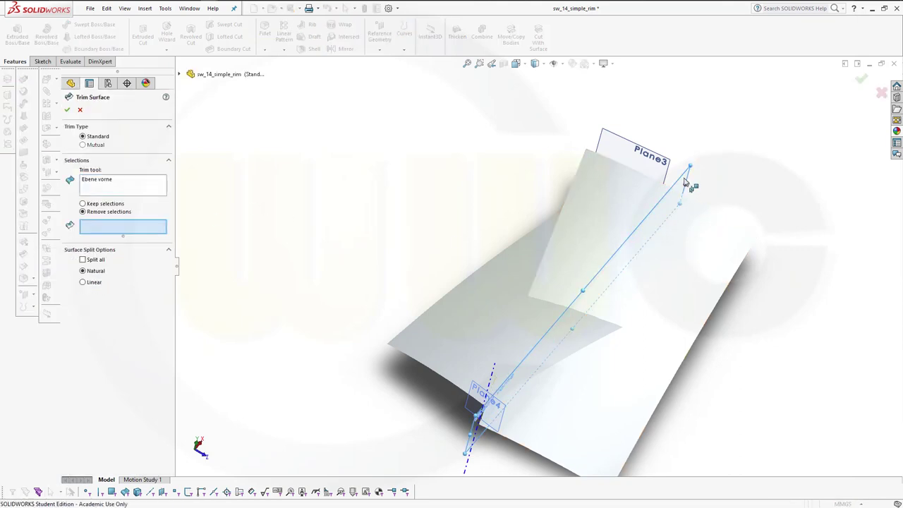
click(720, 266)
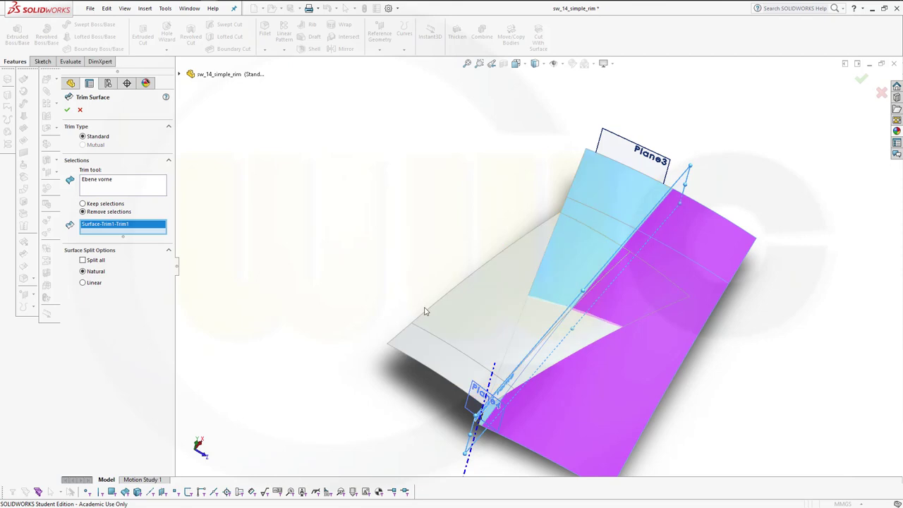
click(450, 316)
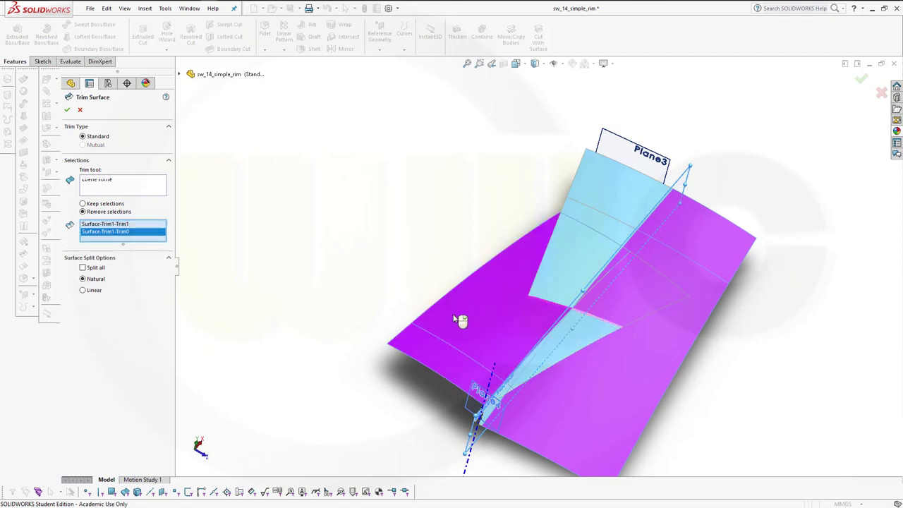
click(72, 111)
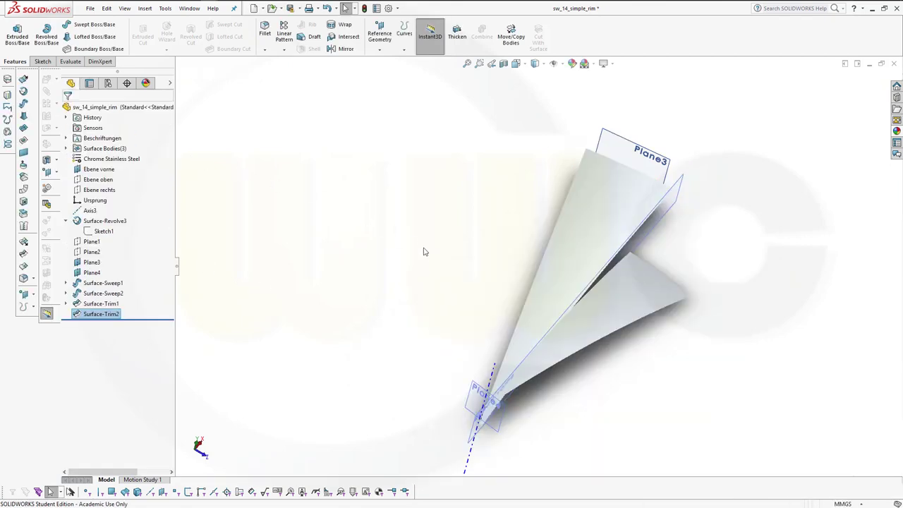
Step: Show the hidden Surface-Revolve3 rim barrel again and orbit to a front-facing view
mouse_move(423, 252)
middle_down()
mouse_move(340, 163)
mouse_move(354, 225)
mouse_move(425, 193)
mouse_move(363, 172)
mouse_move(346, 188)
mouse_move(331, 163)
mouse_move(354, 202)
mouse_move(326, 251)
mouse_move(347, 242)
mouse_move(377, 171)
mouse_move(381, 231)
middle_up()
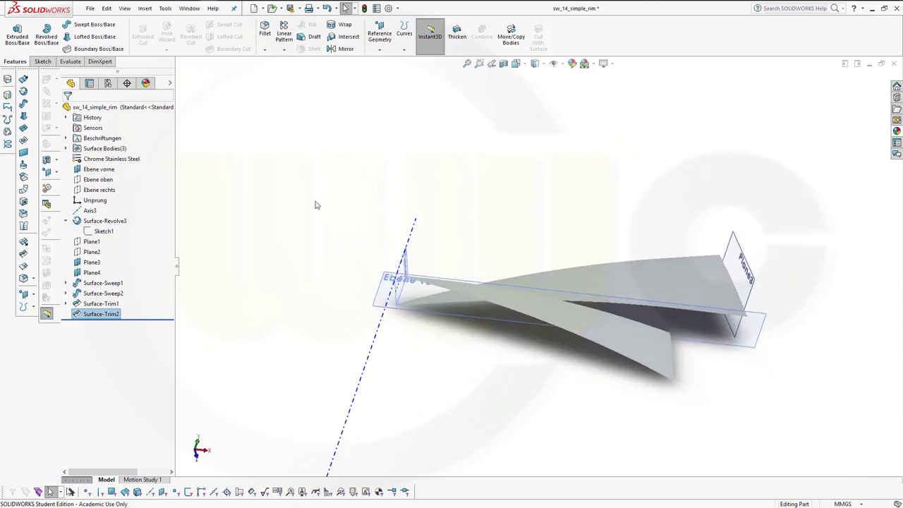
right_click(104, 224)
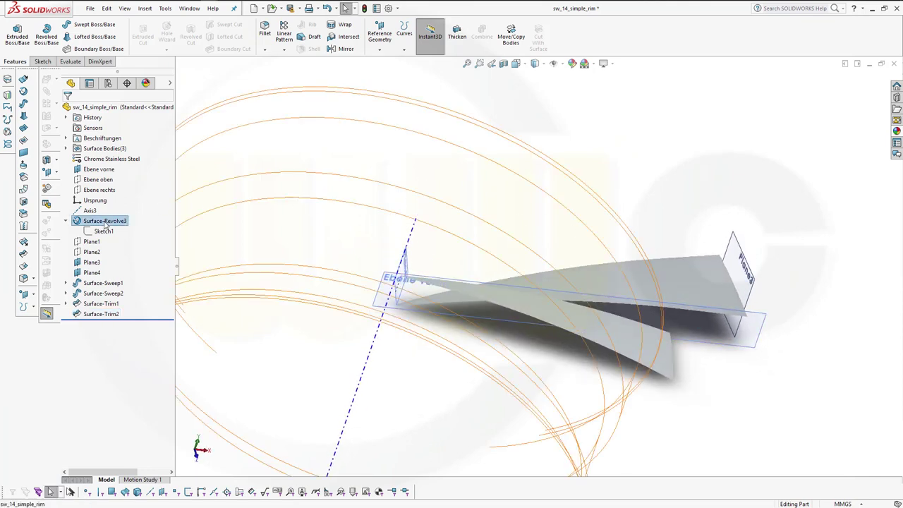
click(119, 207)
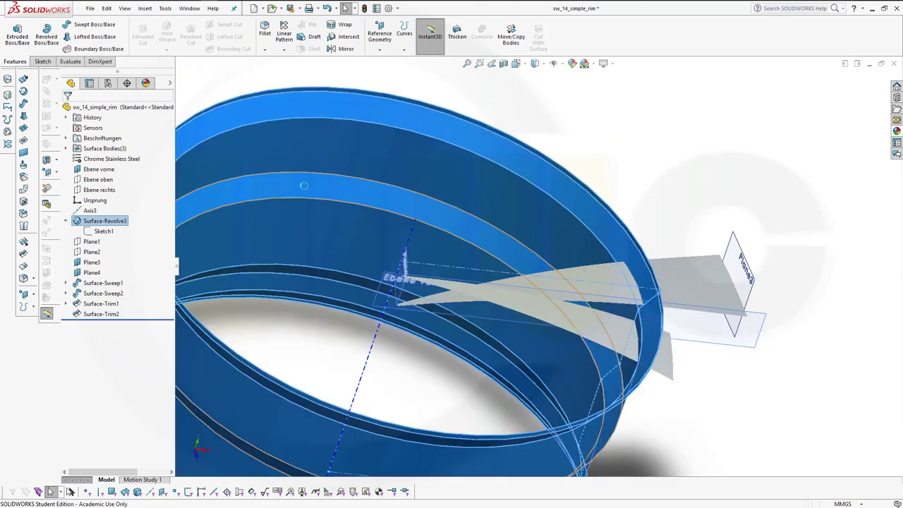
click(702, 182)
middle_drag(652, 187, 309, 192)
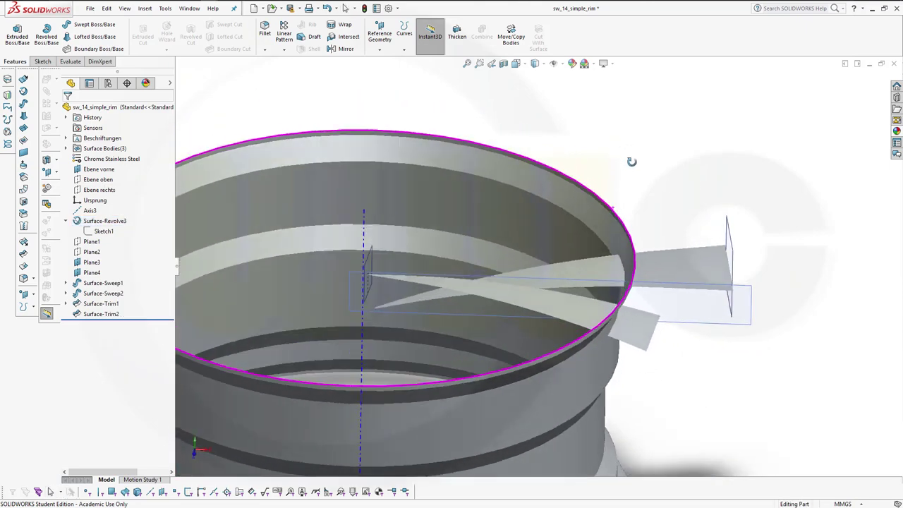
click(24, 259)
Step: Trim the spokes with Surface-Revolve3, removing the two outer pieces protruding past the rim barrel
click(588, 209)
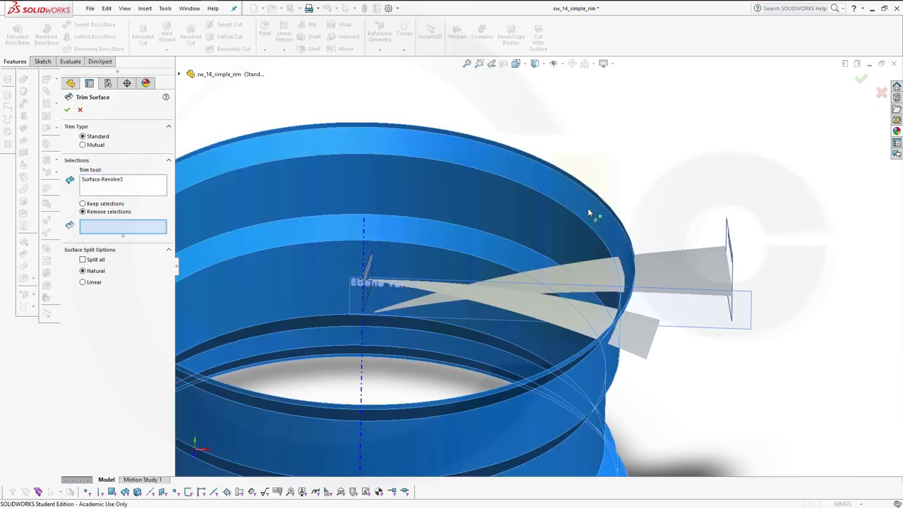
click(673, 270)
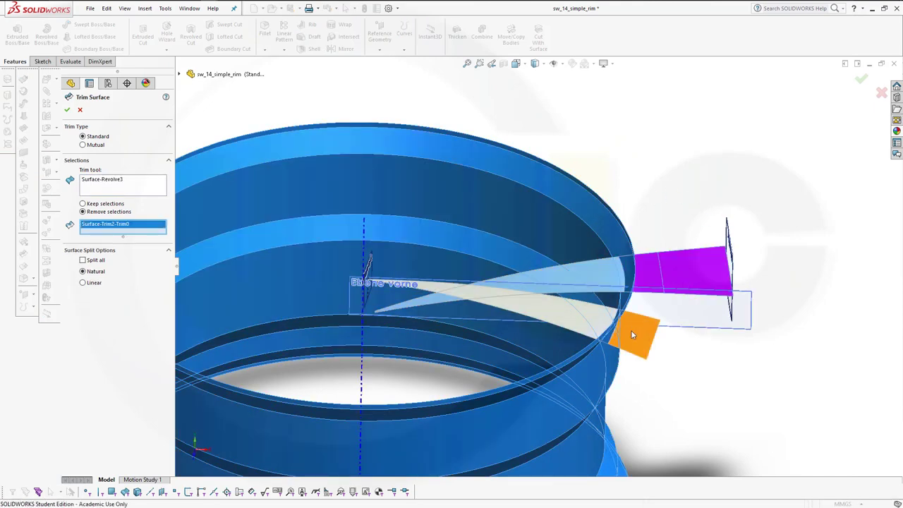
click(631, 331)
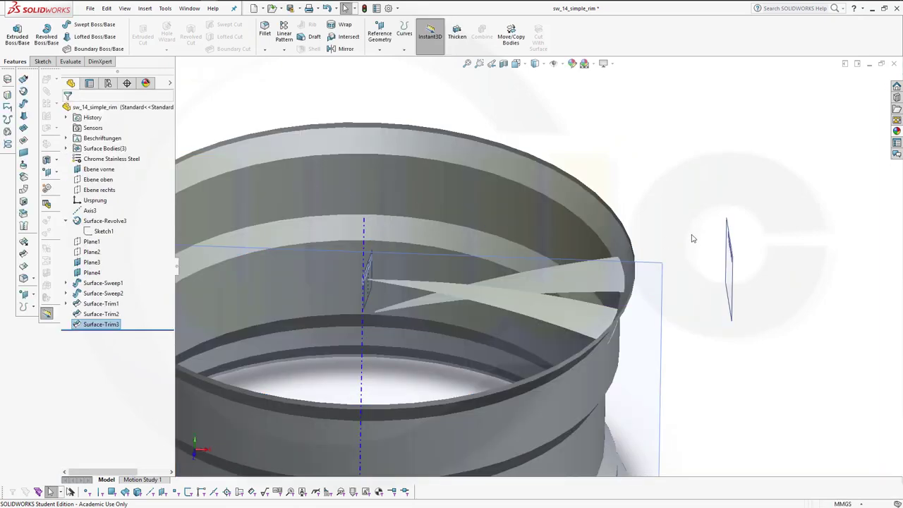
middle_drag(692, 239, 698, 299)
mouse_move(388, 308)
middle_down()
mouse_move(405, 343)
mouse_move(440, 301)
middle_up()
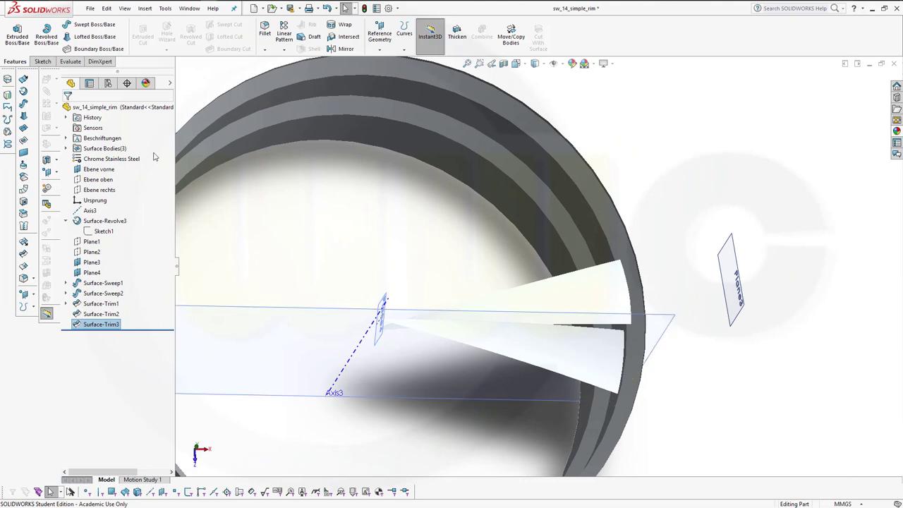
Step: Start a sketch on the top plane and draw a circle centred on the origin
click(103, 182)
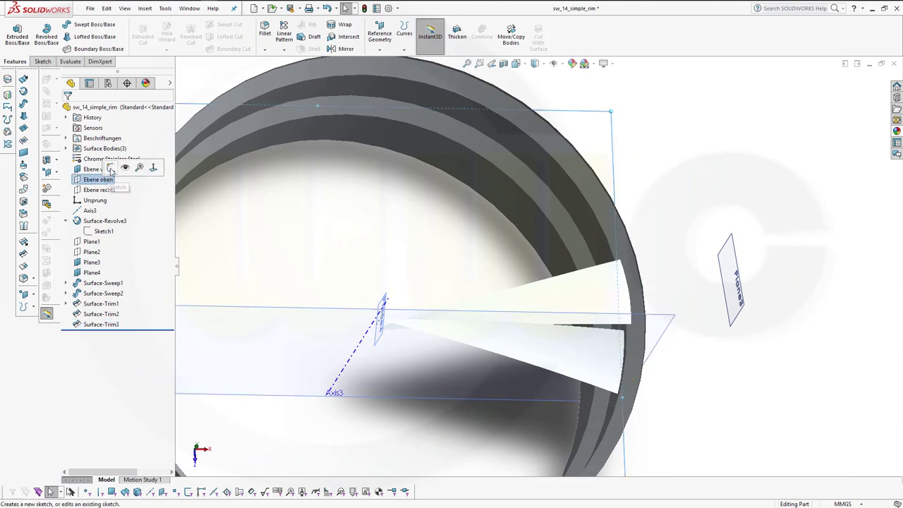
click(125, 167)
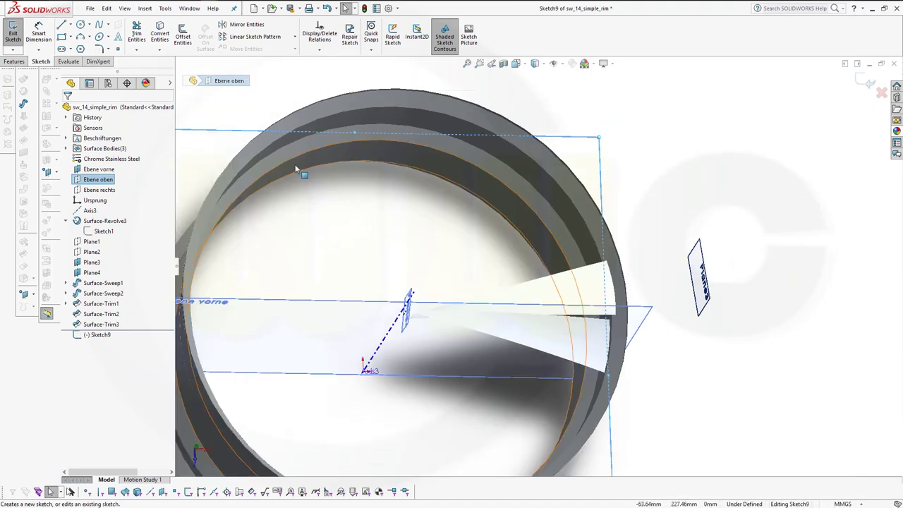
middle_drag(421, 252, 389, 317)
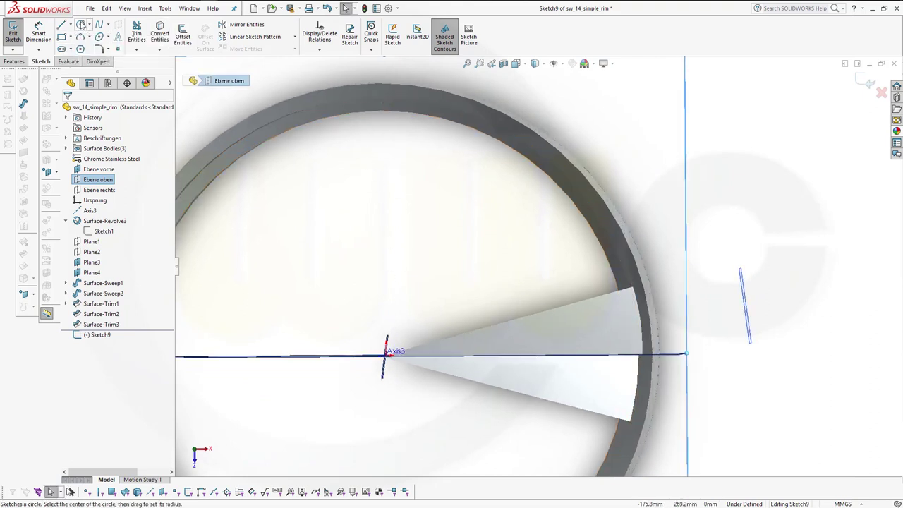
click(80, 24)
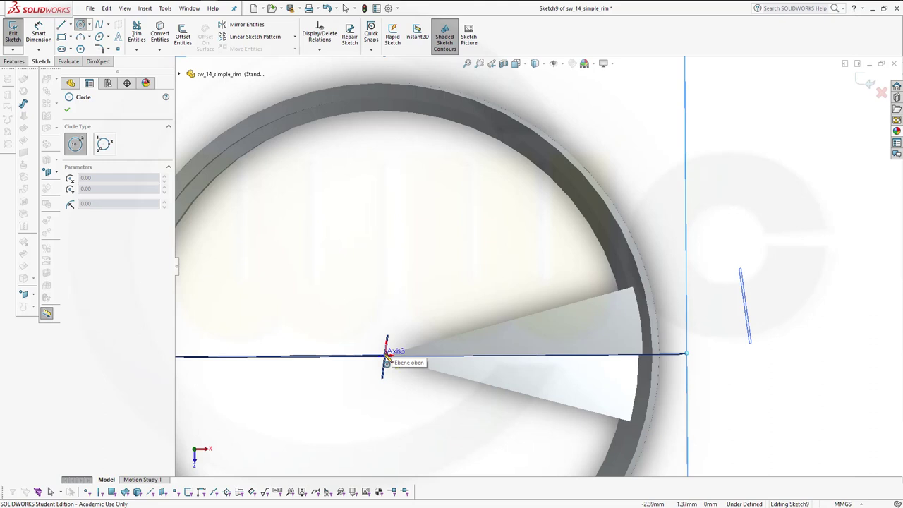
click(386, 355)
click(443, 360)
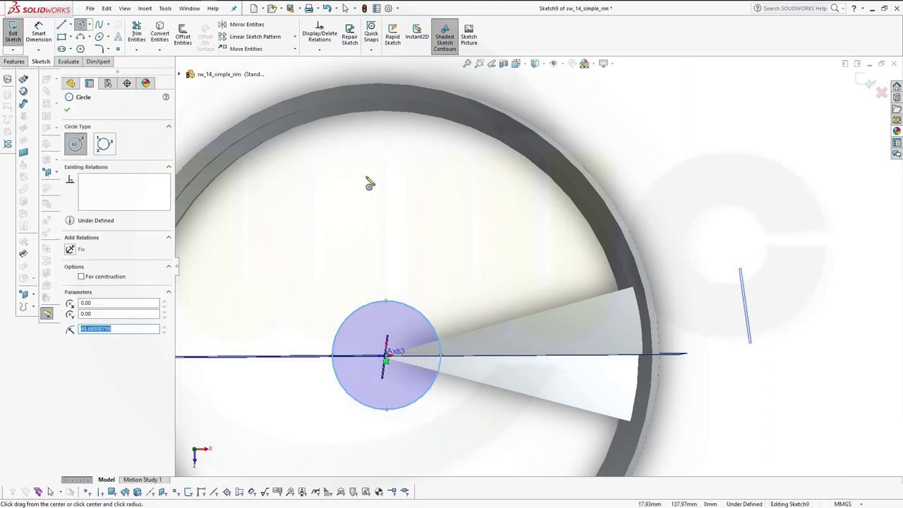
key(Escape)
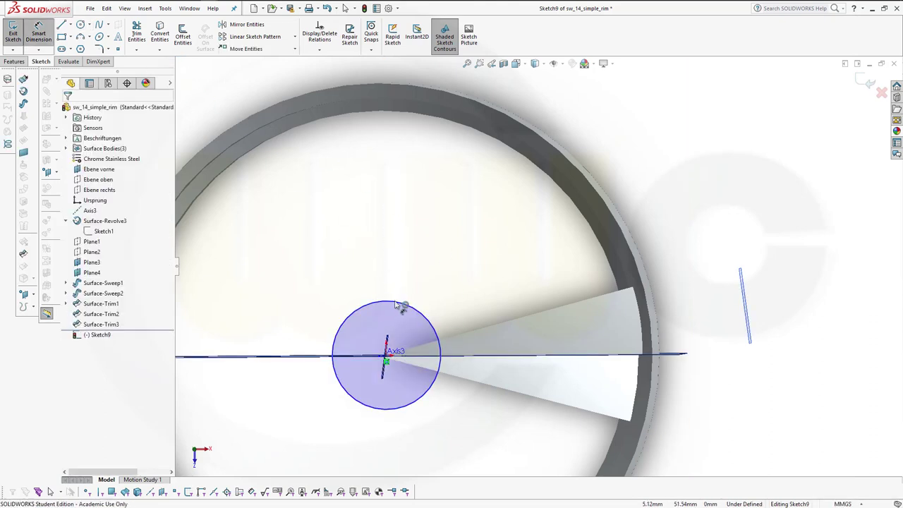
Step: Dimension the circle to a 100 mm diameter
click(400, 305)
click(447, 287)
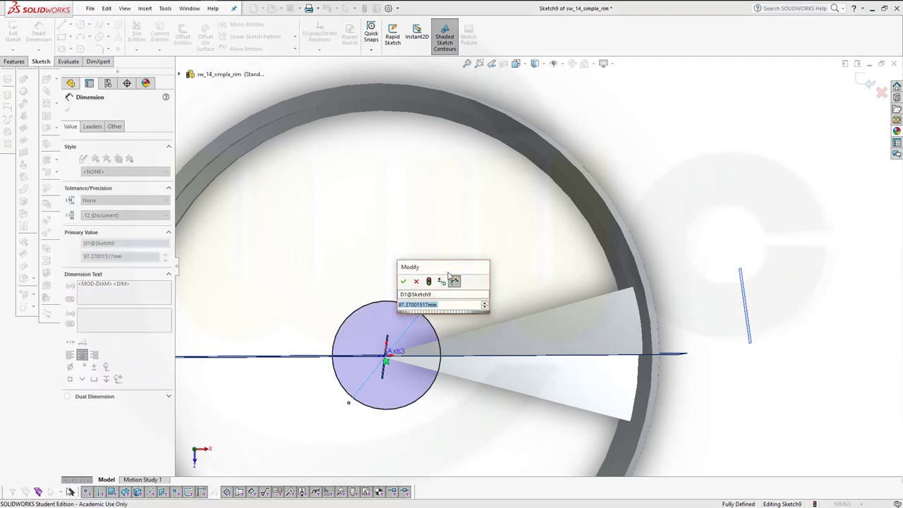
text(100)
key(Return)
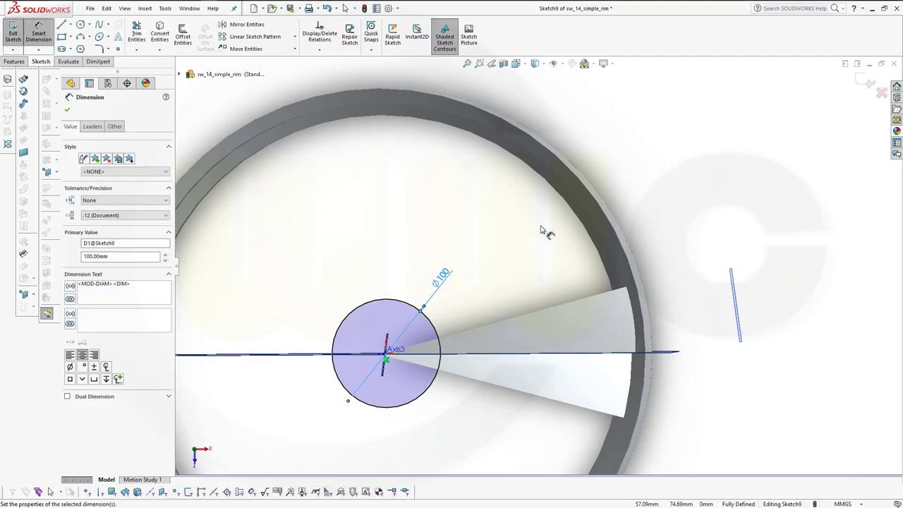
click(665, 166)
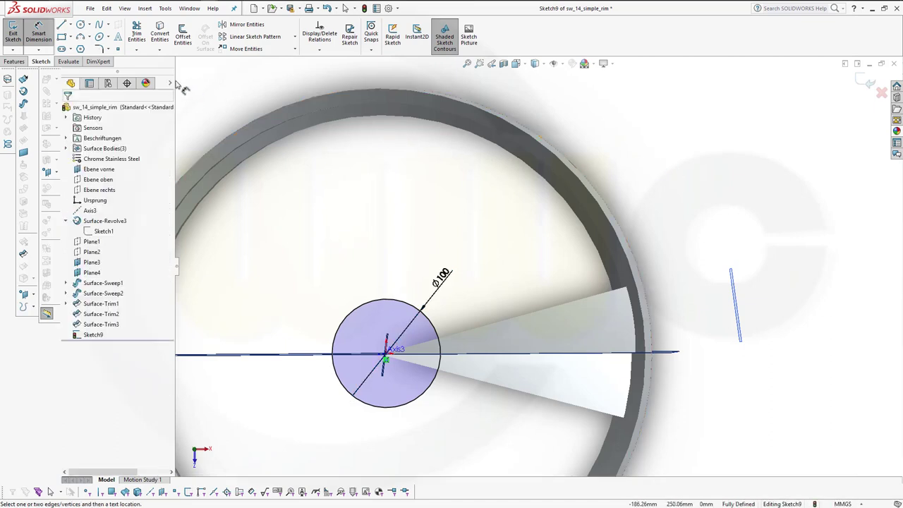
click(23, 256)
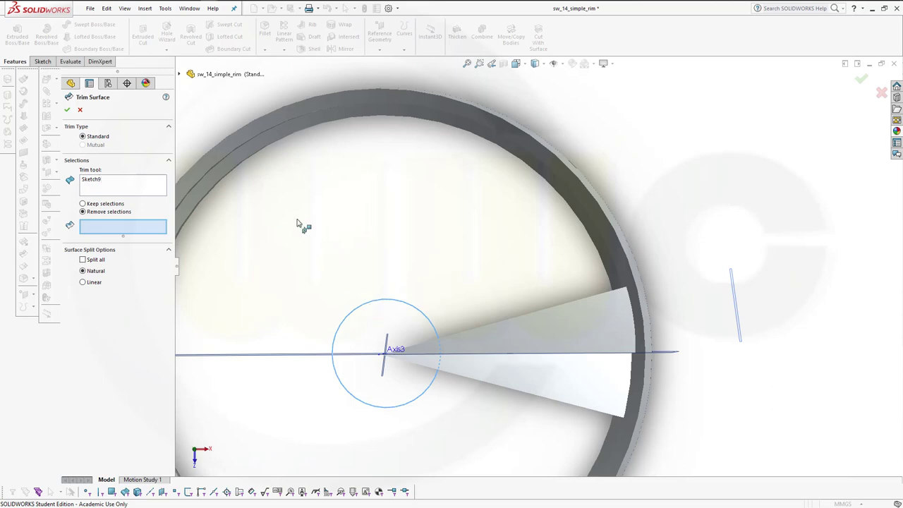
Step: Trim away the spoke tips lying inside Sketch9's Ø100 circle
click(414, 353)
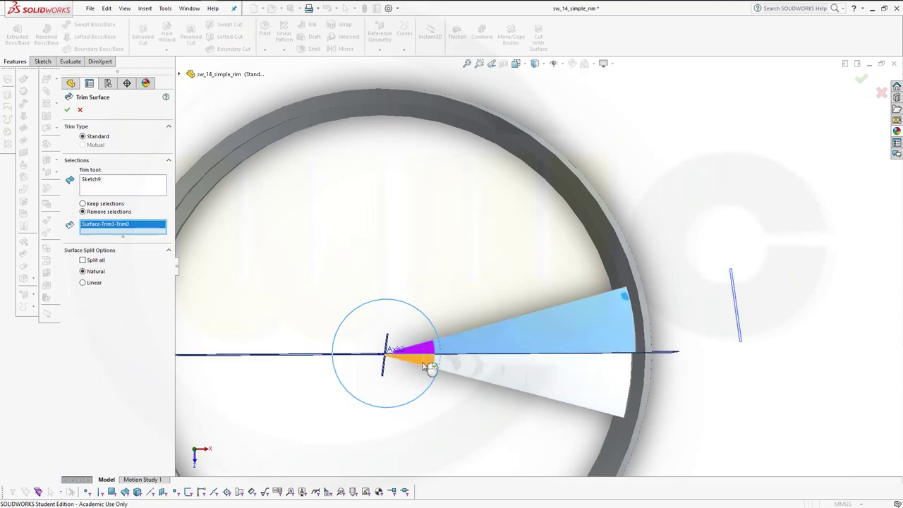
click(67, 110)
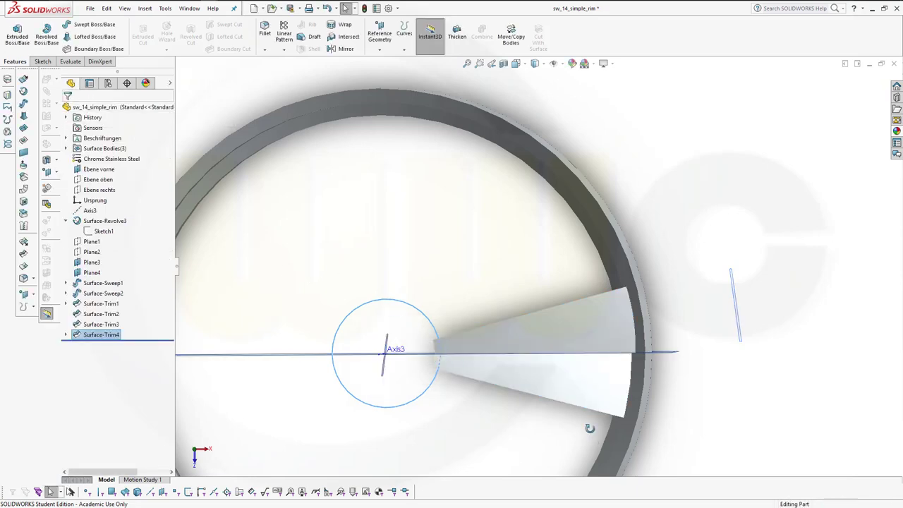
mouse_move(588, 428)
middle_down()
mouse_move(582, 343)
mouse_move(599, 302)
middle_up()
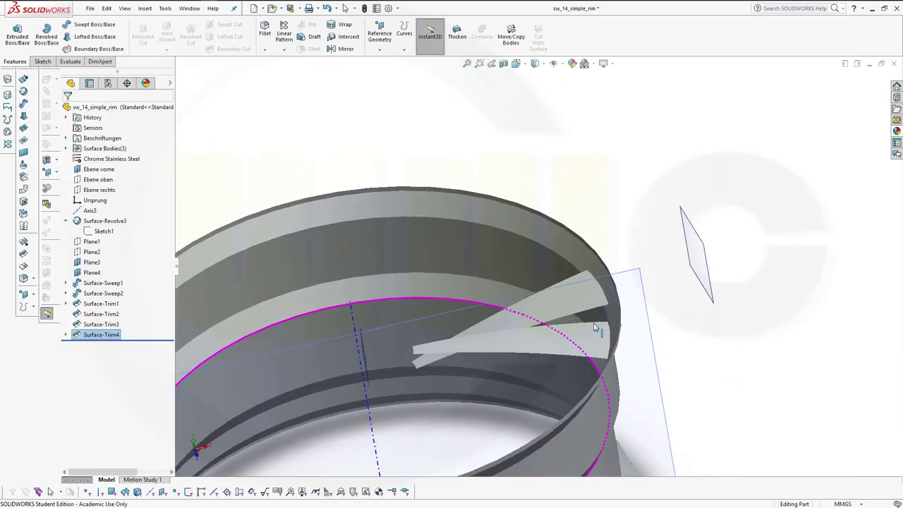
click(747, 298)
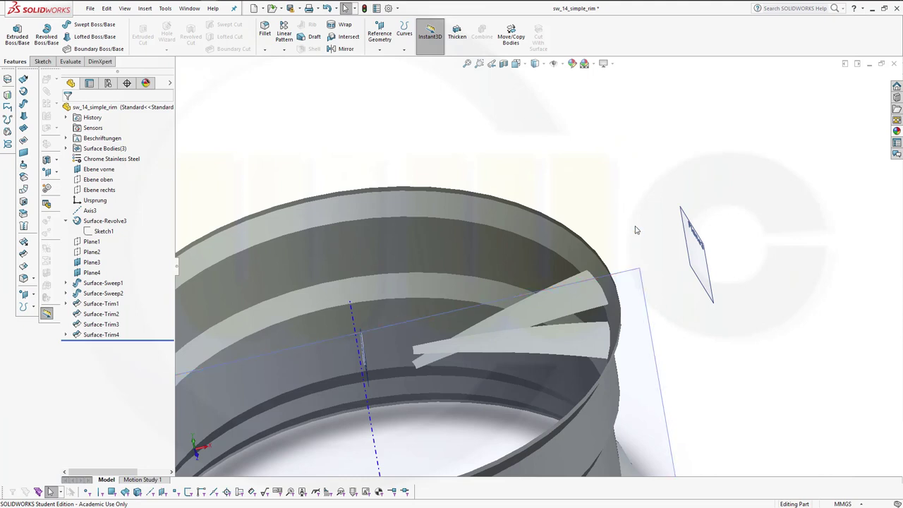
Step: Start a Front-view sketch on Ebene vorne with a short horizontal line from the axis
click(647, 296)
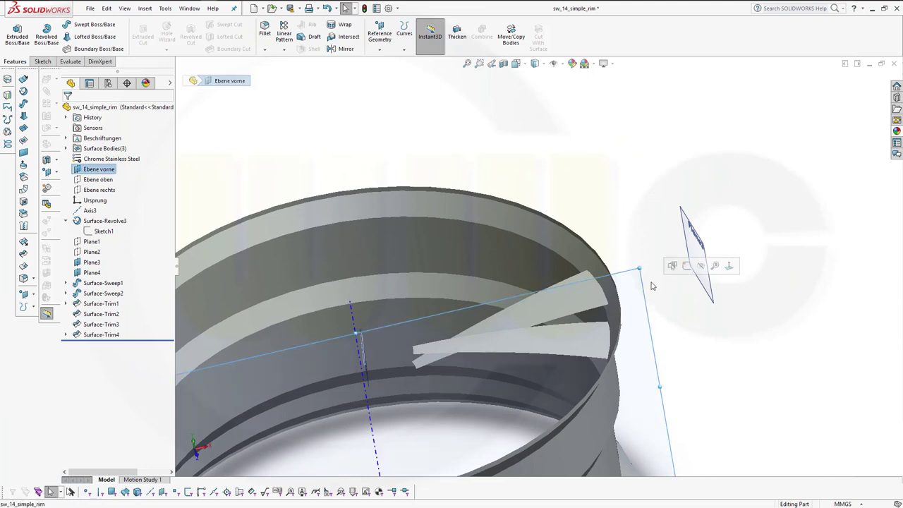
click(686, 267)
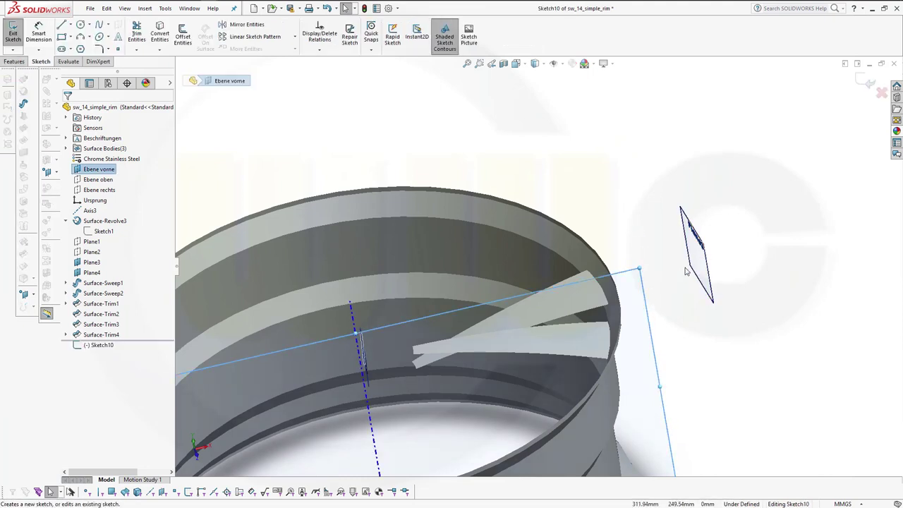
key(space)
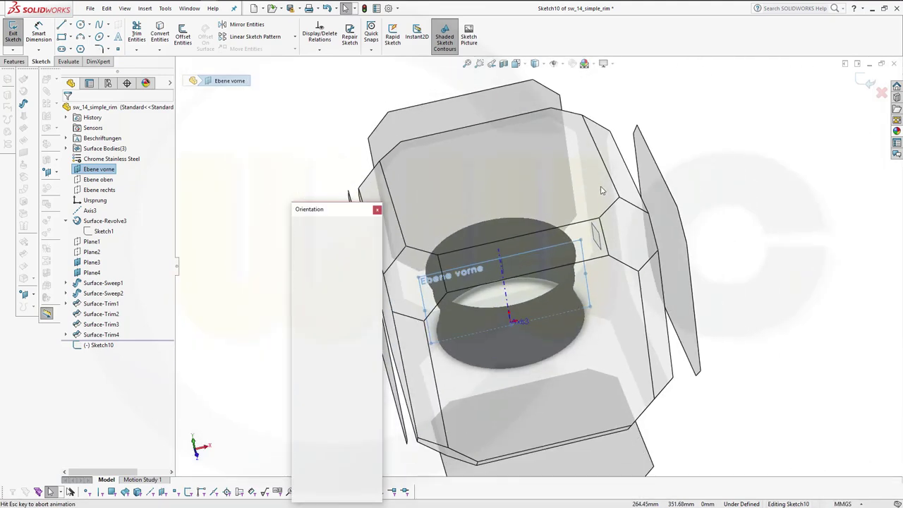
click(593, 280)
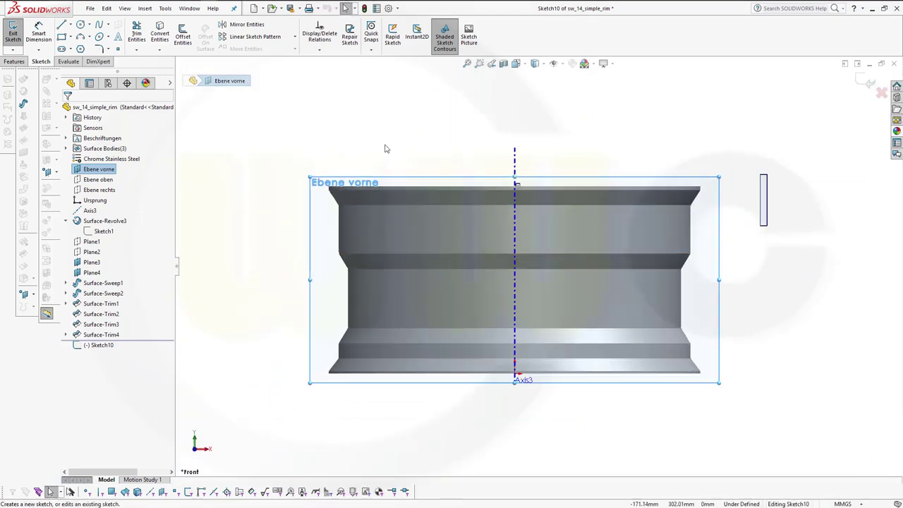
click(61, 25)
click(515, 163)
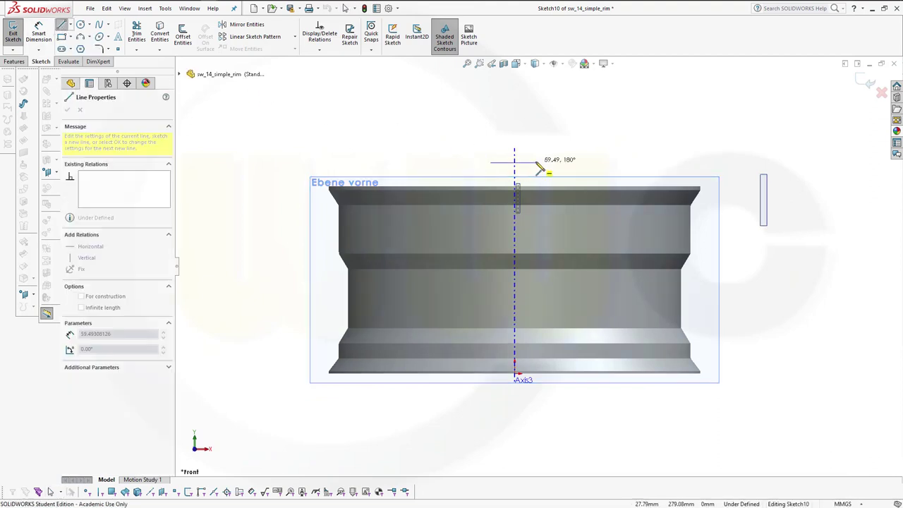
click(535, 162)
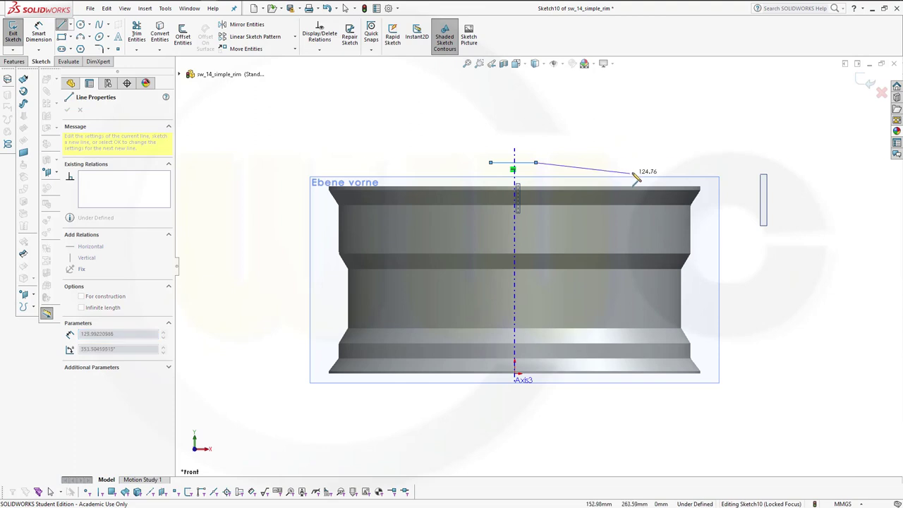
click(628, 139)
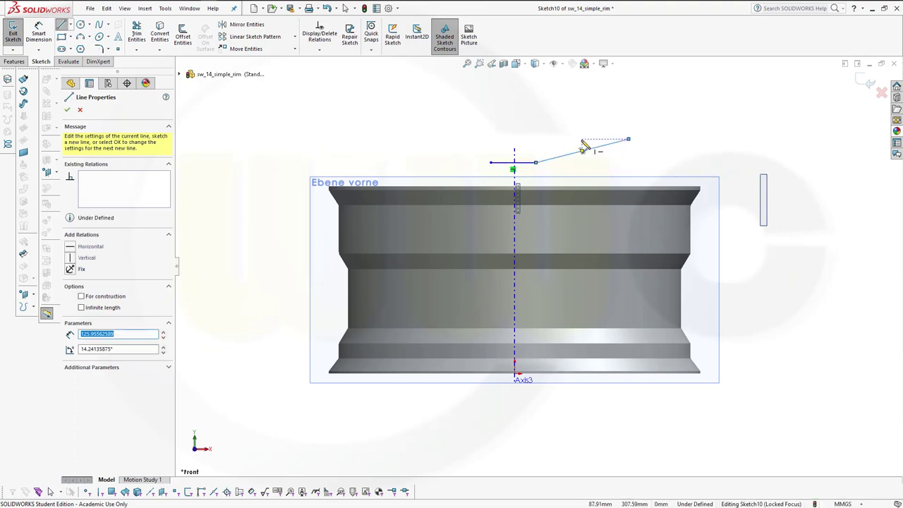
key(Escape)
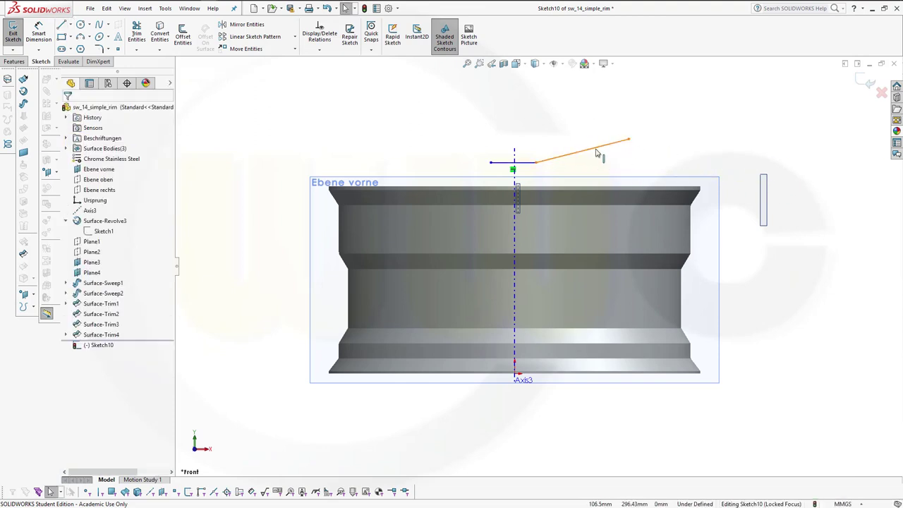
click(596, 147)
key(Delete)
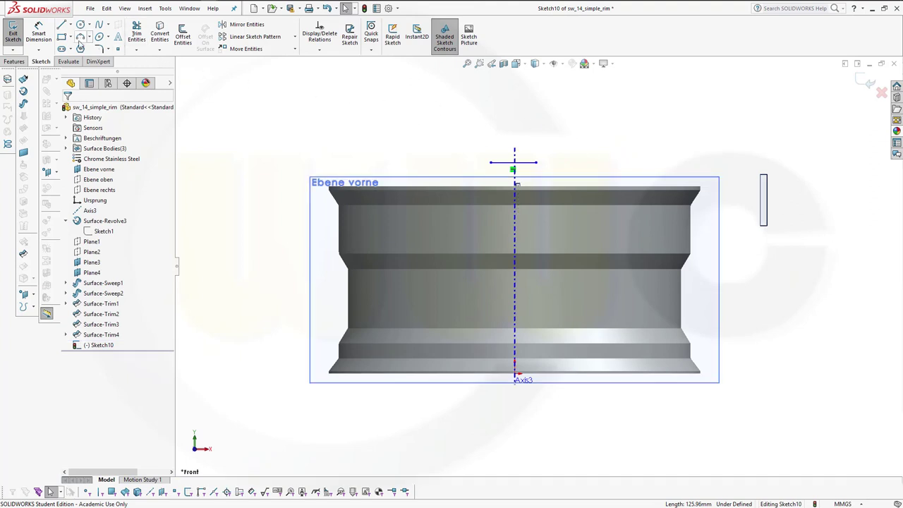
Step: Add a 3-point arc from the line's end past the rim edge, tangent to the line
click(80, 38)
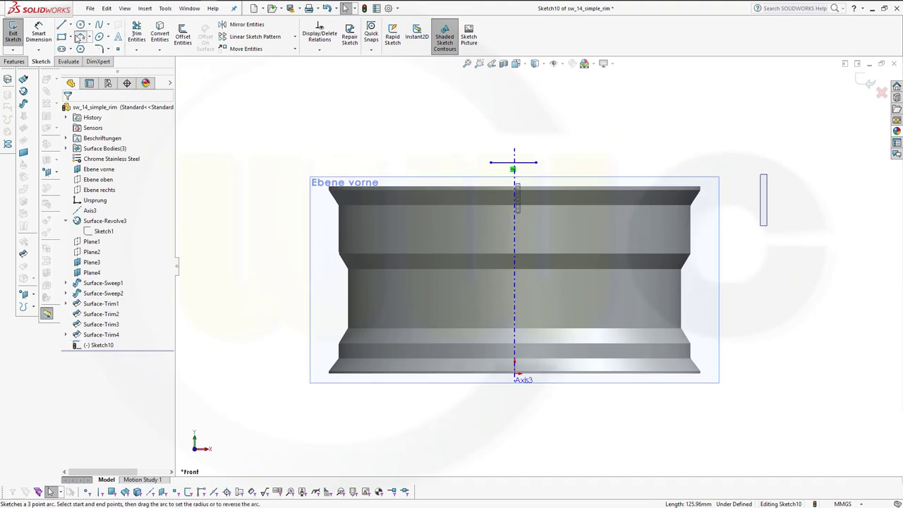
click(536, 163)
click(739, 196)
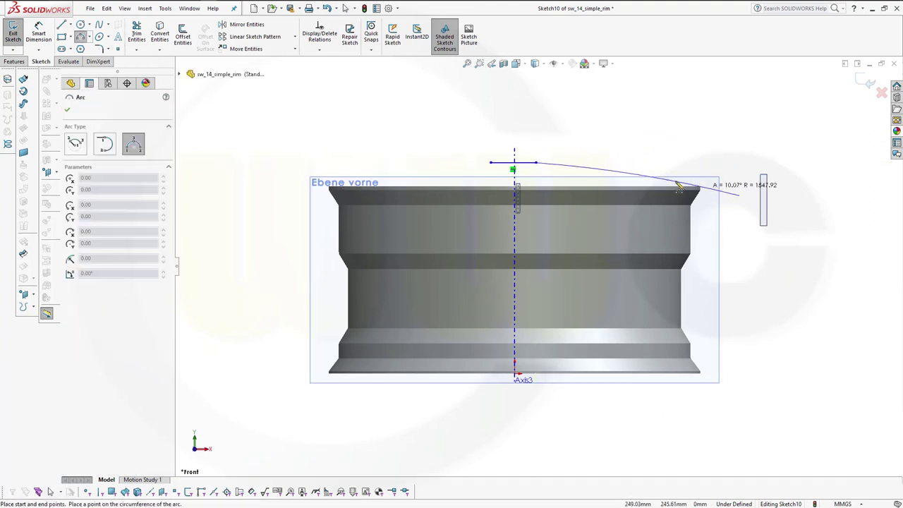
click(638, 173)
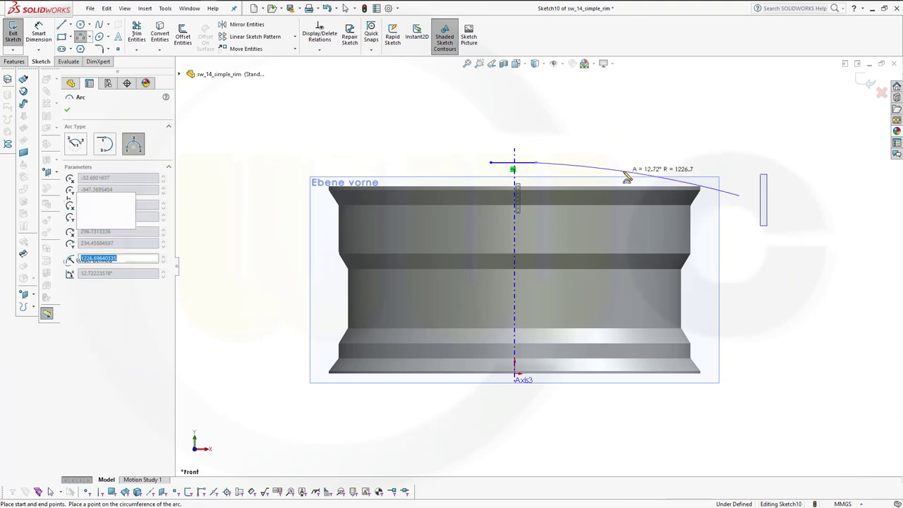
key(Escape)
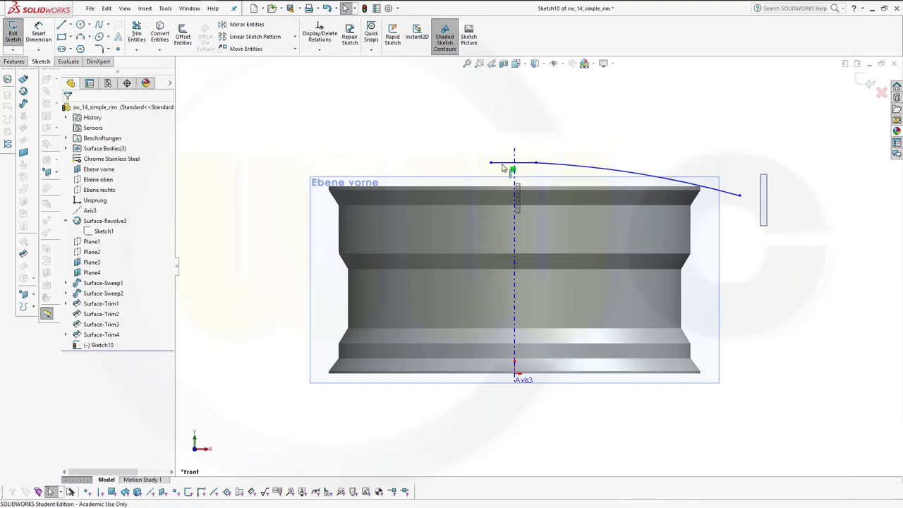
click(519, 167)
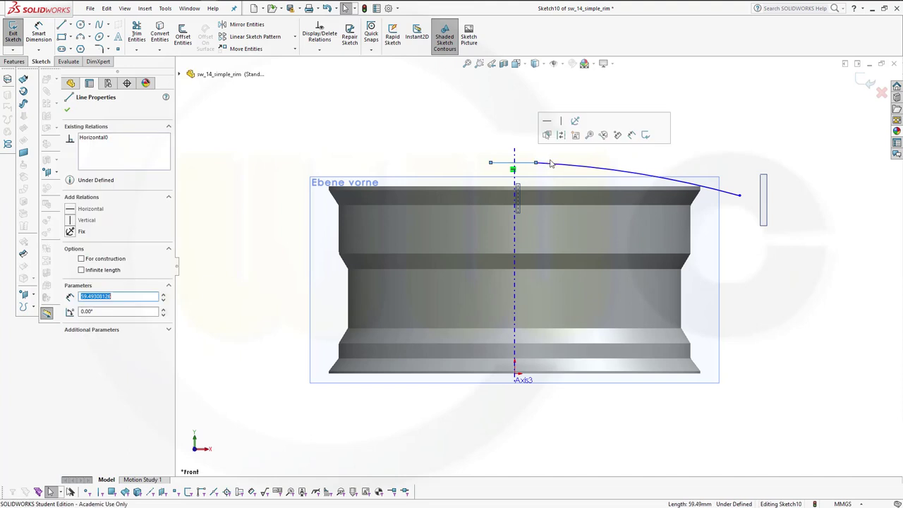
ctrl+click(552, 166)
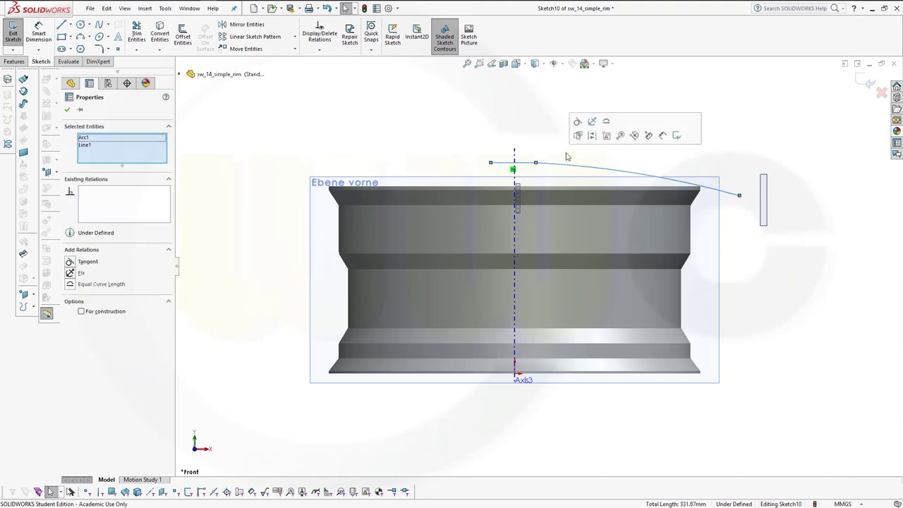
click(577, 123)
key(Escape)
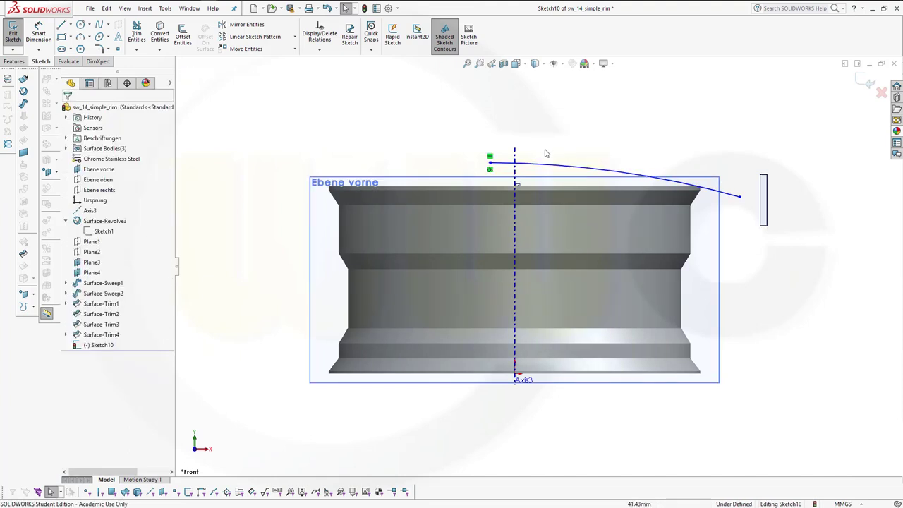
Step: Move the line's outer endpoint toward the centre axis, cancelling an entity replacement
click(491, 163)
mouse_move(499, 168)
mouse_down()
mouse_move(534, 167)
mouse_move(498, 166)
mouse_up()
click(496, 168)
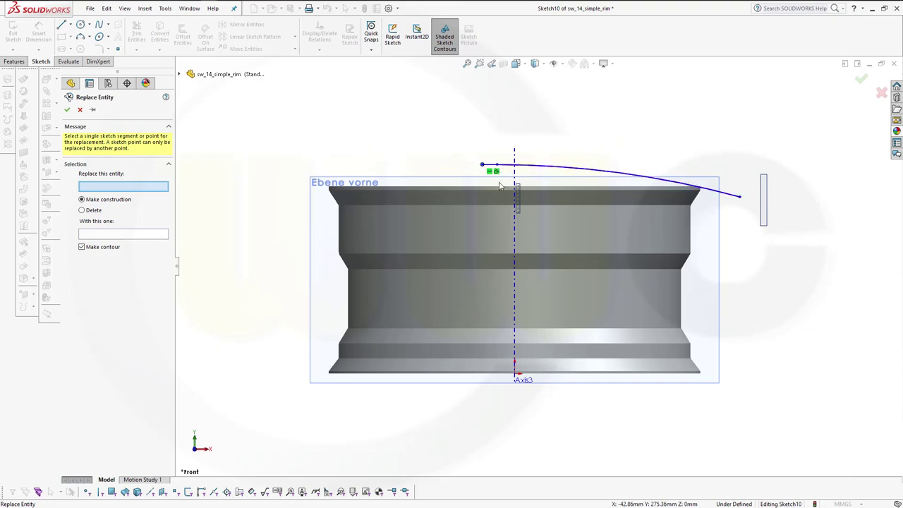
scroll(492, 161, down, 1)
scroll(493, 163, down, 2)
scroll(500, 184, down, 2)
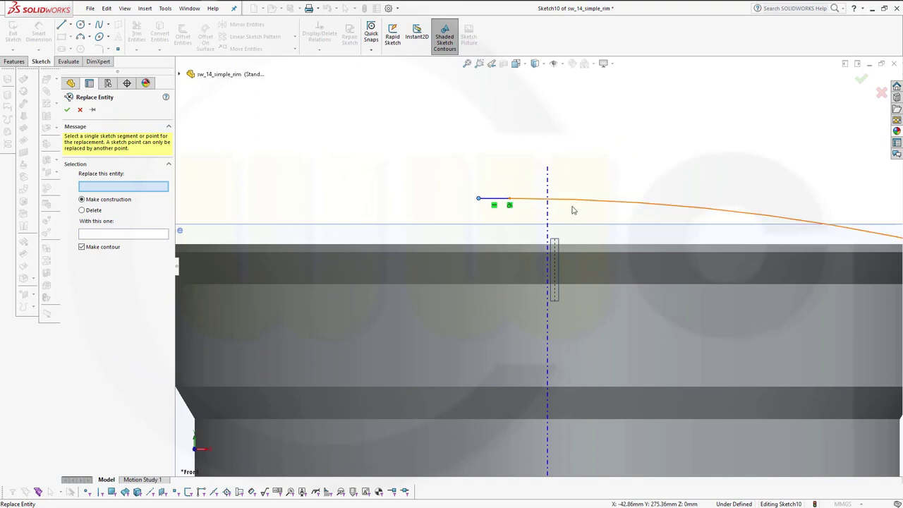
scroll(557, 221, up, 2)
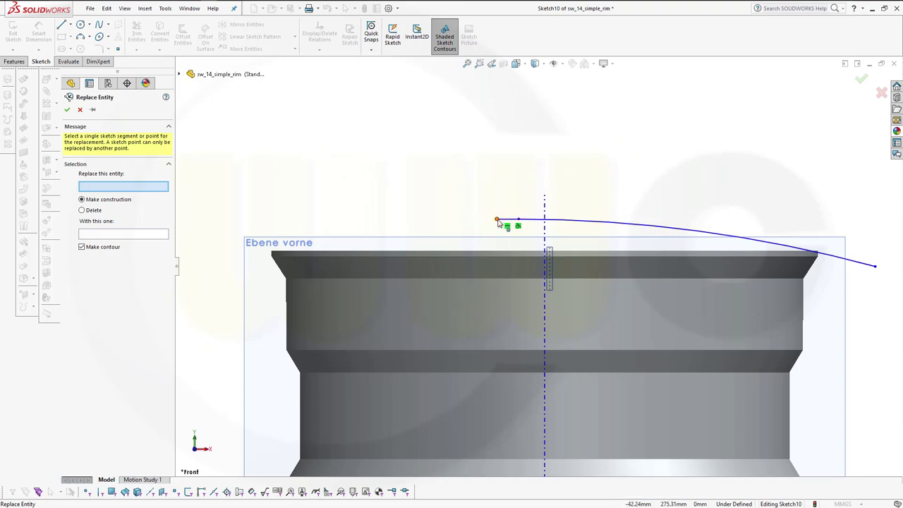
key(Escape)
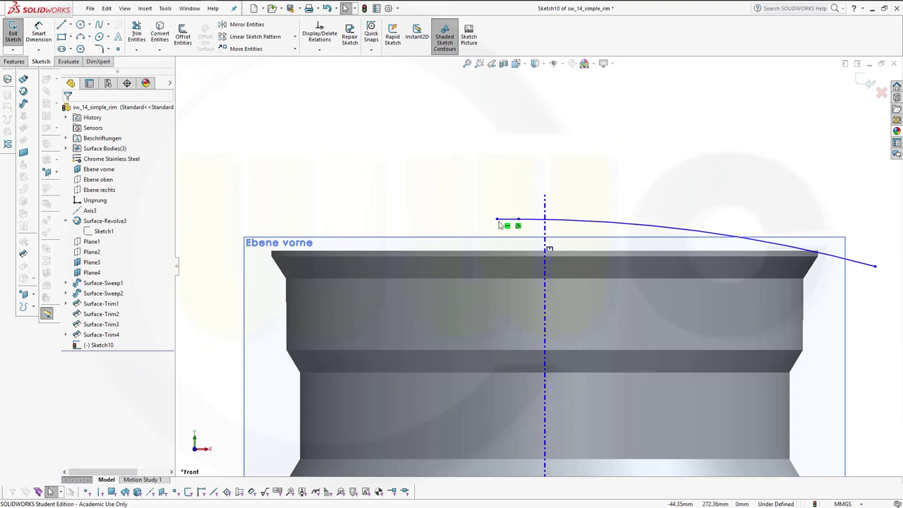
Step: Reposition the line and arc to run from the centre axis onto the rim's top edge
drag(497, 219, 456, 219)
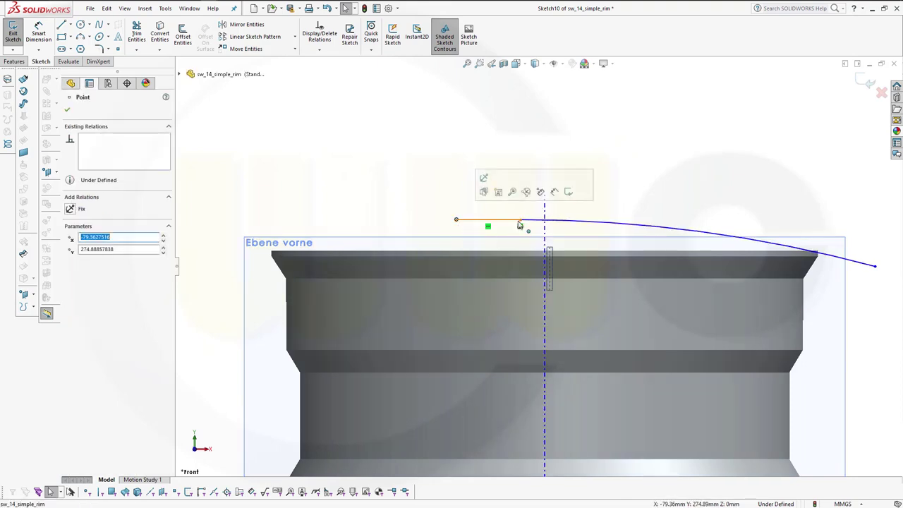
drag(520, 221, 572, 224)
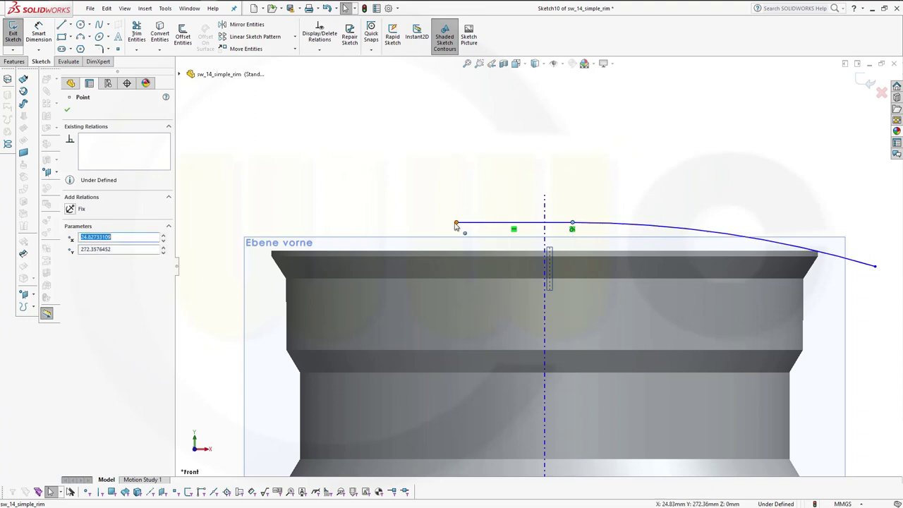
drag(456, 224, 558, 225)
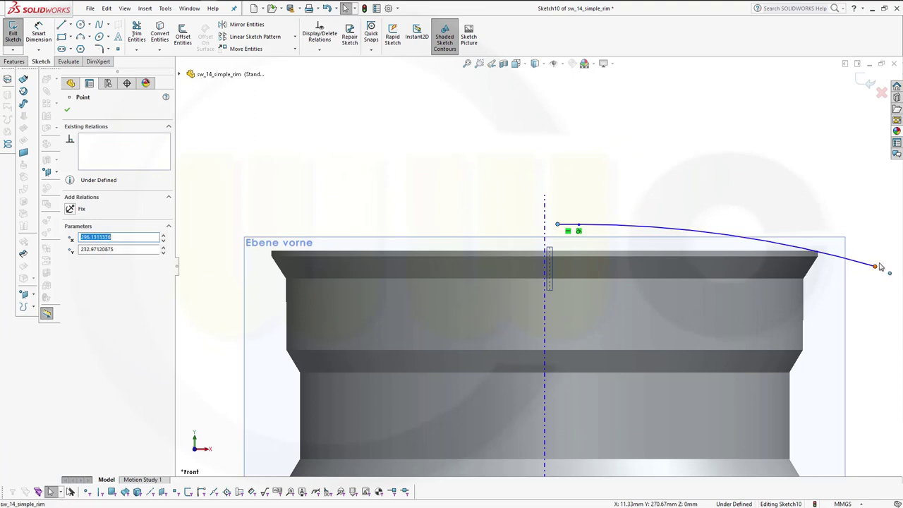
drag(875, 268, 814, 246)
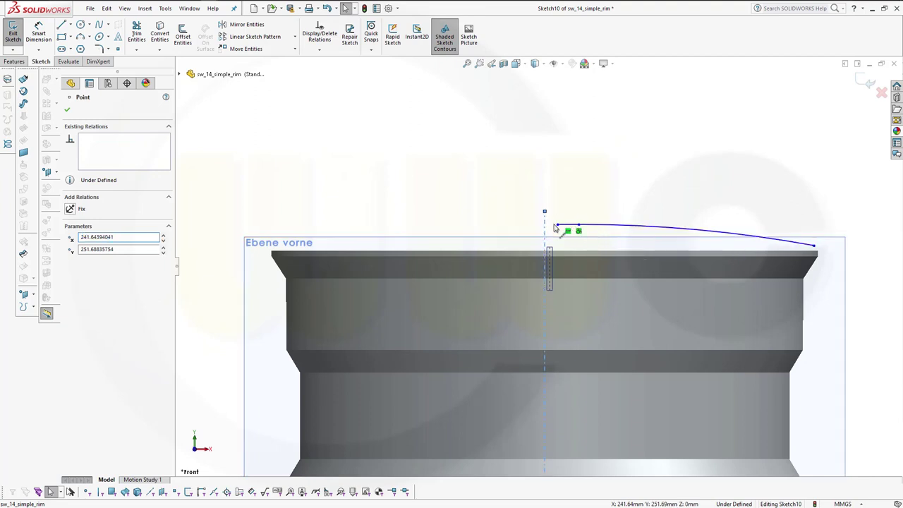
key(Escape)
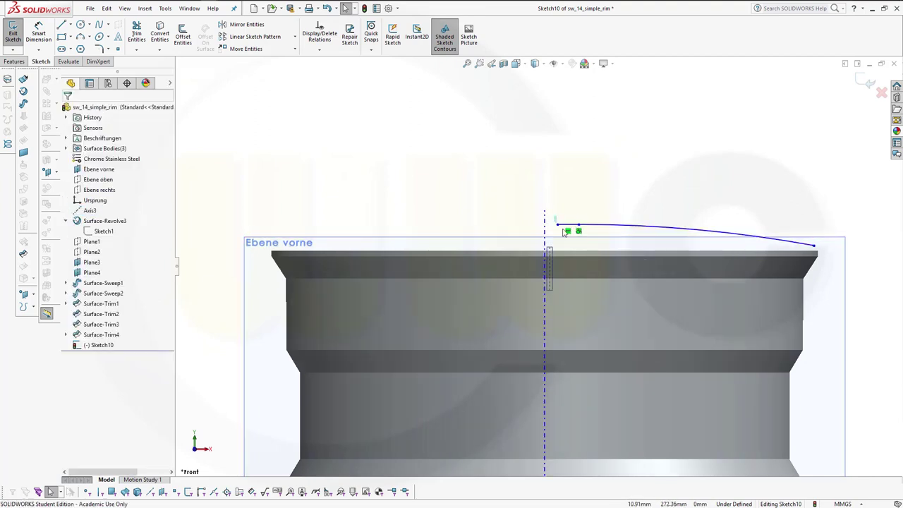
click(804, 243)
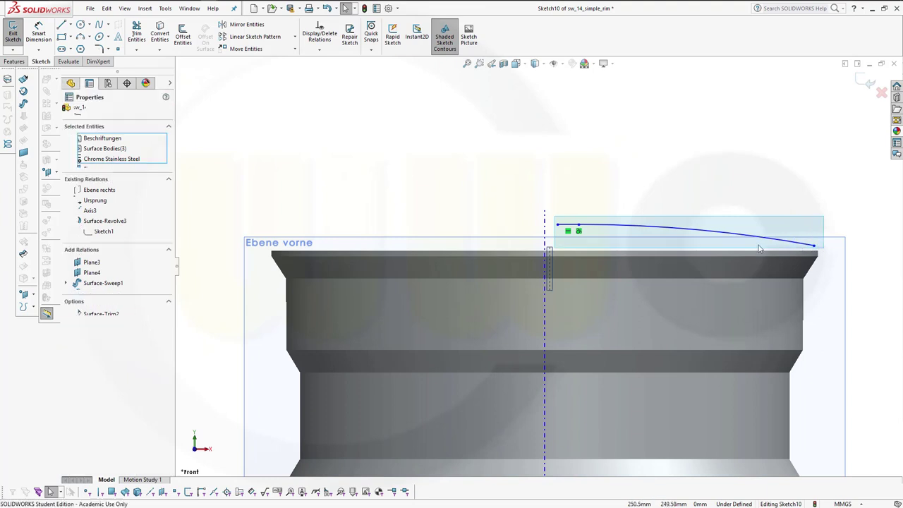
drag(631, 229, 633, 261)
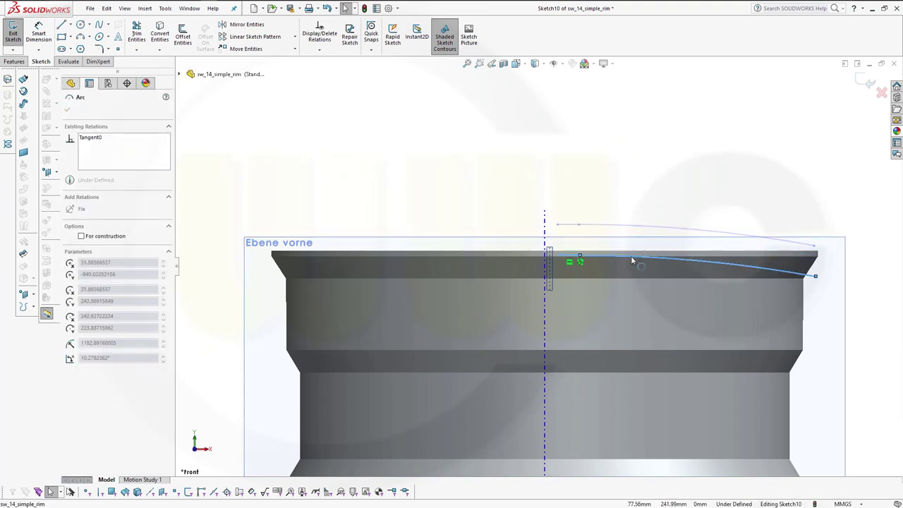
drag(633, 261, 631, 254)
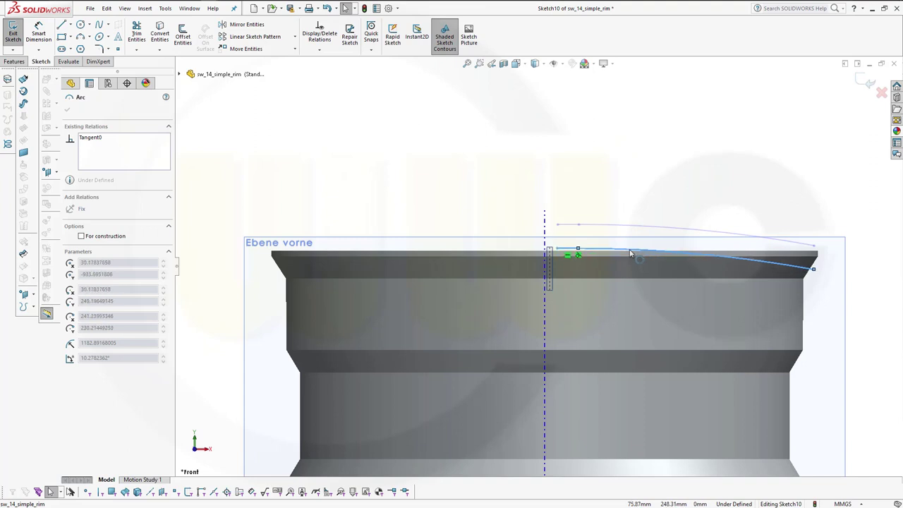
Step: Undo the equal-length relation, drag the curve's end just past the rim edge, and close Sketch10
ctrl+click(567, 249)
click(670, 185)
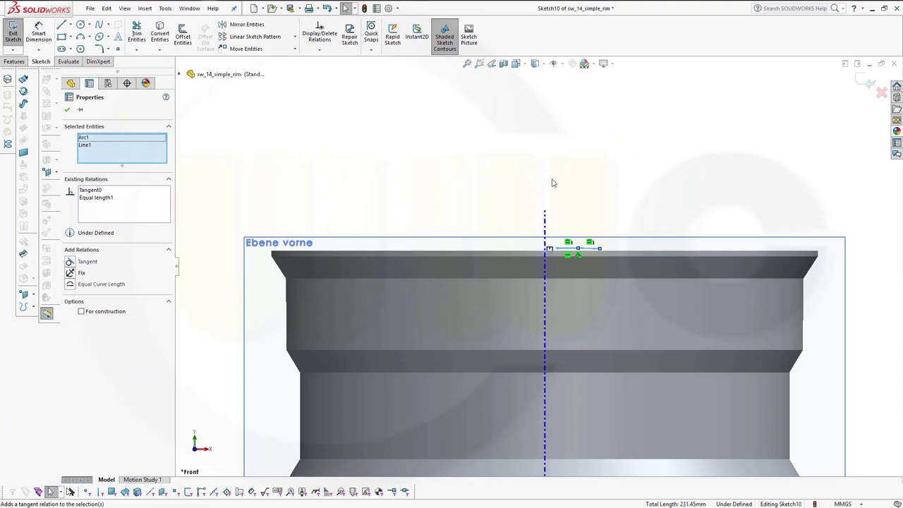
key(ctrl+z)
key(Escape)
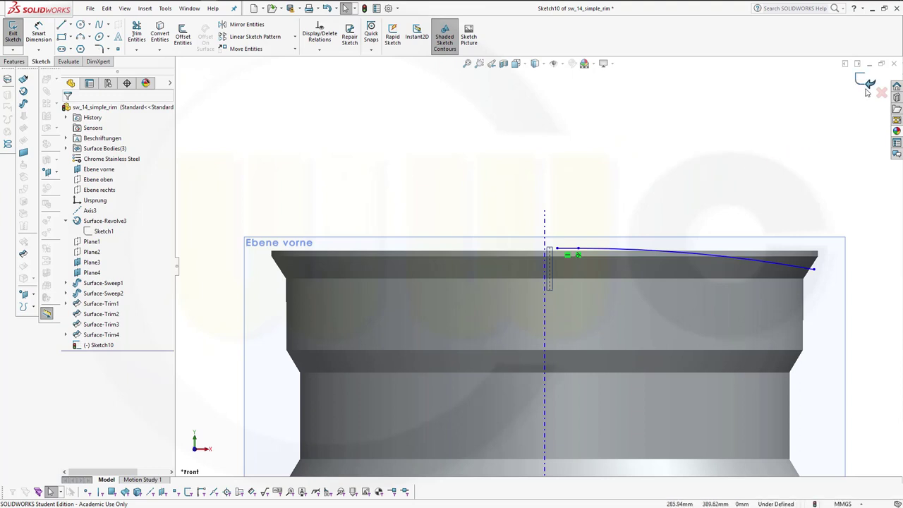
click(815, 272)
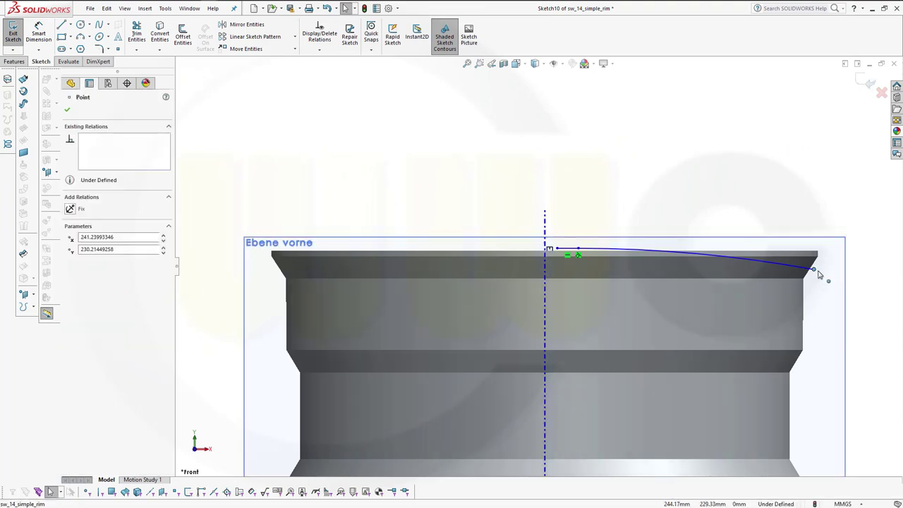
drag(825, 274, 839, 278)
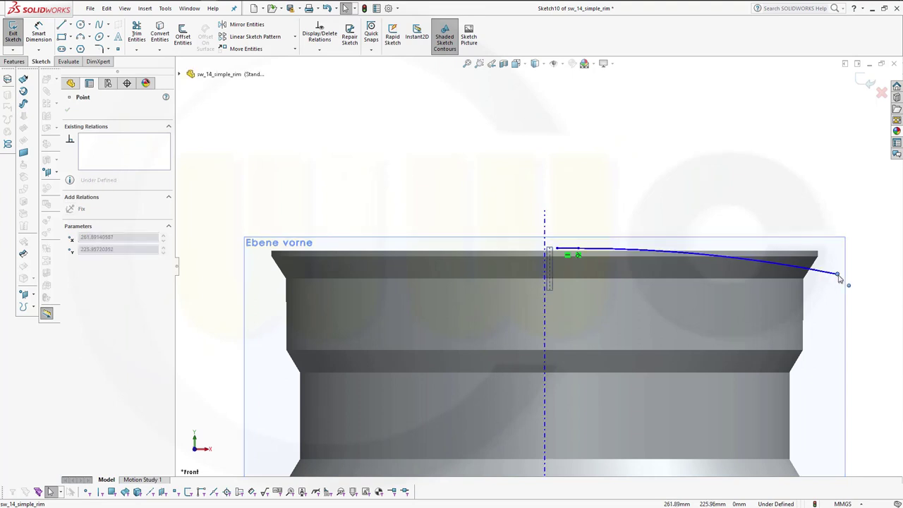
click(788, 196)
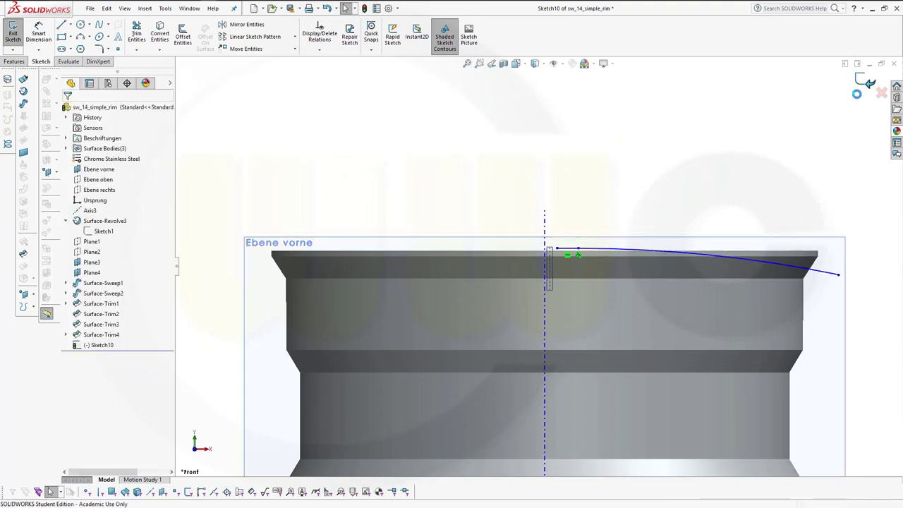
click(866, 82)
Step: Start a new sketch on Ebene oben, viewed straight down from the top
click(664, 181)
middle_drag(626, 185, 595, 292)
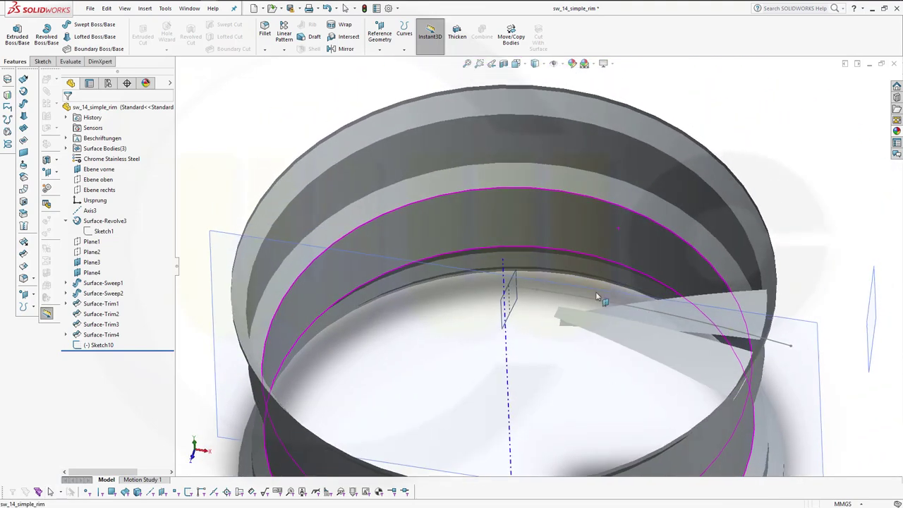
scroll(541, 407, up, 5)
middle_drag(544, 417, 540, 377)
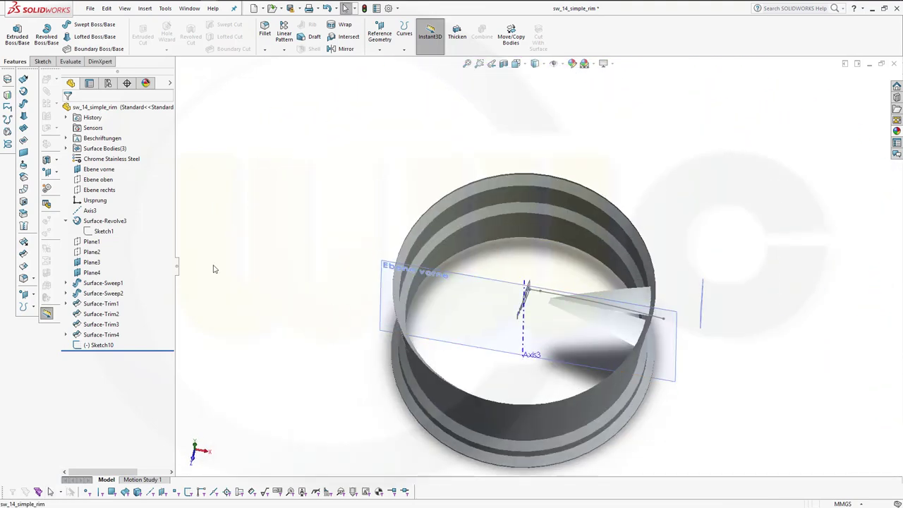
click(108, 180)
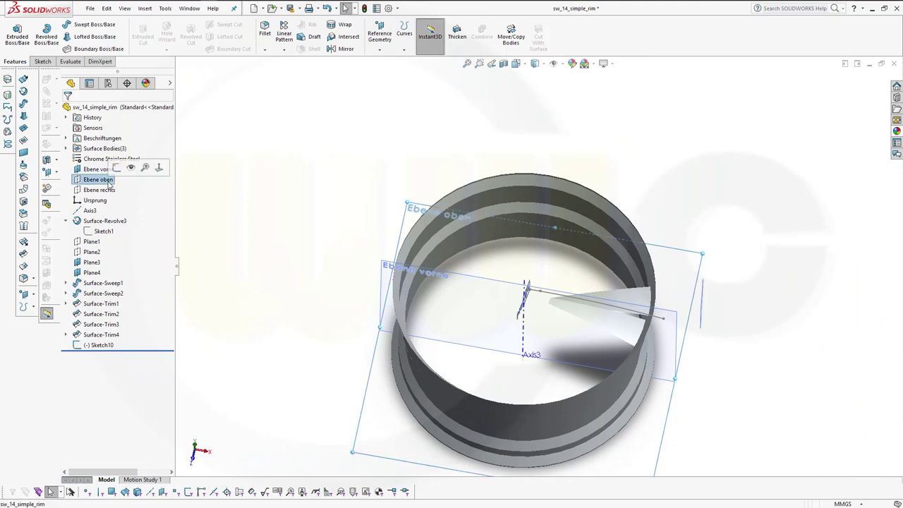
click(117, 167)
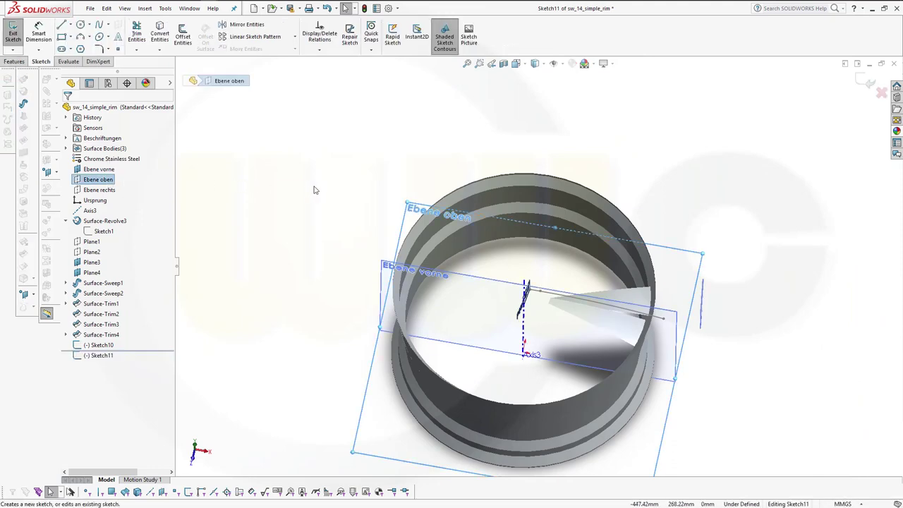
key(space)
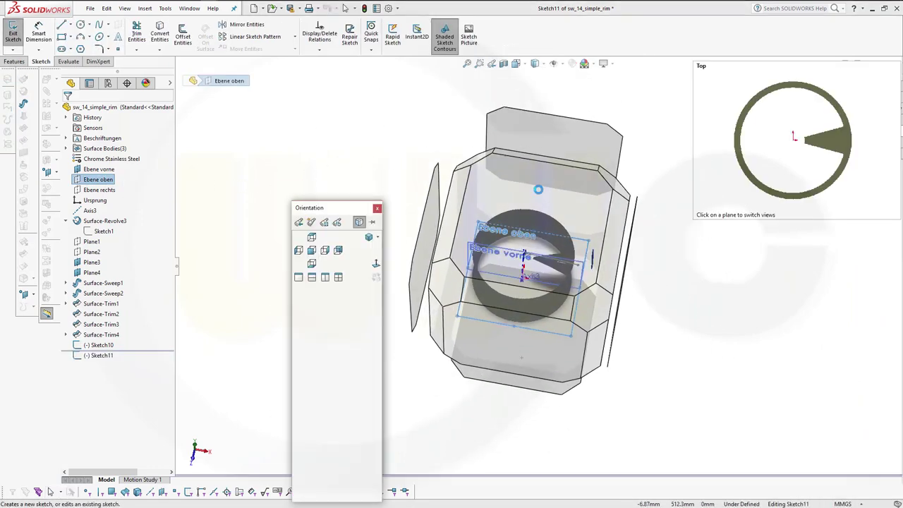
click(538, 193)
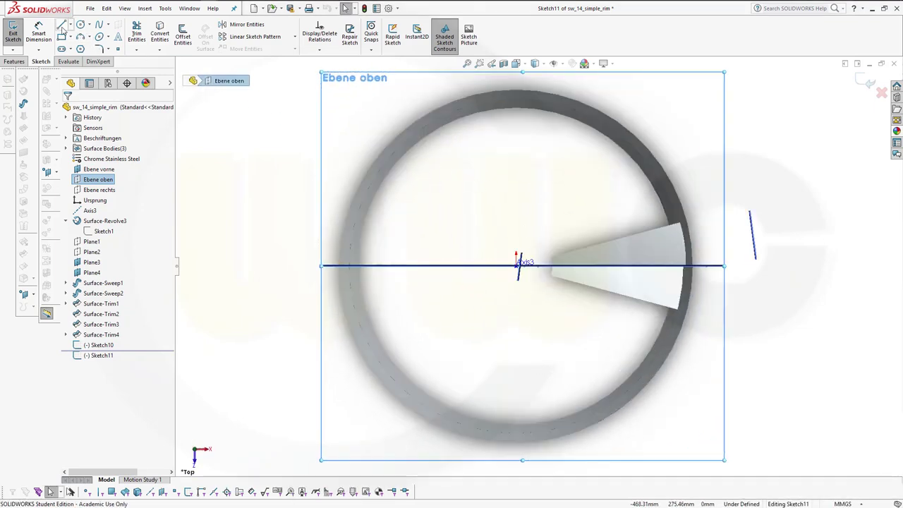
Step: Draw a horizontal line from the rim's centre out to 315 mm, past the rim
key(l)
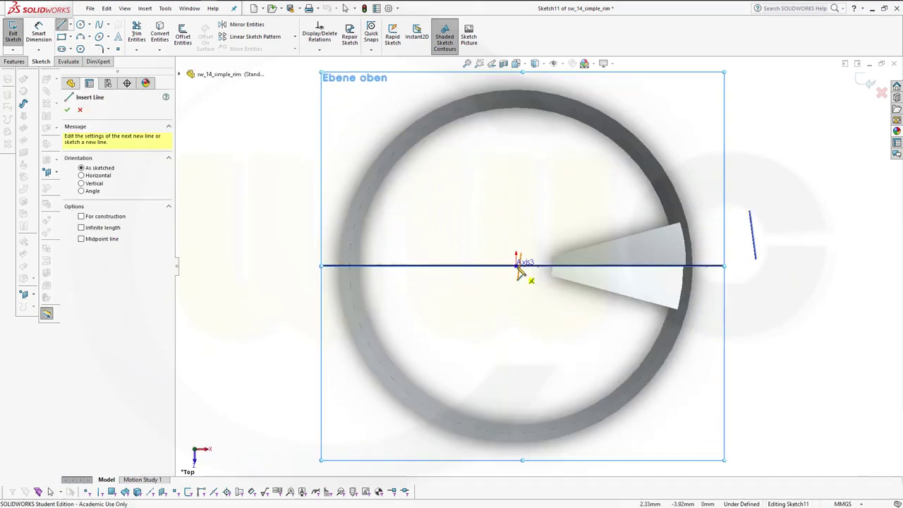
click(519, 267)
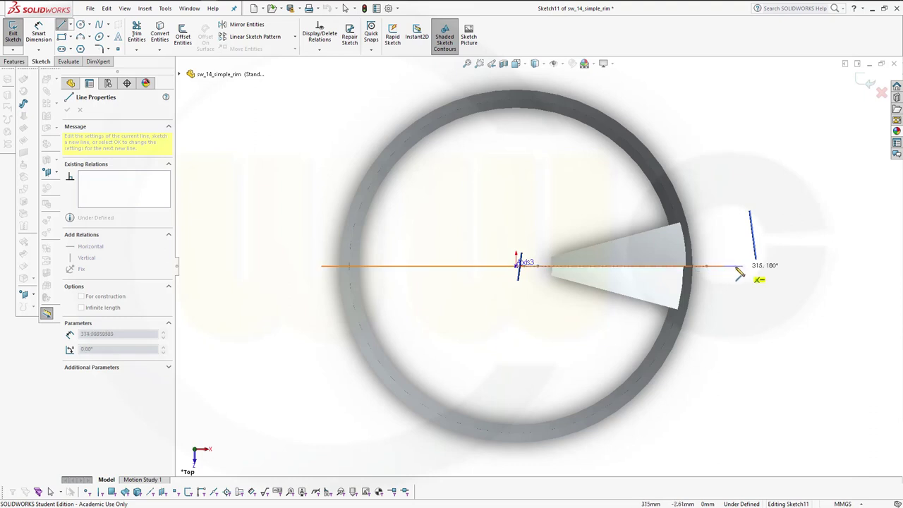
click(735, 267)
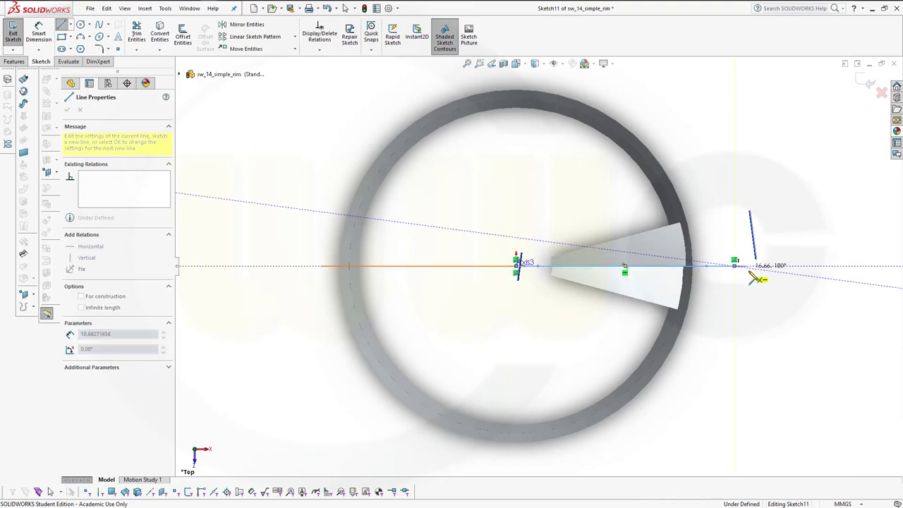
key(Escape)
middle_drag(681, 198, 683, 139)
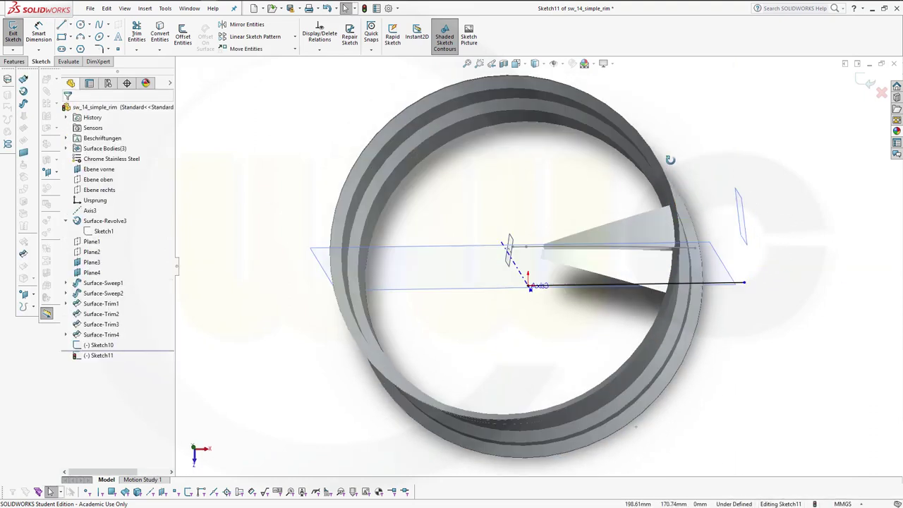
click(621, 297)
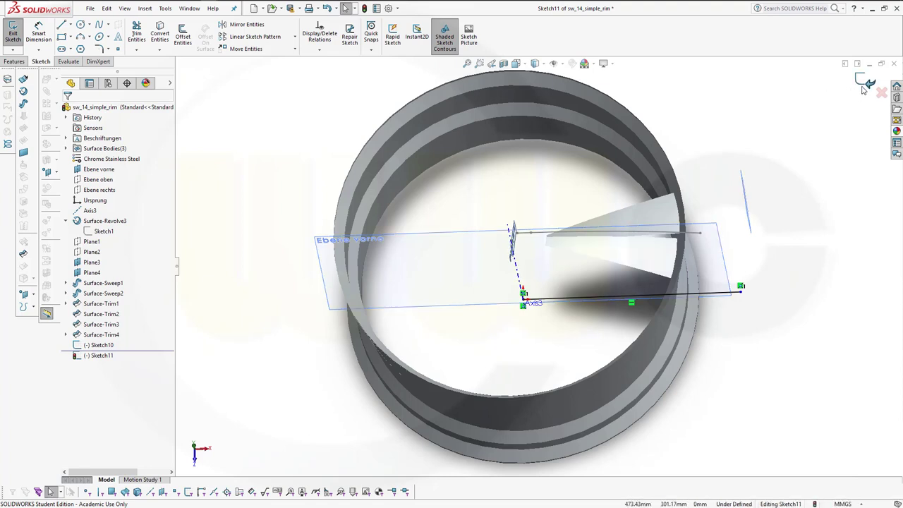
middle_drag(635, 162, 494, 134)
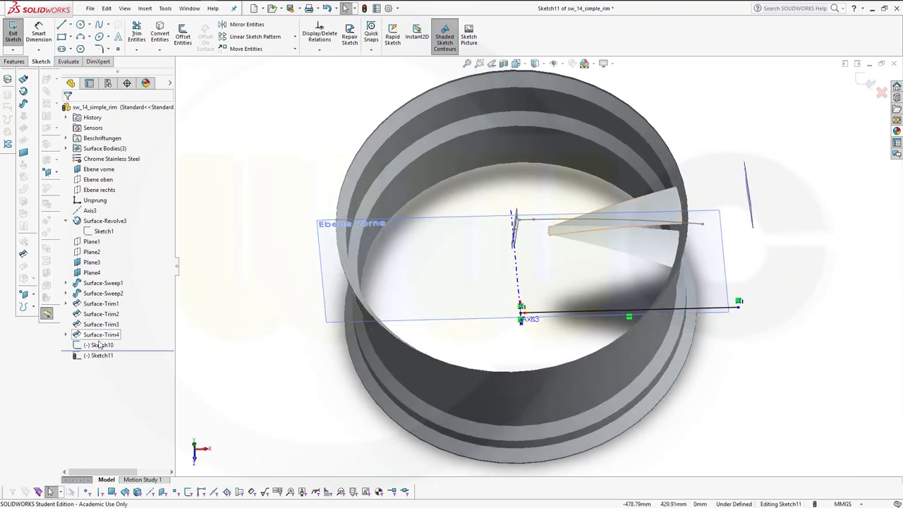
Step: Extrude the Sketch11 line into a flat surface, 332 mm blind
click(868, 81)
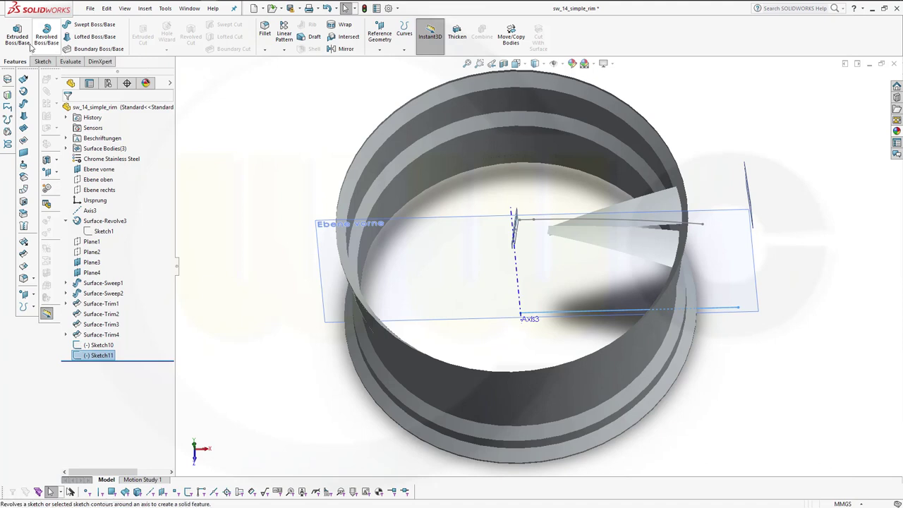
click(23, 81)
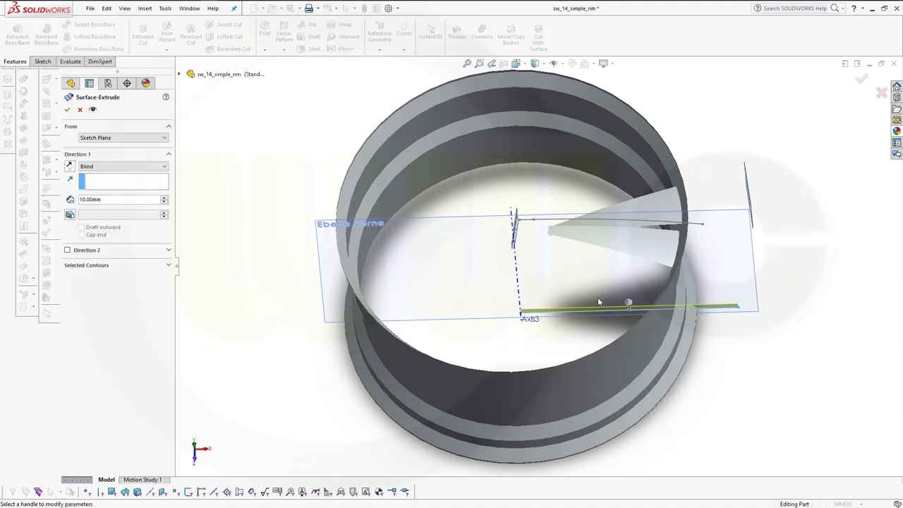
drag(633, 308, 630, 173)
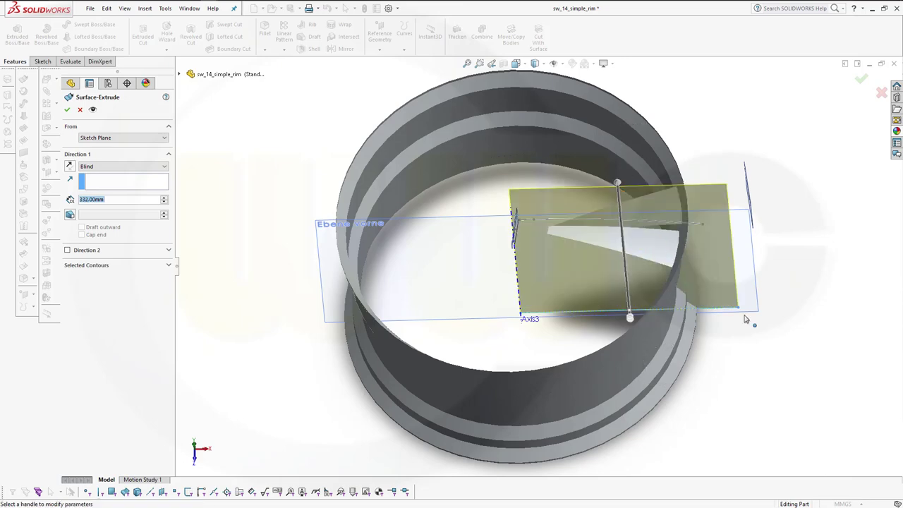
mouse_move(745, 318)
middle_down()
mouse_move(723, 318)
mouse_move(738, 277)
middle_up()
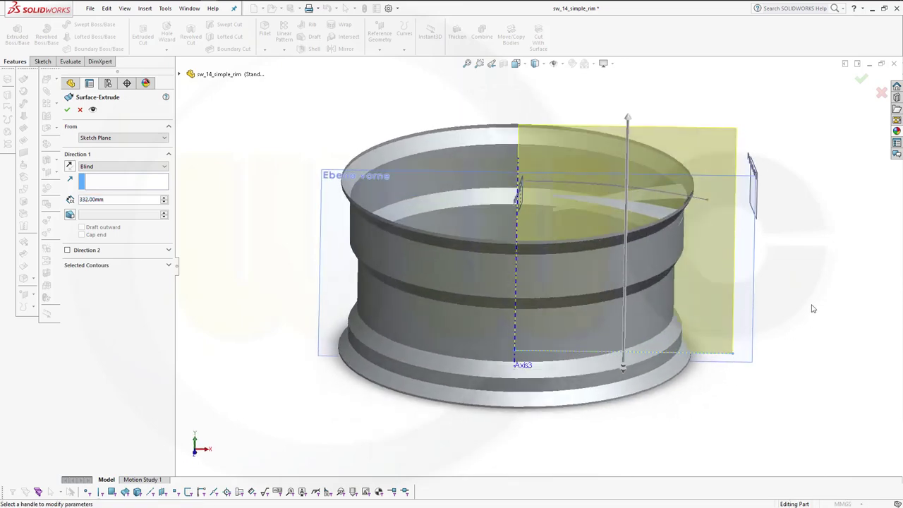
click(861, 80)
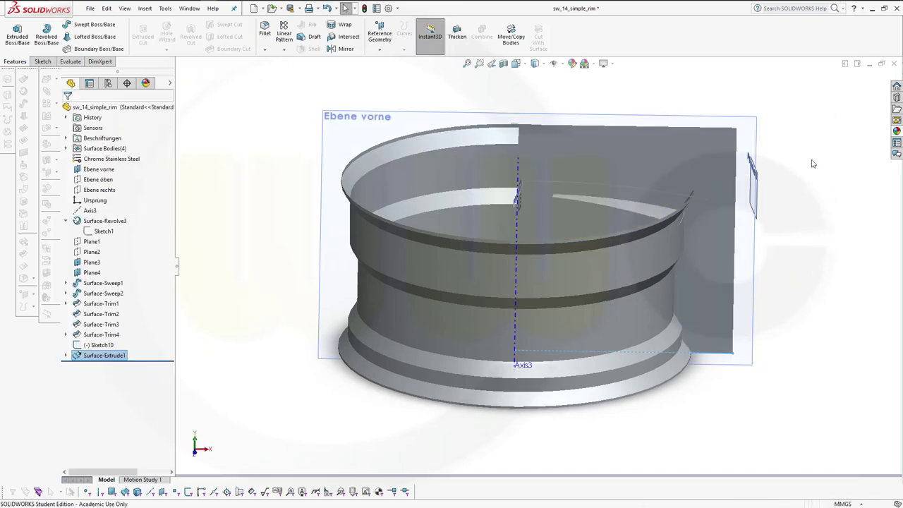
Step: Edit Sketch10 and drag the spoke spline's outer endpoint to a new position
click(708, 206)
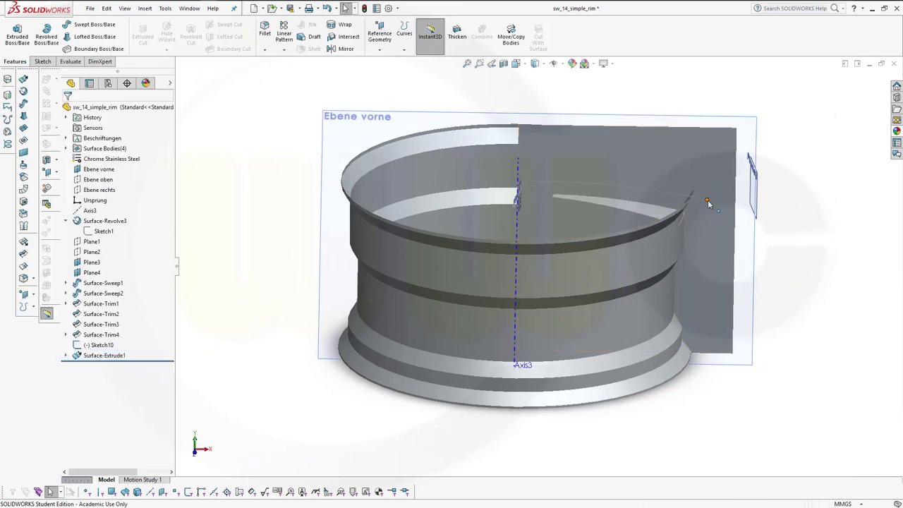
drag(715, 203, 732, 213)
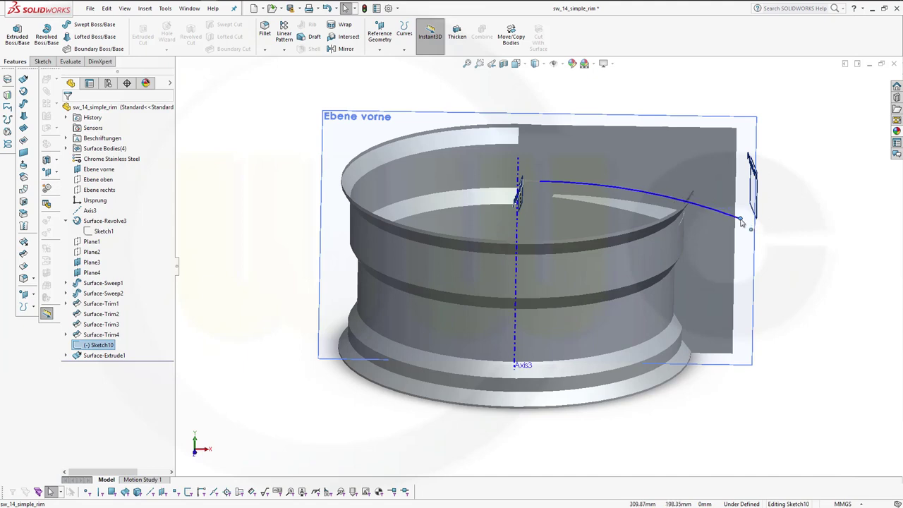
click(829, 180)
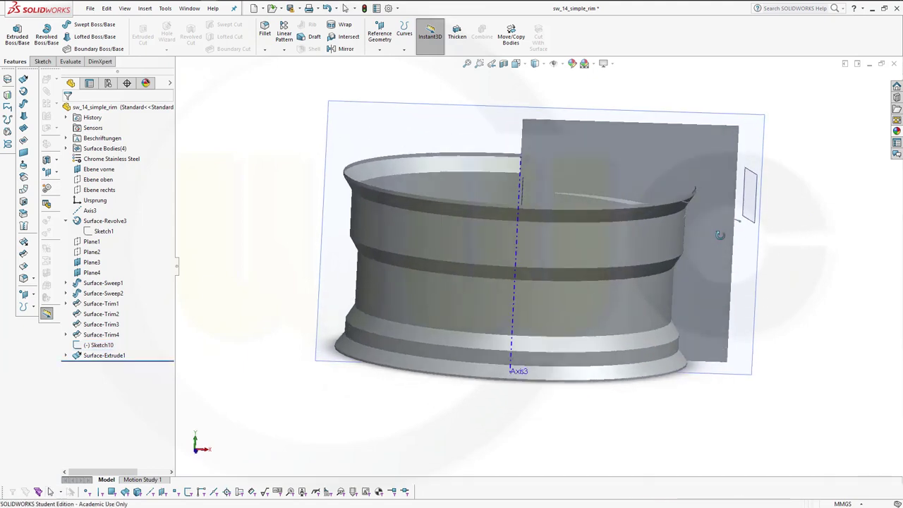
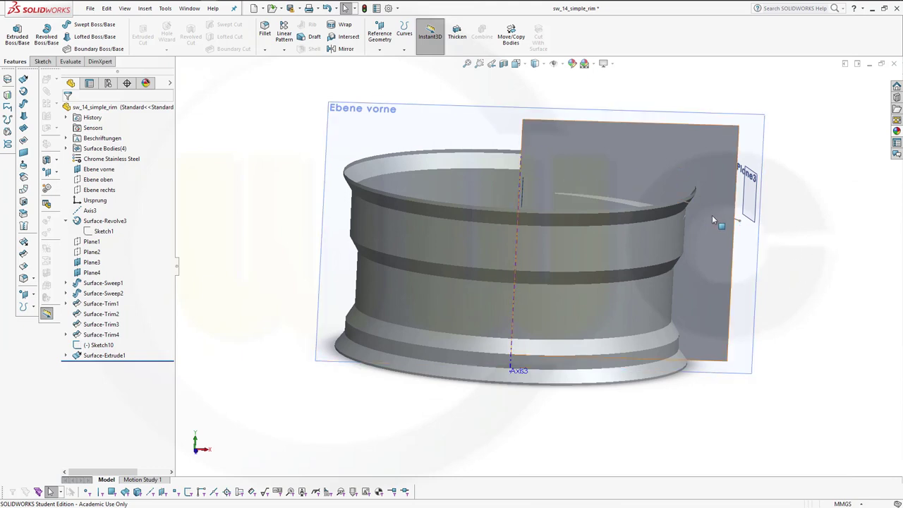
Step: Add a straight line to Sketch10 running from the right side in to near Axis3, then exit the sketch
click(94, 345)
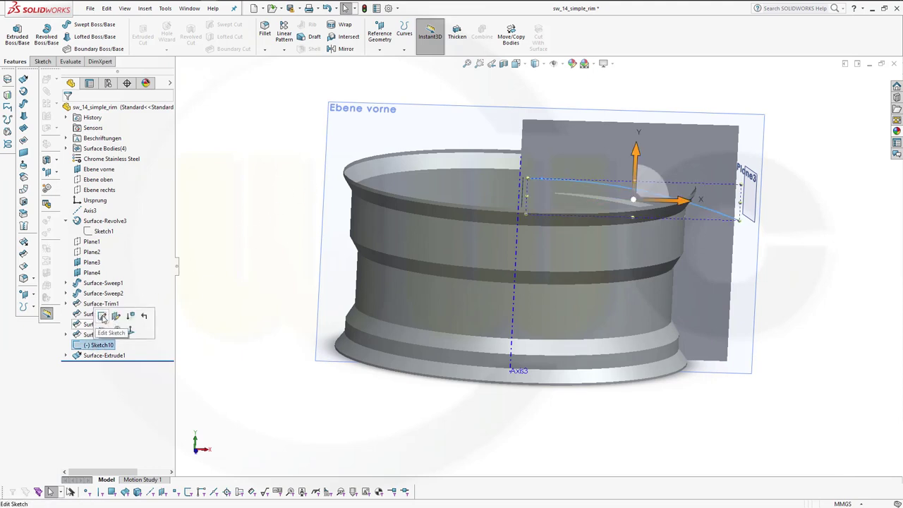
click(102, 316)
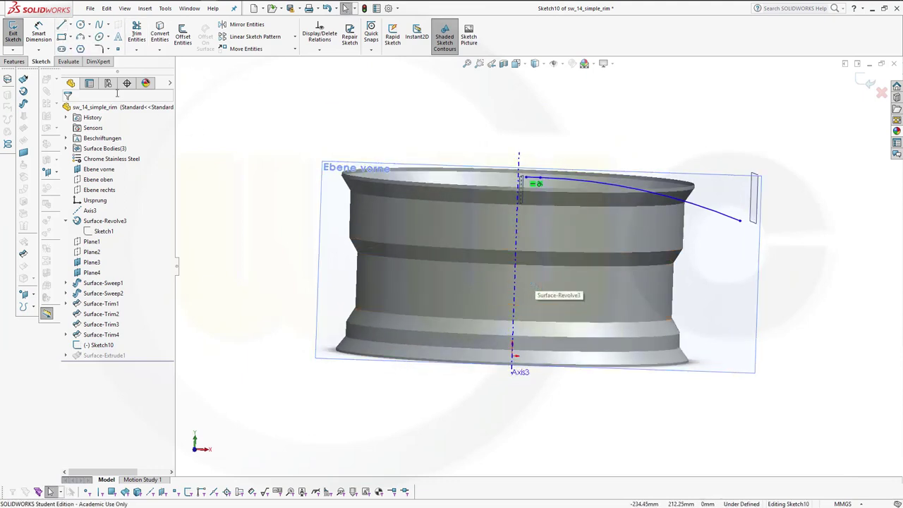
click(63, 25)
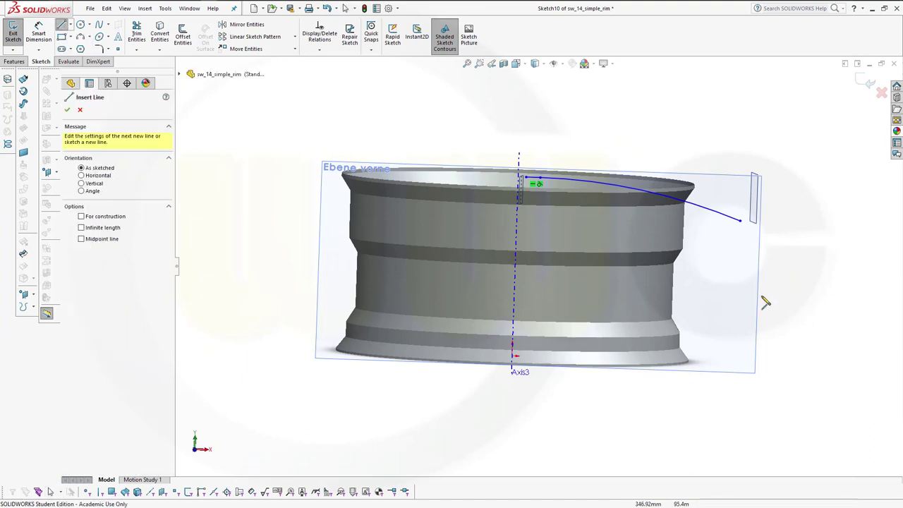
click(738, 294)
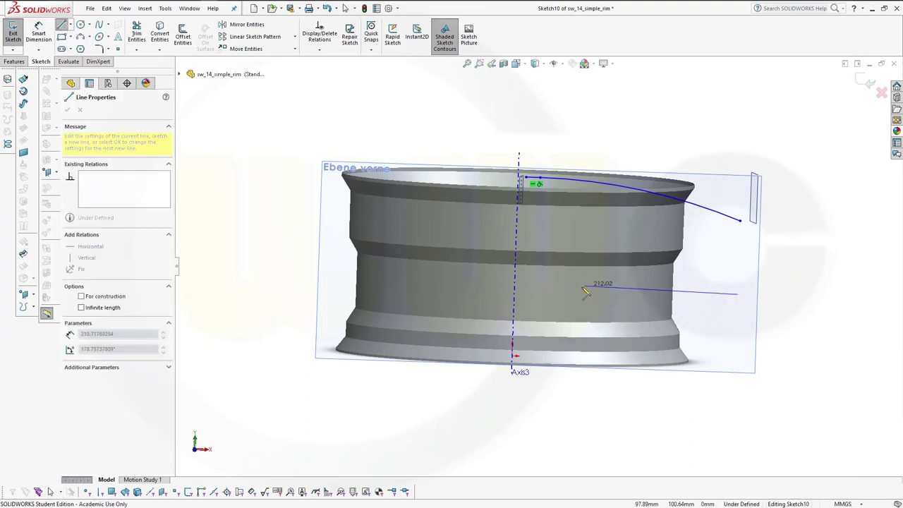
click(522, 287)
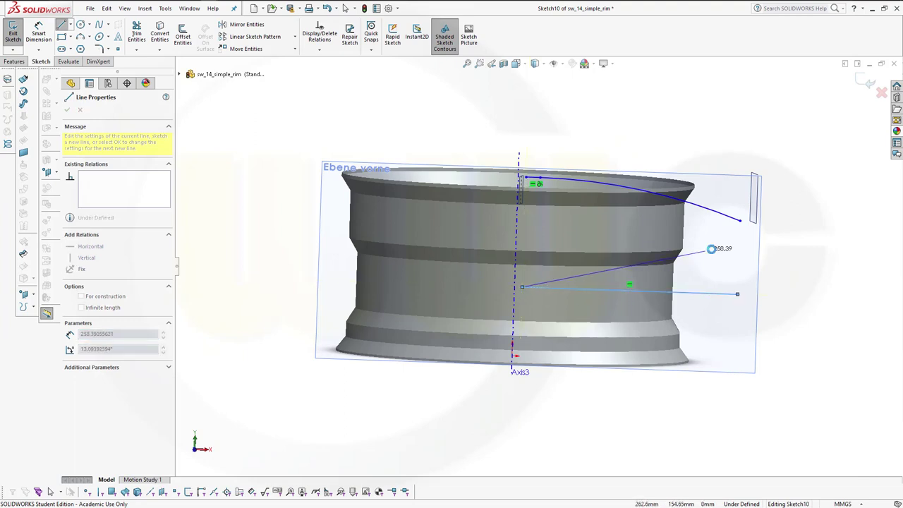
key(Escape)
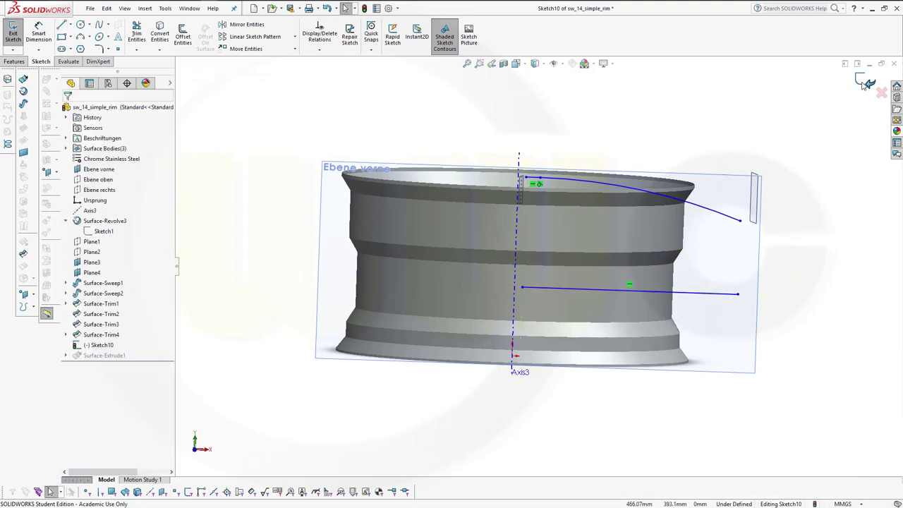
click(863, 82)
Step: Trim the flat extruded surface with Sketch10, removing its upper and lower pieces to leave the spoke strip
middle_drag(778, 139, 732, 195)
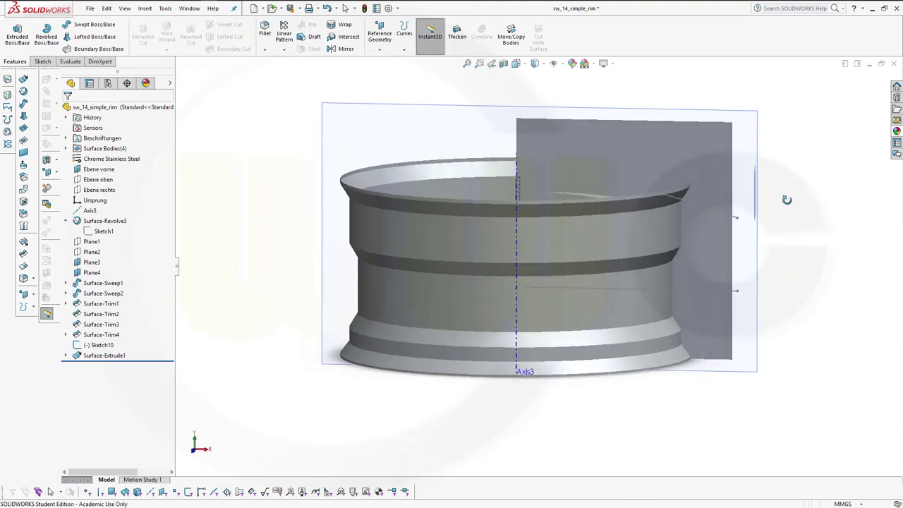
middle_drag(458, 99, 284, 83)
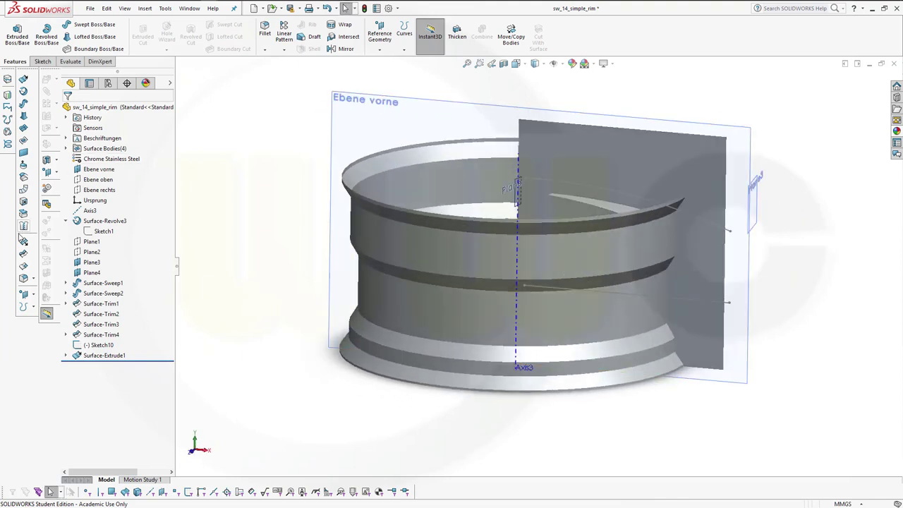
click(24, 255)
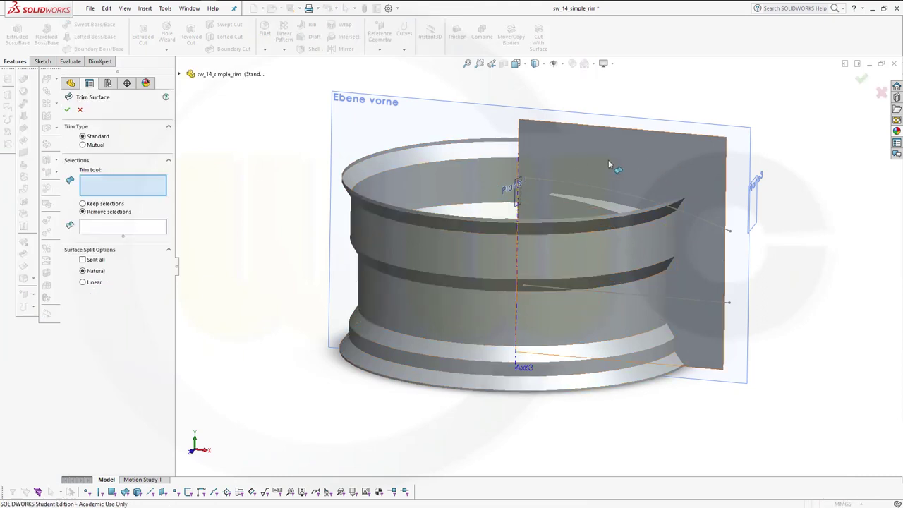
click(599, 190)
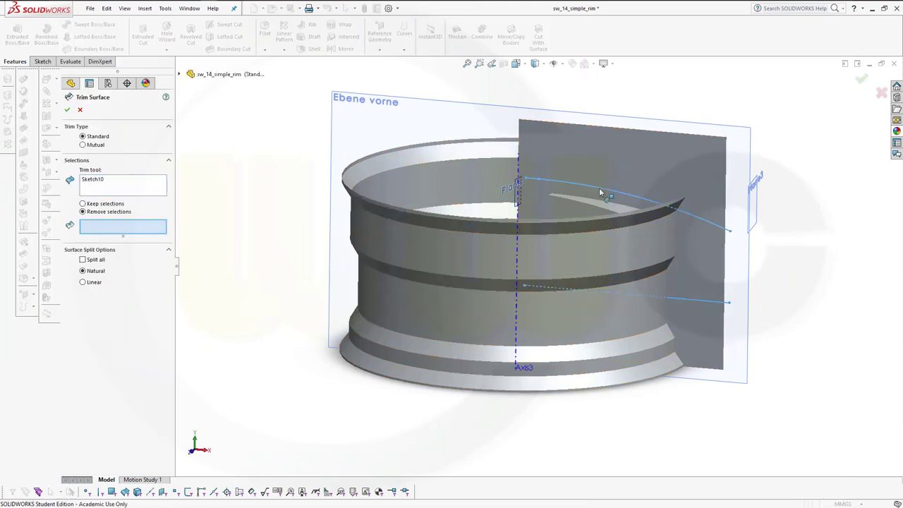
click(639, 162)
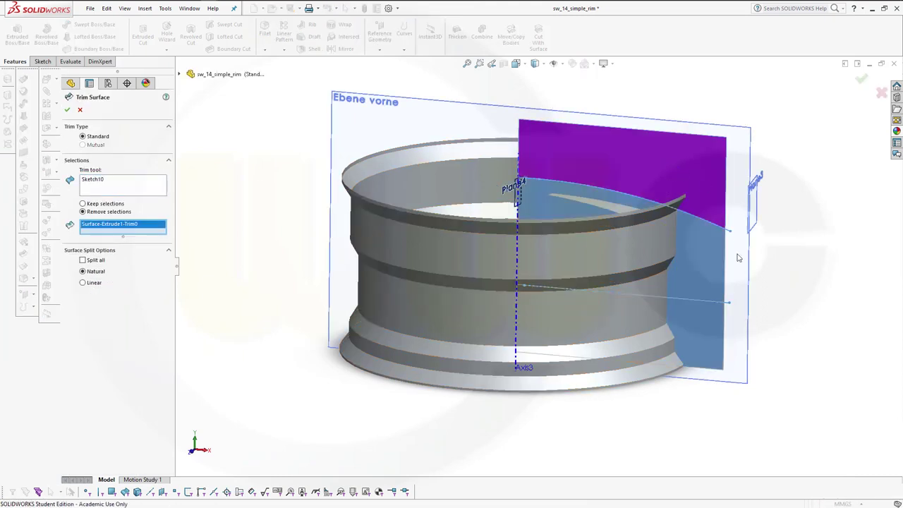
click(696, 326)
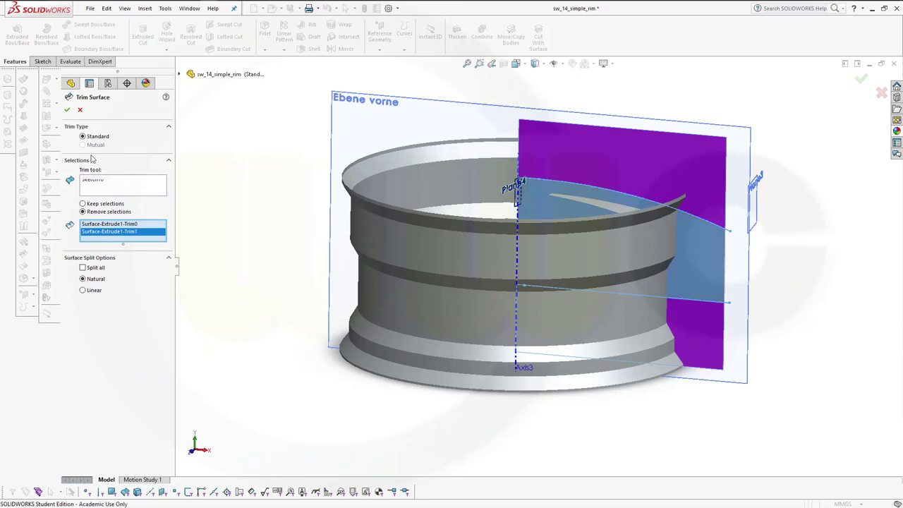
click(67, 109)
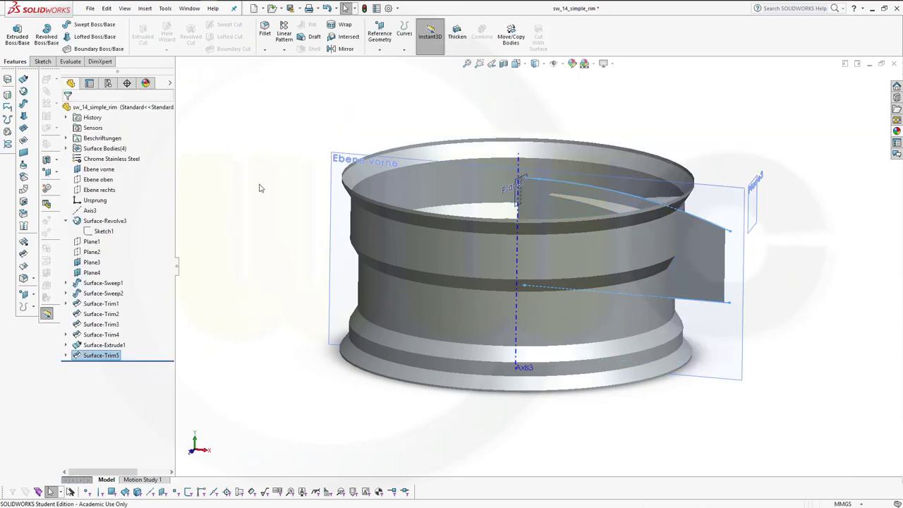
middle_drag(276, 172, 281, 300)
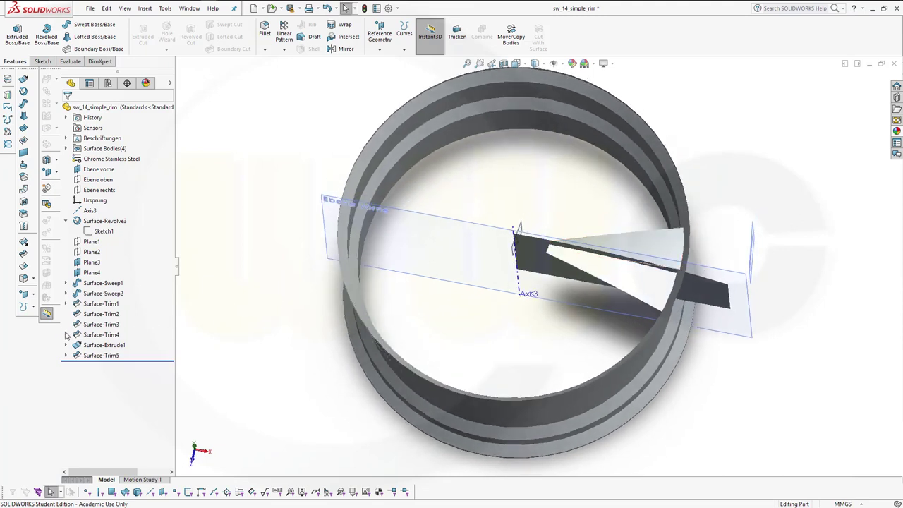
Step: Expand the feature tree and show the Sketch9 circle
click(65, 335)
click(65, 356)
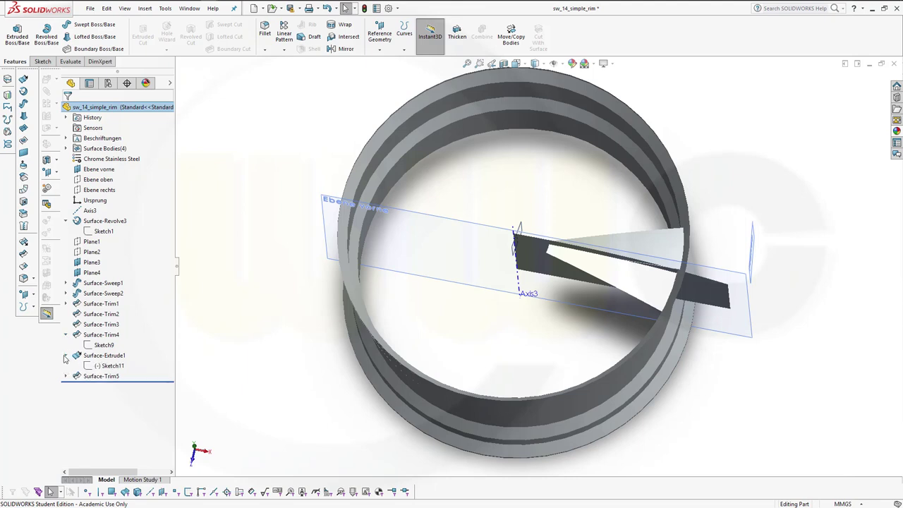
click(66, 376)
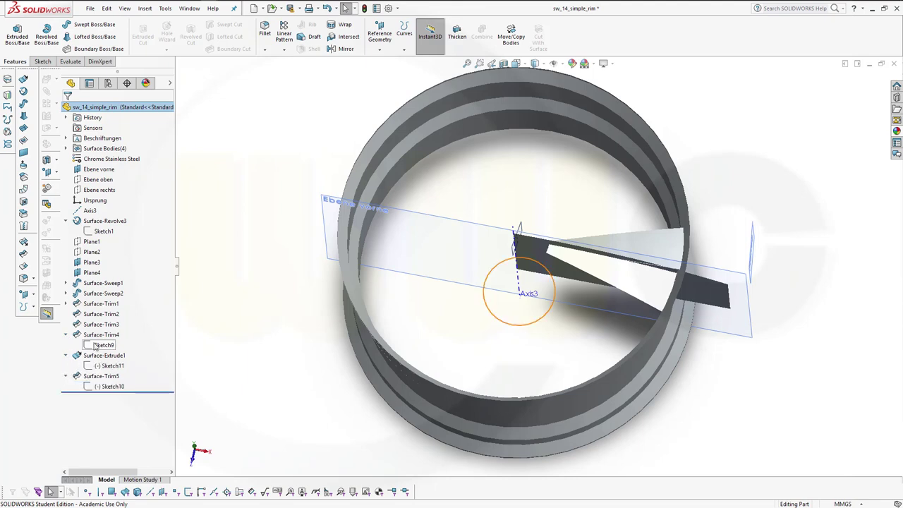
click(95, 345)
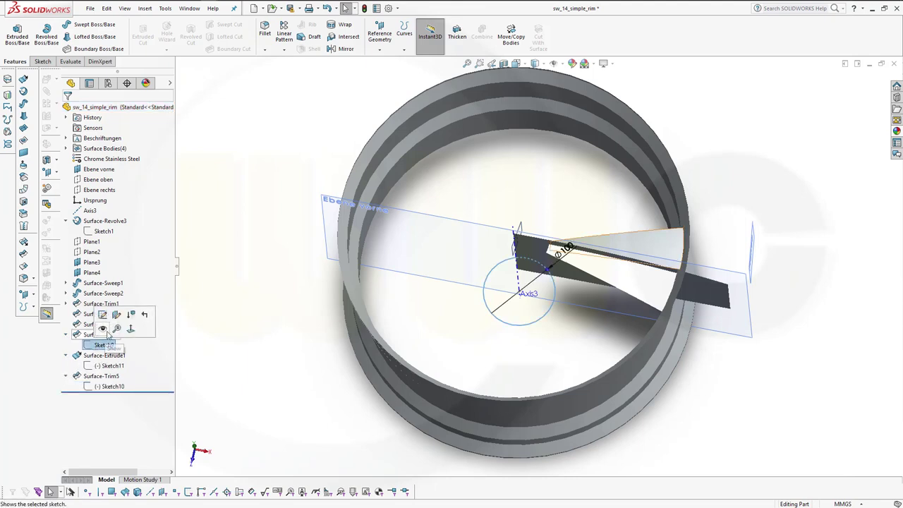
click(103, 330)
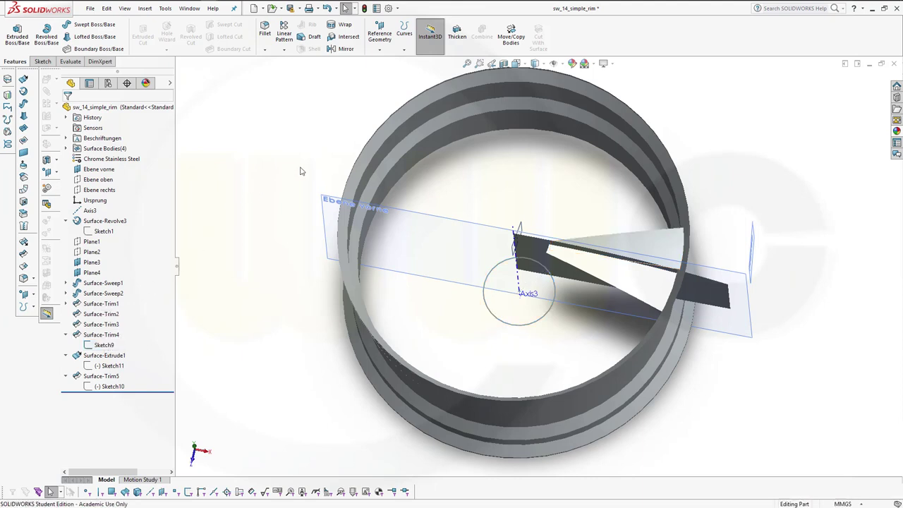
Step: Trim away the spoke piece inside the Sketch9 circle near the axis
middle_drag(308, 169, 538, 313)
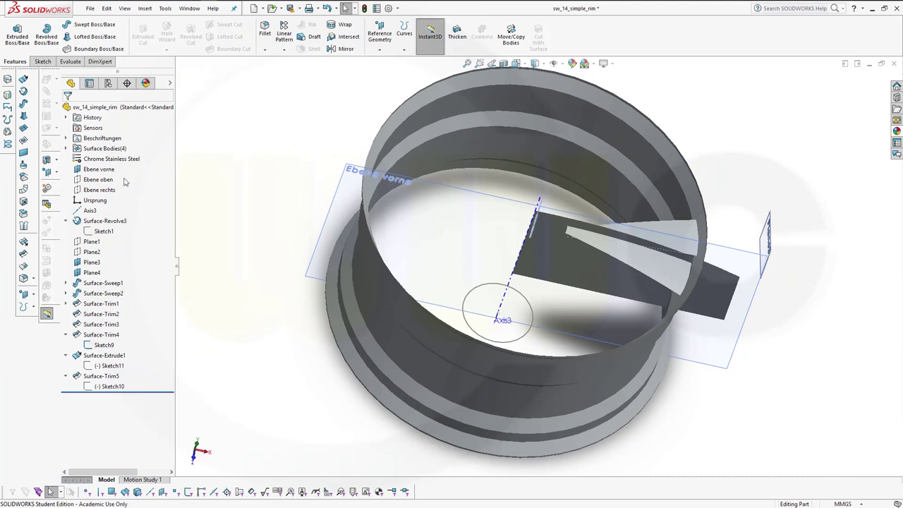
click(25, 251)
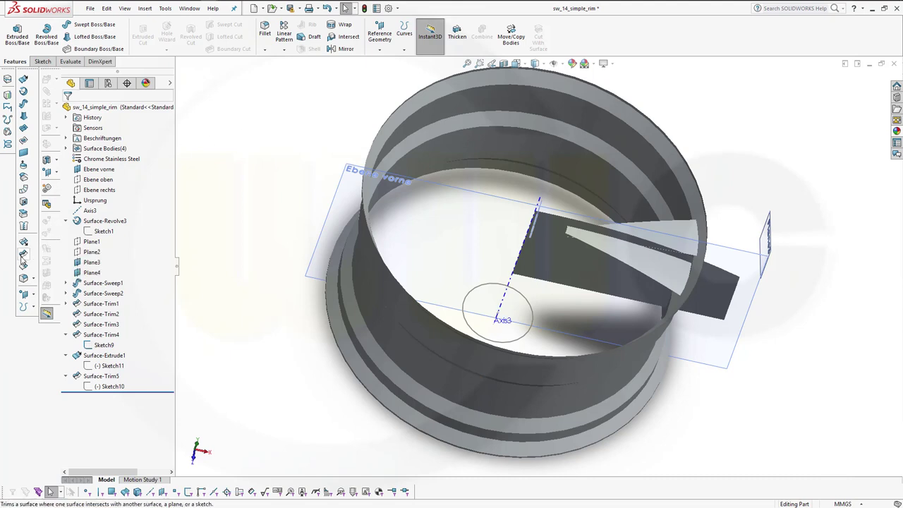
click(521, 342)
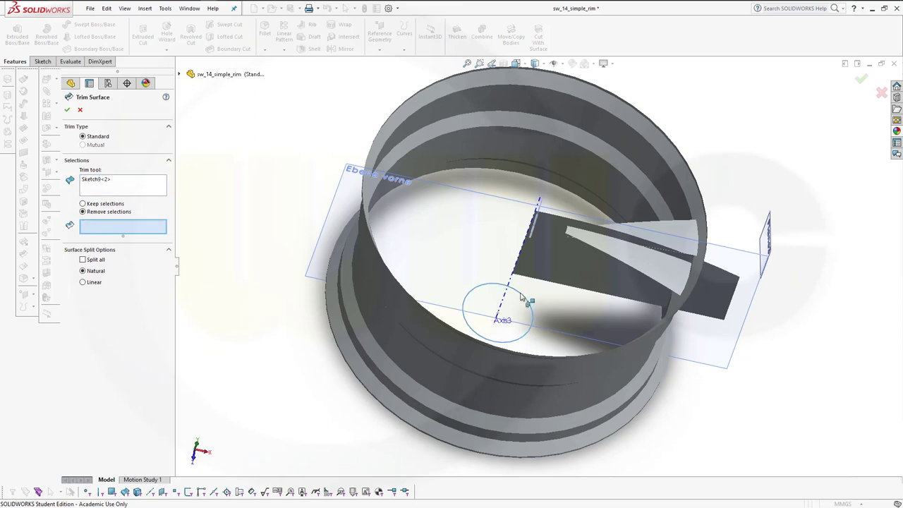
click(538, 247)
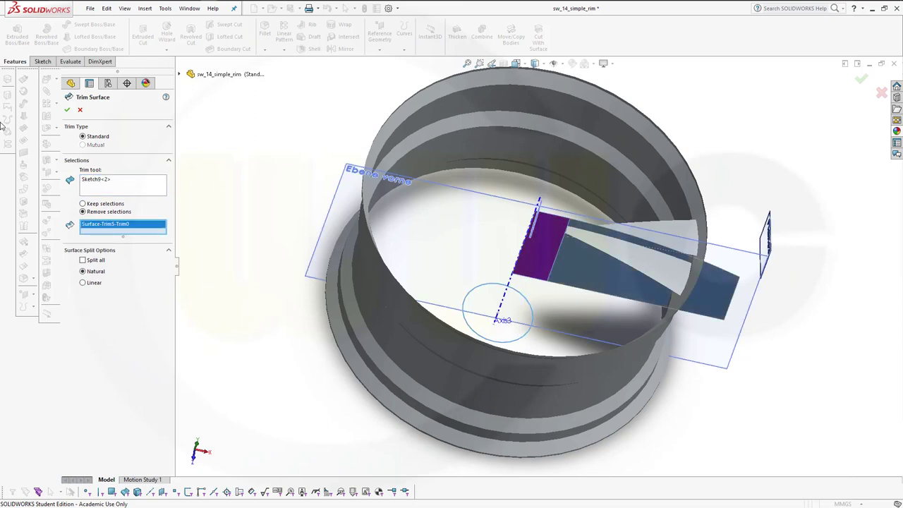
click(67, 110)
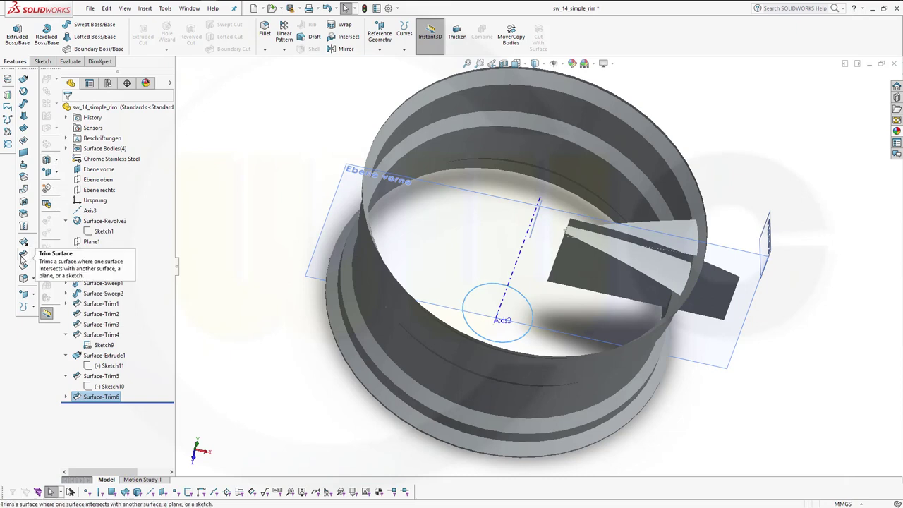
click(23, 257)
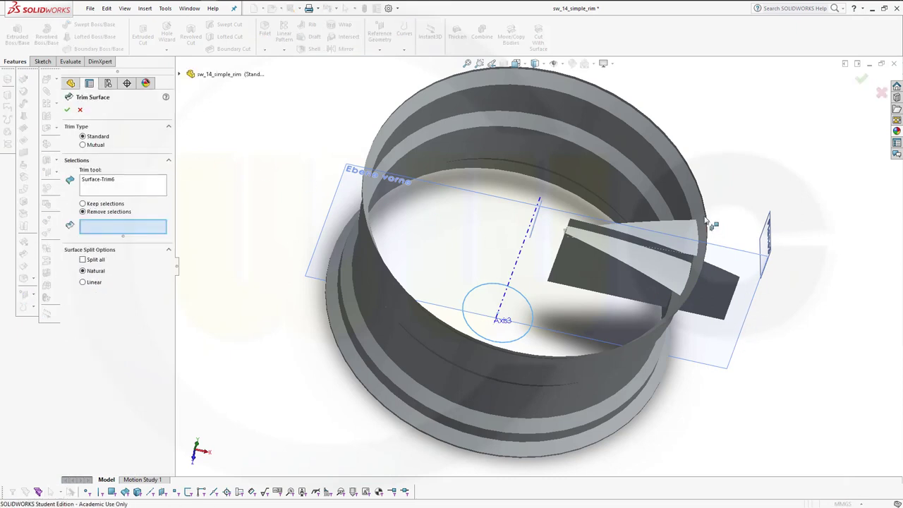
click(125, 183)
right_click(125, 182)
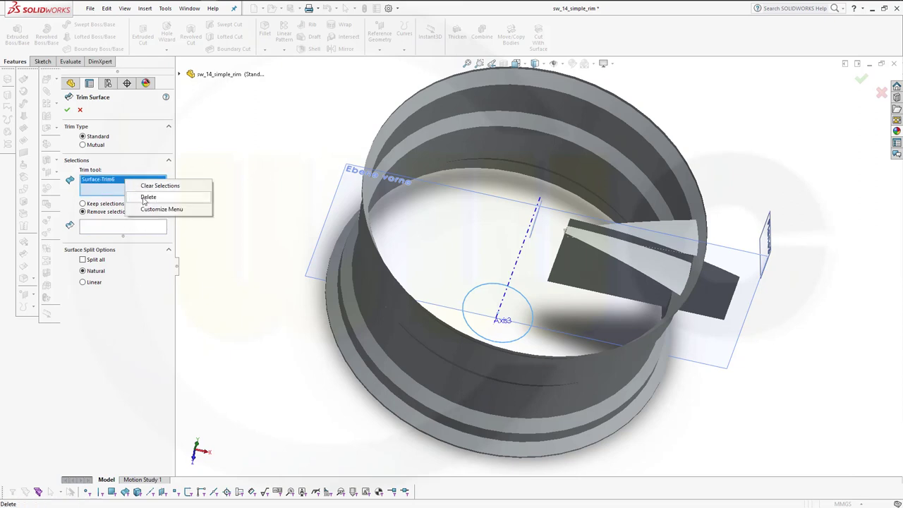
click(144, 198)
click(682, 179)
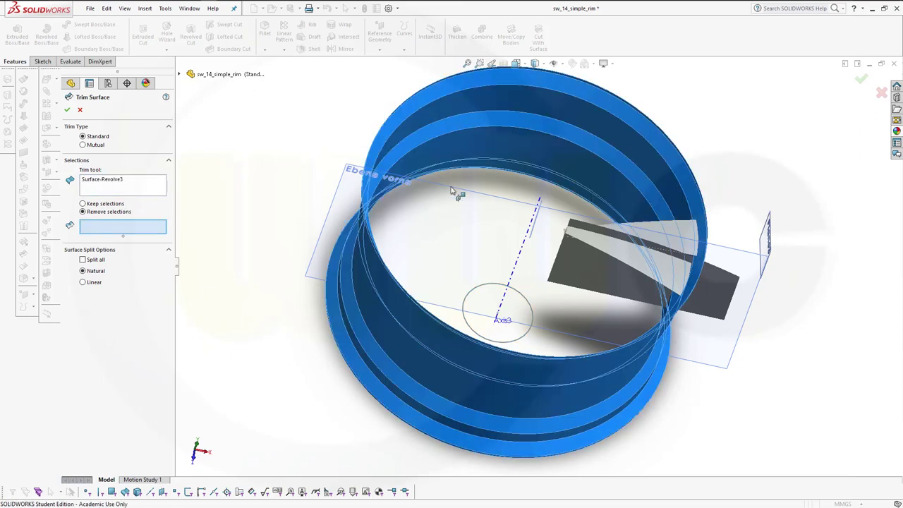
click(717, 286)
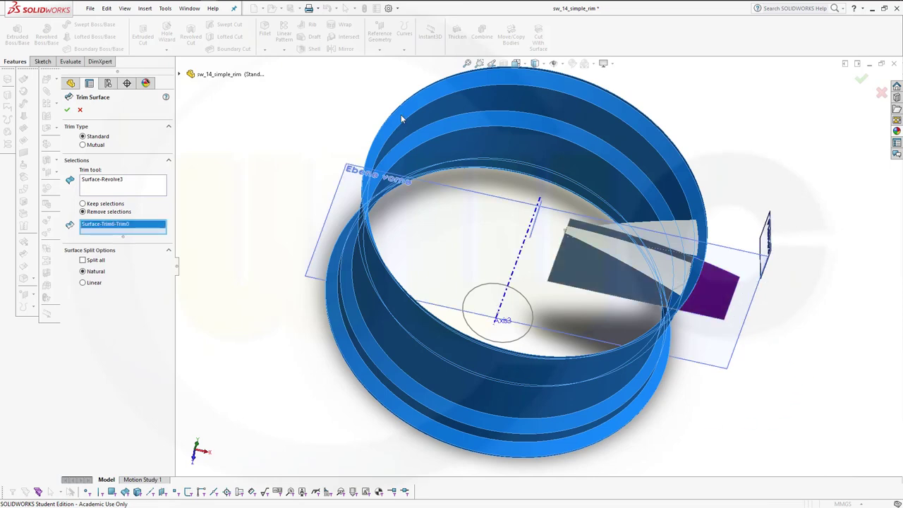
click(68, 110)
middle_drag(782, 382, 794, 313)
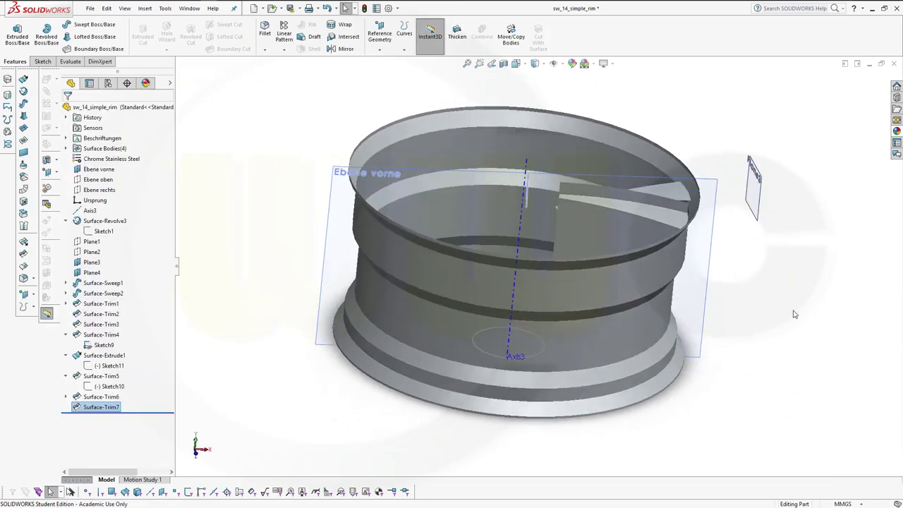
right_click(102, 223)
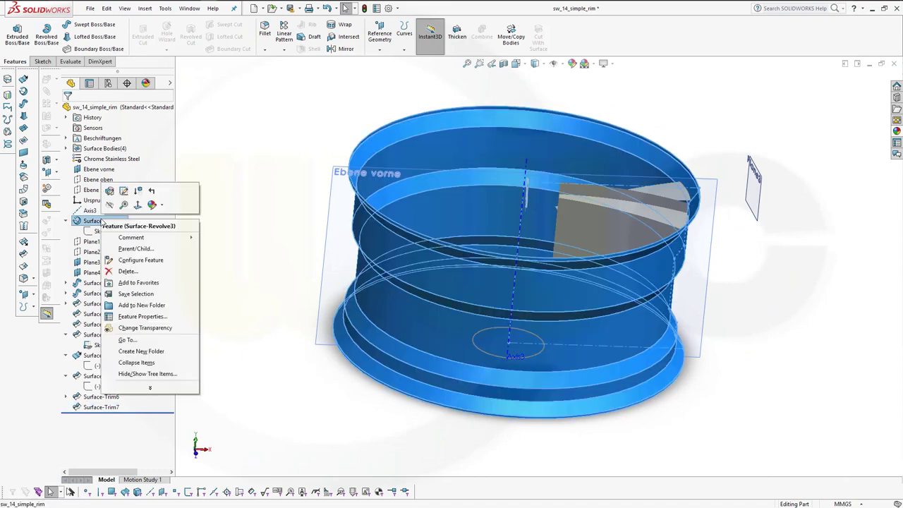
click(110, 205)
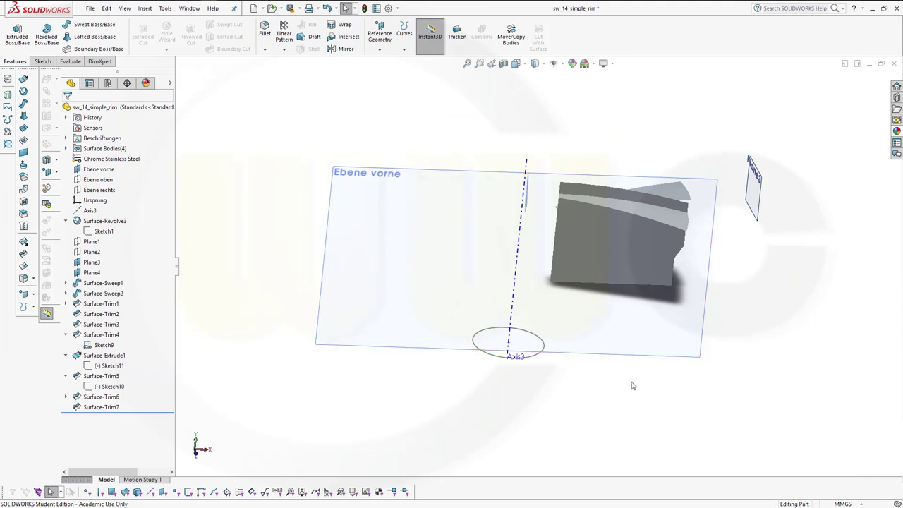
mouse_move(653, 339)
middle_down()
mouse_move(715, 369)
mouse_move(689, 369)
mouse_move(670, 355)
middle_up()
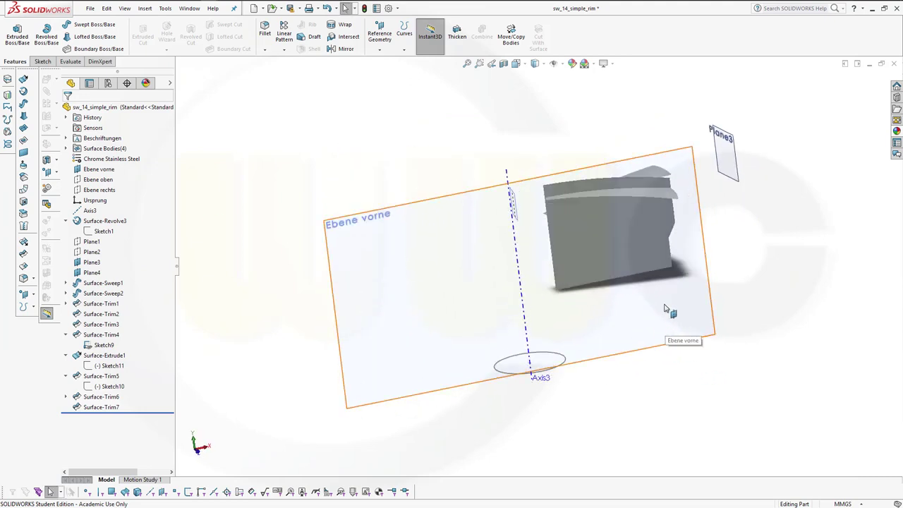
middle_drag(392, 158, 365, 159)
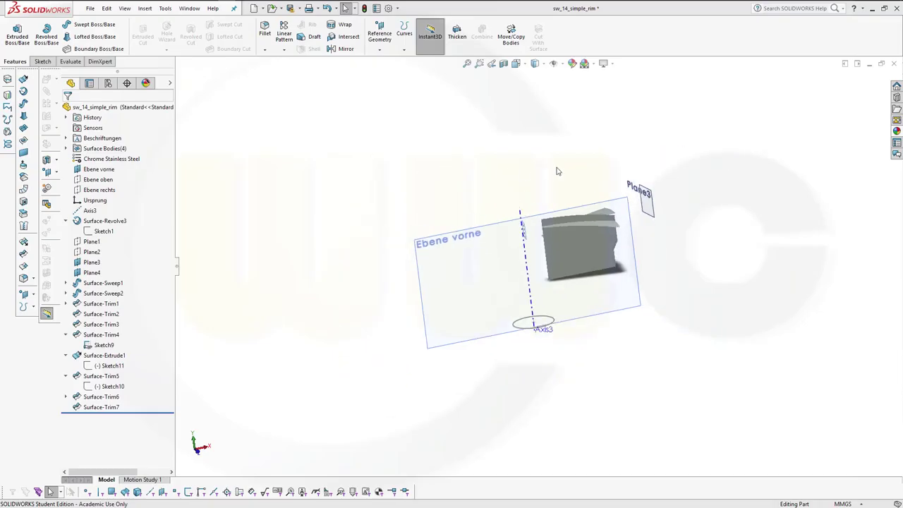
mouse_move(554, 167)
middle_down()
mouse_move(628, 390)
mouse_move(460, 240)
middle_up()
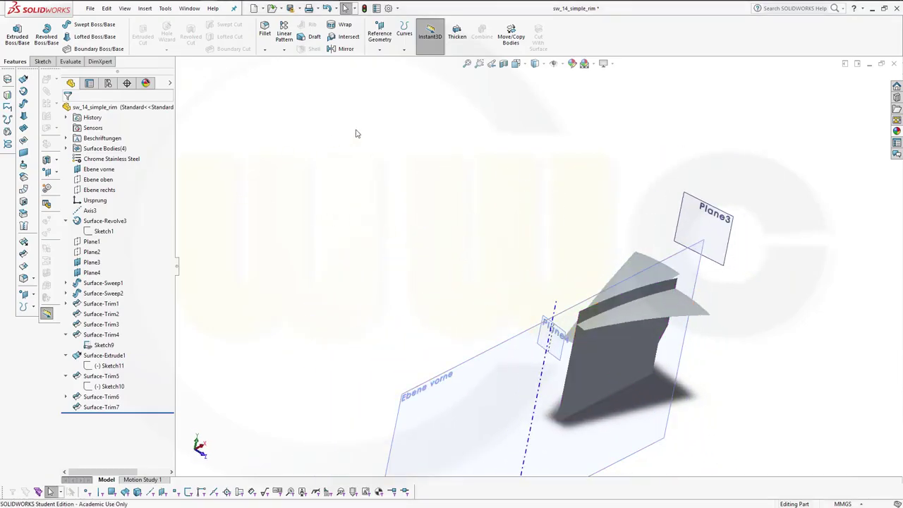
Step: Thicken the first Surface-Trim4 face into a 5 mm solid, flipping the thicken direction
click(457, 35)
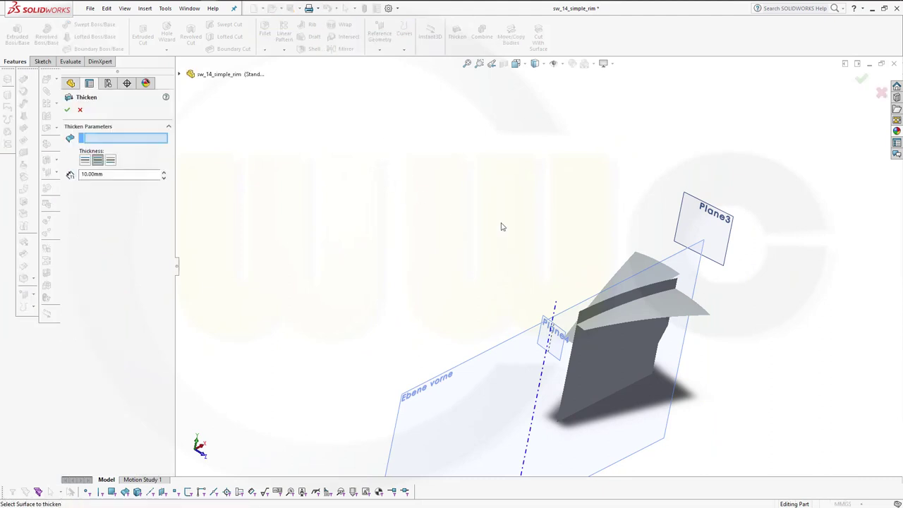
click(636, 269)
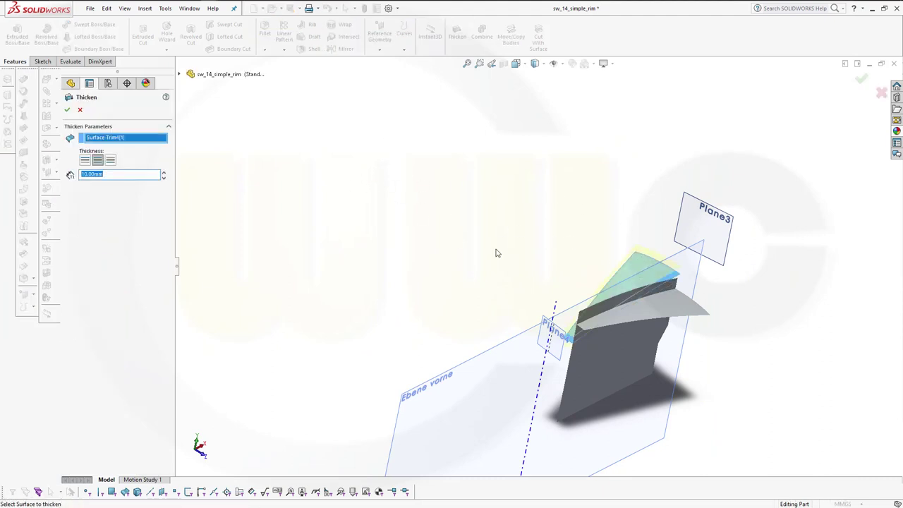
mouse_move(496, 252)
middle_down()
mouse_move(526, 210)
mouse_move(552, 206)
middle_up()
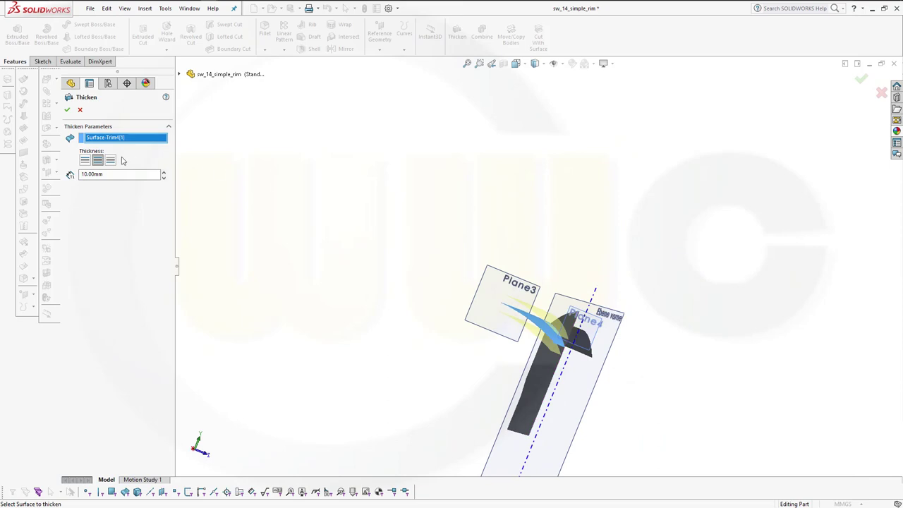
click(82, 174)
text(5)
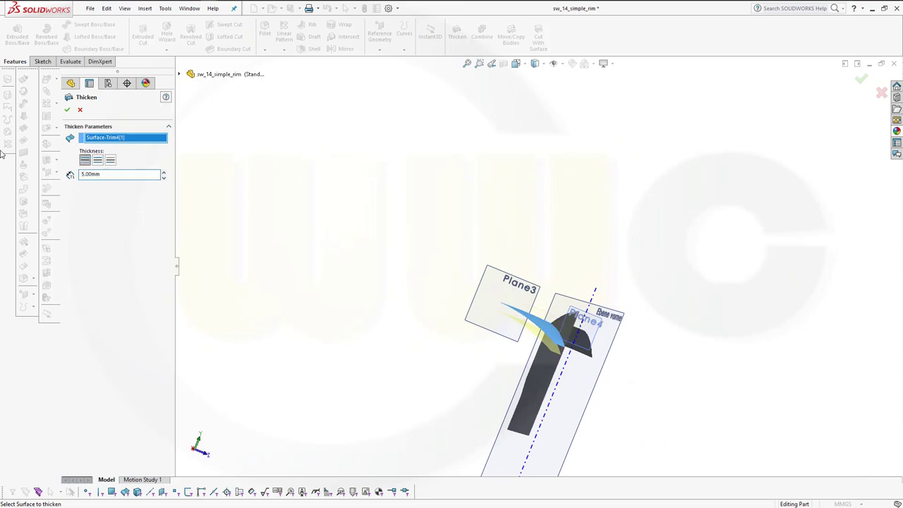
click(111, 161)
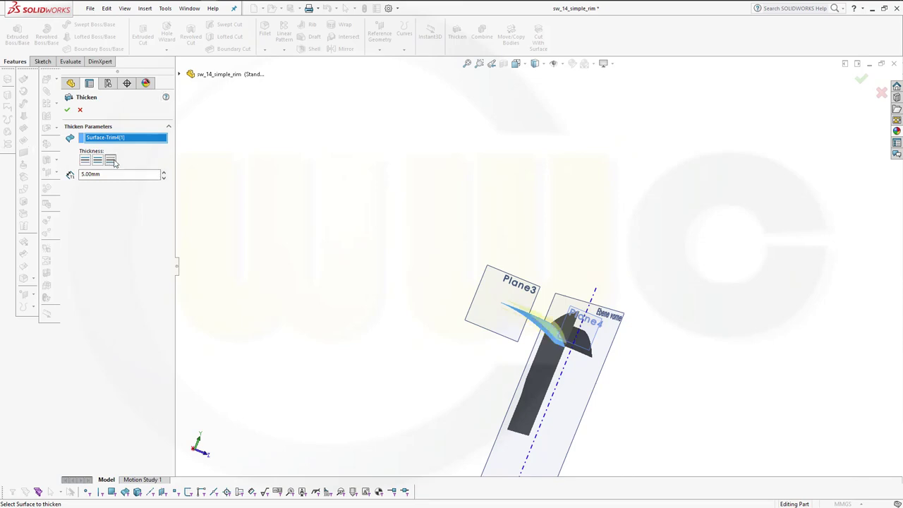
click(67, 111)
middle_drag(480, 300, 395, 305)
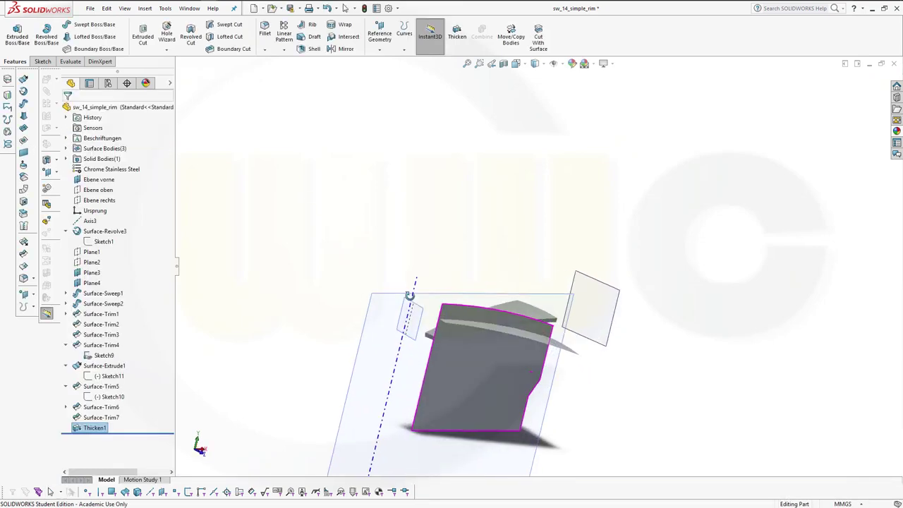
Step: Thicken the second Surface-Trim4 face into a separate 5 mm solid with Merge result unchecked
click(456, 32)
click(81, 189)
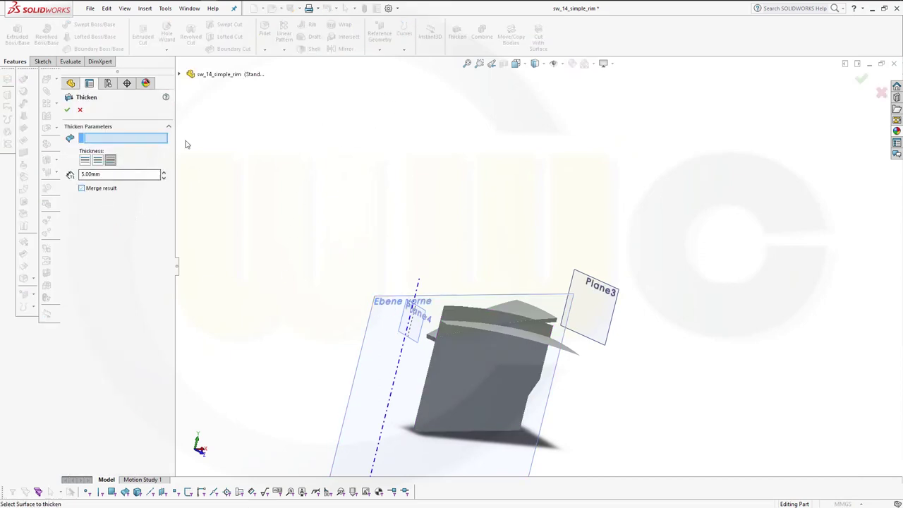
click(536, 344)
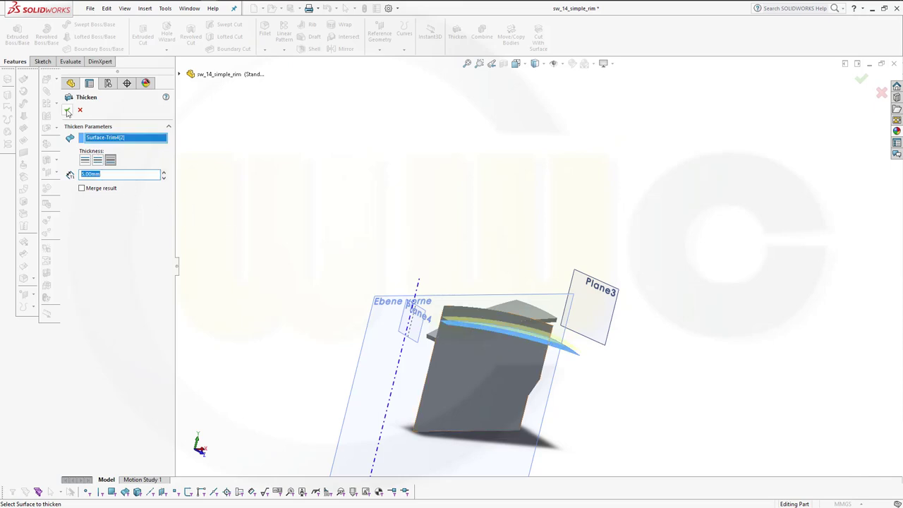
click(67, 112)
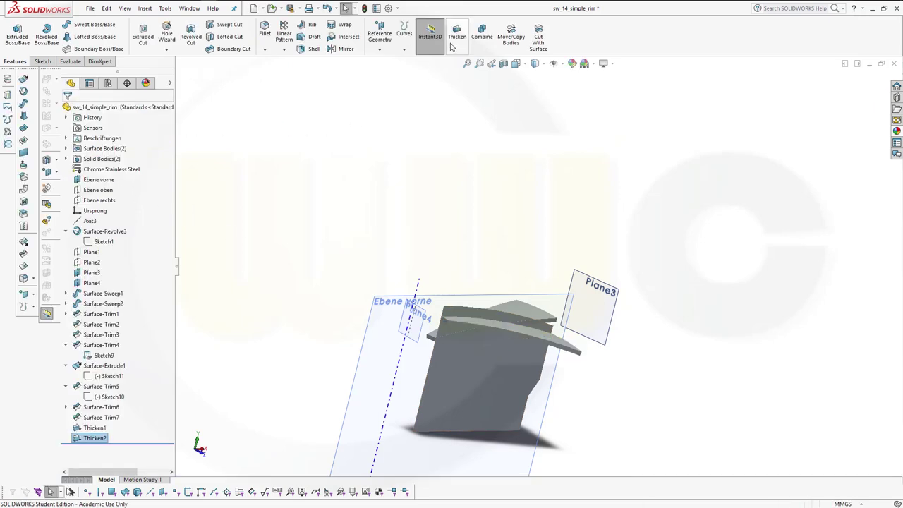
Step: Thicken the Surface-Trim7 wall 5 mm to both sides as a separate, unmerged body
click(456, 34)
click(445, 397)
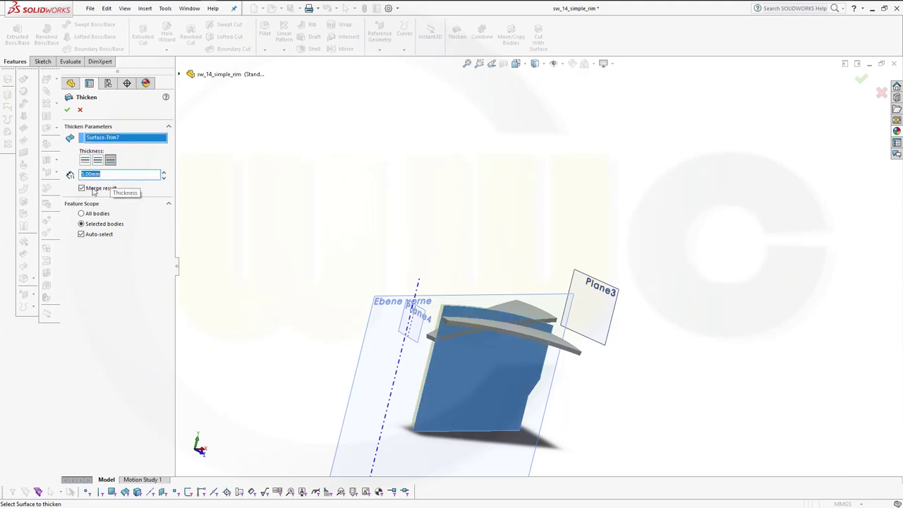
click(82, 188)
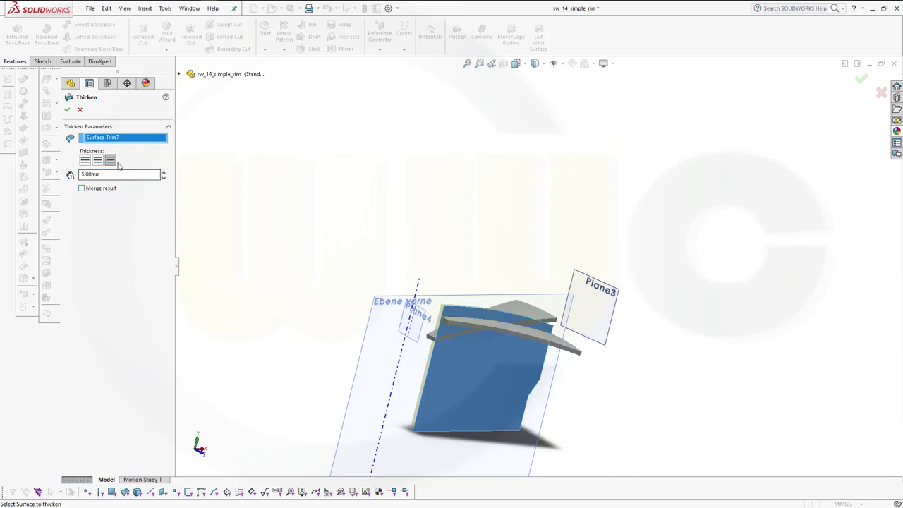
click(98, 161)
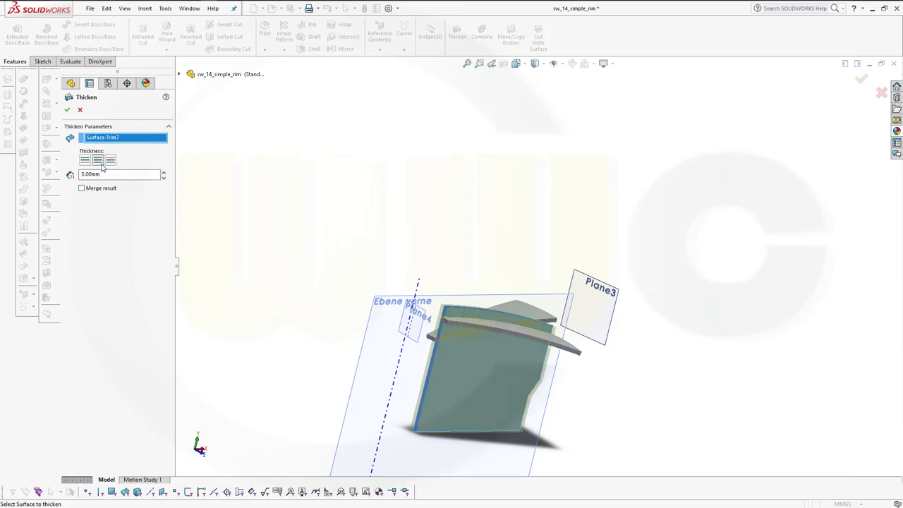
middle_drag(240, 275, 276, 357)
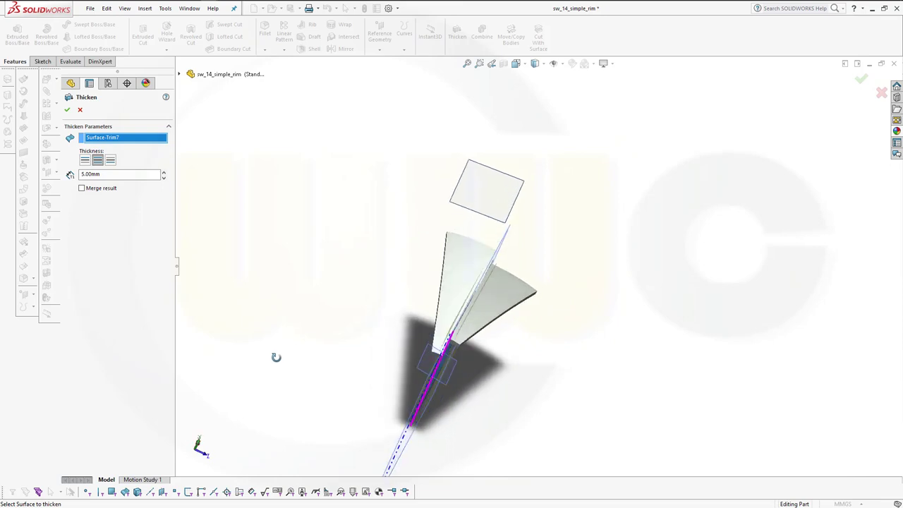
click(67, 111)
mouse_move(586, 403)
middle_down()
mouse_move(498, 325)
mouse_move(514, 324)
middle_up()
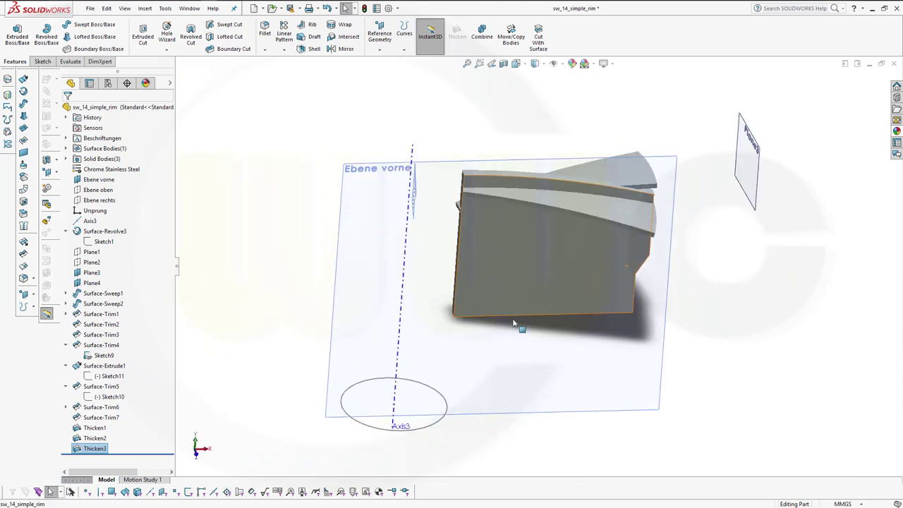
Step: Drag the rollback bar above Thicken1 so only the four surface bodies show
scroll(558, 166, down, 2)
scroll(564, 189, down, 2)
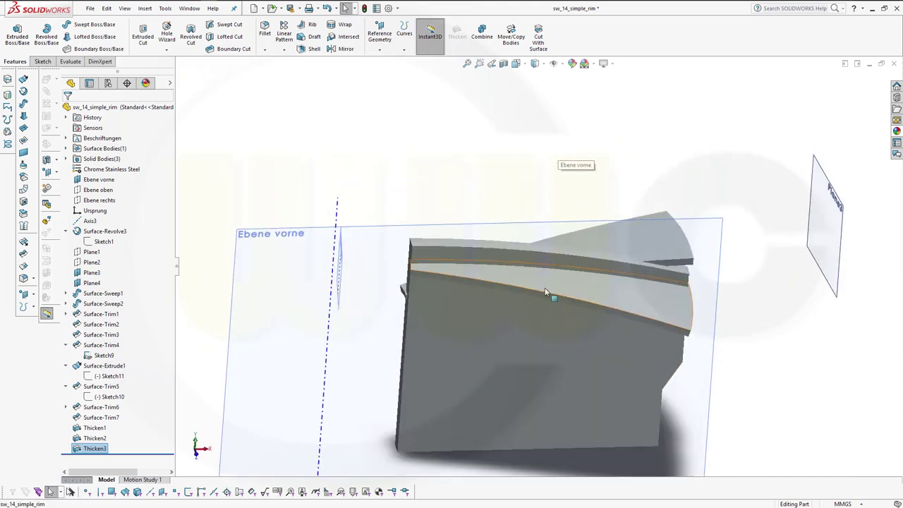
mouse_move(550, 294)
middle_down()
mouse_move(538, 391)
mouse_move(559, 318)
mouse_move(548, 285)
mouse_move(559, 301)
middle_up()
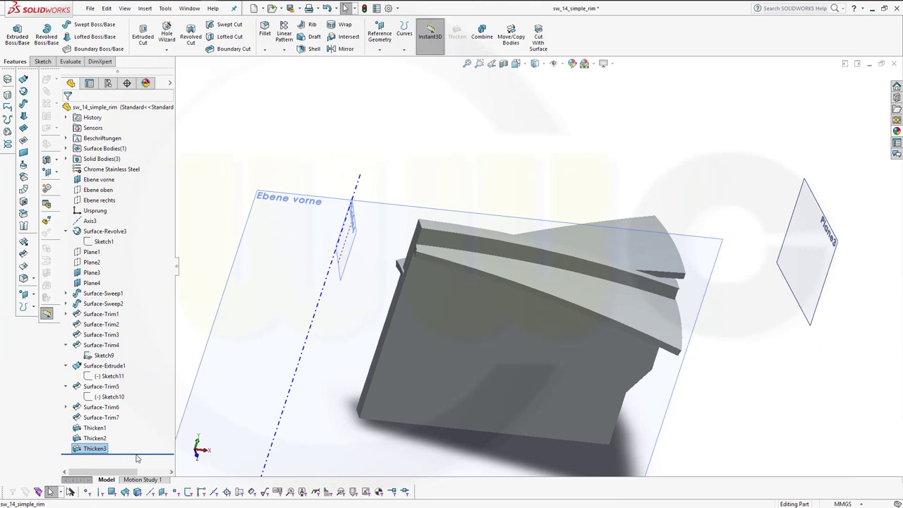
drag(140, 452, 142, 422)
middle_drag(373, 268, 356, 381)
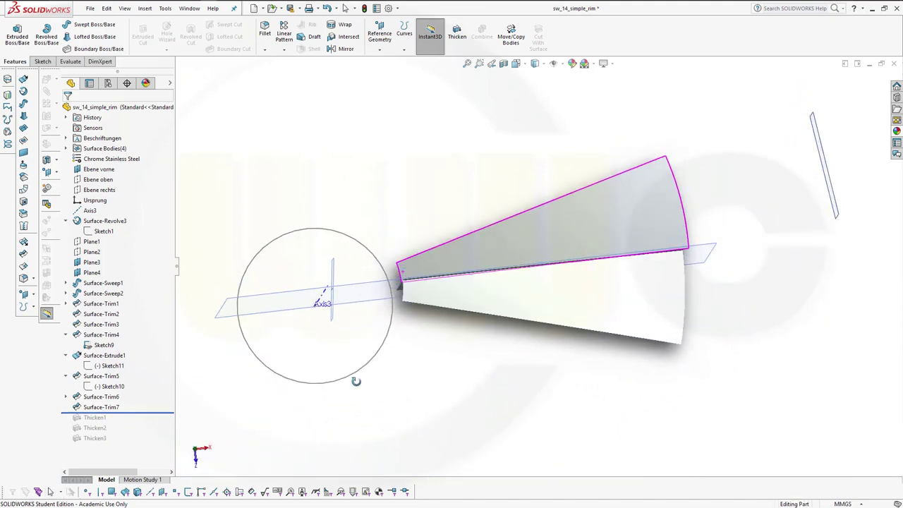
Step: Start a new sketch on the Ebene oben plane and view it Normal To from the top
middle_drag(356, 380, 355, 381)
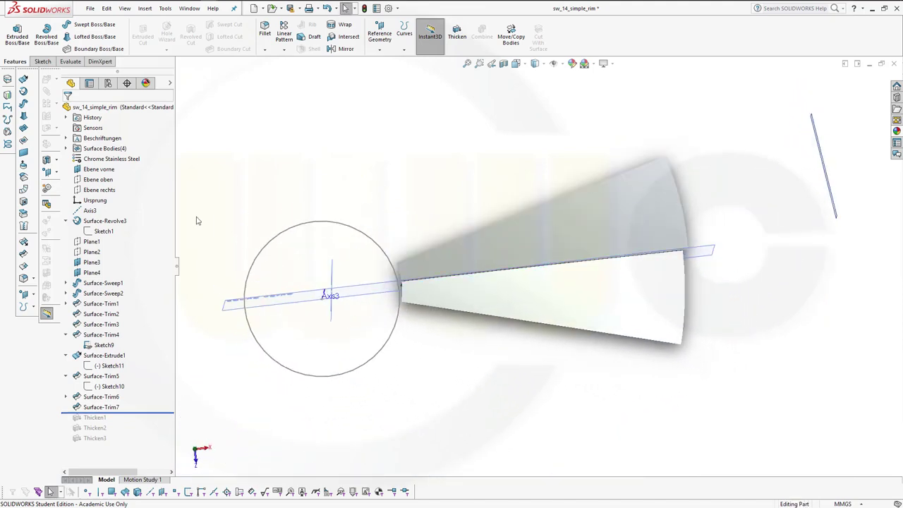
click(105, 181)
right_click(104, 181)
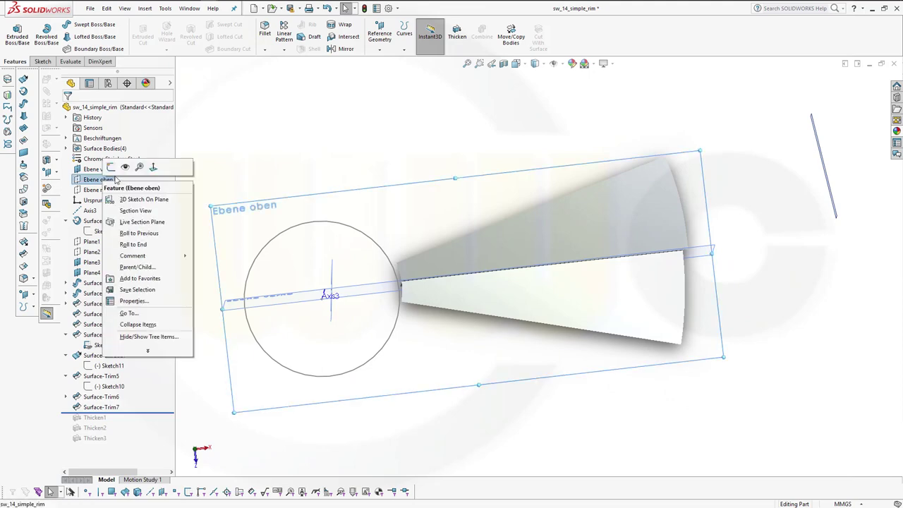
click(112, 167)
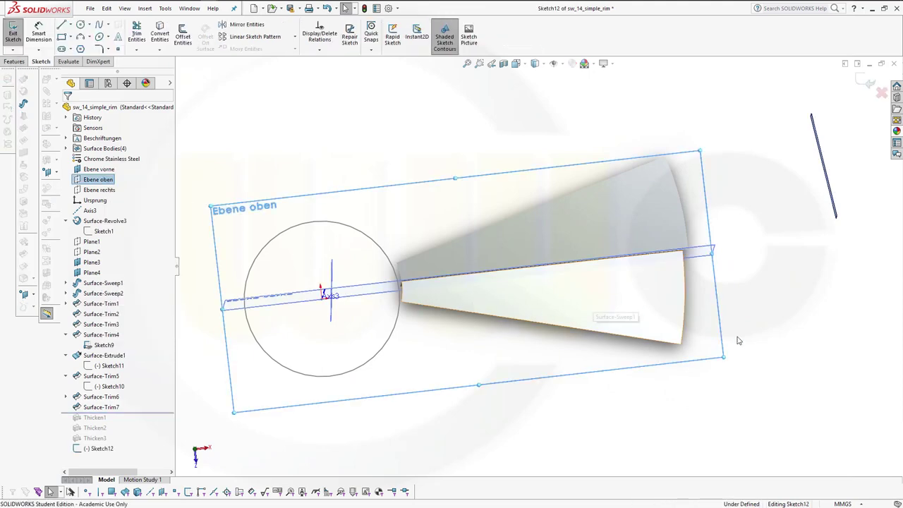
key(space)
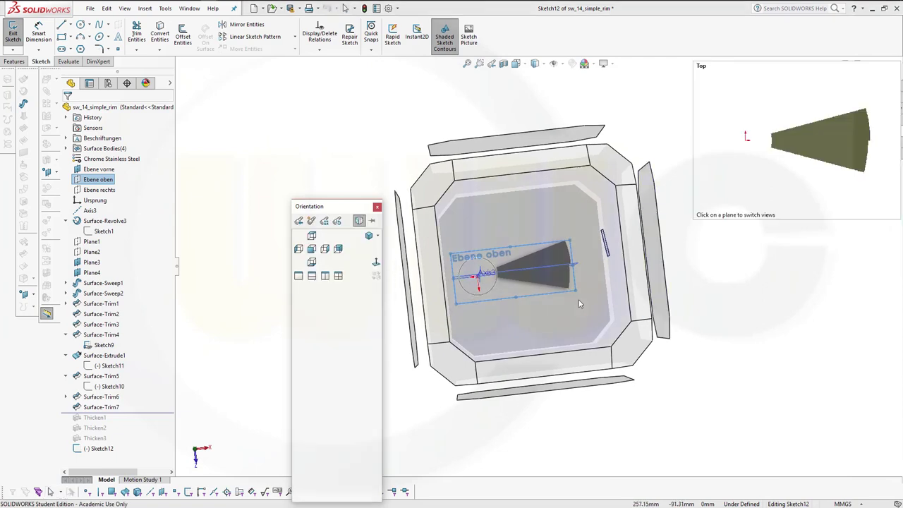
click(579, 302)
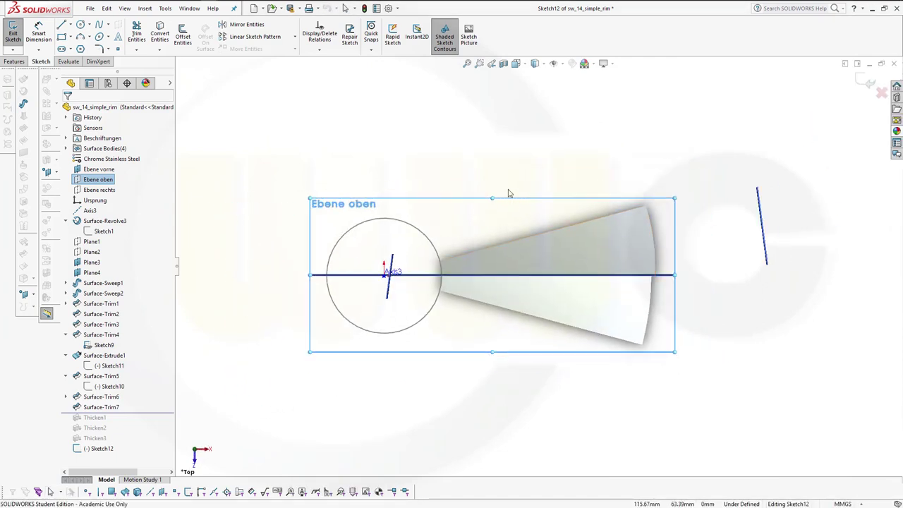
click(487, 155)
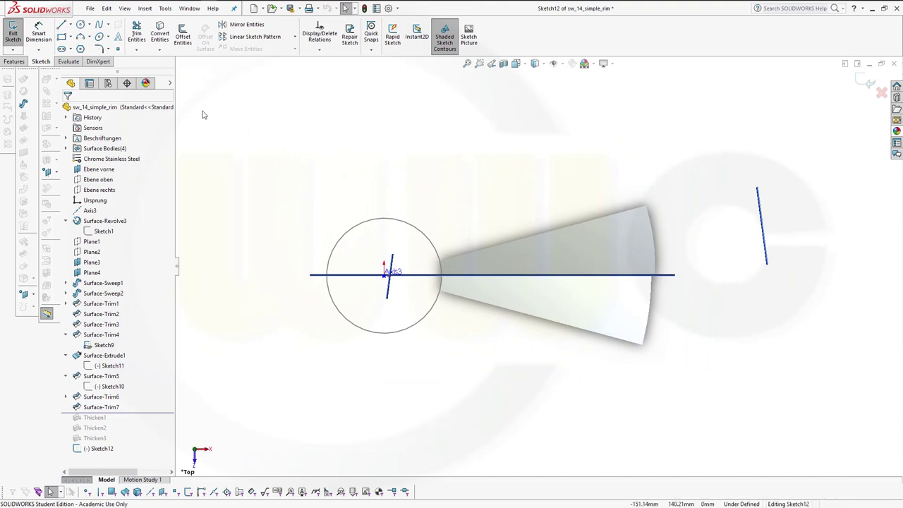
click(80, 26)
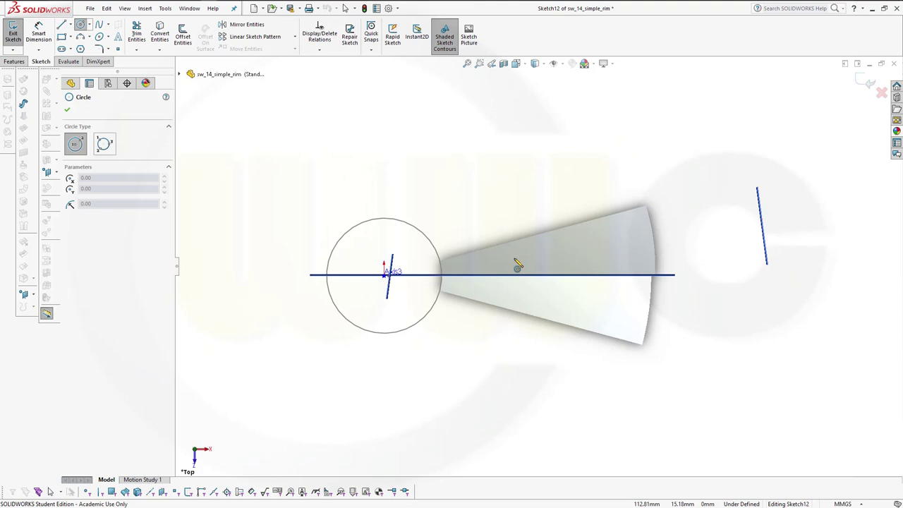
Step: Draw a small circle, about 6.43 mm across, on the spoke surface
click(514, 258)
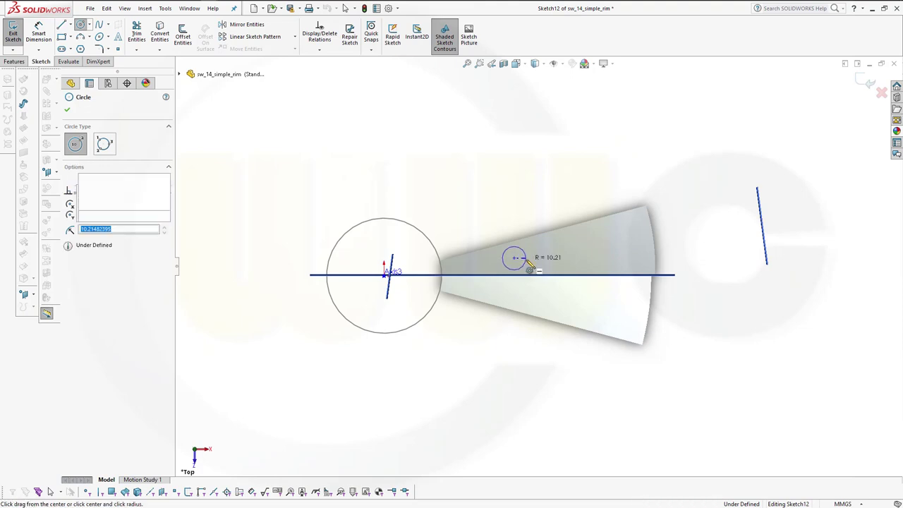
click(527, 262)
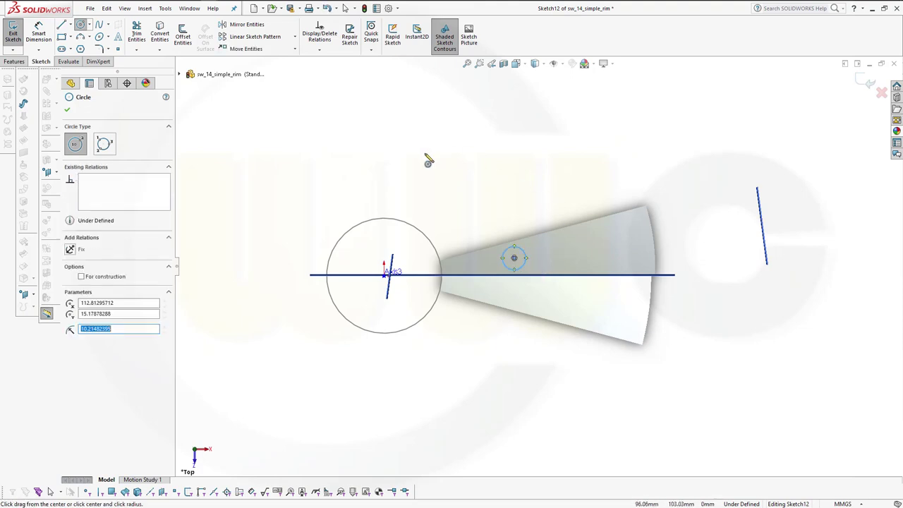
click(179, 74)
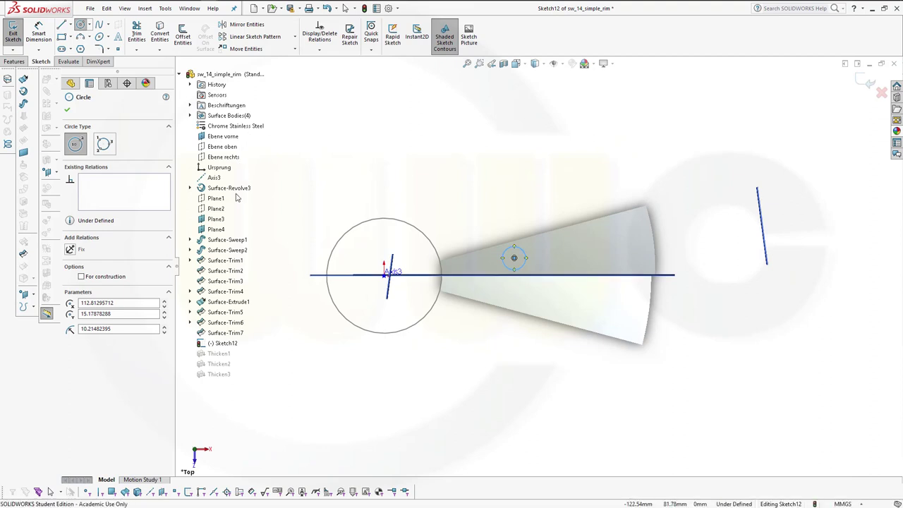
click(216, 199)
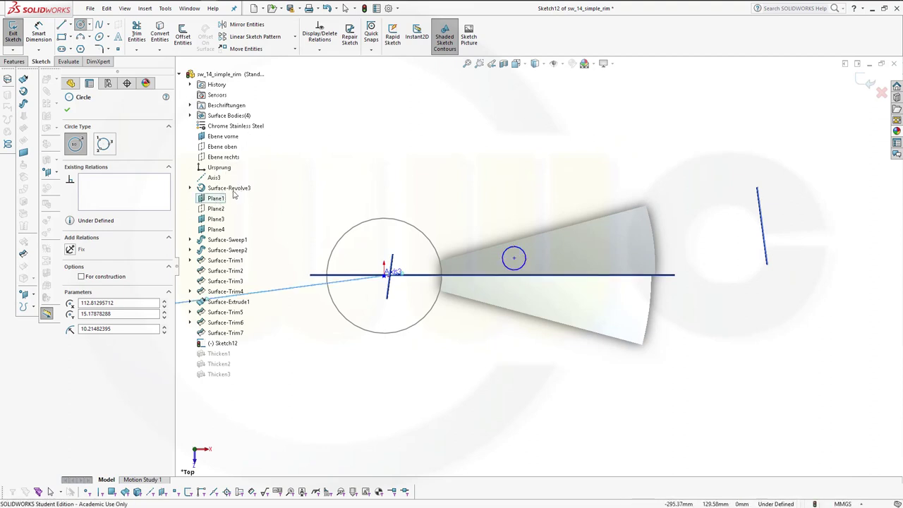
click(216, 210)
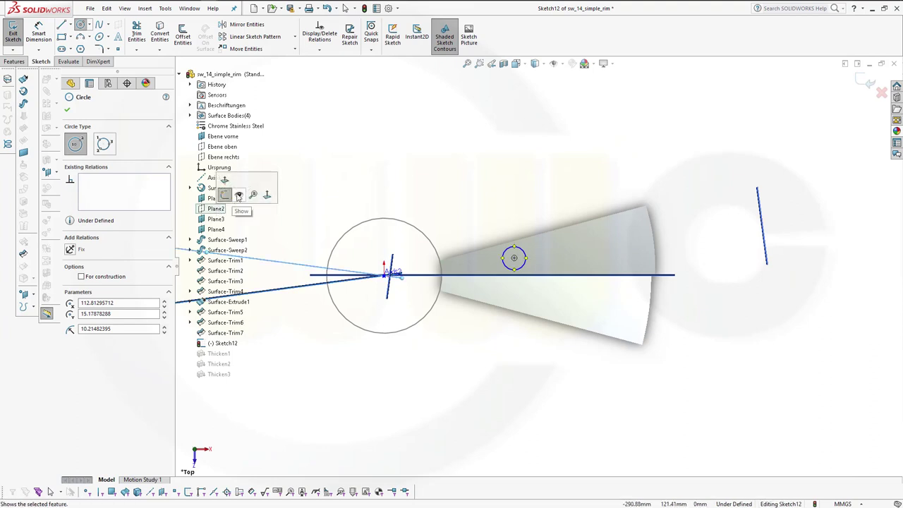
click(366, 167)
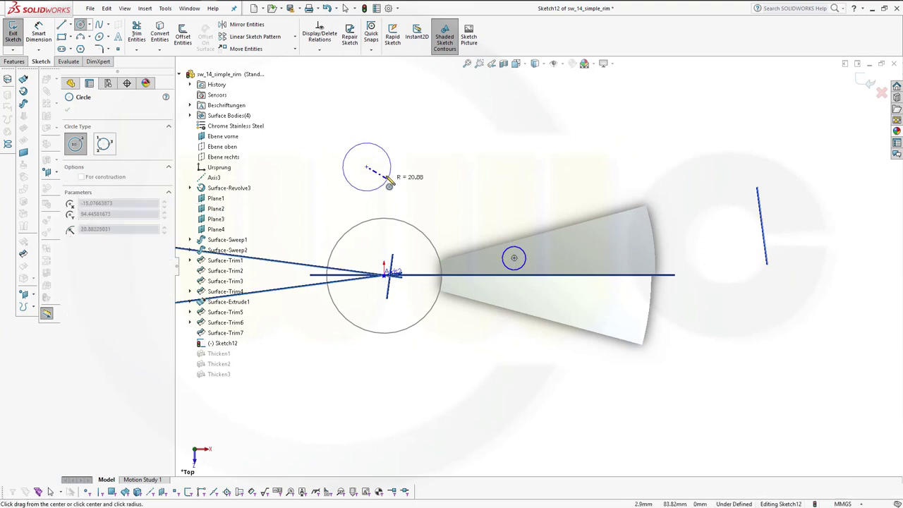
key(Escape)
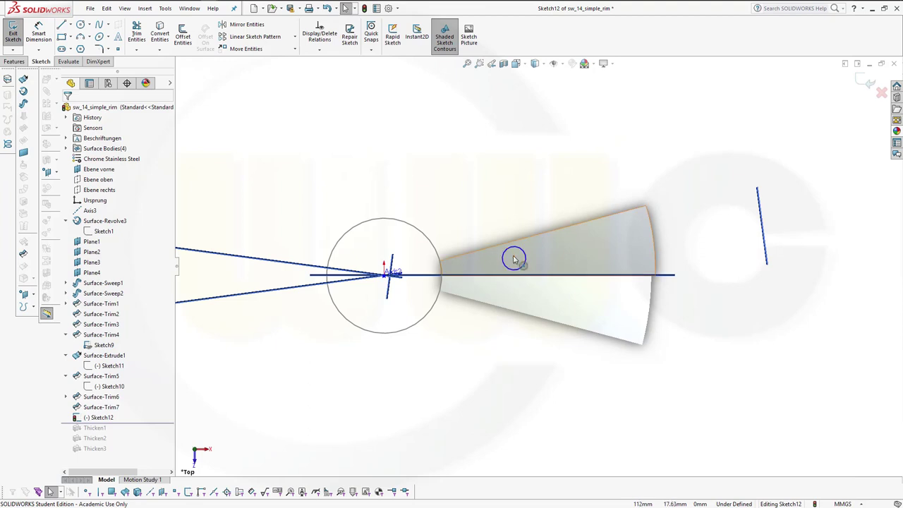
click(515, 259)
key(Escape)
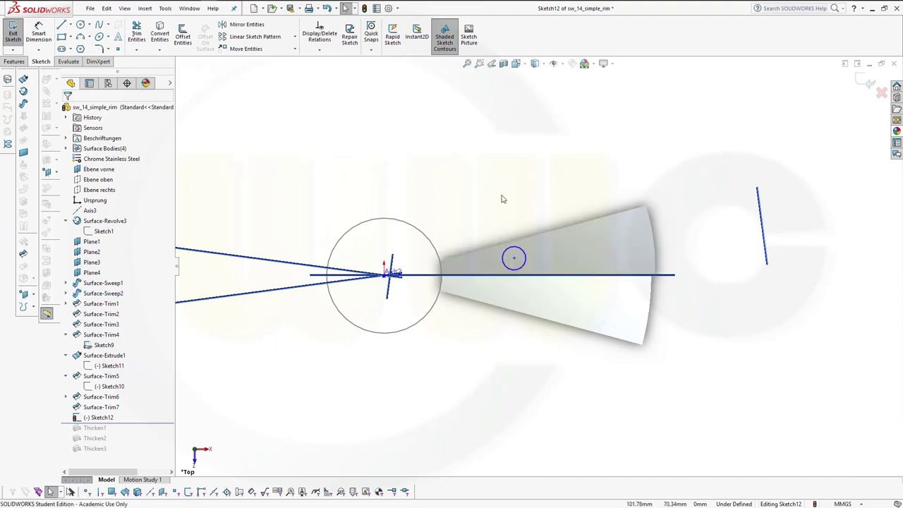
Step: Make the small circle's centre point coincident with Plane1
click(515, 259)
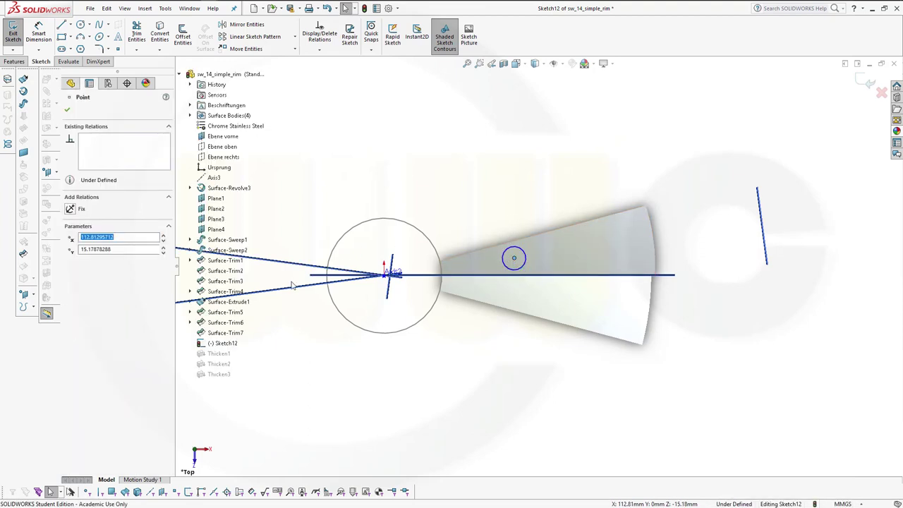
ctrl+click(287, 289)
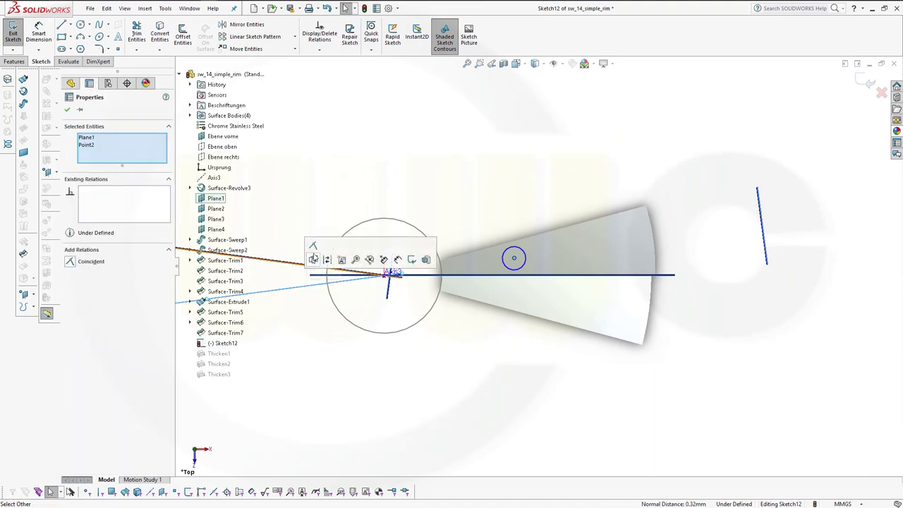
click(313, 246)
click(569, 177)
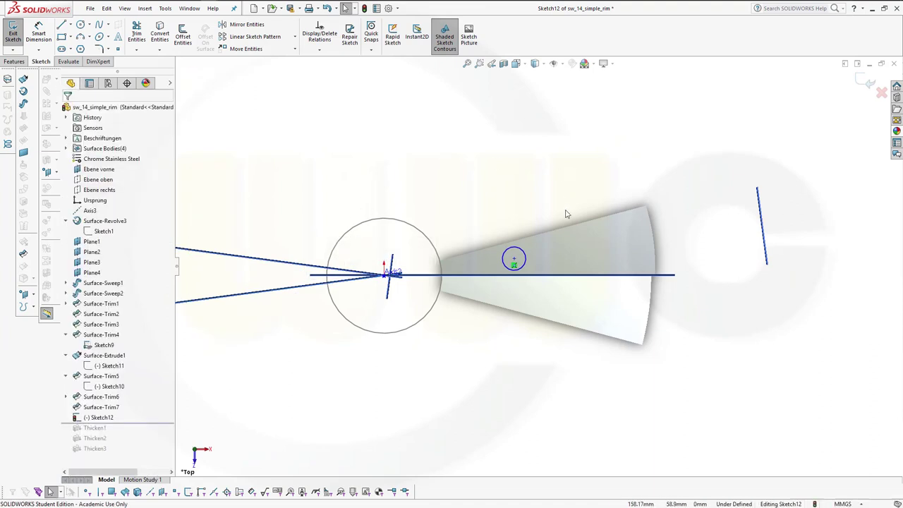
scroll(522, 254, up, 1)
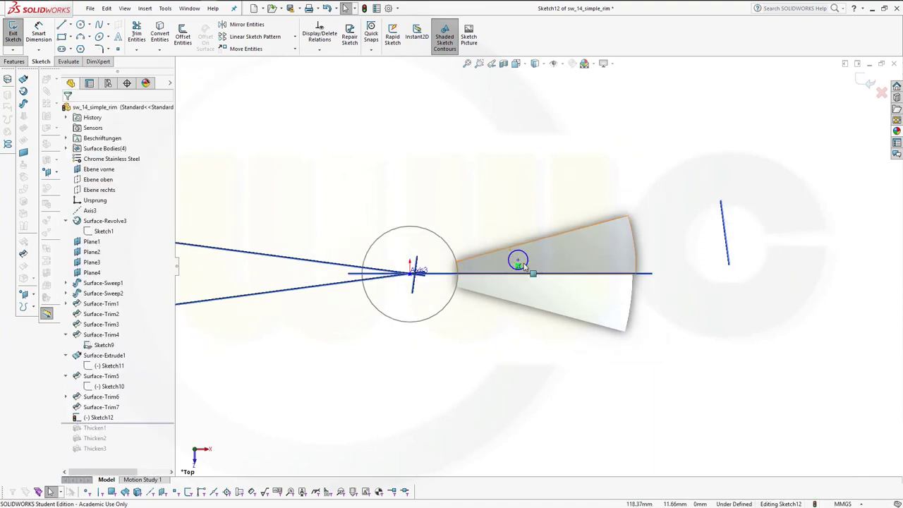
scroll(542, 273, down, 1)
scroll(525, 204, down, 1)
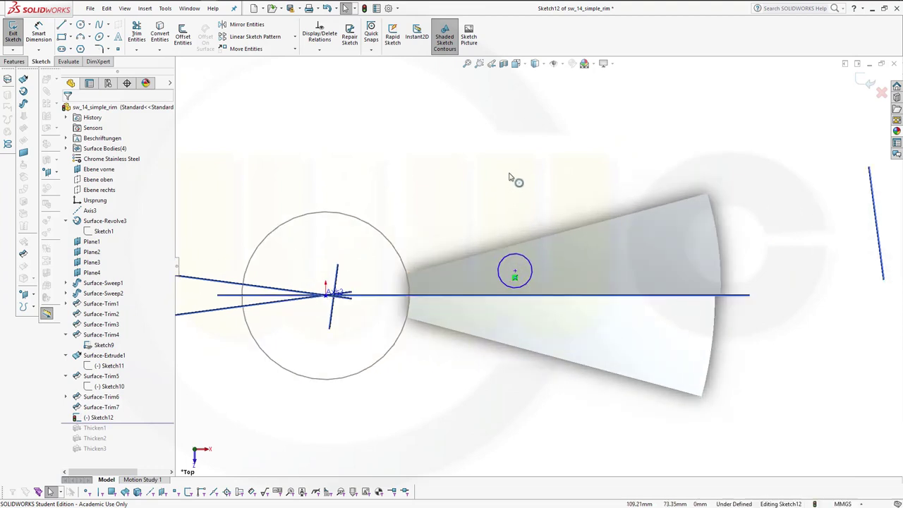
click(530, 268)
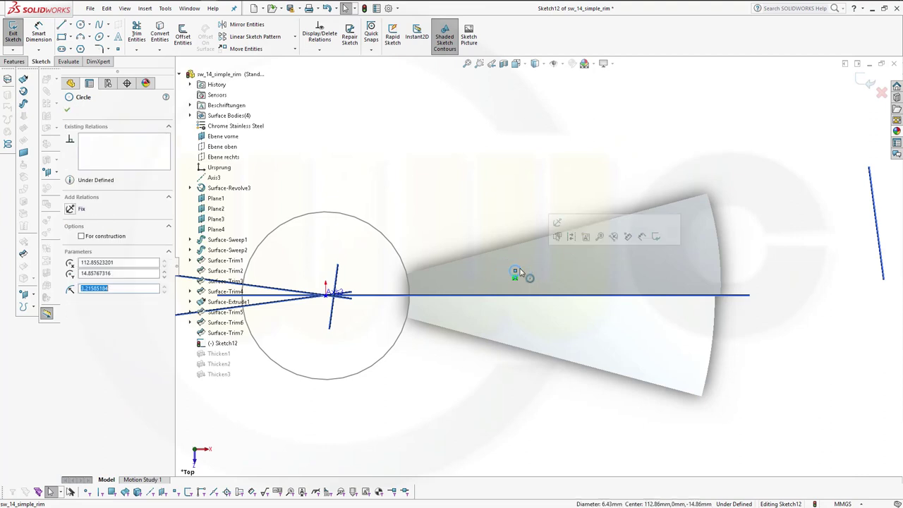
click(520, 212)
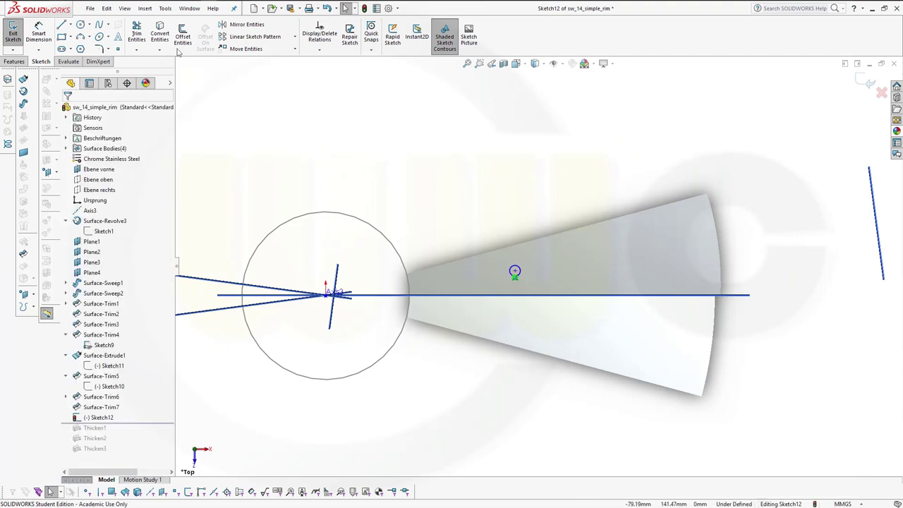
Step: Dimension the small circle at 10 mm, change it to 15 mm, and slide it toward the hub
click(38, 35)
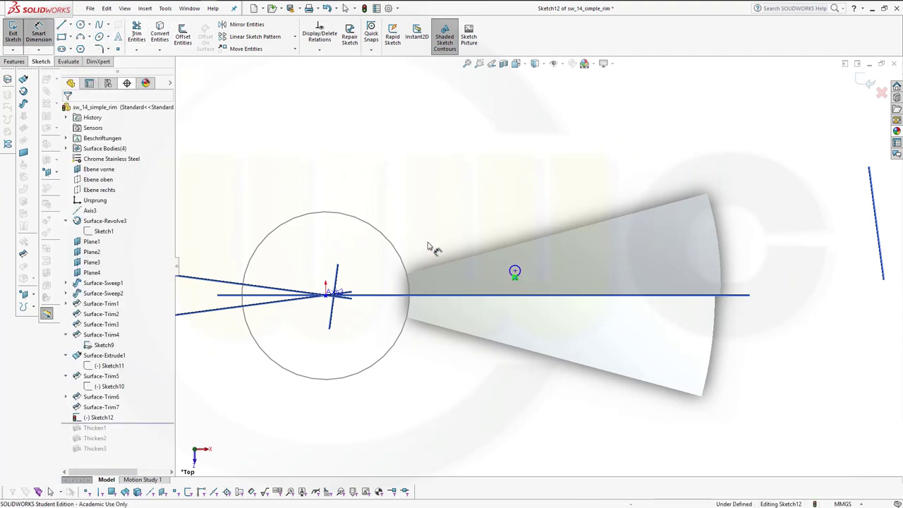
click(522, 277)
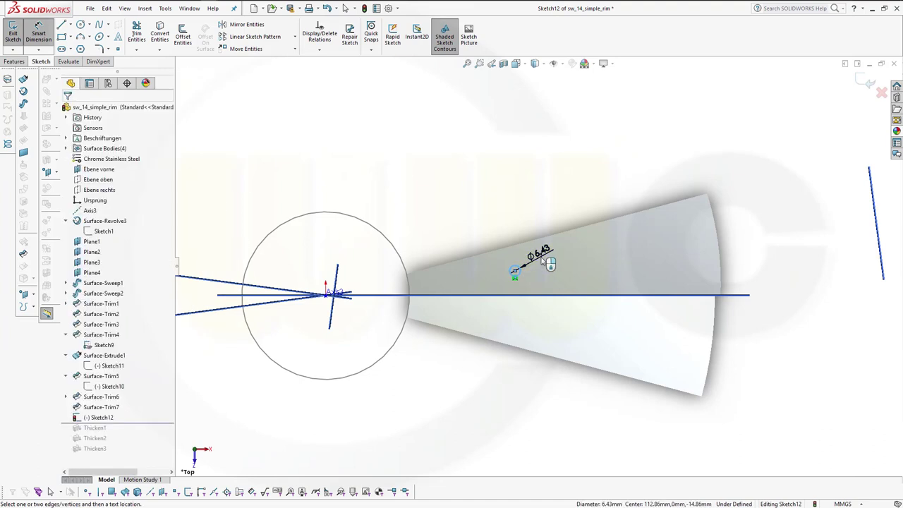
click(573, 263)
text(10)
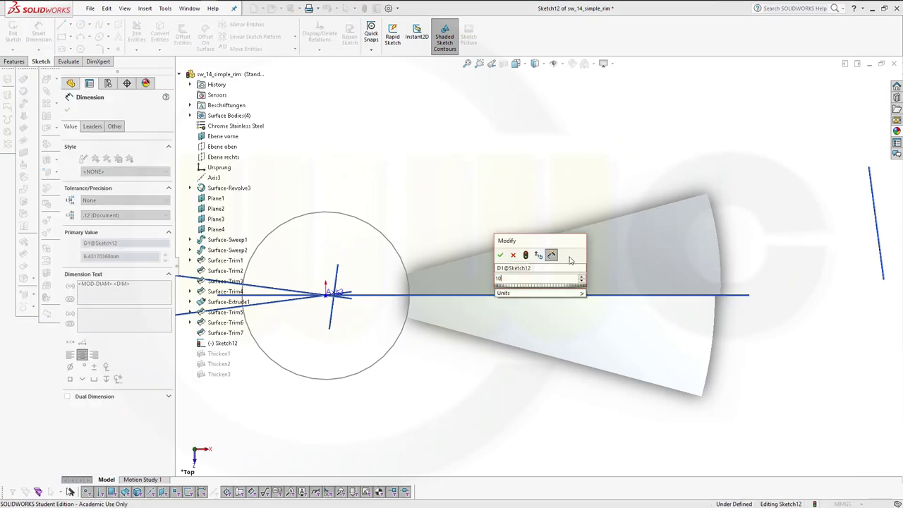
key(Return)
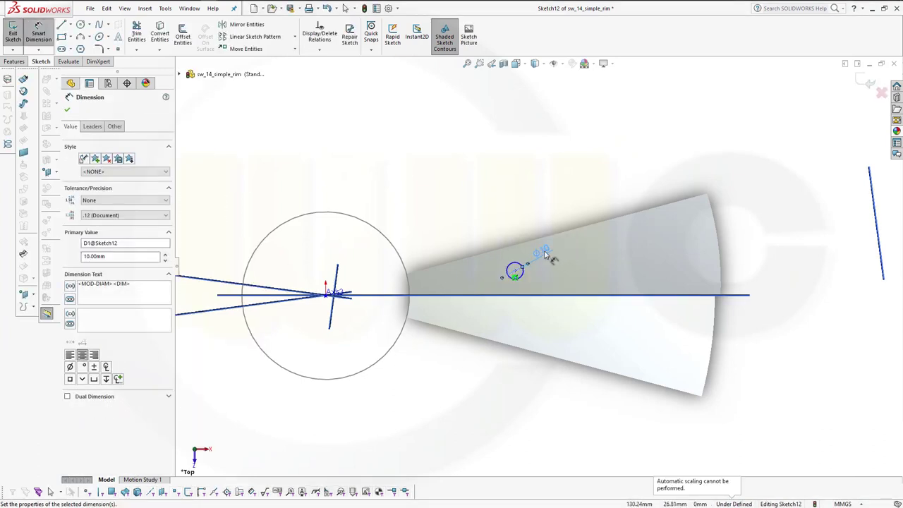
double_click(545, 256)
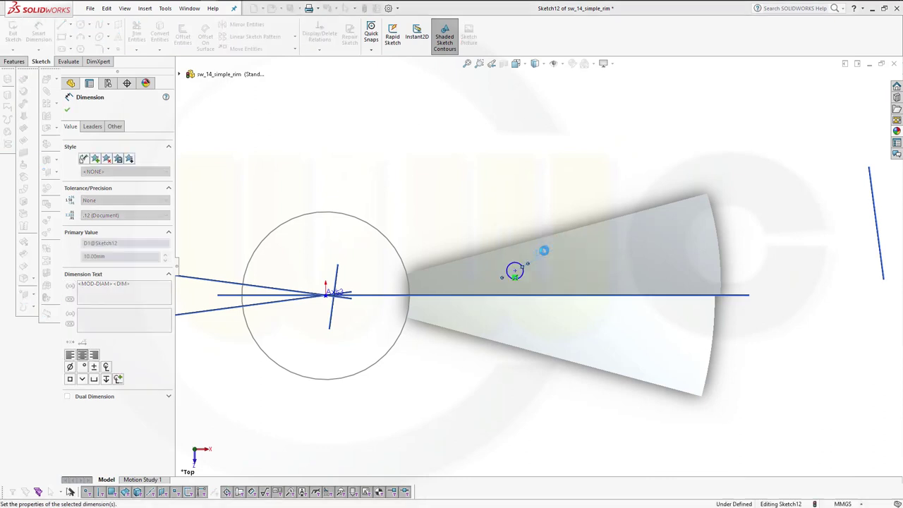
text(15)
key(Return)
key(Escape)
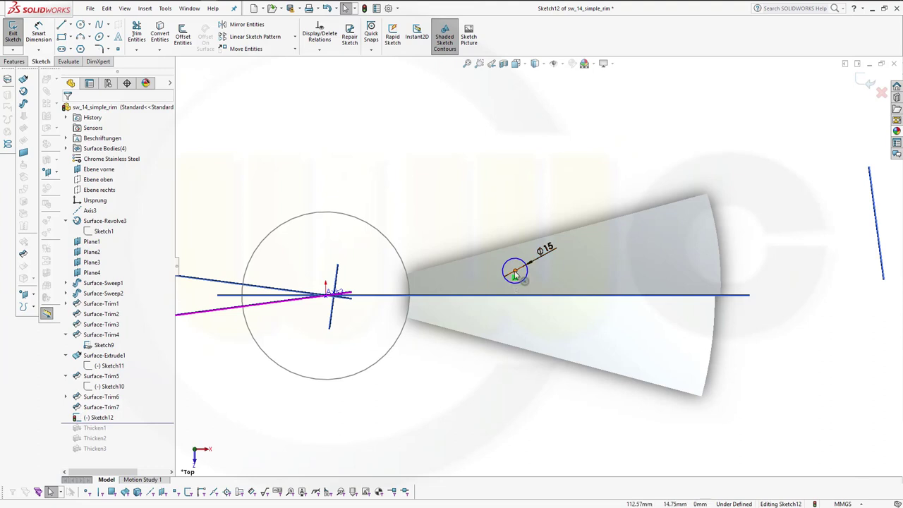
mouse_move(513, 275)
mouse_down()
mouse_move(485, 276)
mouse_move(492, 277)
mouse_up()
click(500, 149)
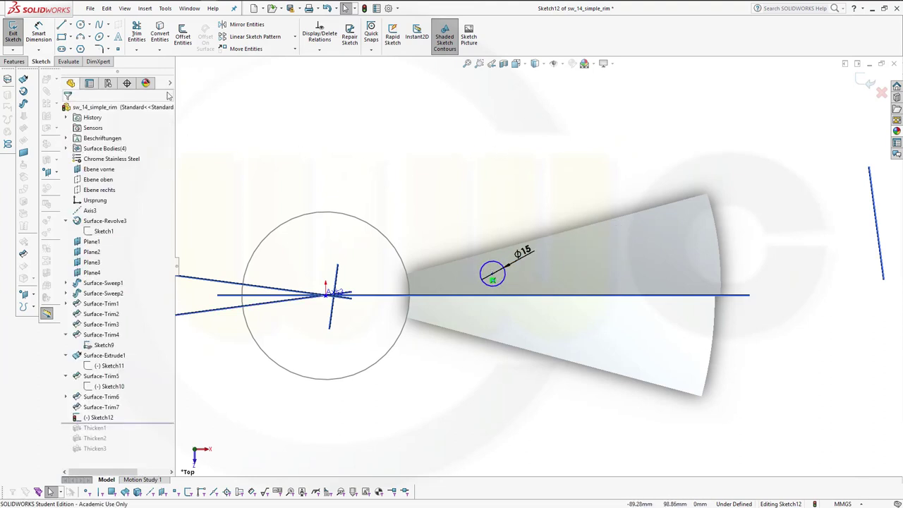
Step: Draw the upper V-shaped line pair above the centre line, ending at the outer edge
click(61, 24)
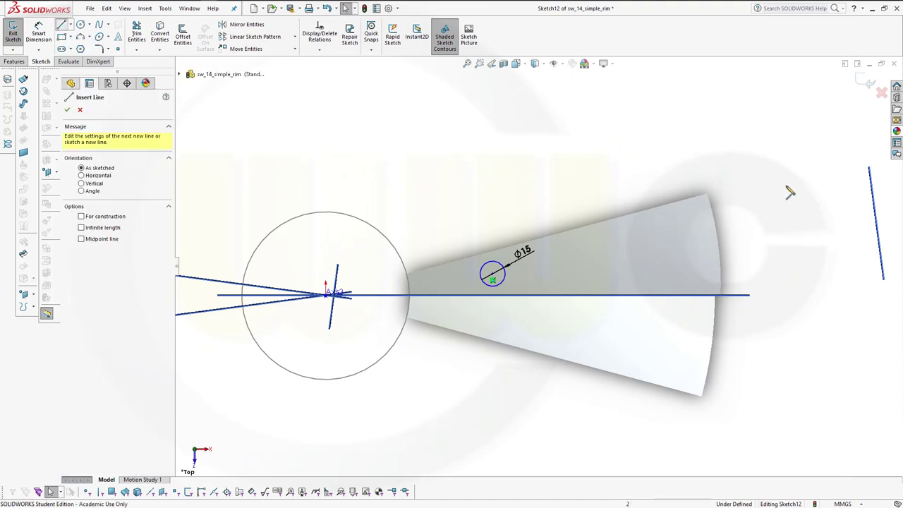
click(741, 214)
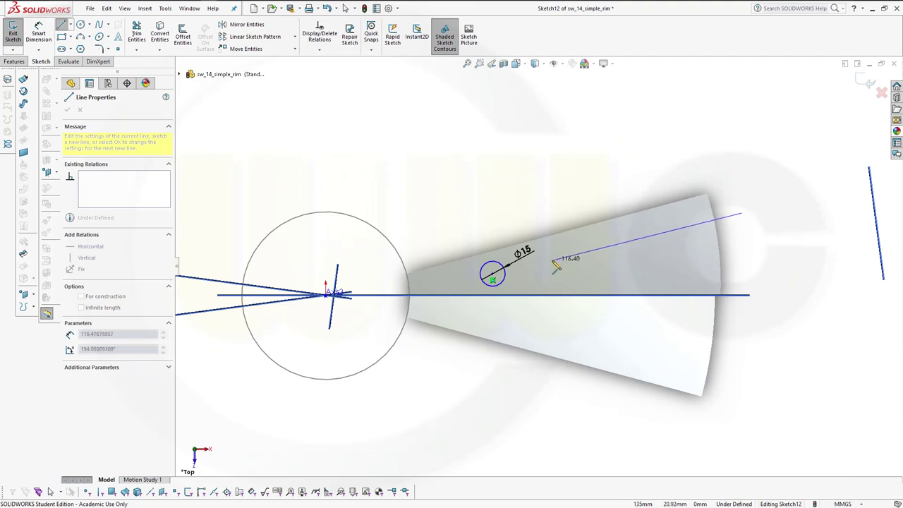
click(552, 261)
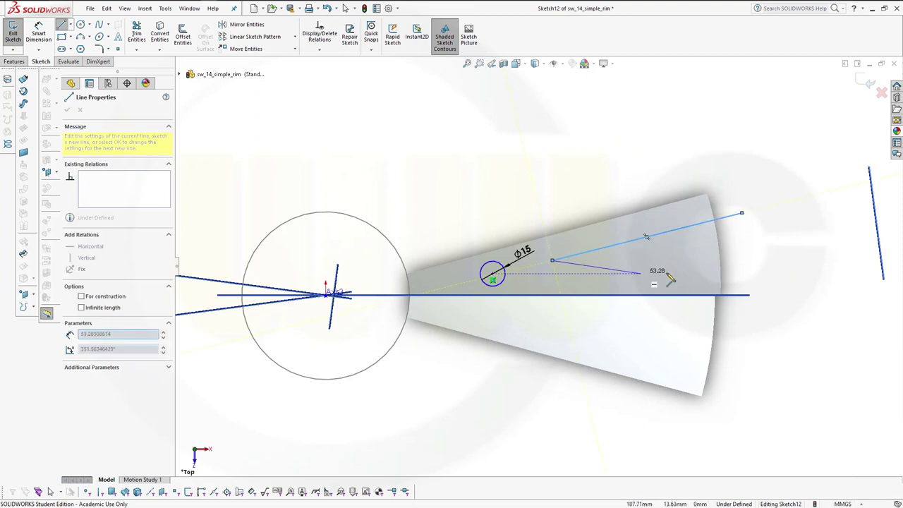
click(741, 268)
key(Escape)
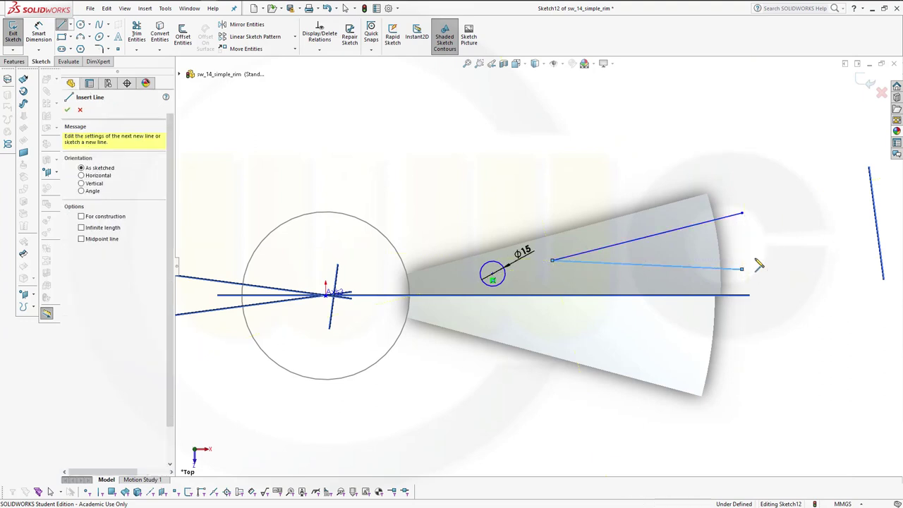
key(Escape)
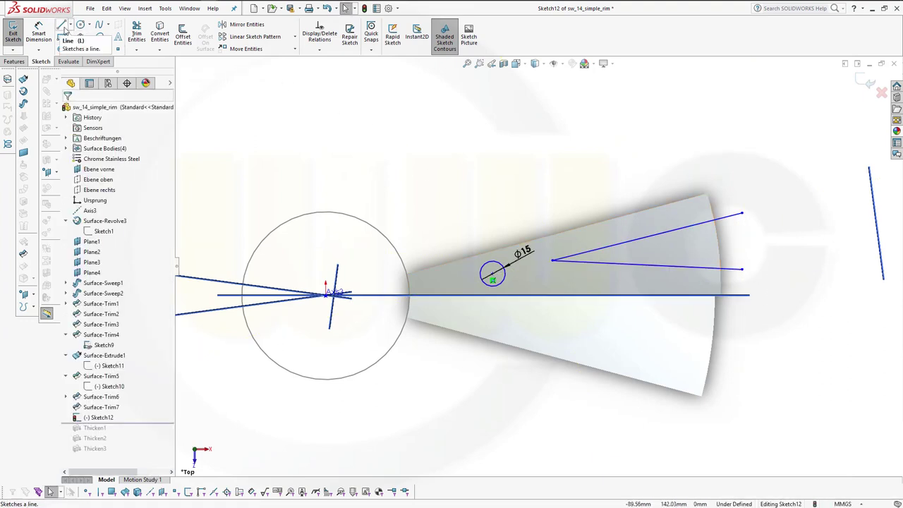
Step: Draw the lower V-shaped line pair below the centre line, fanning to the outer edge
click(62, 25)
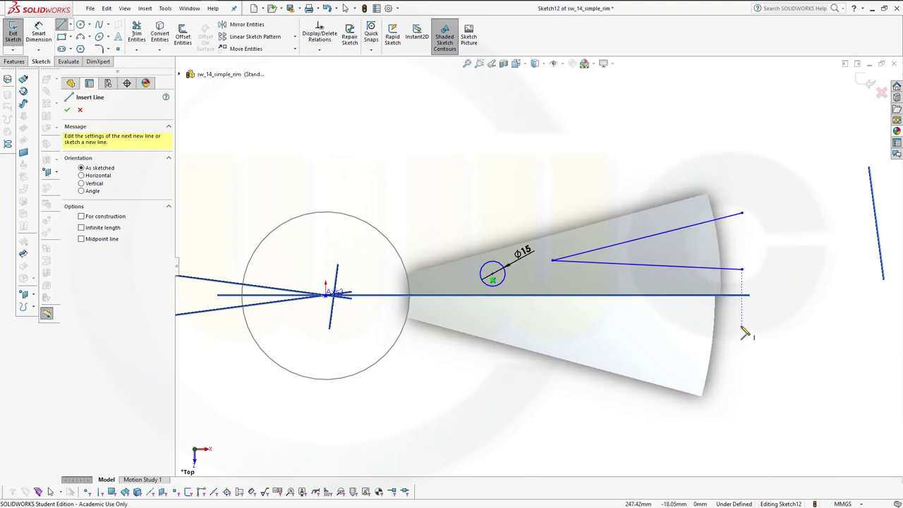
click(742, 326)
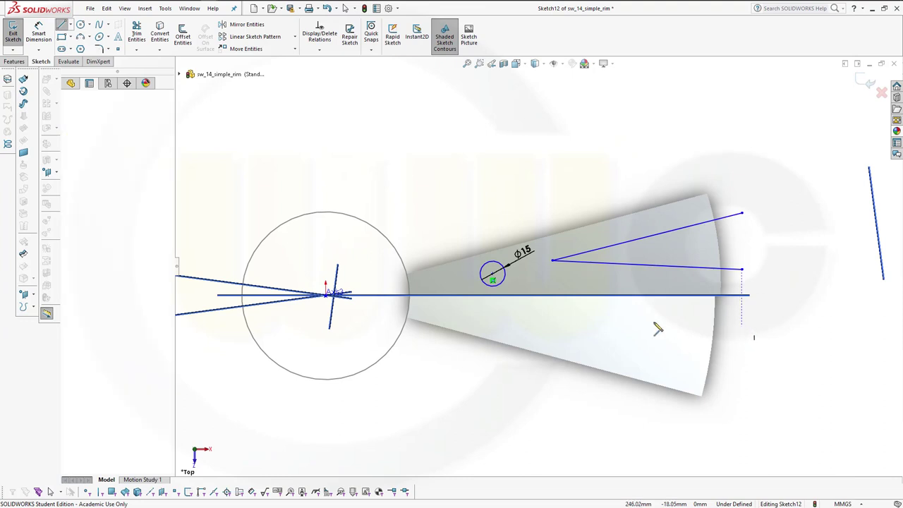
click(453, 312)
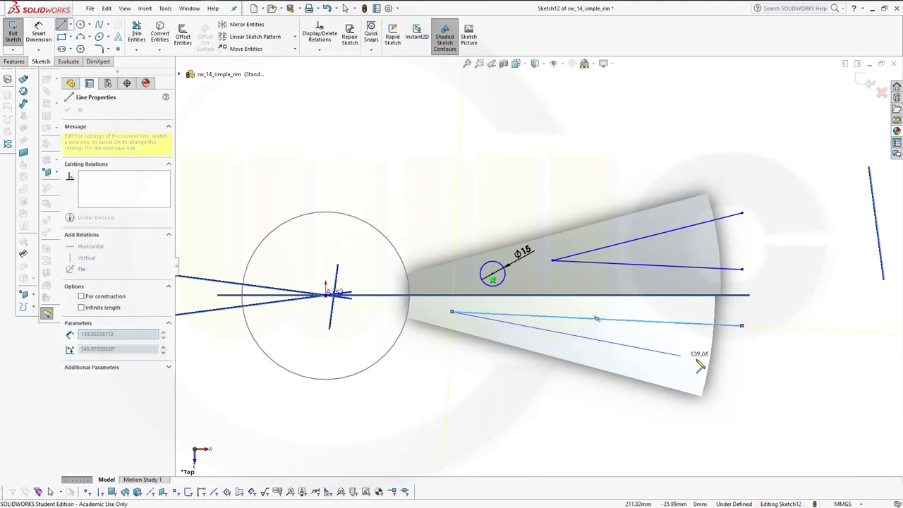
click(729, 384)
key(Escape)
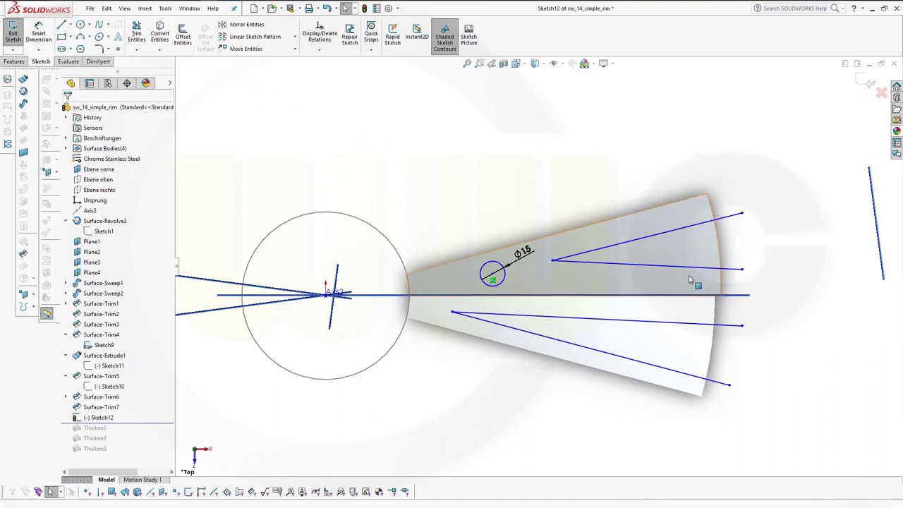
Step: Make the inner legs of both V-pairs parallel to Ebene vorne, then start Smart Dimension
click(714, 268)
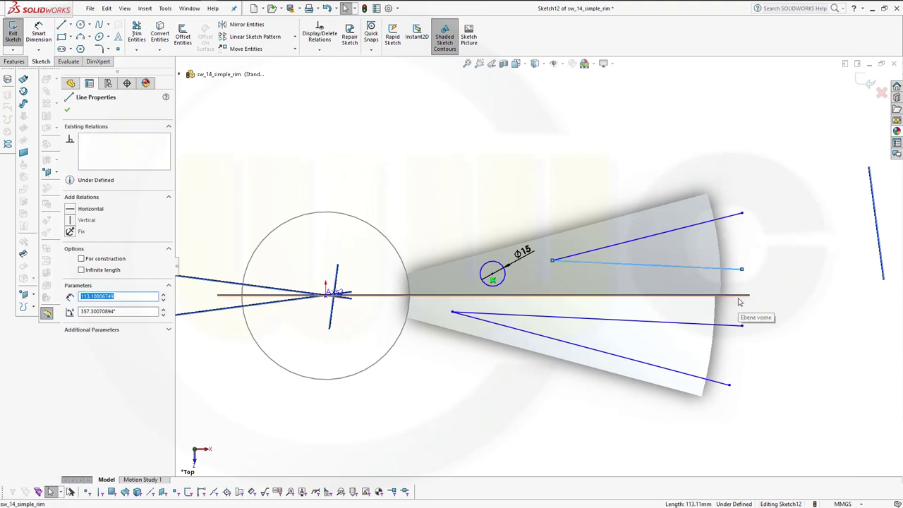
ctrl+click(738, 301)
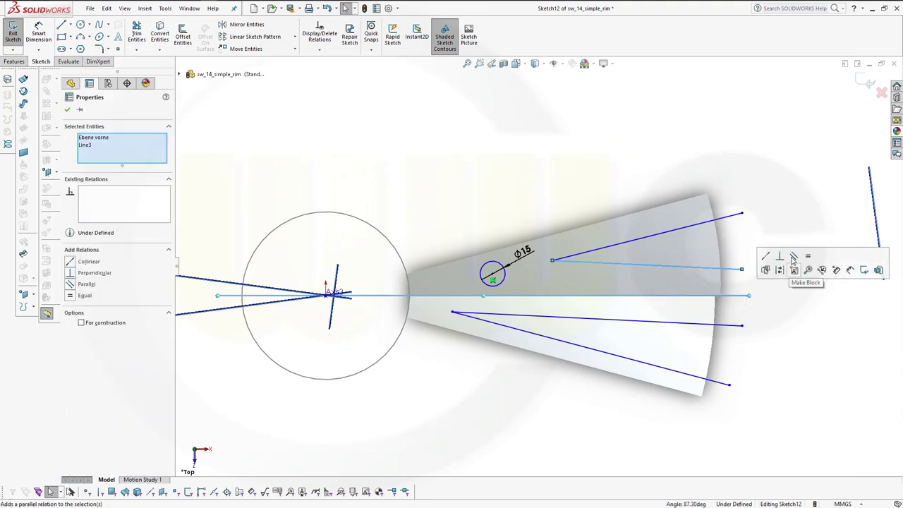
click(793, 255)
click(729, 326)
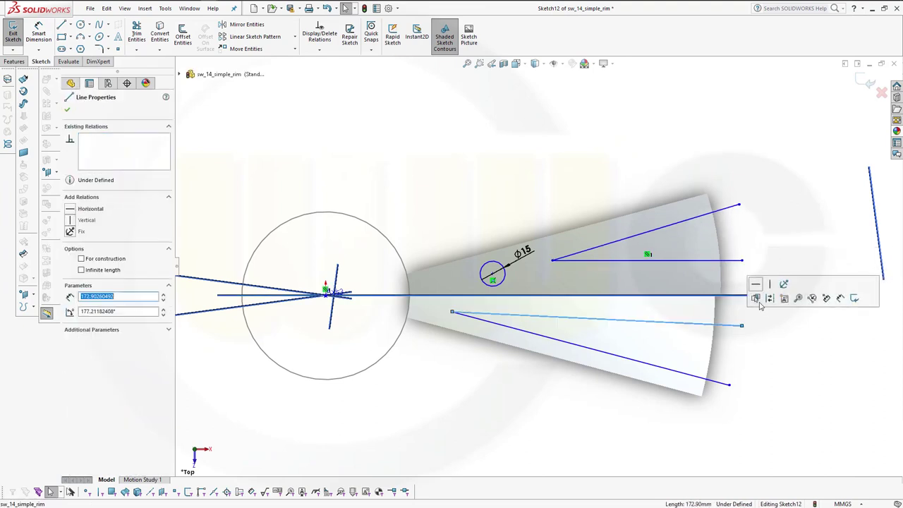
ctrl+click(737, 296)
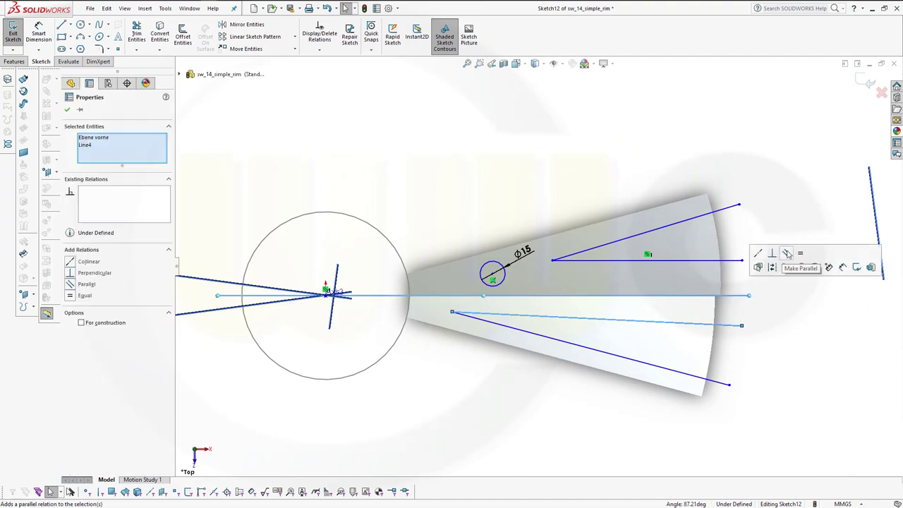
click(786, 252)
click(793, 210)
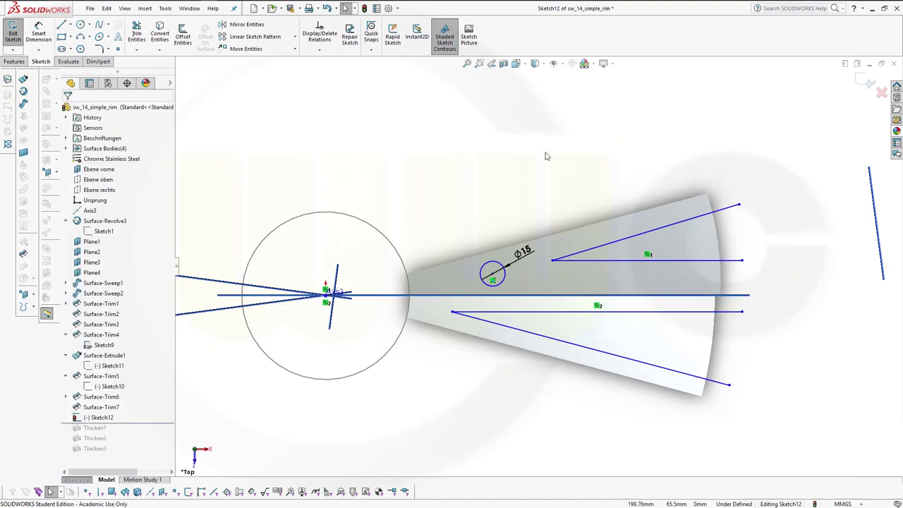
click(38, 35)
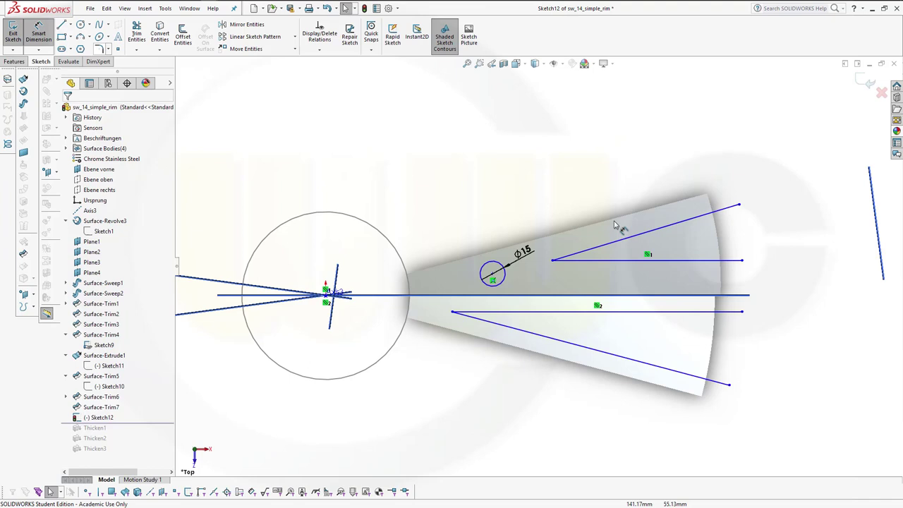
Step: Dimension the upper slanted line at 15° to the horizontal centre line
click(698, 217)
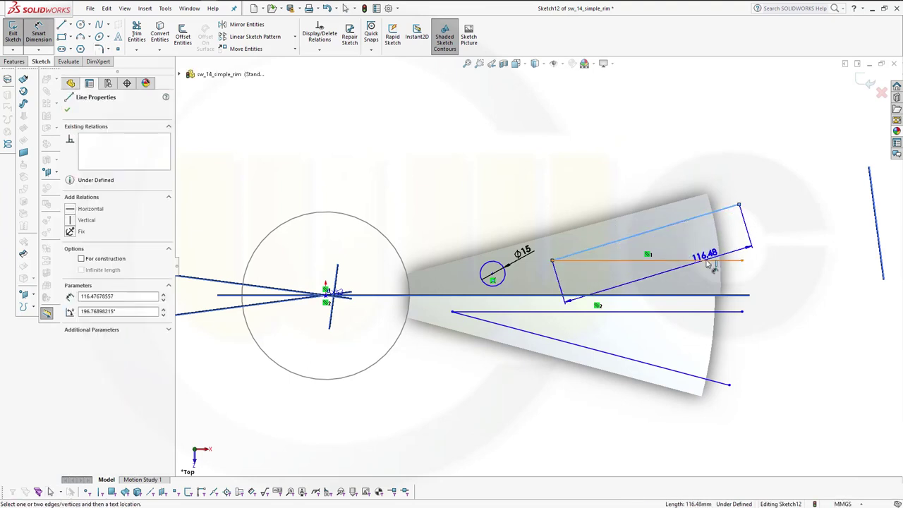
click(712, 260)
click(751, 237)
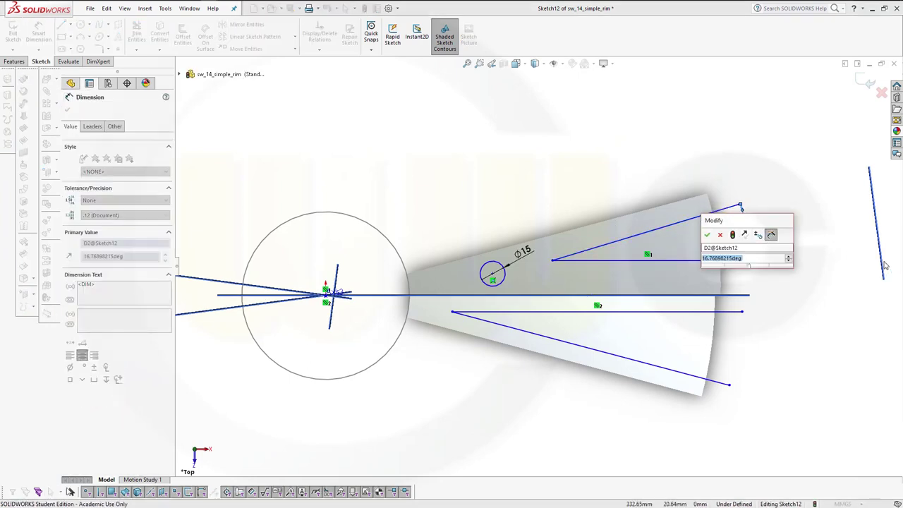
text(30)
key(Return)
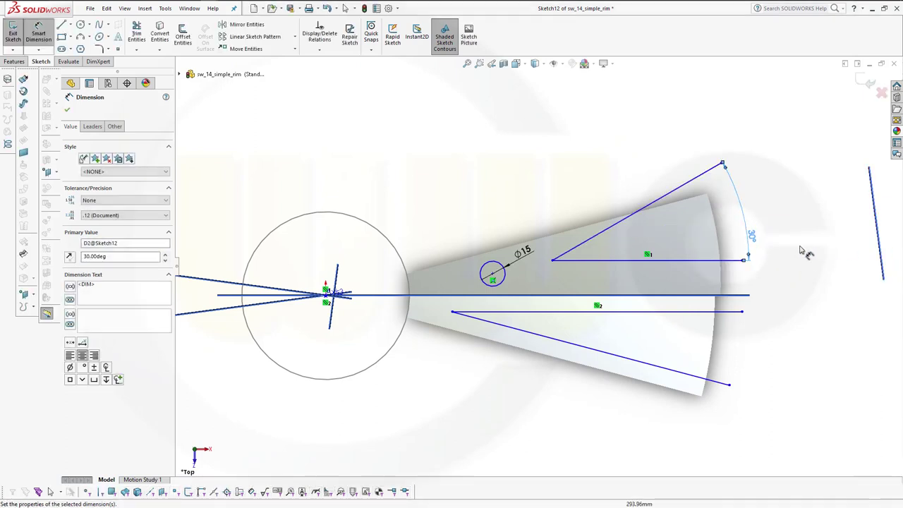
click(753, 239)
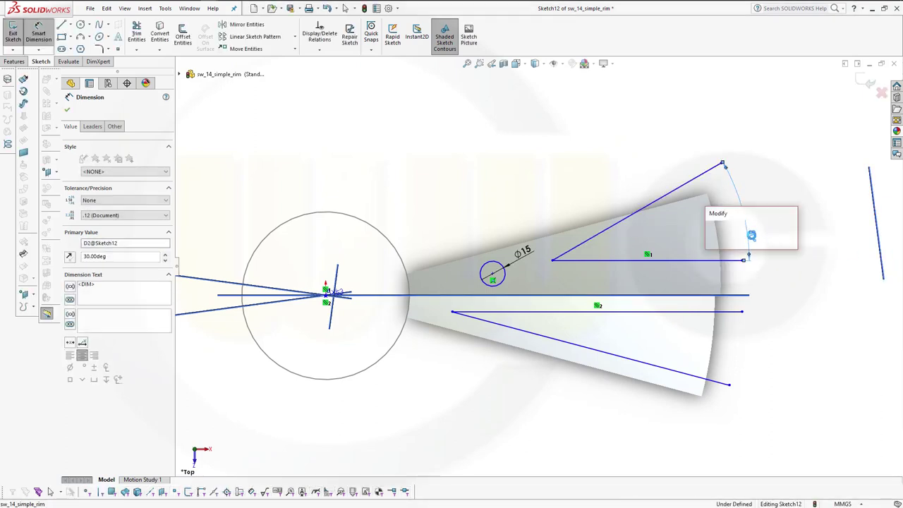
text(15)
key(Return)
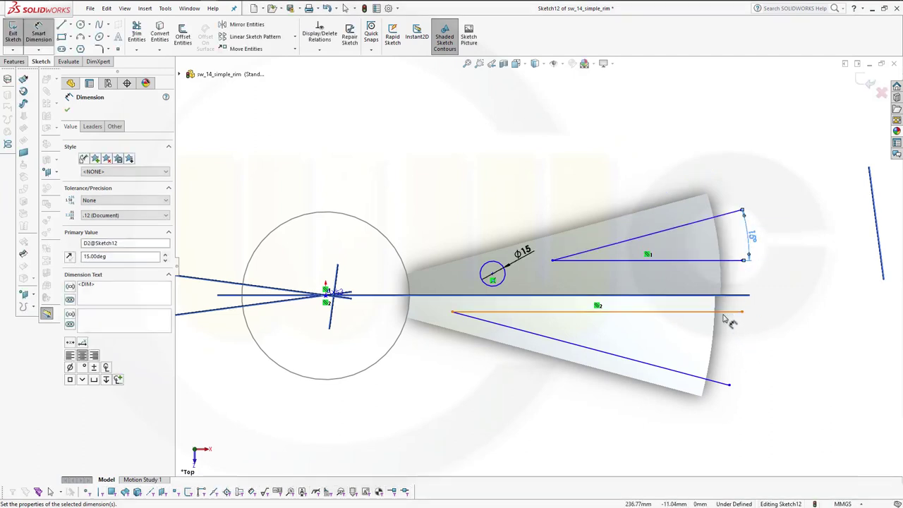
Step: Dimension the lower slanted line at 15° to the horizontal line and view the sketch in 3D
click(718, 381)
click(730, 312)
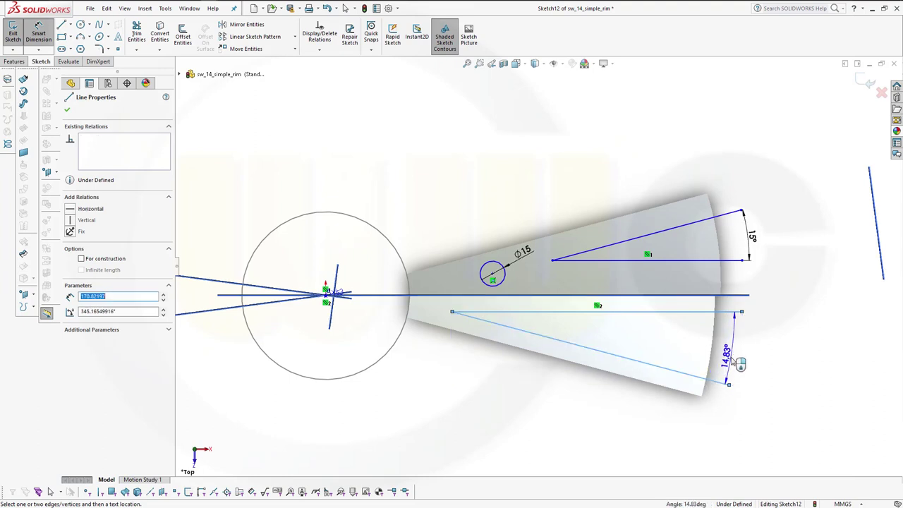
click(727, 360)
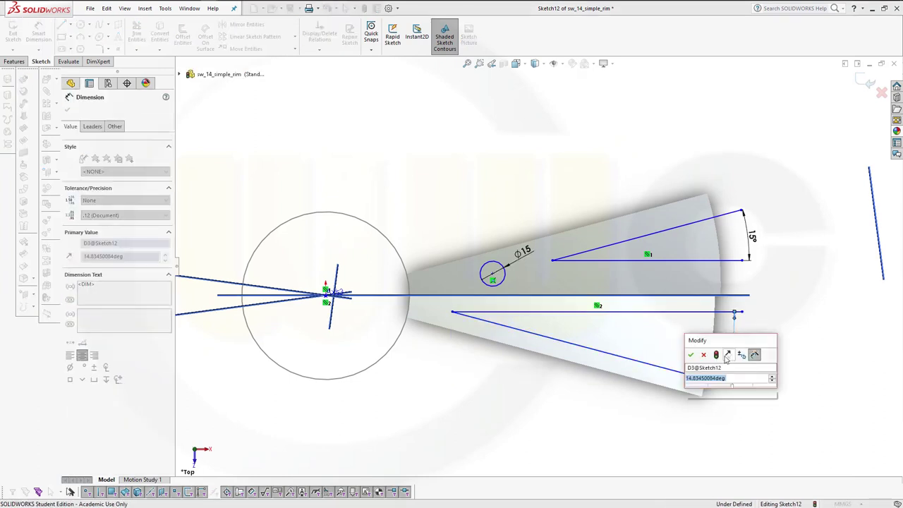
text(15)
key(Return)
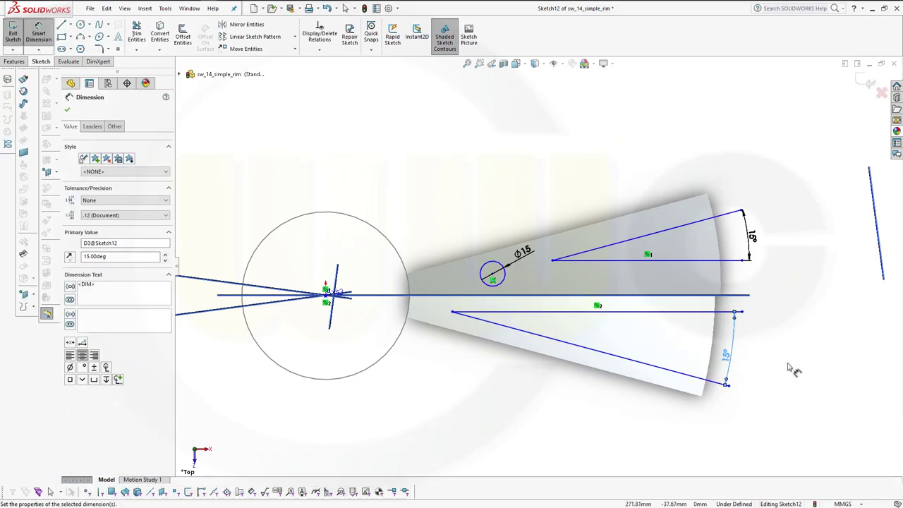
click(790, 367)
mouse_move(610, 432)
middle_down()
mouse_move(631, 408)
mouse_move(615, 442)
mouse_move(604, 419)
mouse_move(628, 296)
middle_up()
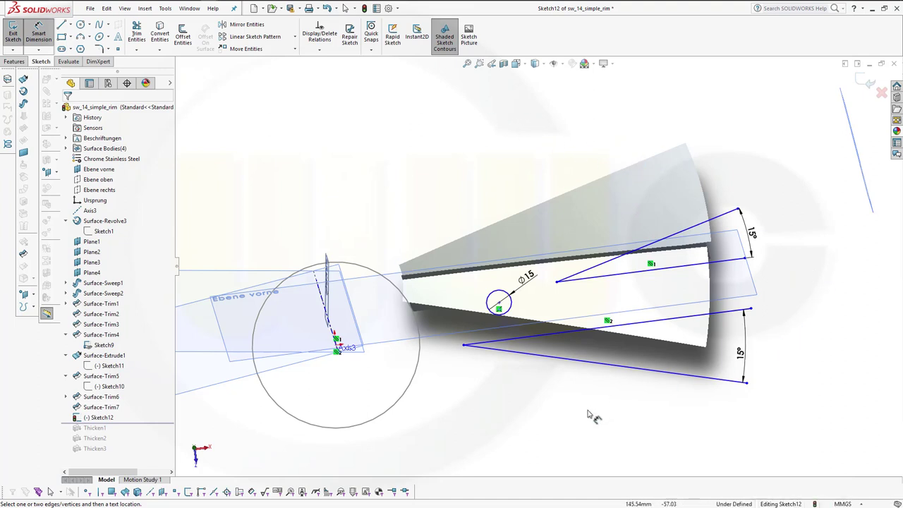
key(Escape)
mouse_move(515, 356)
middle_down()
mouse_move(544, 413)
mouse_move(529, 383)
mouse_move(475, 359)
mouse_move(307, 212)
middle_up()
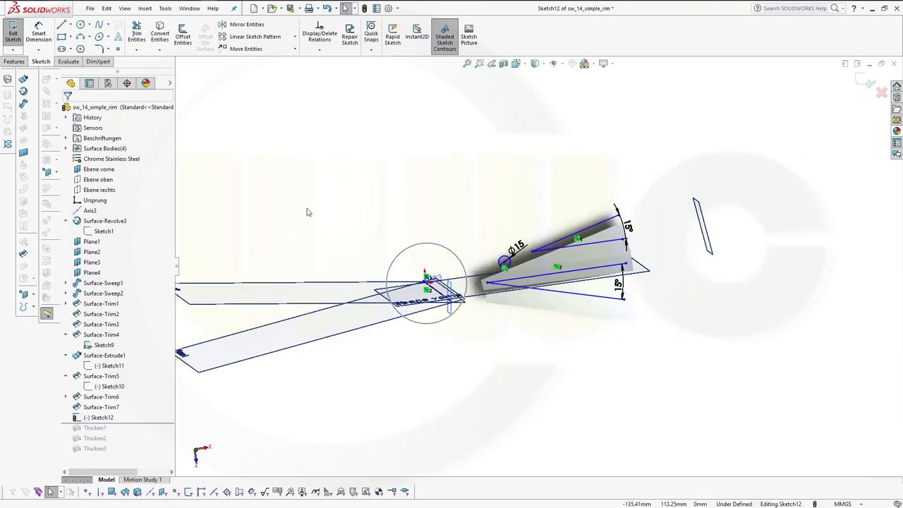
mouse_move(303, 260)
middle_down()
mouse_move(292, 238)
mouse_move(308, 353)
middle_up()
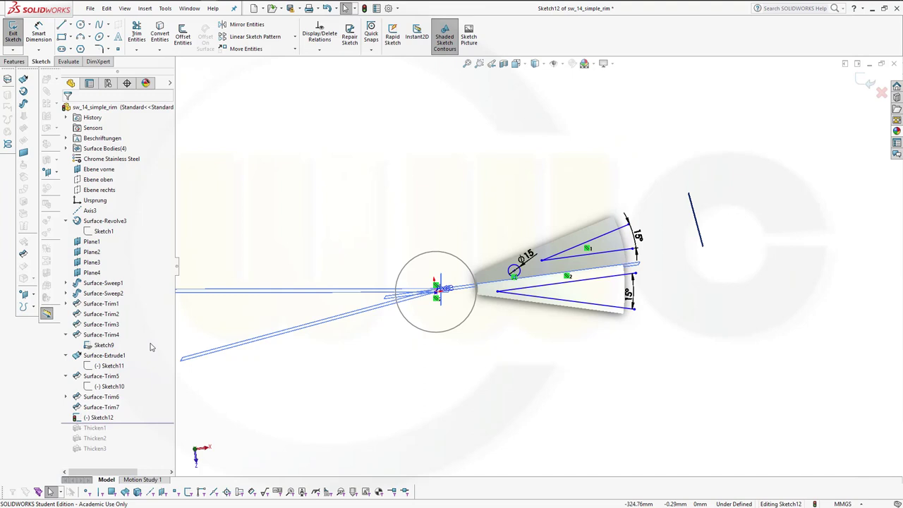
Step: Exit the spoke sketch and display Sketch8's angle dimensions under Surface-Trim1
click(67, 304)
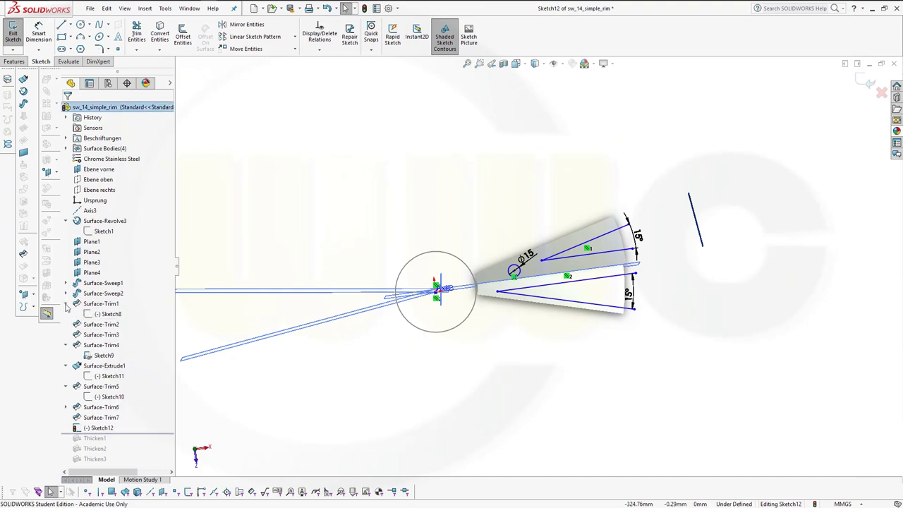
click(110, 315)
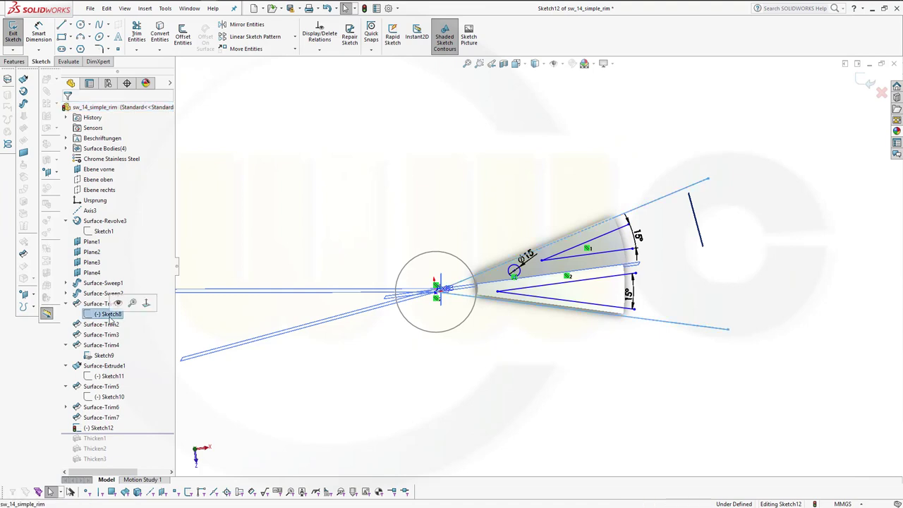
click(286, 225)
click(870, 83)
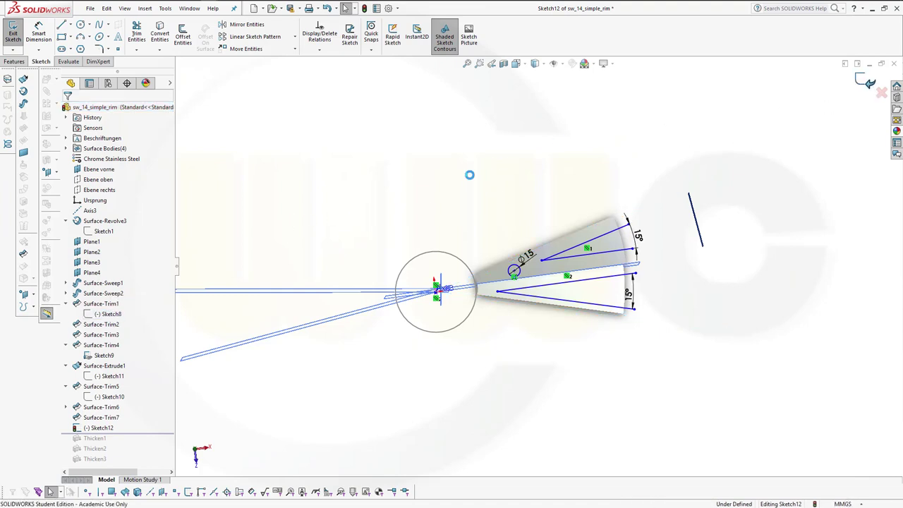
click(104, 356)
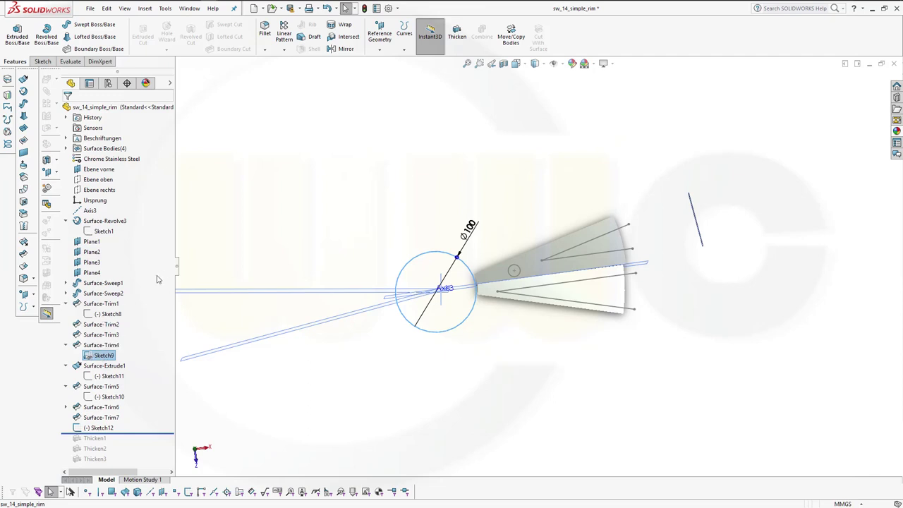
click(107, 315)
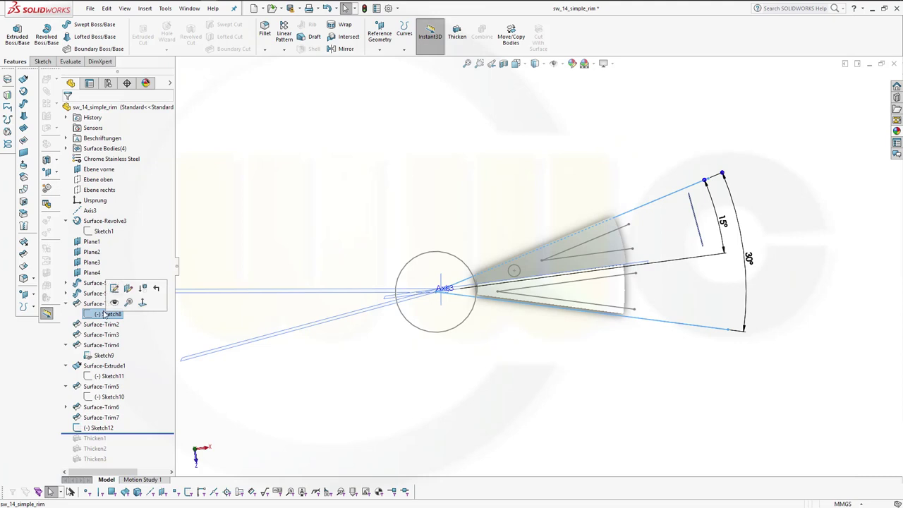
click(234, 327)
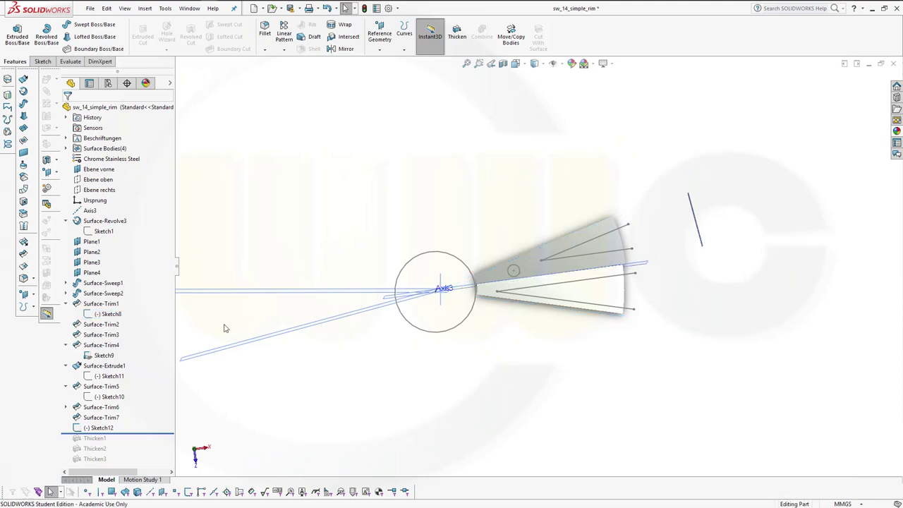
click(110, 315)
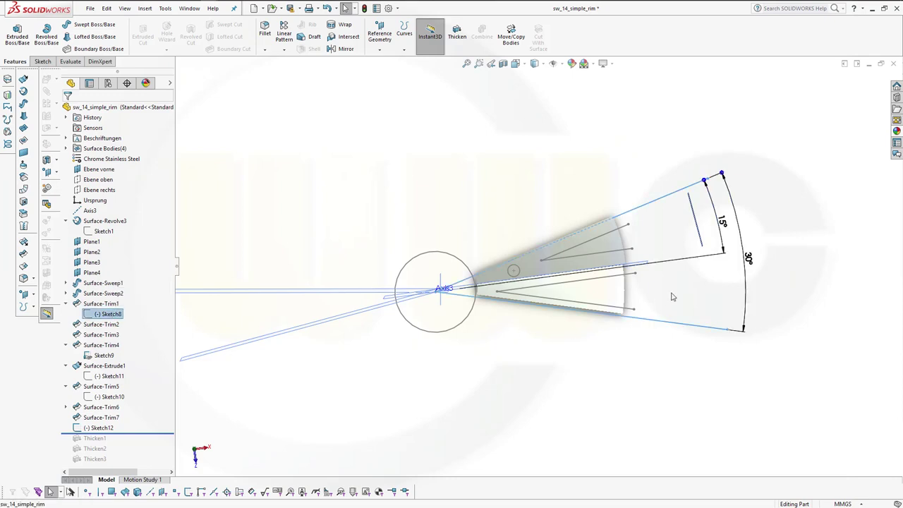
Step: Change Sketch8's trim angles from 15° to 30° and from 30° to 60°
double_click(727, 225)
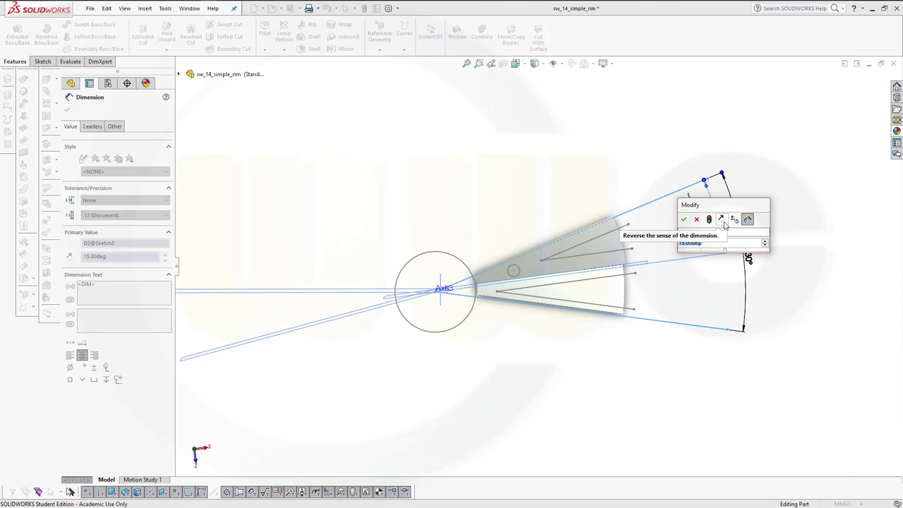
text(30)
key(Return)
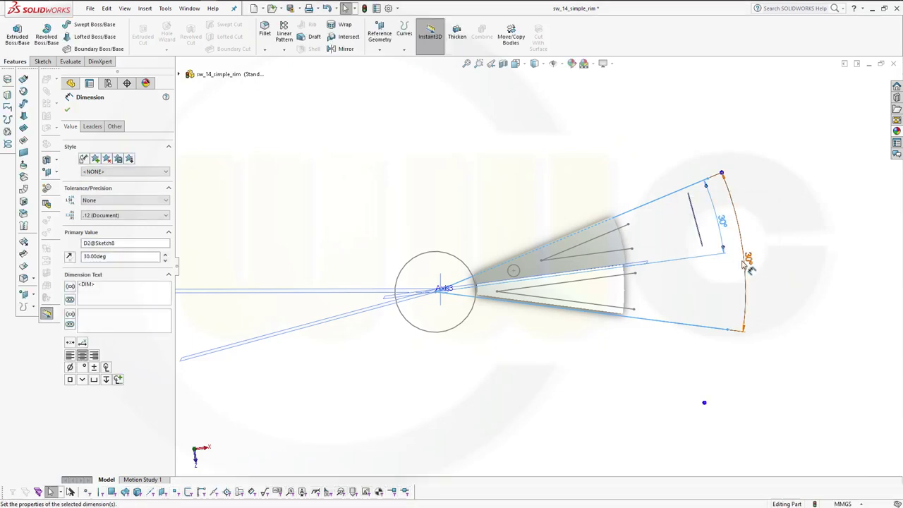
double_click(748, 258)
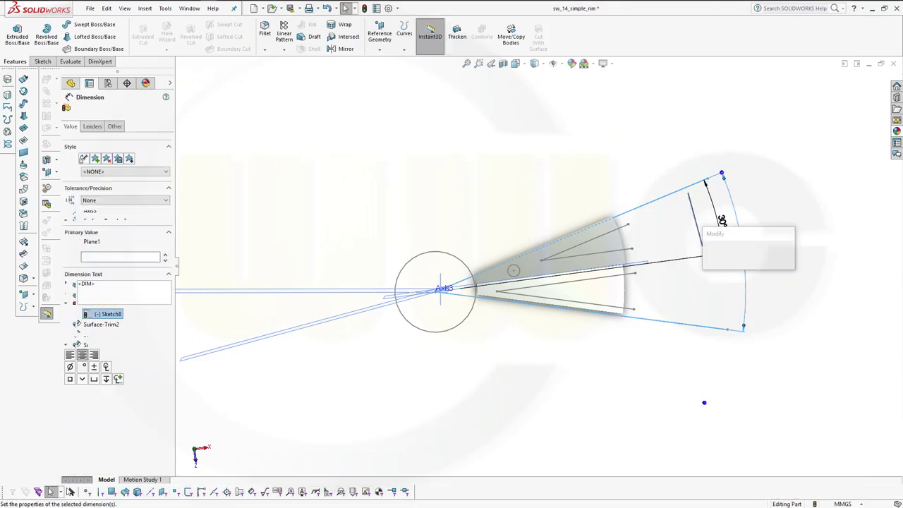
text(60)
key(Return)
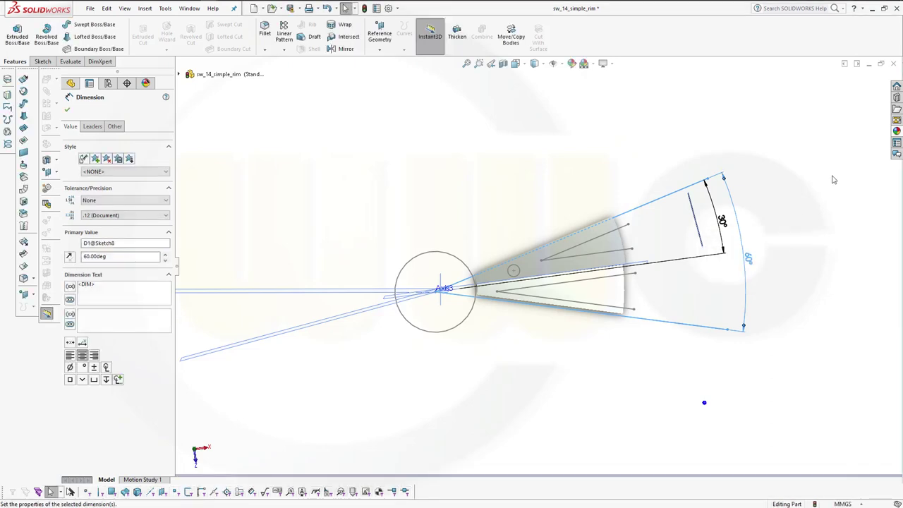
click(667, 140)
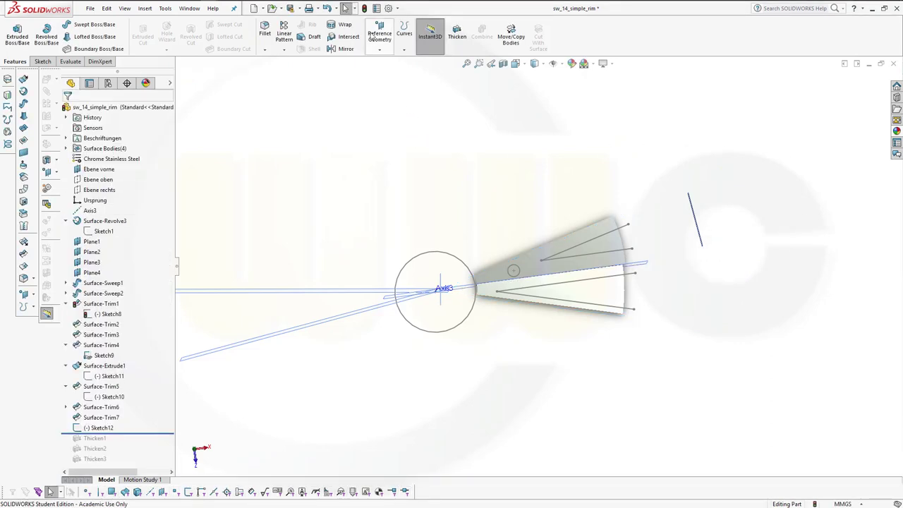
click(364, 8)
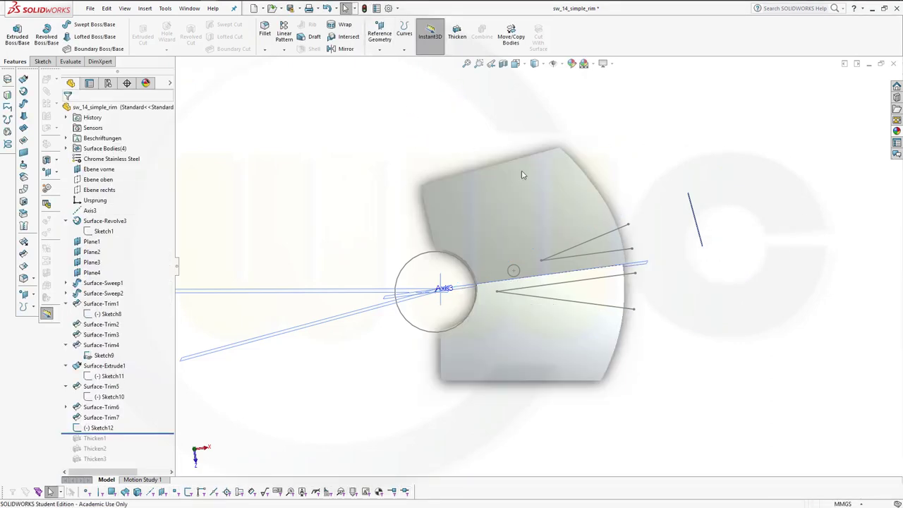
mouse_move(660, 363)
middle_down()
mouse_move(668, 373)
mouse_move(678, 306)
mouse_move(741, 292)
mouse_move(729, 288)
mouse_move(637, 360)
mouse_move(640, 325)
mouse_move(683, 276)
mouse_move(689, 284)
mouse_move(661, 332)
mouse_move(670, 346)
mouse_move(663, 327)
middle_up()
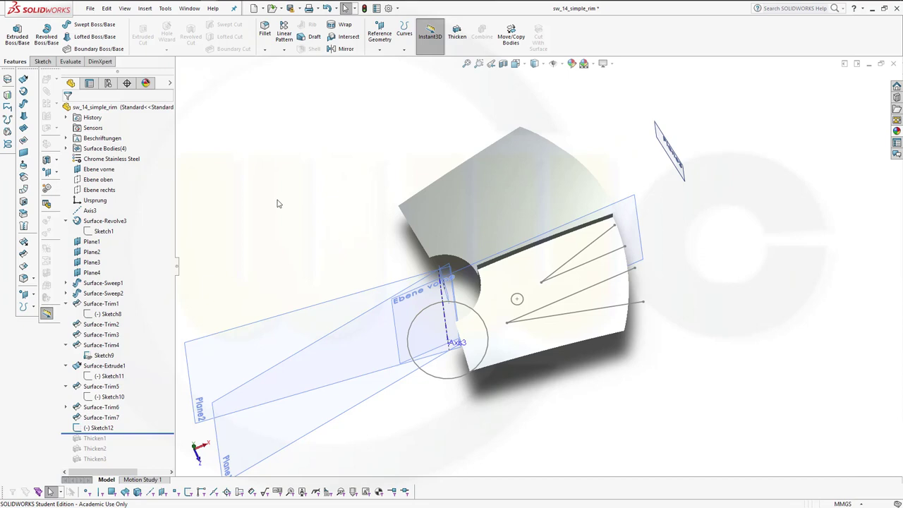
mouse_move(553, 389)
middle_down()
mouse_move(610, 375)
mouse_move(594, 432)
mouse_move(571, 397)
mouse_move(600, 381)
middle_up()
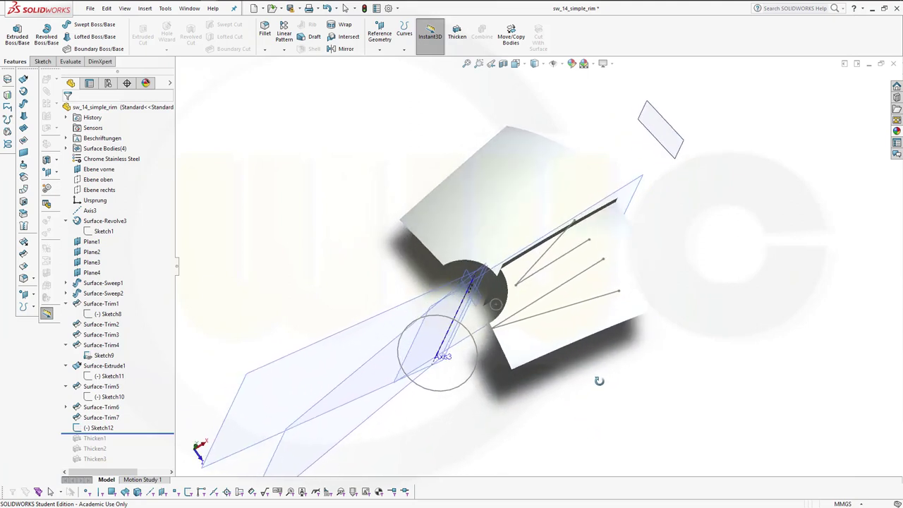
key(Escape)
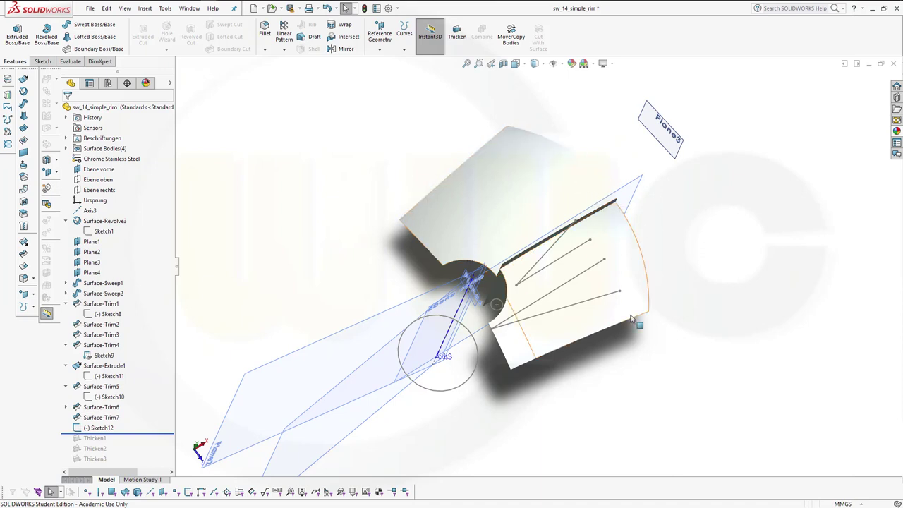
middle_drag(621, 399, 501, 381)
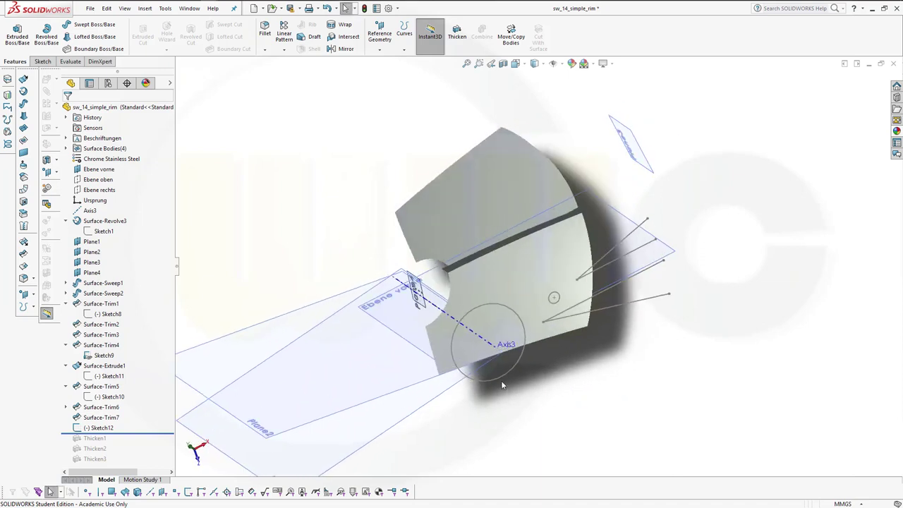
scroll(570, 380, up, 5)
middle_drag(570, 381, 596, 364)
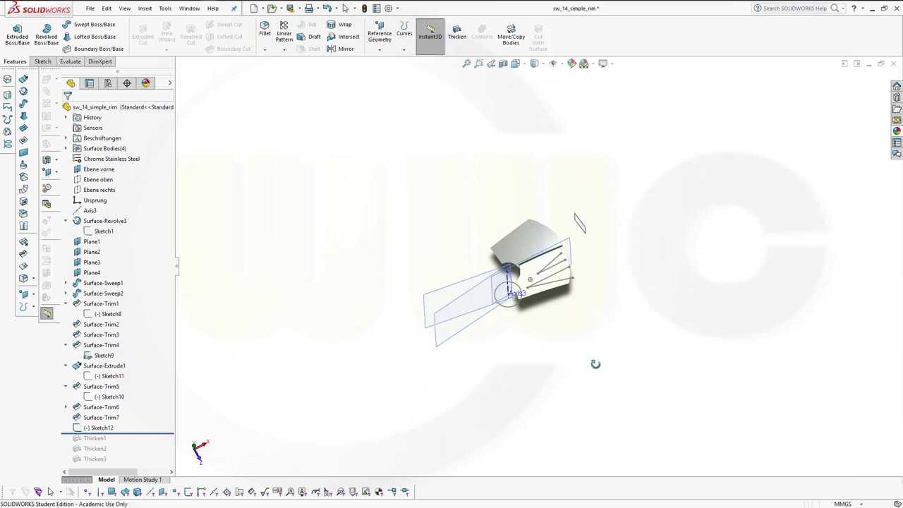
scroll(443, 289, down, 3)
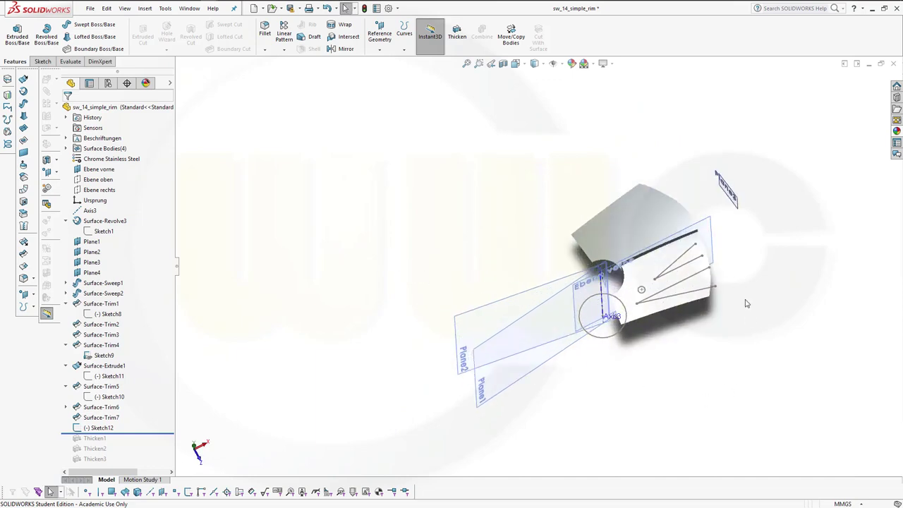
scroll(746, 303, down, 2)
scroll(730, 299, down, 2)
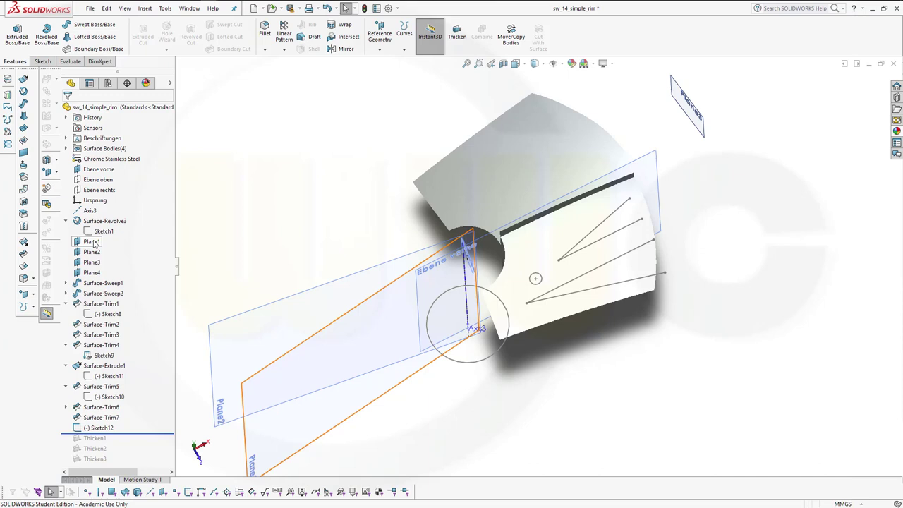
Step: Change Plane1's angle dimension from 7.50° to 15°
click(93, 242)
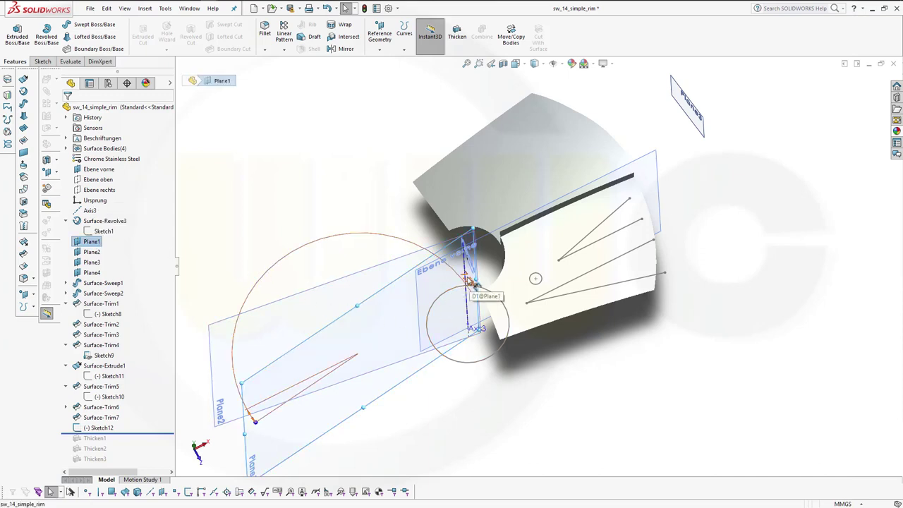
double_click(466, 281)
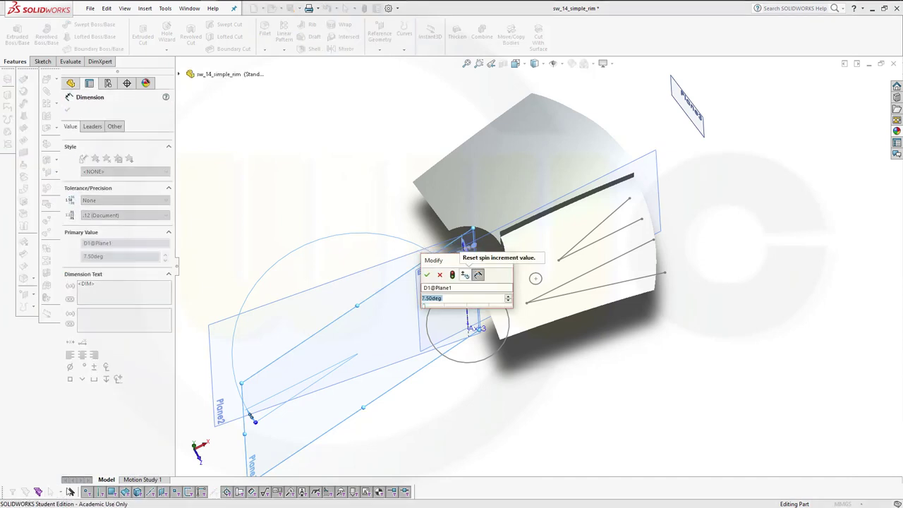
text(15)
key(Return)
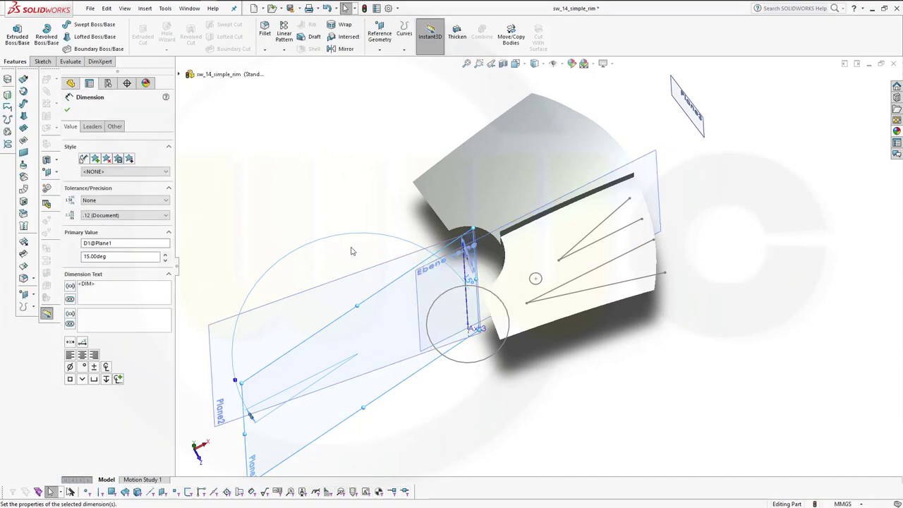
click(67, 111)
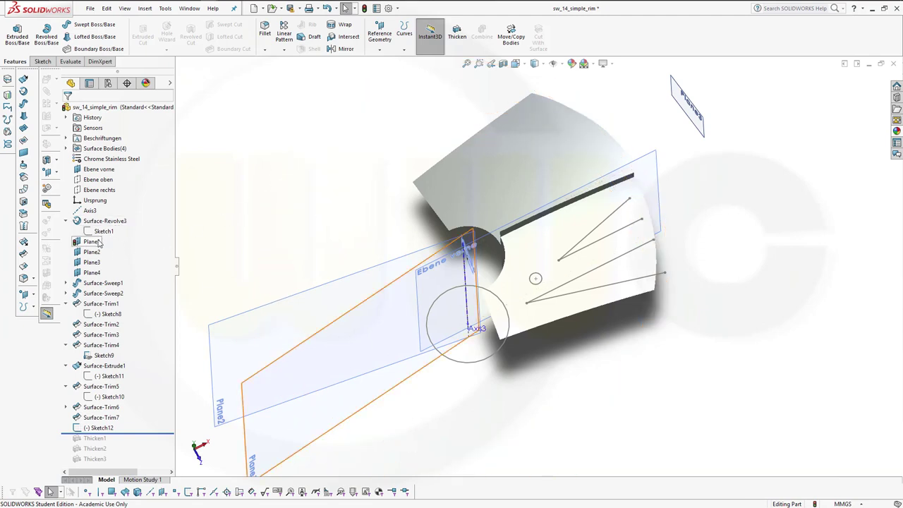
Step: Check that Plane2's angle reads 15° and orbit to view both planes
click(92, 252)
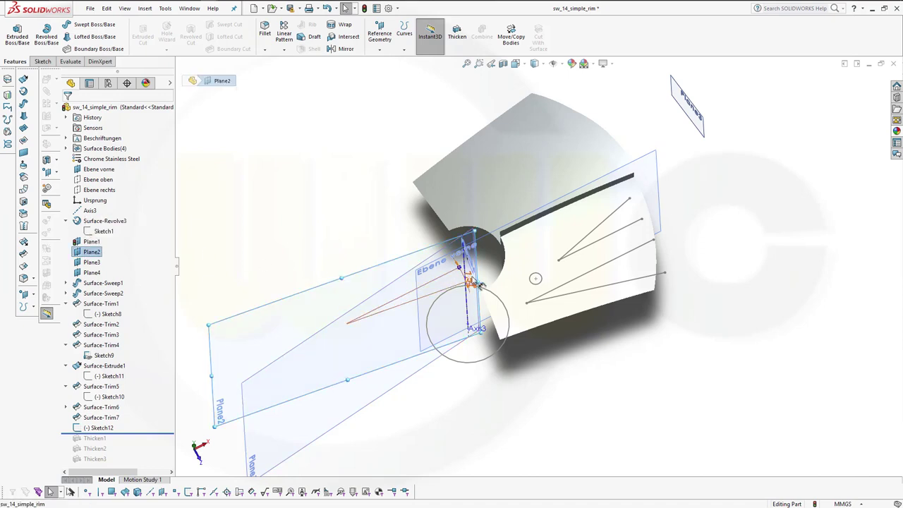
double_click(458, 268)
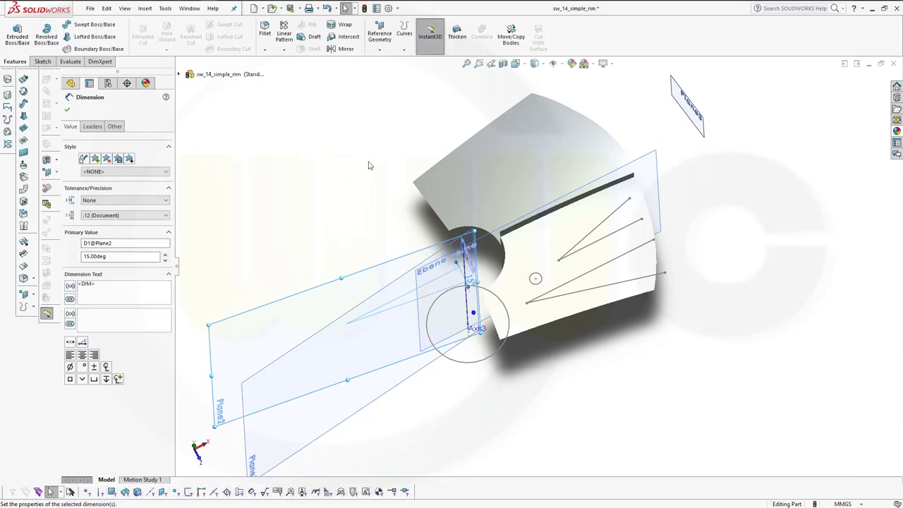
click(67, 110)
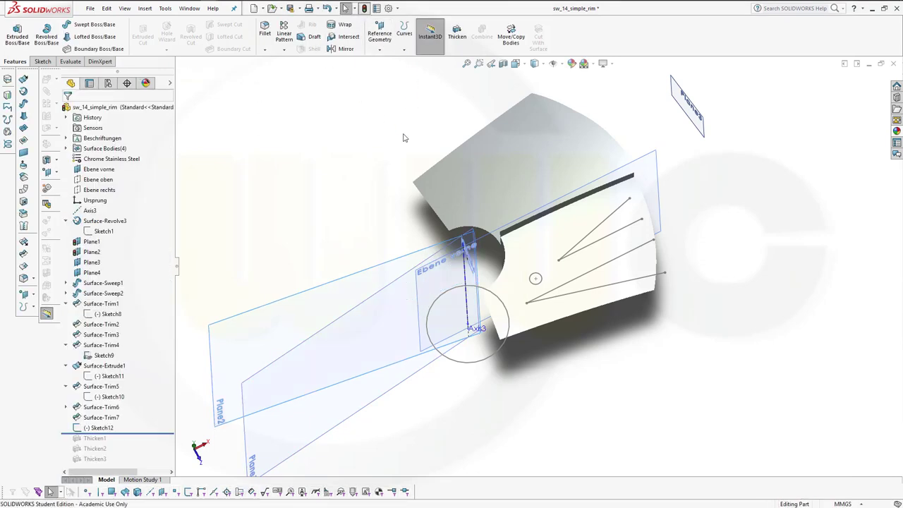
middle_drag(403, 138, 414, 150)
mouse_move(710, 413)
middle_down()
mouse_move(630, 389)
mouse_move(649, 451)
mouse_move(685, 423)
mouse_move(693, 364)
mouse_move(650, 389)
mouse_move(642, 430)
mouse_move(653, 443)
mouse_move(677, 444)
mouse_move(659, 427)
mouse_move(696, 306)
mouse_move(770, 381)
mouse_move(768, 403)
mouse_move(768, 343)
mouse_move(758, 342)
mouse_move(493, 395)
middle_up()
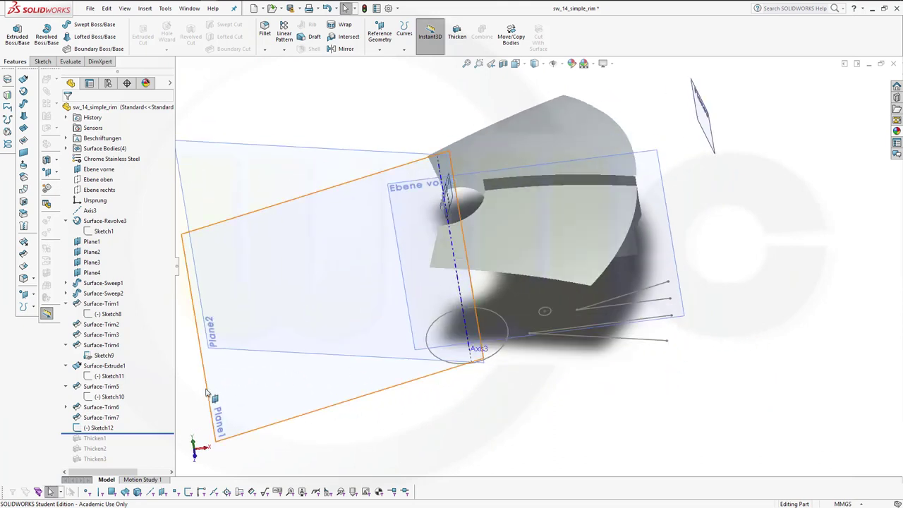
click(101, 417)
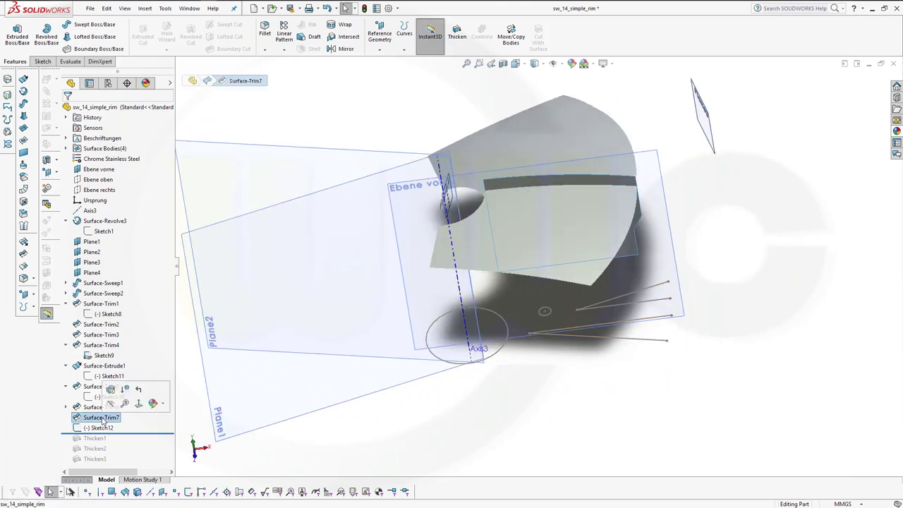
click(356, 466)
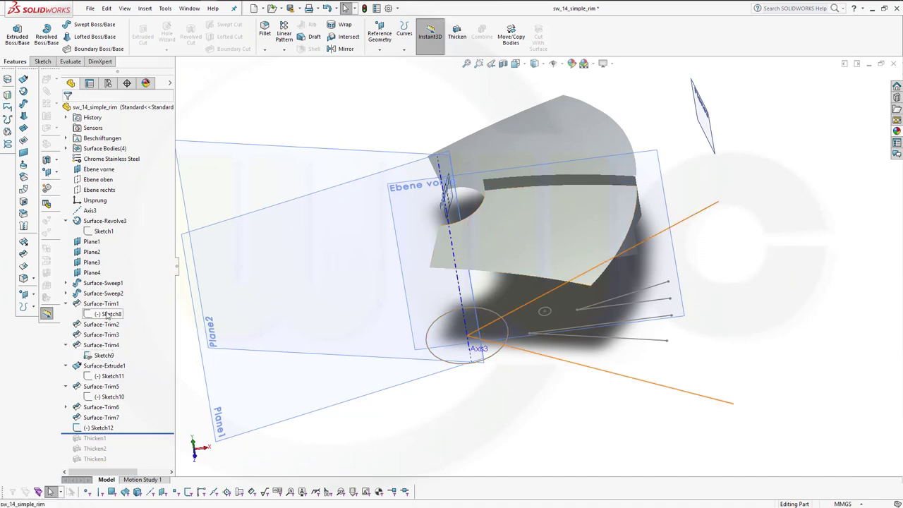
click(107, 315)
mouse_move(498, 393)
middle_down()
mouse_move(513, 414)
mouse_move(521, 469)
mouse_move(515, 505)
mouse_move(498, 505)
middle_up()
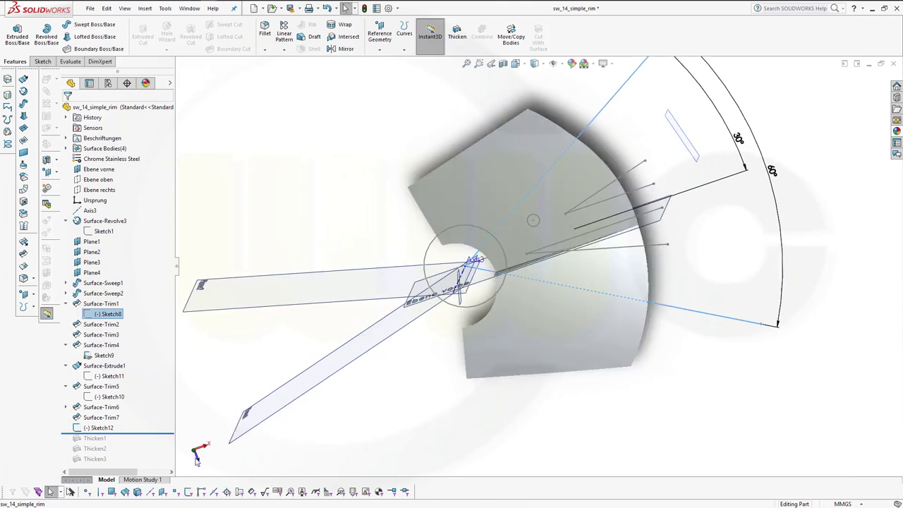
click(201, 365)
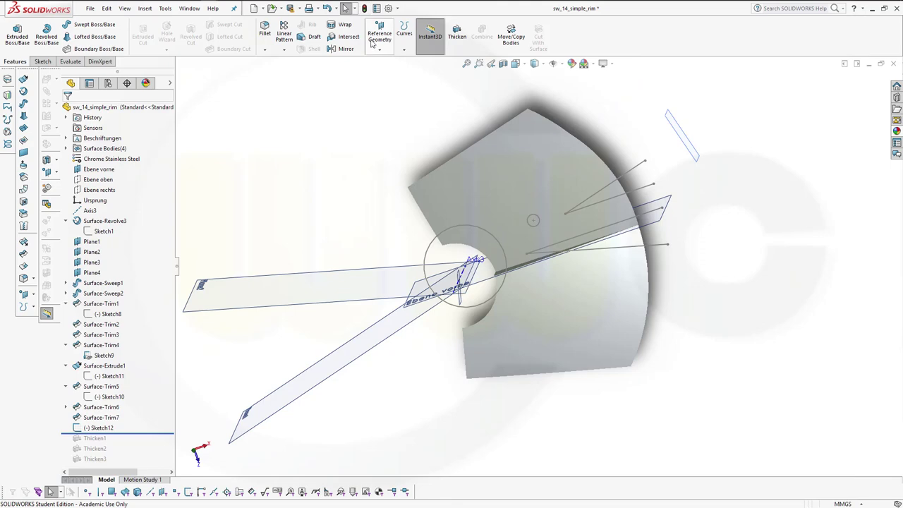
middle_drag(355, 265, 383, 252)
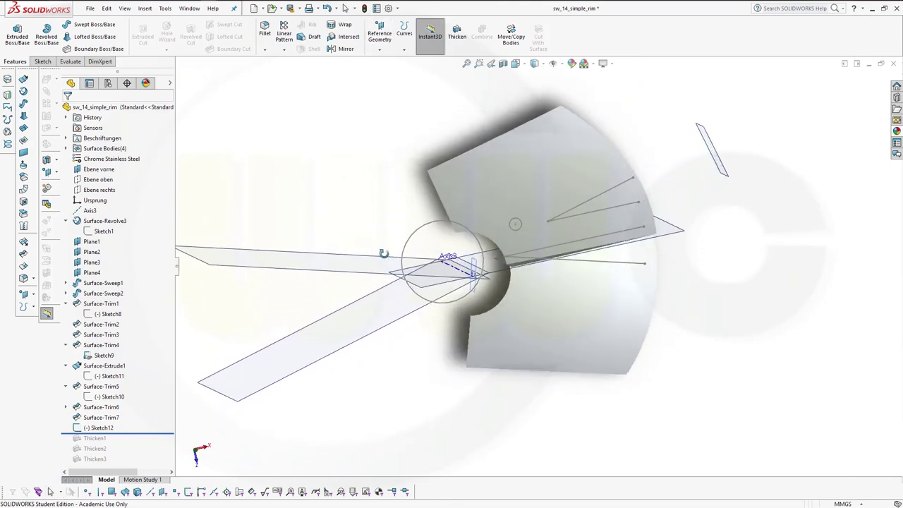
click(103, 356)
click(139, 331)
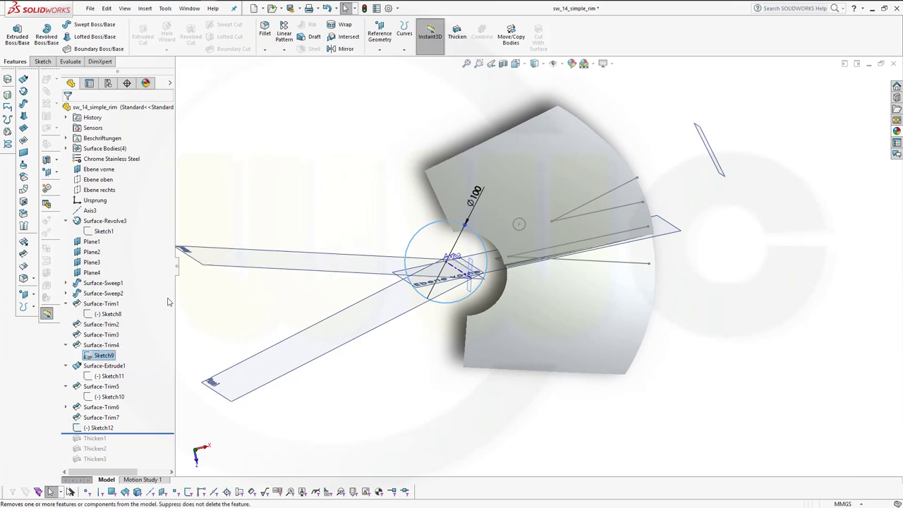
click(108, 305)
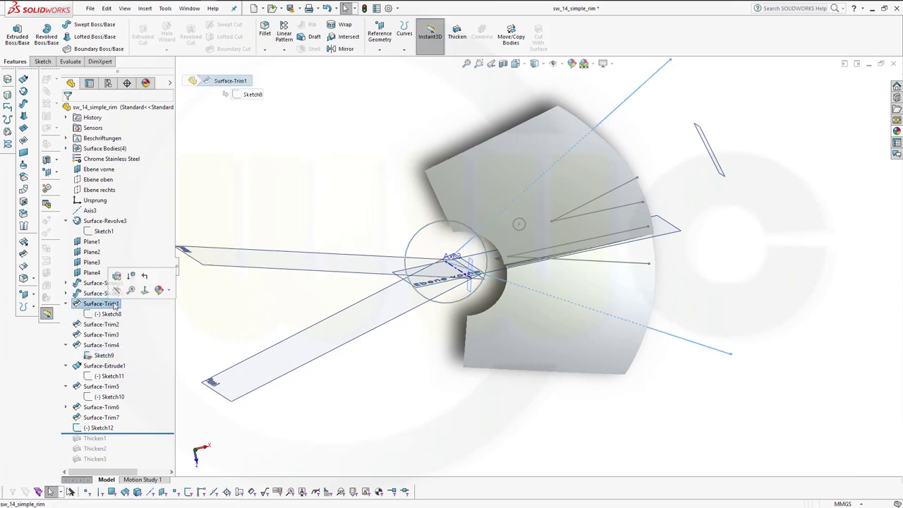
middle_drag(343, 219, 336, 228)
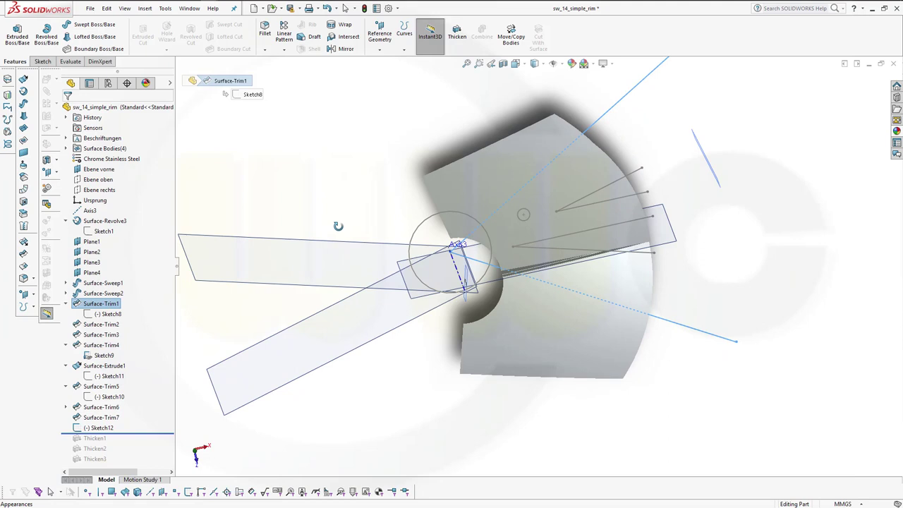
click(84, 308)
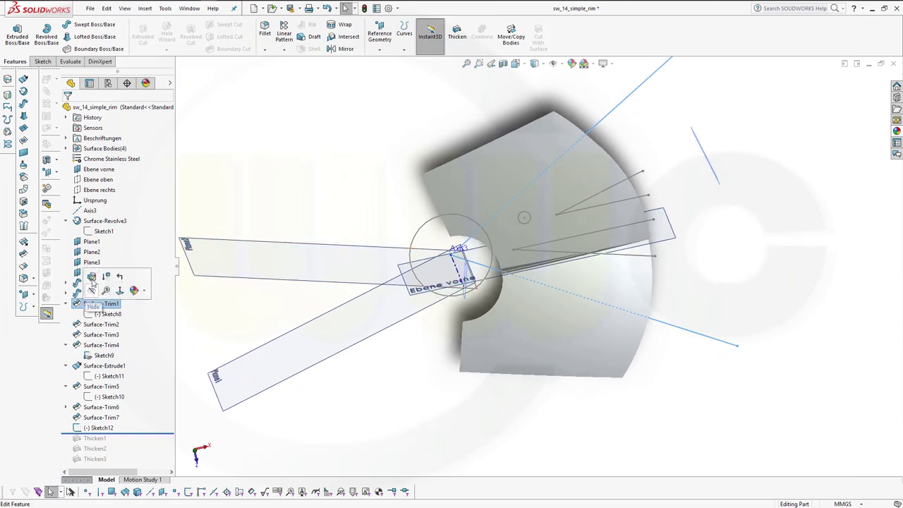
Step: Add the upper and lower sweep surface pieces to Surface-Trim1's pieces to remove and rebuild
key(Escape)
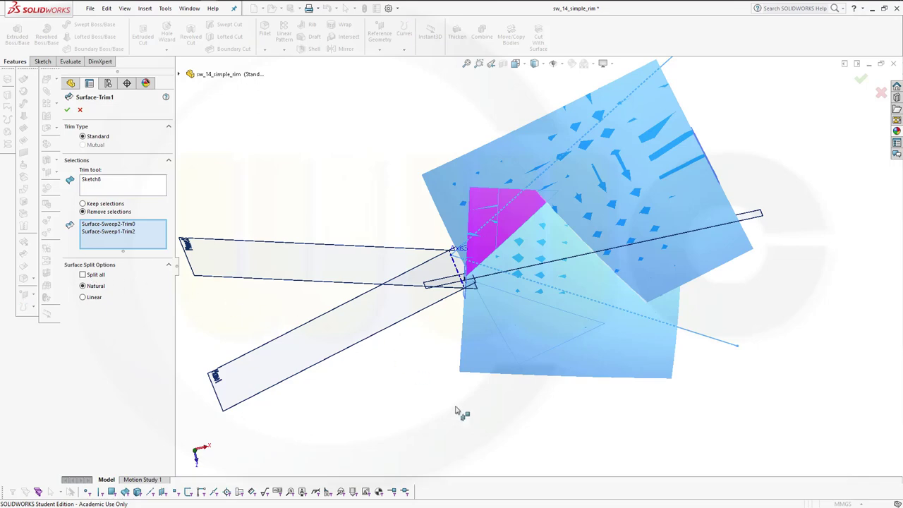
mouse_move(462, 414)
middle_down()
mouse_move(445, 368)
mouse_move(459, 318)
mouse_move(498, 357)
mouse_move(470, 395)
mouse_move(447, 369)
middle_up()
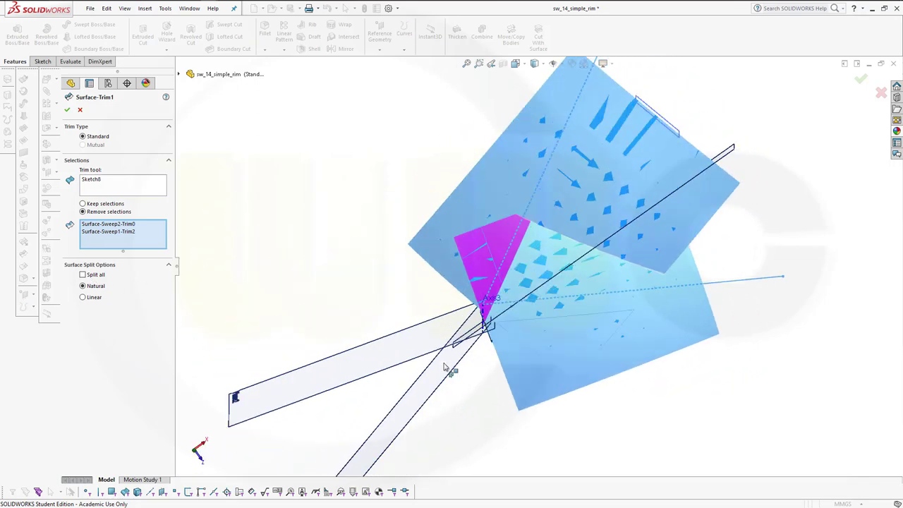
click(478, 193)
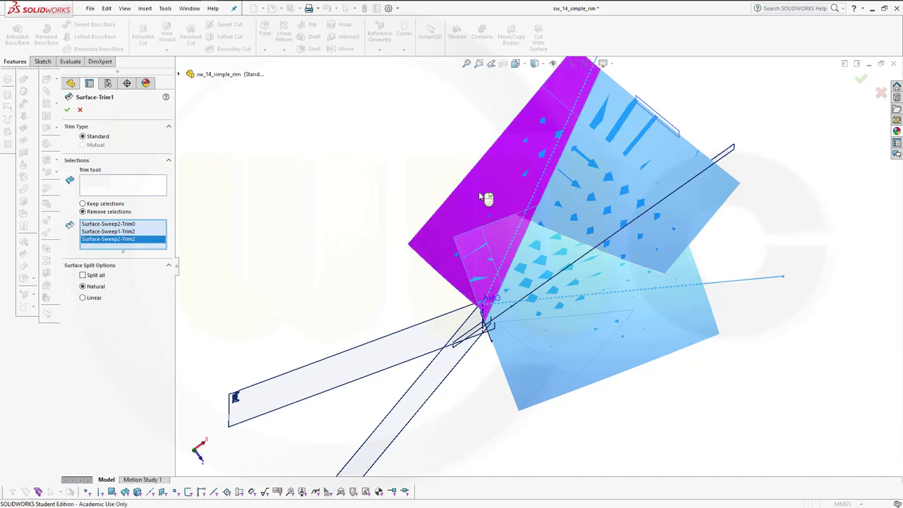
click(643, 348)
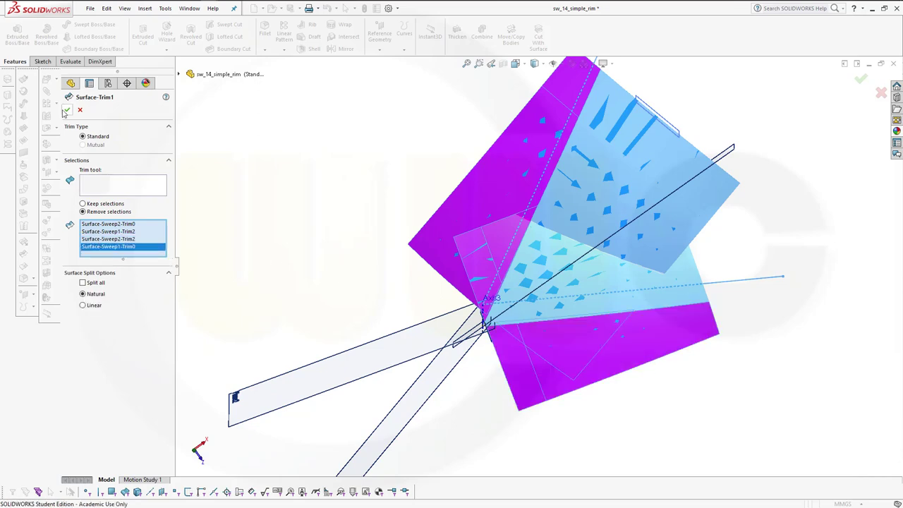
key(Return)
mouse_move(367, 229)
middle_down()
mouse_move(559, 265)
mouse_move(609, 221)
mouse_move(550, 322)
middle_up()
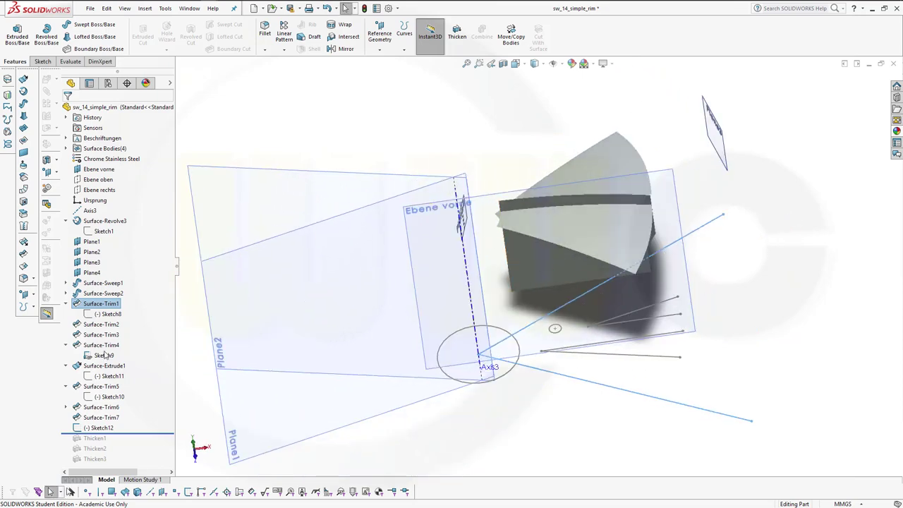
Step: Open Sketch12 for editing and view it straight down from the top
click(111, 428)
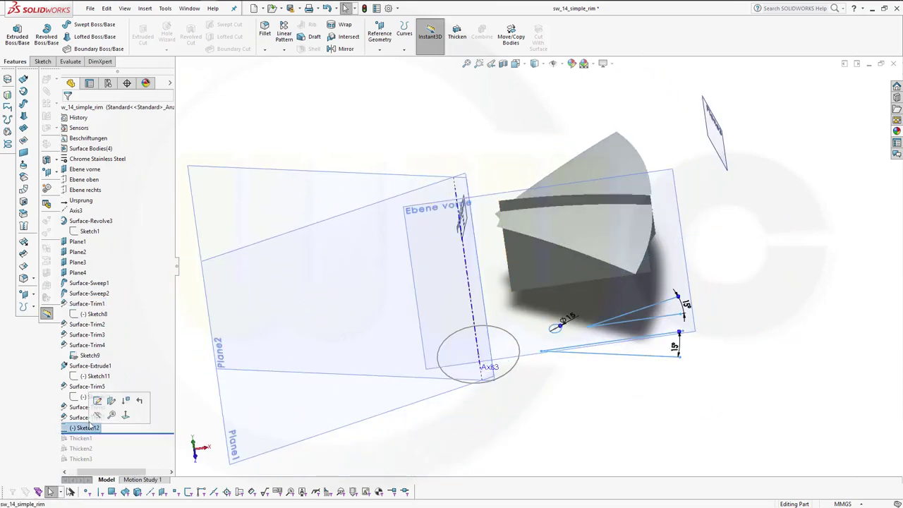
click(97, 401)
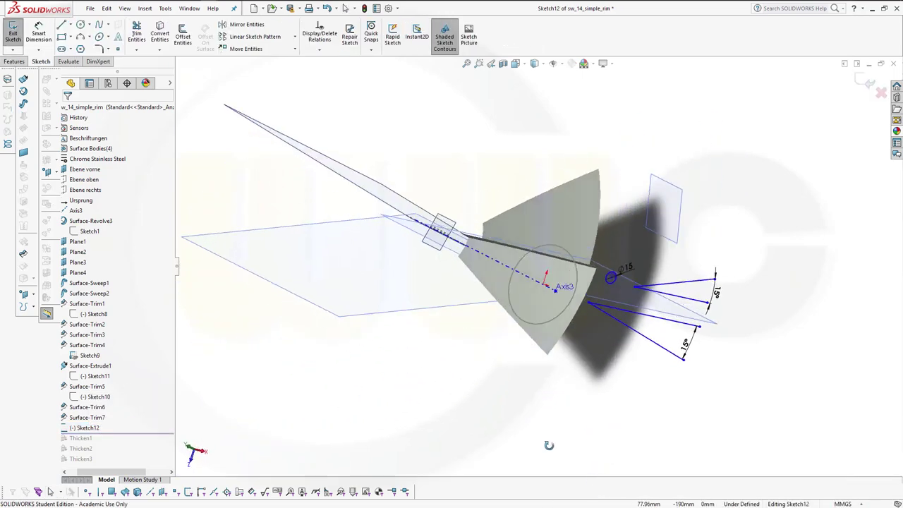
key(space)
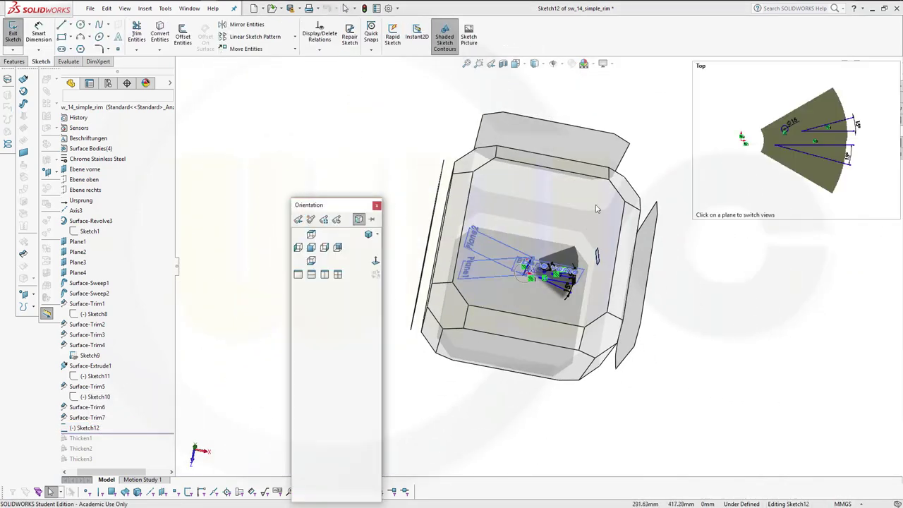
click(819, 355)
scroll(711, 313, down, 2)
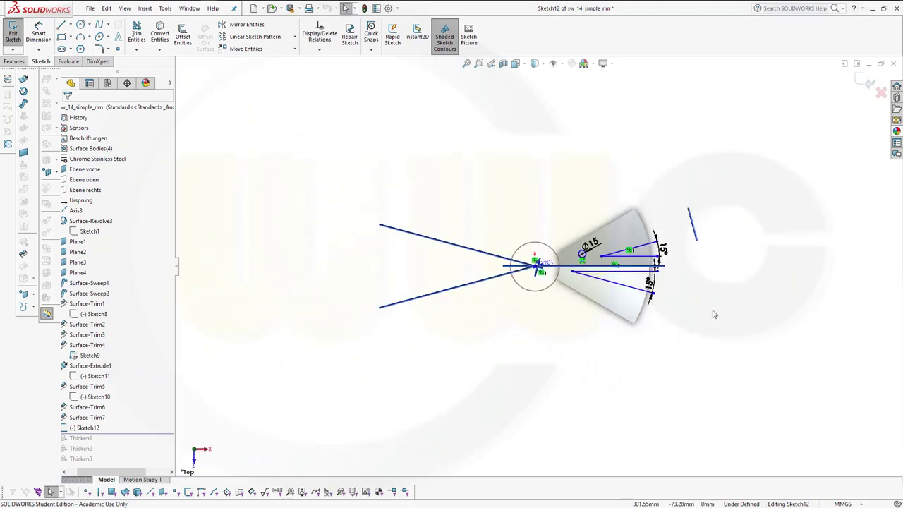
scroll(614, 336, up, 2)
scroll(483, 318, up, 2)
scroll(452, 212, down, 1)
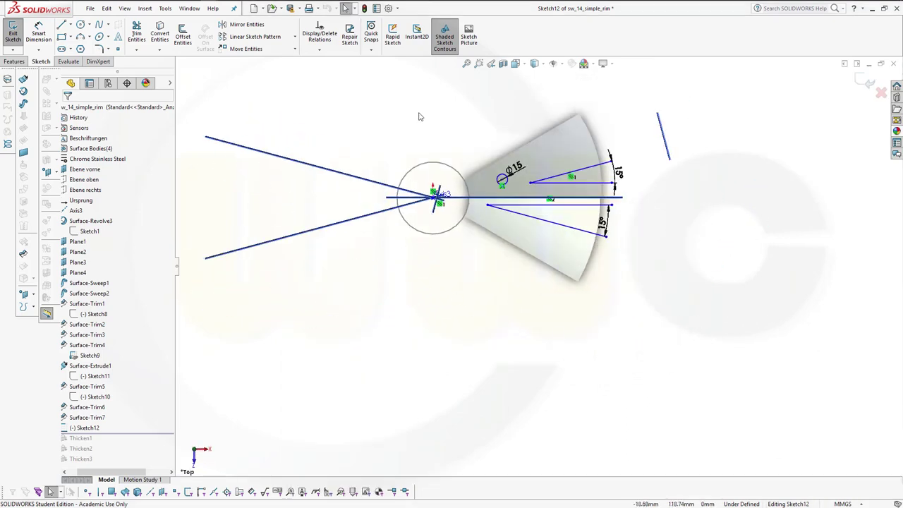
Step: Make both line endpoints coincident with their plane lines
click(487, 204)
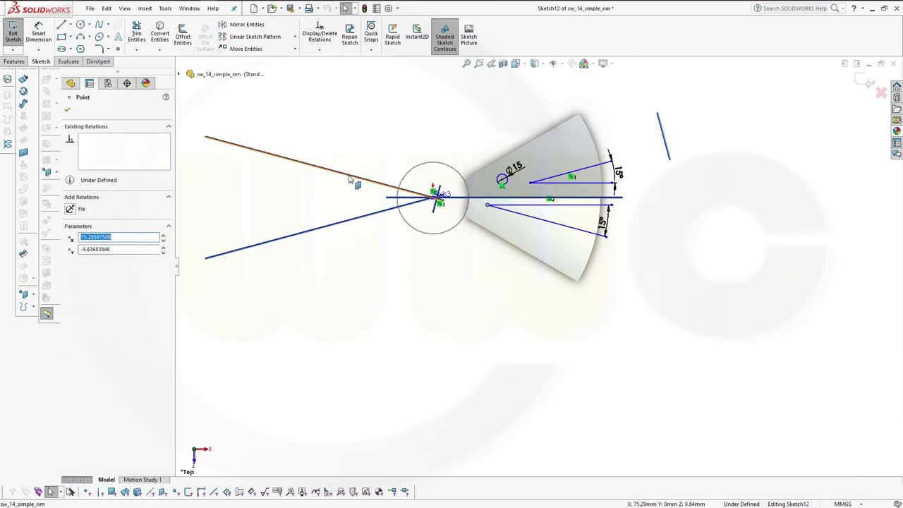
ctrl+click(349, 176)
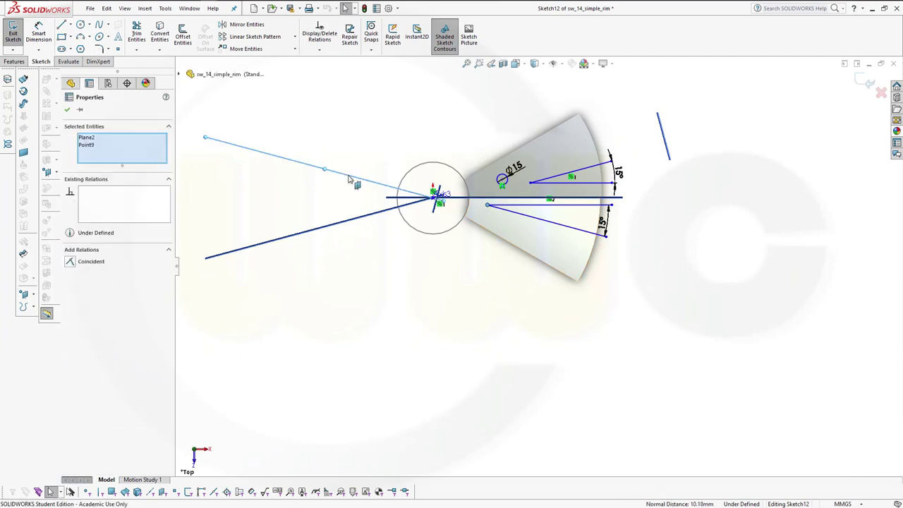
click(69, 261)
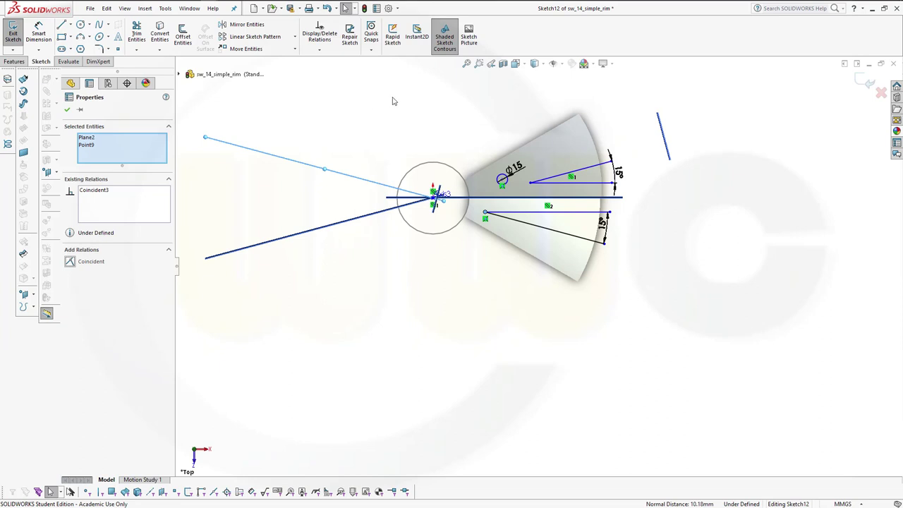
click(530, 184)
ctrl+click(333, 224)
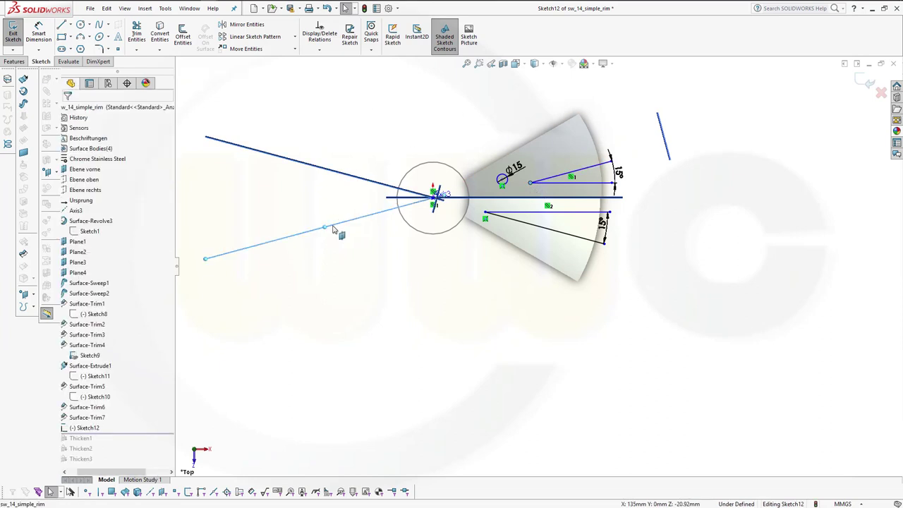
click(69, 262)
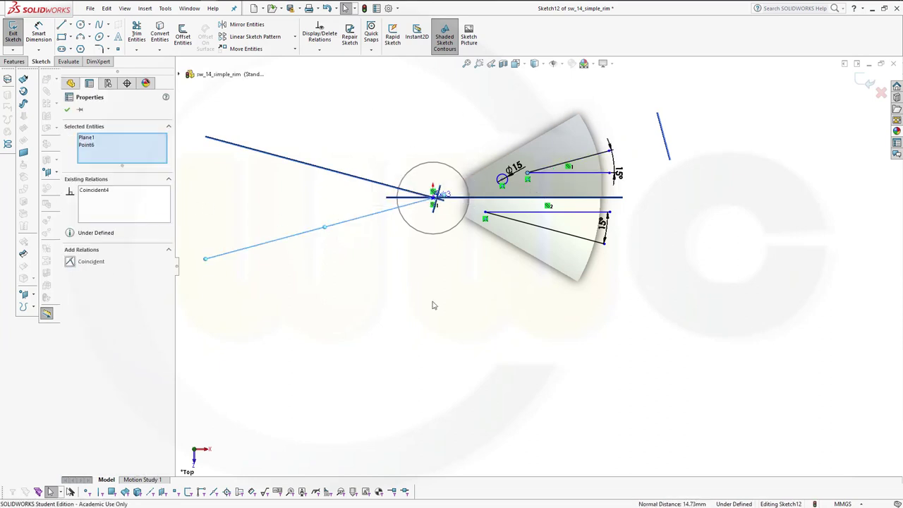
click(702, 317)
Step: Change both V-pair angle dimensions from 15° to 30°
double_click(609, 230)
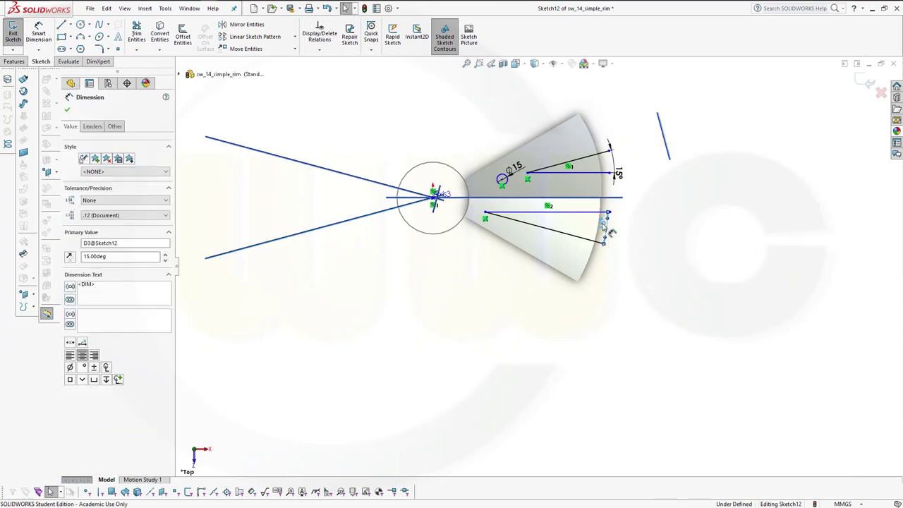
text(30)
key(Return)
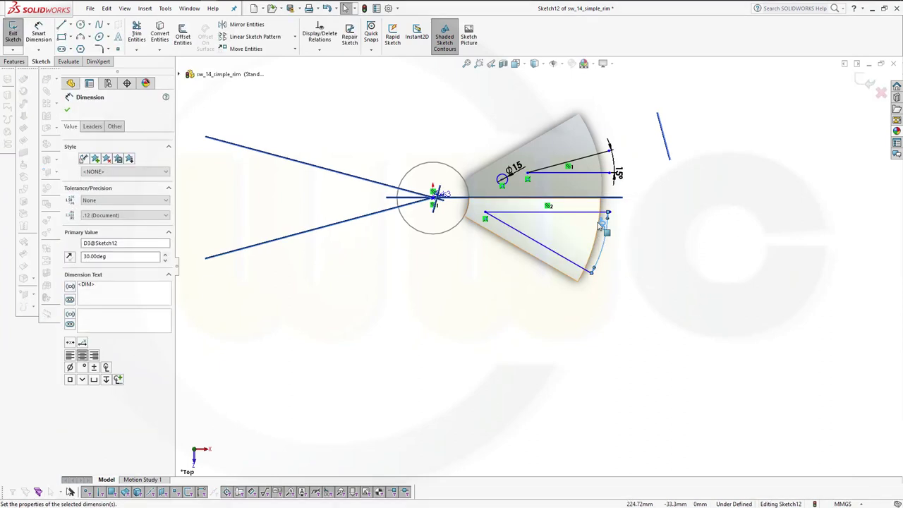
double_click(618, 173)
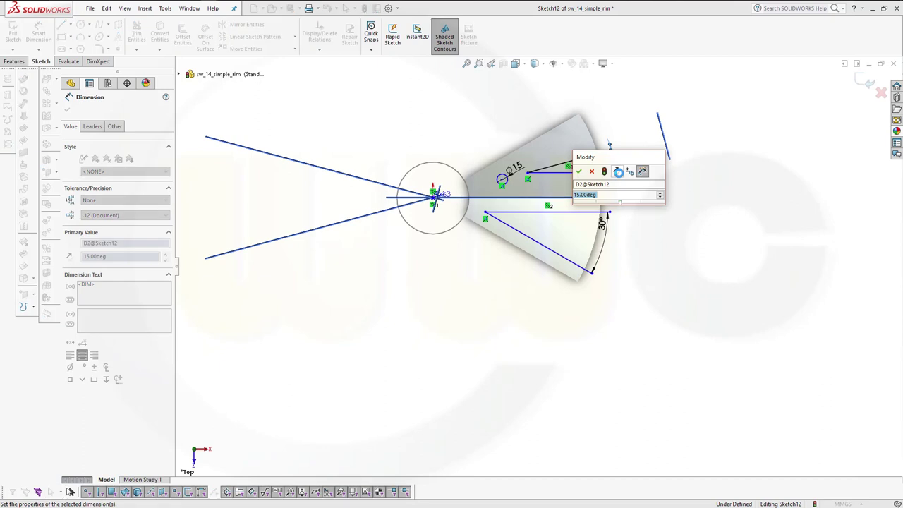
text(30)
key(Return)
key(Escape)
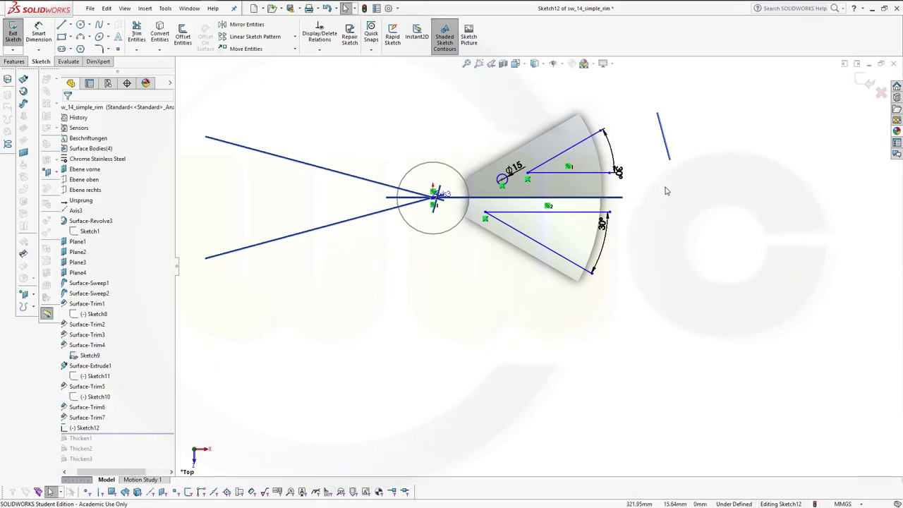
Step: Set the small circle's diameter from Ø15 to Ø25
double_click(512, 170)
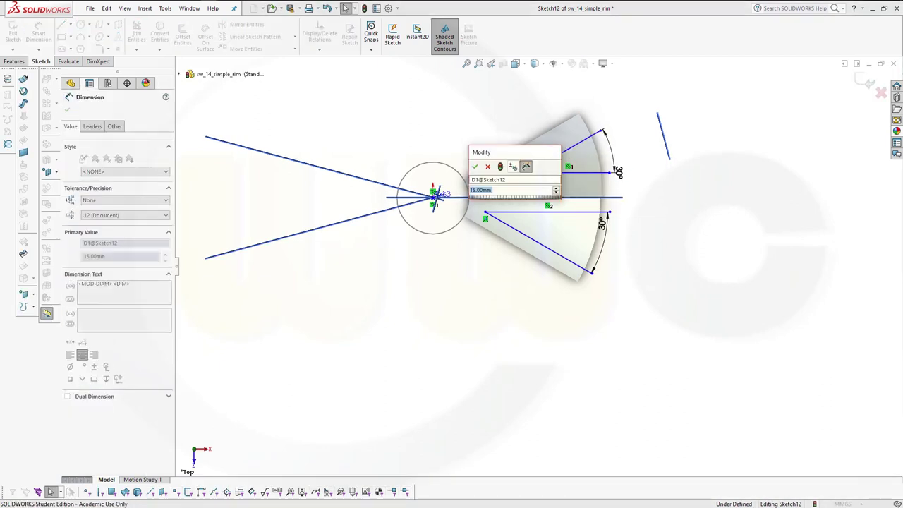
text(20)
click(514, 168)
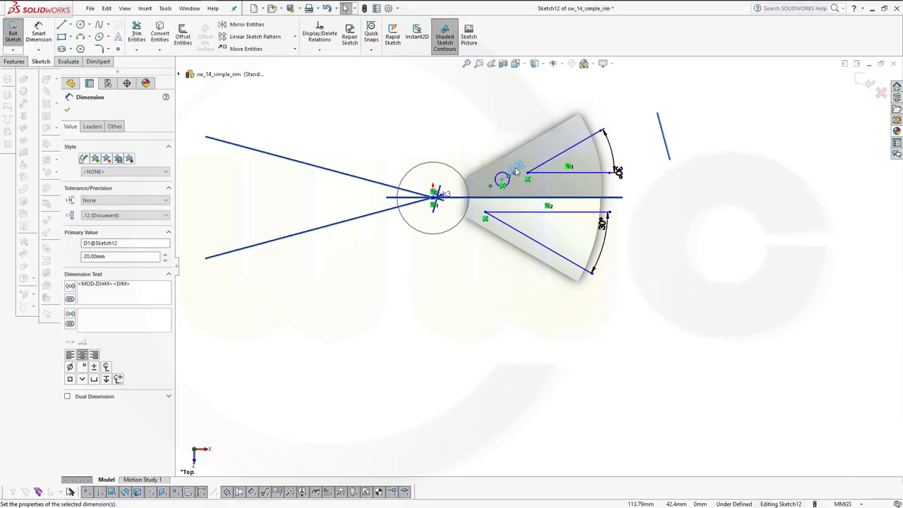
text(25)
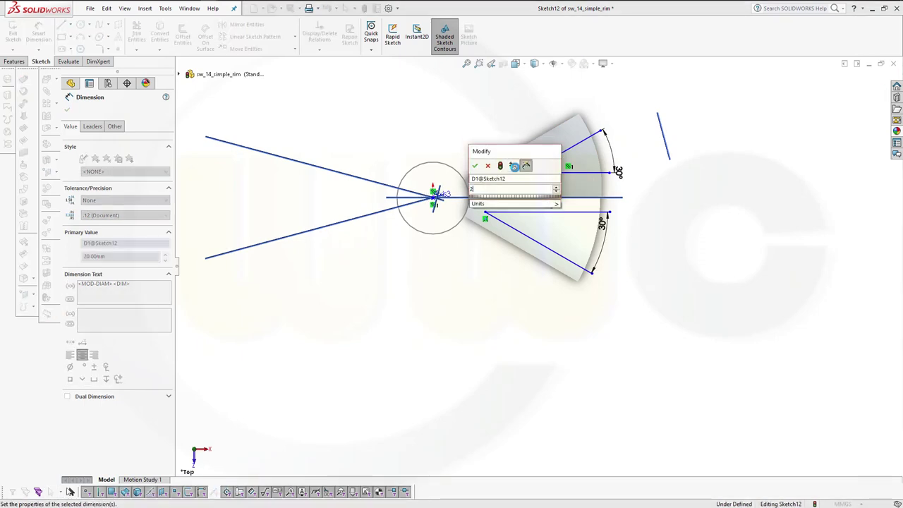
key(Return)
click(692, 234)
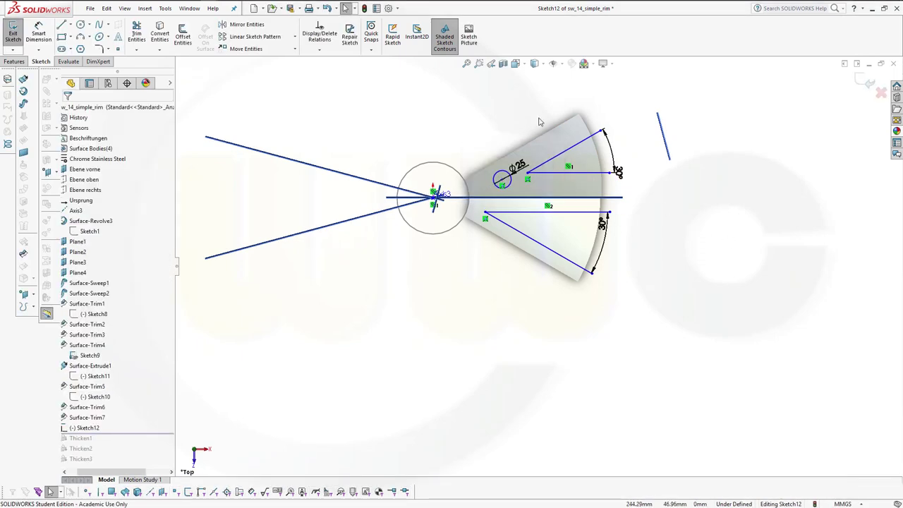
scroll(663, 253, up, 2)
scroll(636, 278, down, 3)
scroll(636, 278, down, 1)
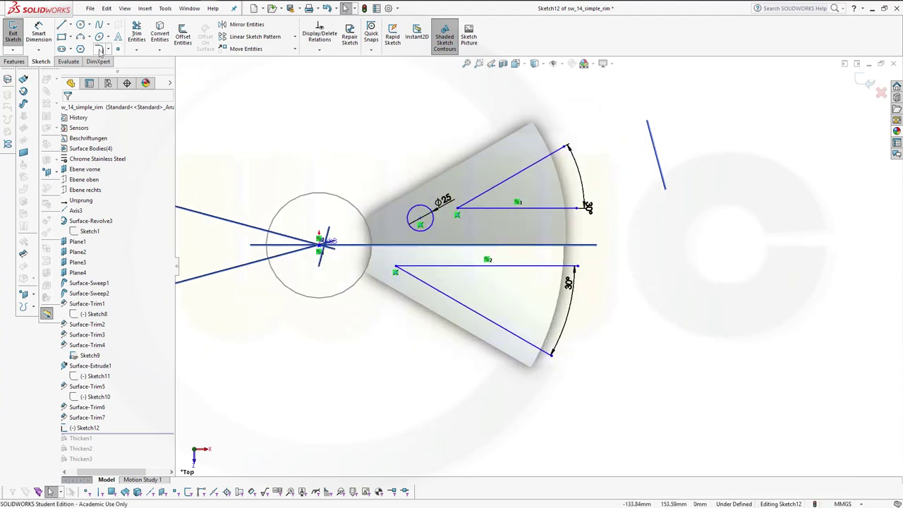
click(100, 50)
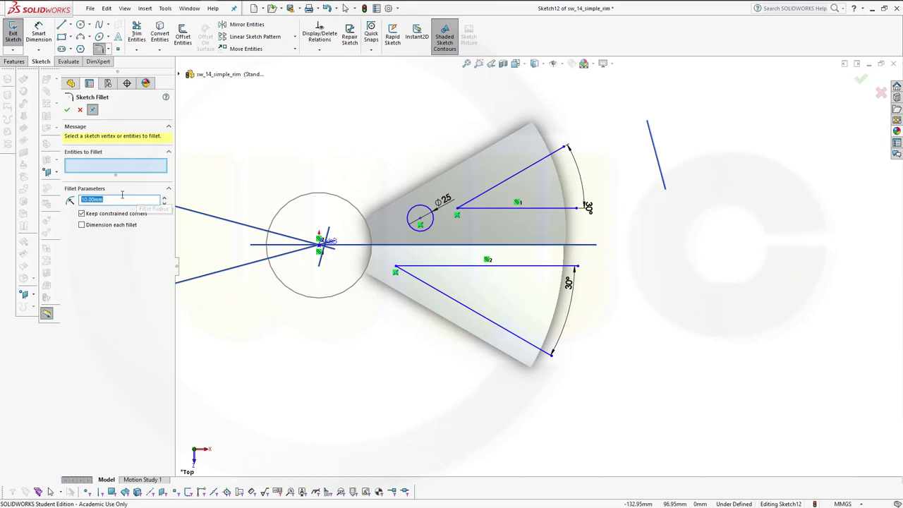
Step: Round the upper V corner with an R20 sketch fillet and the lower V's inner corner with R10
click(493, 211)
click(493, 214)
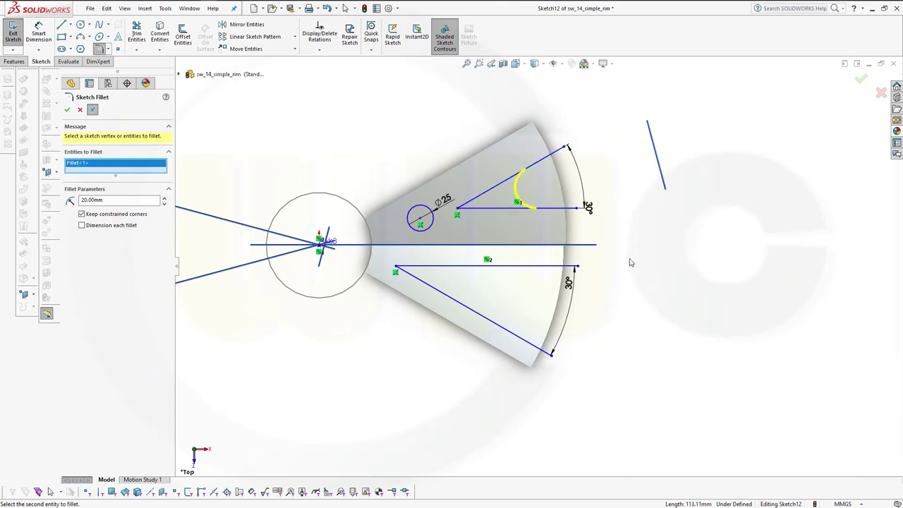
click(67, 110)
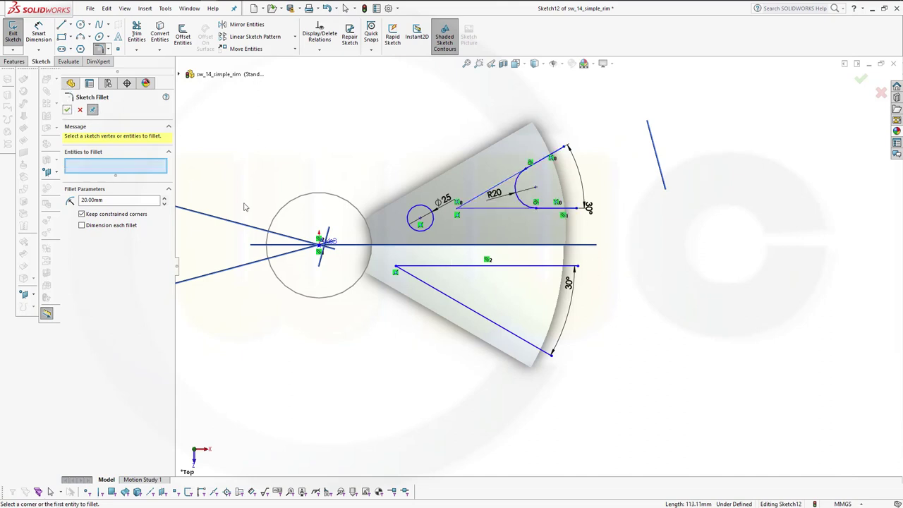
double_click(150, 198)
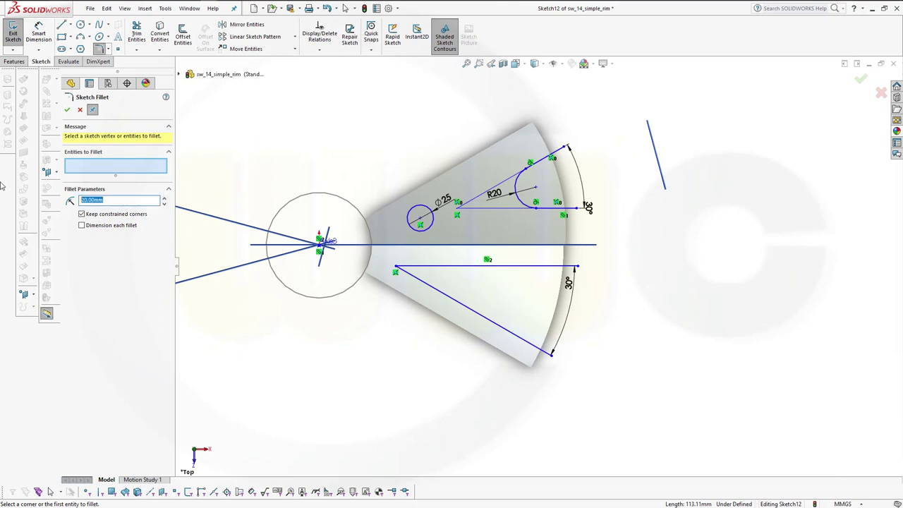
text(10)
click(429, 291)
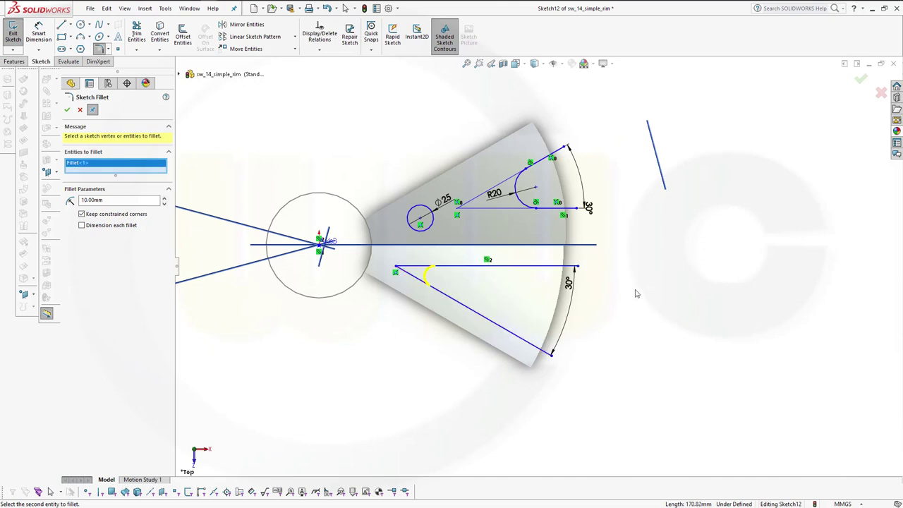
click(67, 110)
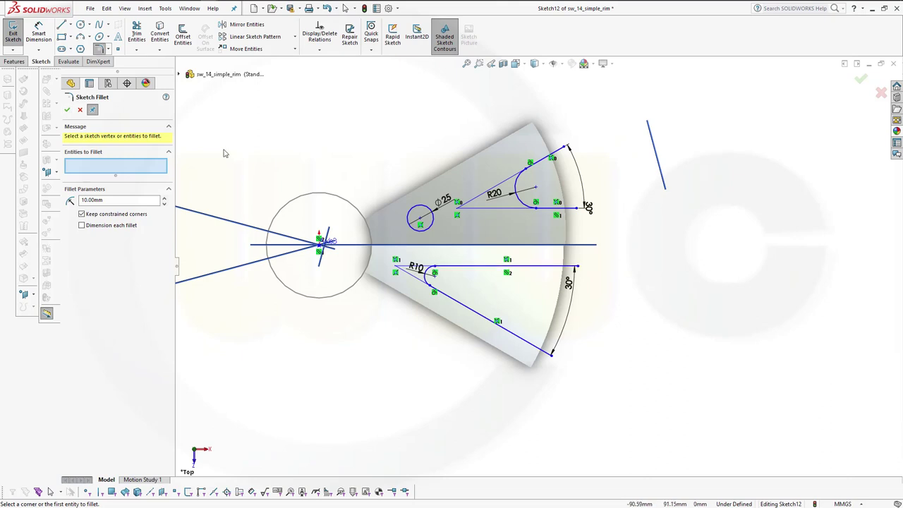
key(Escape)
scroll(600, 295, up, 2)
scroll(596, 290, down, 2)
Step: Slide the R20 fillet onto the Ø25 circle and the R10 fillet toward the hub
scroll(592, 275, down, 2)
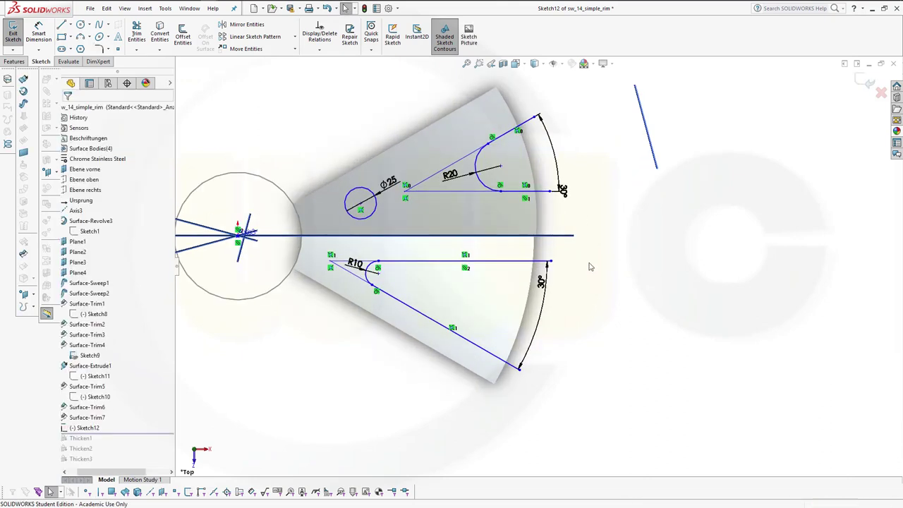
mouse_move(501, 166)
mouse_down()
mouse_move(428, 190)
mouse_move(426, 204)
mouse_up()
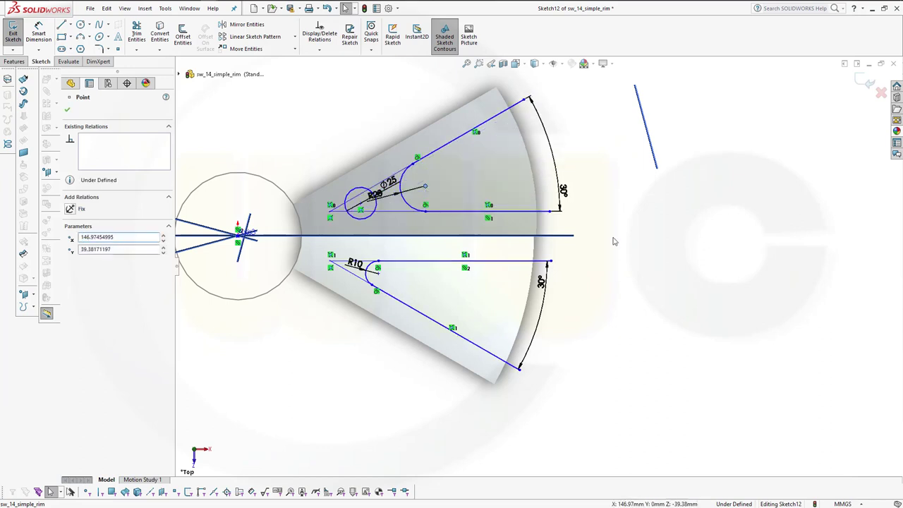
key(Escape)
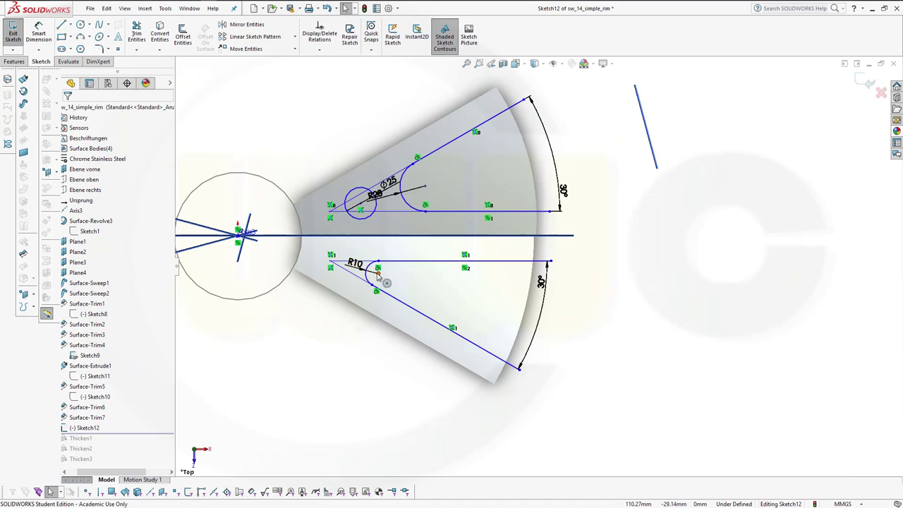
drag(378, 275, 333, 264)
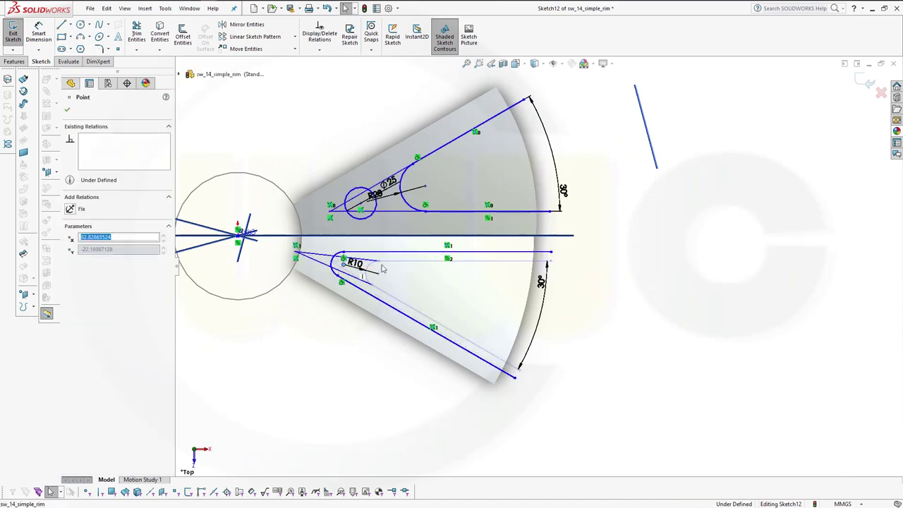
key(Escape)
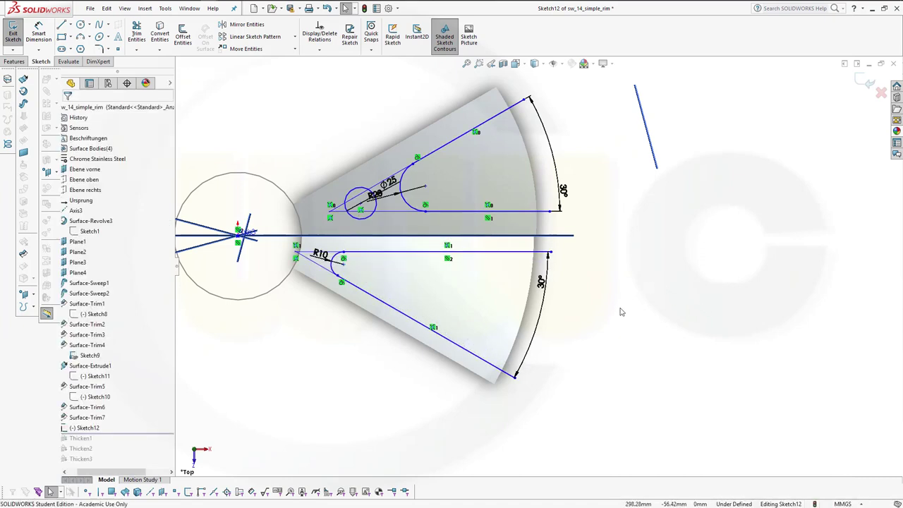
Step: Dimension both horizontal lines' offsets from the centre line (15 upper, 5 lower)
click(39, 32)
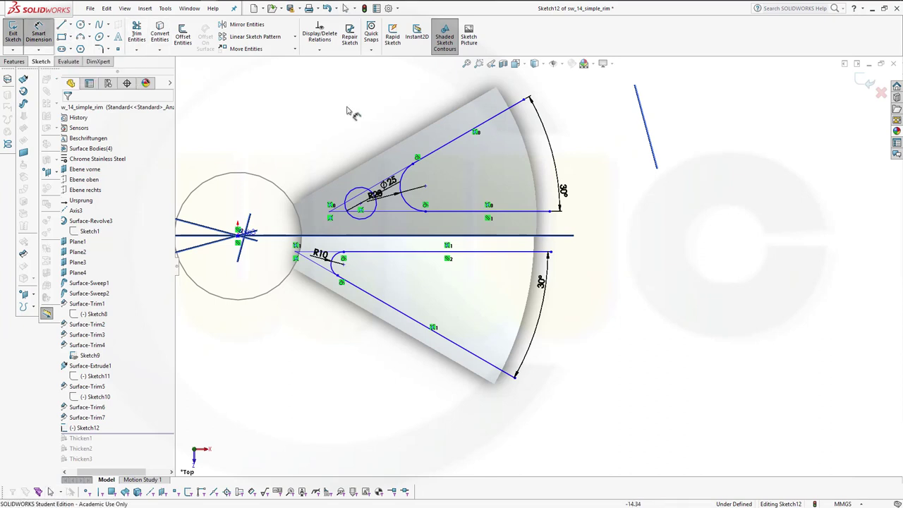
click(502, 211)
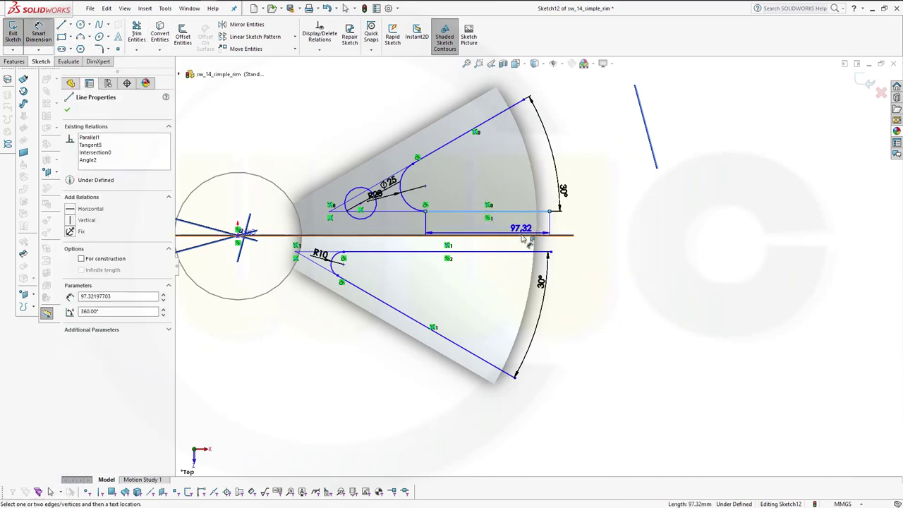
click(522, 236)
click(598, 220)
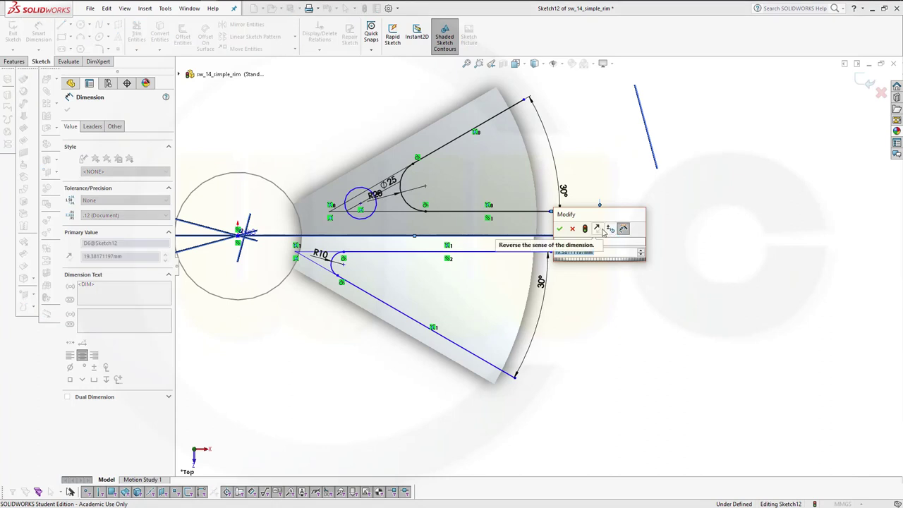
text(15)
key(Return)
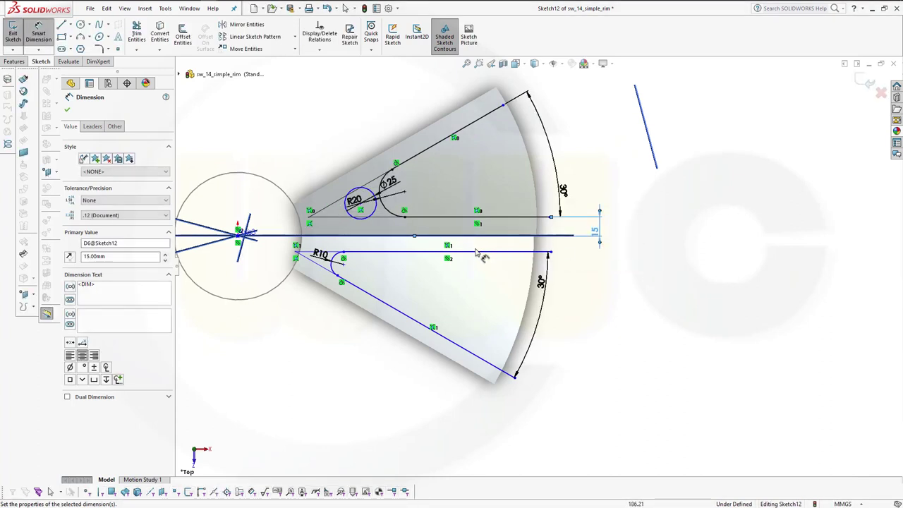
click(477, 251)
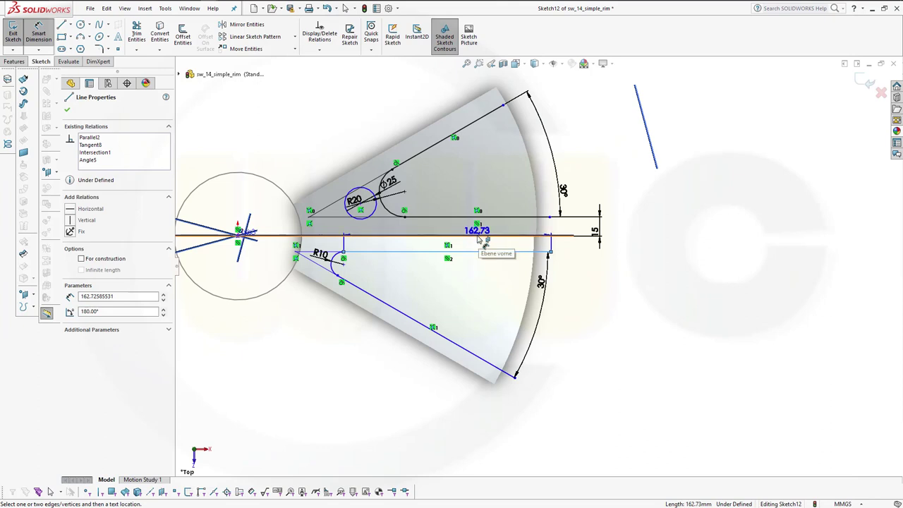
click(478, 236)
click(558, 240)
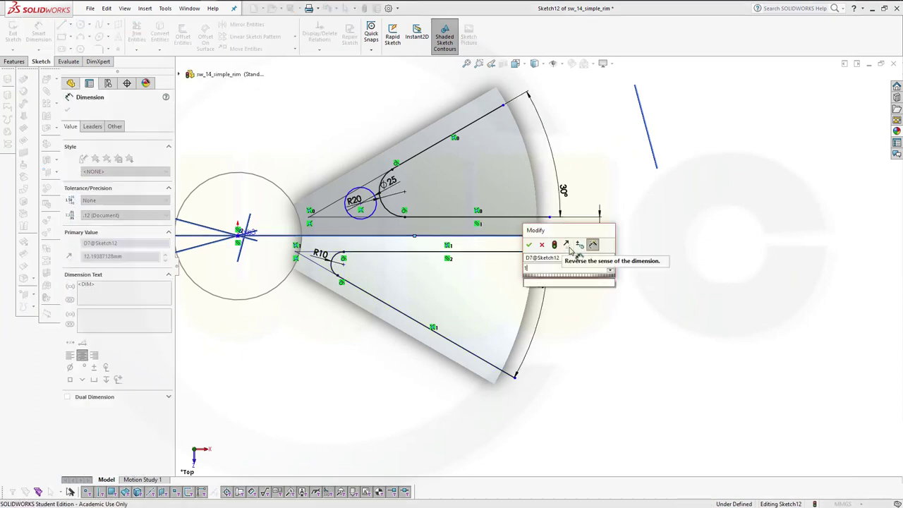
text(5)
key(Return)
click(709, 268)
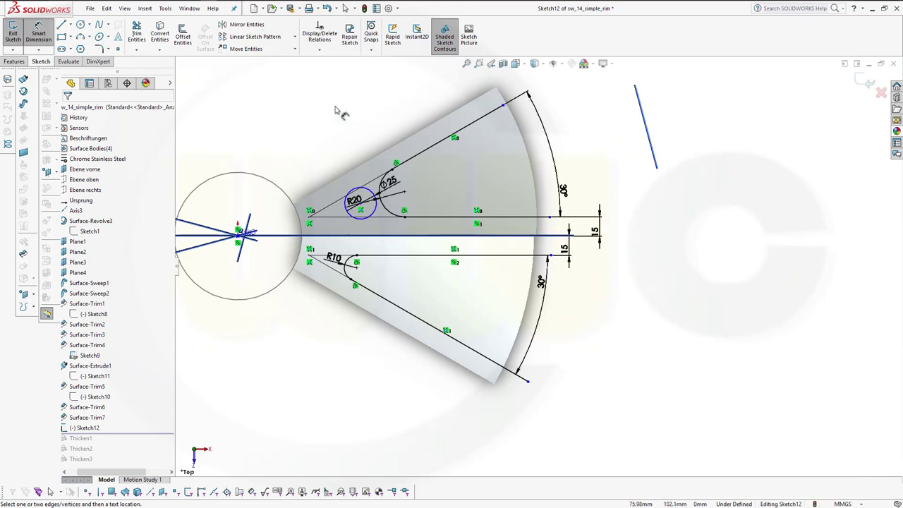
key(Escape)
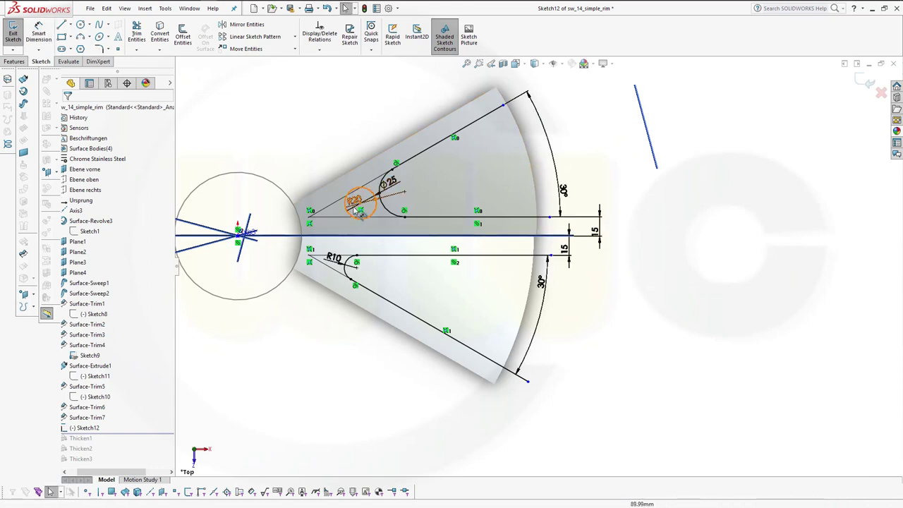
Step: Shift the R20 circle's centre further left and exit Sketch12
click(362, 212)
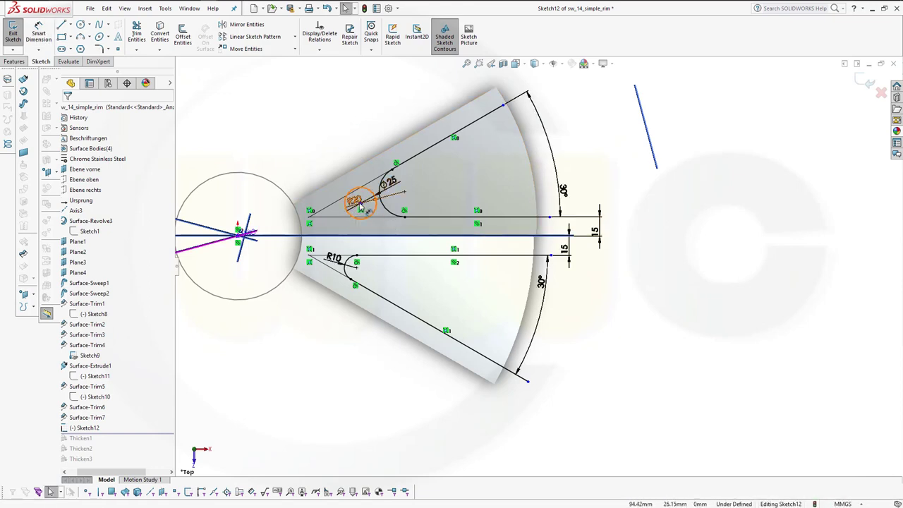
key(Delete)
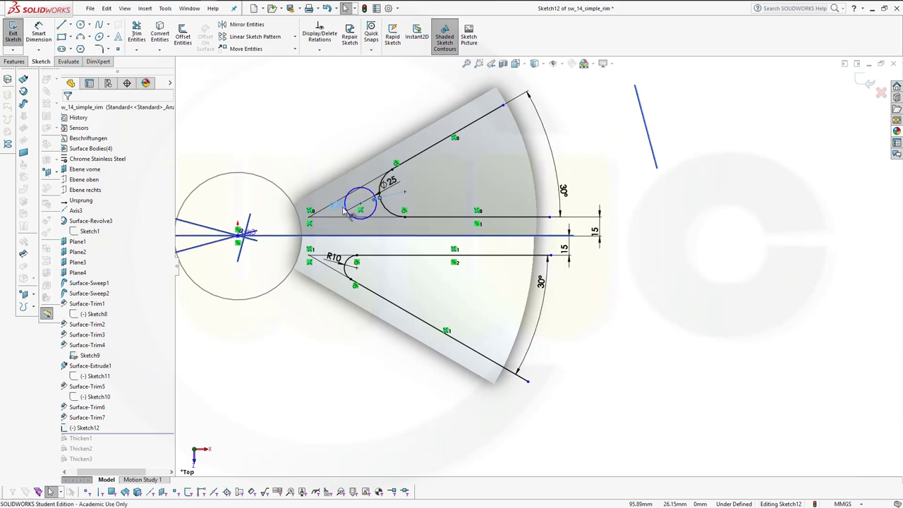
key(ctrl+z)
drag(361, 207, 346, 210)
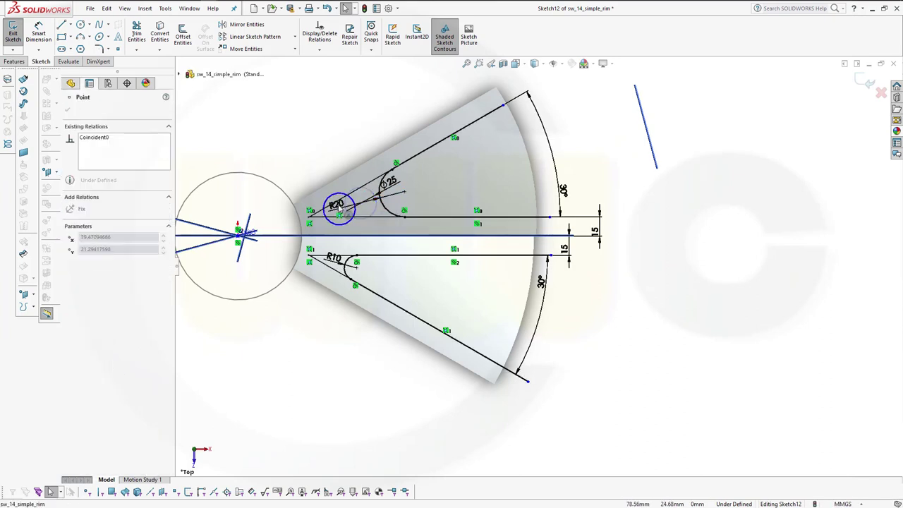
click(660, 259)
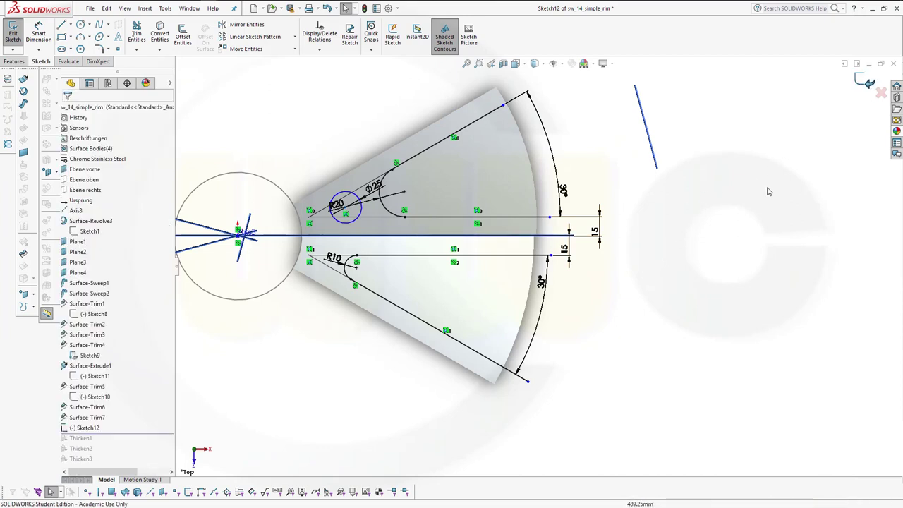
key(ctrl+b)
mouse_move(611, 283)
middle_down()
mouse_move(562, 263)
mouse_move(571, 252)
mouse_move(288, 321)
middle_up()
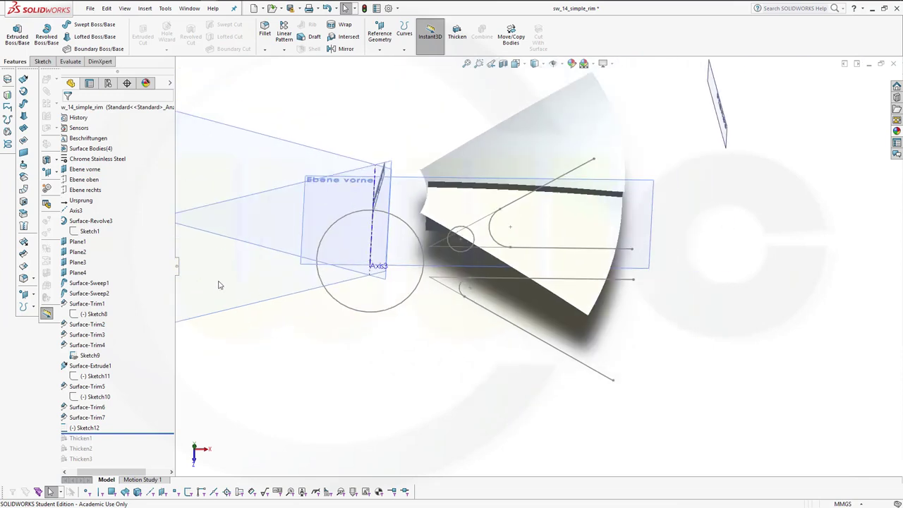
Step: Trim the spoke surface with Sketch12, removing both slot regions and the round hole region
click(23, 254)
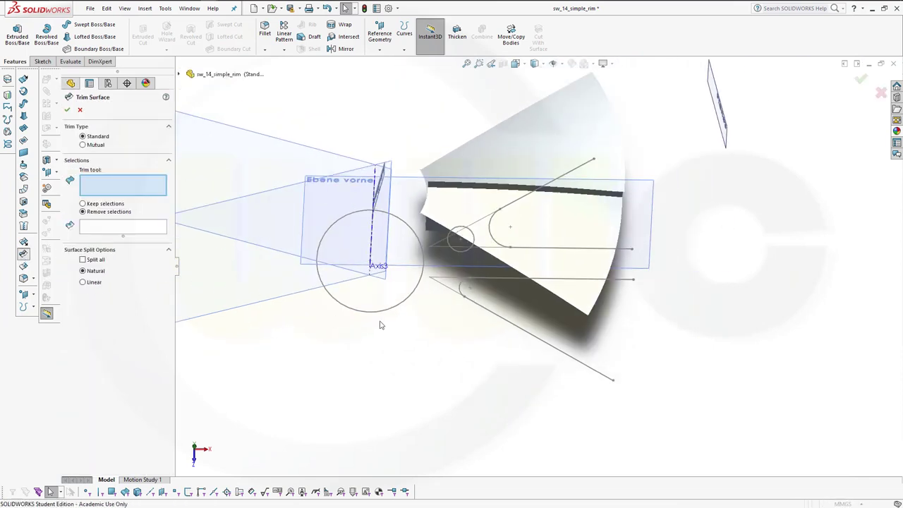
click(478, 305)
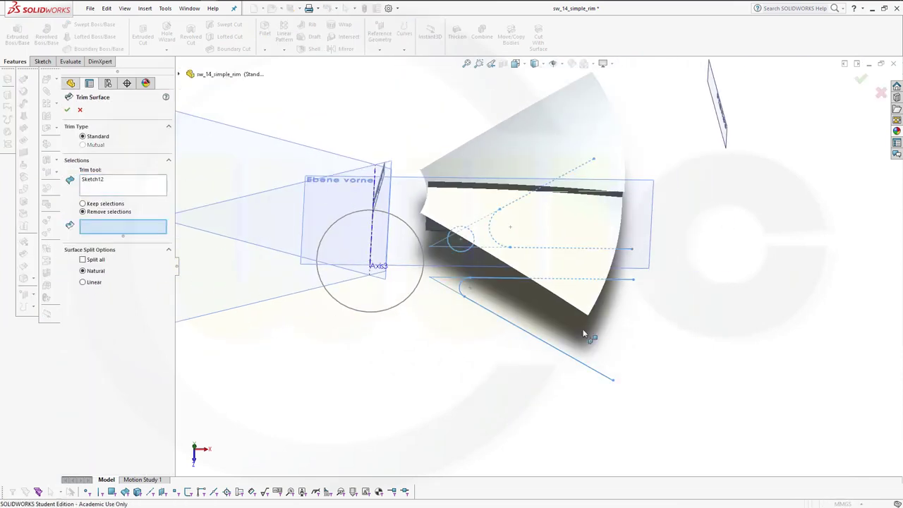
key(ctrl+5)
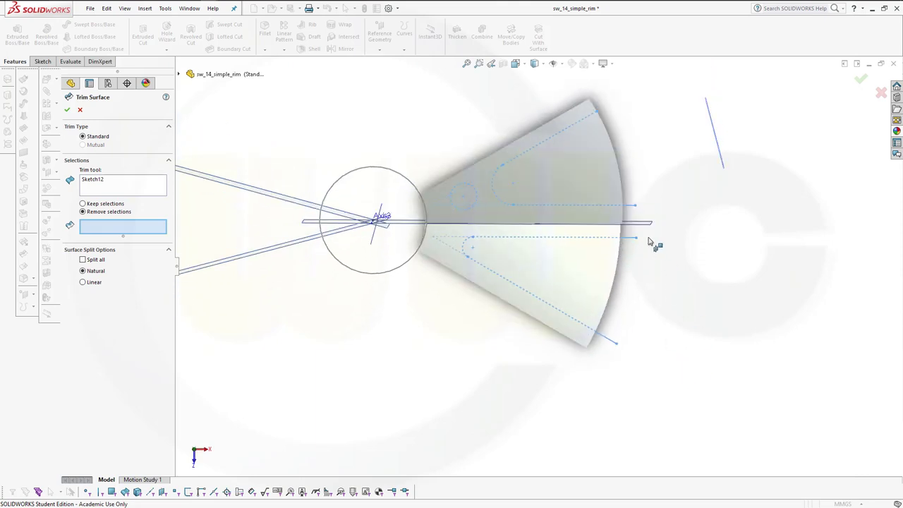
click(582, 182)
click(550, 282)
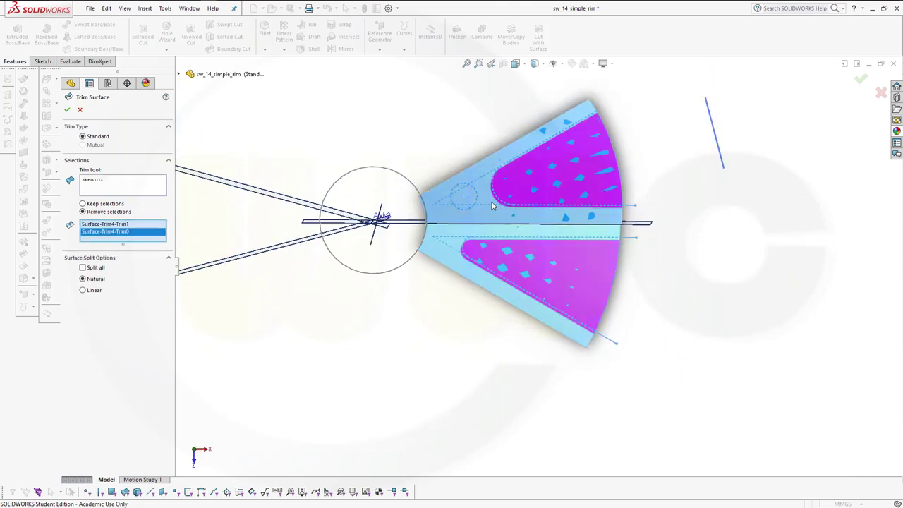
click(467, 202)
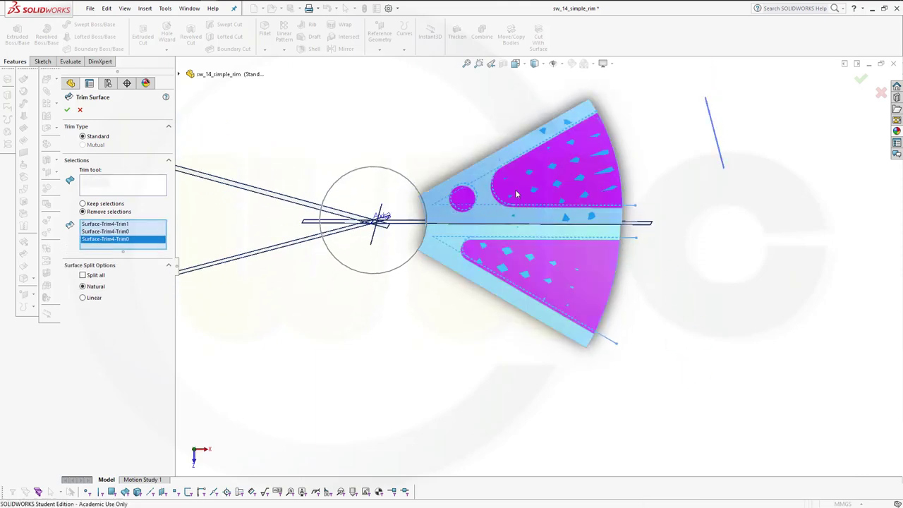
click(70, 112)
mouse_move(383, 247)
middle_down()
mouse_move(489, 268)
mouse_move(450, 151)
middle_up()
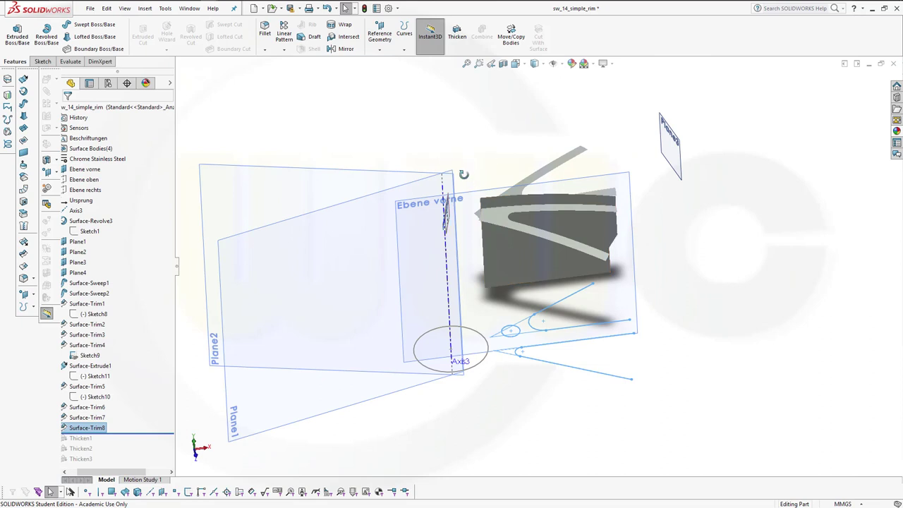
Step: Roll the part forward past Thicken3 and inspect the rebuilt spoke solids with their openings
middle_drag(463, 174, 403, 198)
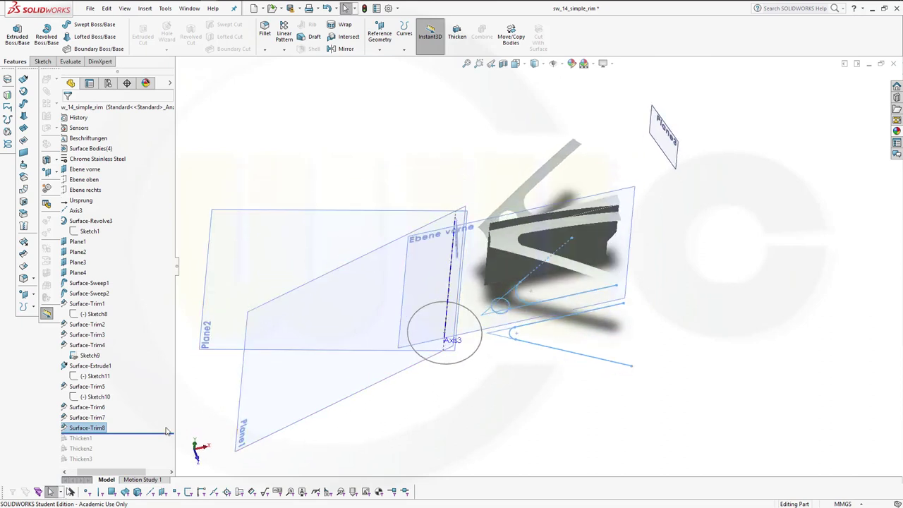
drag(162, 438, 165, 466)
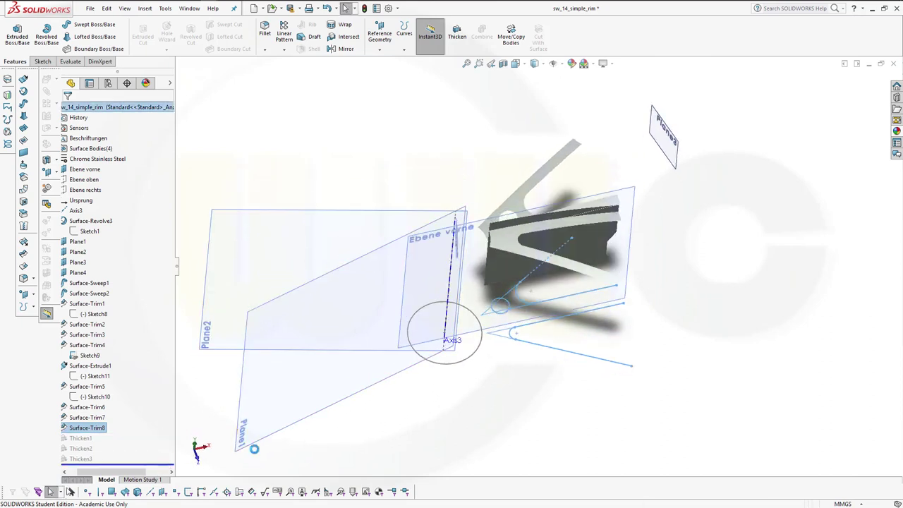
middle_drag(506, 400, 423, 212)
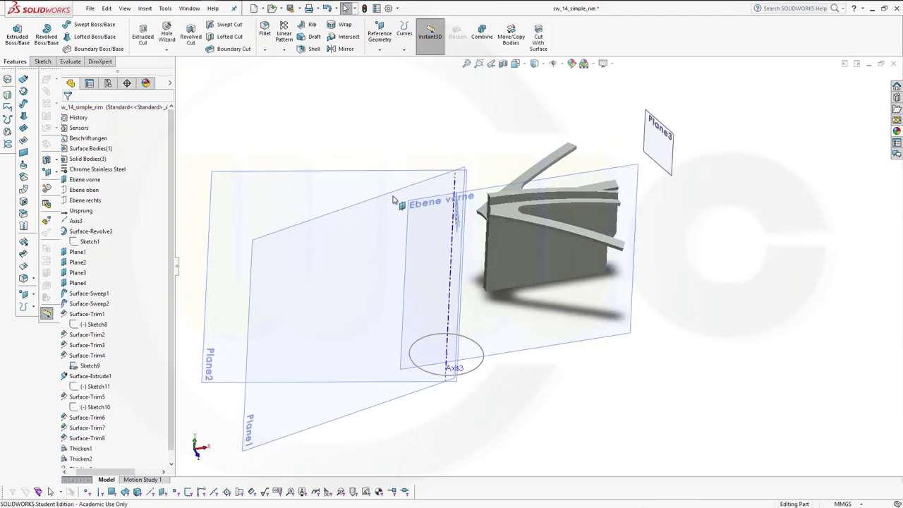
scroll(409, 205, up, 3)
scroll(595, 288, down, 5)
scroll(634, 324, up, 2)
scroll(635, 325, up, 2)
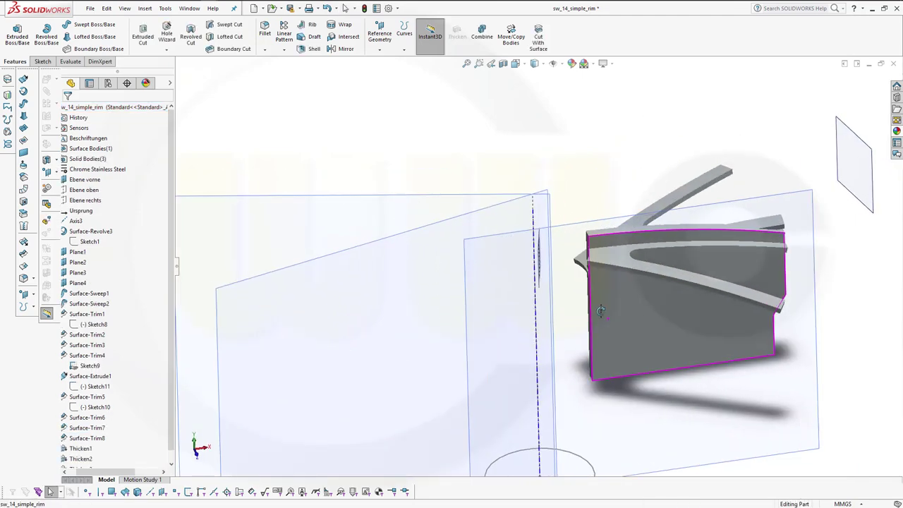
scroll(427, 173, down, 4)
scroll(706, 356, up, 2)
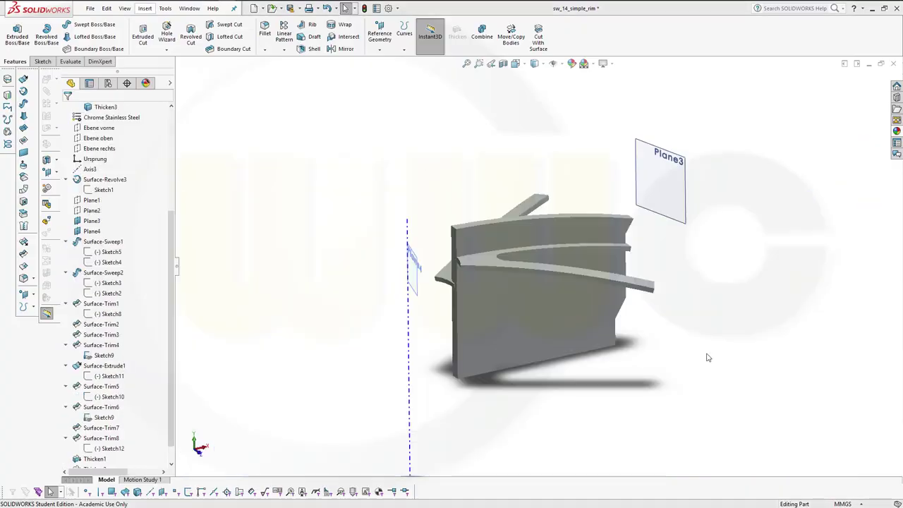
middle_drag(709, 351, 681, 367)
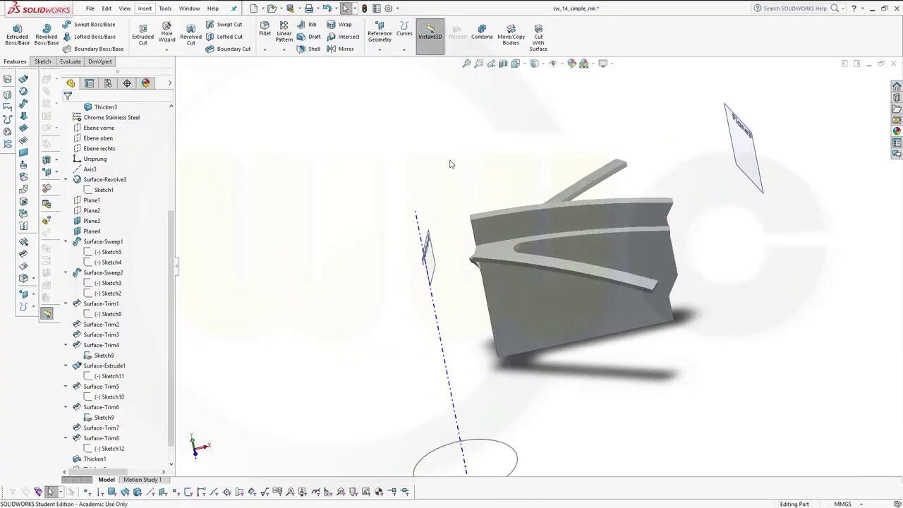
mouse_move(455, 193)
middle_down()
mouse_move(478, 196)
mouse_move(508, 299)
mouse_move(532, 320)
mouse_move(510, 284)
mouse_move(318, 176)
mouse_move(354, 200)
mouse_move(336, 171)
middle_up()
Step: Start a 2 mm shell on the curved rib, removing its top face and both end faces
click(311, 48)
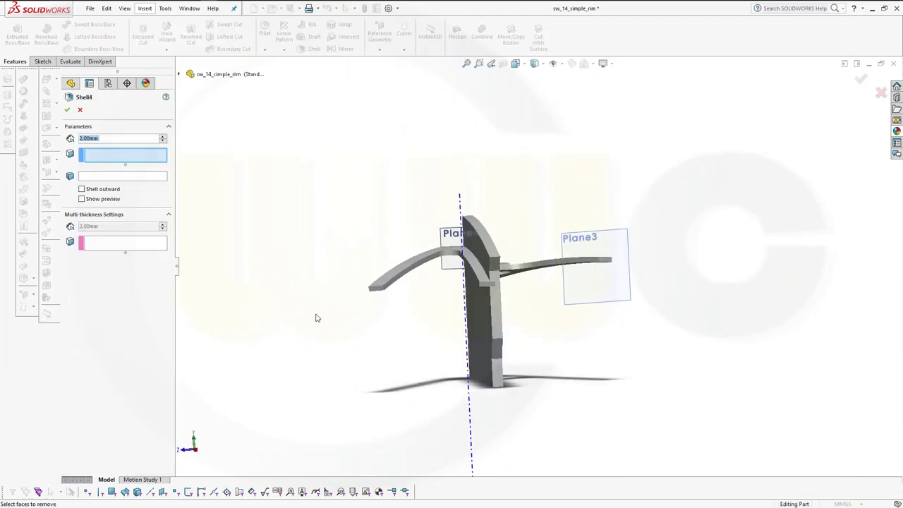
middle_drag(315, 317, 351, 358)
click(439, 252)
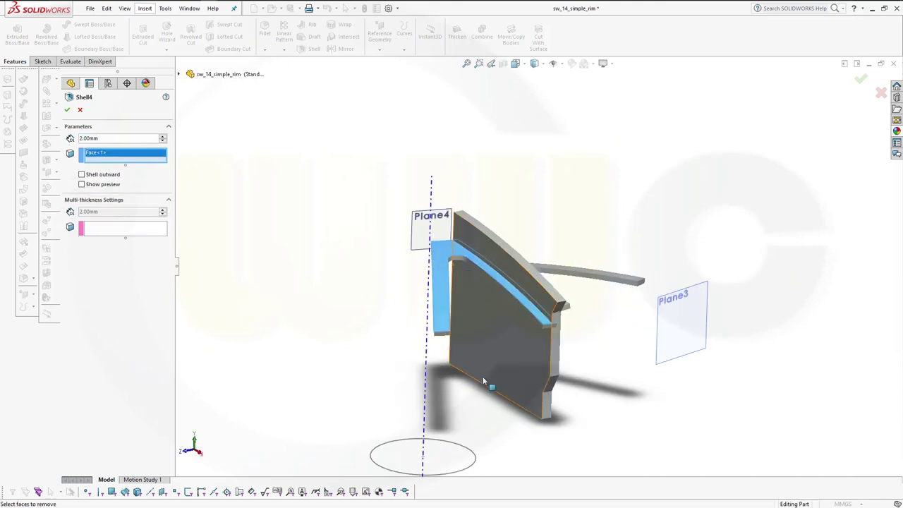
middle_drag(485, 396, 420, 321)
scroll(420, 321, down, 2)
scroll(446, 292, down, 3)
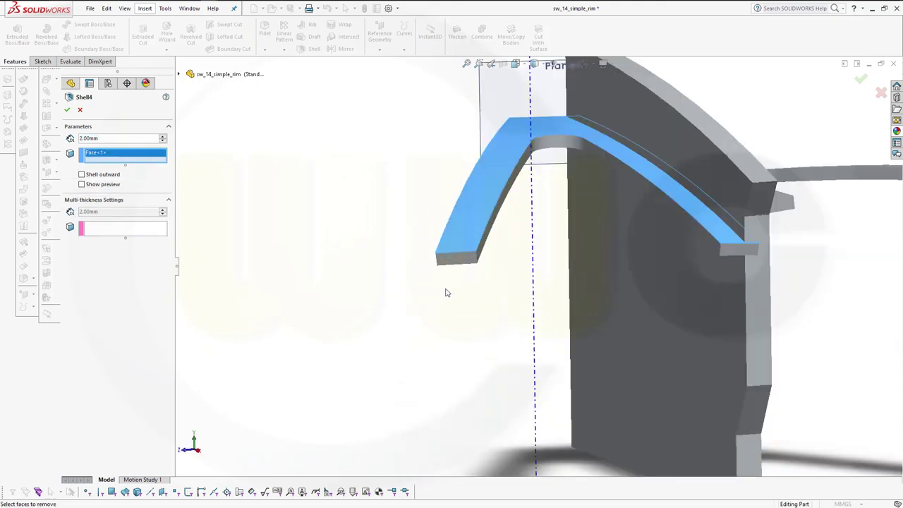
click(465, 261)
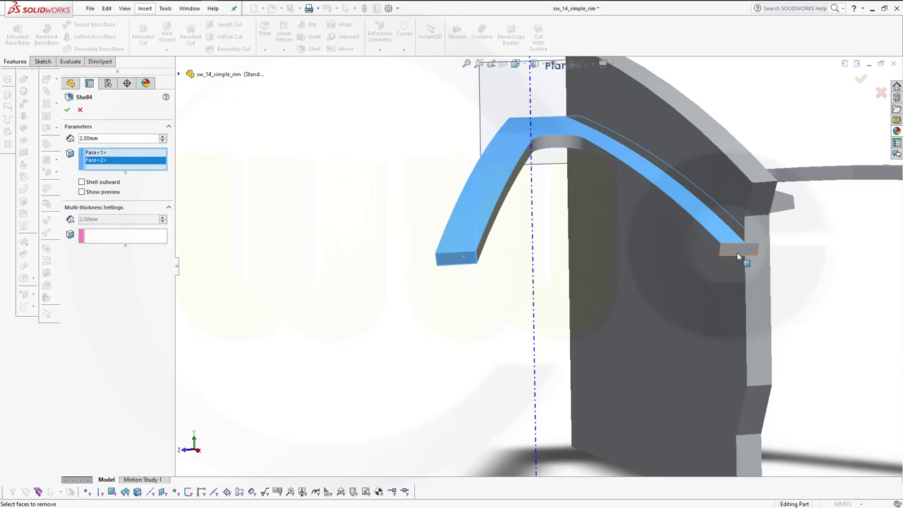
click(736, 252)
Step: Remove two more rib faces, check the shelled rib, and select a face on the forked spoke
middle_drag(509, 330, 538, 329)
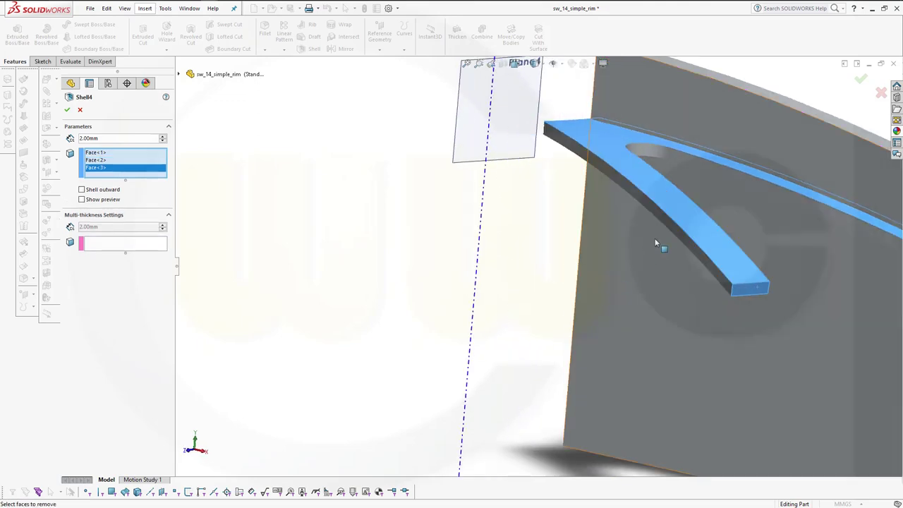
click(628, 236)
mouse_move(628, 237)
middle_down()
mouse_move(605, 322)
mouse_move(640, 374)
mouse_move(661, 255)
middle_up()
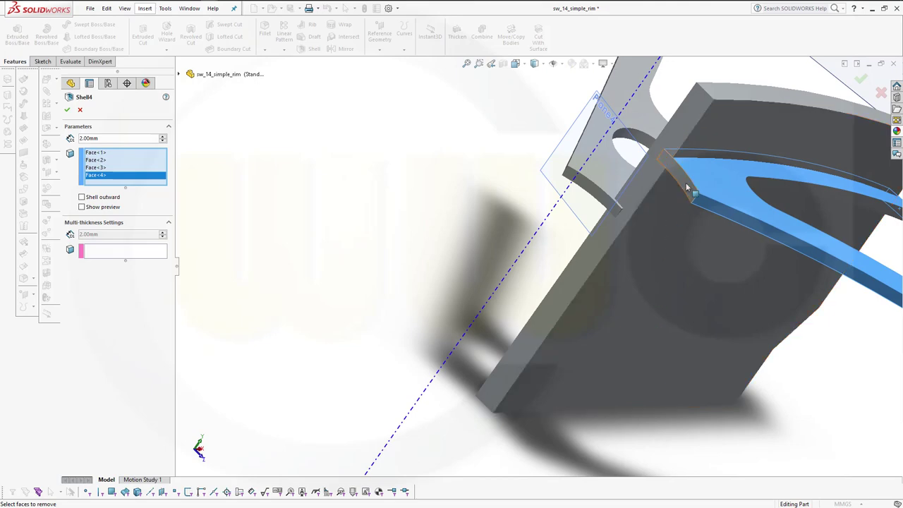
click(676, 229)
mouse_move(813, 343)
middle_down()
mouse_move(631, 317)
mouse_move(609, 339)
mouse_move(618, 332)
middle_up()
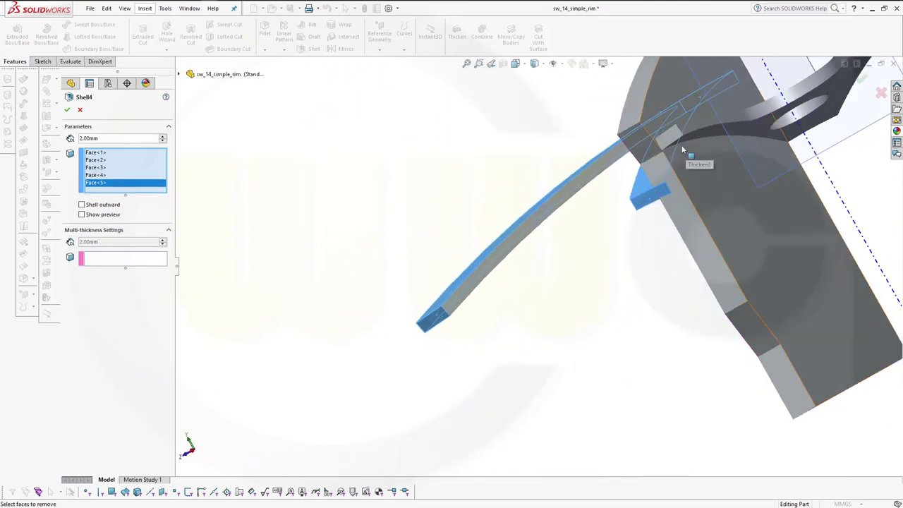
middle_drag(536, 157, 562, 162)
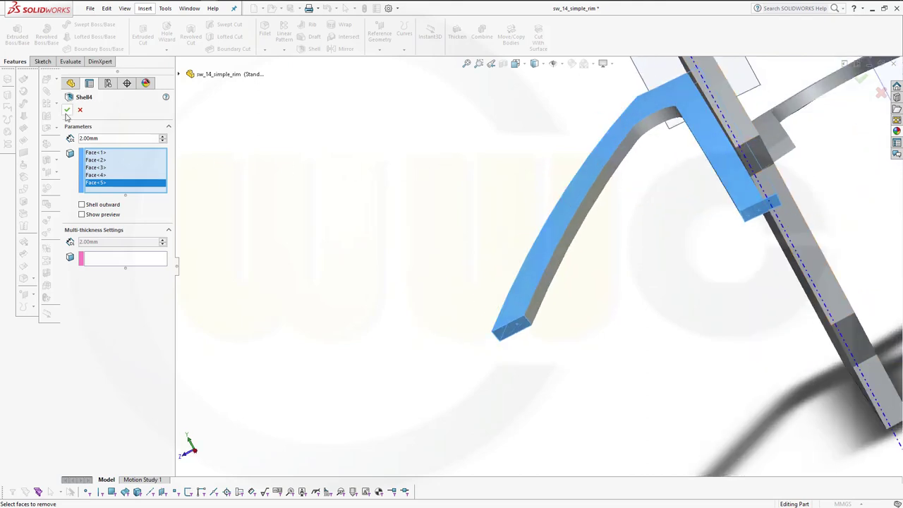
mouse_move(419, 198)
middle_down()
mouse_move(421, 205)
mouse_move(488, 199)
mouse_move(625, 238)
mouse_move(514, 272)
mouse_move(456, 120)
middle_up()
click(627, 228)
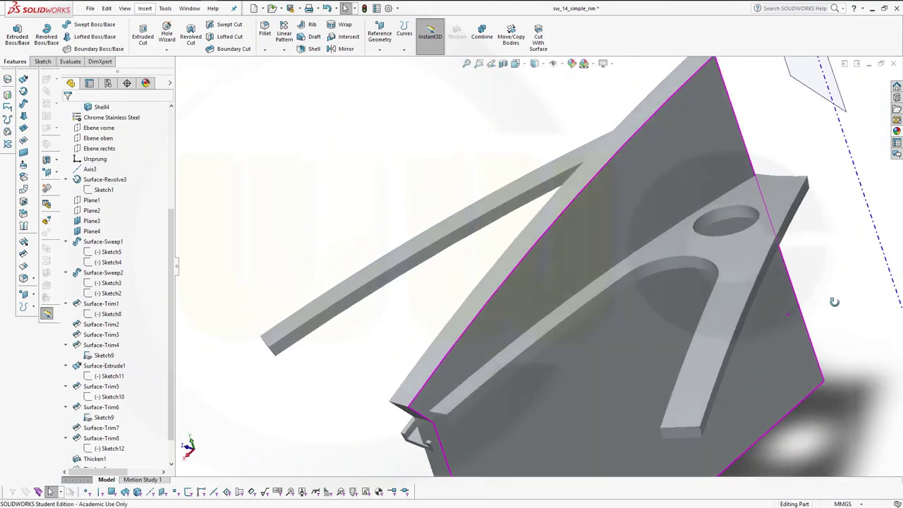
Step: Shell the forked spoke at 2.00 mm, removing its top face and four end faces
click(314, 49)
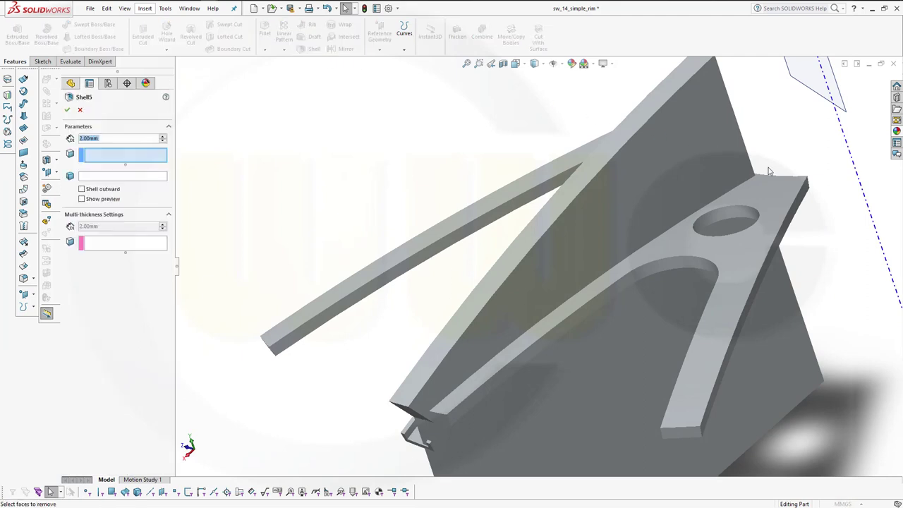
click(737, 261)
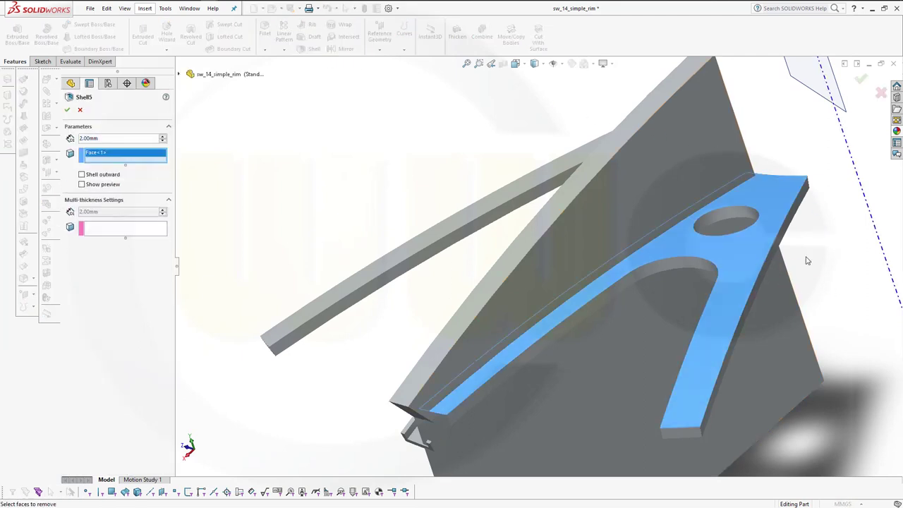
click(686, 433)
click(440, 422)
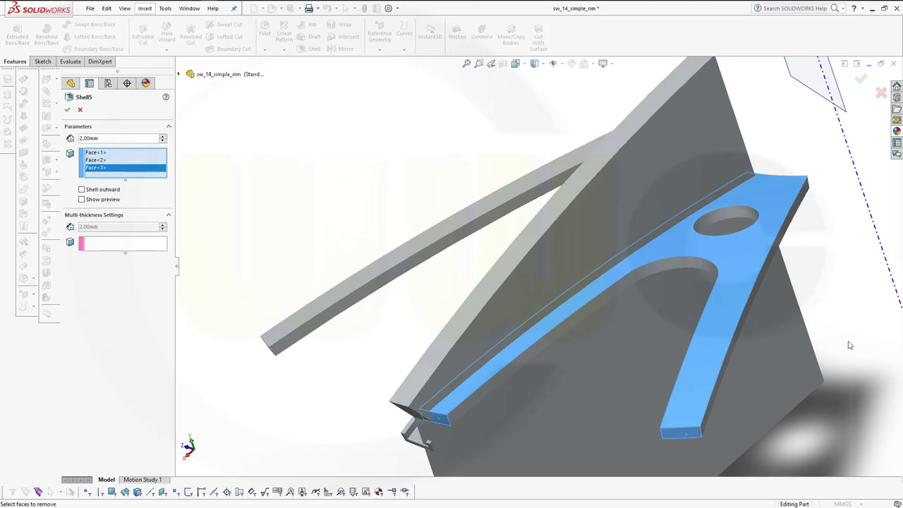
middle_drag(850, 345, 663, 281)
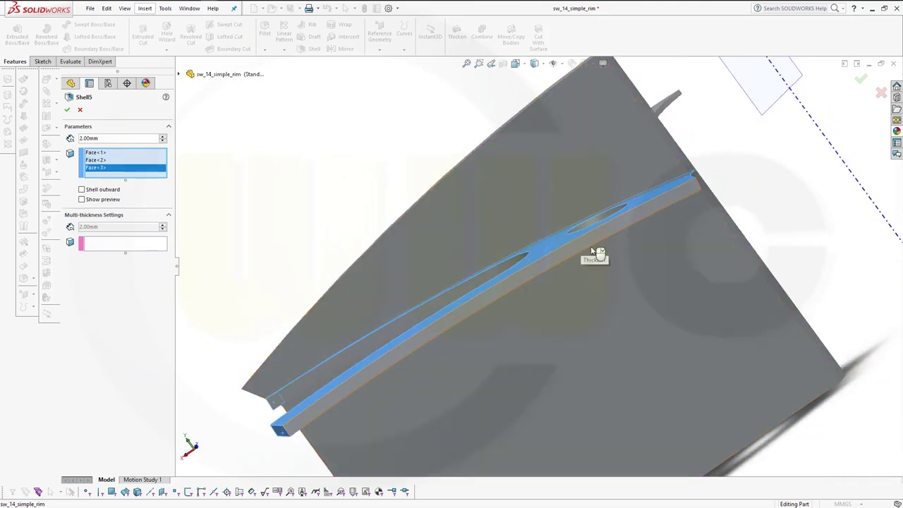
click(580, 243)
middle_drag(580, 243, 617, 305)
click(623, 207)
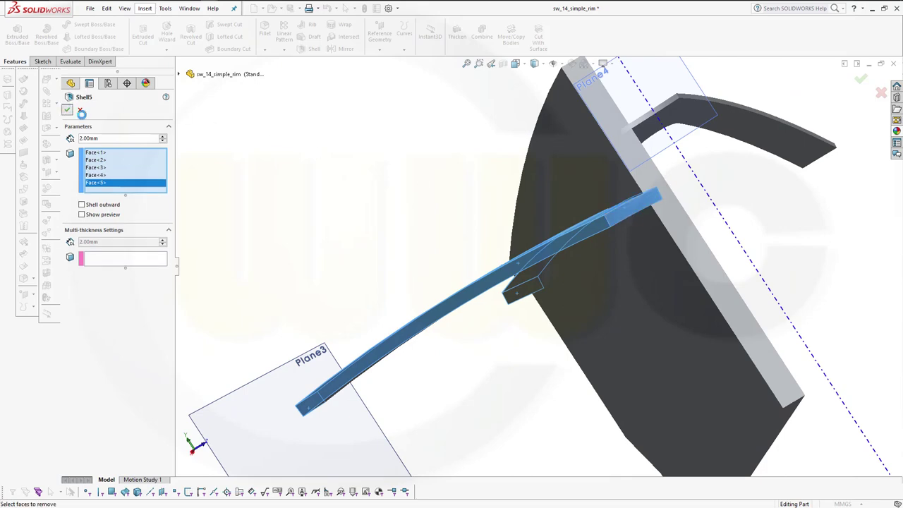
mouse_move(361, 216)
middle_down()
mouse_move(690, 212)
mouse_move(470, 226)
mouse_move(176, 173)
mouse_move(319, 219)
mouse_move(362, 321)
mouse_move(385, 276)
mouse_move(398, 204)
middle_up()
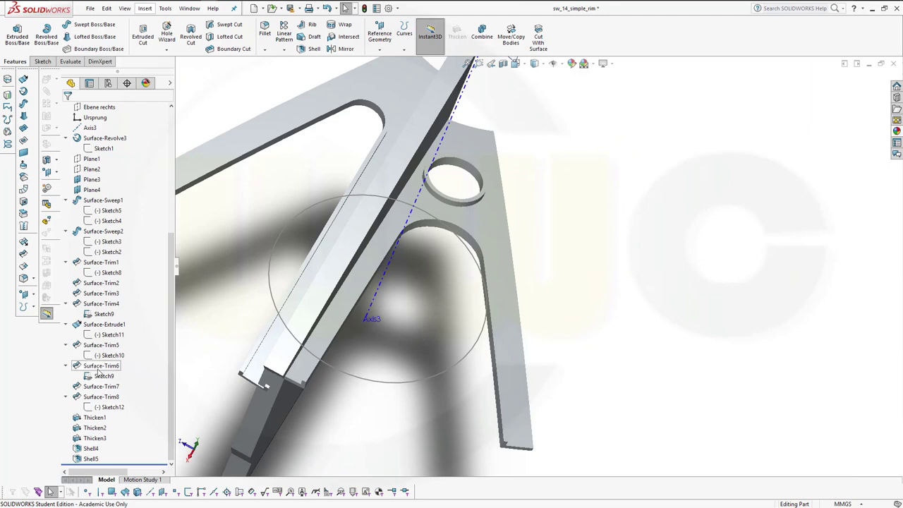
Step: Change the Ø25 circle in Sketch12 to a 20 mm diameter
double_click(109, 408)
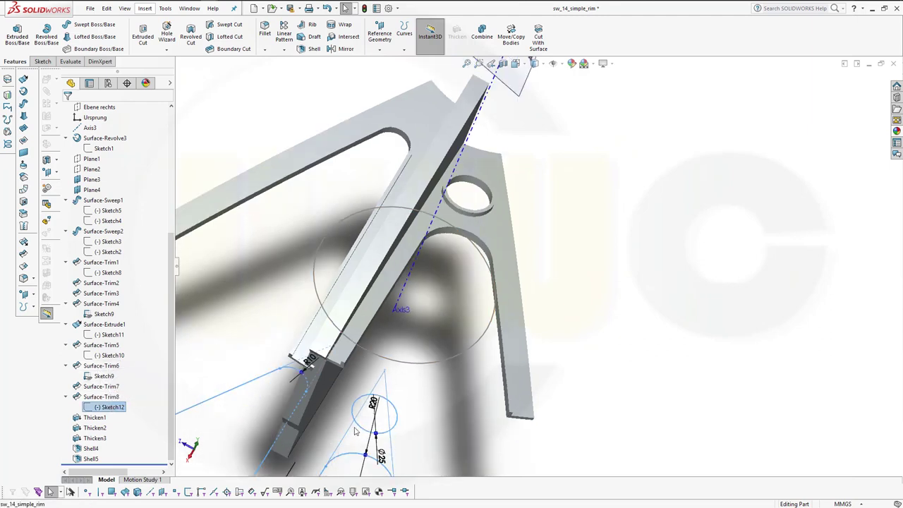
scroll(435, 374, down, 2)
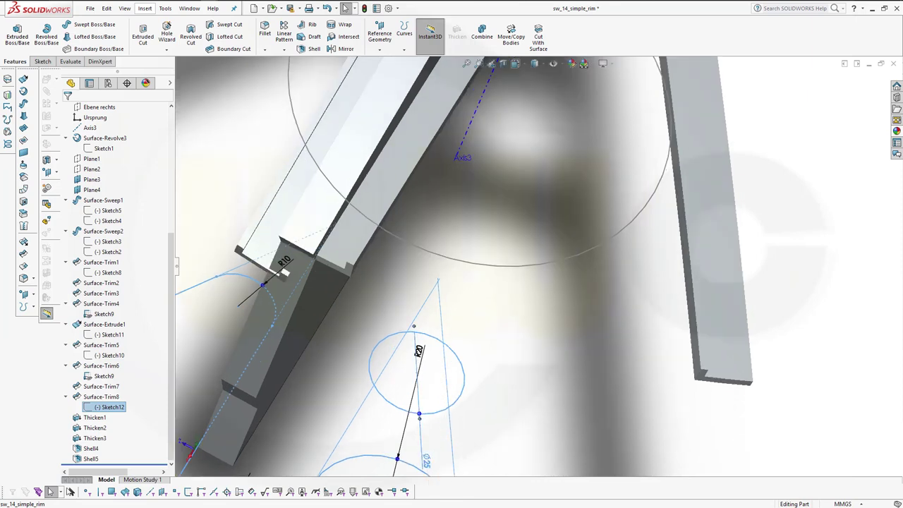
double_click(425, 461)
text(20)
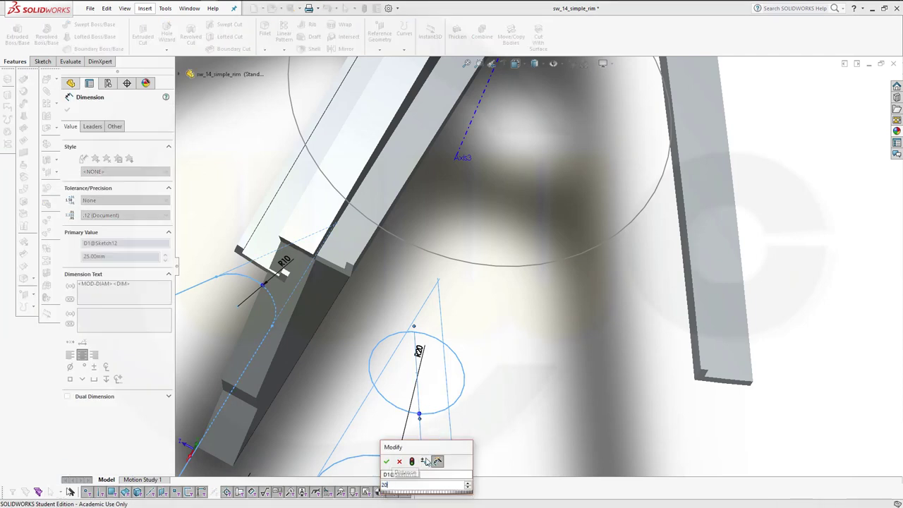
key(Return)
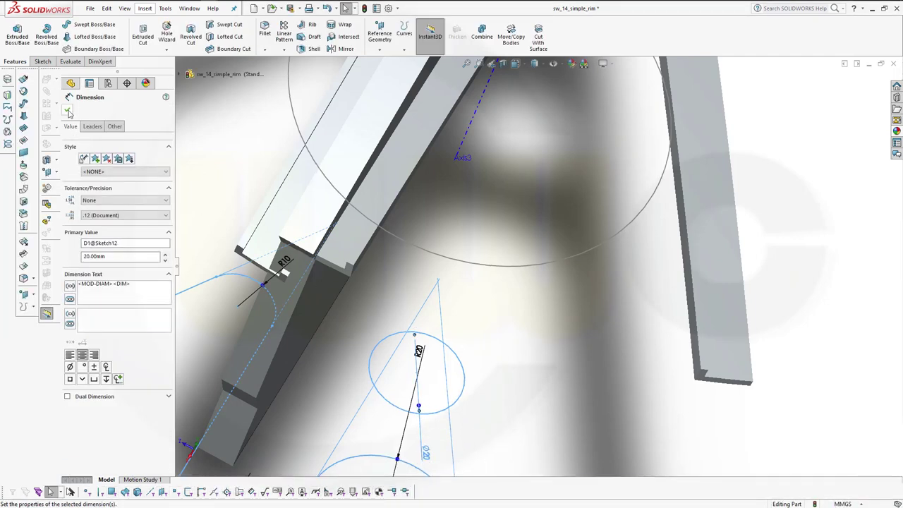
click(67, 111)
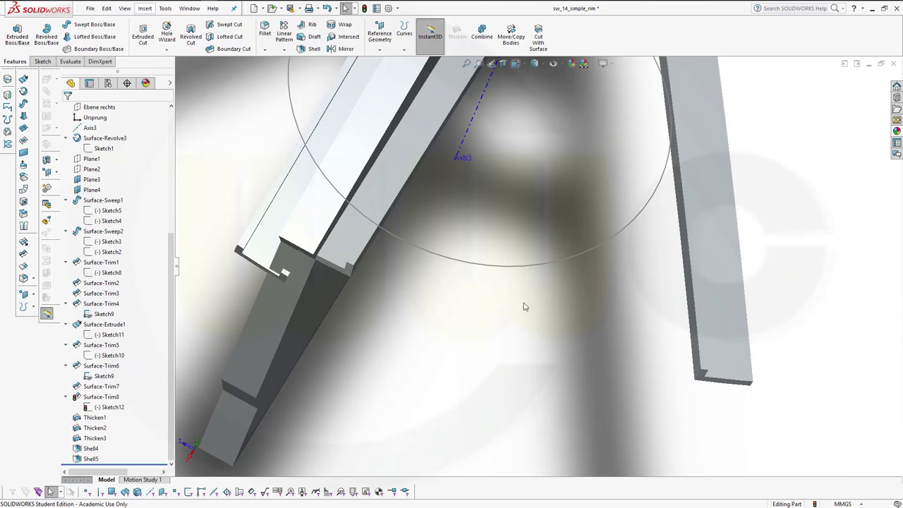
Step: Orbit and zoom to view the updated spoke from a closer working angle
scroll(529, 307, down, 3)
scroll(533, 306, up, 3)
scroll(553, 251, up, 3)
scroll(553, 251, up, 2)
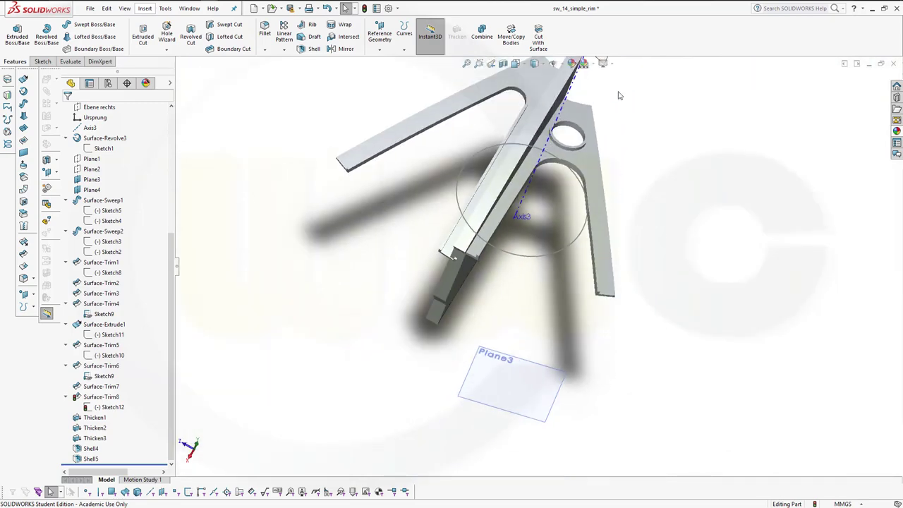
scroll(553, 252, up, 2)
scroll(552, 82, down, 2)
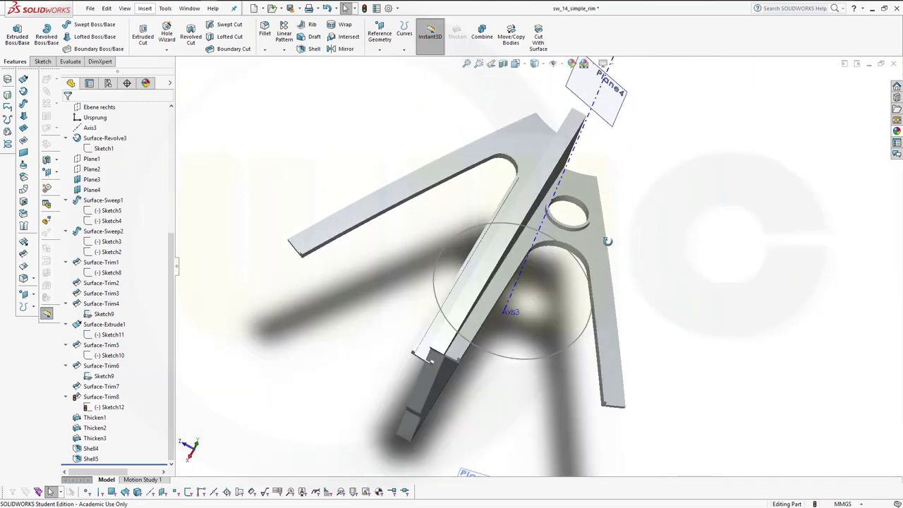
middle_drag(607, 242, 523, 176)
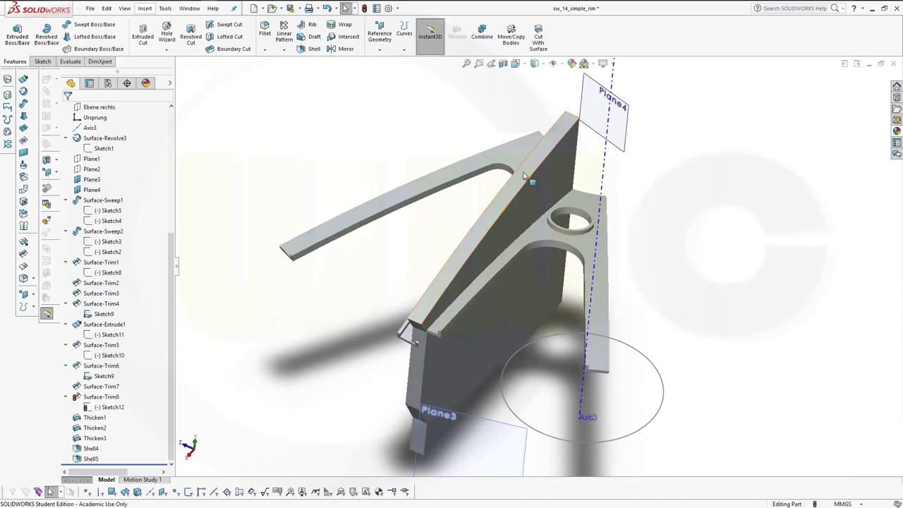
middle_drag(671, 276, 346, 137)
scroll(379, 155, down, 2)
mouse_move(402, 177)
middle_down()
mouse_move(706, 347)
mouse_move(353, 182)
middle_up()
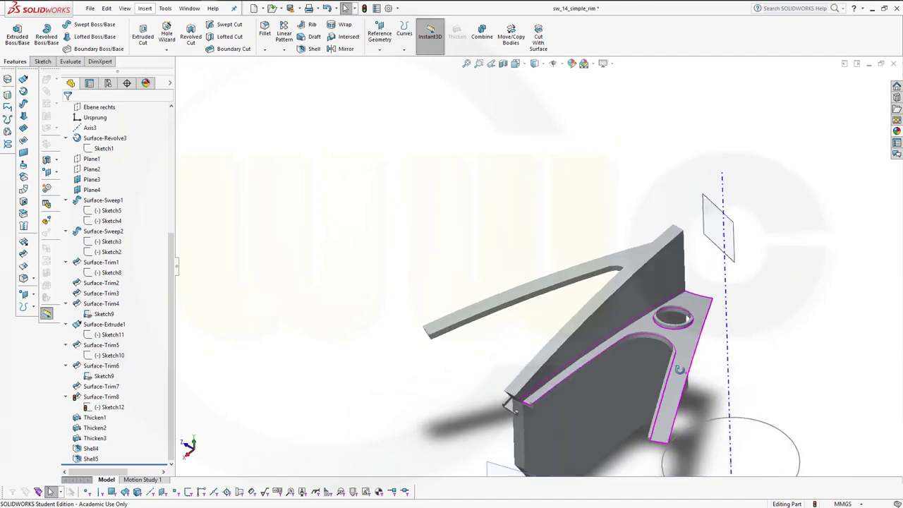
Step: Round four long edges of the thickened spoke body with a 5 mm fillet, creating Fillet11
click(266, 31)
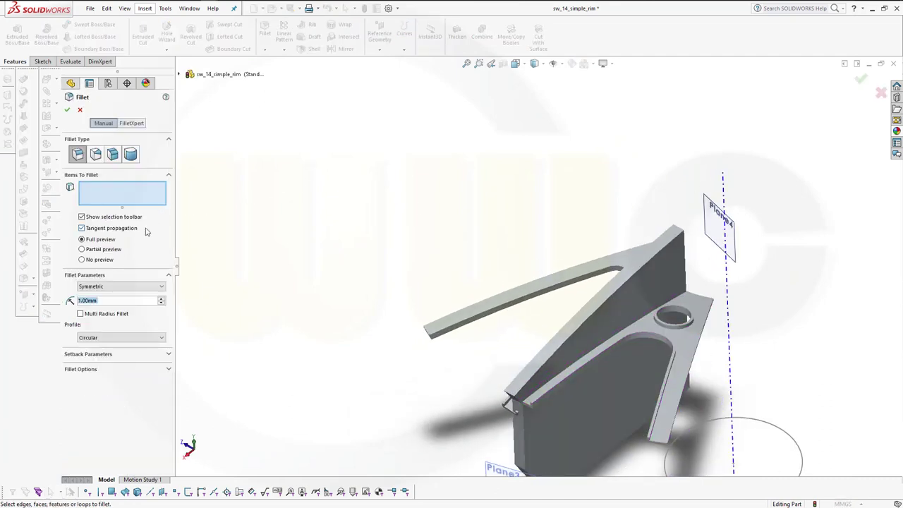
text(5)
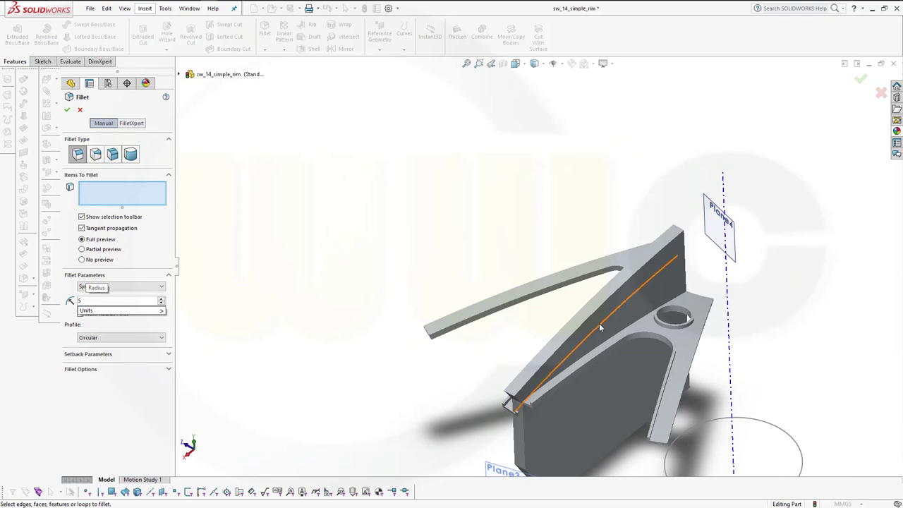
click(594, 312)
middle_drag(594, 312, 605, 335)
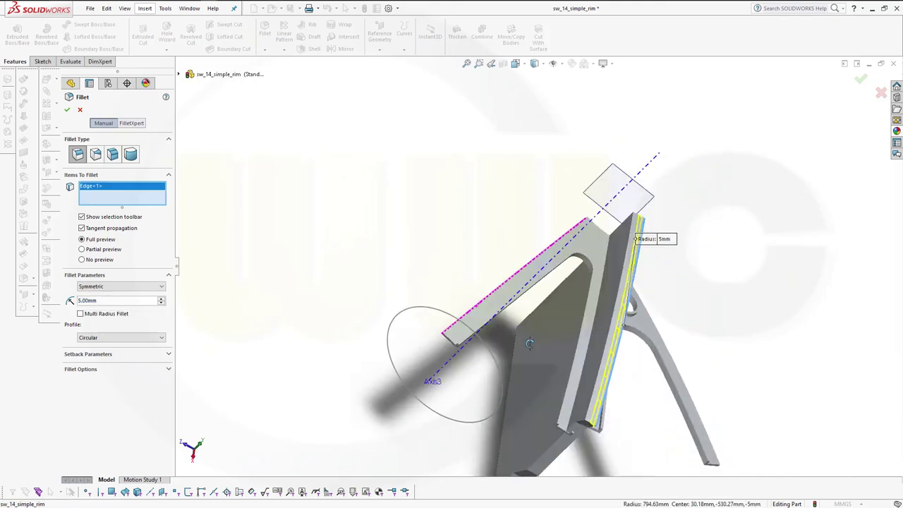
click(610, 337)
mouse_move(644, 428)
middle_down()
mouse_move(586, 324)
mouse_move(559, 182)
middle_up()
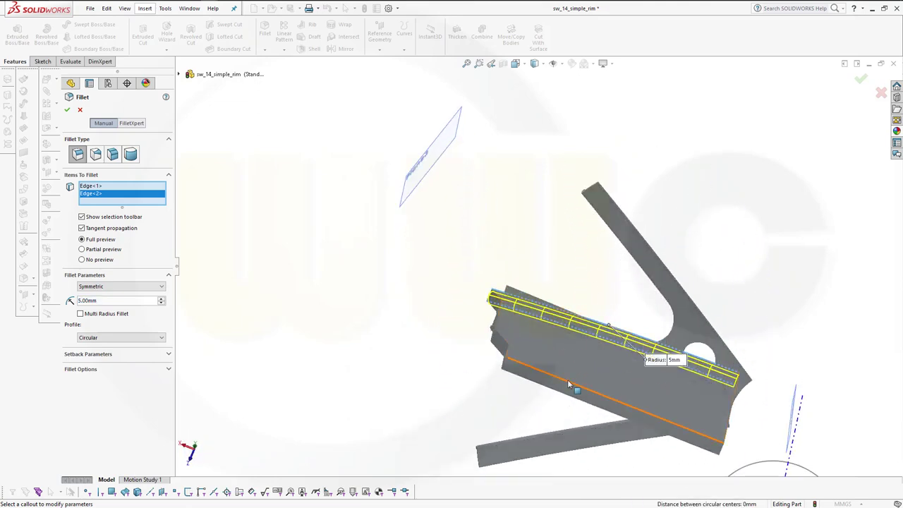
click(569, 384)
click(528, 383)
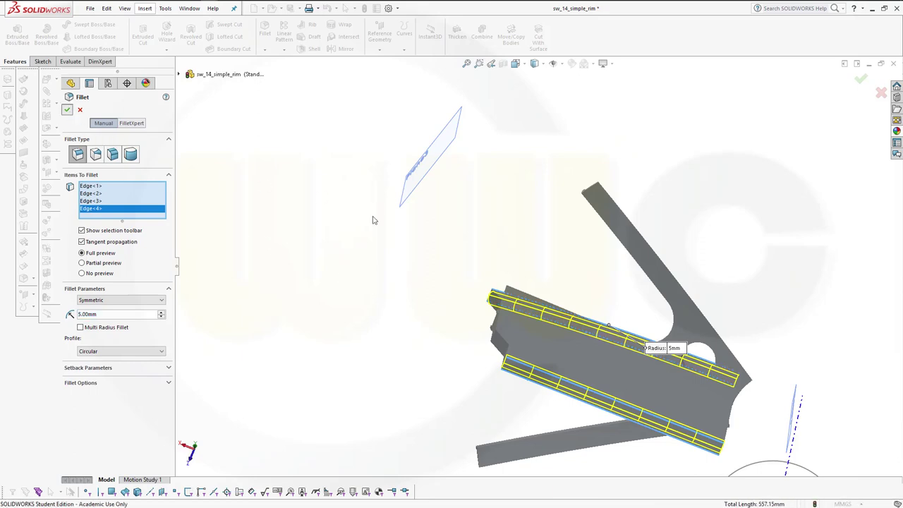
key(Return)
mouse_move(399, 246)
middle_down()
mouse_move(525, 317)
mouse_move(239, 200)
mouse_move(414, 298)
mouse_move(322, 238)
mouse_move(485, 263)
middle_up()
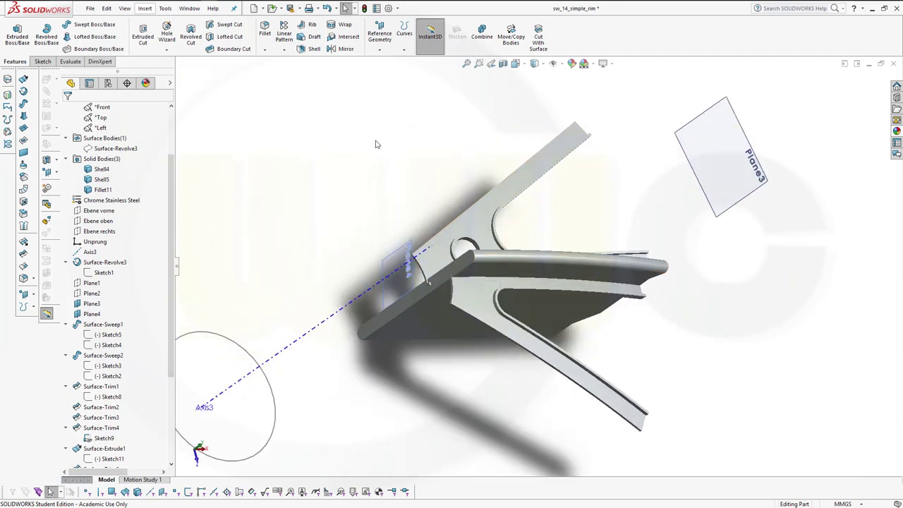
scroll(172, 381, down, 3)
scroll(172, 423, down, 1)
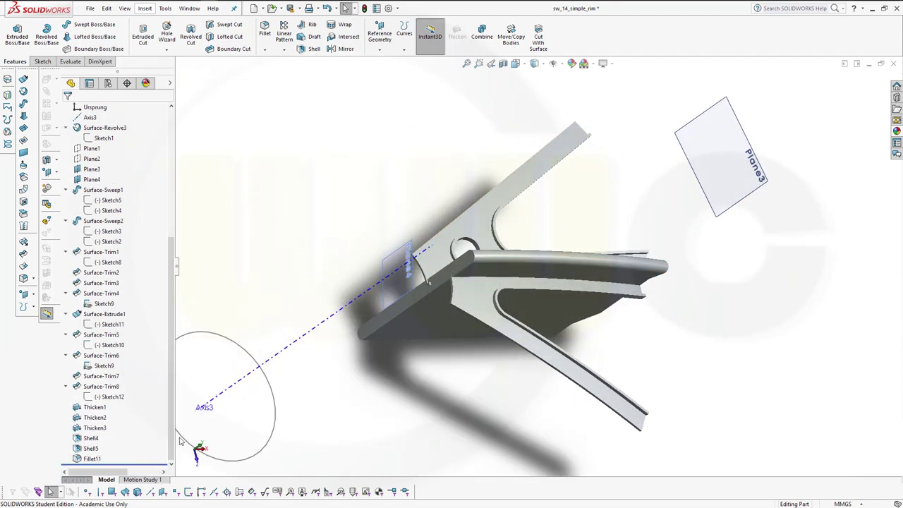
Step: Mirror the Fillet11 spoke body across Plane1, creating Mirror3
click(344, 50)
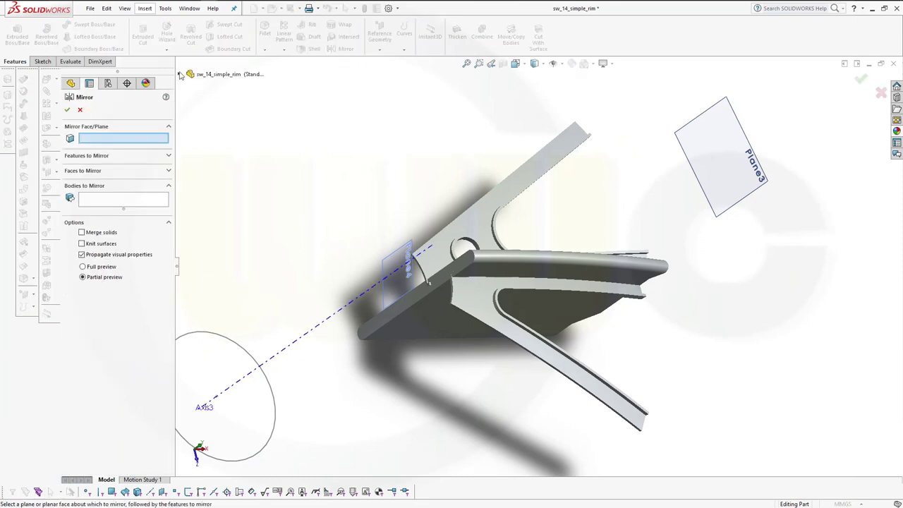
click(180, 74)
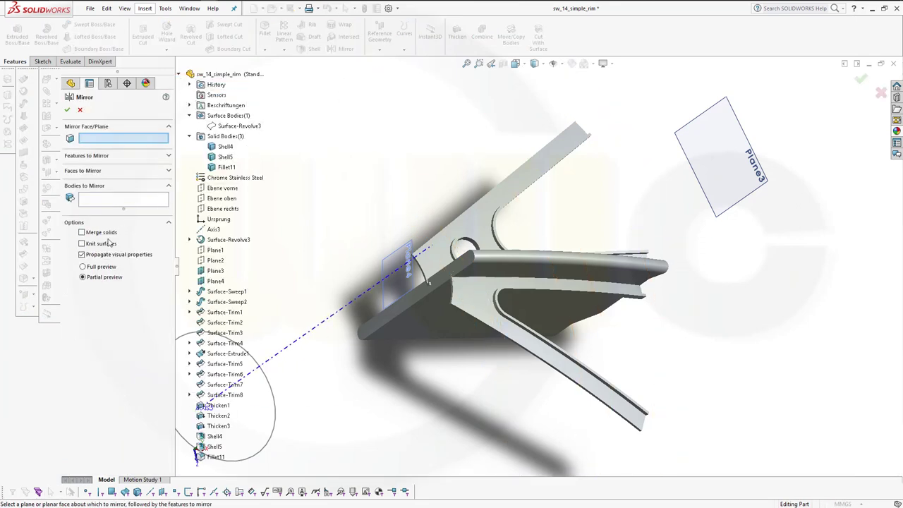
click(91, 197)
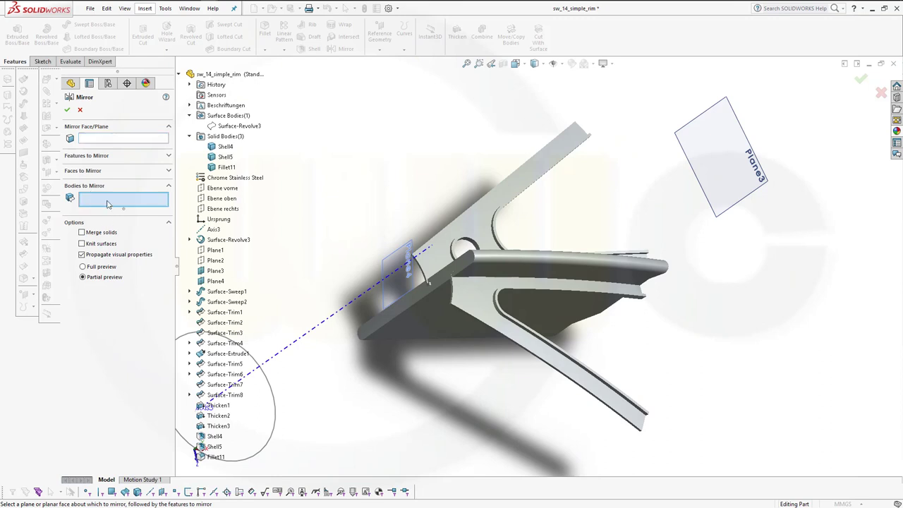
click(505, 267)
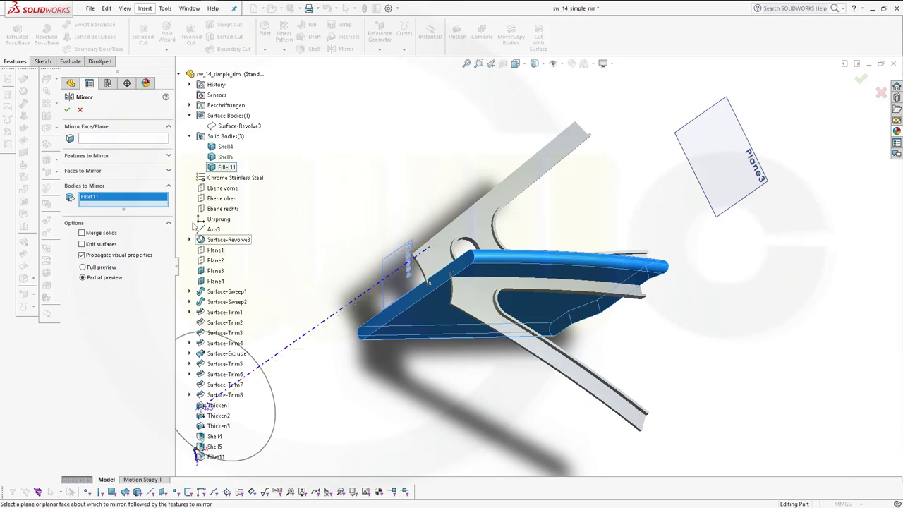
click(124, 140)
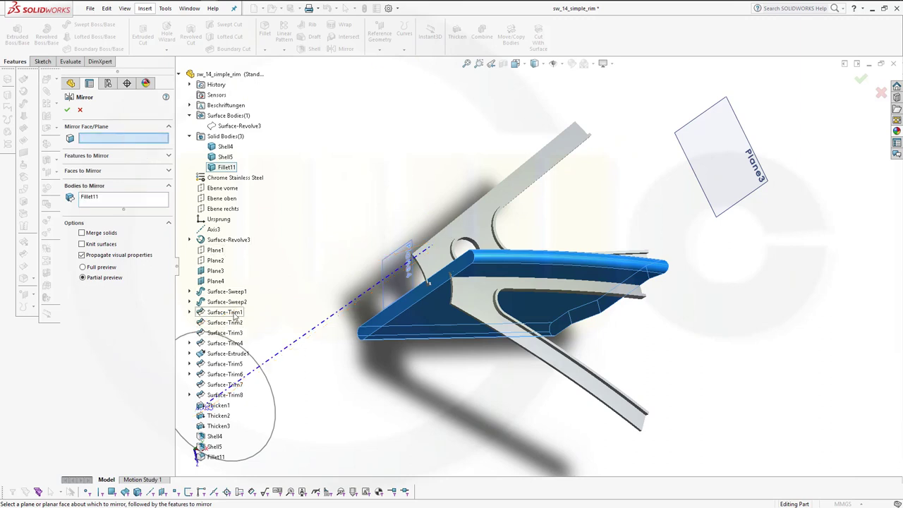
click(216, 251)
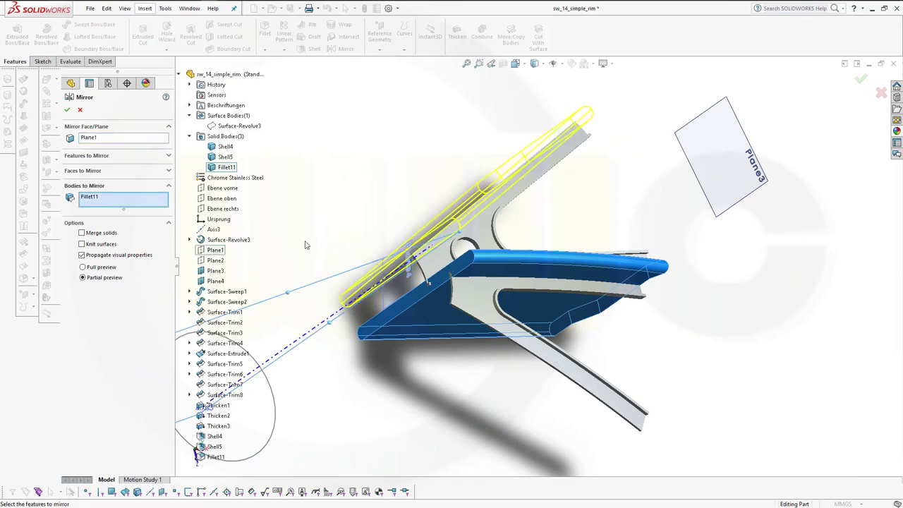
click(67, 110)
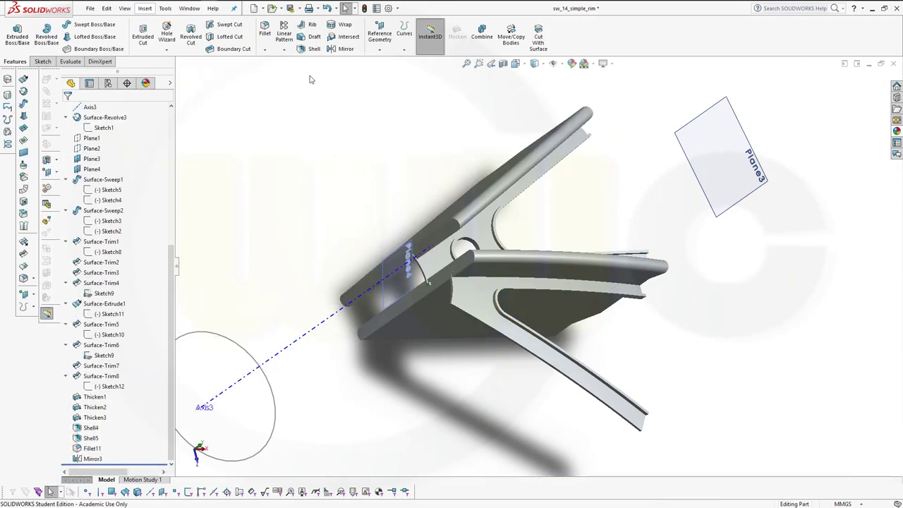
Step: Start a new mirror with the Fillet11 body selected, ready to choose the mirror plane
click(341, 50)
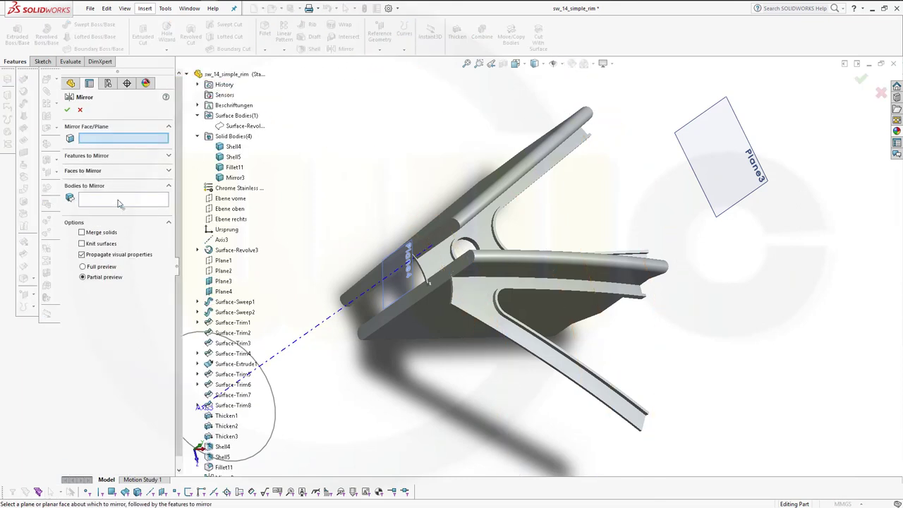
click(544, 277)
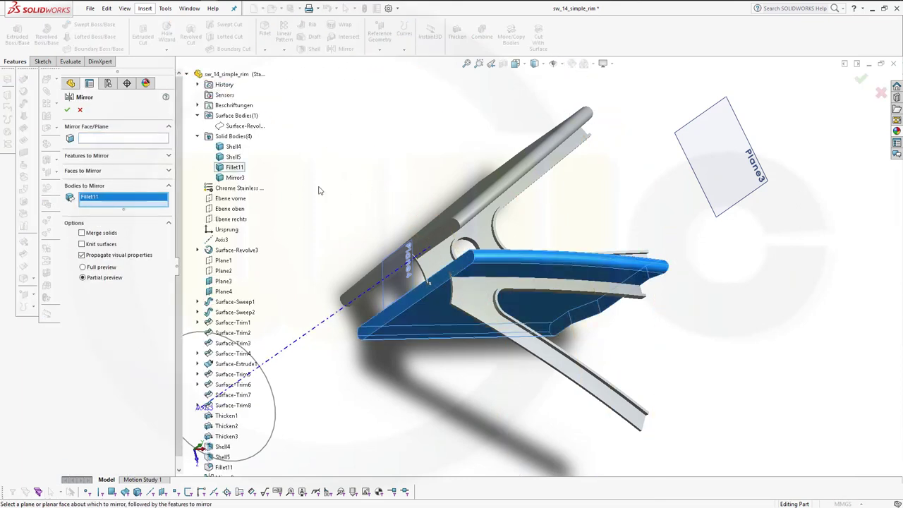
click(139, 140)
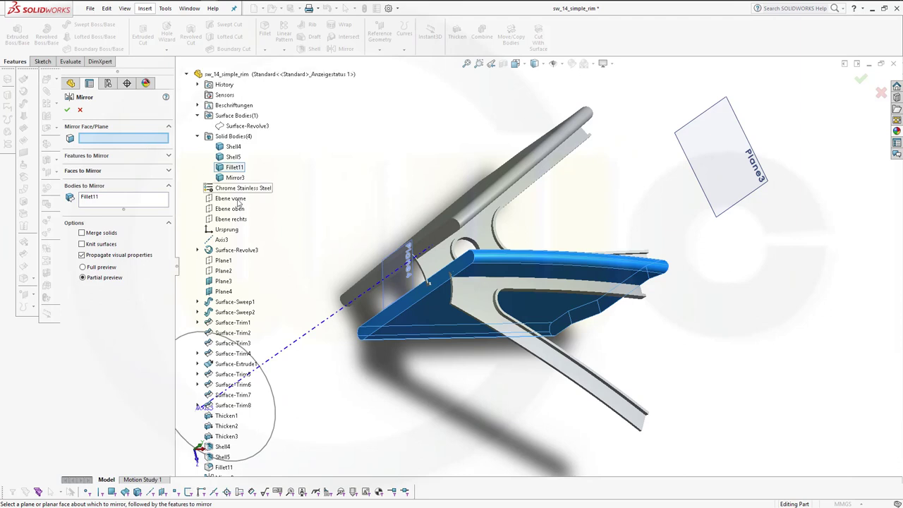
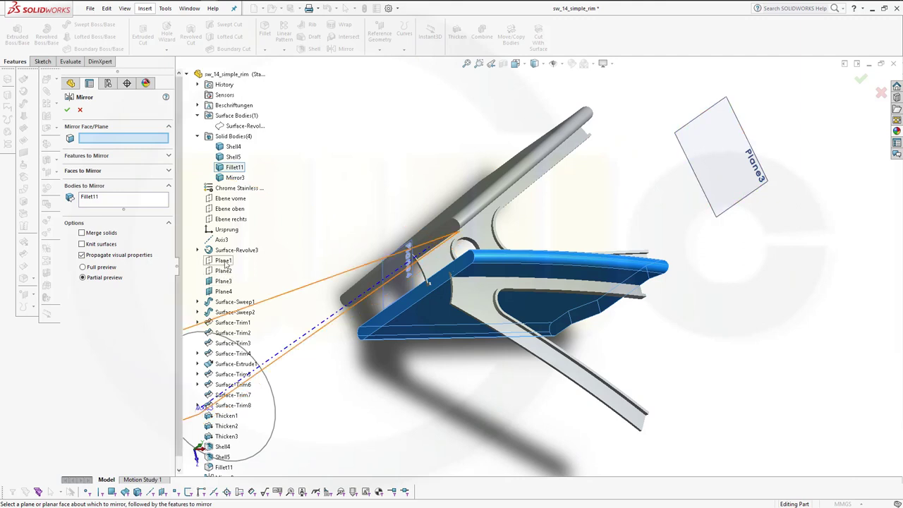
Step: Mirror the Fillet11 body across Plane2 and orbit to inspect the new spoke arm
click(223, 271)
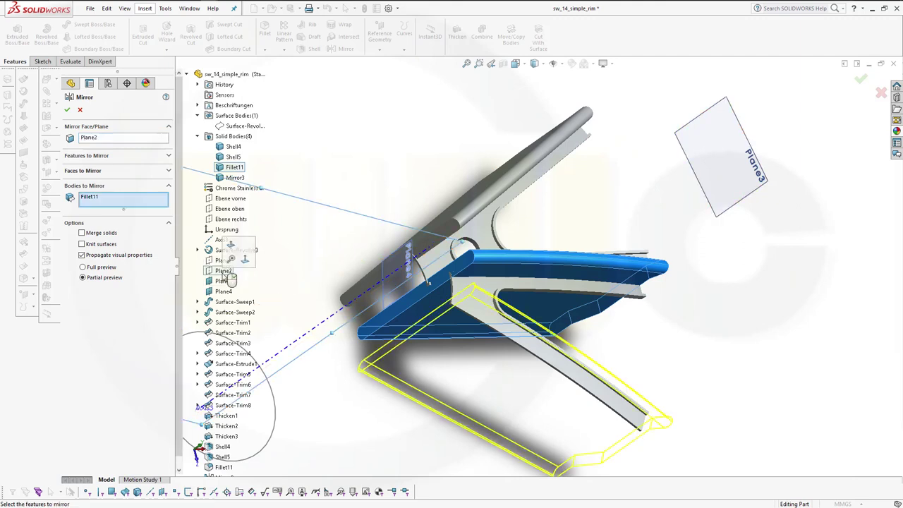
click(67, 110)
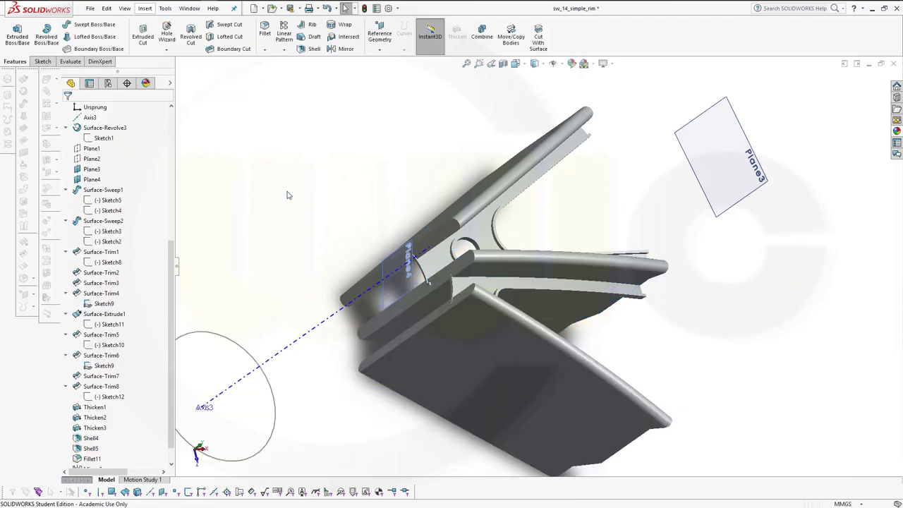
middle_drag(730, 390, 519, 316)
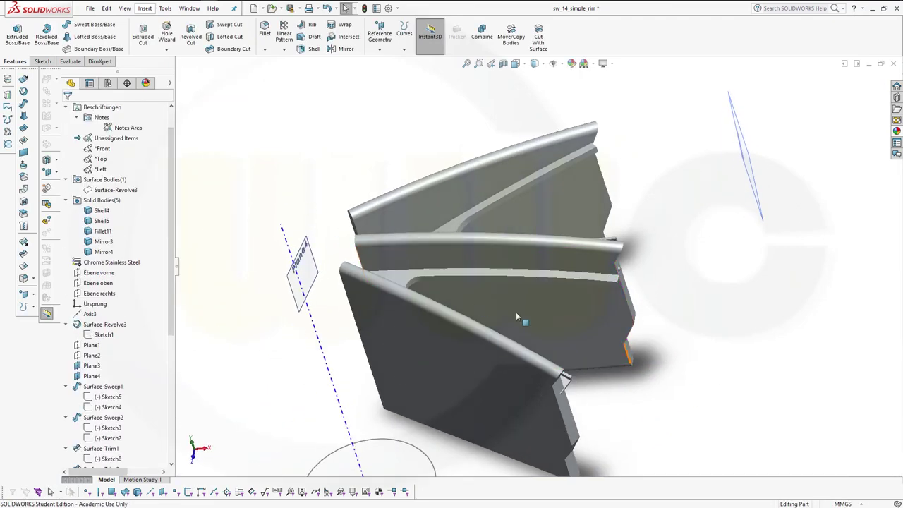
mouse_move(315, 190)
middle_down()
mouse_move(344, 314)
mouse_move(322, 282)
mouse_move(307, 278)
middle_up()
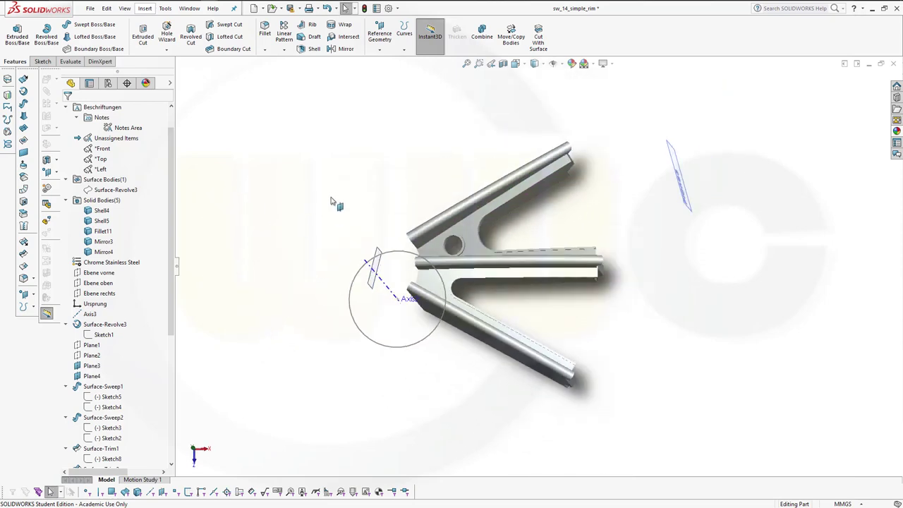
mouse_move(492, 245)
middle_down()
mouse_move(522, 284)
mouse_move(520, 246)
mouse_move(498, 238)
middle_up()
key(z)
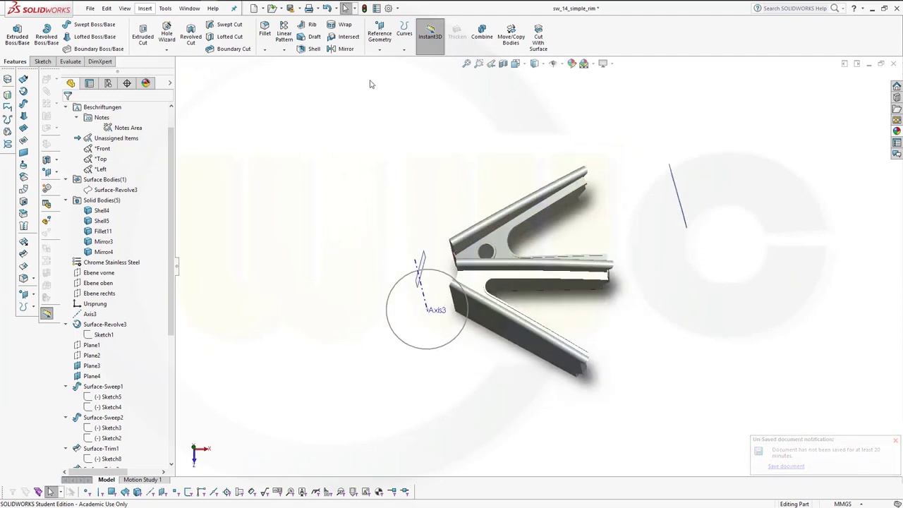
Step: Add Mirror4, Shell4, Fillet11, Shell5 and Mirror3 together into a single body, Combine2
click(481, 35)
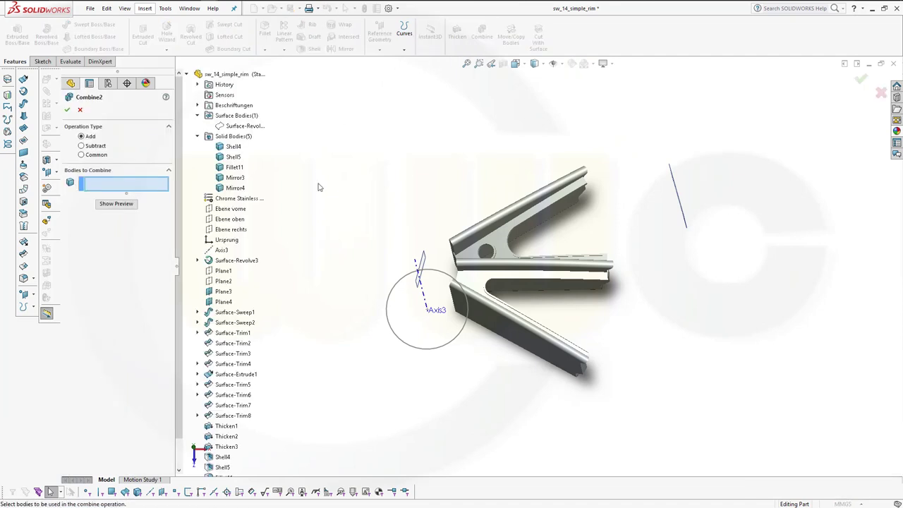
click(496, 332)
click(484, 290)
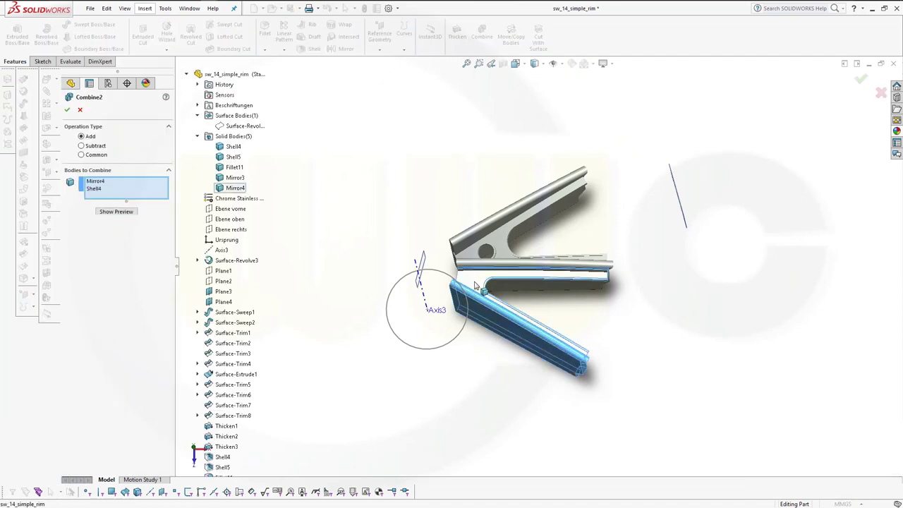
click(505, 277)
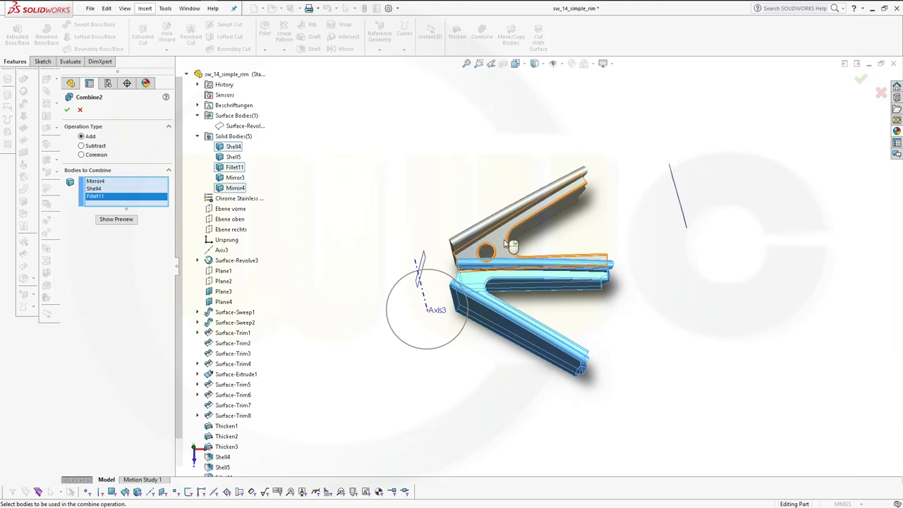
click(513, 244)
click(488, 206)
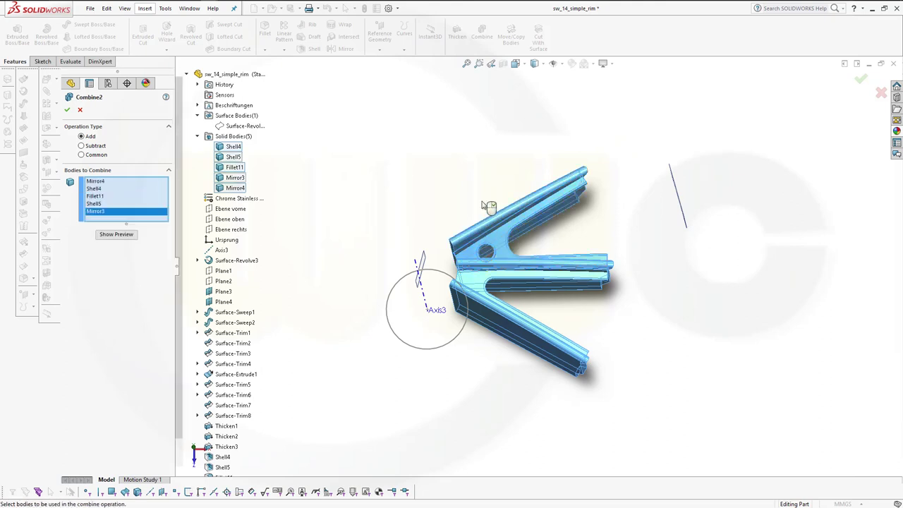
click(69, 110)
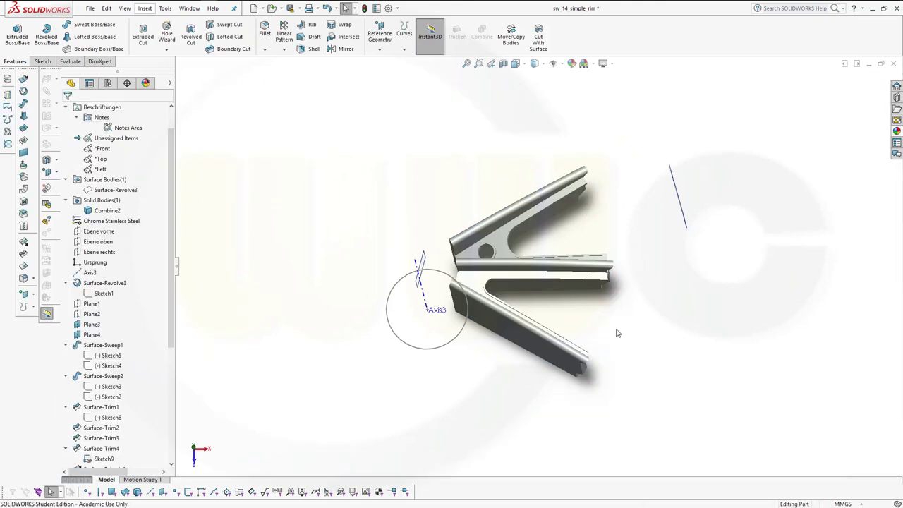
middle_drag(616, 333, 568, 301)
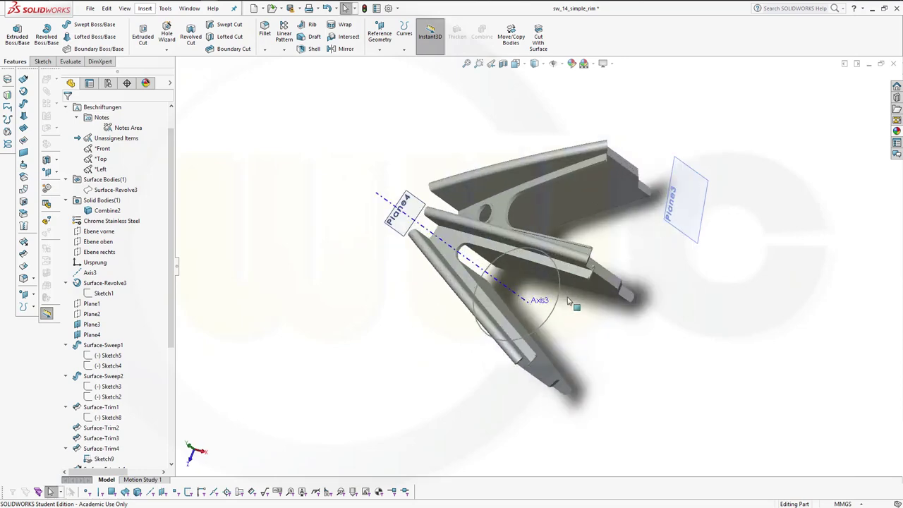
scroll(568, 301, down, 5)
middle_drag(641, 399, 651, 327)
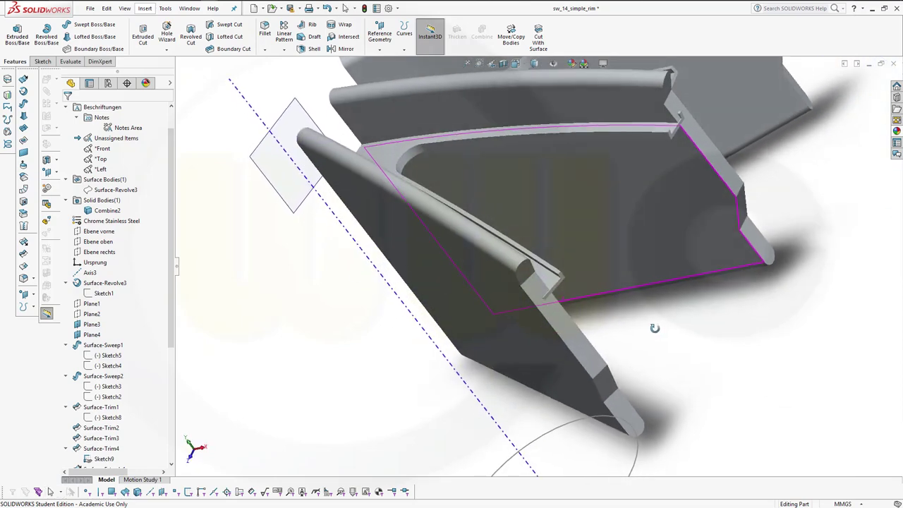
Step: Start a 1 mm fillet and select three rod edges along the rim's lip
click(263, 36)
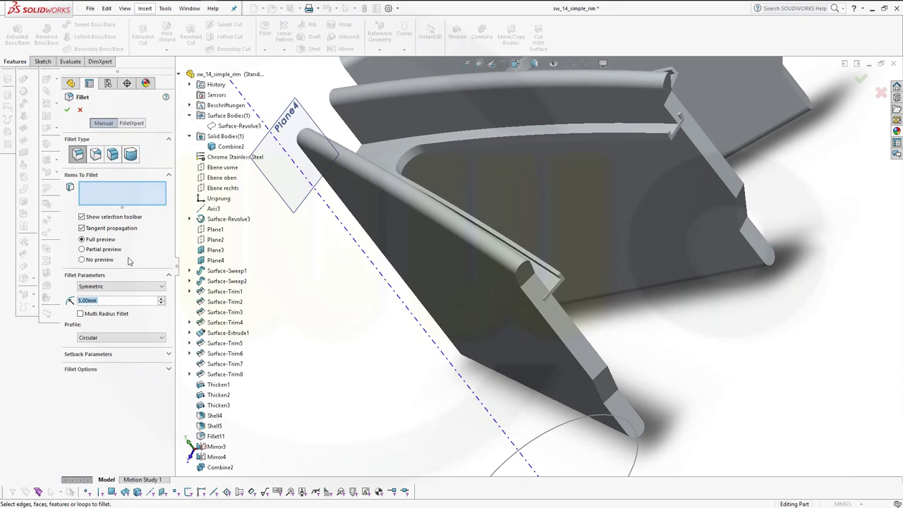
text(1)
key(Return)
scroll(552, 302, down, 3)
scroll(554, 299, down, 2)
scroll(565, 258, down, 2)
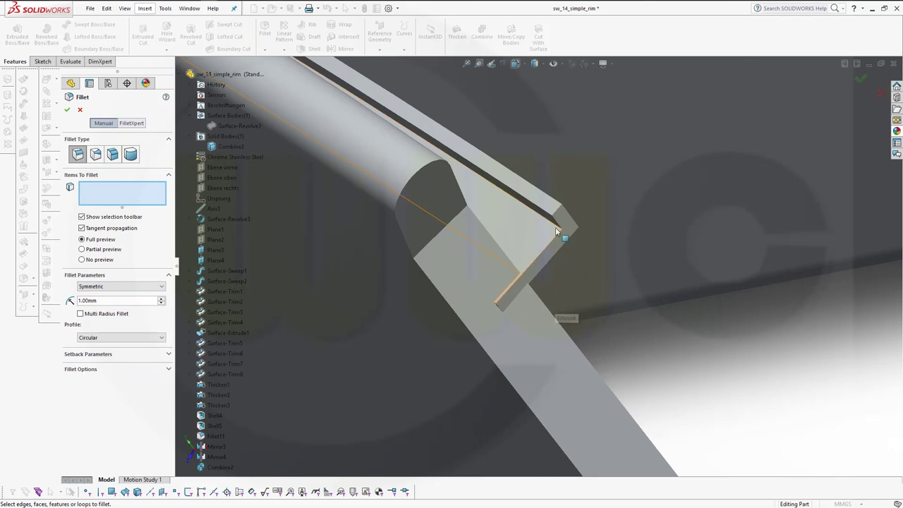
click(548, 224)
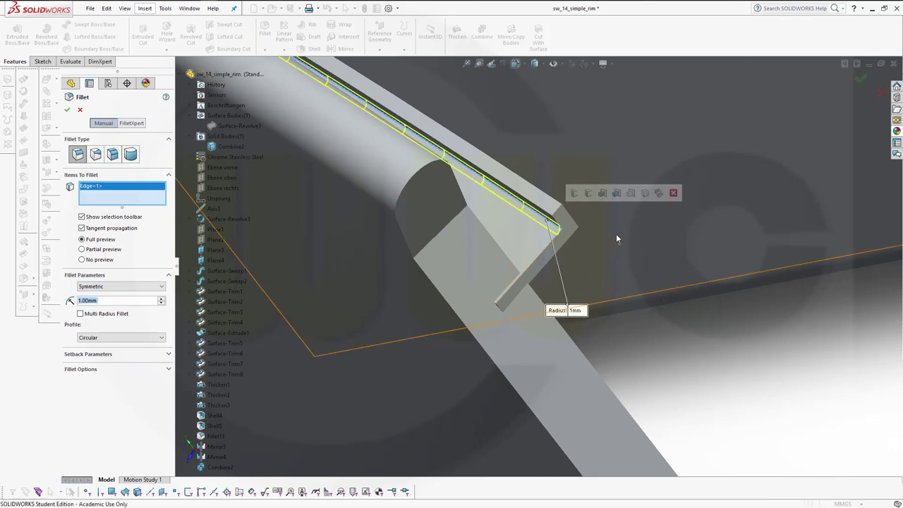
click(549, 208)
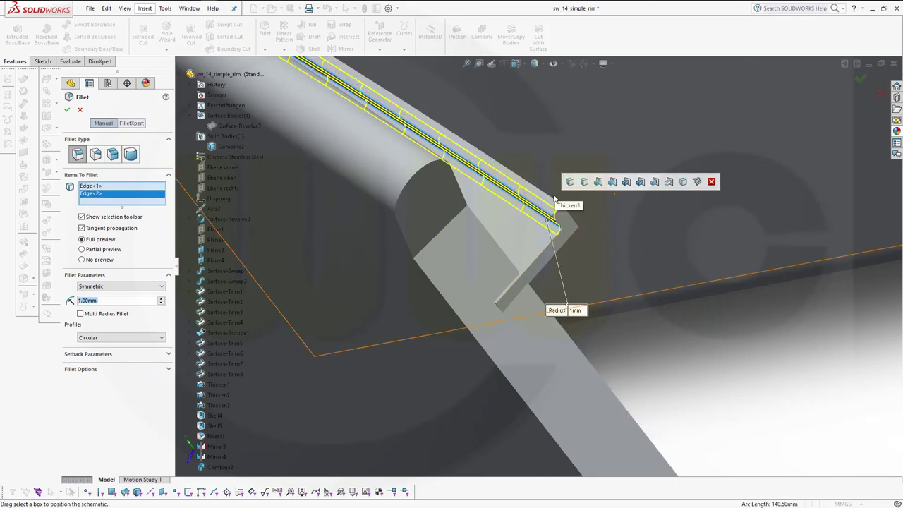
click(551, 200)
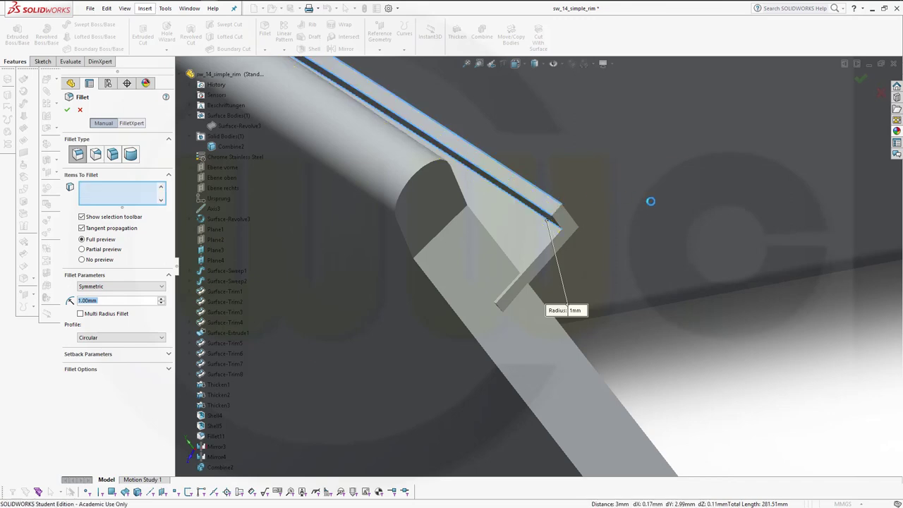
Step: Add a fourth inner edge to complete the 1 mm fillet, Fillet12
mouse_move(648, 202)
middle_down()
mouse_move(716, 202)
mouse_move(583, 149)
middle_up()
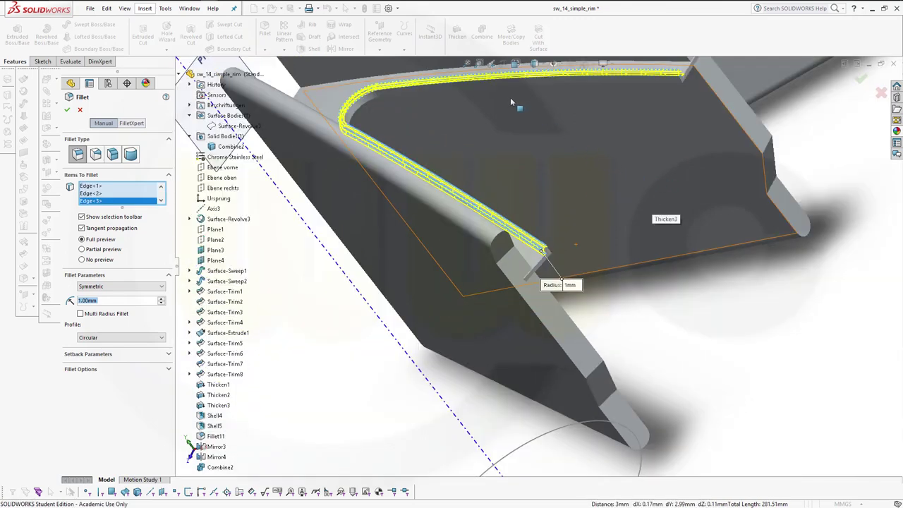
click(520, 83)
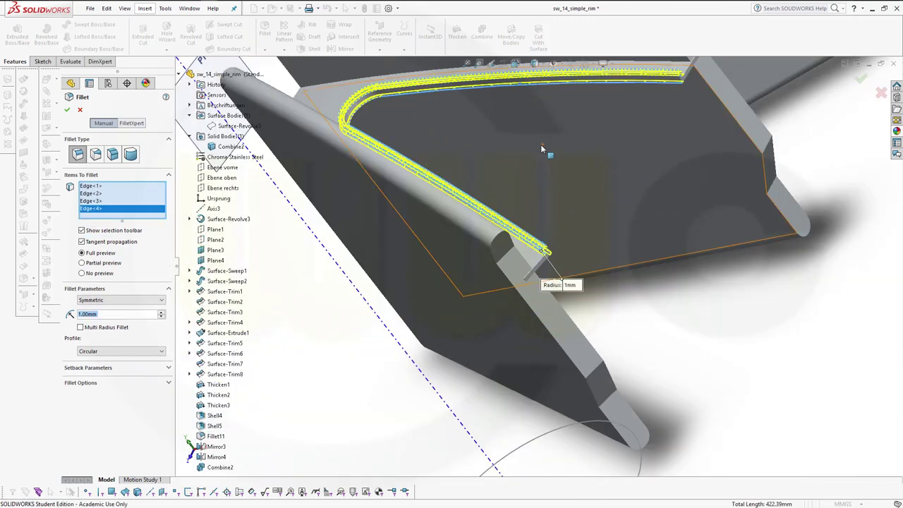
mouse_move(437, 218)
middle_down()
mouse_move(483, 192)
mouse_move(555, 166)
mouse_move(624, 158)
mouse_move(716, 116)
mouse_move(595, 316)
middle_up()
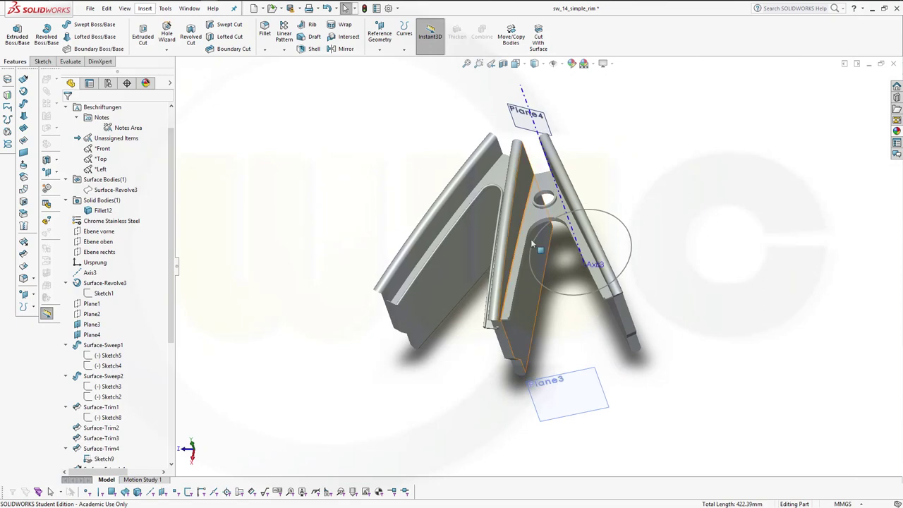
scroll(579, 307, up, 3)
scroll(572, 303, down, 5)
scroll(557, 296, down, 3)
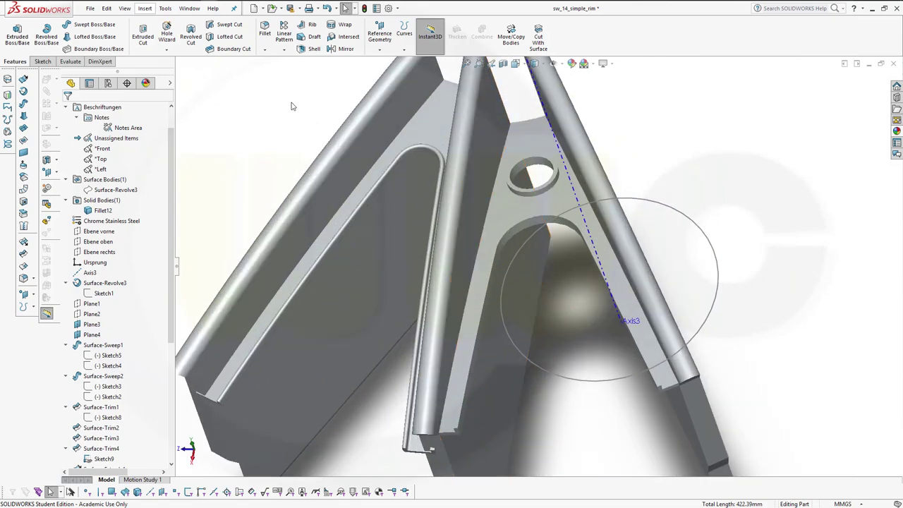
Step: Round four edges of the raised ring around the hole with a 1 mm fillet, Fillet13
click(266, 32)
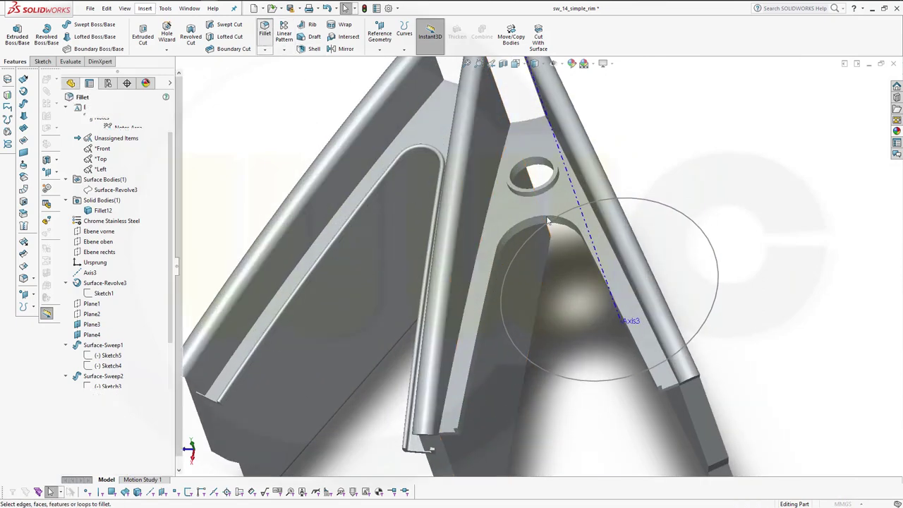
scroll(525, 215, down, 3)
scroll(525, 215, down, 3)
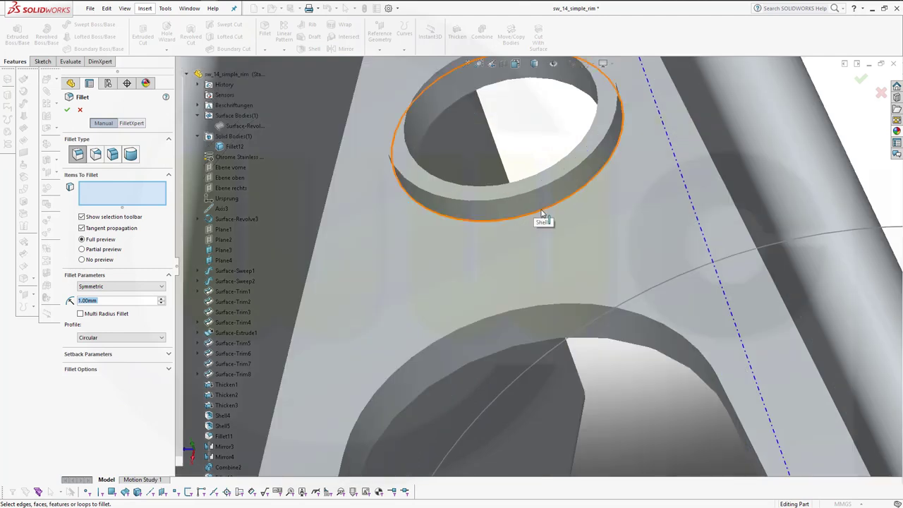
click(545, 215)
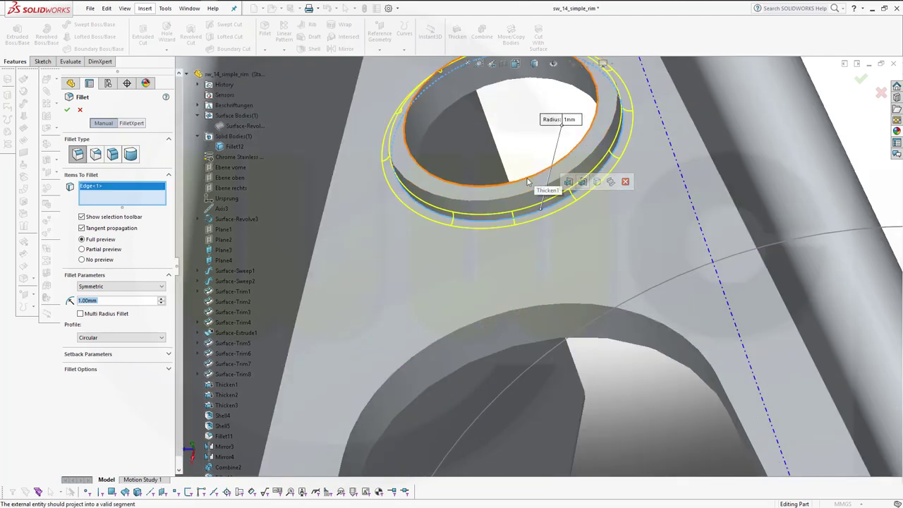
click(539, 187)
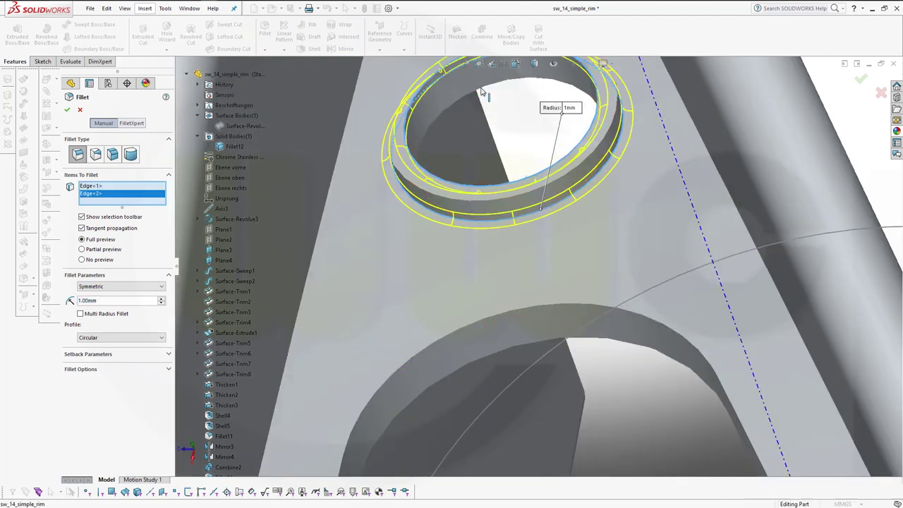
click(484, 91)
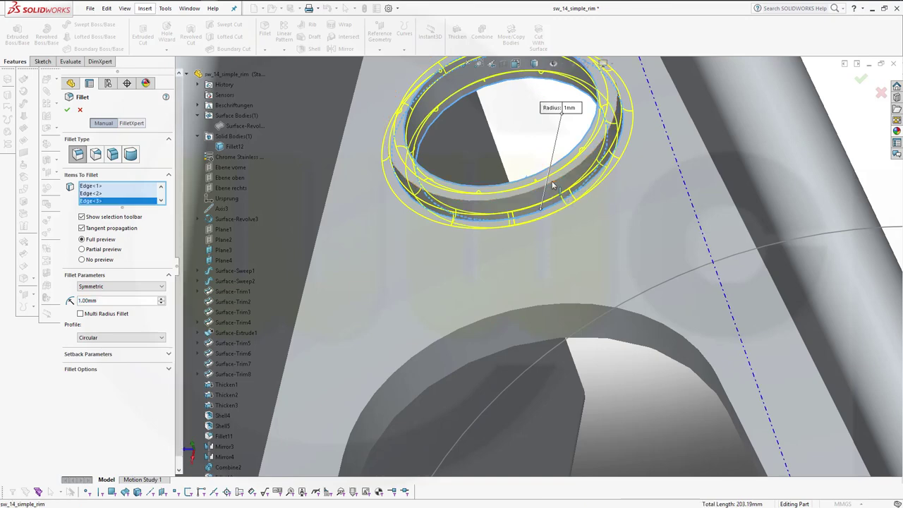
click(386, 137)
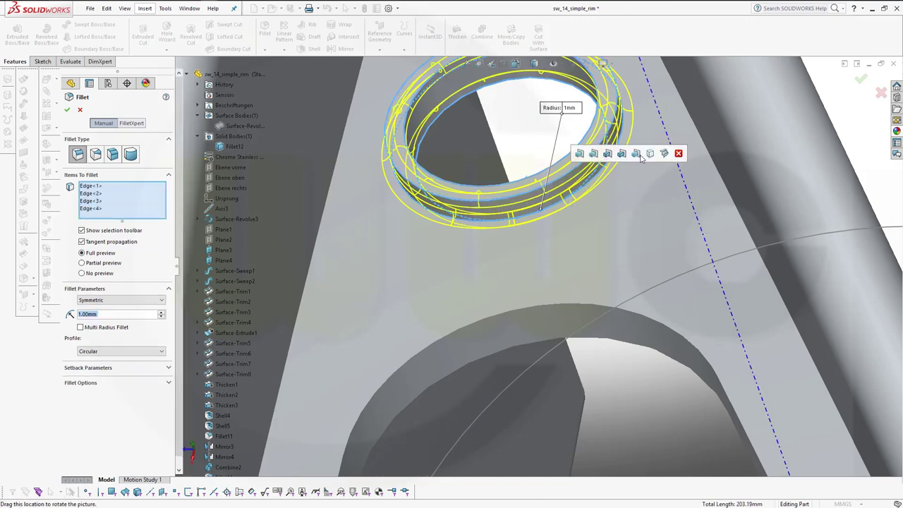
click(67, 111)
Step: Zoom and orbit out to view the whole spoke frame
scroll(475, 254, down, 3)
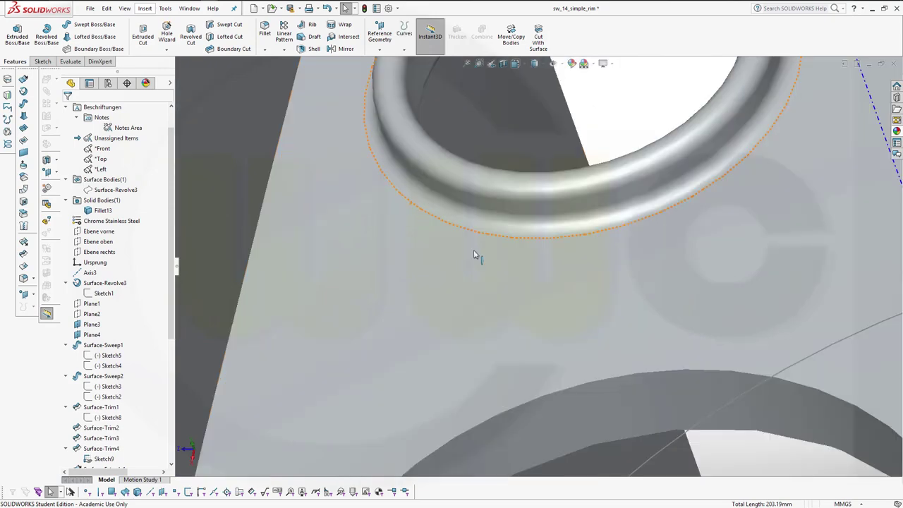
scroll(523, 289, up, 2)
scroll(522, 289, up, 3)
mouse_move(557, 345)
middle_down()
mouse_move(640, 464)
mouse_move(531, 399)
middle_up()
scroll(505, 379, down, 2)
scroll(527, 350, down, 2)
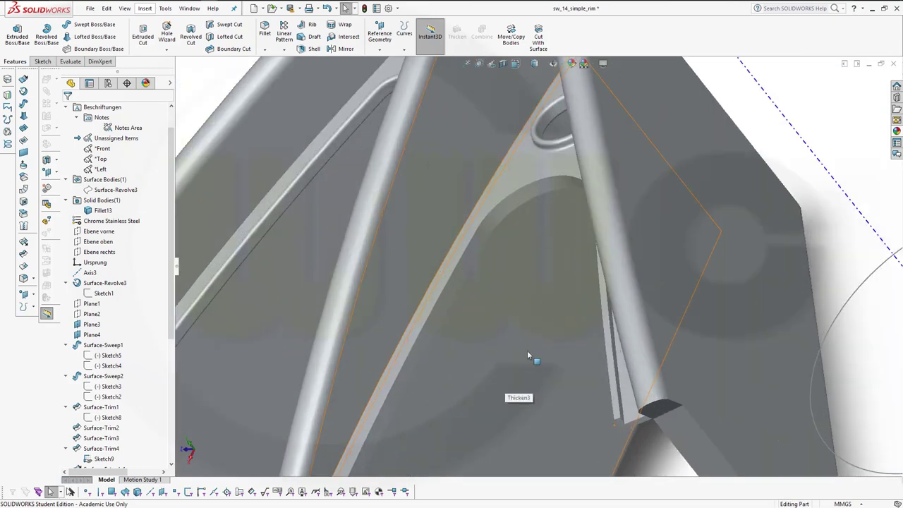
Step: Select four spoke strip edges for a 1 mm fillet, Fillet14
click(265, 31)
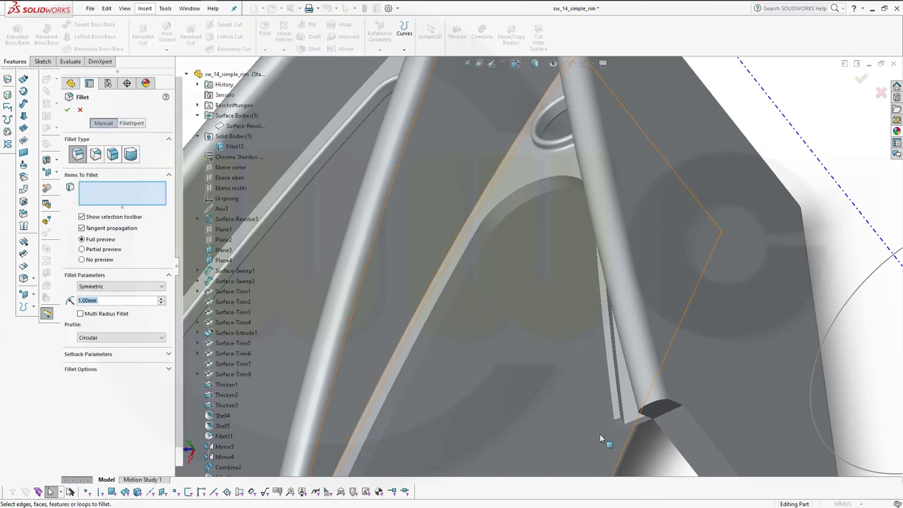
scroll(614, 437, down, 2)
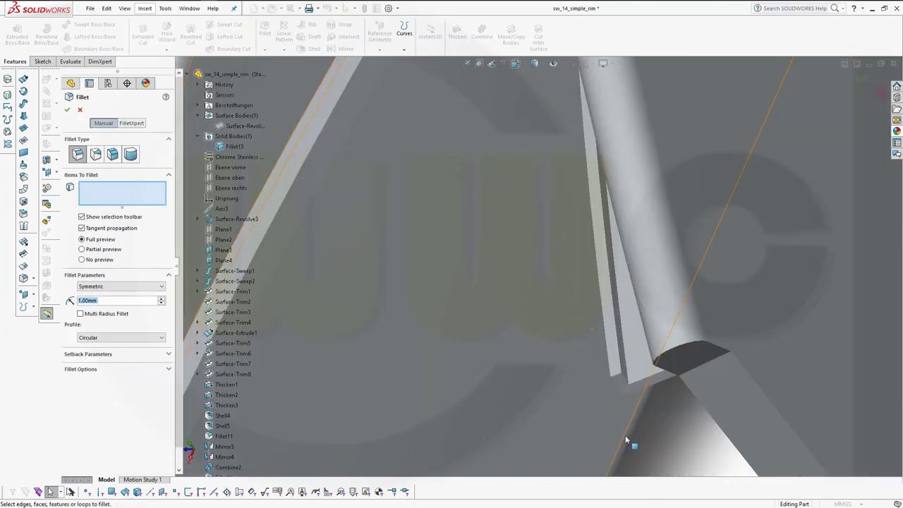
click(622, 356)
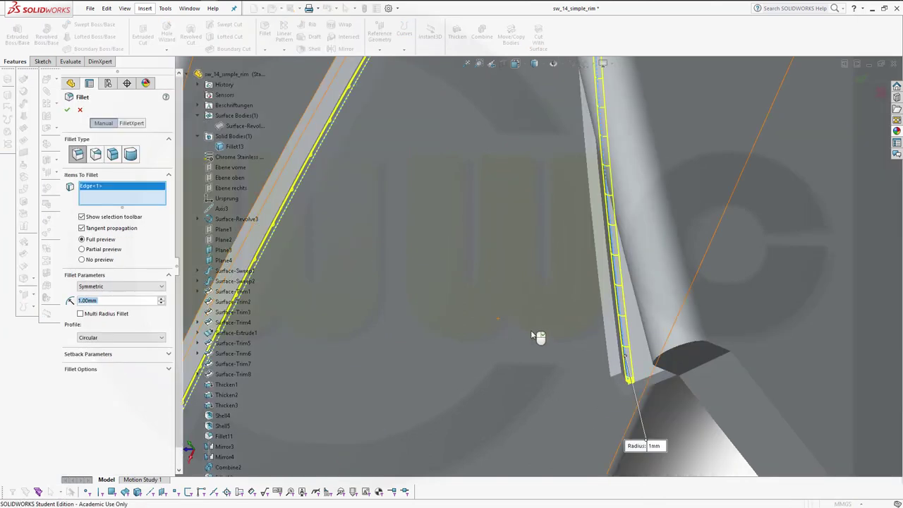
click(607, 366)
click(607, 363)
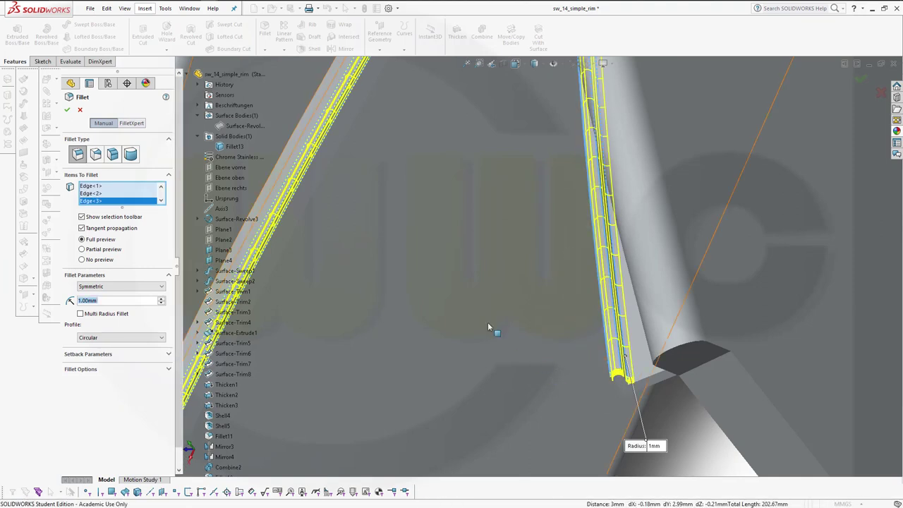
click(298, 238)
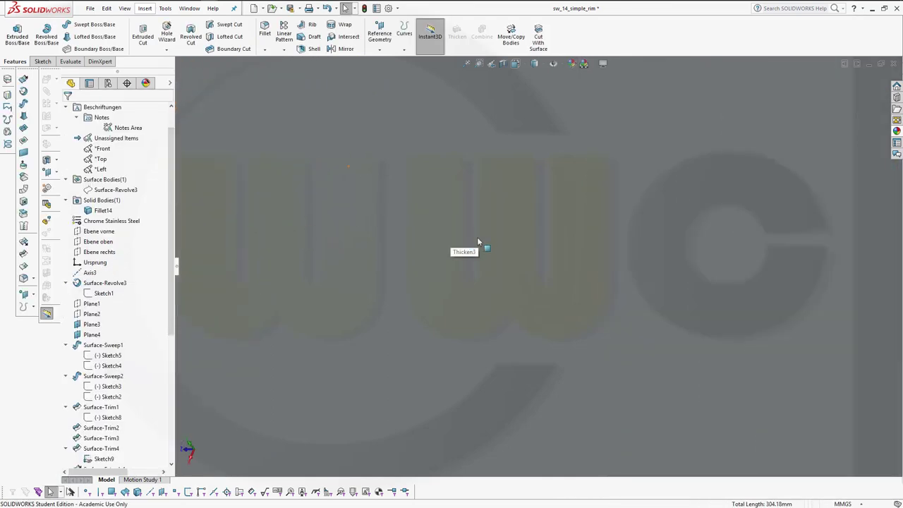
Step: Stand the rim upright around Axis3 to view the spokes from another side, and begin a new fillet
scroll(477, 240, up, 5)
middle_drag(528, 254, 513, 275)
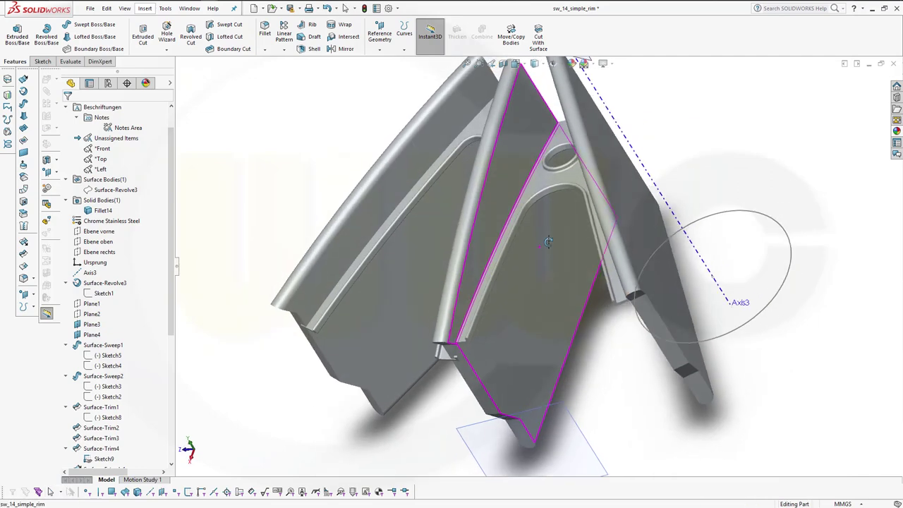
mouse_move(585, 301)
middle_down()
mouse_move(627, 310)
mouse_move(409, 162)
middle_up()
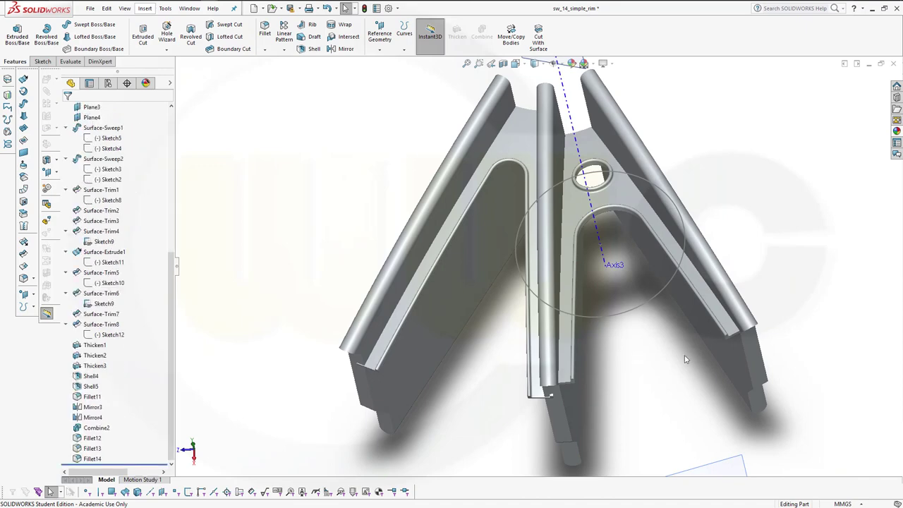
mouse_move(684, 359)
middle_down()
mouse_move(655, 365)
mouse_move(651, 357)
middle_up()
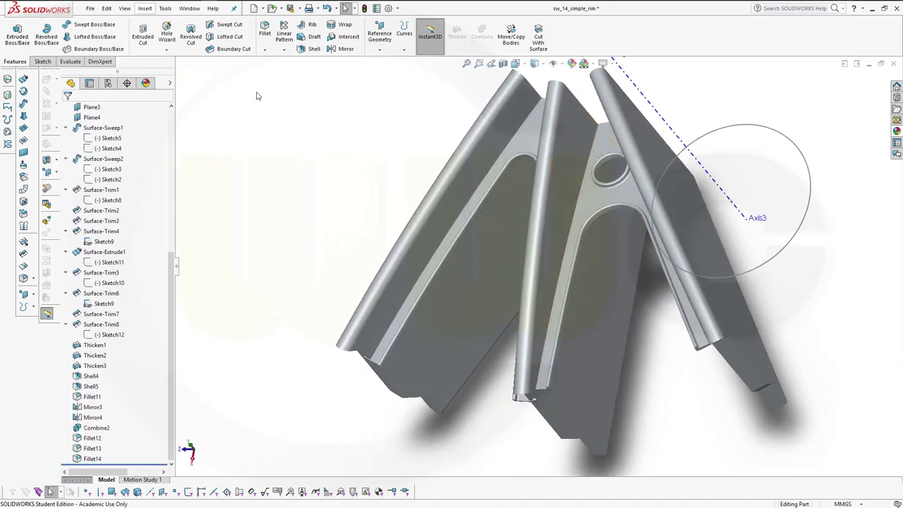
click(265, 29)
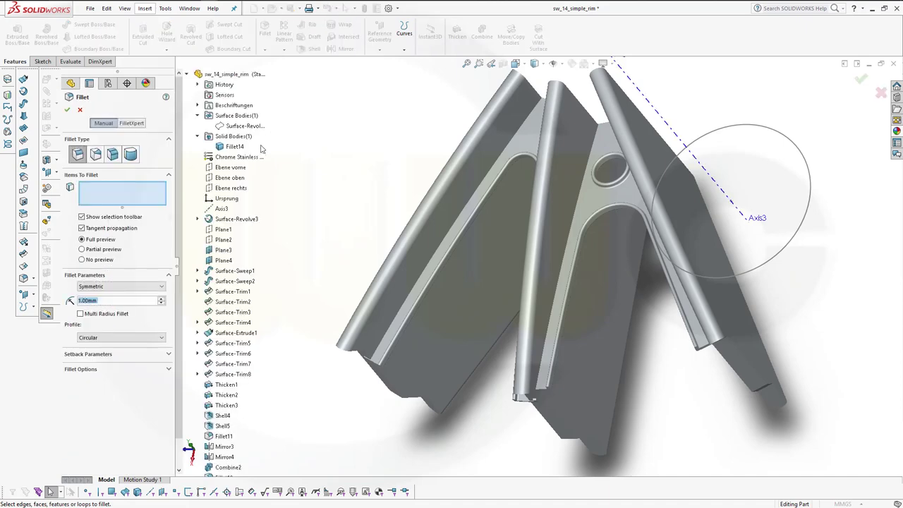
Step: Round four edges where the rods meet the spoke strips with a 2 mm fillet
text(2)
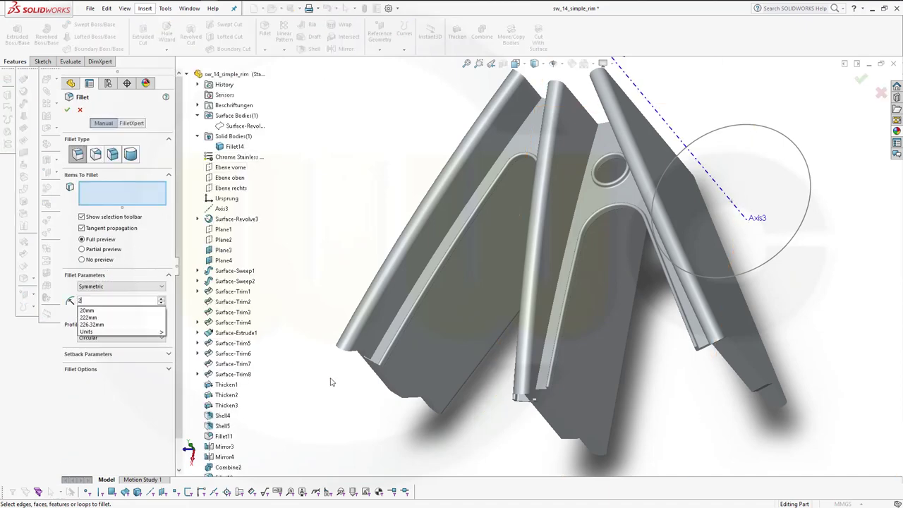
click(385, 336)
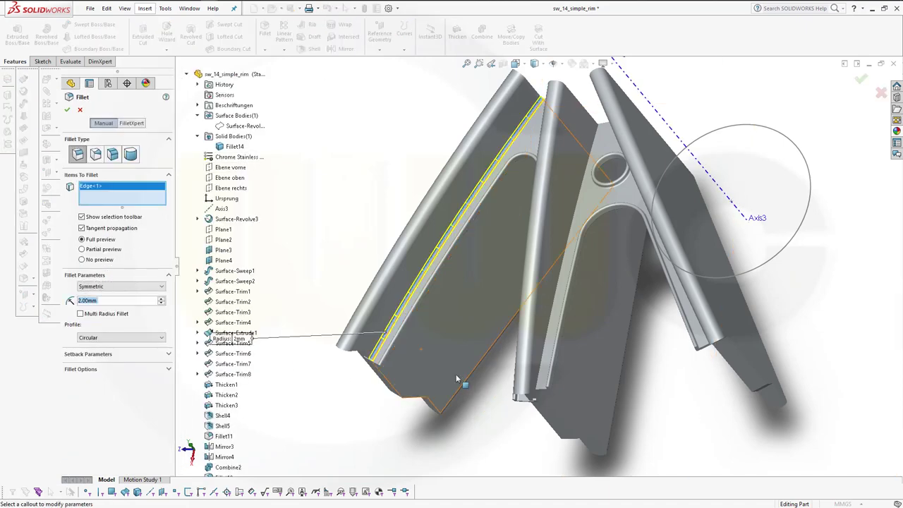
middle_drag(385, 335, 487, 321)
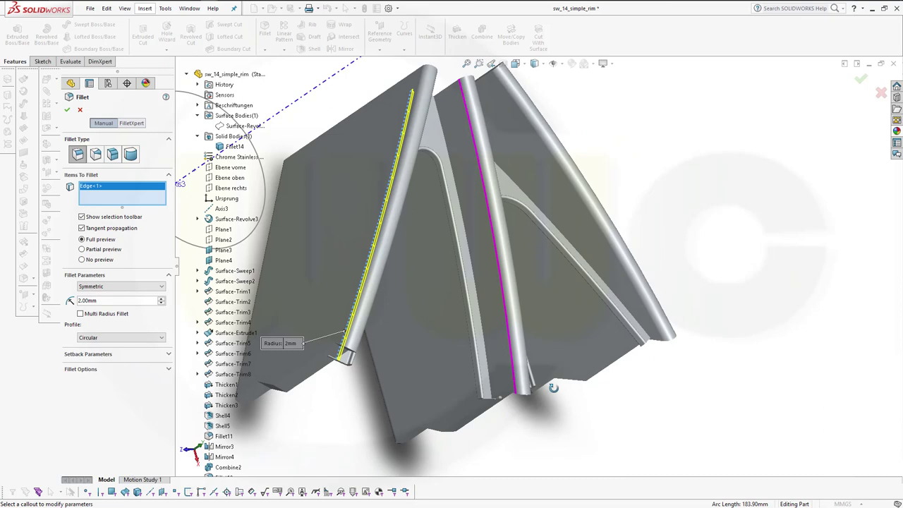
click(479, 310)
middle_drag(479, 310, 573, 414)
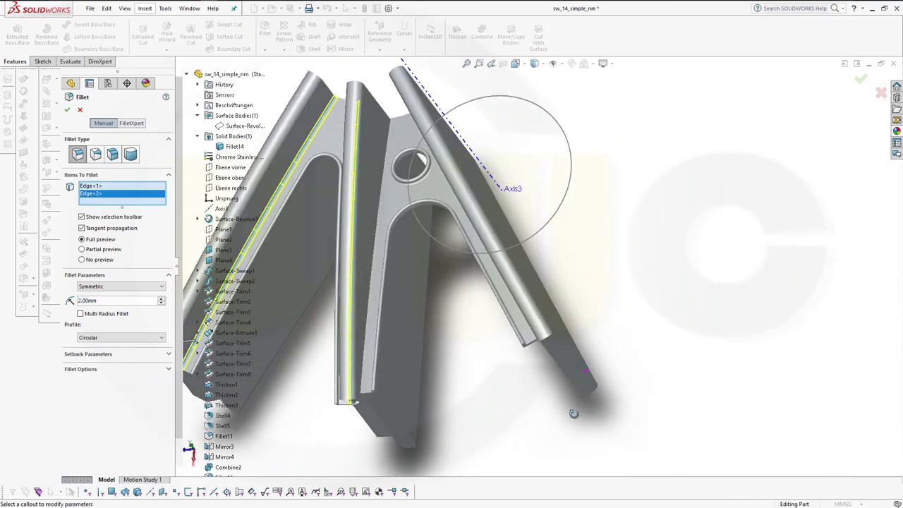
click(373, 281)
middle_drag(528, 390, 599, 353)
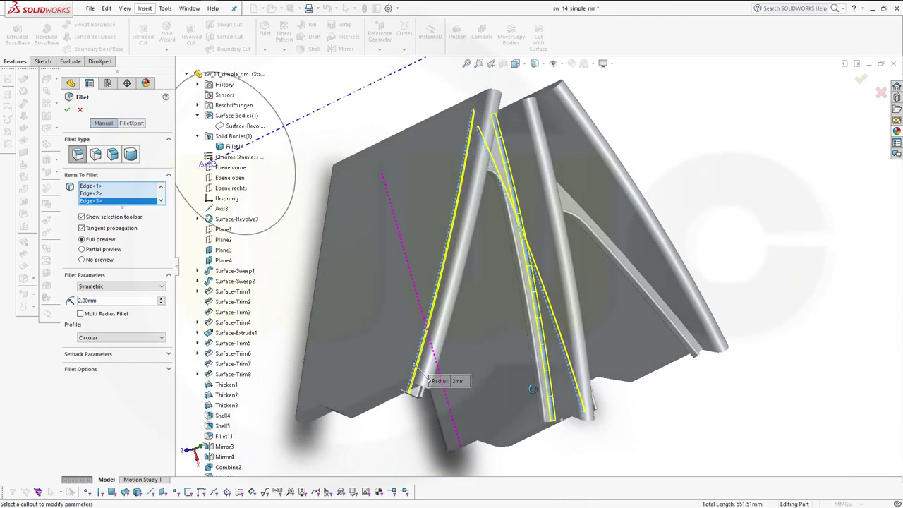
click(663, 304)
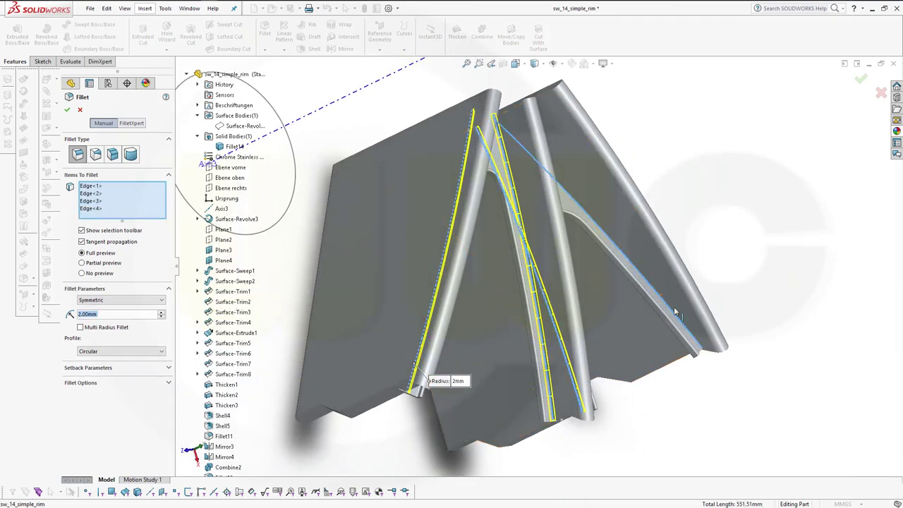
middle_drag(744, 421, 536, 331)
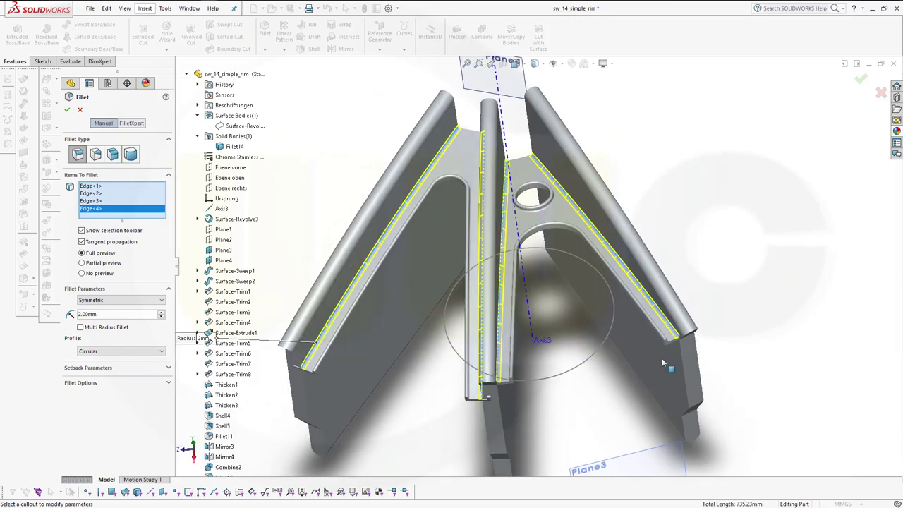
click(67, 111)
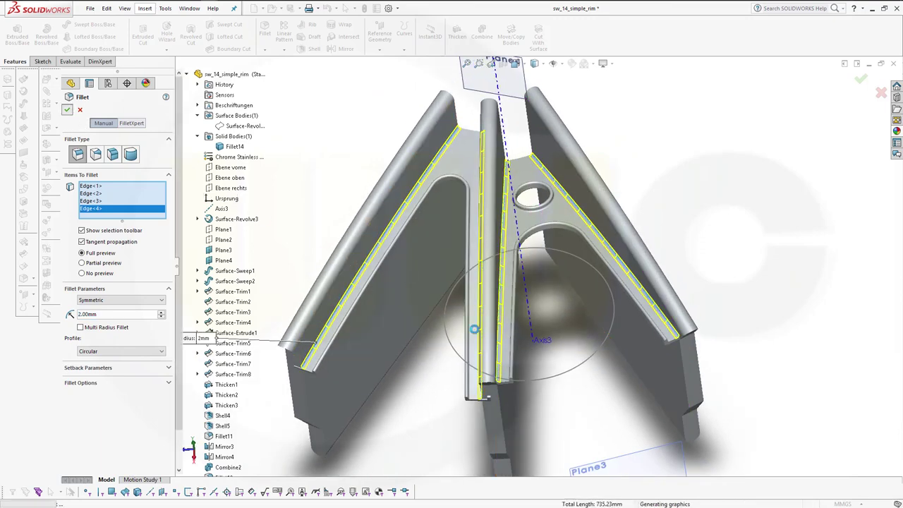
mouse_move(651, 420)
middle_down()
mouse_move(518, 296)
mouse_move(845, 424)
mouse_move(709, 317)
mouse_move(781, 317)
mouse_move(800, 332)
mouse_move(706, 212)
mouse_move(524, 187)
mouse_move(536, 176)
mouse_move(528, 173)
mouse_move(536, 183)
middle_up()
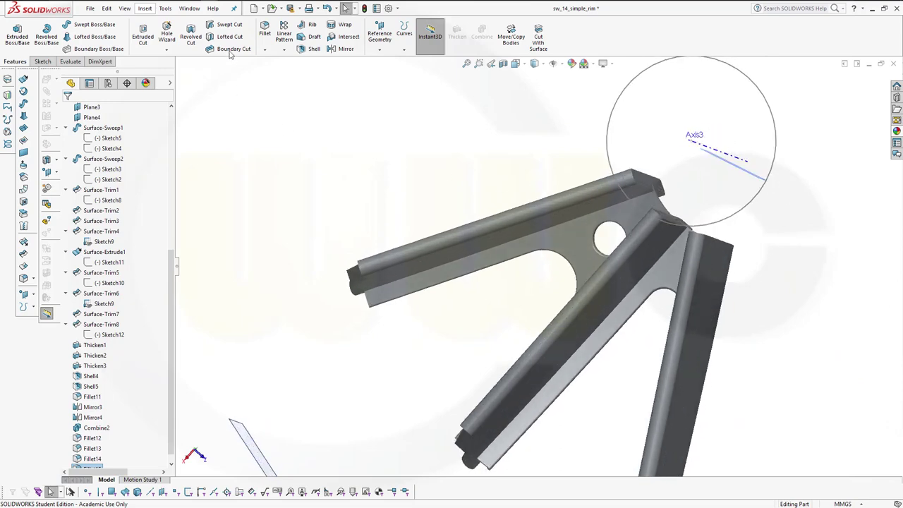
Step: Apply a 5 mm fillet to four long flange edges along the spoke strips
click(266, 33)
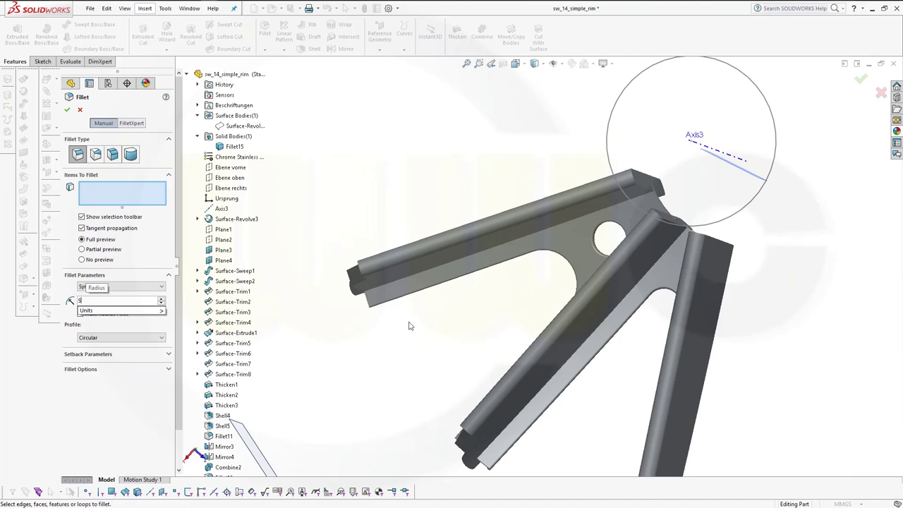
middle_drag(408, 326, 465, 268)
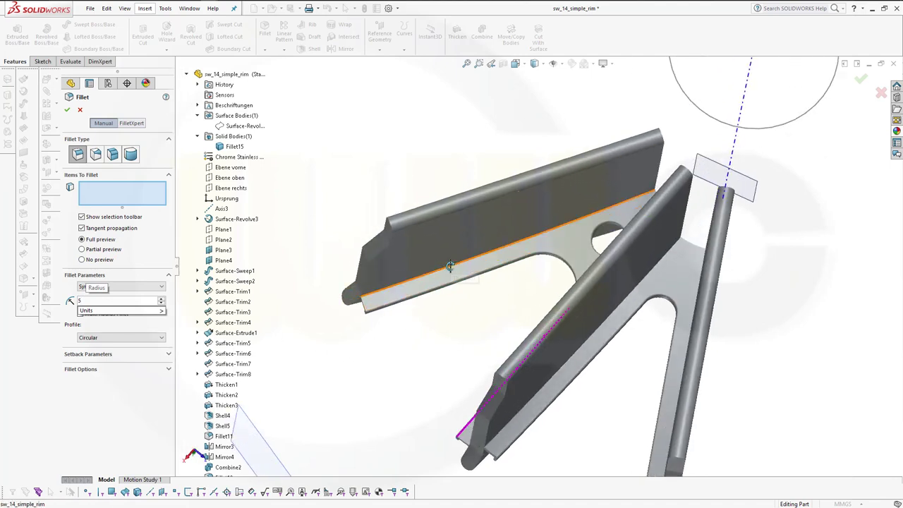
click(450, 265)
middle_drag(458, 274, 524, 332)
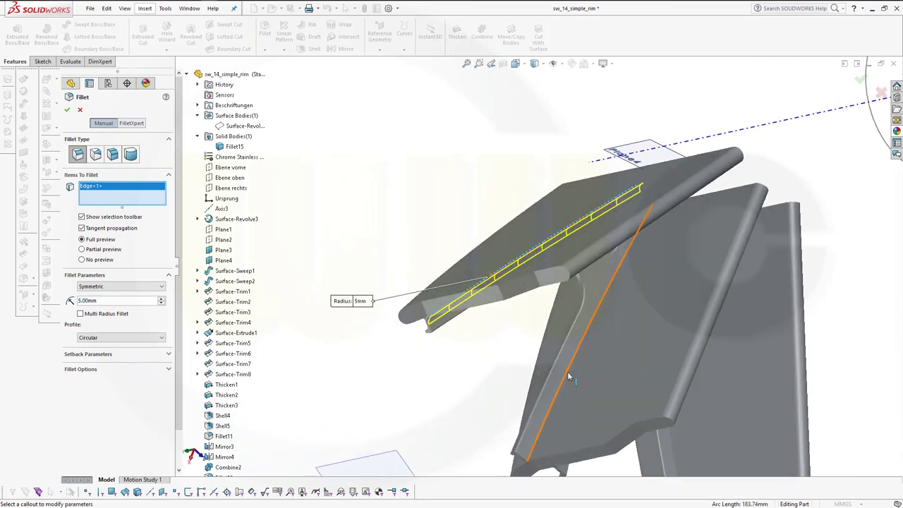
click(589, 405)
middle_drag(732, 424, 681, 341)
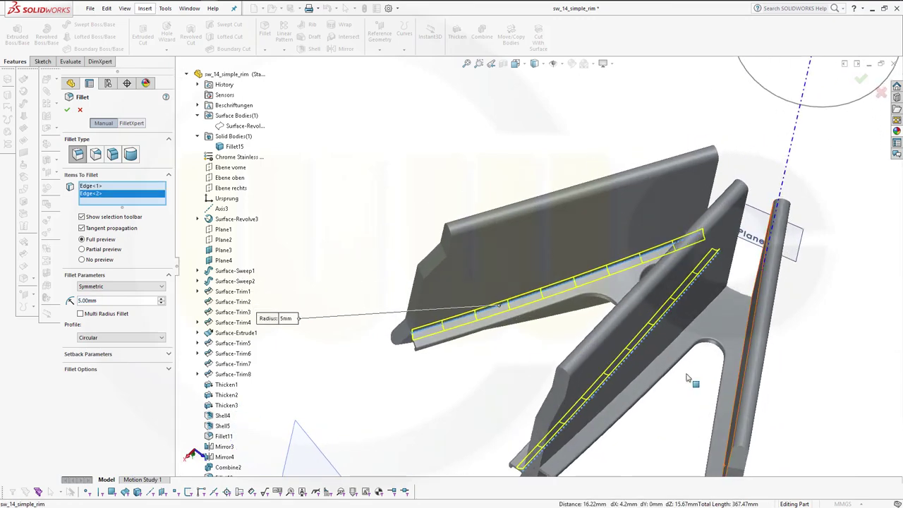
click(678, 334)
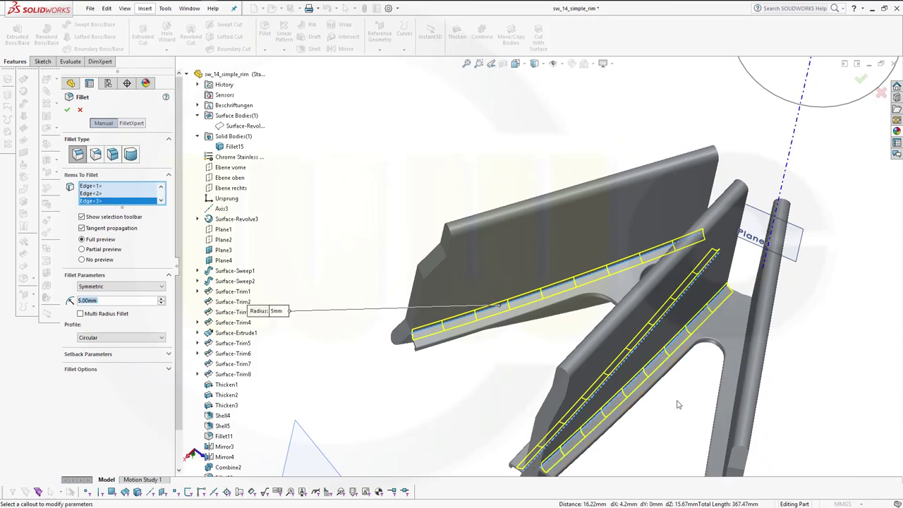
mouse_move(678, 334)
middle_down()
mouse_move(703, 412)
mouse_move(727, 417)
middle_up()
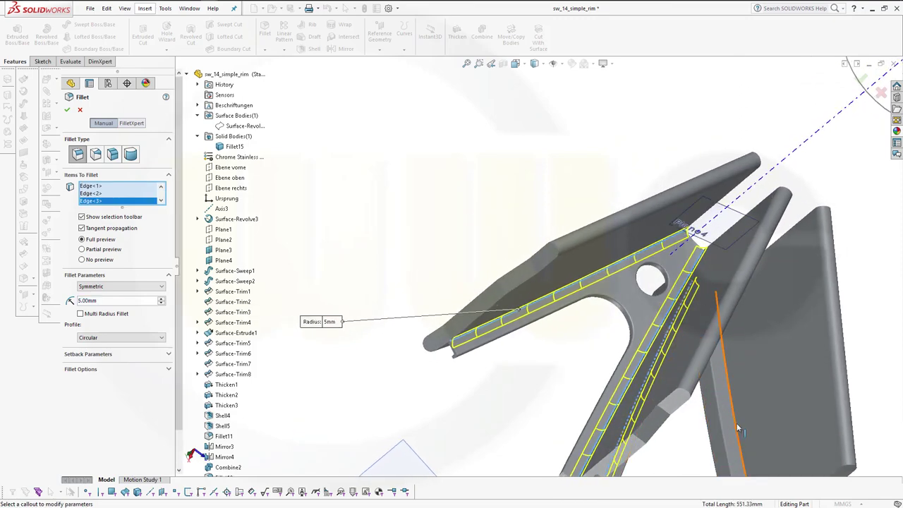
click(738, 428)
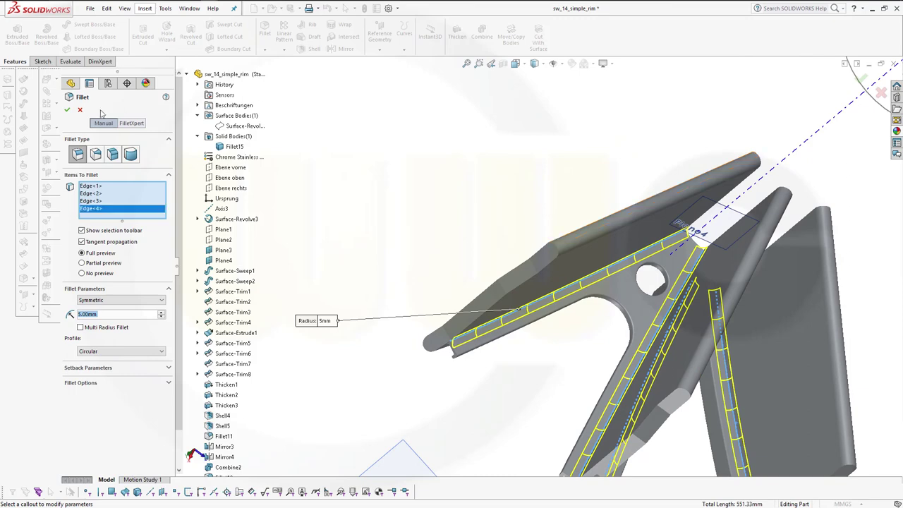
click(67, 112)
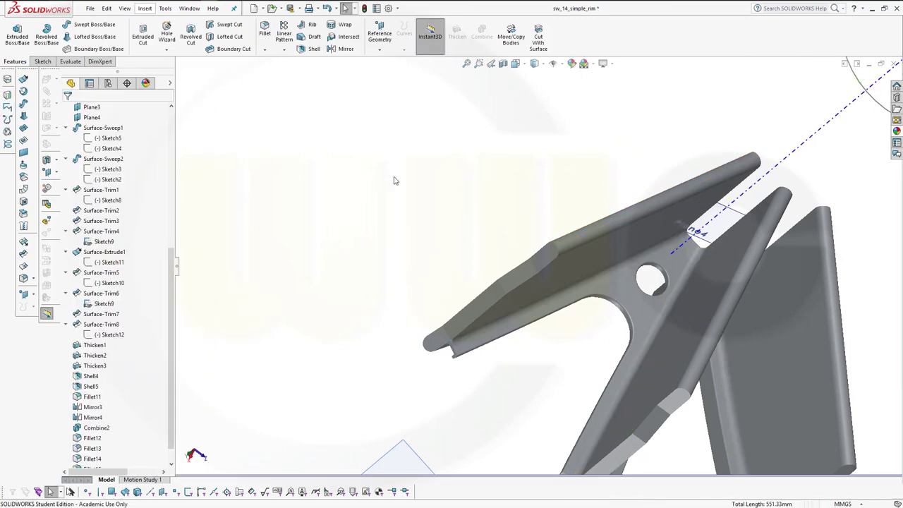
Step: Inspect the new fillets around Axis3, then bring up the pattern type options
mouse_move(491, 190)
middle_down()
mouse_move(488, 233)
mouse_move(599, 252)
mouse_move(614, 206)
middle_up()
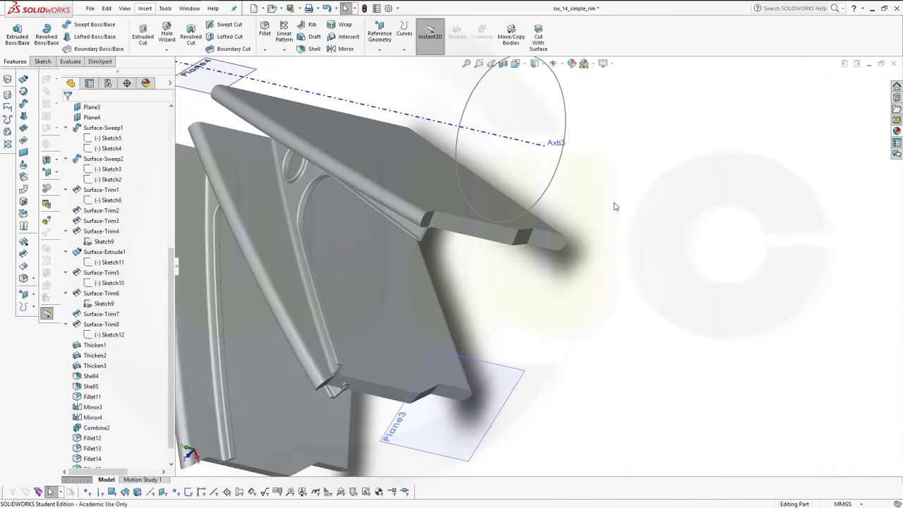
mouse_move(477, 246)
middle_down()
mouse_move(558, 351)
mouse_move(607, 259)
mouse_move(596, 233)
mouse_move(623, 306)
mouse_move(634, 304)
middle_up()
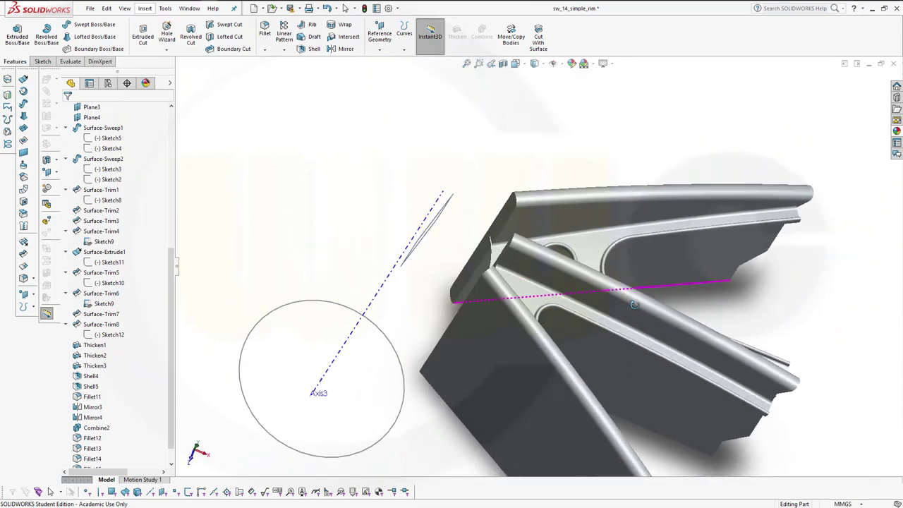
scroll(548, 391, up, 2)
mouse_move(483, 355)
middle_down()
mouse_move(454, 374)
mouse_move(459, 389)
middle_up()
key(Escape)
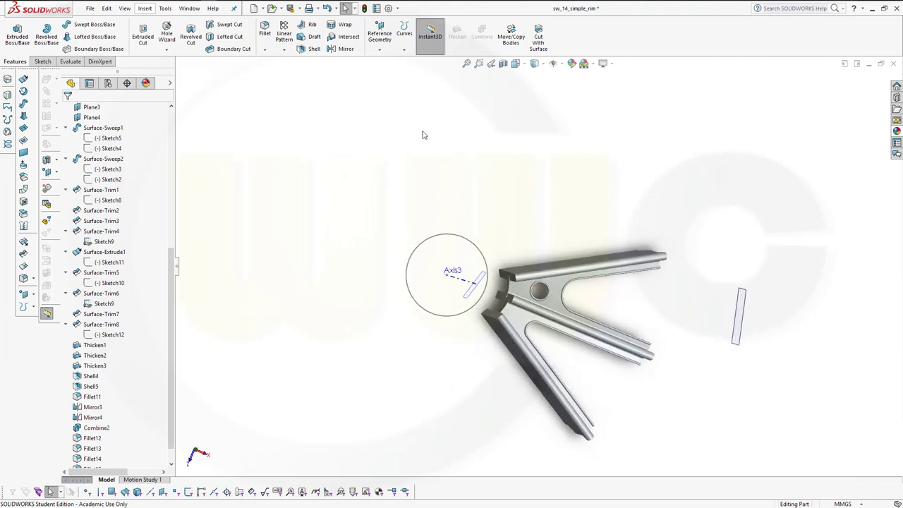
click(283, 49)
Step: Circular-pattern the Fillet16 body 6 times at equal spacing over 360° around Axis3
click(290, 73)
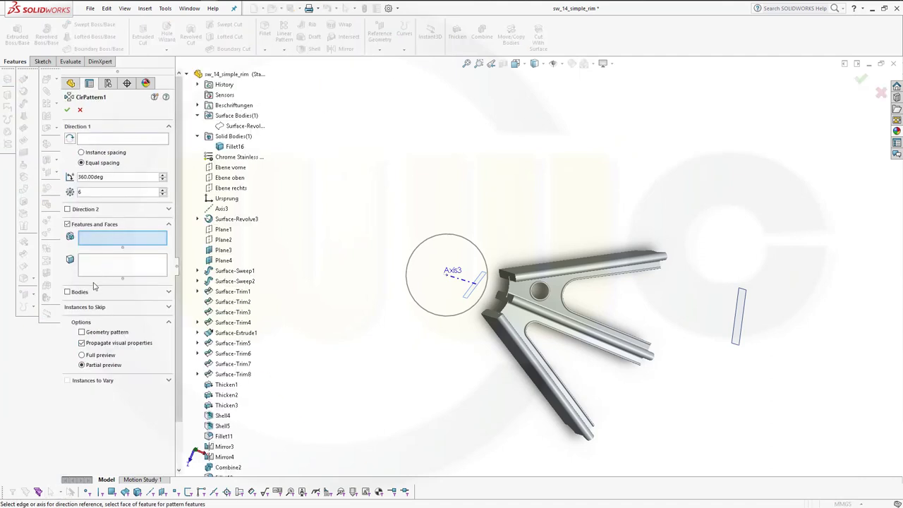
click(68, 293)
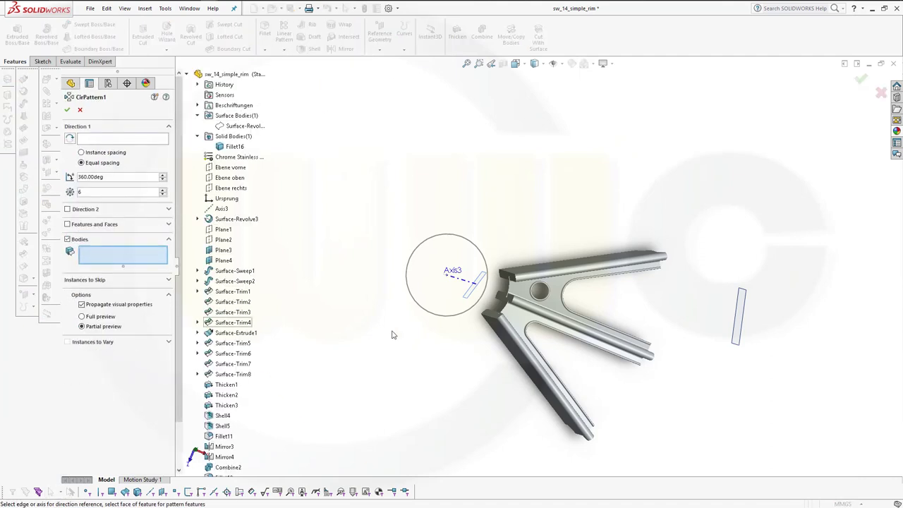
click(557, 316)
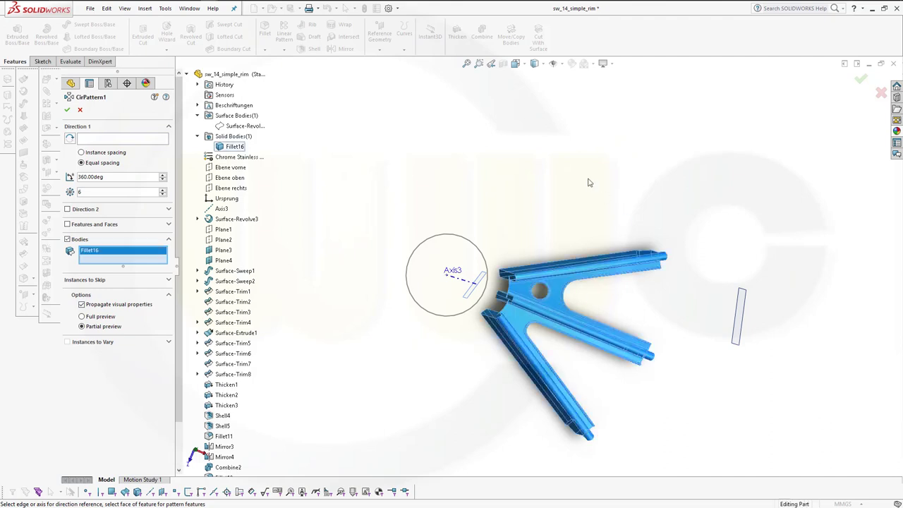
click(119, 138)
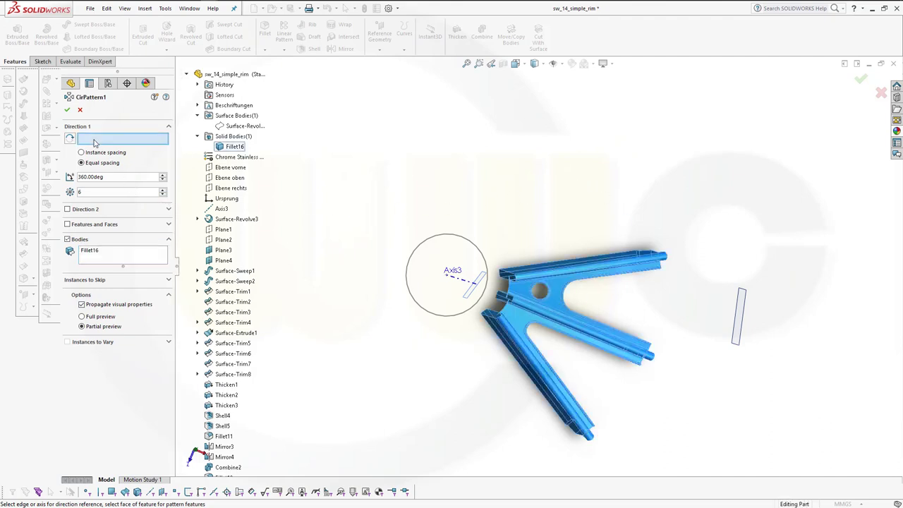
click(466, 285)
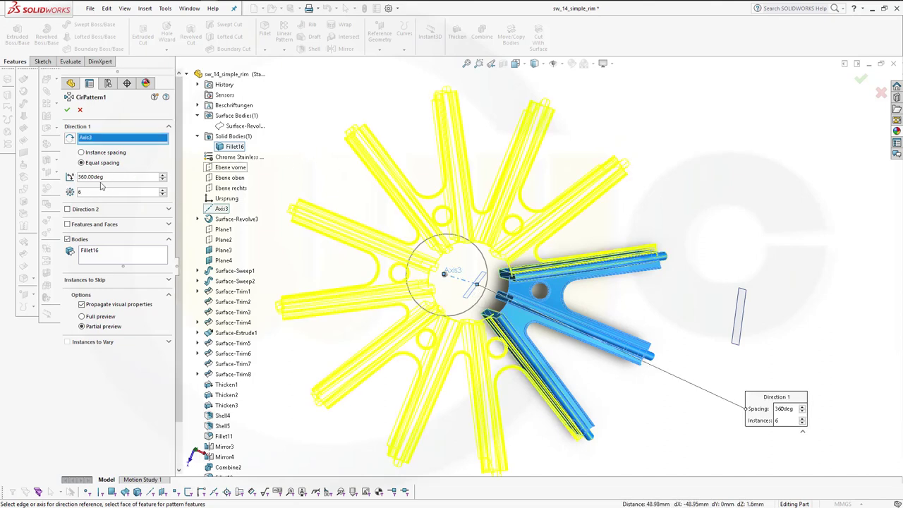
click(67, 111)
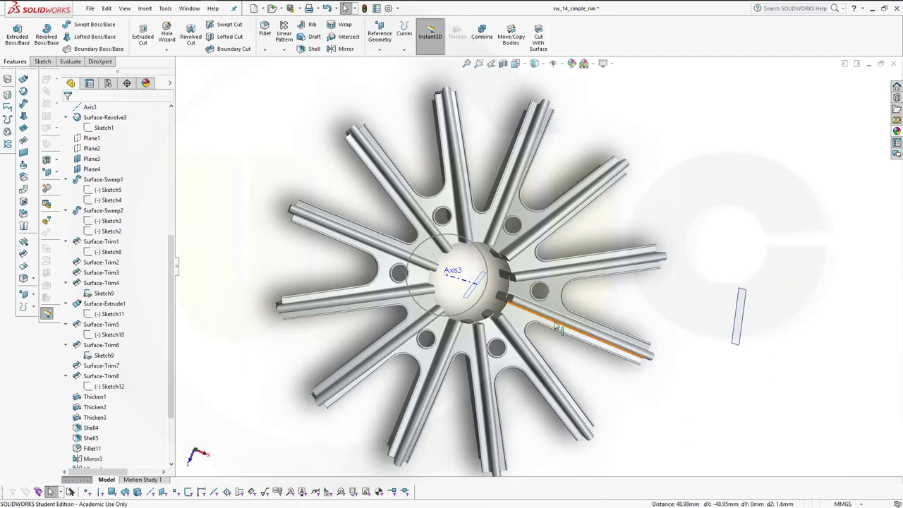
key(ctrl+1)
scroll(140, 164, up, 10)
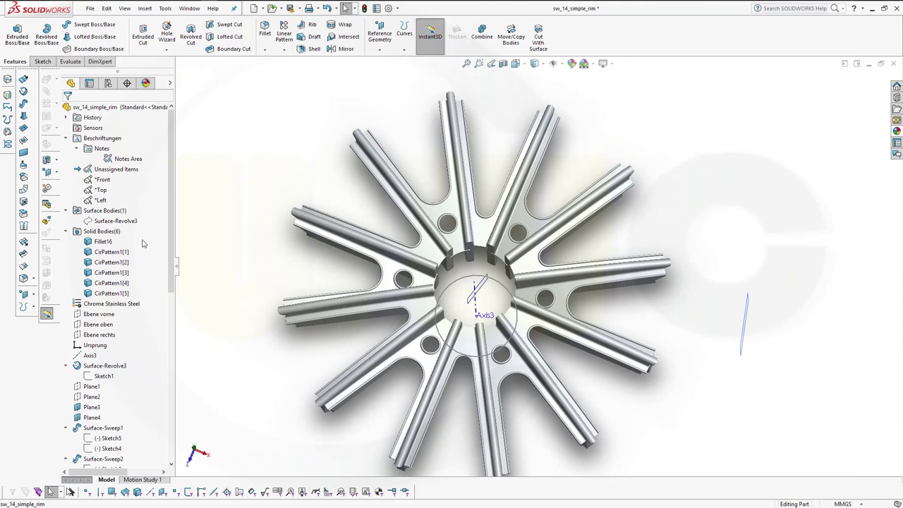
mouse_move(264, 286)
middle_down()
mouse_move(267, 259)
mouse_move(309, 255)
mouse_move(350, 279)
mouse_move(319, 430)
middle_up()
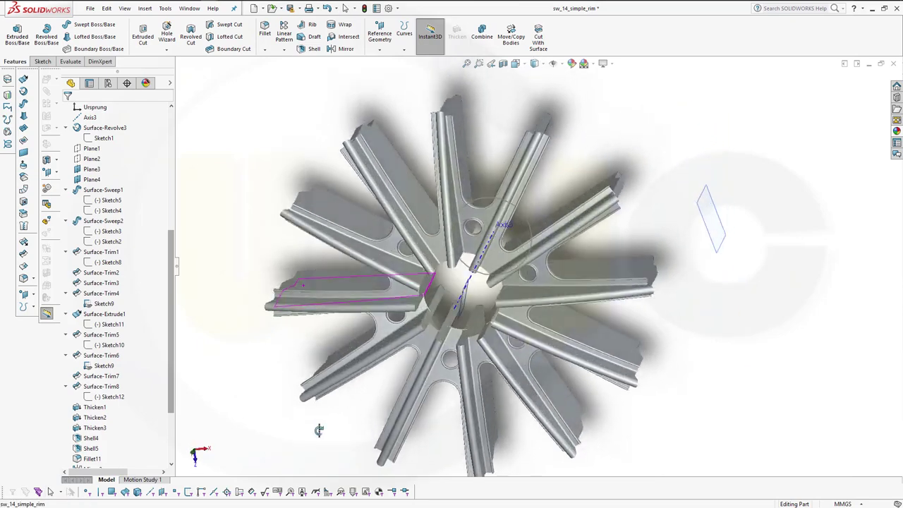
key(ctrl+1)
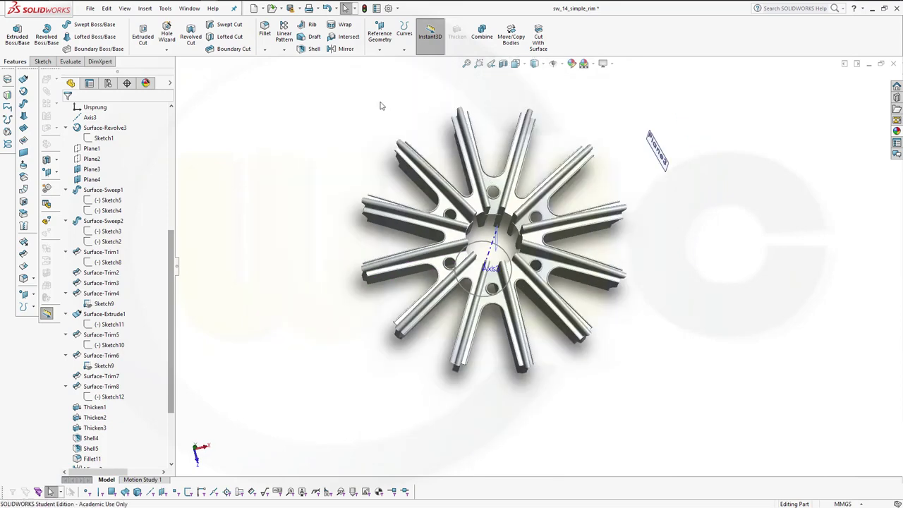
Step: Select Fillet16 and CirPattern1[1]–[5] as the bodies to add in a Combine
click(481, 32)
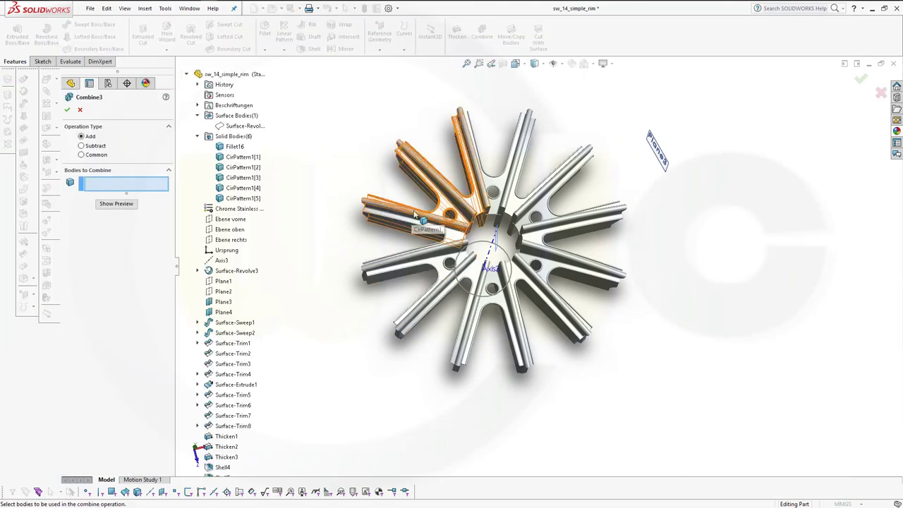
click(446, 209)
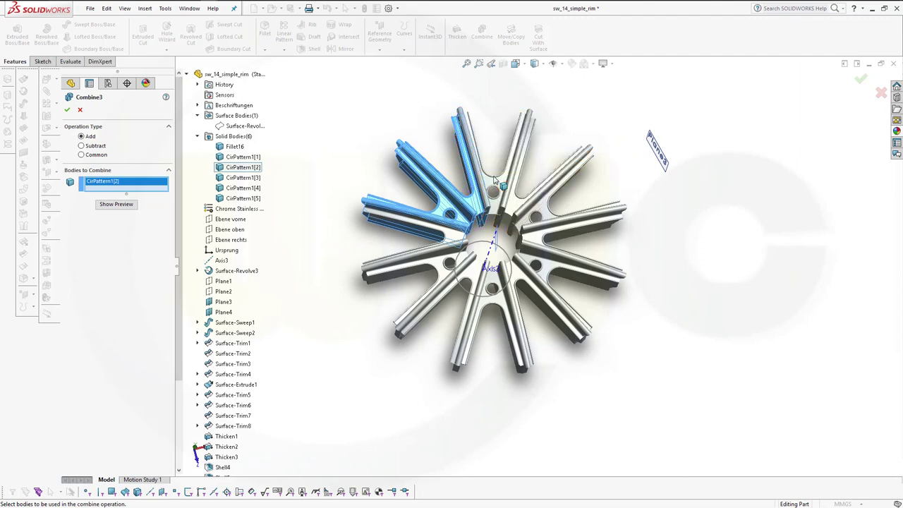
click(547, 203)
click(568, 226)
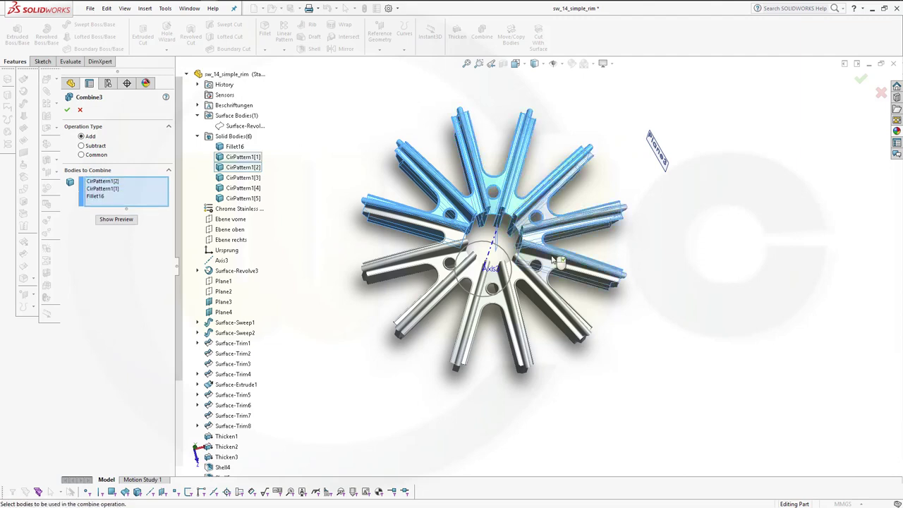
click(519, 285)
click(462, 318)
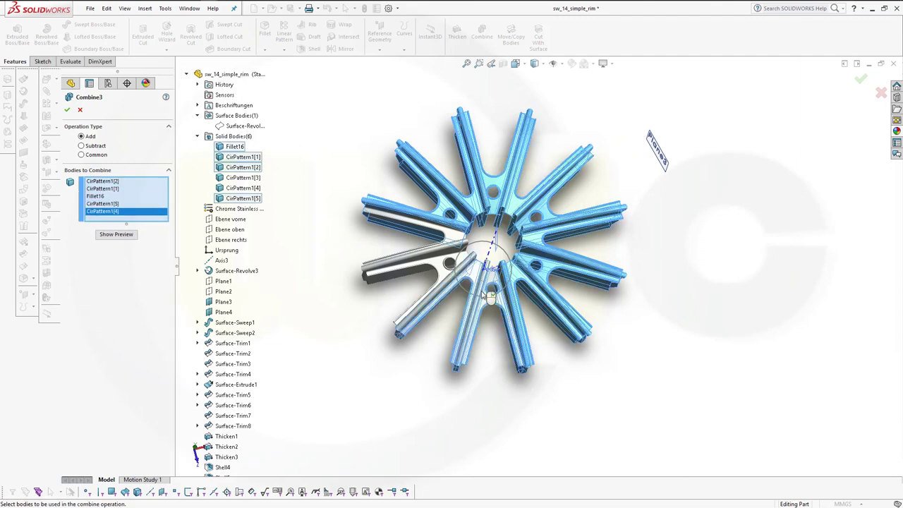
click(421, 265)
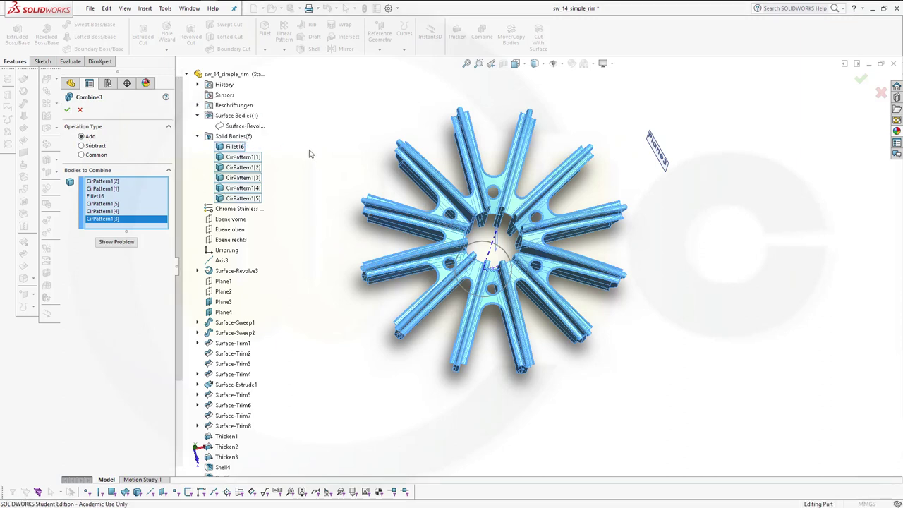
click(80, 110)
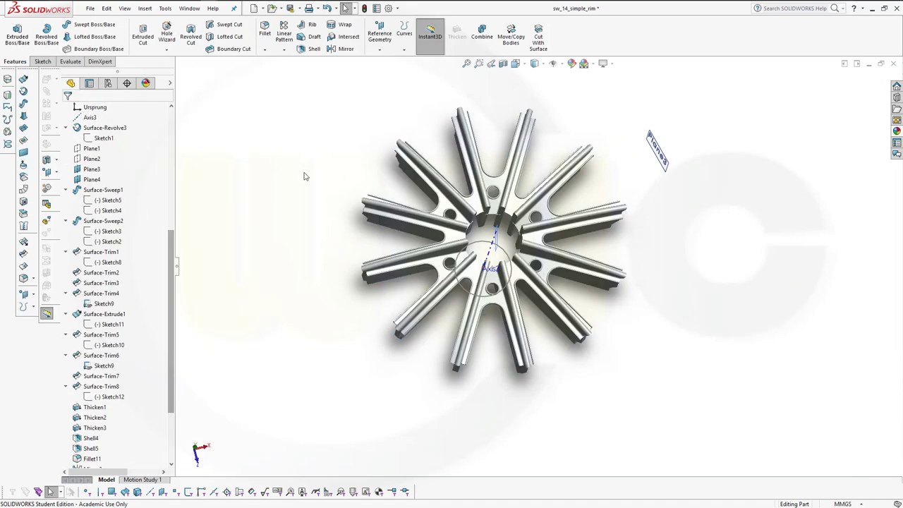
scroll(440, 257, down, 5)
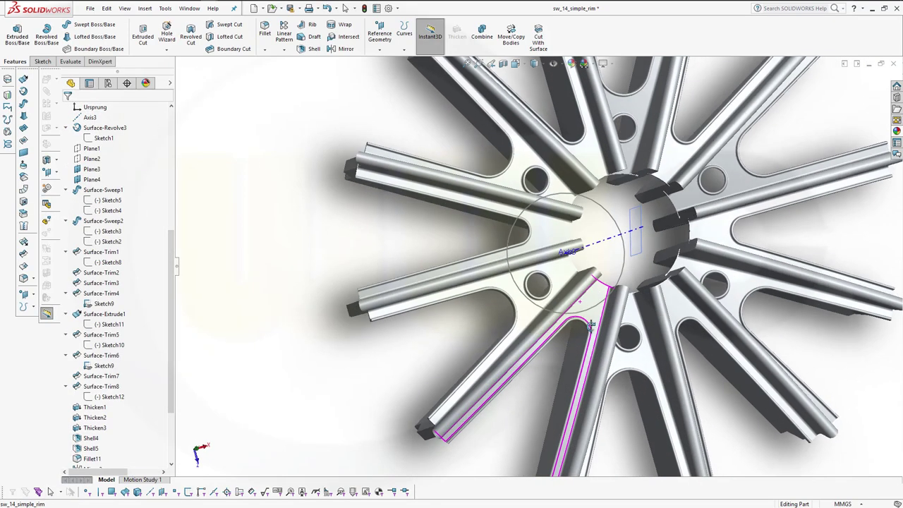
scroll(623, 310, down, 5)
mouse_move(624, 311)
middle_down()
mouse_move(697, 223)
mouse_move(572, 265)
mouse_move(617, 225)
middle_up()
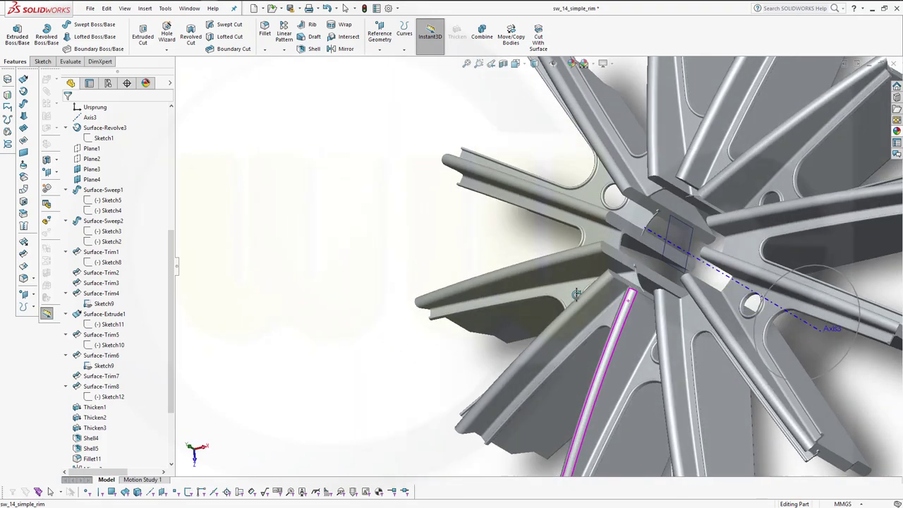
scroll(616, 225, up, 3)
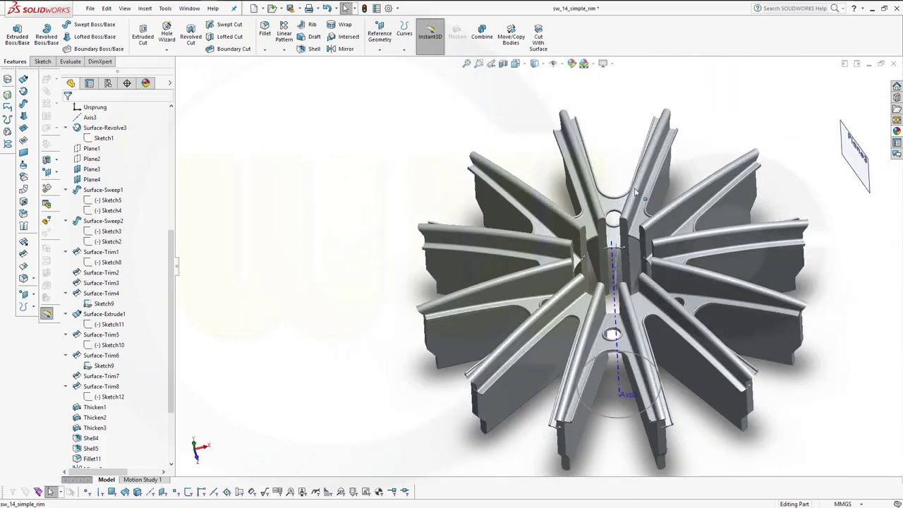
scroll(597, 273, down, 5)
scroll(584, 294, up, 2)
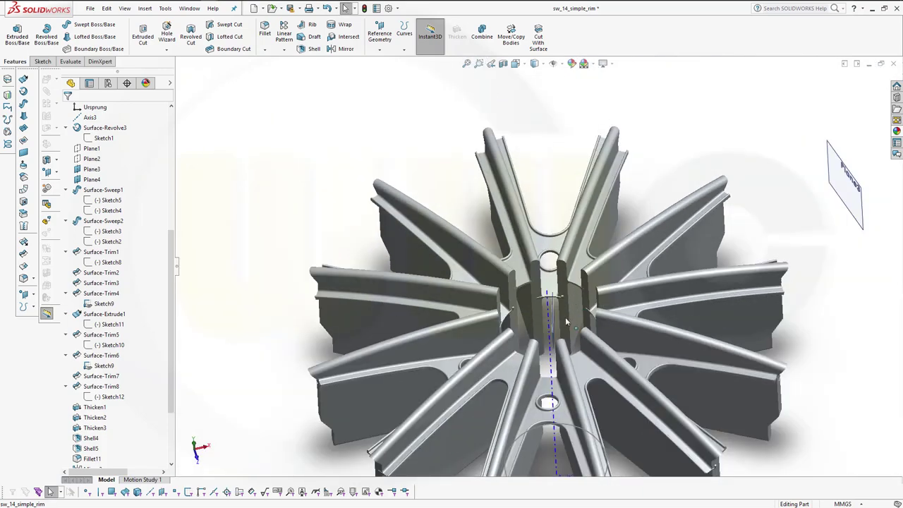
mouse_move(571, 310)
middle_down()
mouse_move(575, 349)
mouse_move(556, 360)
mouse_move(540, 300)
middle_up()
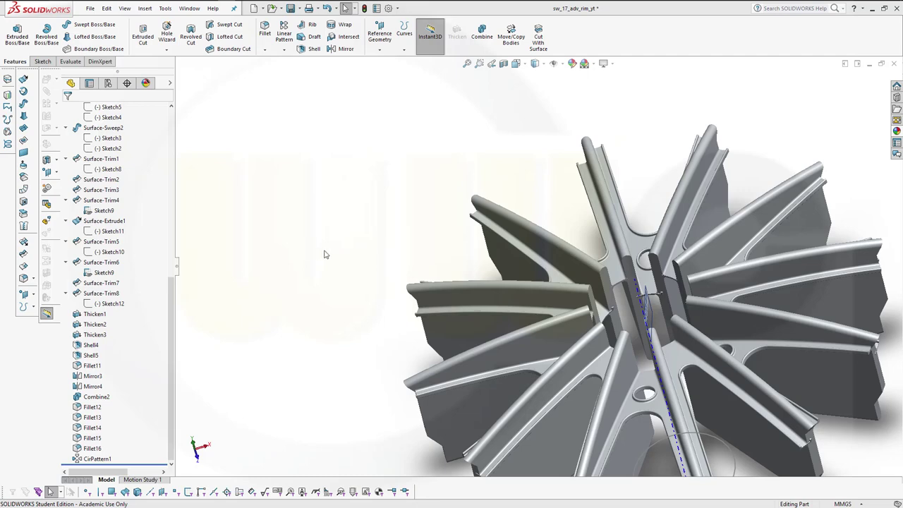
Step: Delete the CirPattern1 feature from the tree, confirming the deletion
right_click(104, 460)
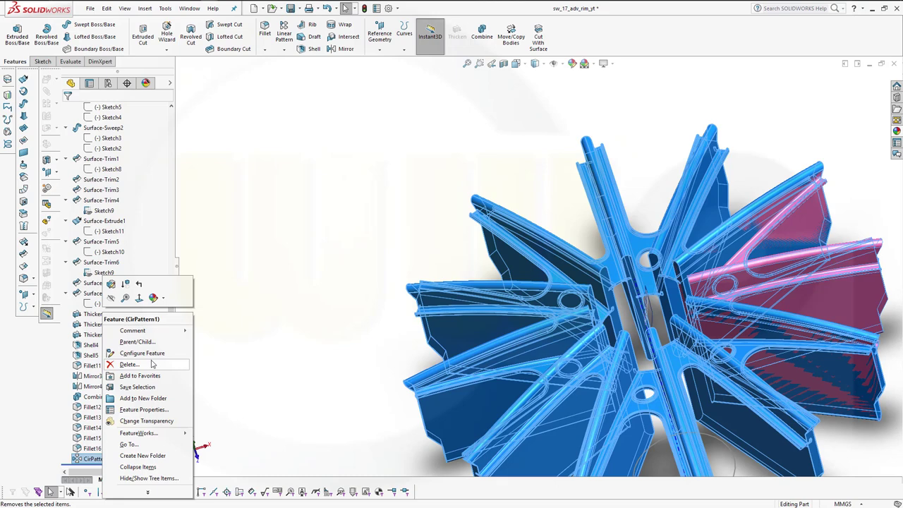
click(129, 364)
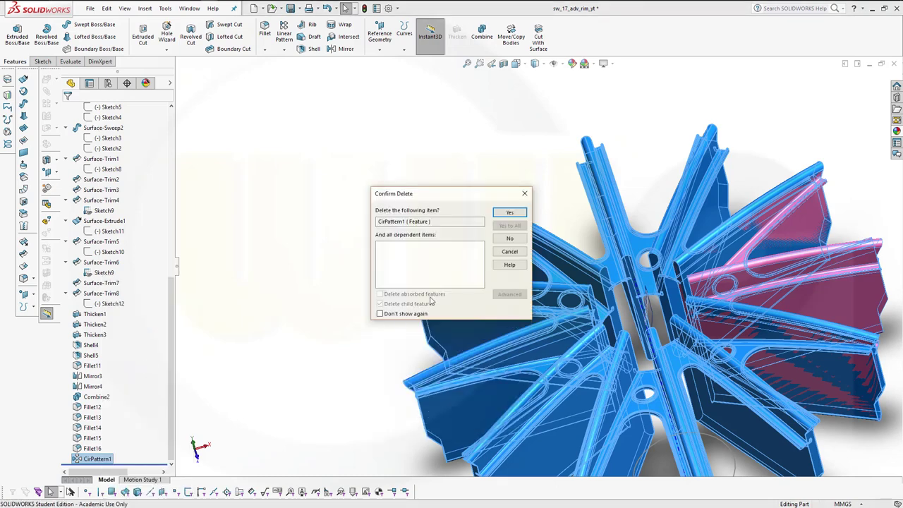
click(507, 214)
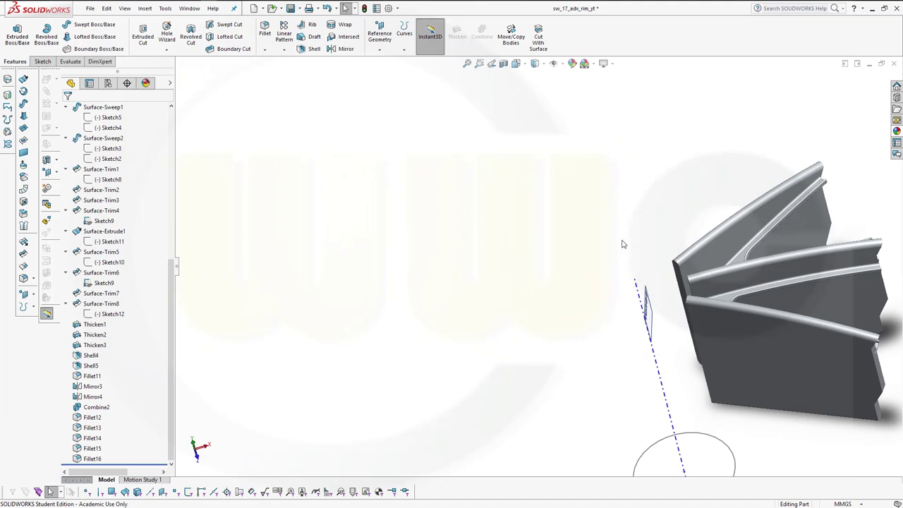
mouse_move(623, 244)
middle_down()
mouse_move(834, 276)
mouse_move(557, 240)
middle_up()
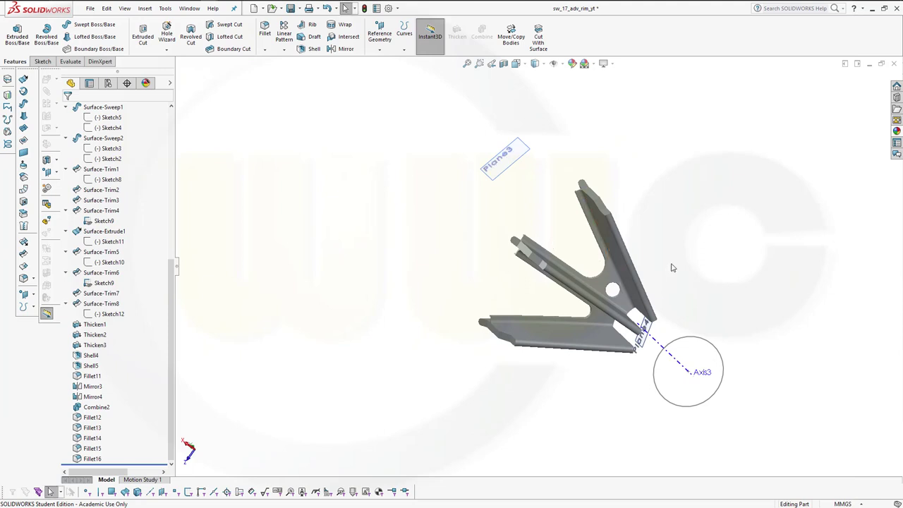
mouse_move(671, 267)
middle_down()
mouse_move(713, 267)
mouse_move(712, 280)
middle_up()
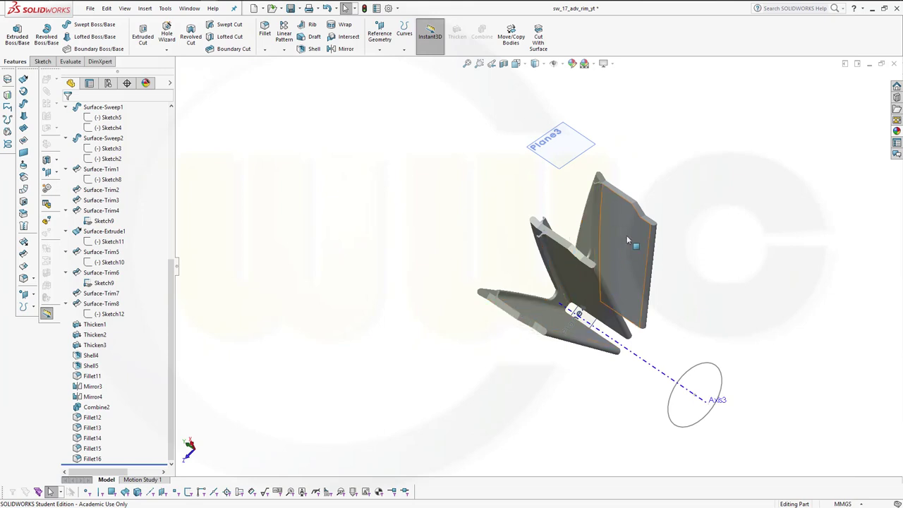
middle_drag(719, 272, 715, 292)
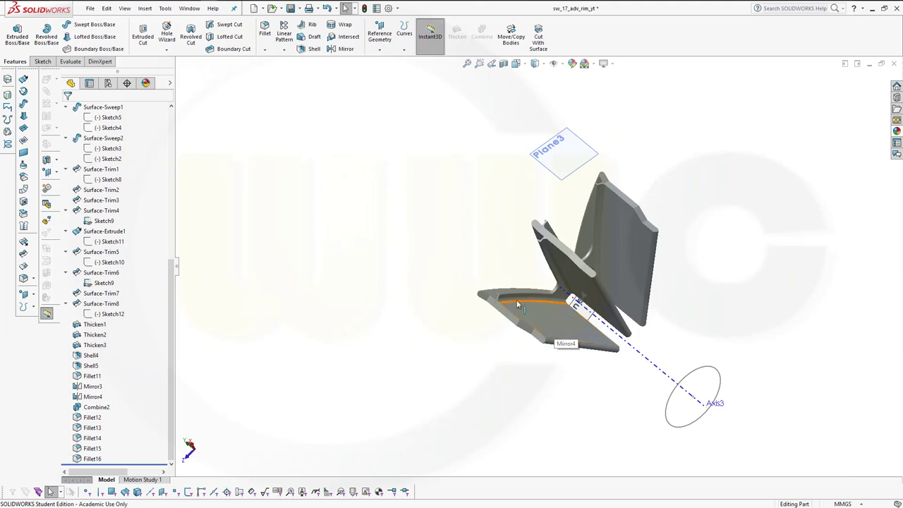
mouse_move(369, 268)
middle_down()
mouse_move(370, 377)
mouse_move(409, 331)
middle_up()
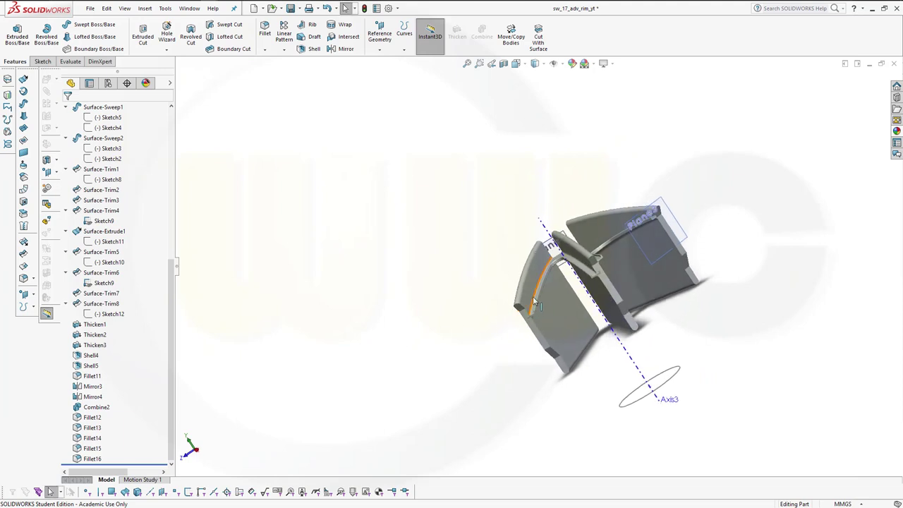
mouse_move(723, 290)
middle_down()
mouse_move(722, 309)
mouse_move(715, 261)
mouse_move(728, 271)
middle_up()
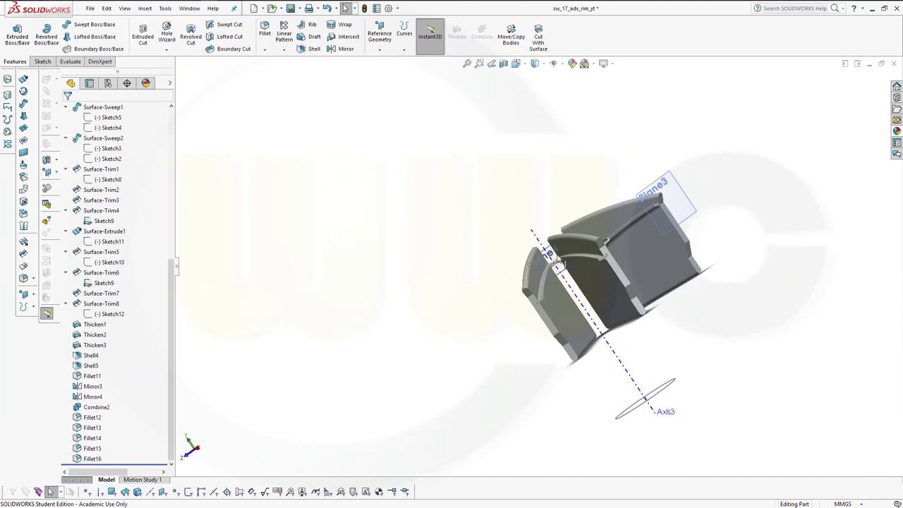
mouse_move(709, 234)
middle_down()
mouse_move(696, 268)
mouse_move(631, 308)
mouse_move(605, 280)
mouse_move(605, 299)
middle_up()
scroll(628, 311, down, 2)
scroll(622, 311, down, 2)
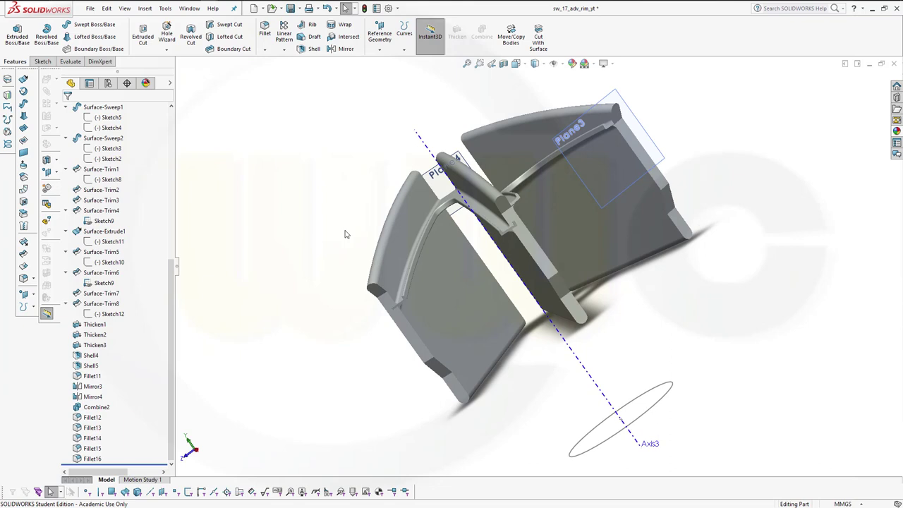
middle_drag(347, 240, 339, 195)
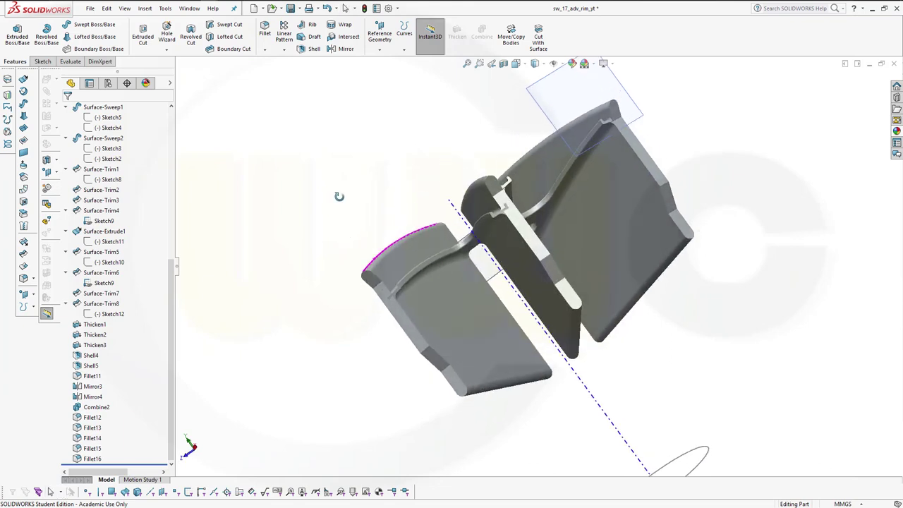
Step: Delete Fillet16 and orbit to check the spoke body without that rounding
click(94, 459)
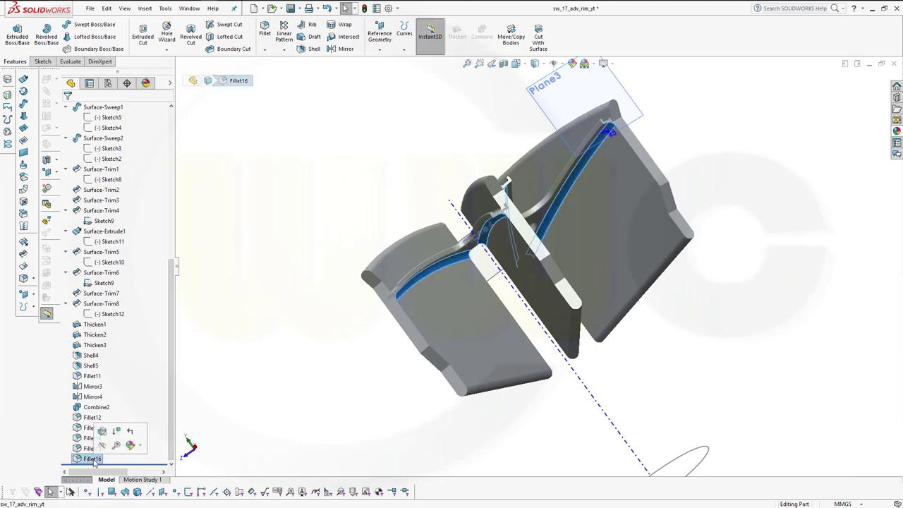
right_click(94, 462)
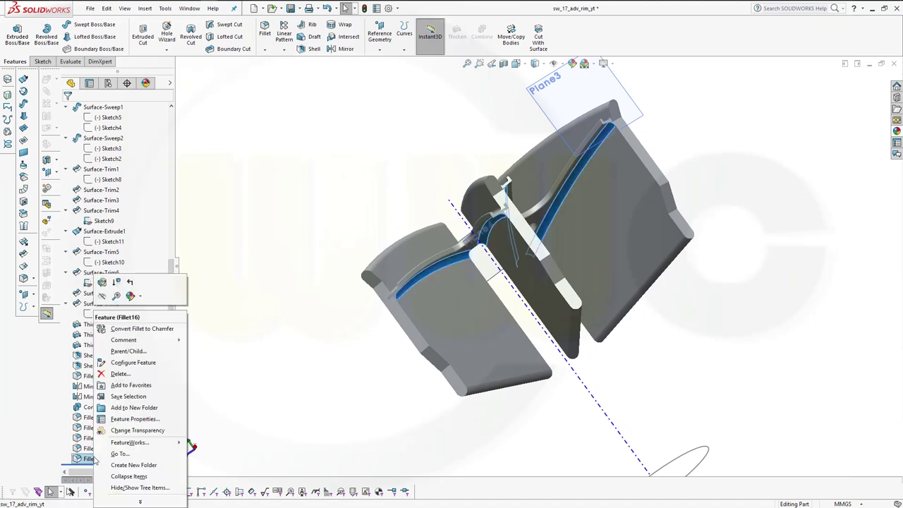
click(121, 374)
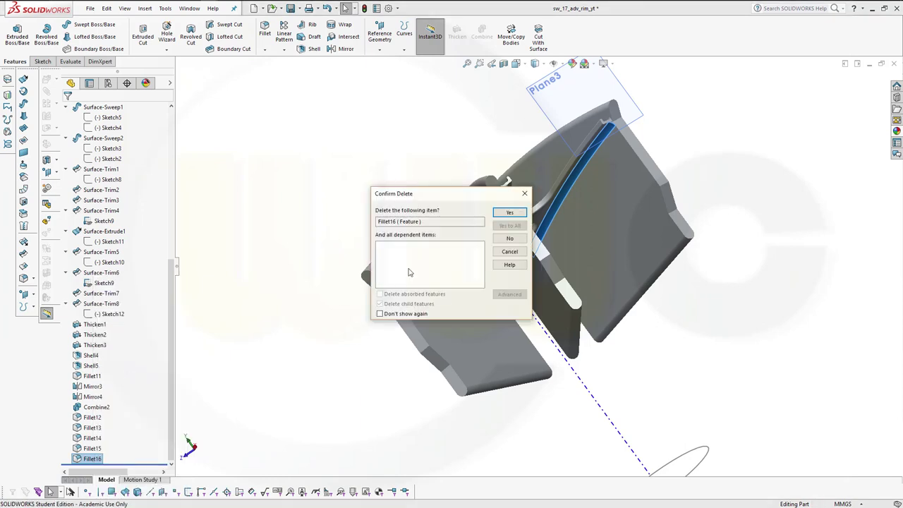
click(506, 211)
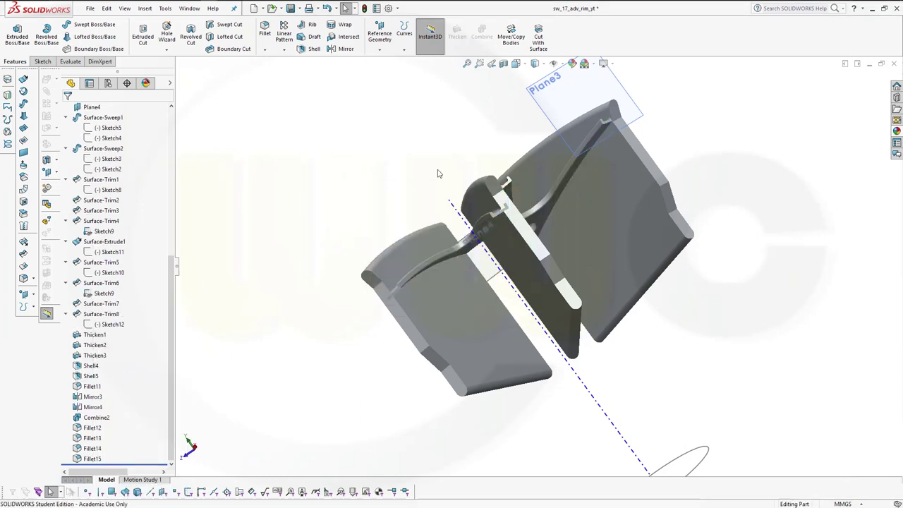
mouse_move(340, 147)
middle_down()
mouse_move(357, 179)
mouse_move(395, 159)
middle_up()
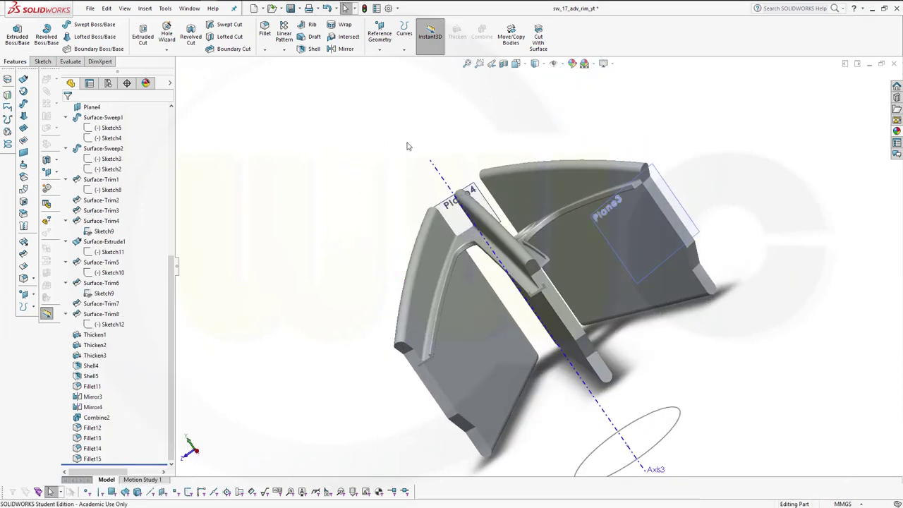
scroll(474, 150, up, 2)
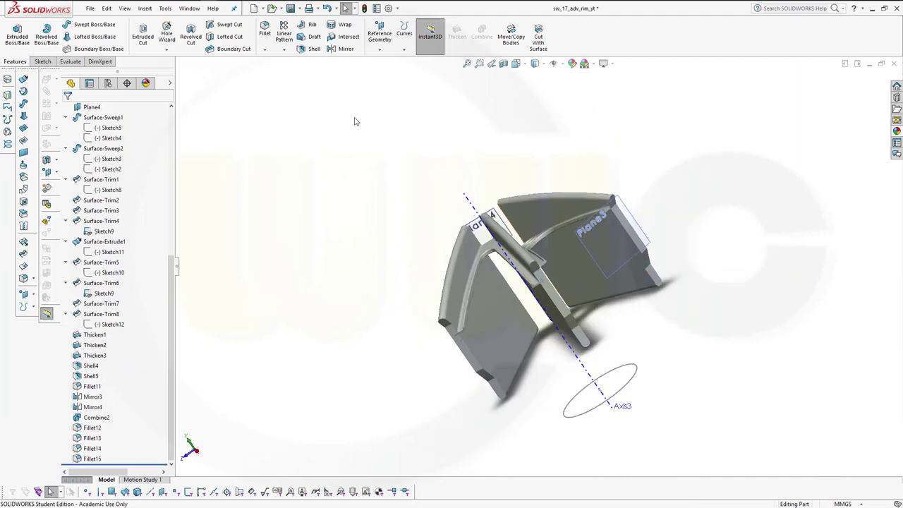
Step: Circular-pattern the Fillet15 body around Axis3 into 6 equally spaced instances
click(284, 51)
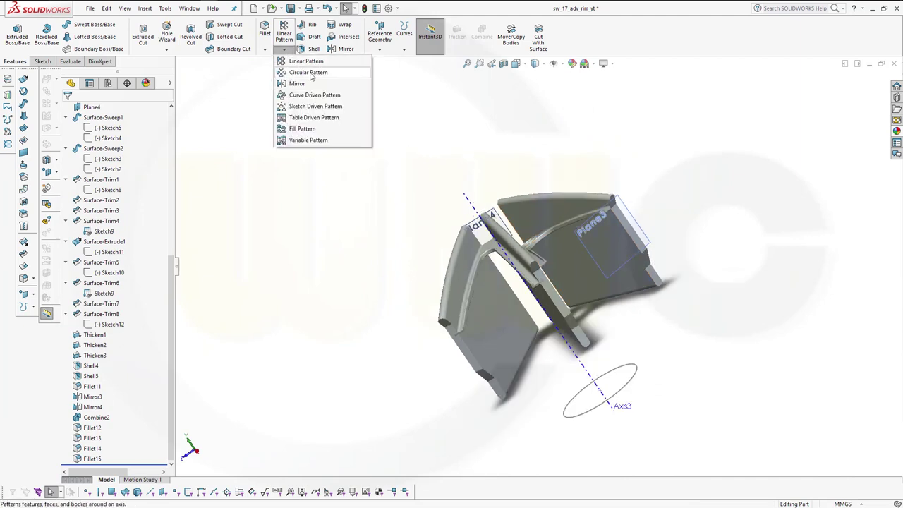
click(309, 73)
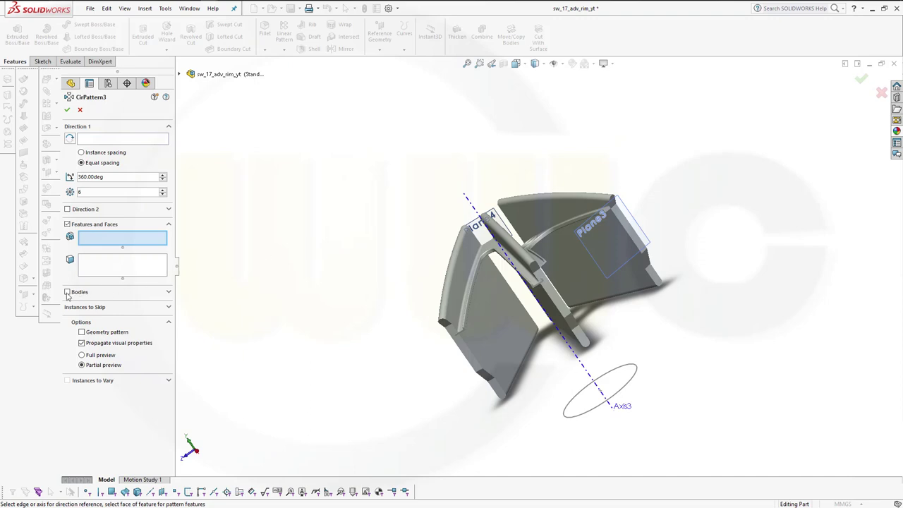
click(67, 292)
click(501, 312)
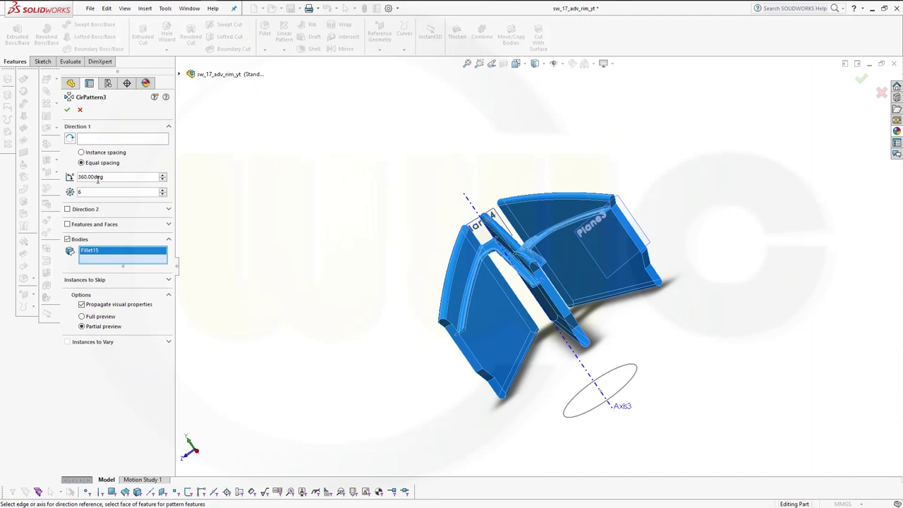
click(101, 140)
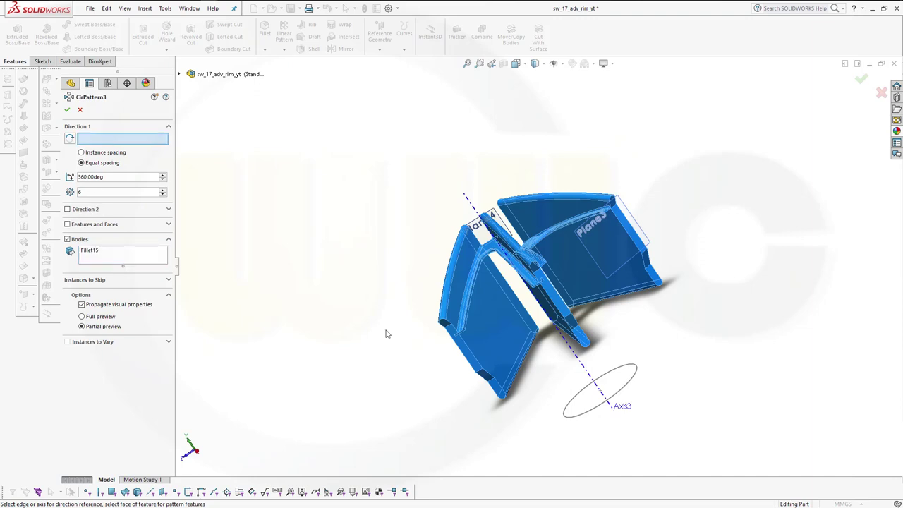
click(583, 372)
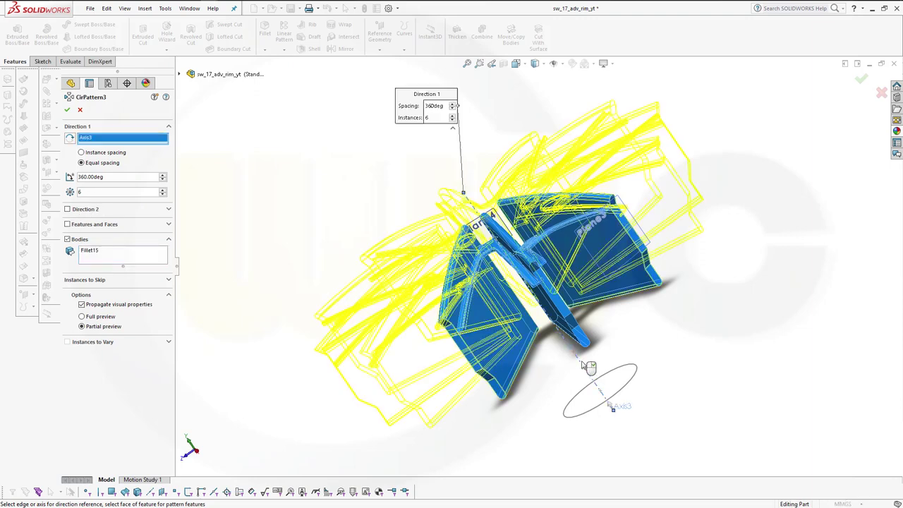
click(67, 111)
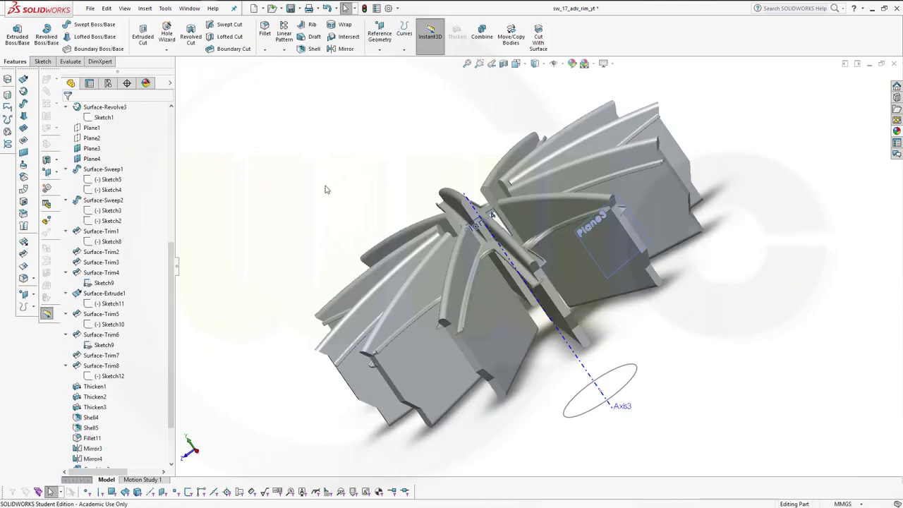
Step: Combine Fillet15 and the five CirPattern3 spoke bodies into one body using Add
middle_drag(352, 183, 302, 150)
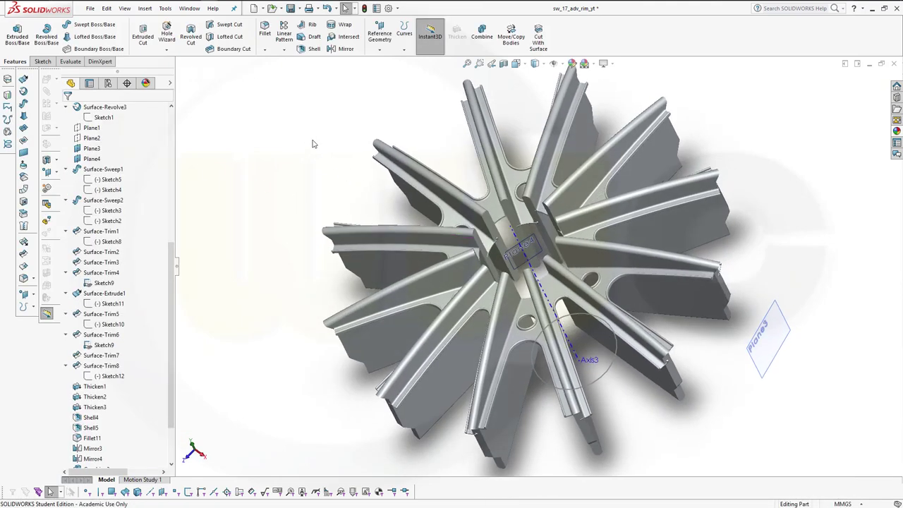
click(482, 32)
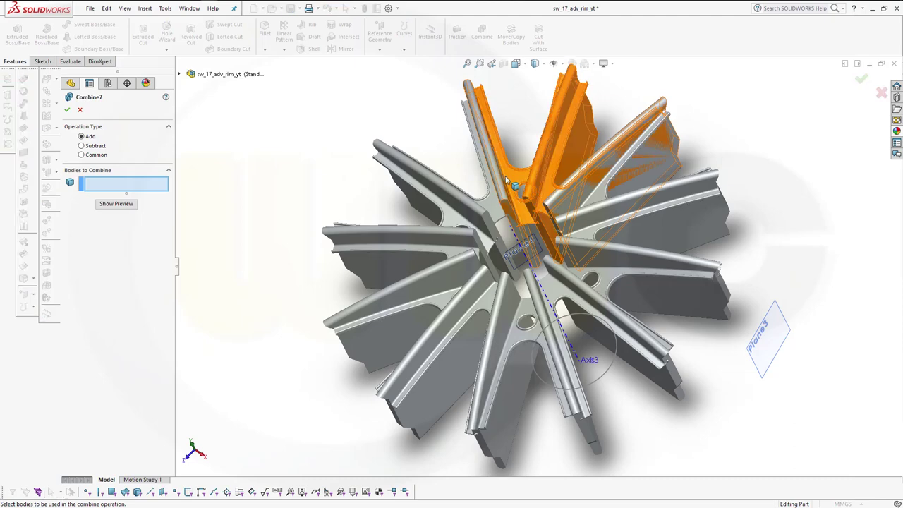
click(536, 141)
click(613, 221)
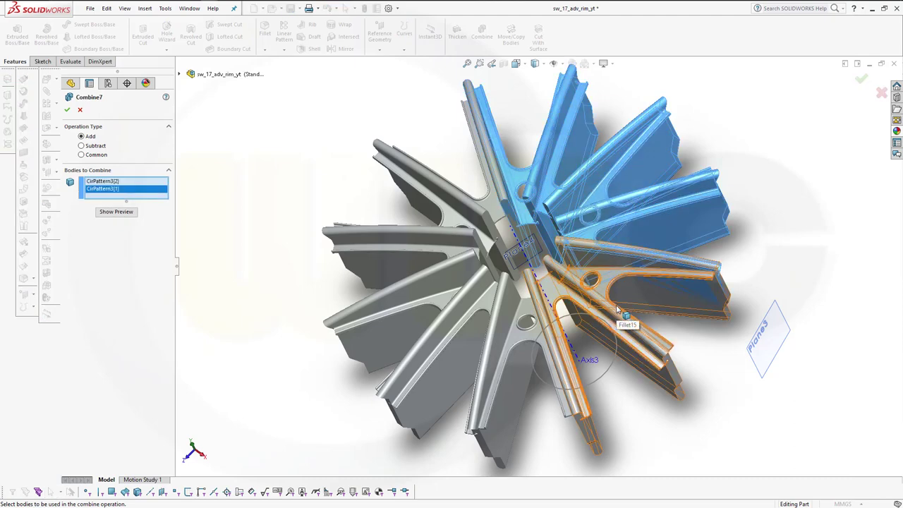
click(616, 308)
click(508, 347)
click(395, 307)
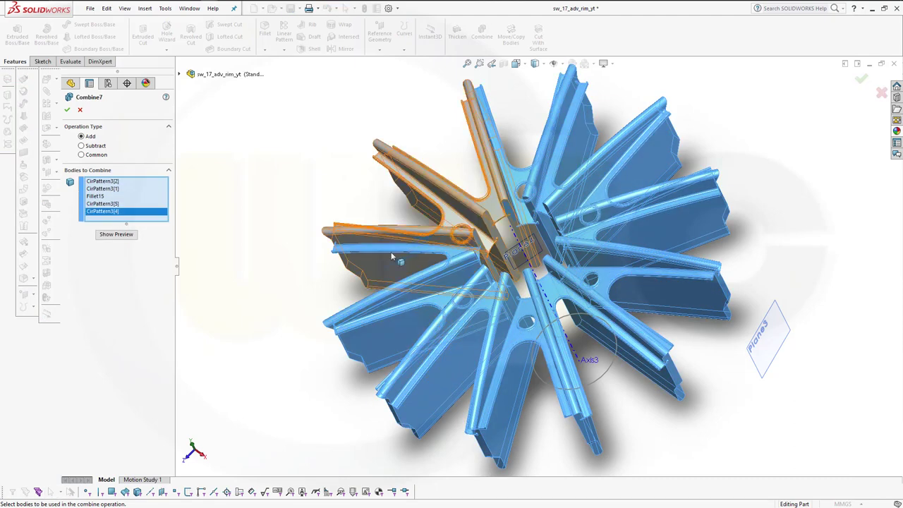
click(441, 199)
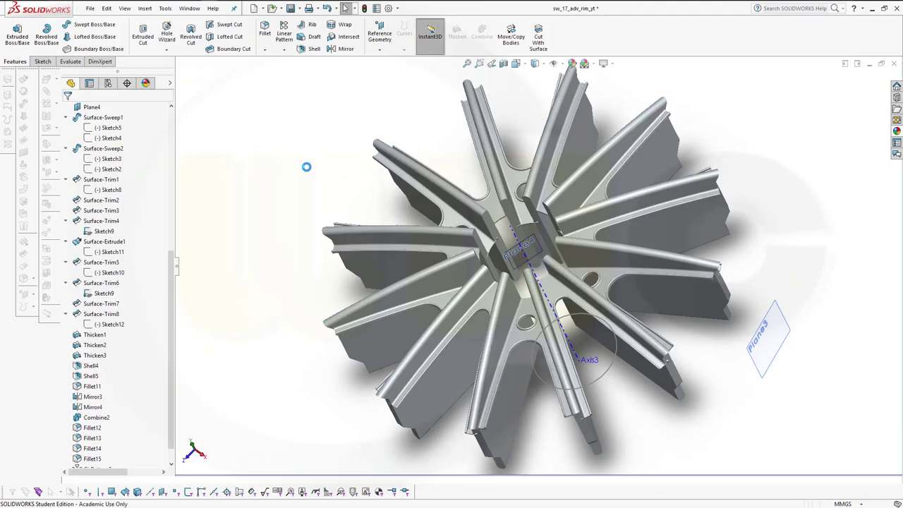
Step: Orbit and zoom to inspect the merged wheel from the side and end-on
mouse_move(470, 206)
middle_down()
mouse_move(512, 183)
mouse_move(485, 220)
middle_up()
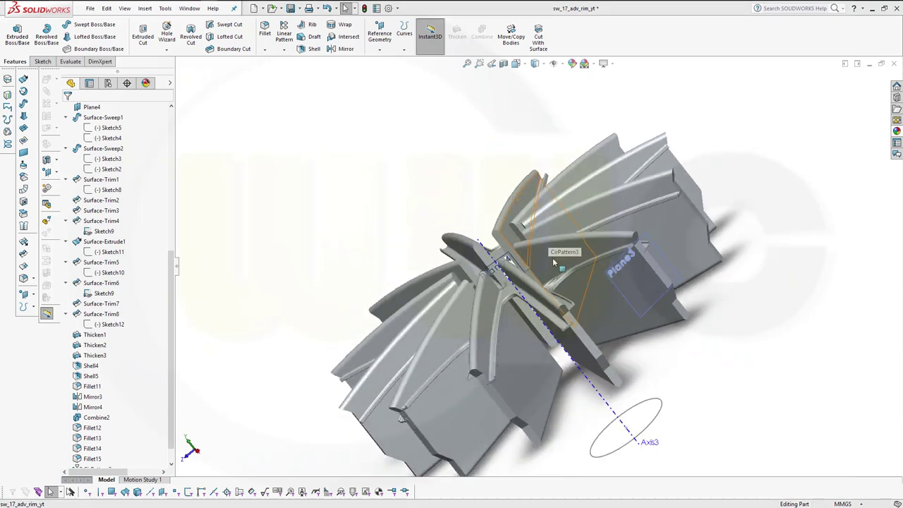
mouse_move(780, 383)
middle_down()
mouse_move(711, 366)
mouse_move(706, 437)
middle_up()
scroll(711, 365, down, 2)
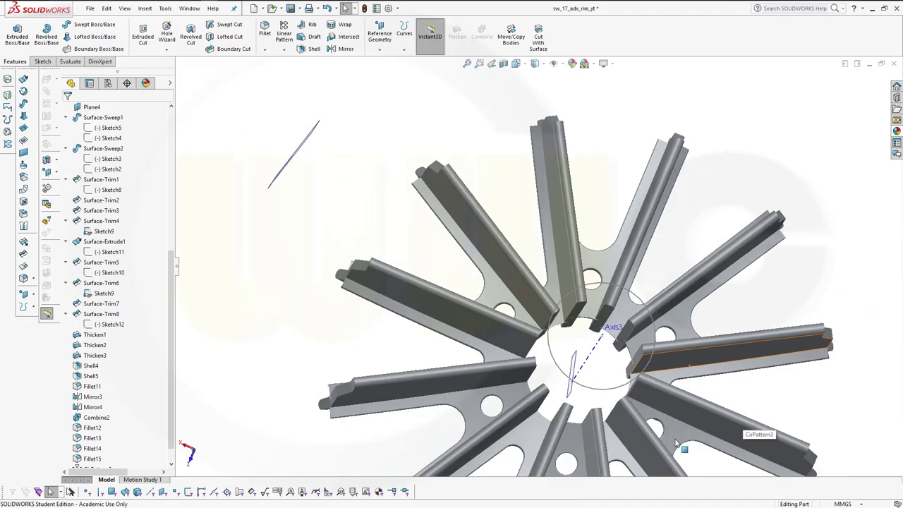
scroll(679, 450, up, 2)
scroll(491, 374, down, 2)
middle_drag(491, 374, 423, 282)
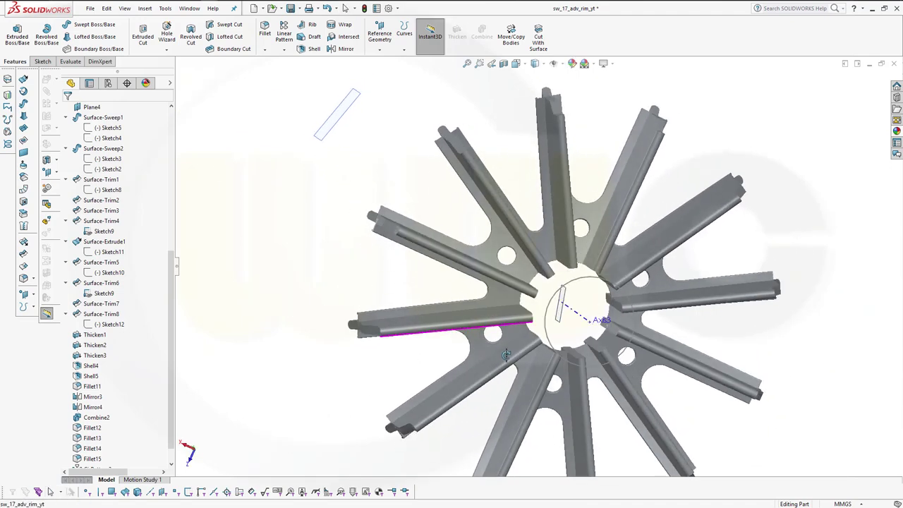
scroll(359, 178, up, 3)
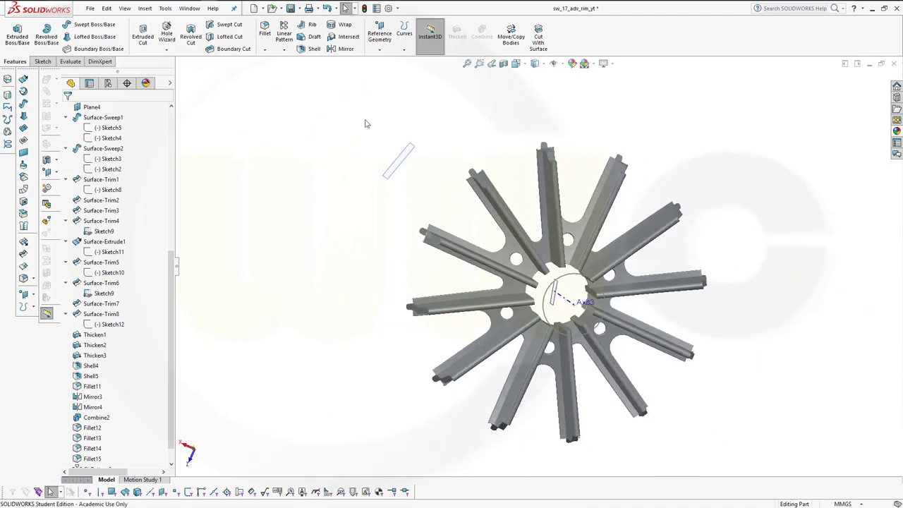
Step: Start a 5 mm fillet, try some spoke edges and a face, then clear the selections
click(265, 32)
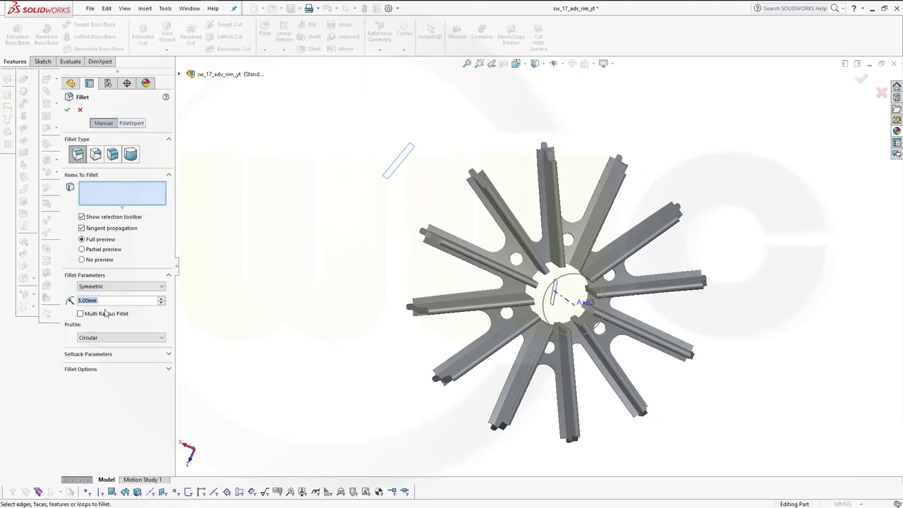
scroll(522, 233, down, 3)
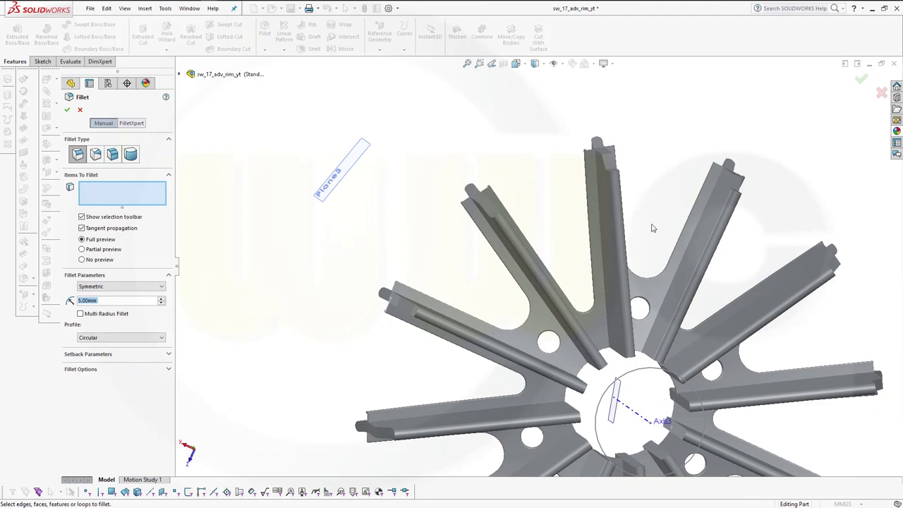
click(674, 284)
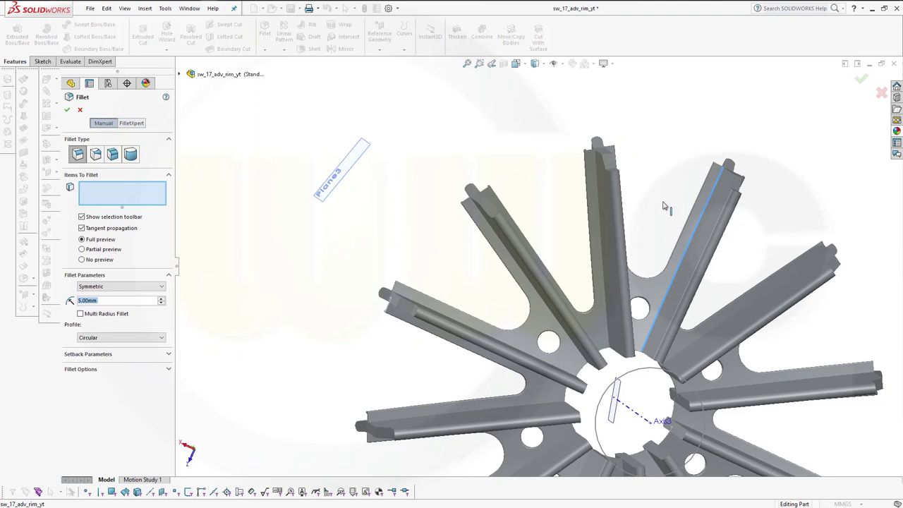
middle_drag(661, 203, 637, 192)
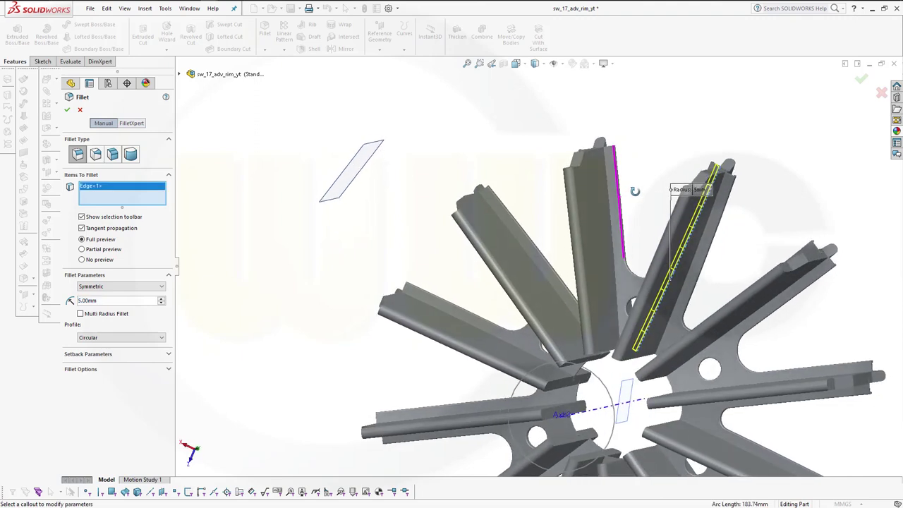
click(611, 223)
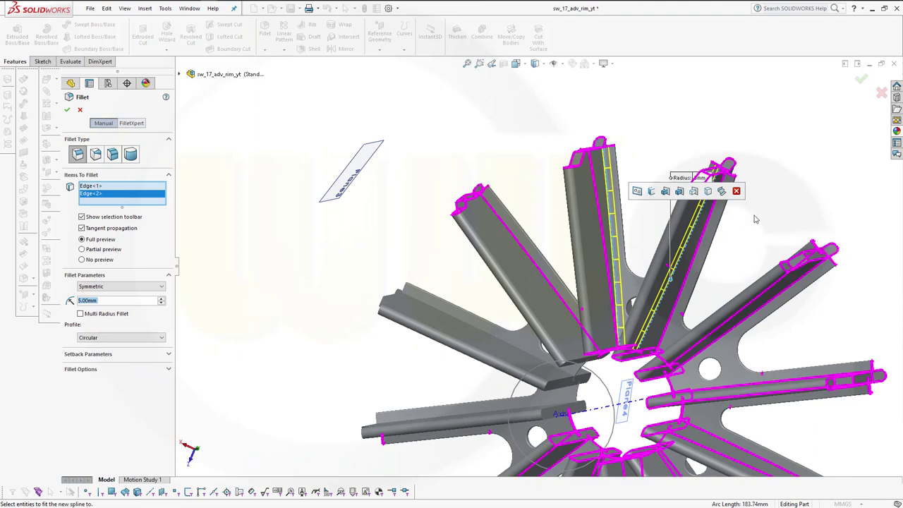
mouse_move(744, 221)
middle_down()
mouse_move(780, 275)
mouse_move(676, 143)
middle_up()
click(753, 224)
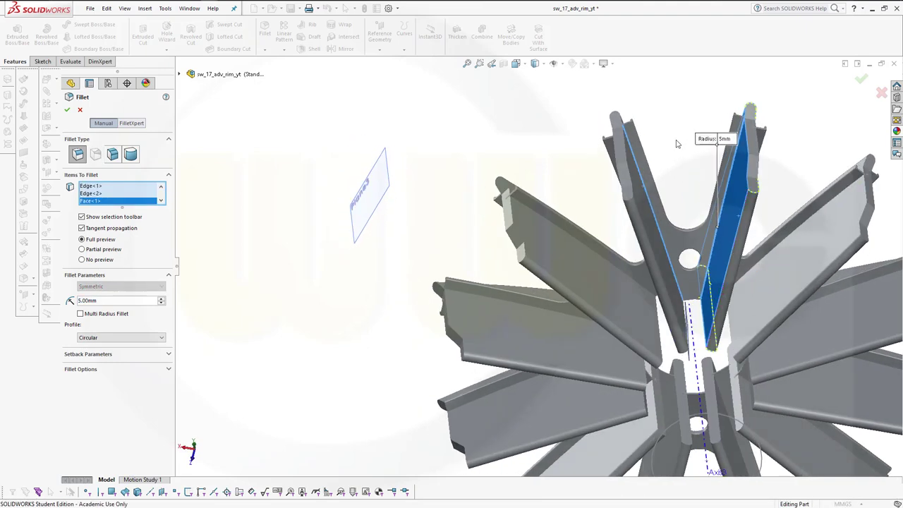
right_click(104, 202)
click(141, 206)
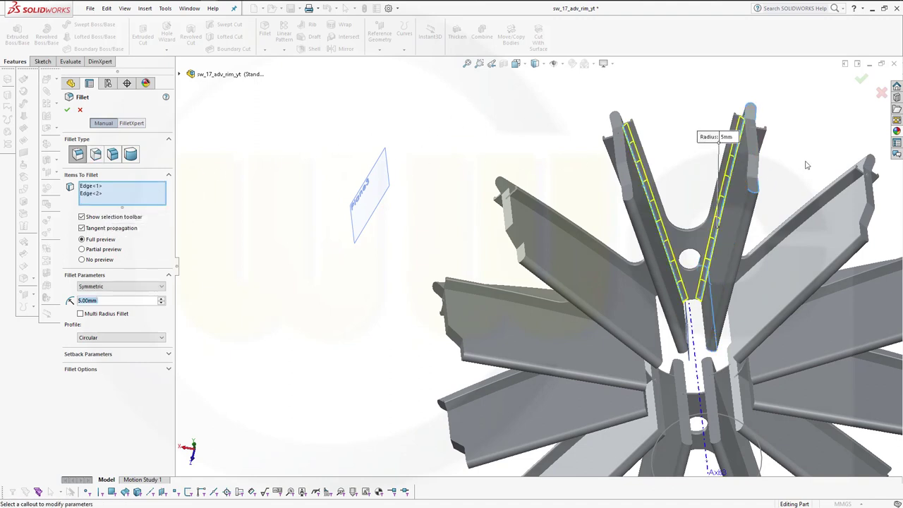
Step: Pick the long rib edges and apply the 5 mm fillet to four of them
middle_drag(806, 165, 731, 191)
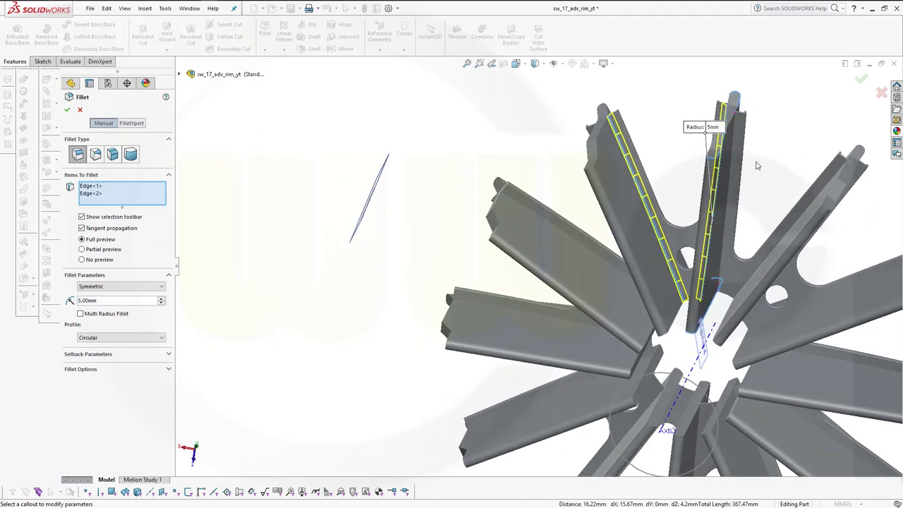
click(727, 200)
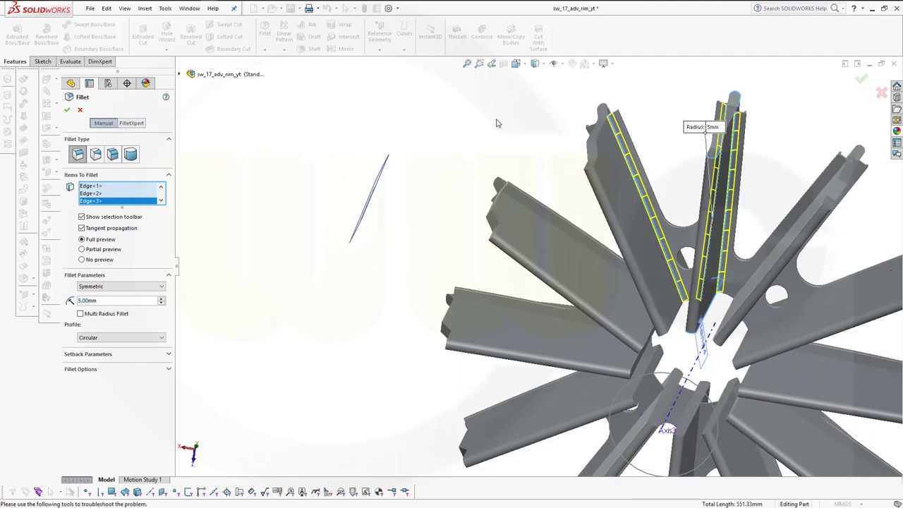
middle_drag(504, 137, 538, 149)
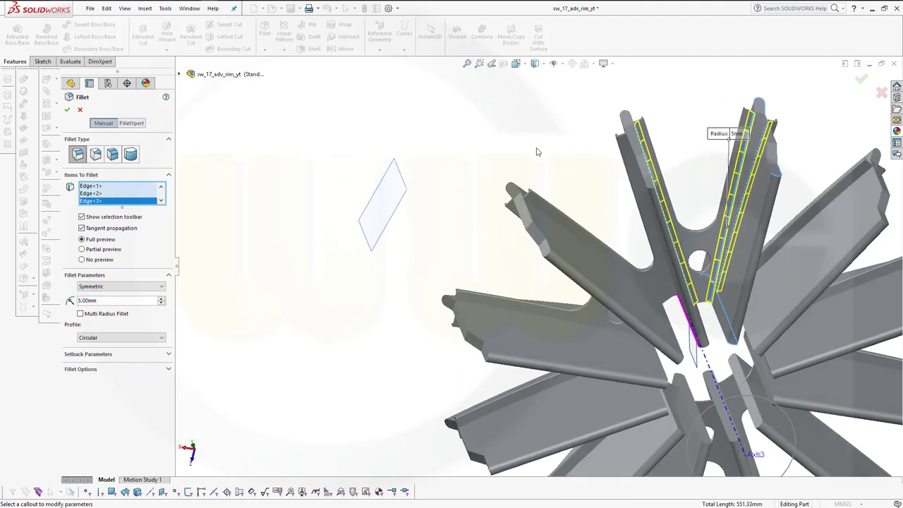
click(791, 237)
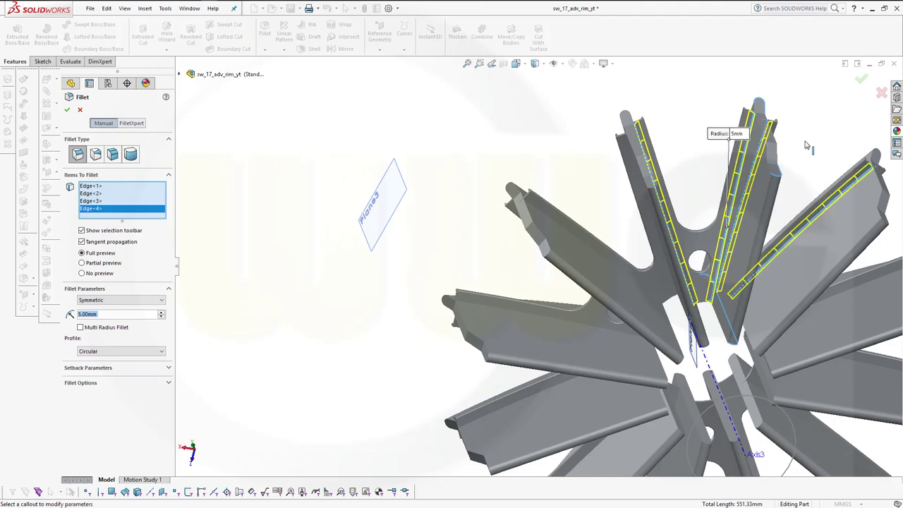
click(67, 110)
mouse_move(540, 169)
middle_down()
mouse_move(516, 145)
mouse_move(524, 117)
middle_up()
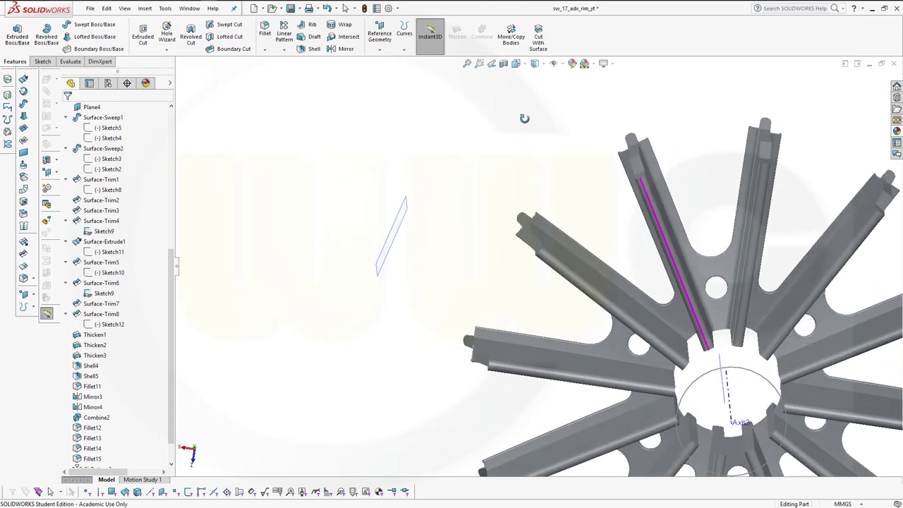
key(Escape)
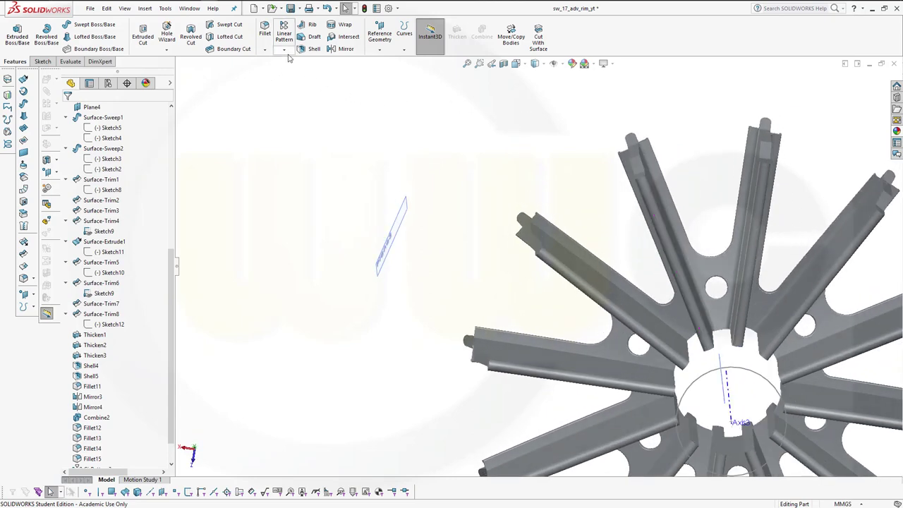
click(284, 49)
click(303, 72)
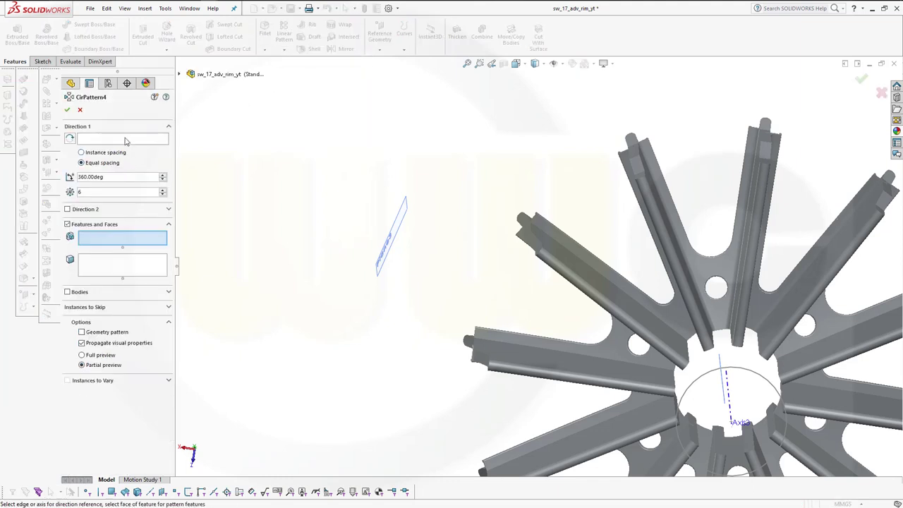
click(136, 142)
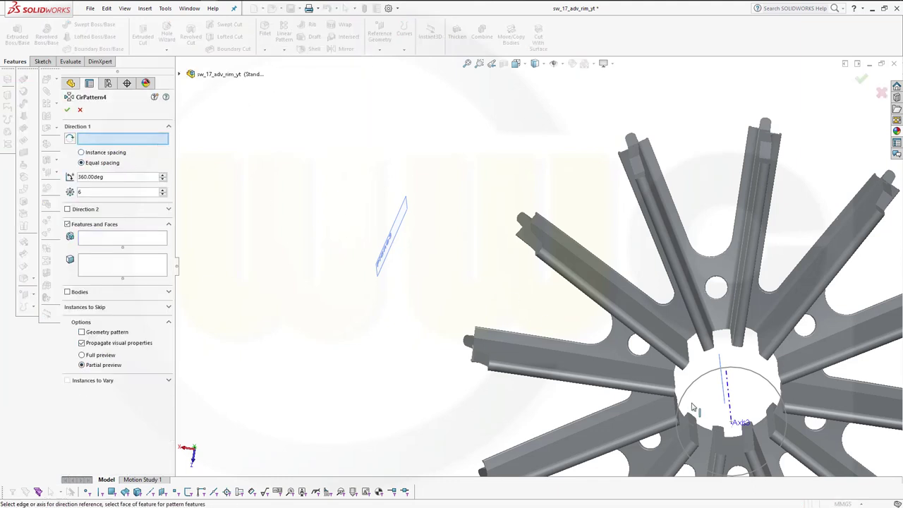
click(730, 409)
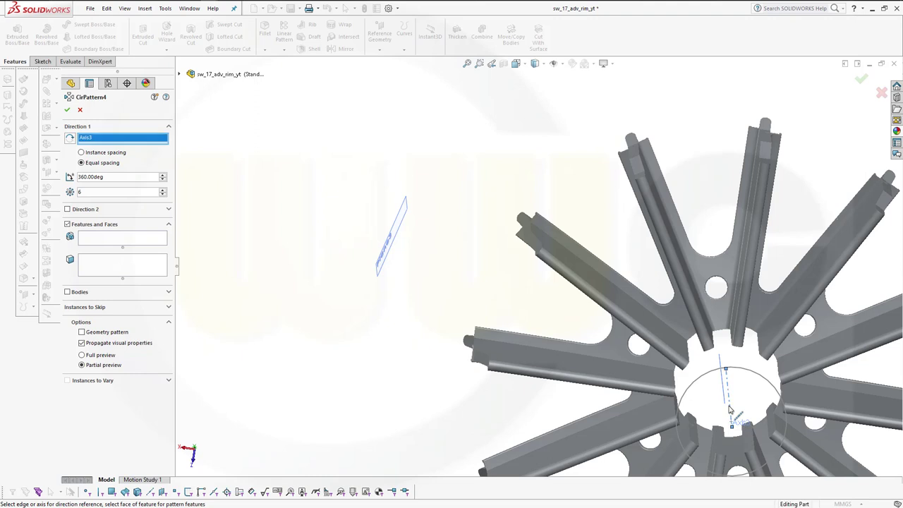
click(97, 242)
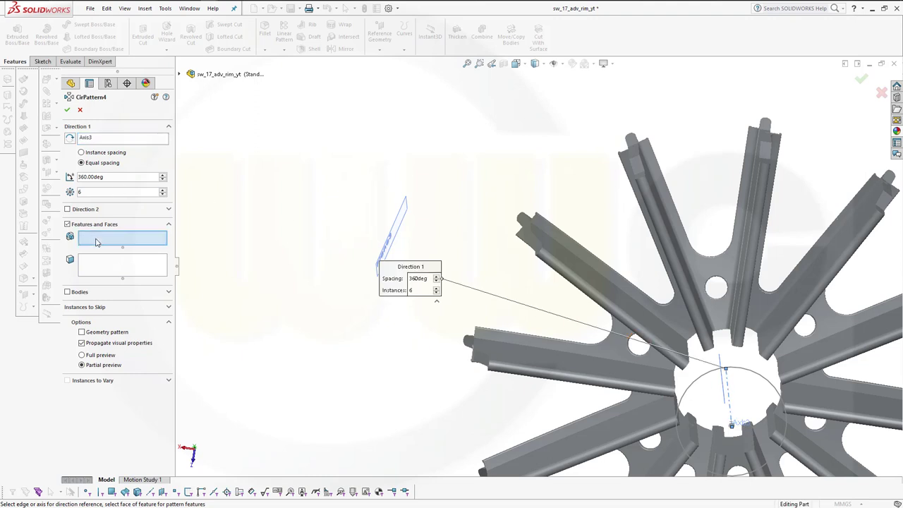
click(180, 74)
scroll(247, 367, down, 3)
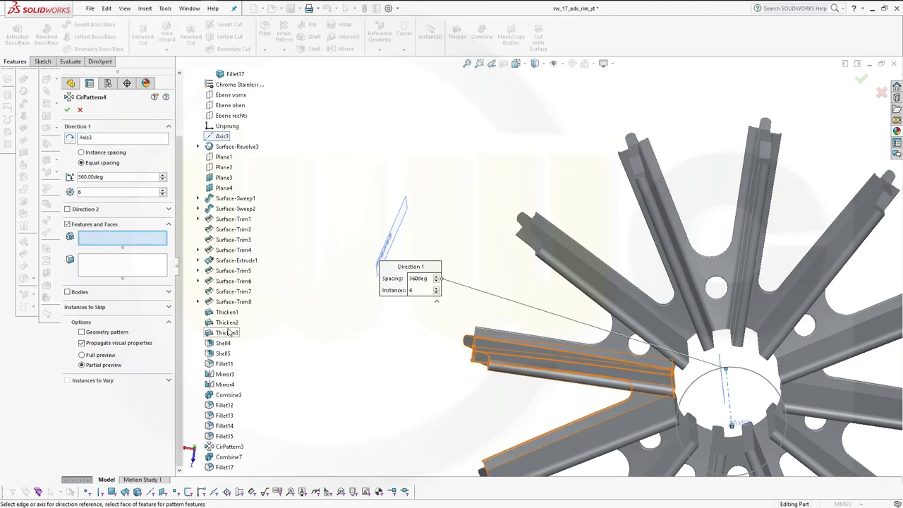
click(222, 468)
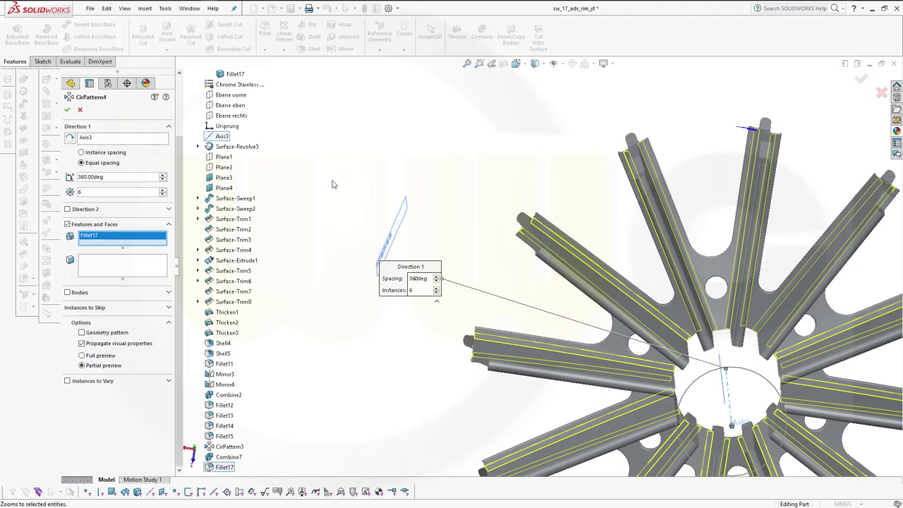
click(67, 110)
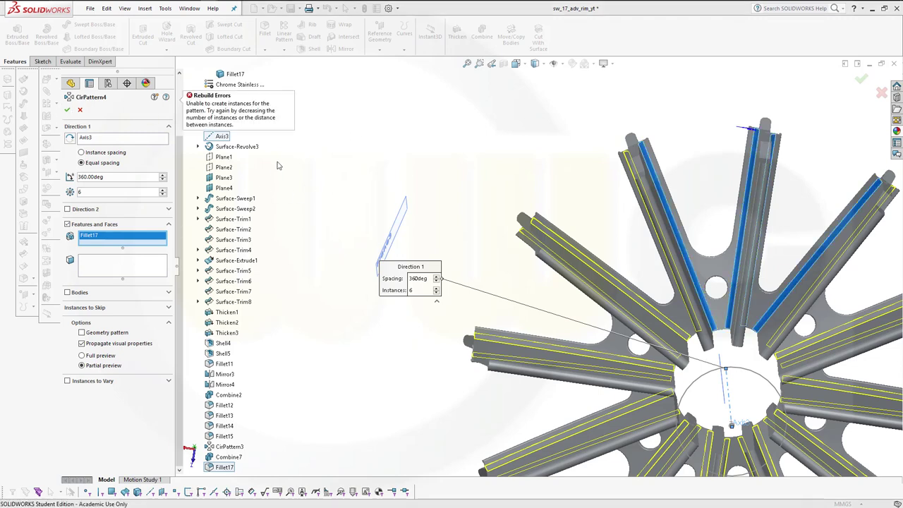
click(80, 111)
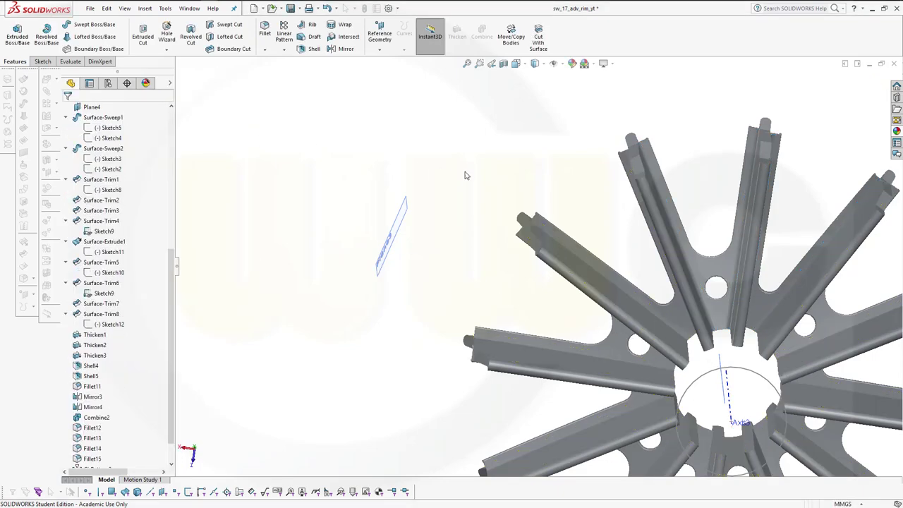
Step: Reopen Fillet17 for editing and bring the spokes into view
mouse_move(497, 181)
middle_down()
mouse_move(489, 147)
mouse_move(498, 111)
mouse_move(488, 137)
mouse_move(508, 191)
mouse_move(492, 202)
mouse_move(514, 262)
mouse_move(486, 292)
mouse_move(467, 259)
mouse_move(475, 194)
middle_up()
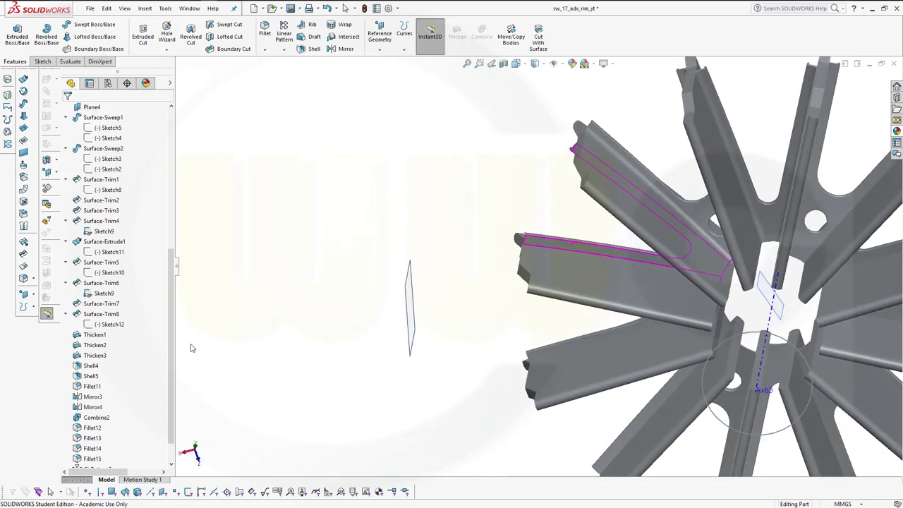
scroll(167, 454, down, 1)
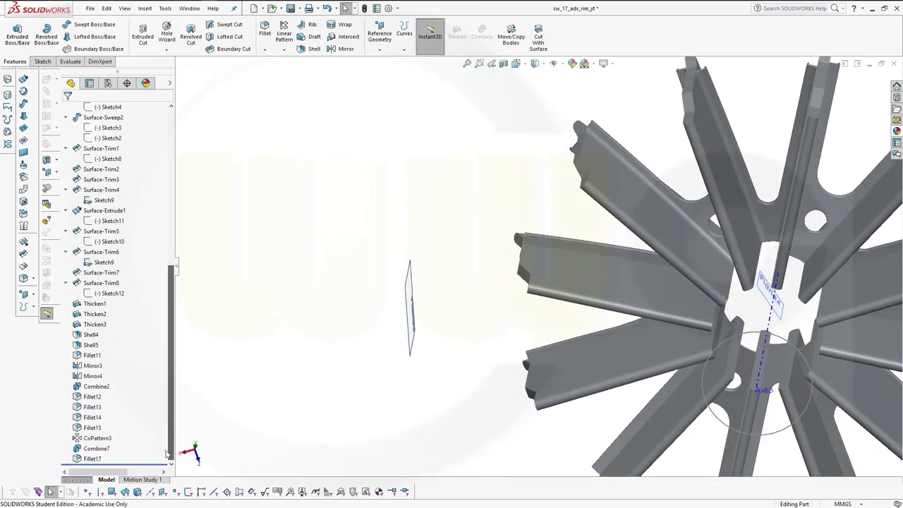
click(94, 458)
click(97, 431)
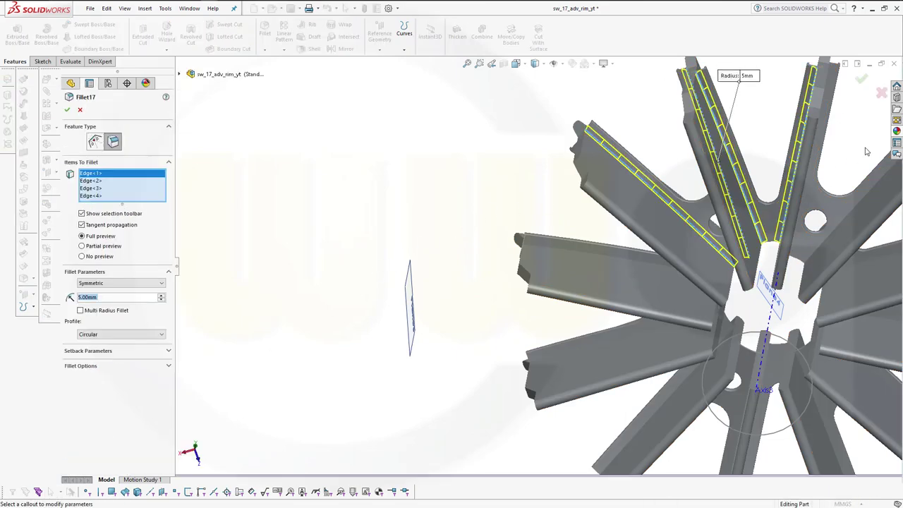
mouse_move(864, 153)
ctrl+middle_down()
mouse_move(698, 181)
mouse_move(677, 171)
ctrl+middle_up()
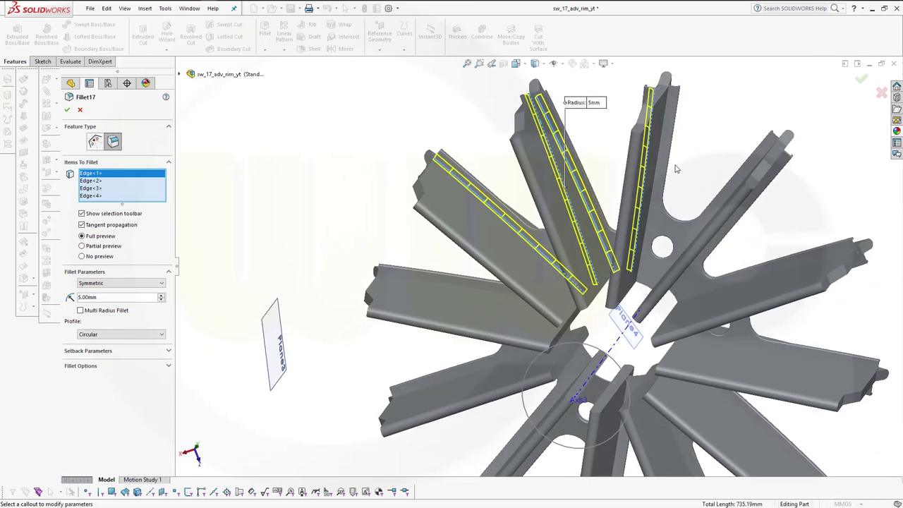
Step: Add four more rib edges to Fillet17, making eight edges in total
click(660, 145)
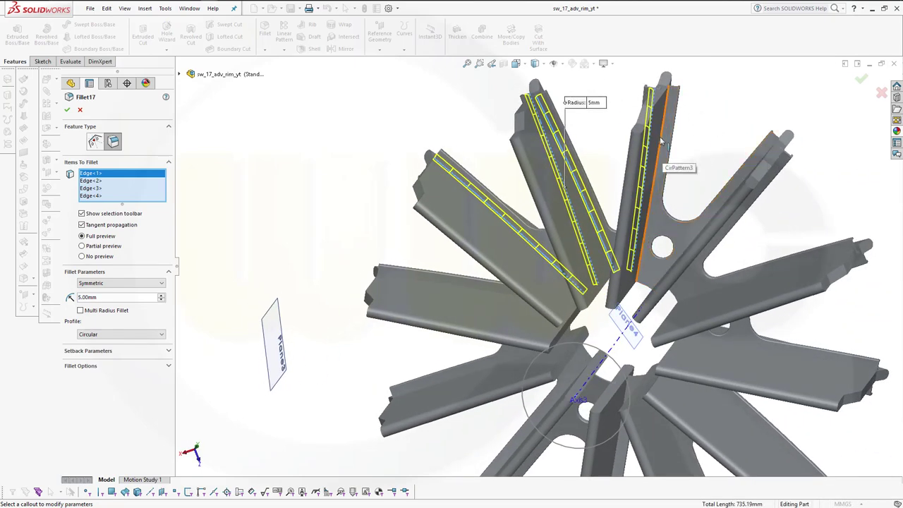
middle_drag(704, 142, 731, 174)
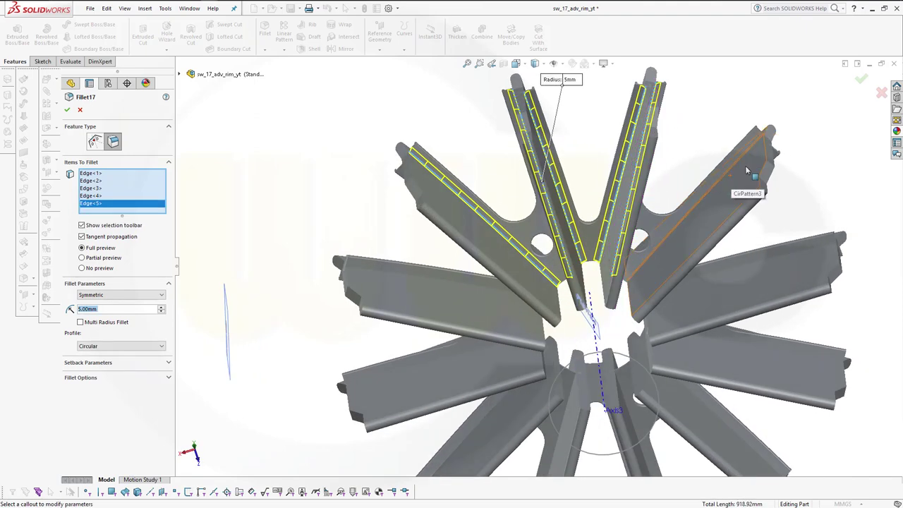
middle_drag(688, 159, 667, 212)
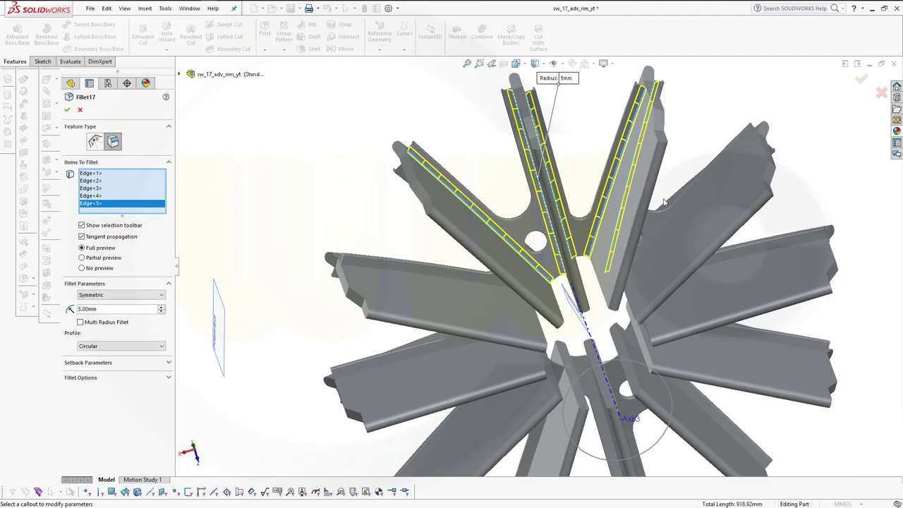
click(661, 237)
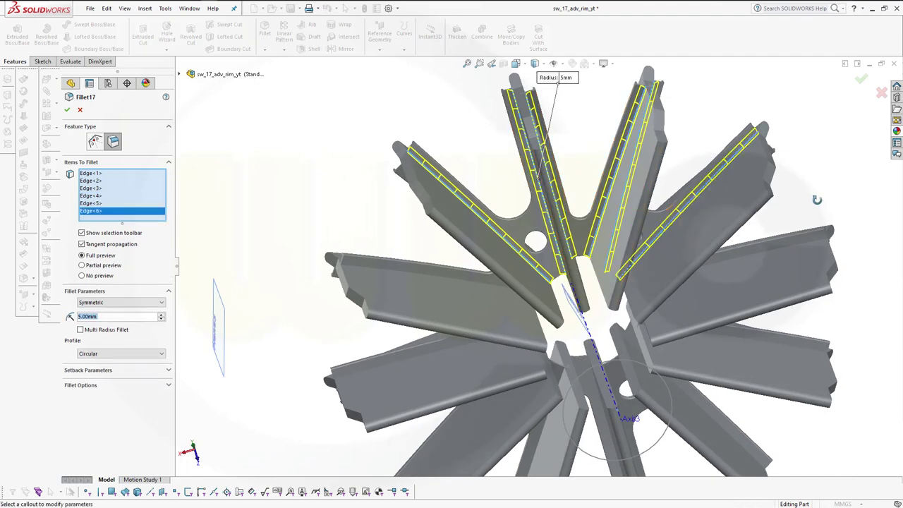
middle_drag(816, 200, 724, 182)
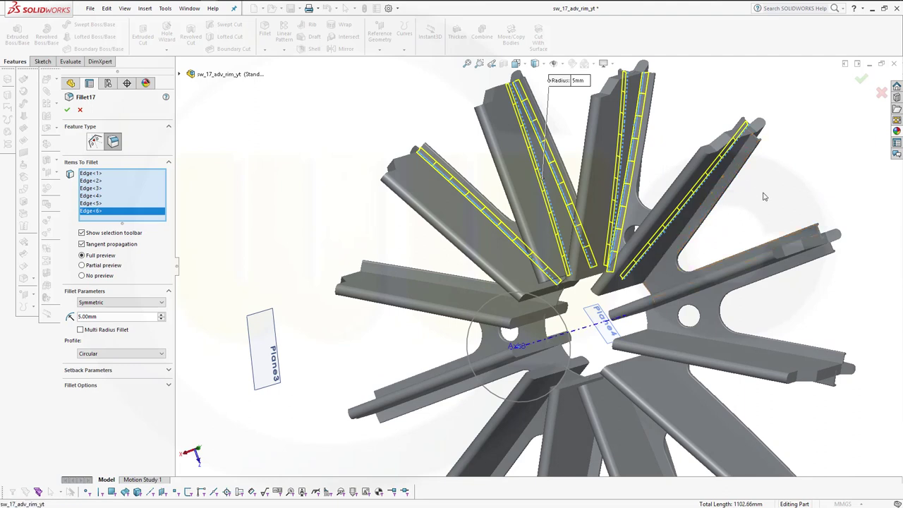
click(732, 179)
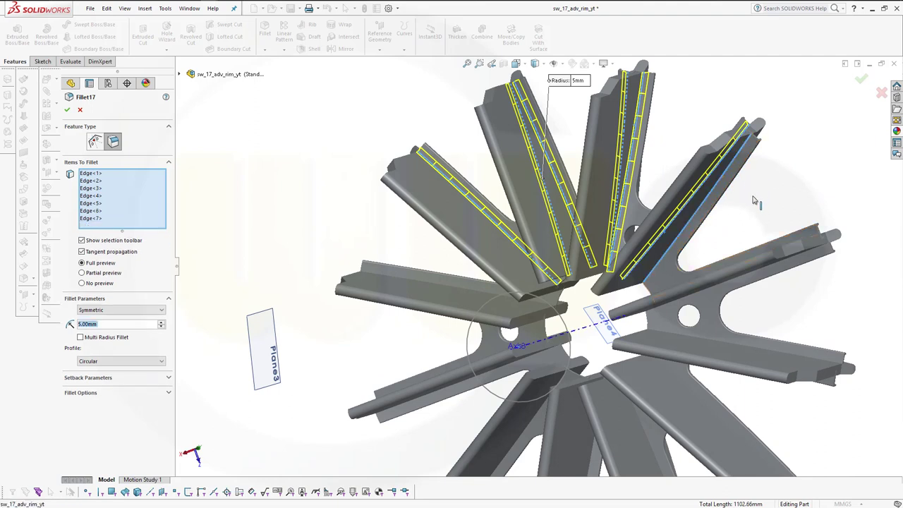
middle_drag(750, 205, 760, 251)
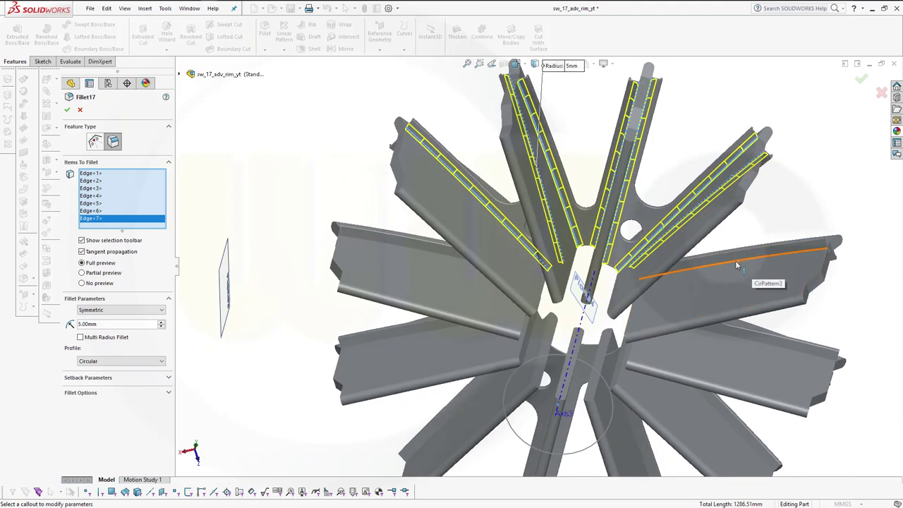
click(735, 264)
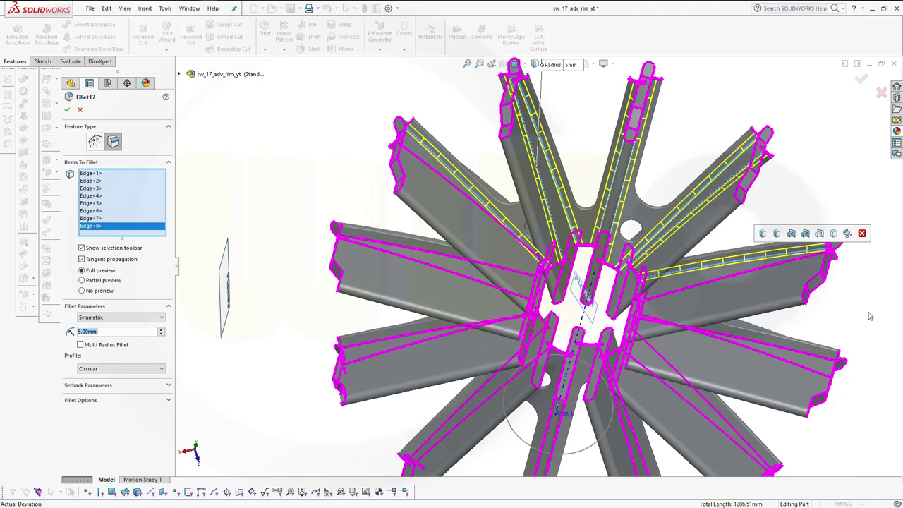
Step: Remove the stray face from the fillet items and finish Fillet17 at 5 mm
middle_drag(869, 317, 869, 283)
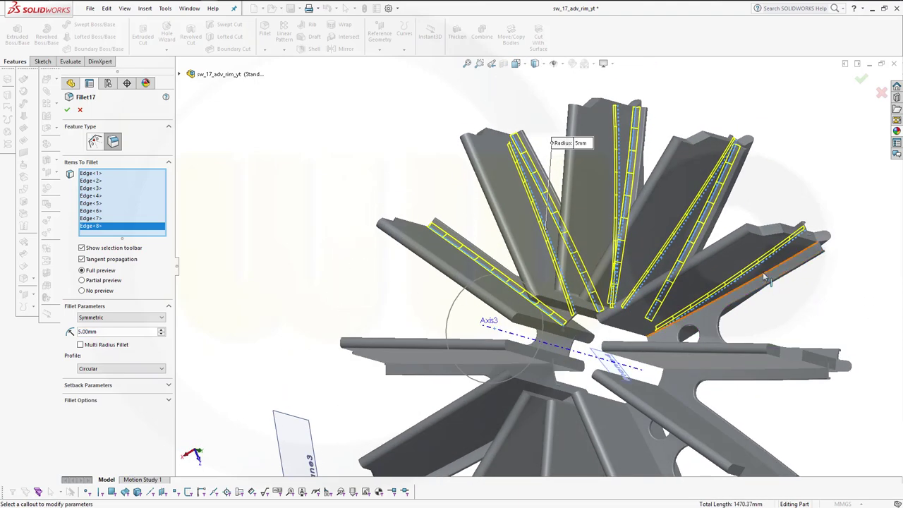
click(793, 294)
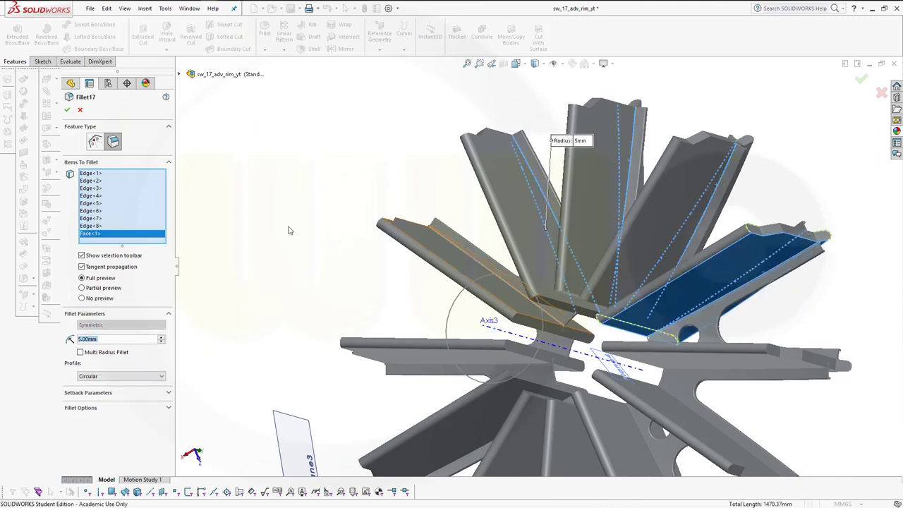
right_click(120, 235)
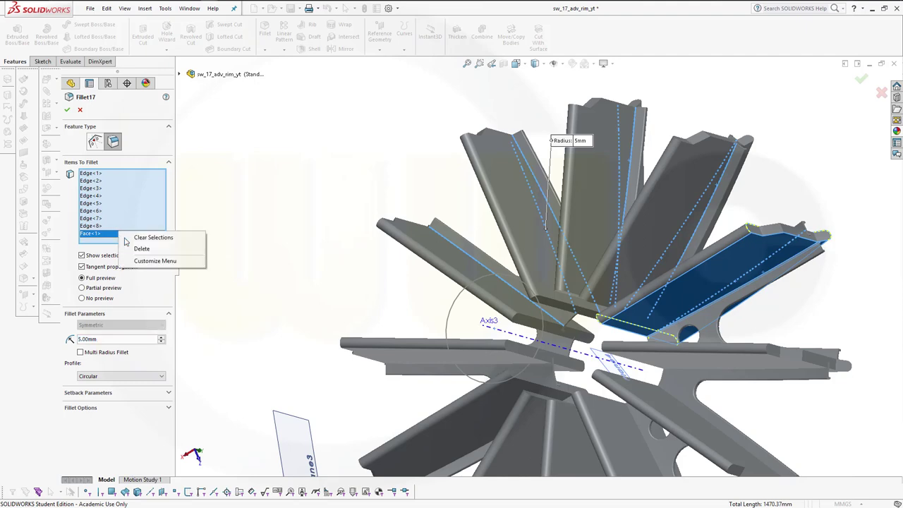
click(141, 247)
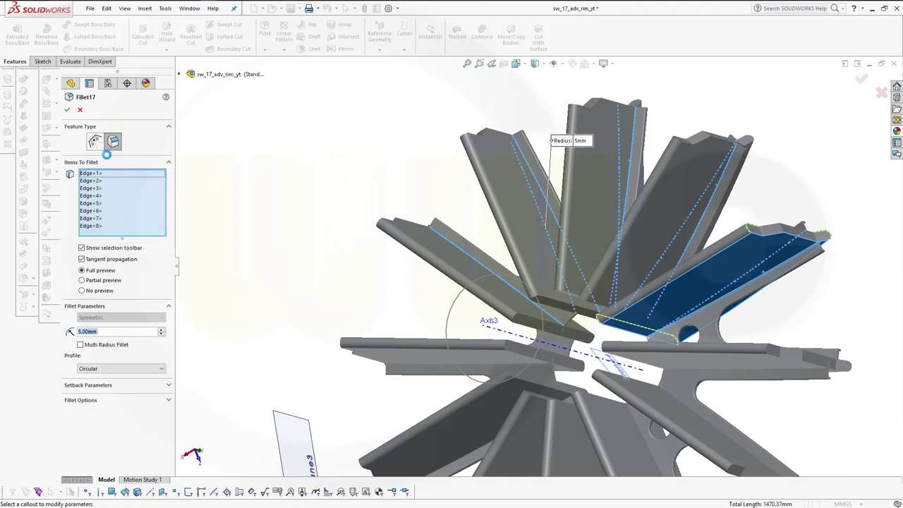
click(67, 110)
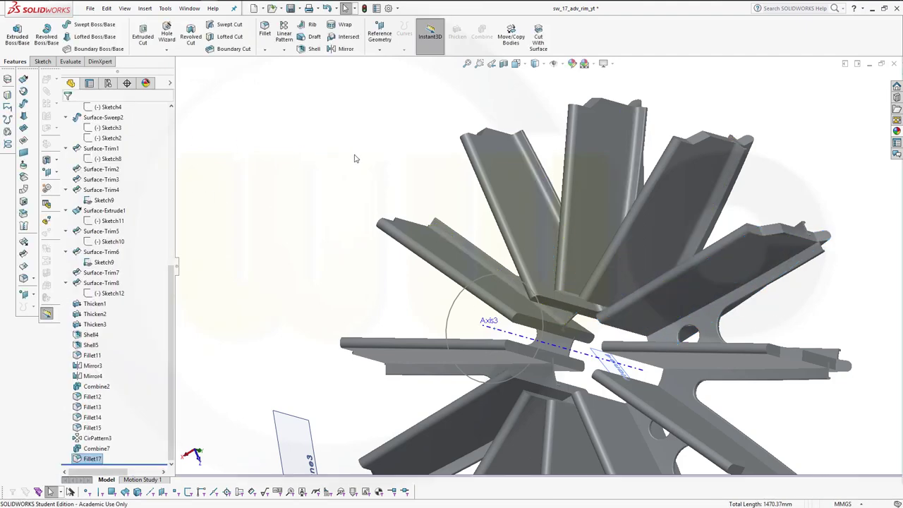
Step: Switch the display style to Shaded With Edges and orbit to view the spoke depth
mouse_move(404, 151)
middle_down()
mouse_move(435, 175)
mouse_move(435, 160)
middle_up()
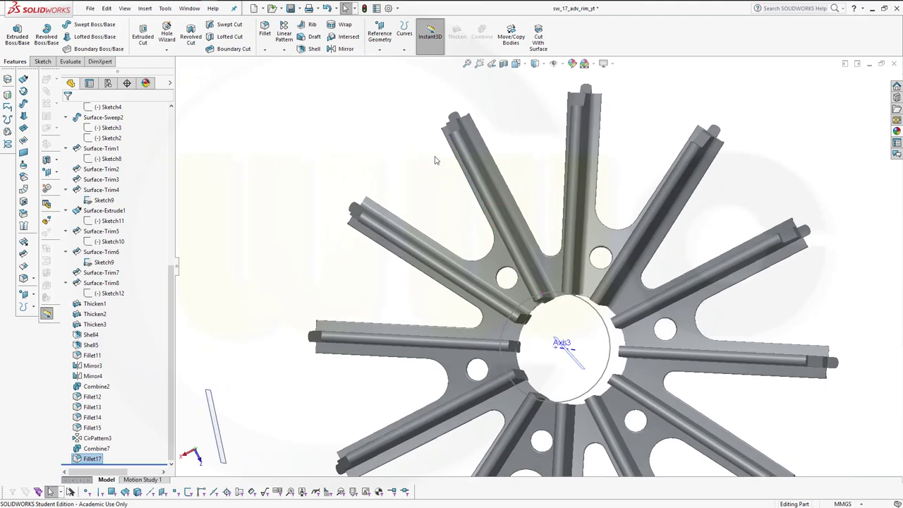
click(541, 65)
click(538, 77)
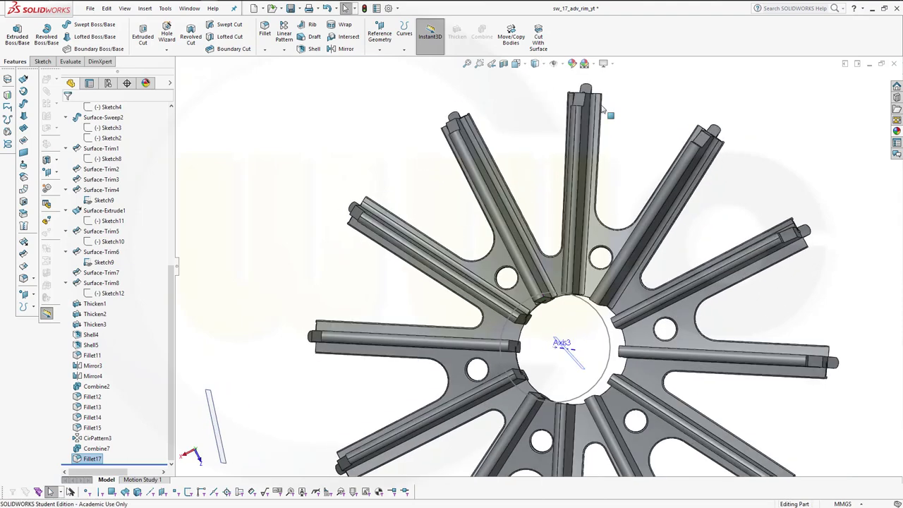
mouse_move(812, 302)
middle_down()
mouse_move(829, 314)
mouse_move(842, 307)
middle_up()
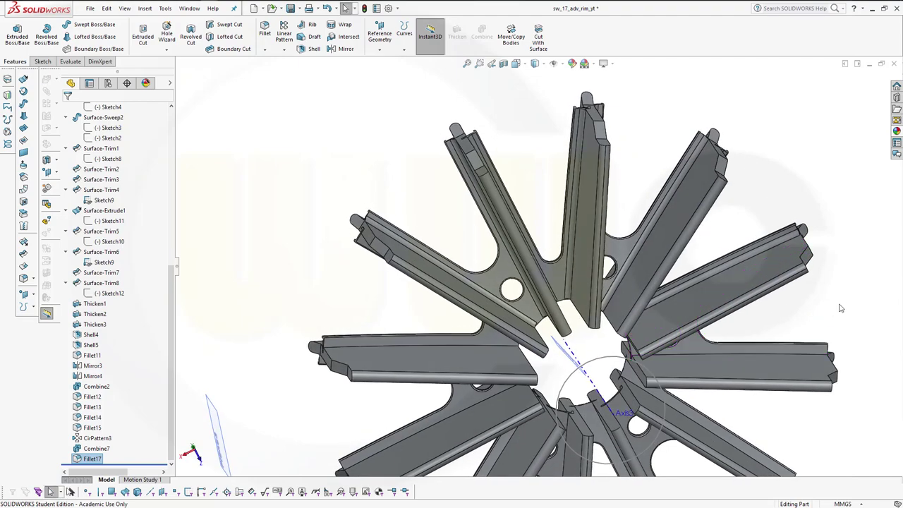
click(844, 305)
mouse_move(750, 205)
middle_down()
mouse_move(745, 155)
mouse_move(743, 208)
mouse_move(715, 195)
mouse_move(715, 177)
middle_up()
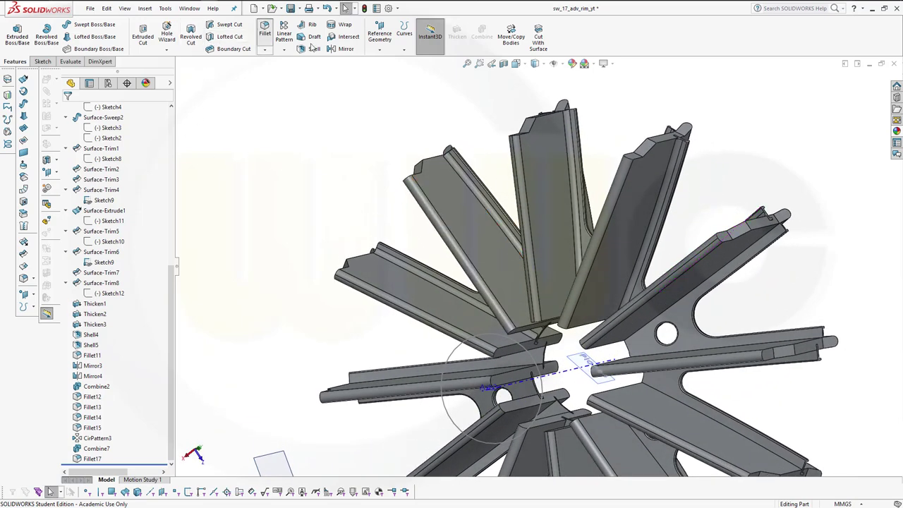
Step: Start a new fillet and delete the arm face that got picked into its items
click(265, 32)
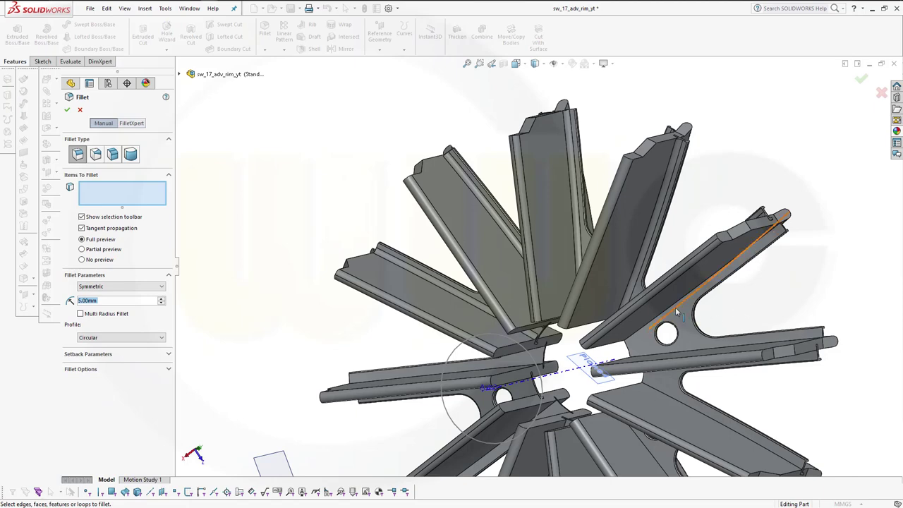
click(687, 315)
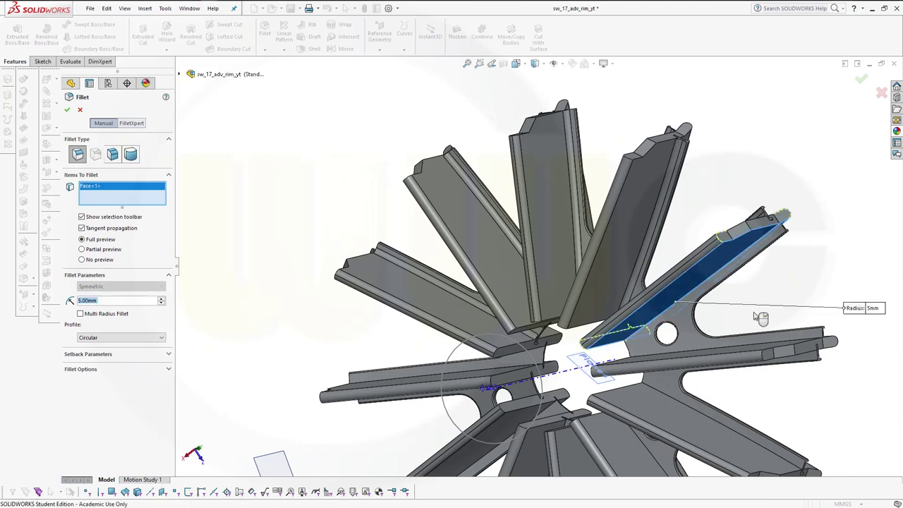
middle_drag(762, 316, 760, 333)
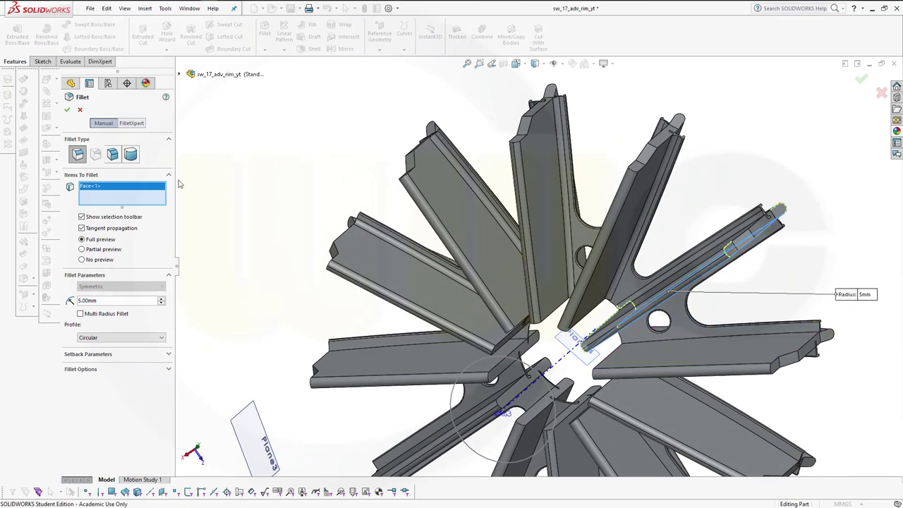
right_click(120, 189)
click(162, 204)
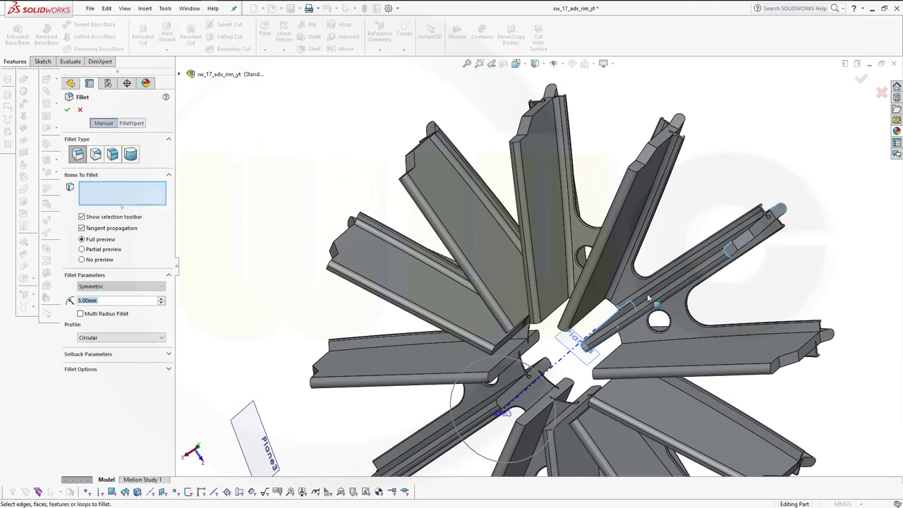
Step: Remove a second stray arm face and turn on the Filter Edges selection filter
middle_drag(763, 301, 763, 303)
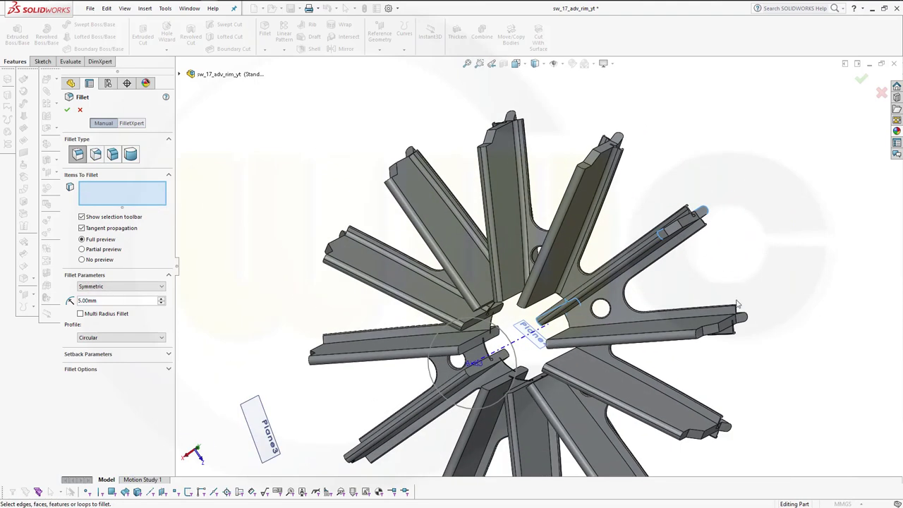
scroll(386, 224, up, 3)
scroll(386, 224, up, 2)
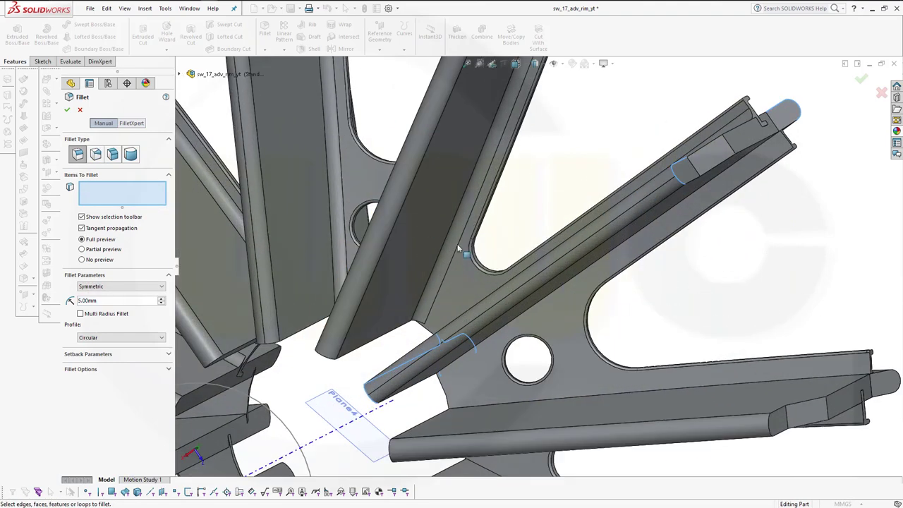
click(573, 282)
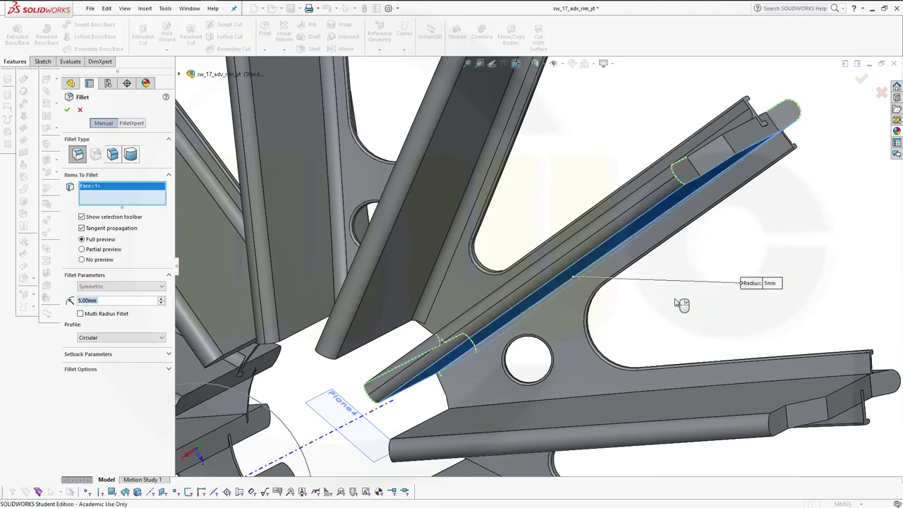
right_click(116, 193)
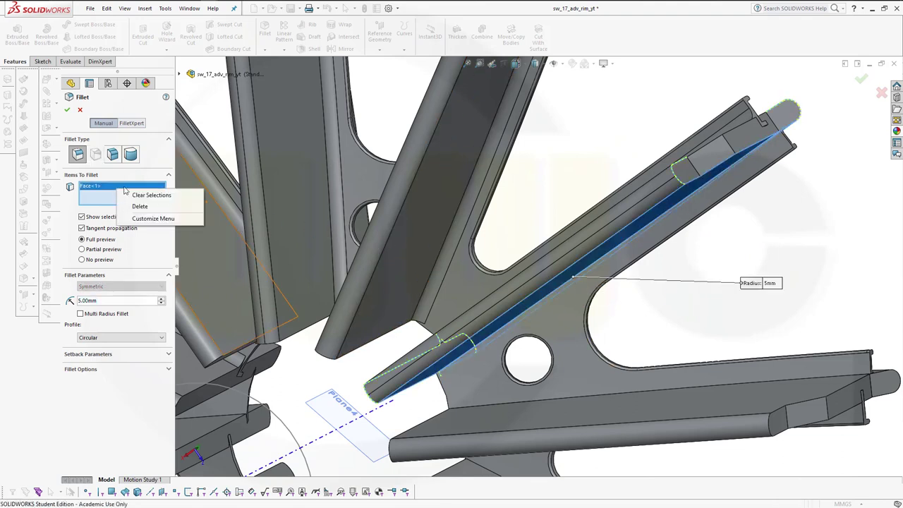
click(138, 207)
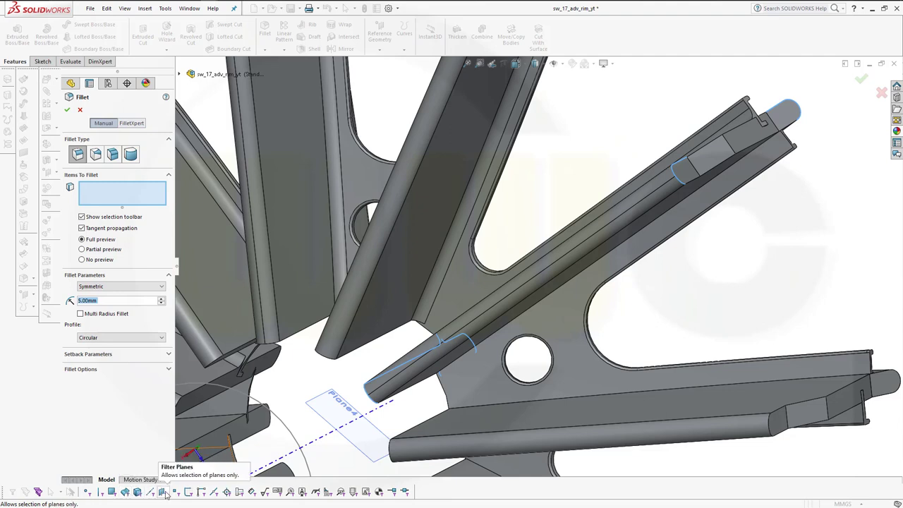
click(99, 494)
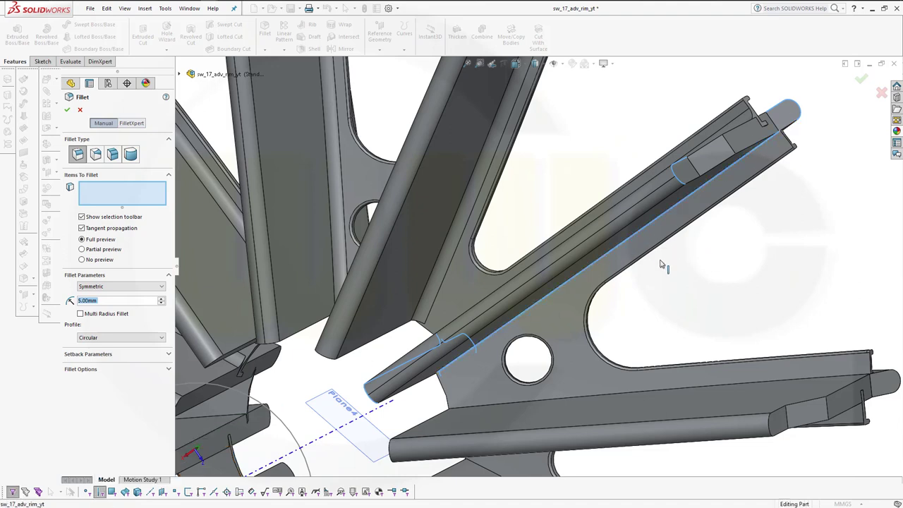
Step: Select the first six long spoke edges for the 5 mm fillet
click(658, 287)
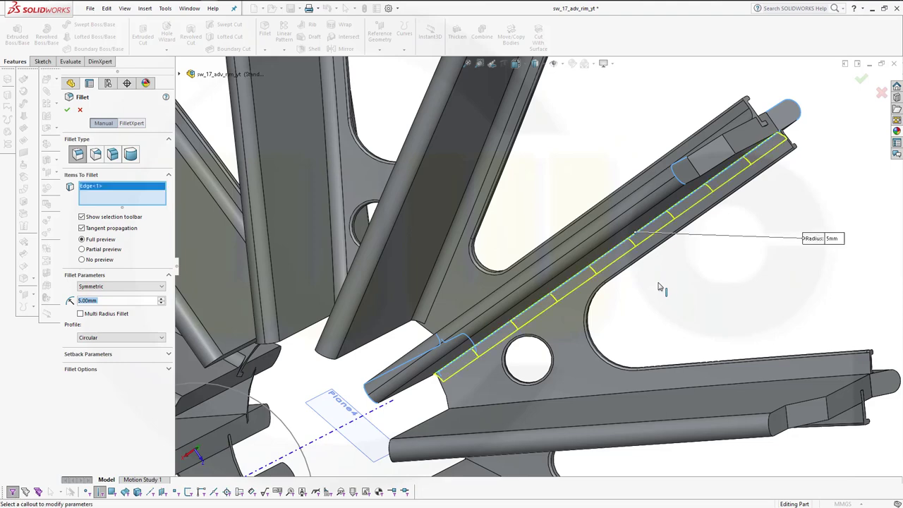
middle_drag(659, 287, 686, 313)
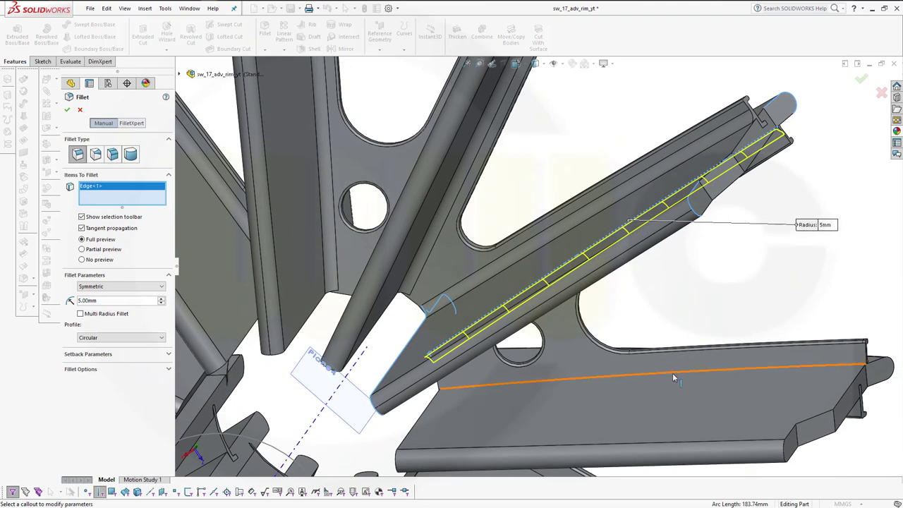
click(742, 329)
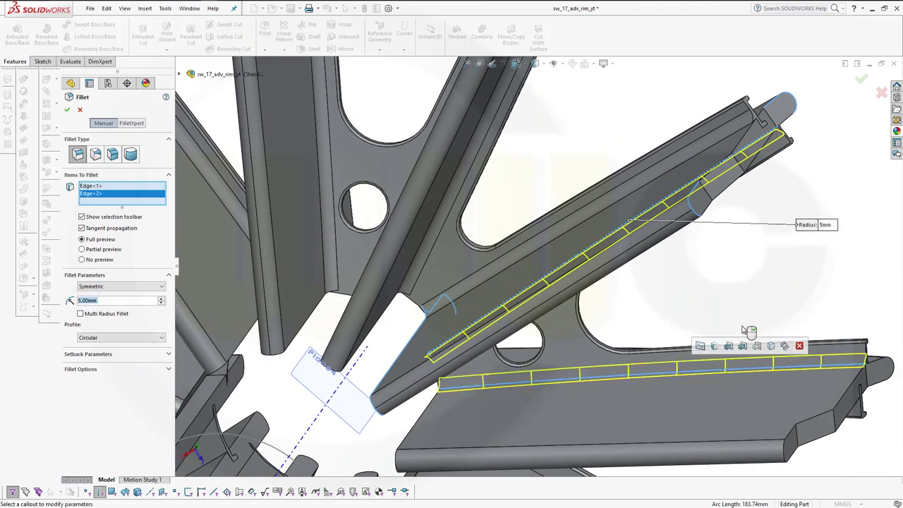
mouse_move(745, 327)
middle_down()
mouse_move(749, 257)
mouse_move(750, 379)
middle_up()
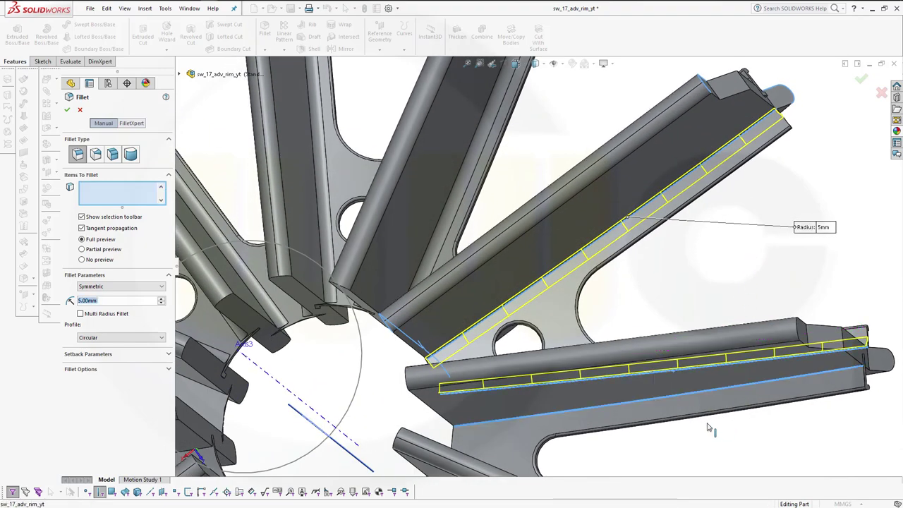
click(547, 392)
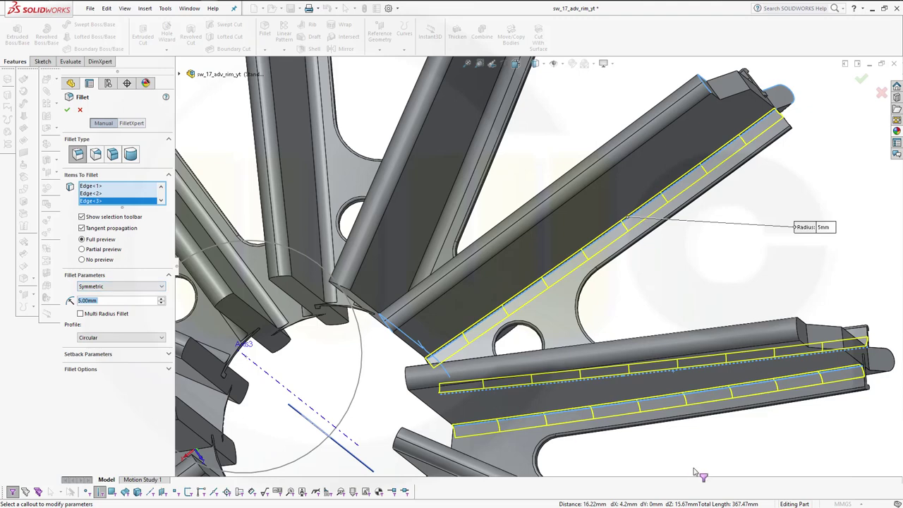
middle_drag(694, 457, 571, 467)
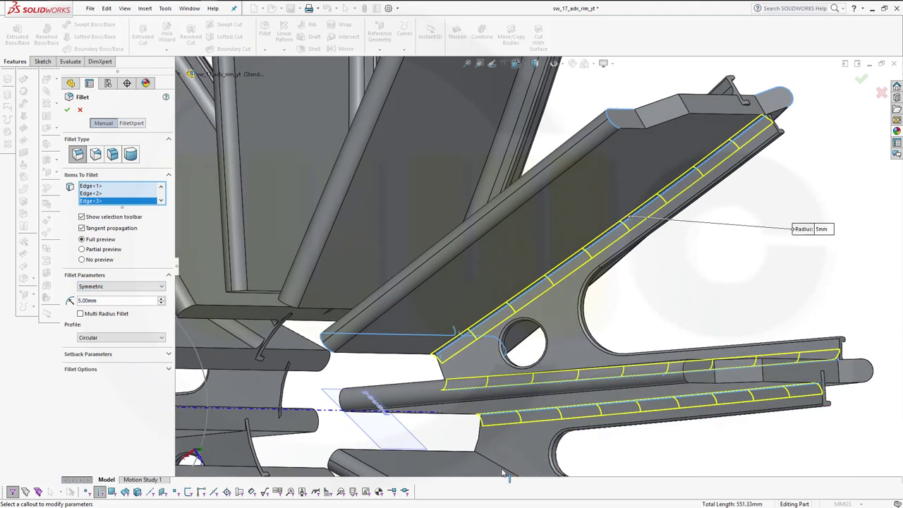
click(503, 470)
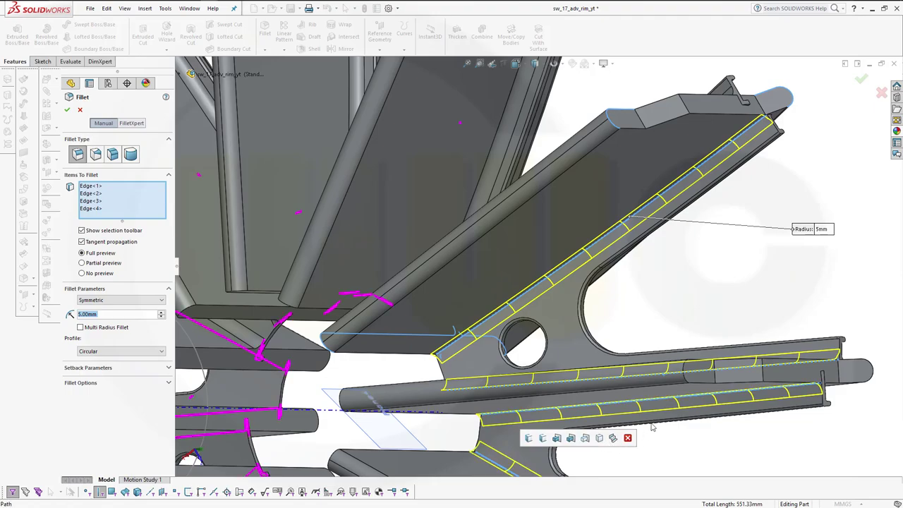
mouse_move(710, 427)
middle_down()
mouse_move(814, 351)
mouse_move(792, 416)
middle_up()
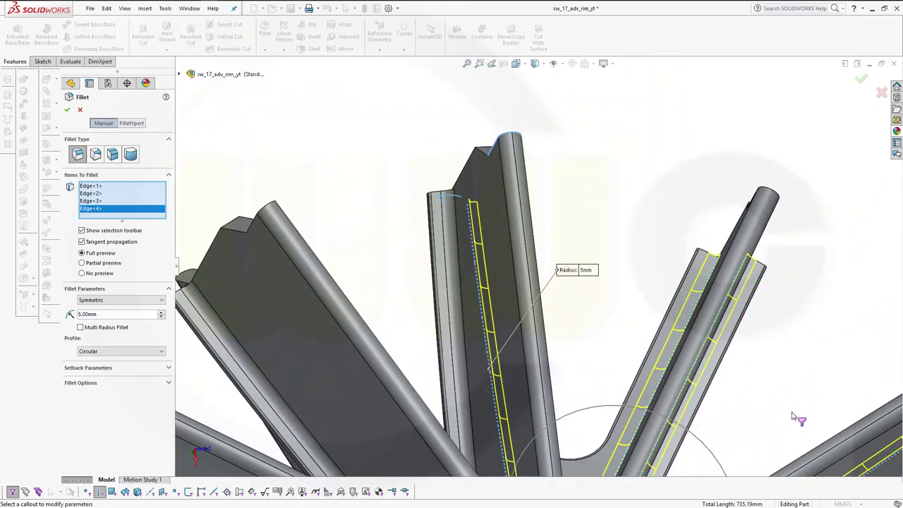
mouse_move(792, 411)
middle_down()
mouse_move(665, 296)
mouse_move(631, 199)
middle_up()
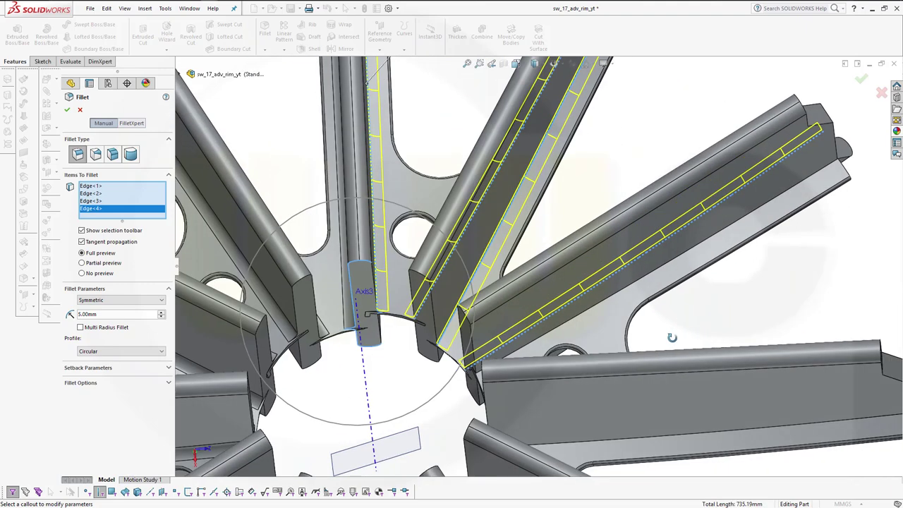
middle_drag(671, 337, 667, 296)
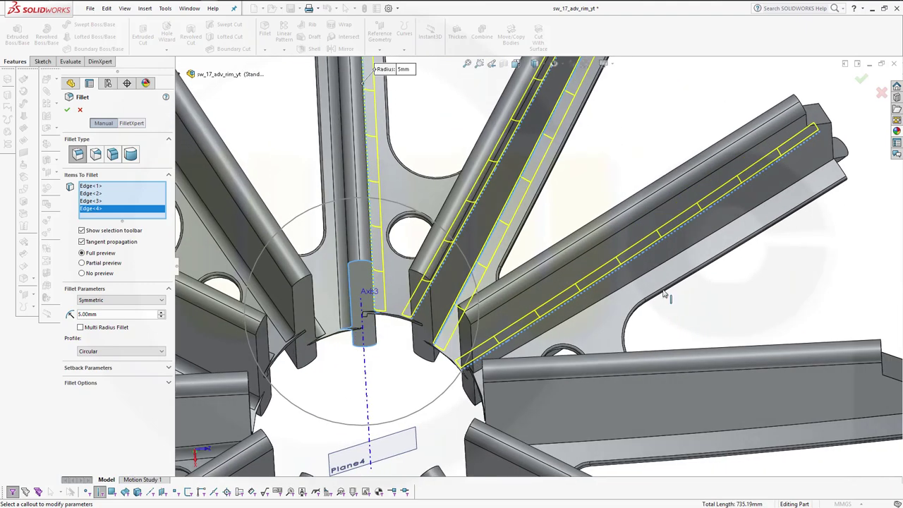
click(673, 274)
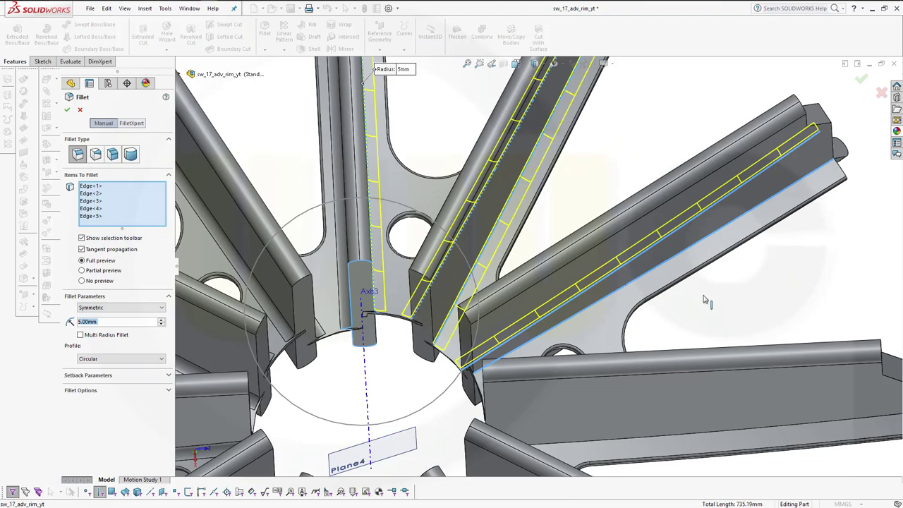
middle_drag(707, 305, 711, 342)
click(713, 353)
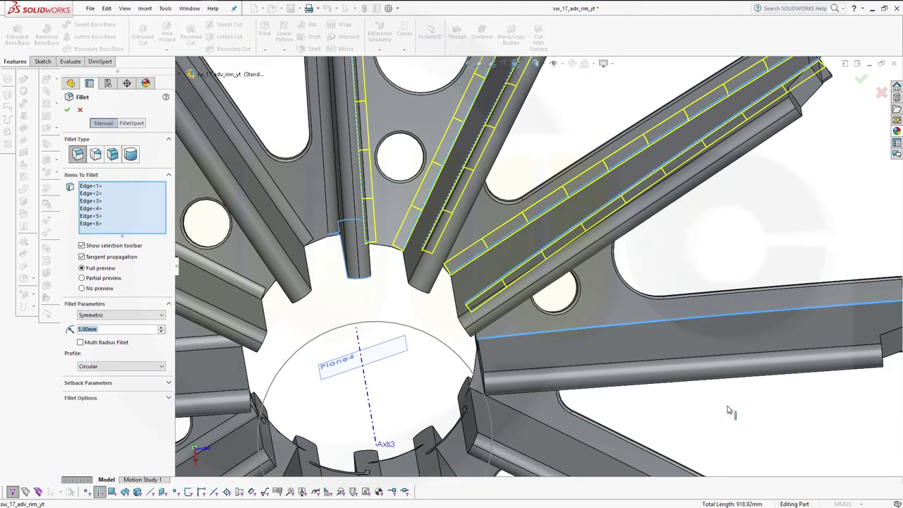
Step: Add six more long spoke edges around the star to the fillet
middle_drag(732, 409, 683, 428)
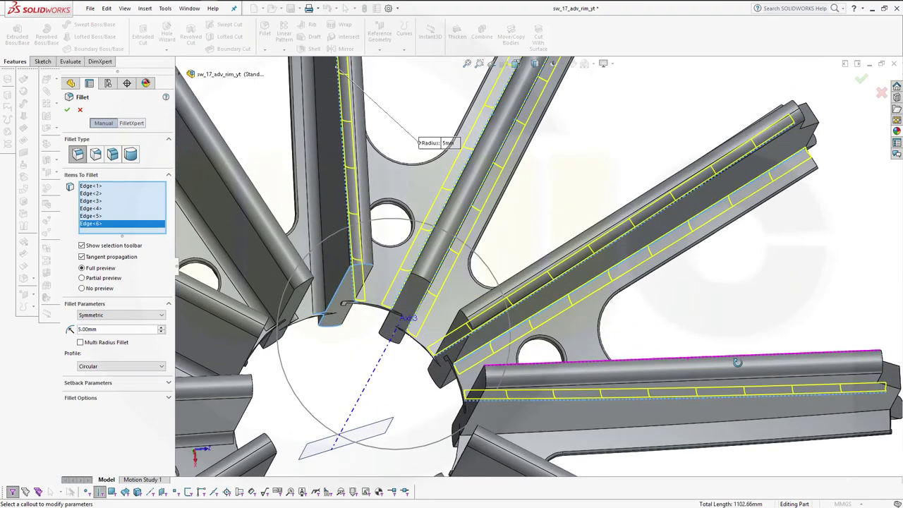
click(682, 429)
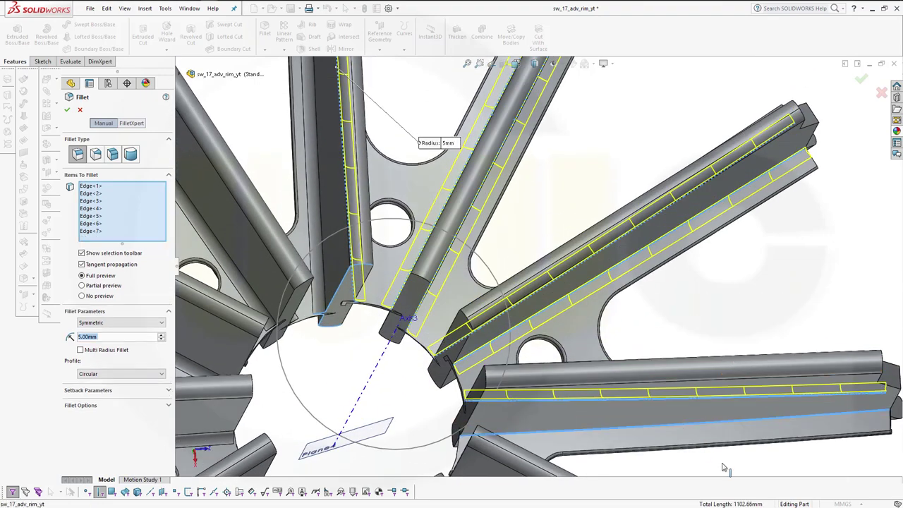
middle_drag(723, 466, 688, 493)
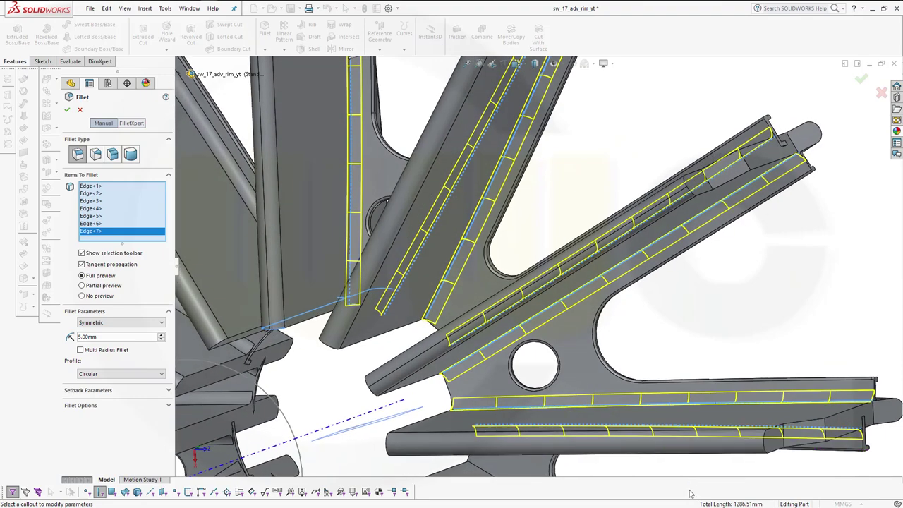
ctrl+middle_drag(690, 494, 595, 367)
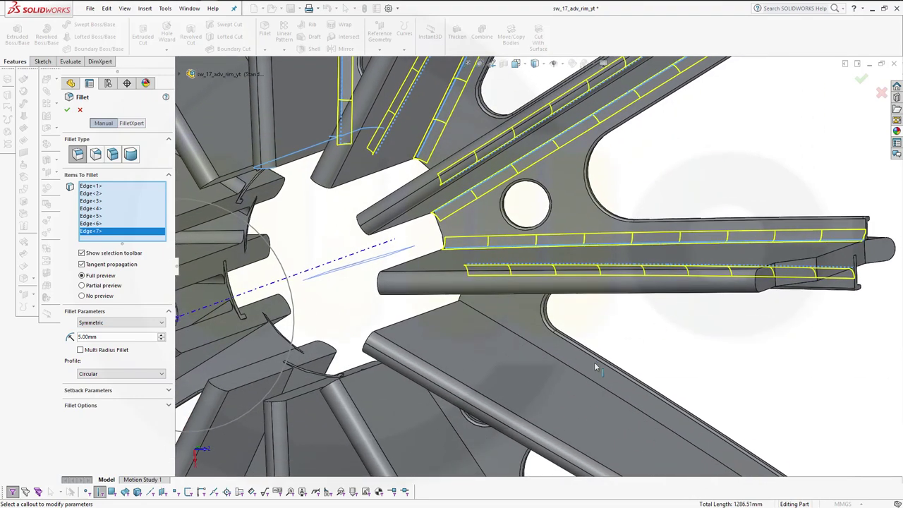
click(585, 378)
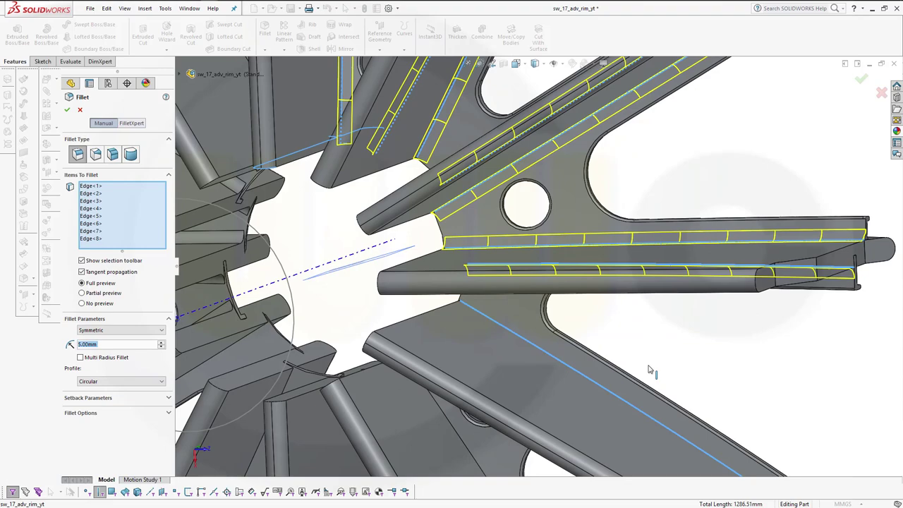
mouse_move(649, 371)
middle_down()
mouse_move(707, 348)
mouse_move(606, 384)
middle_up()
click(613, 394)
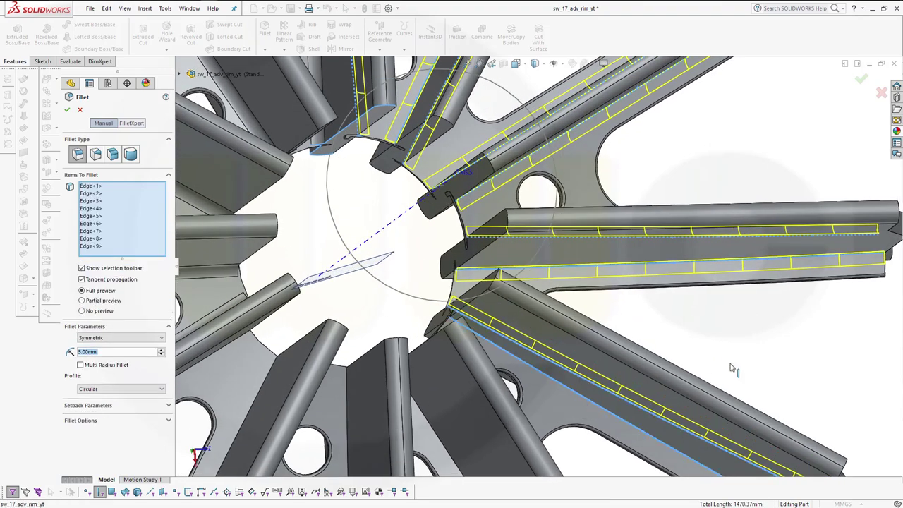
middle_drag(719, 369, 691, 375)
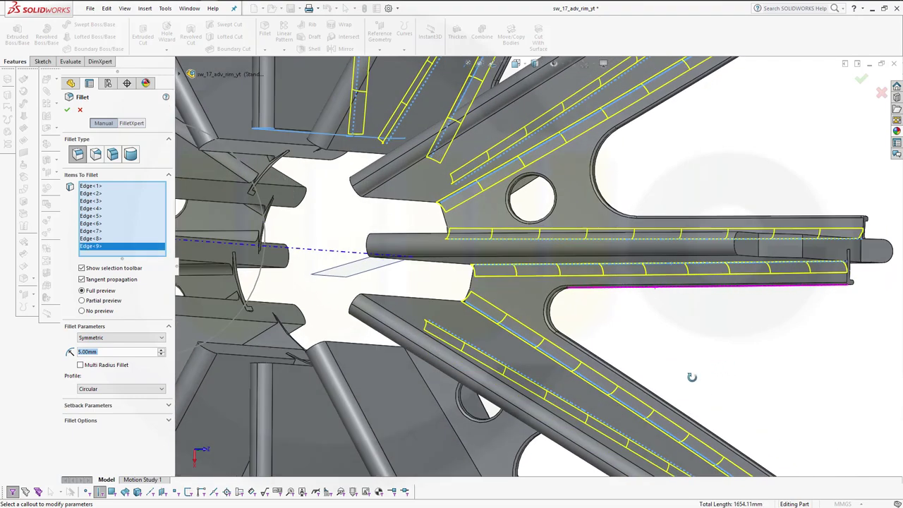
click(468, 451)
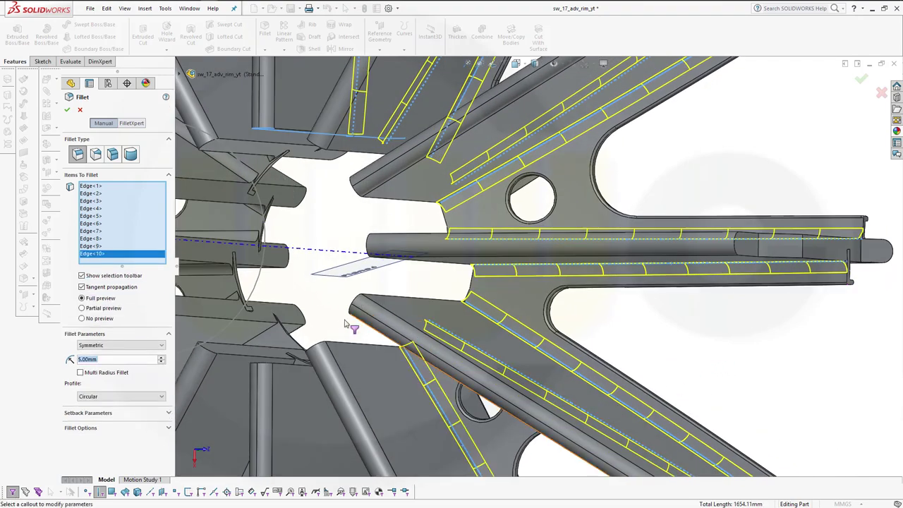
mouse_move(344, 325)
middle_down()
mouse_move(367, 301)
mouse_move(299, 402)
middle_up()
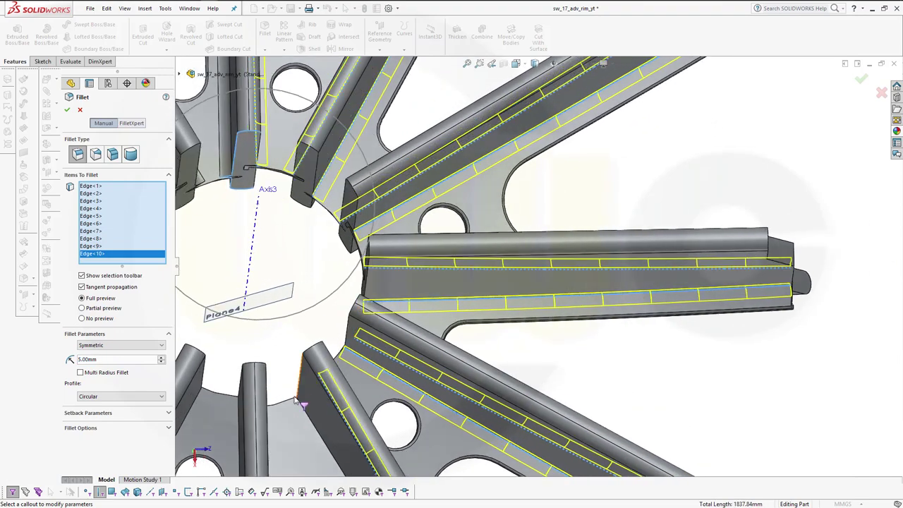
click(316, 428)
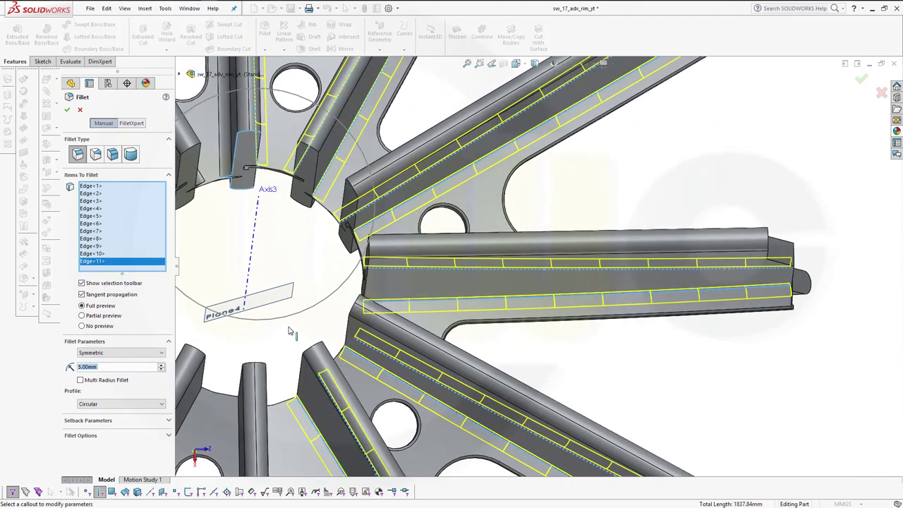
mouse_move(296, 334)
middle_down()
mouse_move(281, 333)
mouse_move(278, 384)
middle_up()
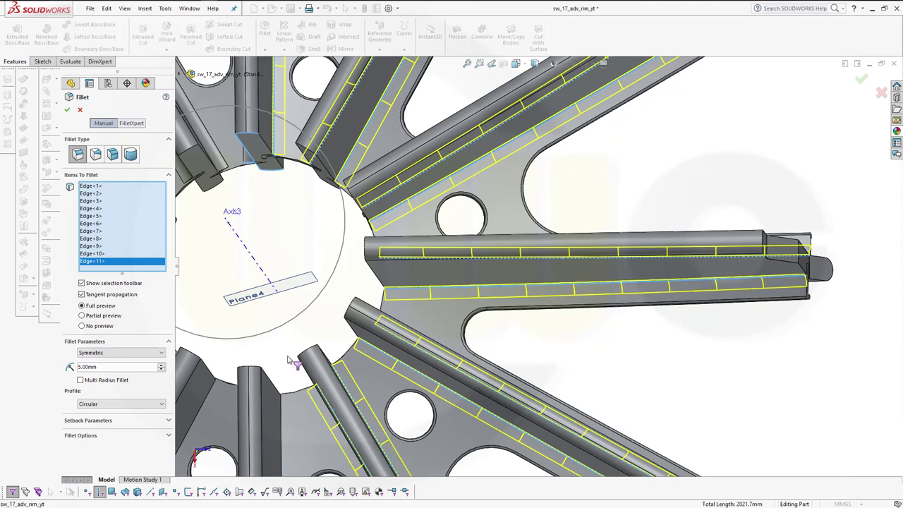
click(282, 429)
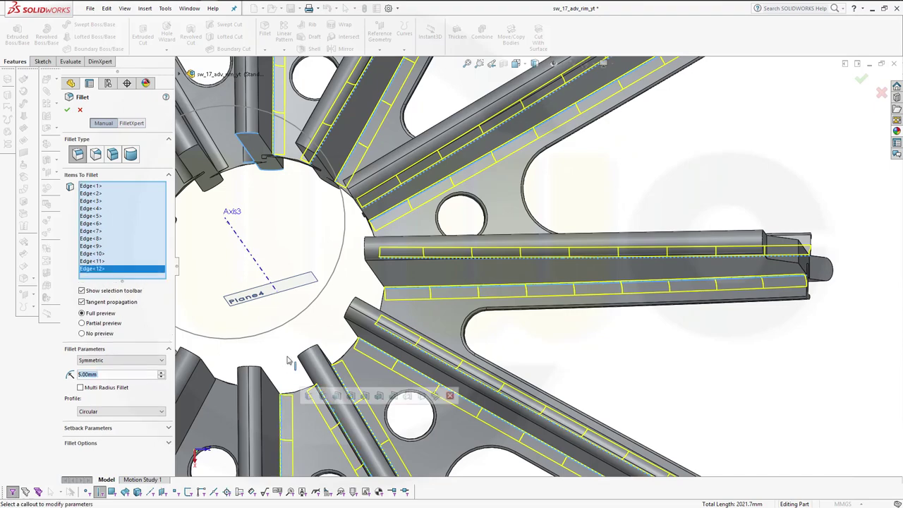
Step: Add the last four spoke edges and apply the 5 mm fillet to all sixteen
mouse_move(292, 363)
middle_down()
mouse_move(304, 360)
mouse_move(299, 375)
middle_up()
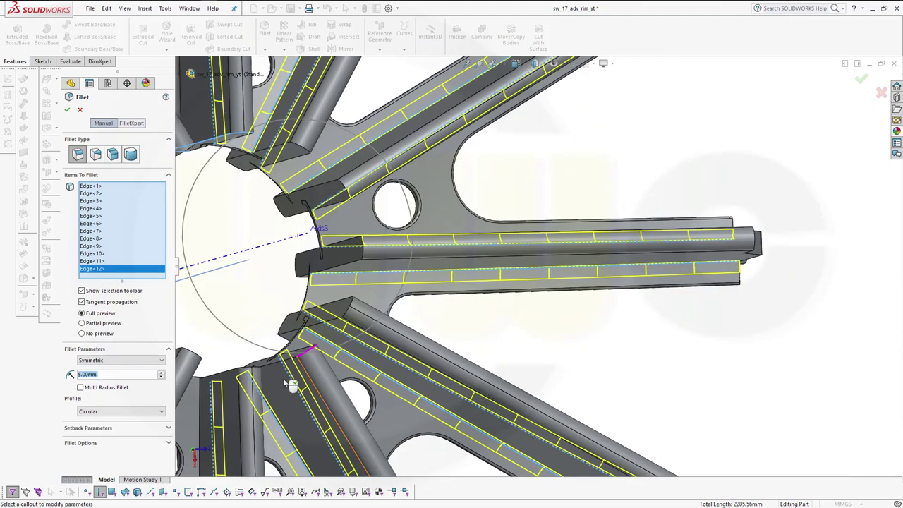
click(201, 416)
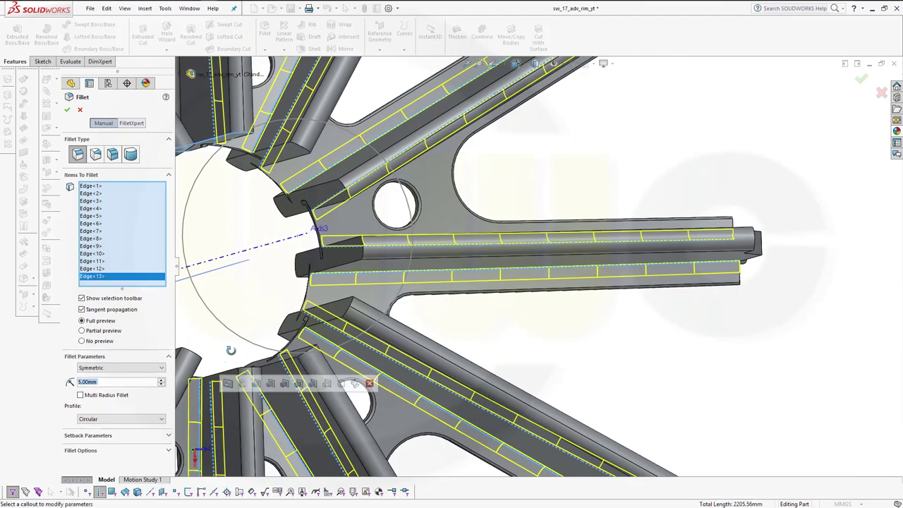
middle_drag(230, 350, 575, 273)
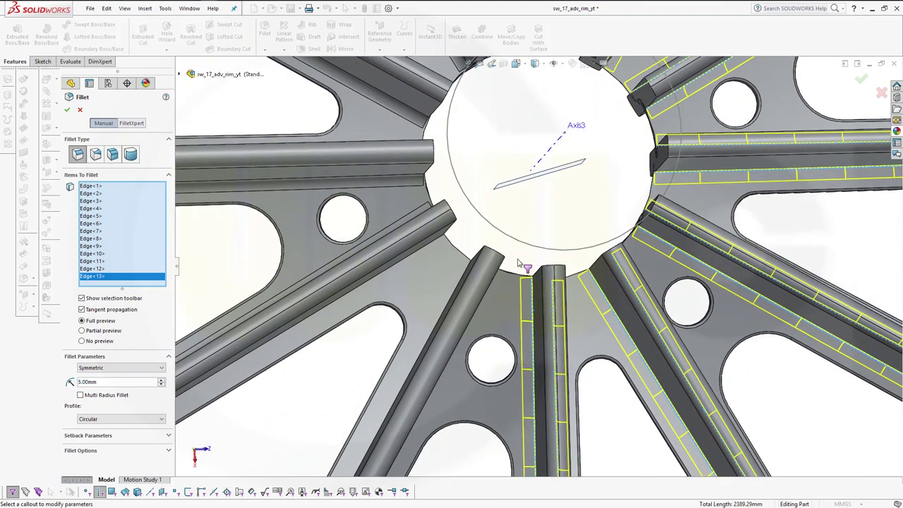
middle_drag(519, 263, 487, 250)
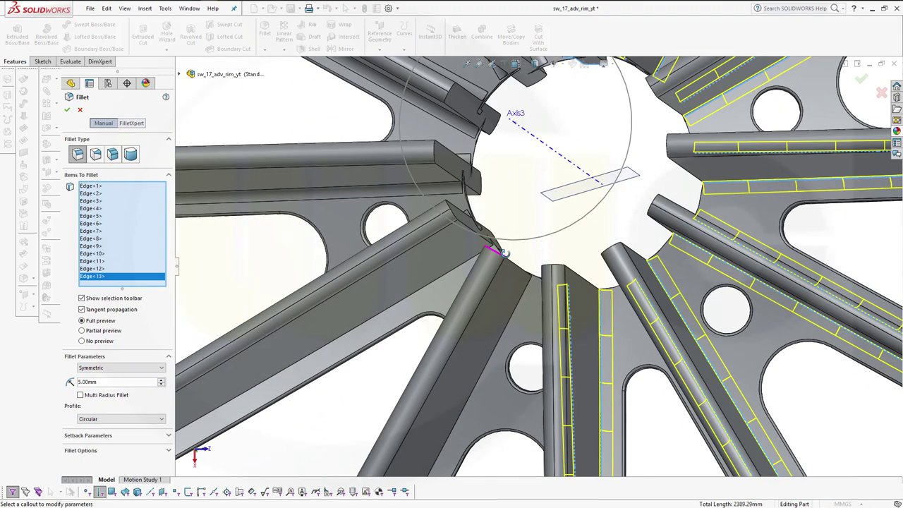
click(514, 319)
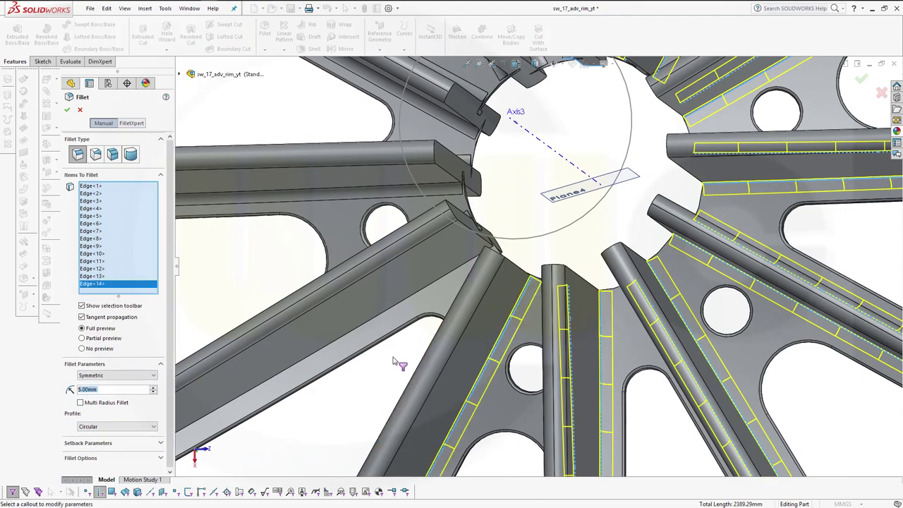
middle_drag(393, 360, 372, 320)
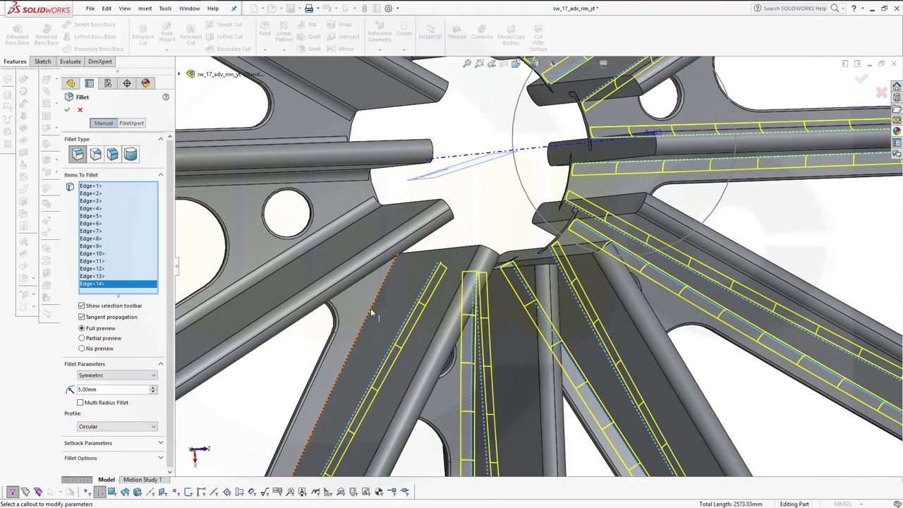
click(371, 313)
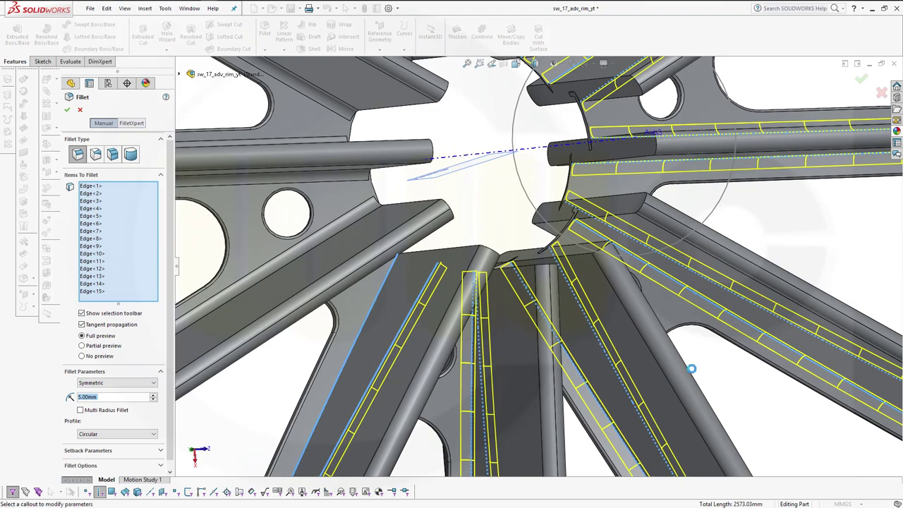
key(ctrl+shift+z)
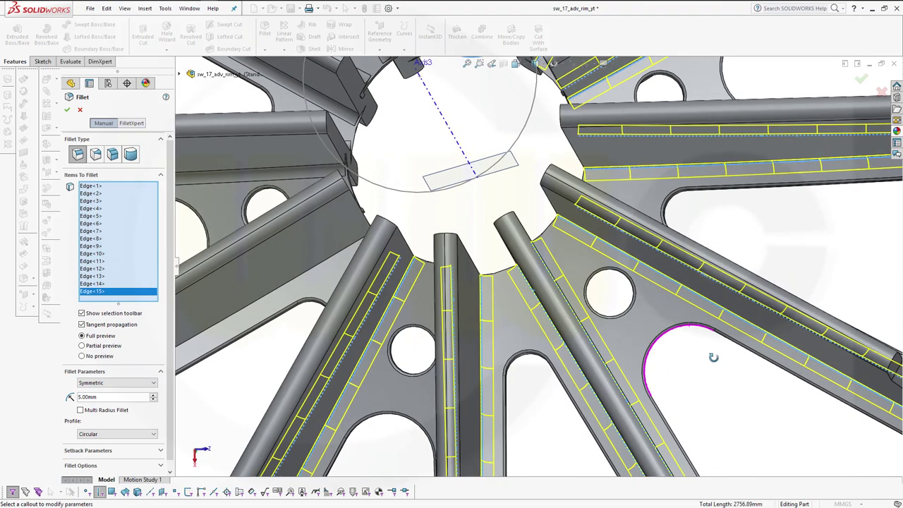
click(323, 273)
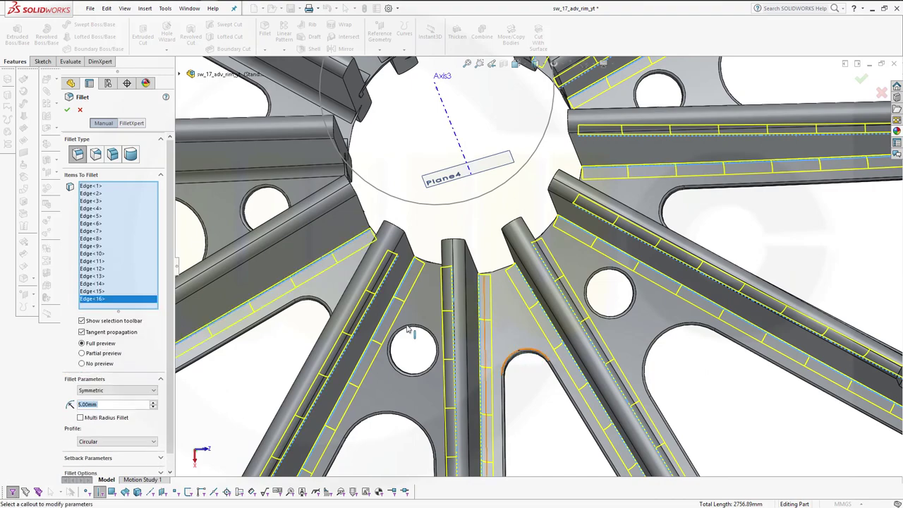
click(67, 110)
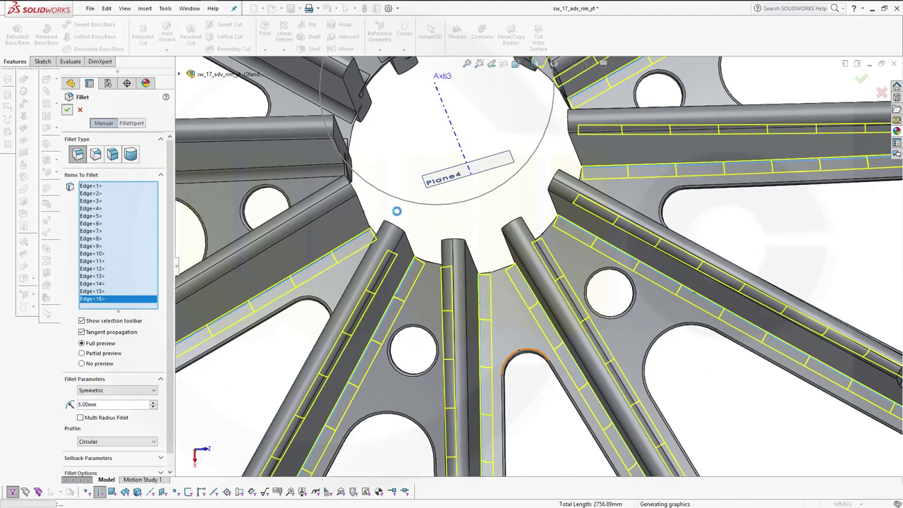
key(ctrl+7)
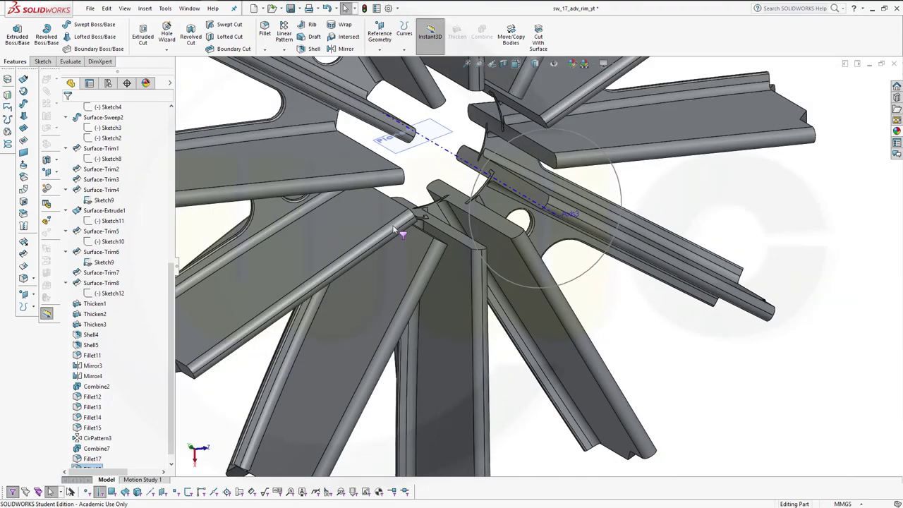
key(ctrl+1)
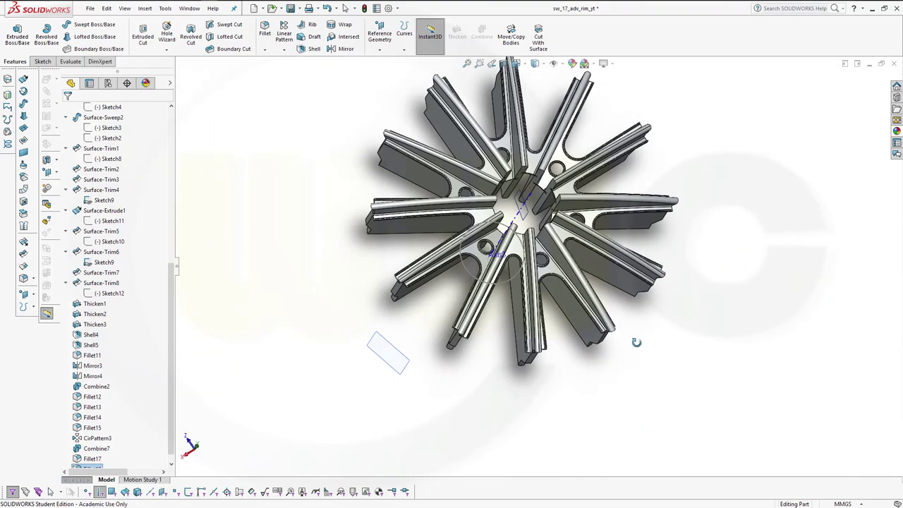
scroll(534, 148, down, 5)
scroll(561, 361, down, 1)
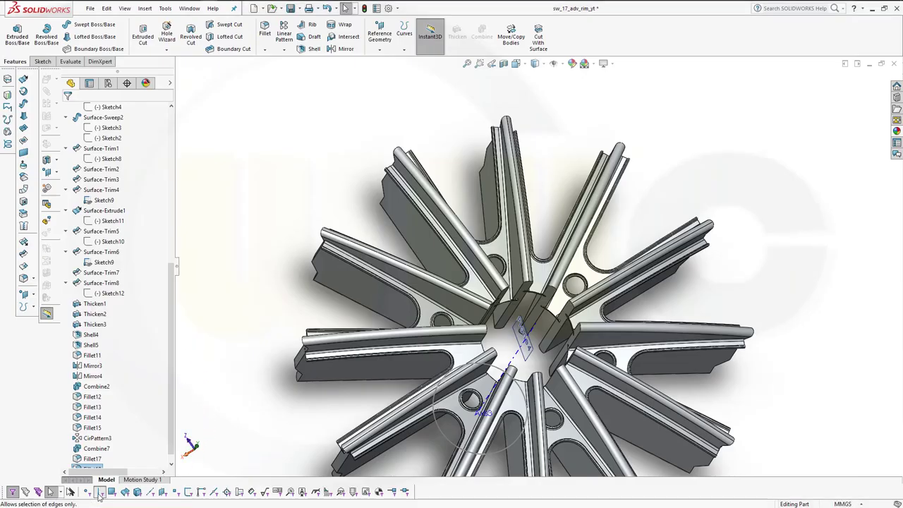
scroll(170, 423, down, 1)
scroll(307, 207, down, 1)
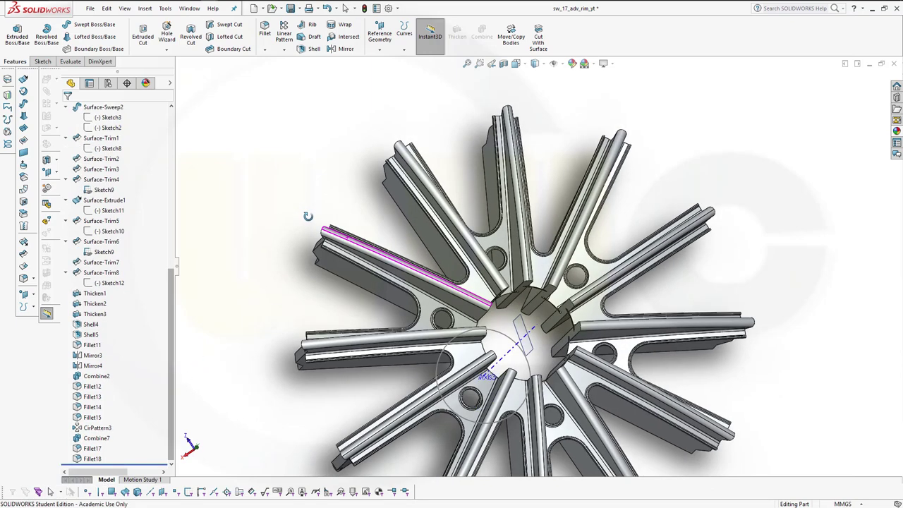
scroll(297, 296, up, 1)
scroll(268, 282, up, 2)
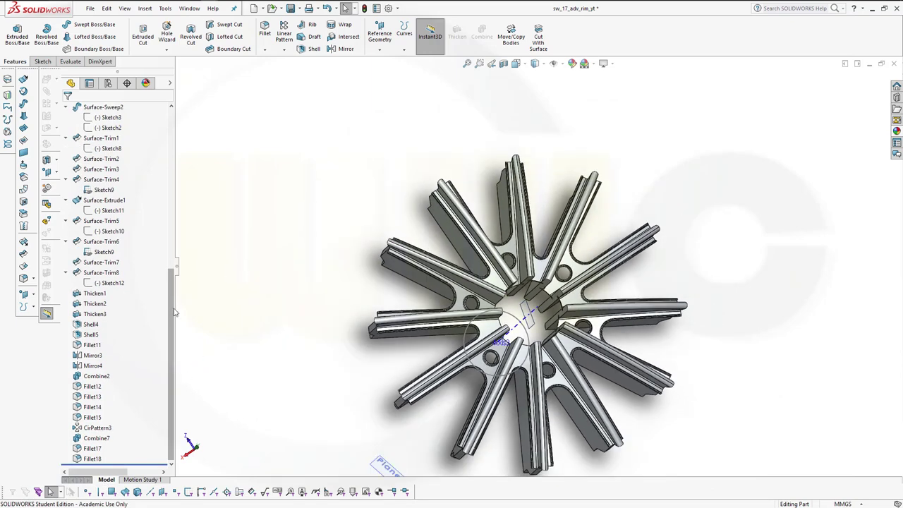
drag(174, 312, 178, 144)
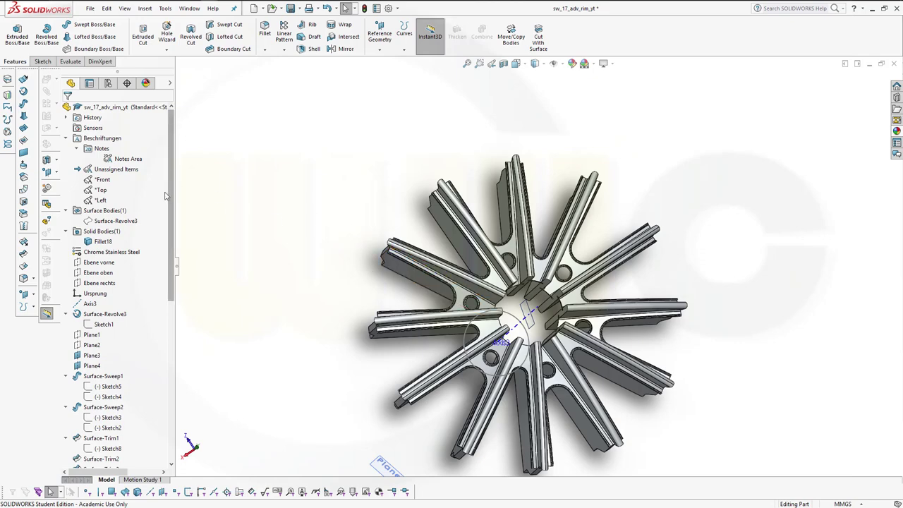
Step: Hide the Fillet18 spoke body and show the Surface-Revolve3 rim surface
right_click(99, 243)
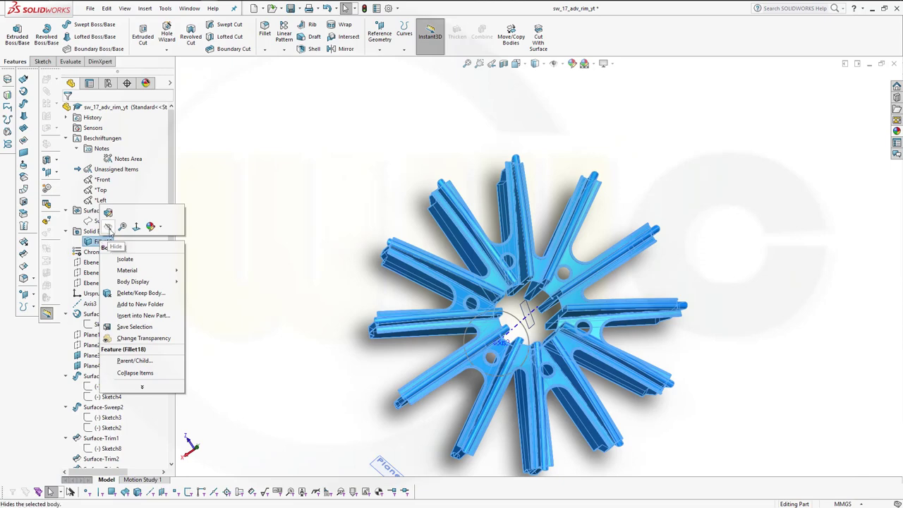
click(110, 226)
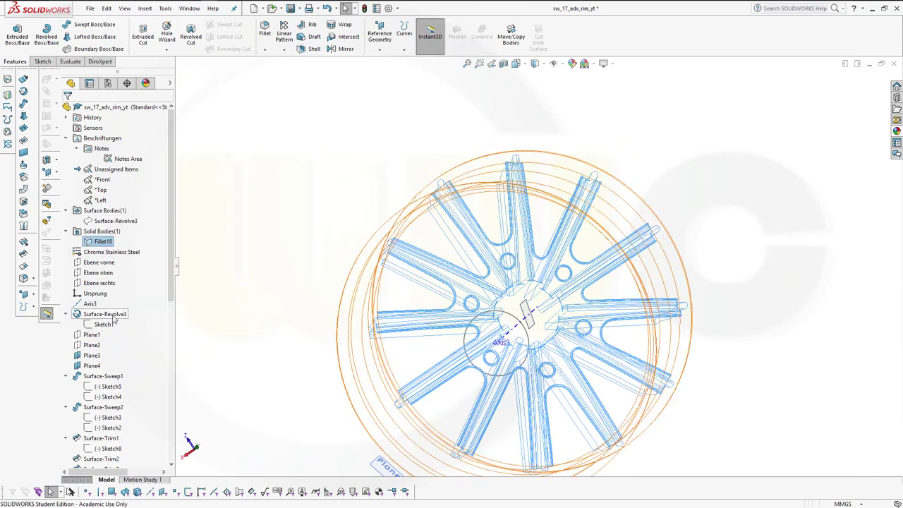
right_click(112, 315)
click(121, 301)
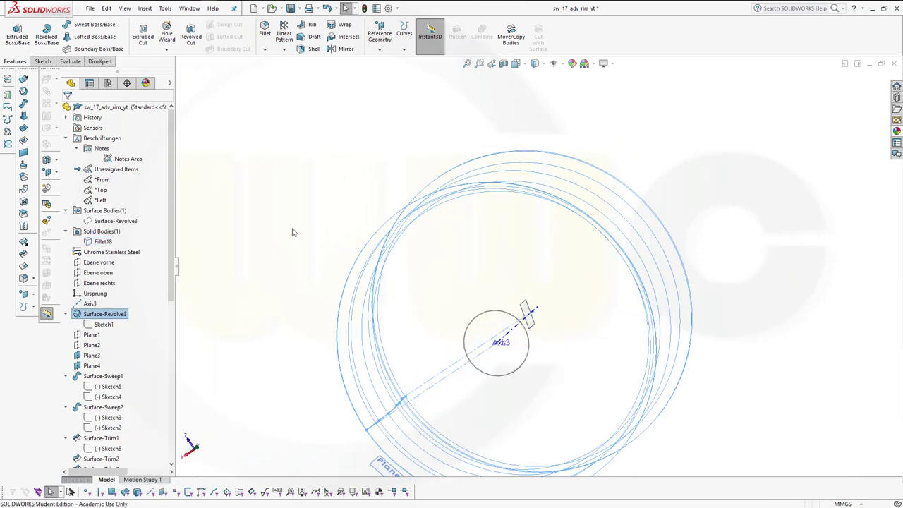
click(576, 336)
mouse_move(589, 336)
middle_down()
mouse_move(560, 317)
mouse_move(668, 178)
middle_up()
Step: Thicken Surface-Revolve3 by 4 mm using Mid-plane into the Thicken4 barrel
click(457, 31)
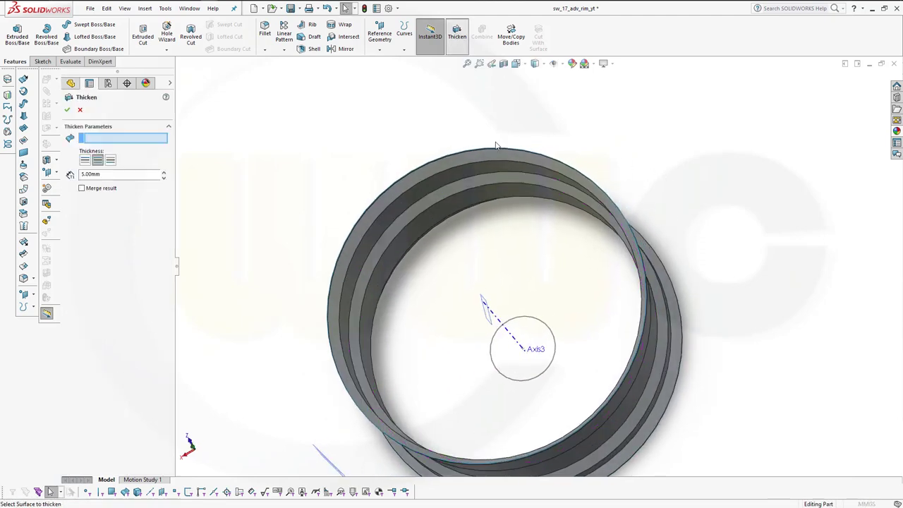
click(372, 213)
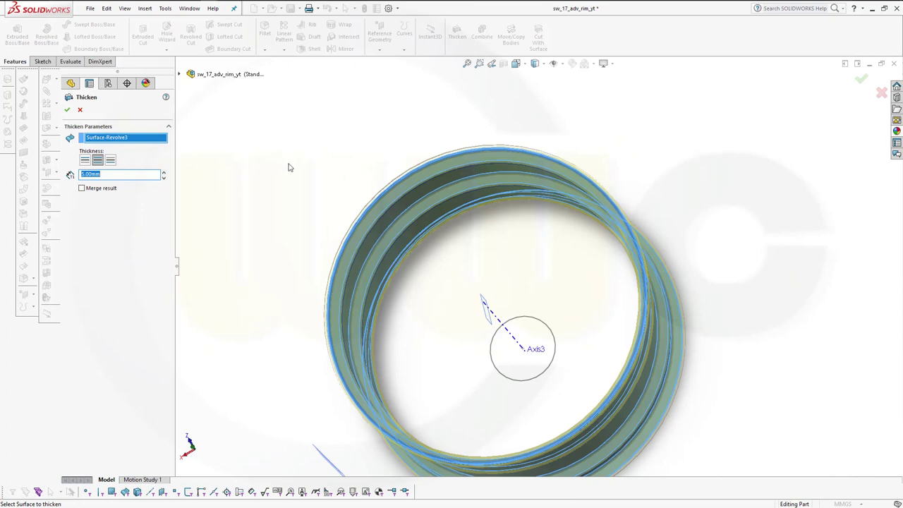
key(Left)
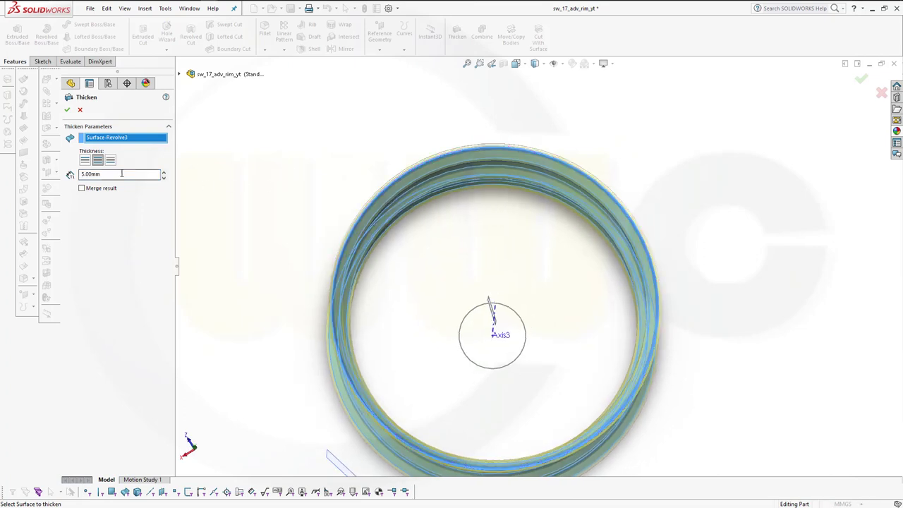
click(110, 161)
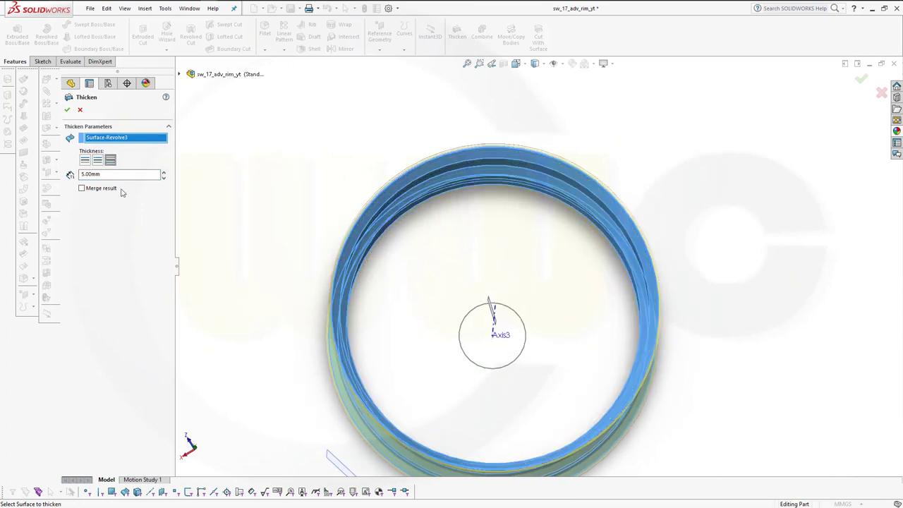
click(84, 161)
middle_drag(319, 219, 313, 246)
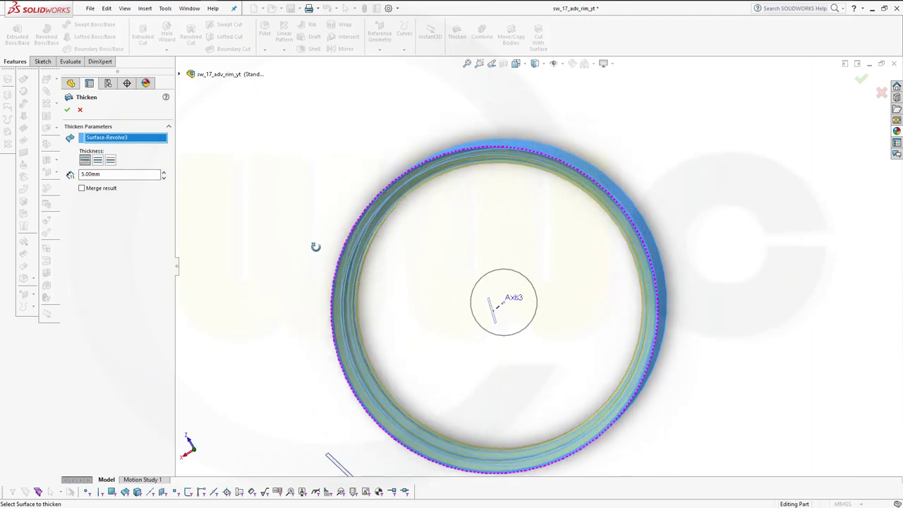
click(99, 161)
text(4)
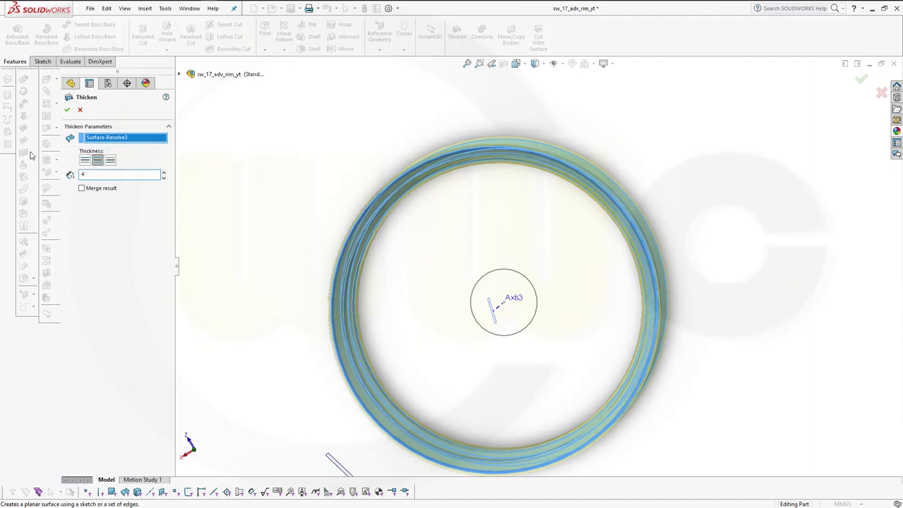
click(68, 110)
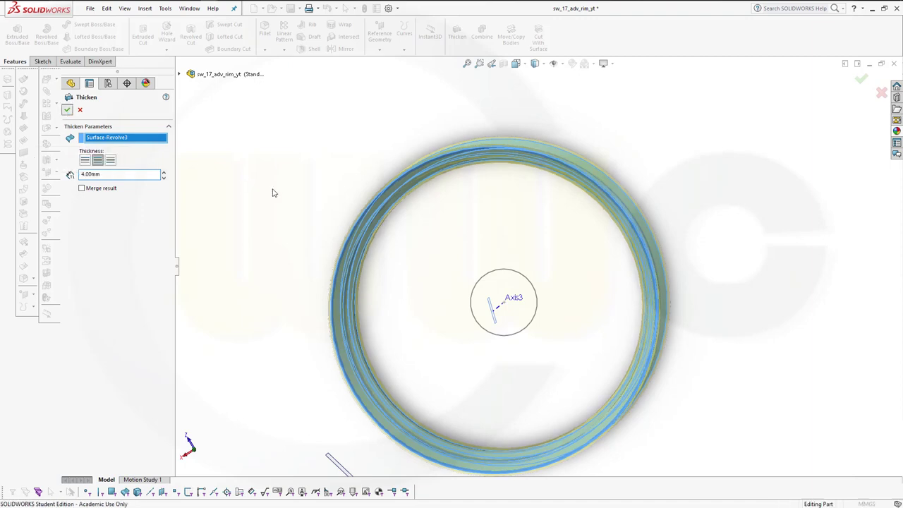
middle_drag(421, 261, 395, 247)
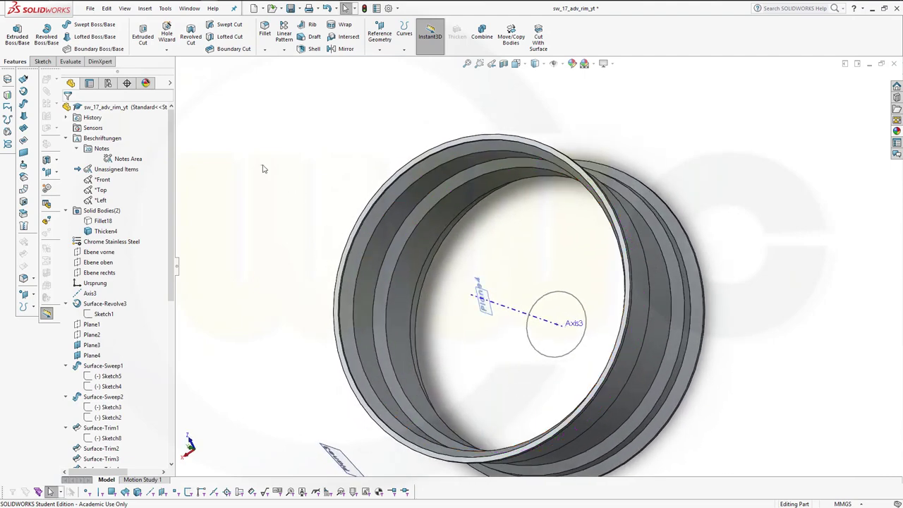
Step: Start a fillet on the rim barrel and remove the wrongly picked outer face from the selection
scroll(362, 258, down, 2)
scroll(493, 282, down, 2)
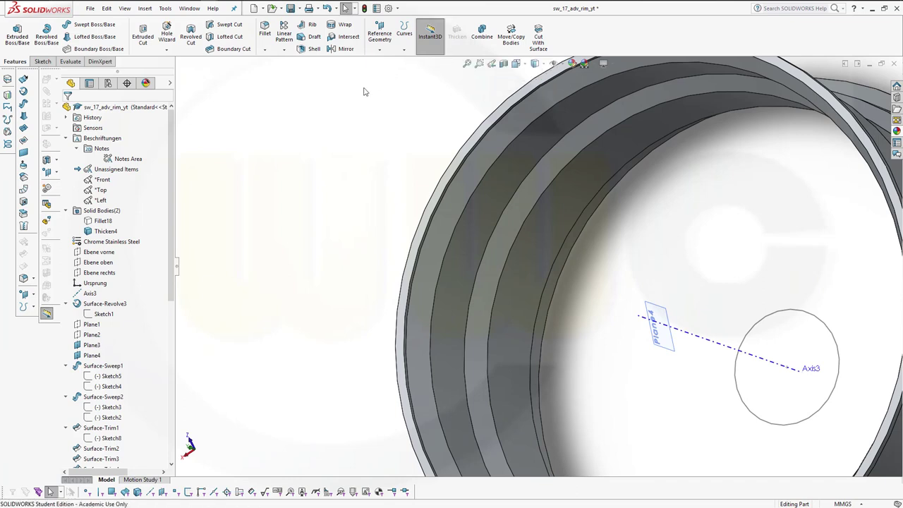
click(265, 30)
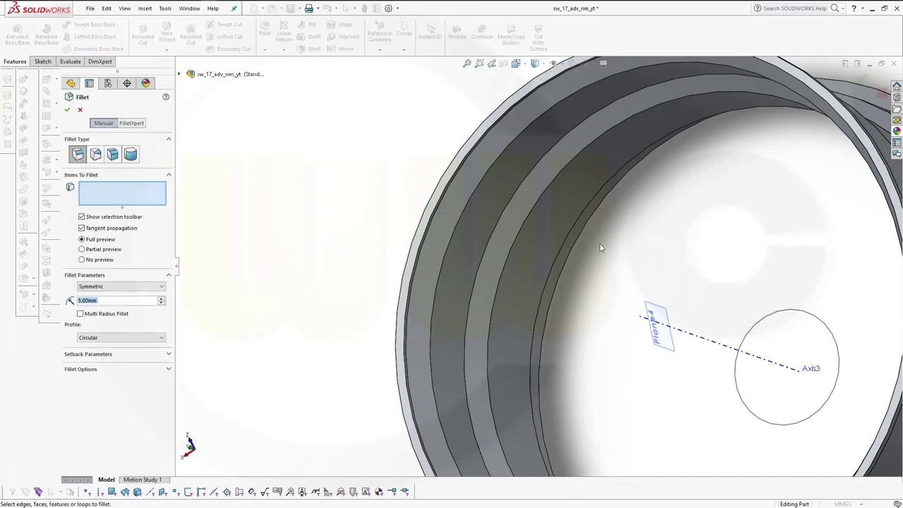
click(462, 207)
right_click(117, 189)
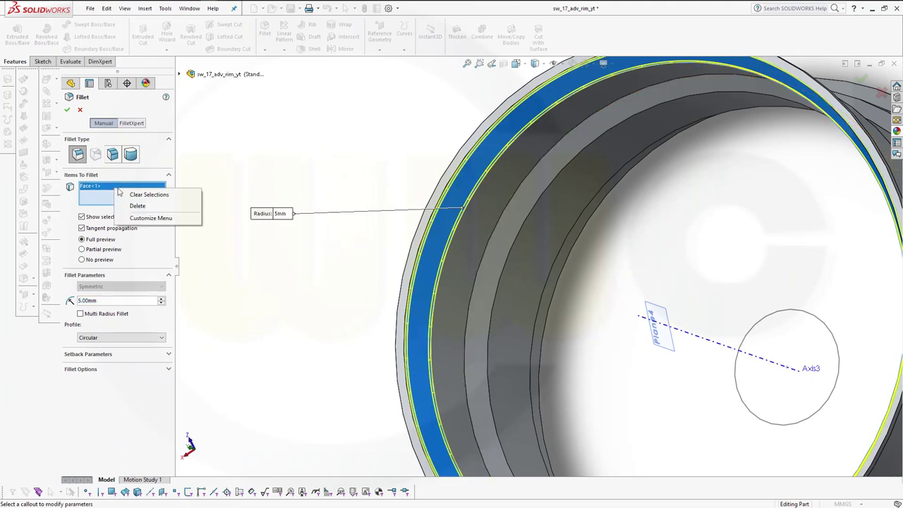
click(169, 205)
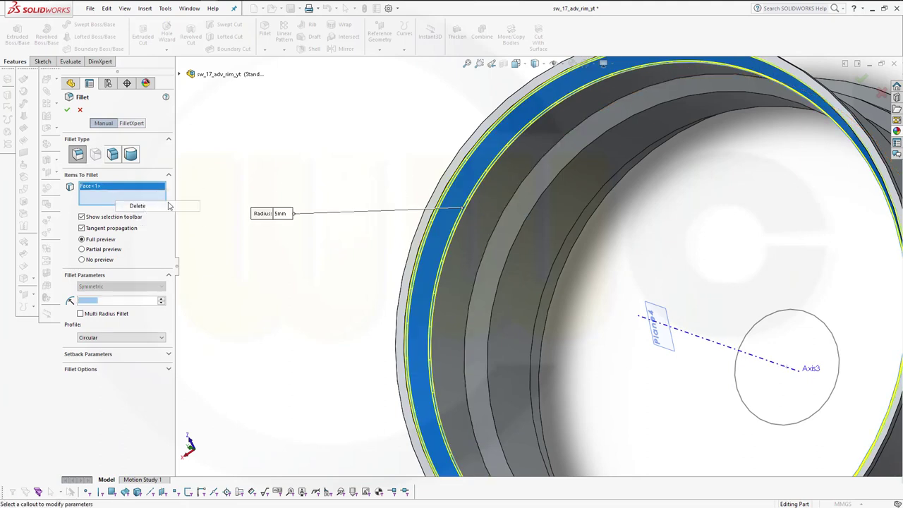
Step: Pick five circular rim edges, including the outer lip, and apply the 5 mm fillet as Fillet19
click(455, 233)
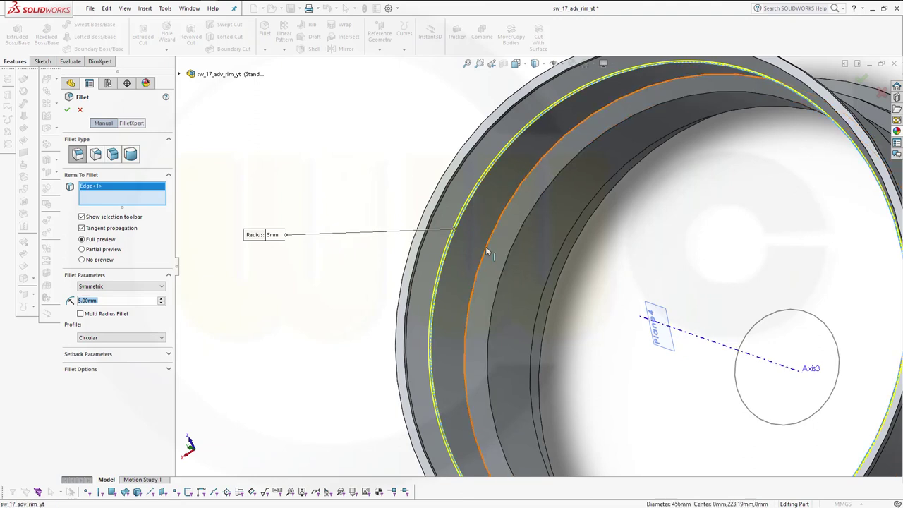
click(485, 249)
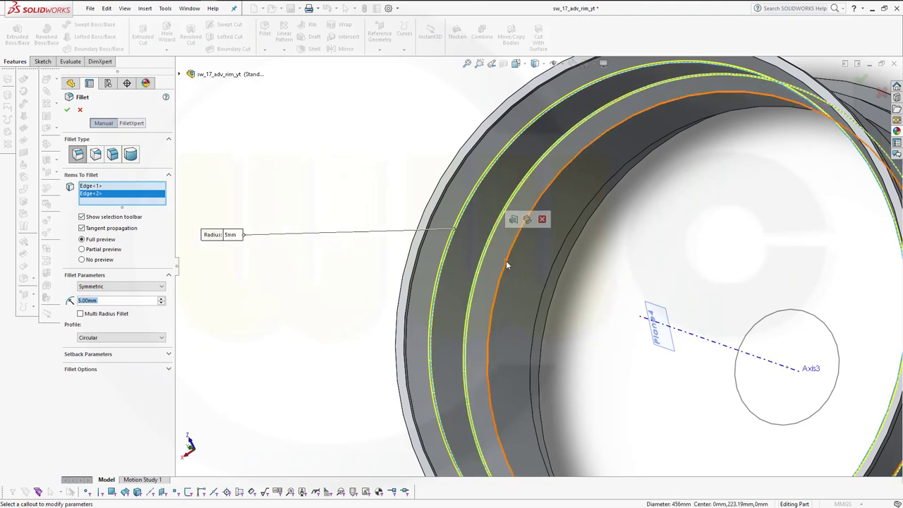
click(506, 265)
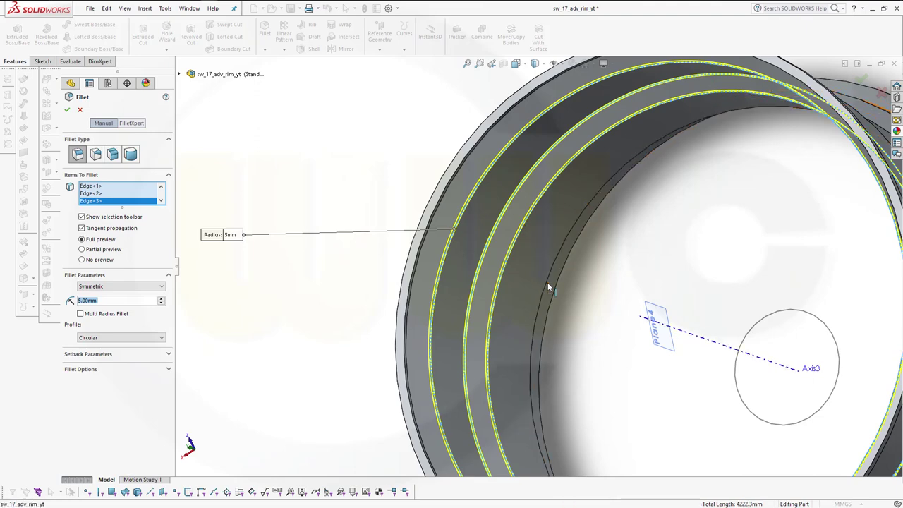
click(548, 287)
middle_drag(549, 287, 528, 297)
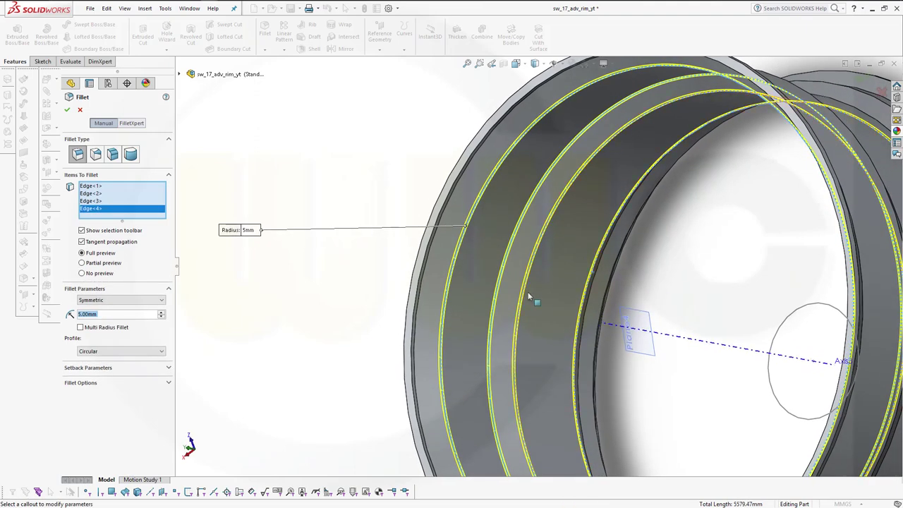
click(433, 251)
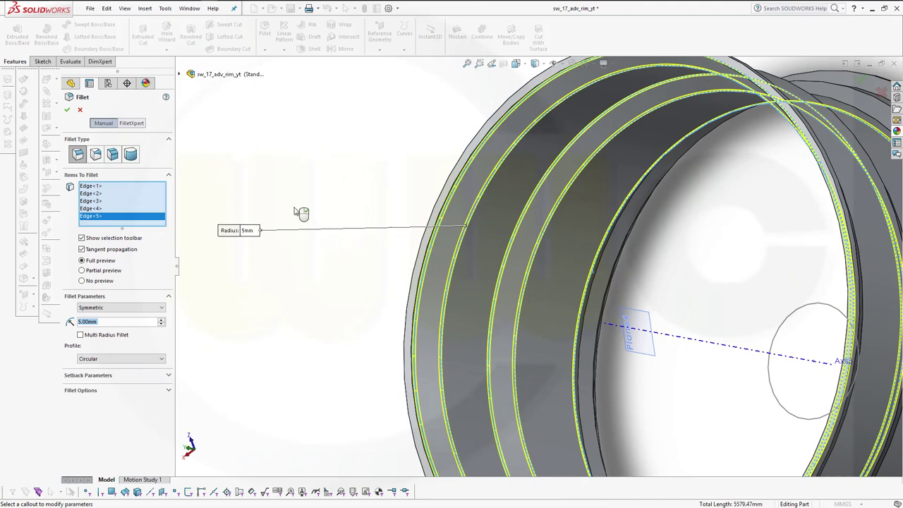
click(67, 110)
scroll(381, 205, up, 2)
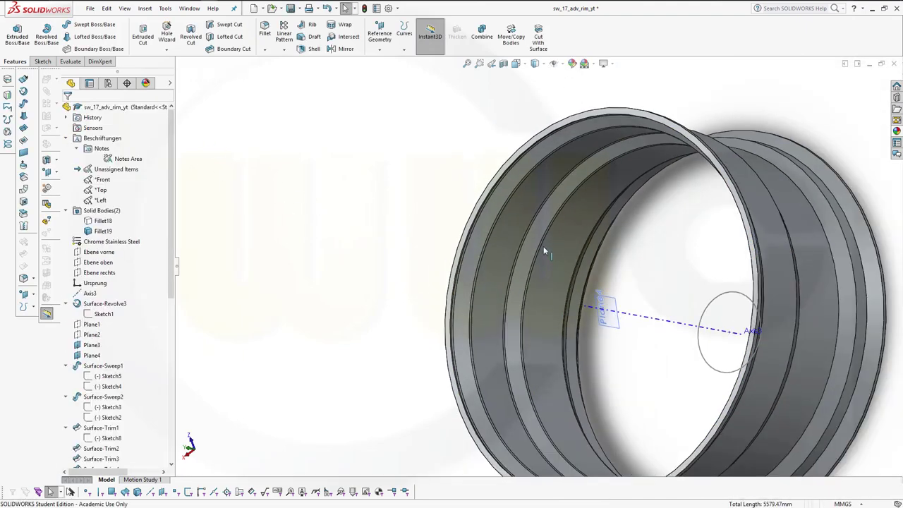
Step: Show the hidden Fillet18 spoke body and orbit to a face-on view of the wheel
scroll(543, 251, up, 1)
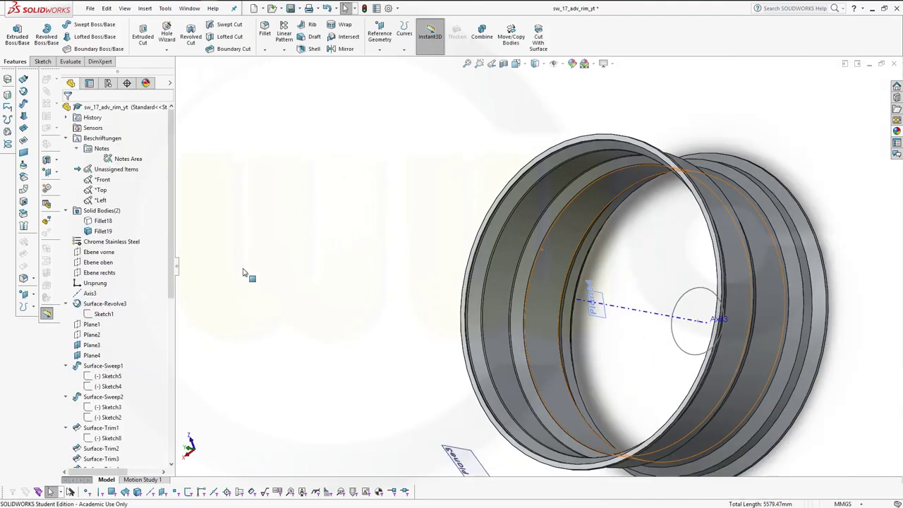
right_click(106, 224)
key(Escape)
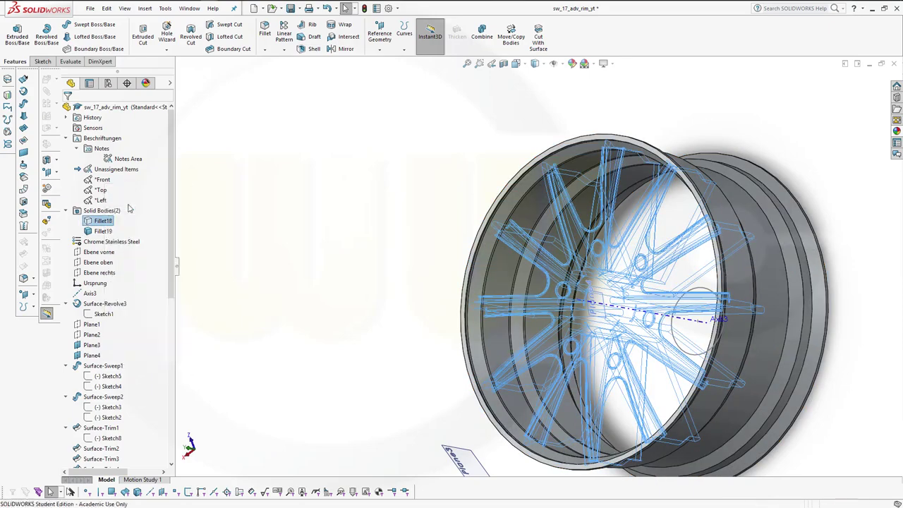
click(356, 223)
mouse_move(396, 209)
middle_down()
mouse_move(448, 183)
mouse_move(447, 143)
middle_up()
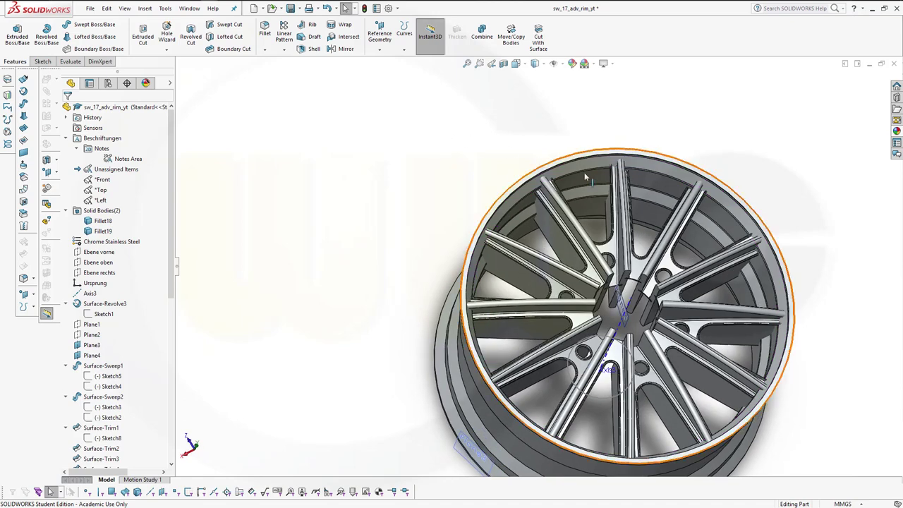
middle_drag(584, 172, 570, 167)
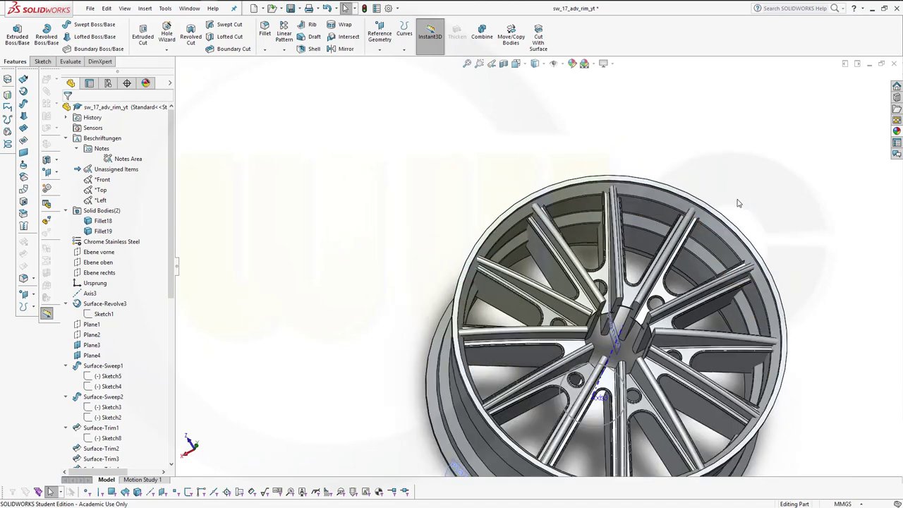
Step: Combine the Fillet19 rim barrel and Fillet18 spoke body with Add into one solid
click(482, 32)
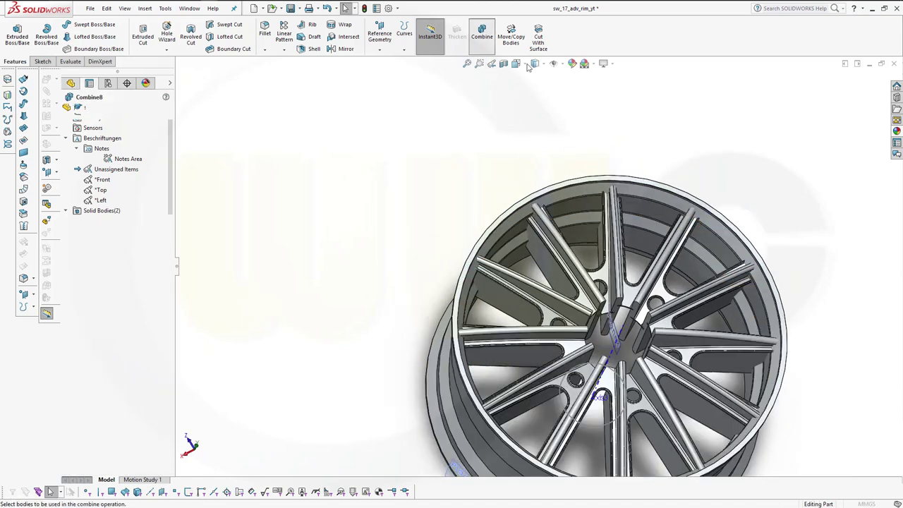
click(567, 196)
click(580, 280)
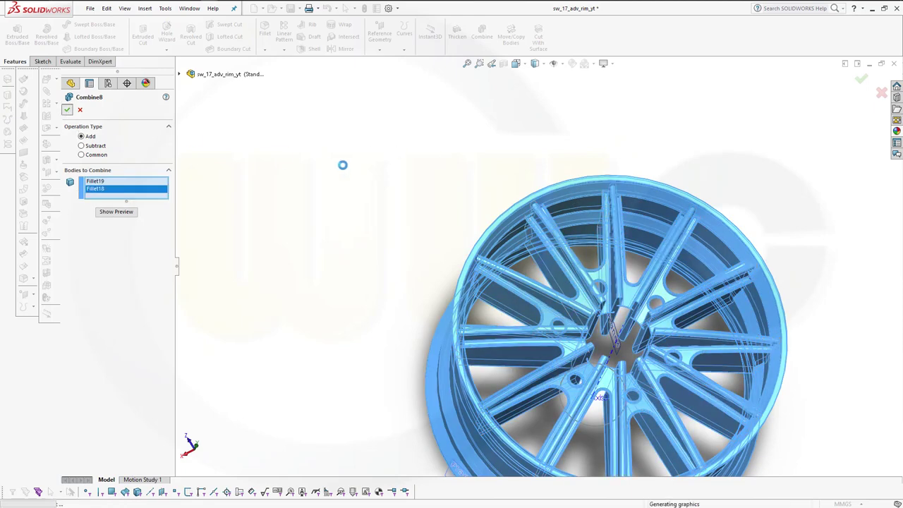
mouse_move(431, 190)
middle_down()
mouse_move(421, 214)
mouse_move(471, 236)
middle_up()
scroll(623, 308, down, 3)
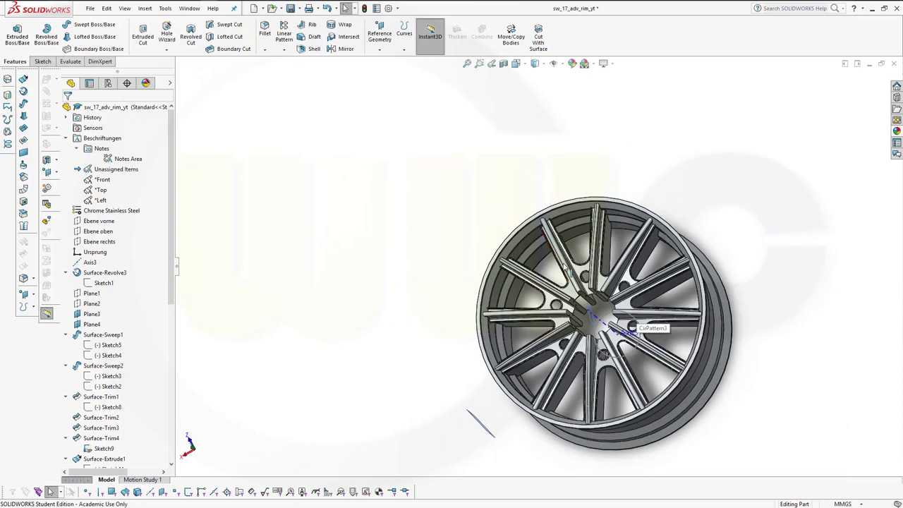
Step: Zoom in on the wheel's spokes and begin a new fillet with a 2 mm radius
scroll(565, 268, up, 2)
scroll(554, 240, up, 2)
mouse_move(572, 215)
middle_down()
mouse_move(604, 153)
mouse_move(534, 226)
middle_up()
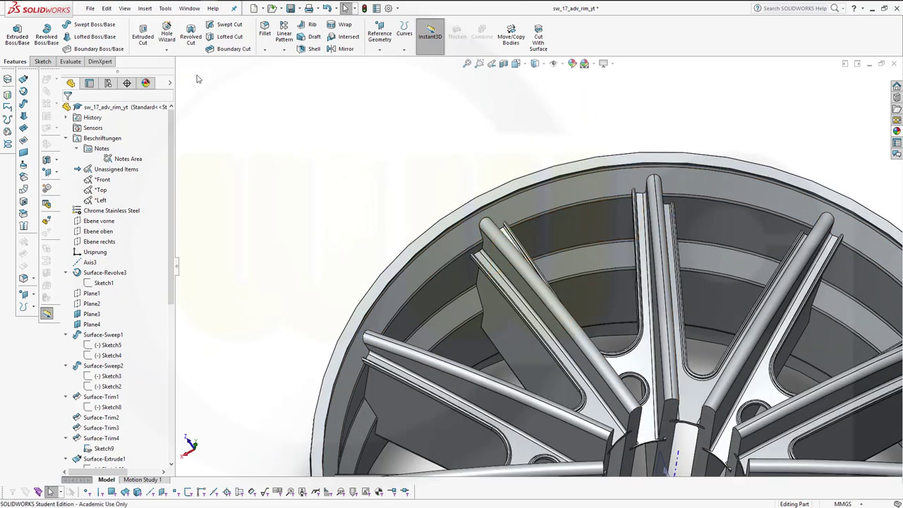
click(266, 27)
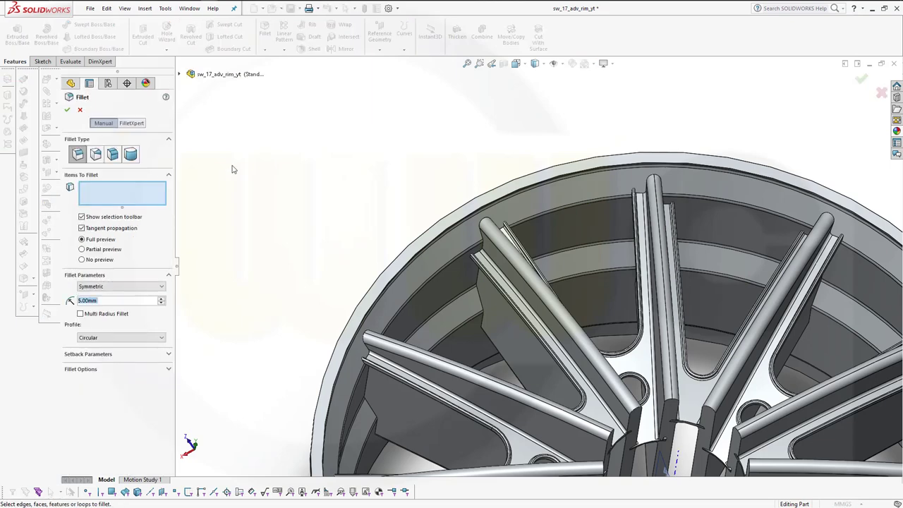
text(2)
key(Return)
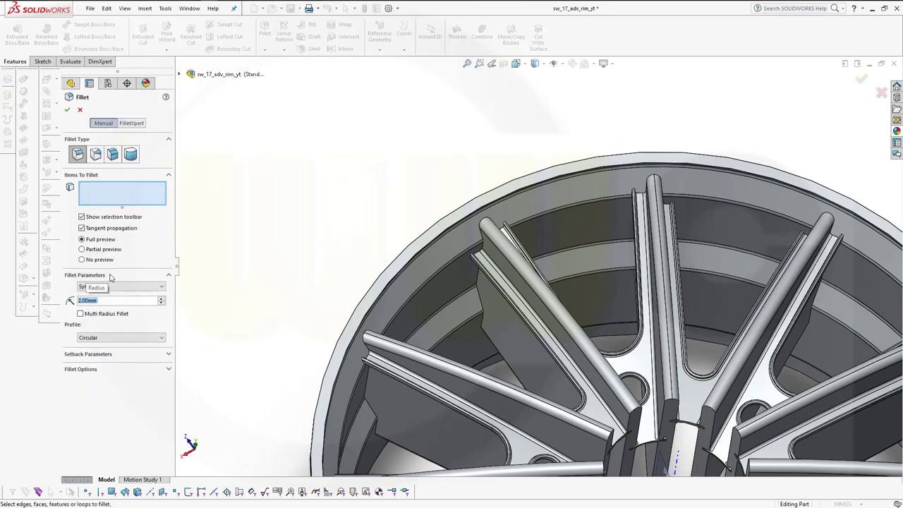
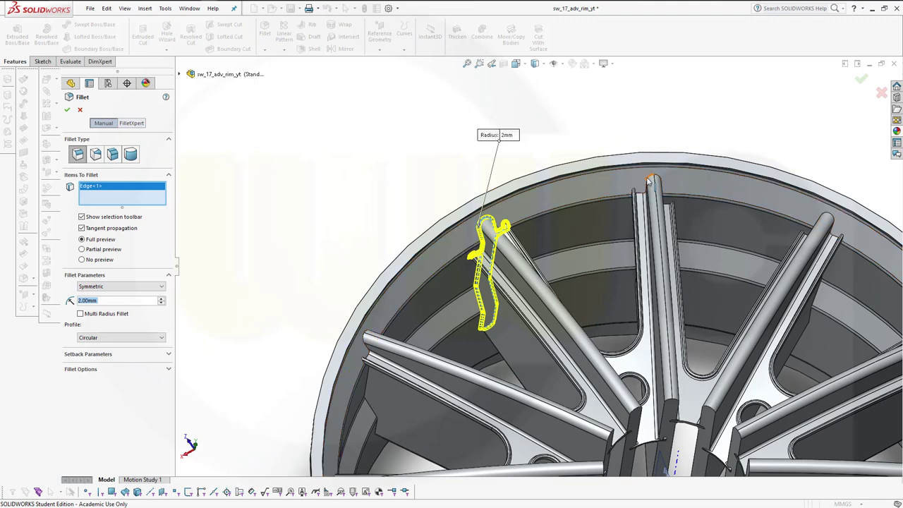
Step: Add the second spoke-end edge and apply the 2 mm fillet as Fillet20
click(722, 153)
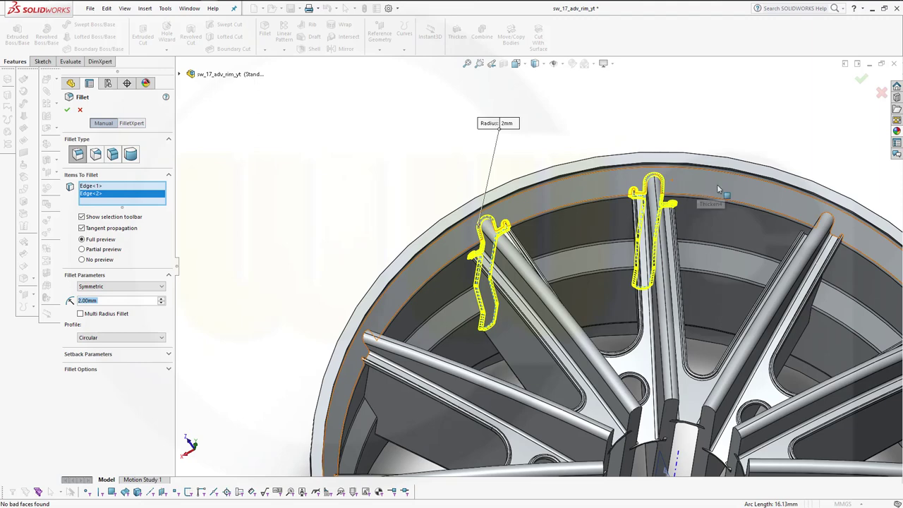
click(68, 111)
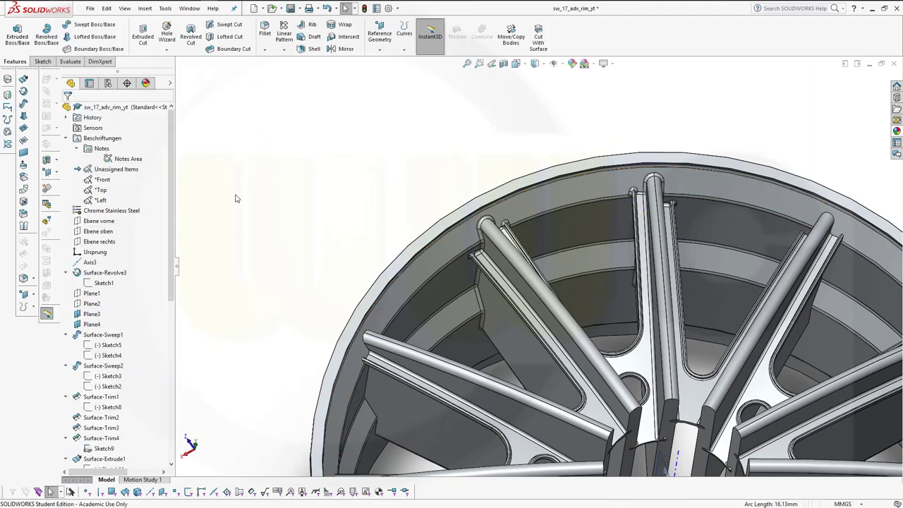
drag(170, 278, 169, 439)
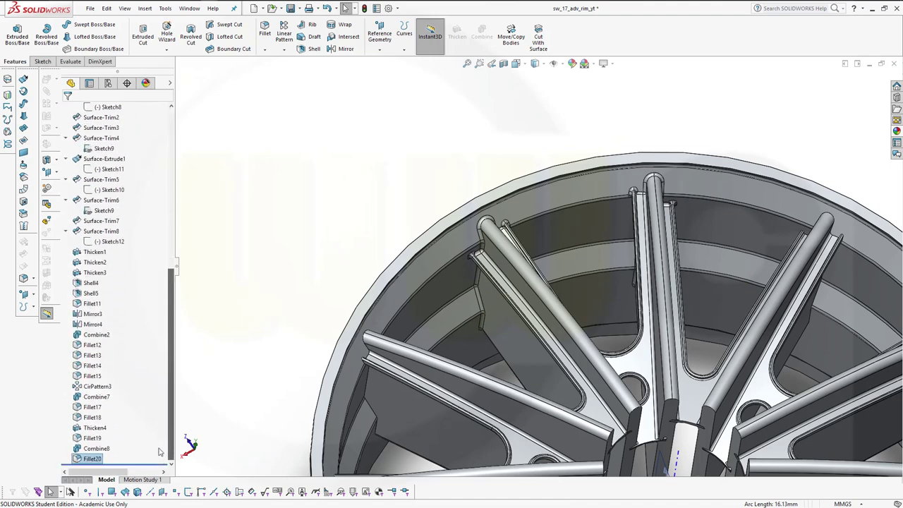
Step: Edit Fillet20 and add the third, fourth and fifth spoke-end edges
click(83, 460)
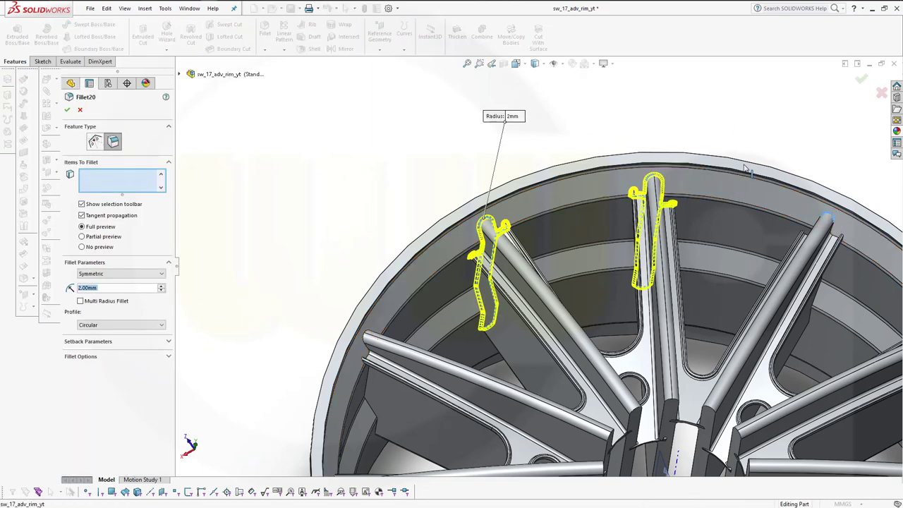
click(826, 219)
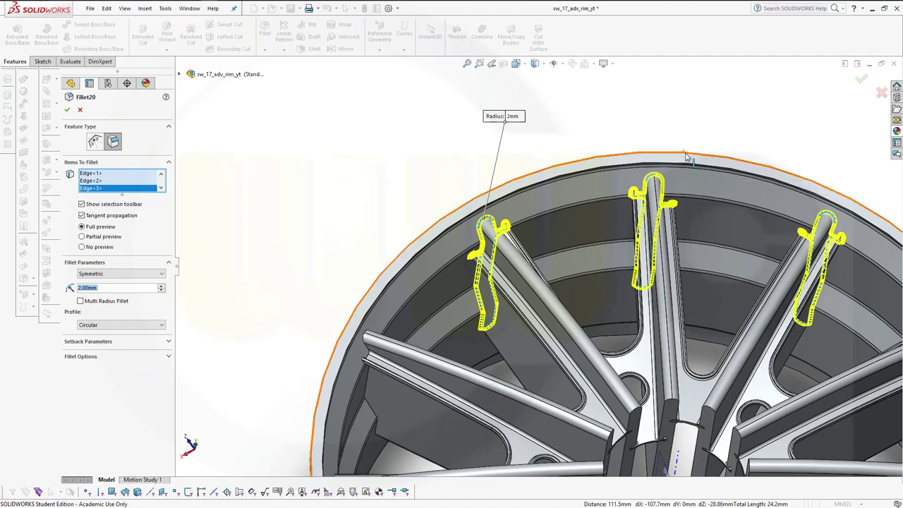
middle_drag(688, 137, 751, 229)
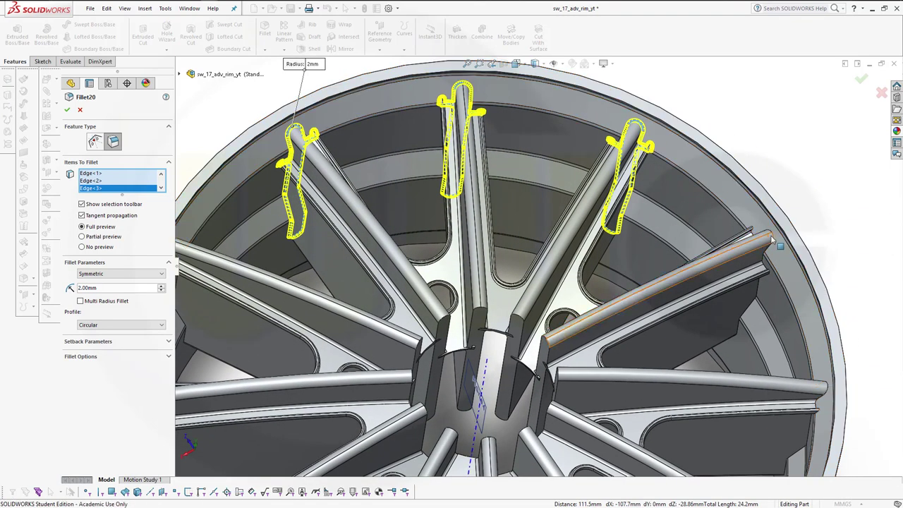
click(763, 235)
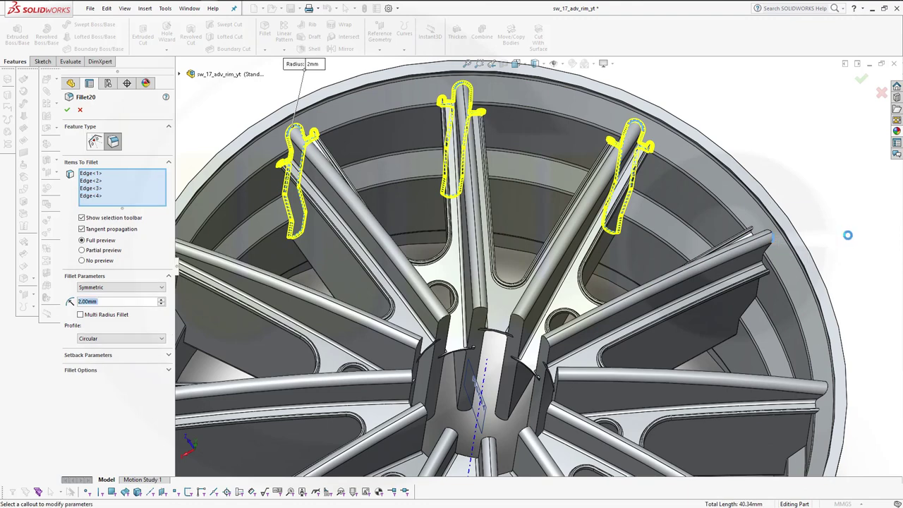
click(830, 392)
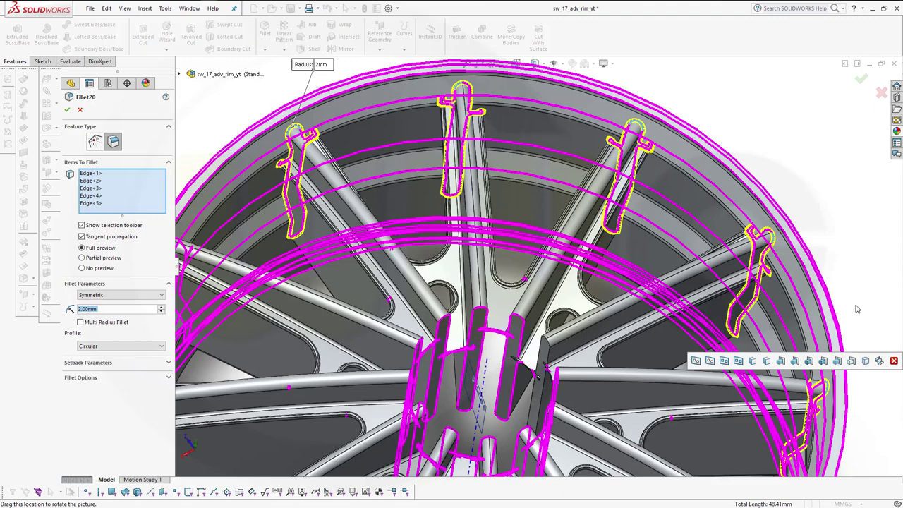
Step: Add the sixth spoke-end edge to the 2 mm Fillet20
scroll(855, 304, down, 5)
scroll(854, 304, down, 5)
scroll(832, 345, down, 5)
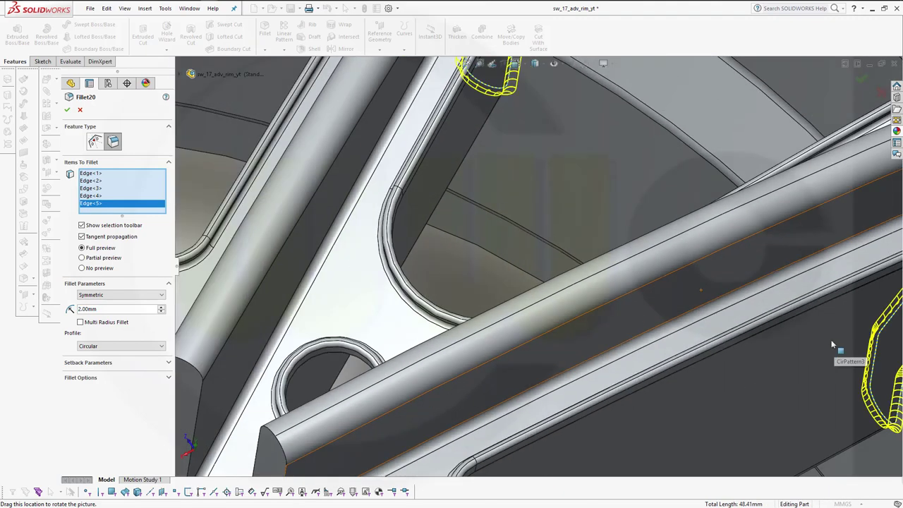
scroll(835, 356, up, 5)
scroll(835, 360, up, 5)
scroll(825, 412, up, 3)
scroll(746, 371, down, 2)
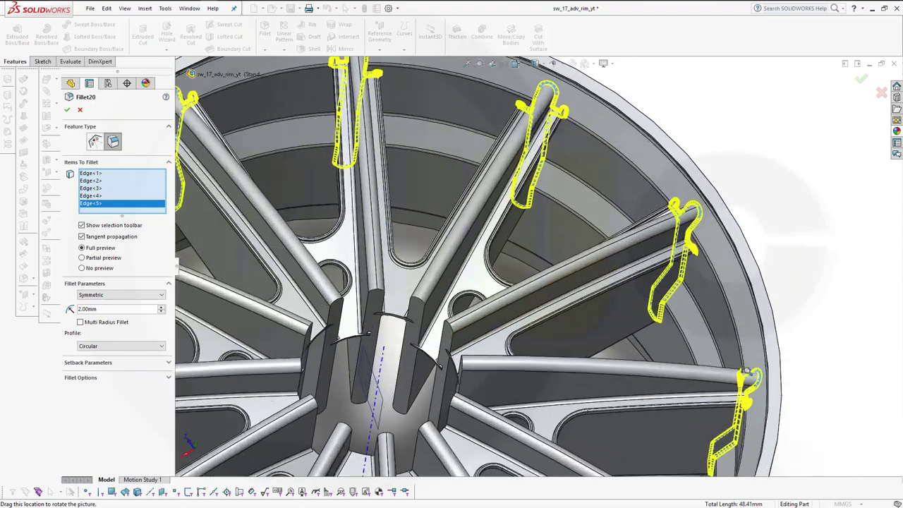
scroll(747, 372, up, 3)
scroll(734, 417, up, 2)
scroll(737, 402, down, 2)
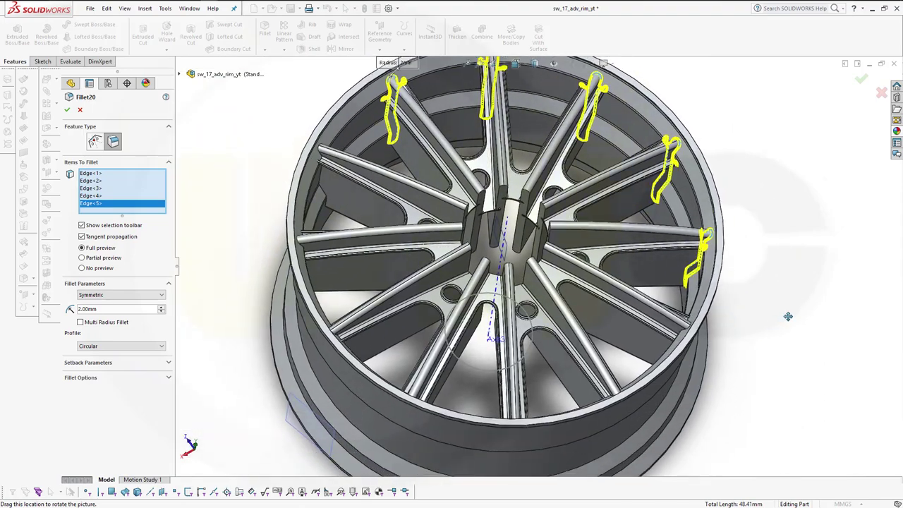
scroll(775, 325, down, 2)
scroll(712, 339, up, 3)
scroll(621, 319, down, 5)
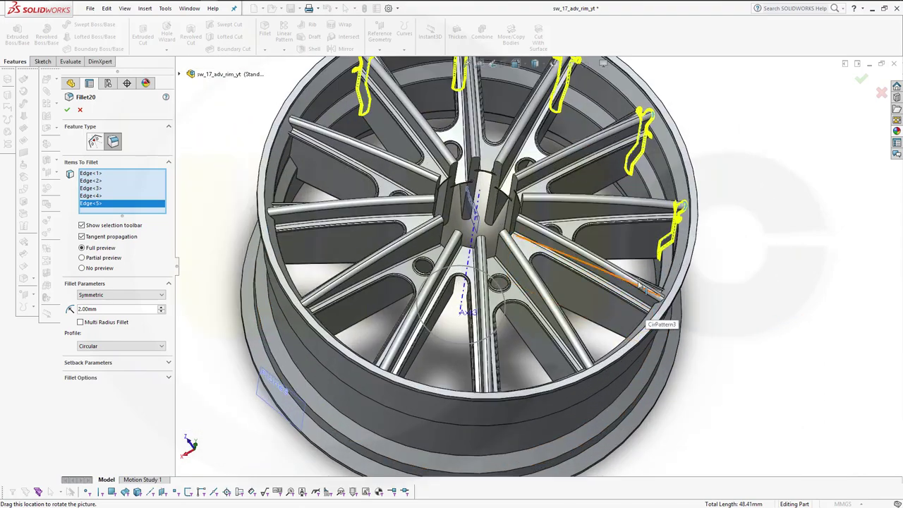
scroll(624, 321, down, 2)
scroll(663, 332, down, 2)
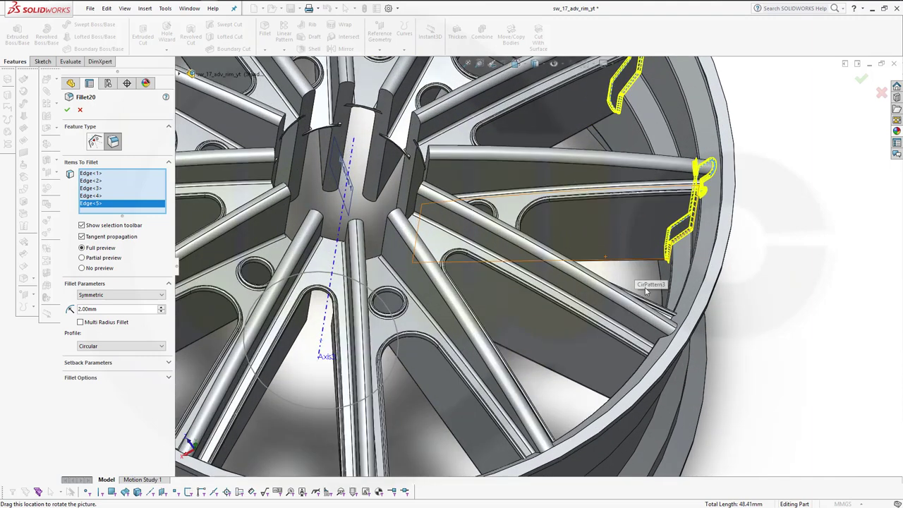
click(673, 337)
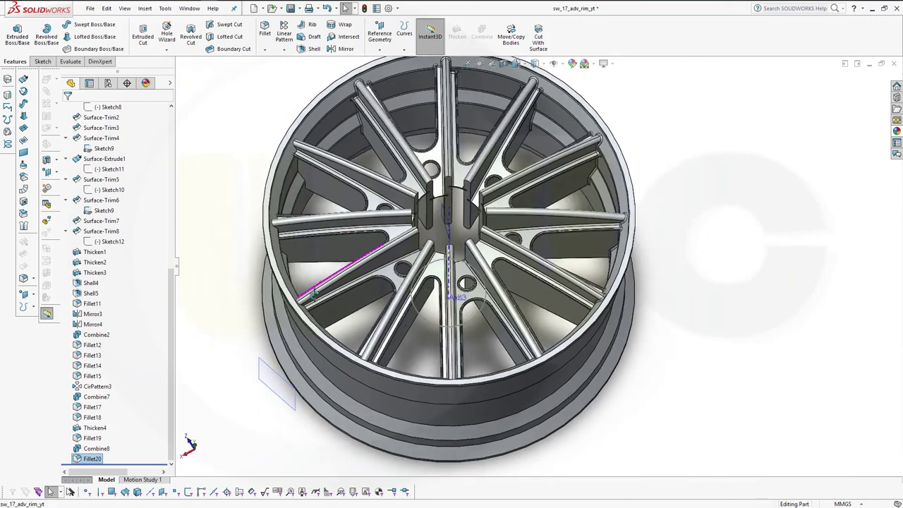
Step: Start a new fillet, pick two spoke-to-rim edges, then clear the selection
scroll(452, 190, down, 4)
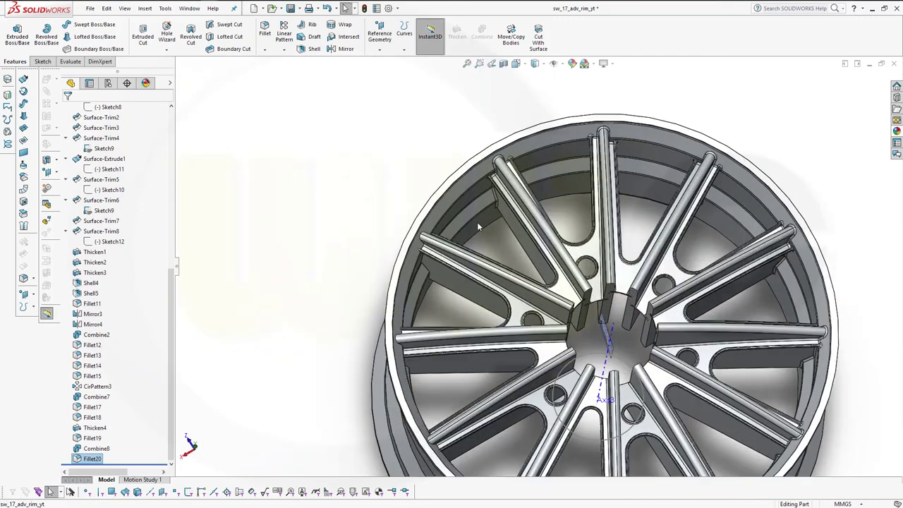
click(265, 32)
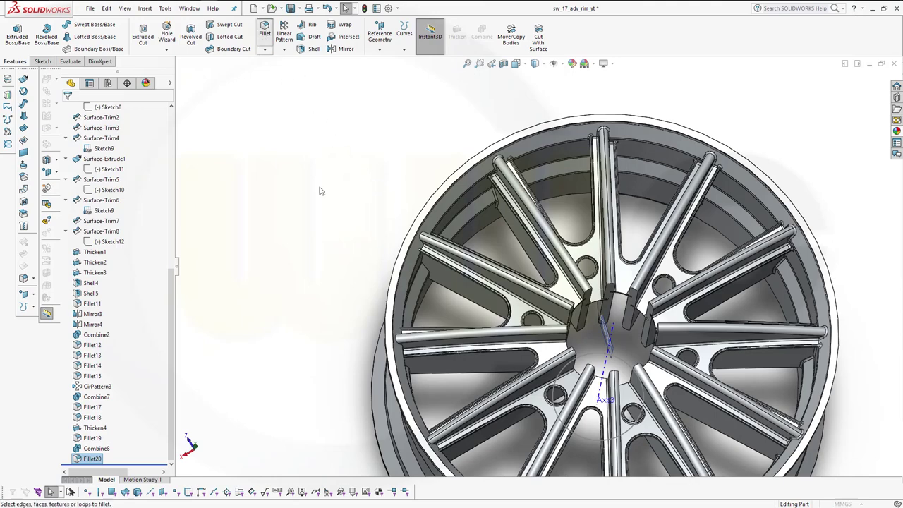
scroll(428, 252, down, 3)
scroll(459, 237, down, 3)
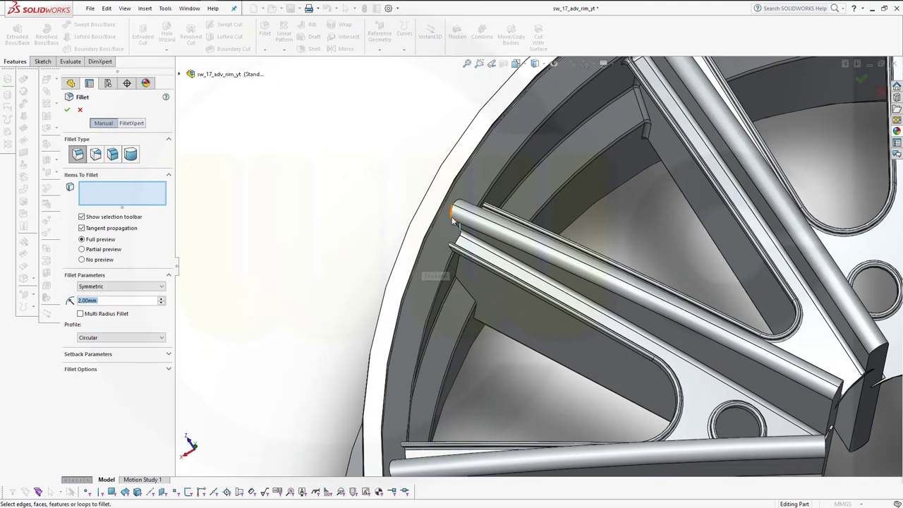
click(546, 343)
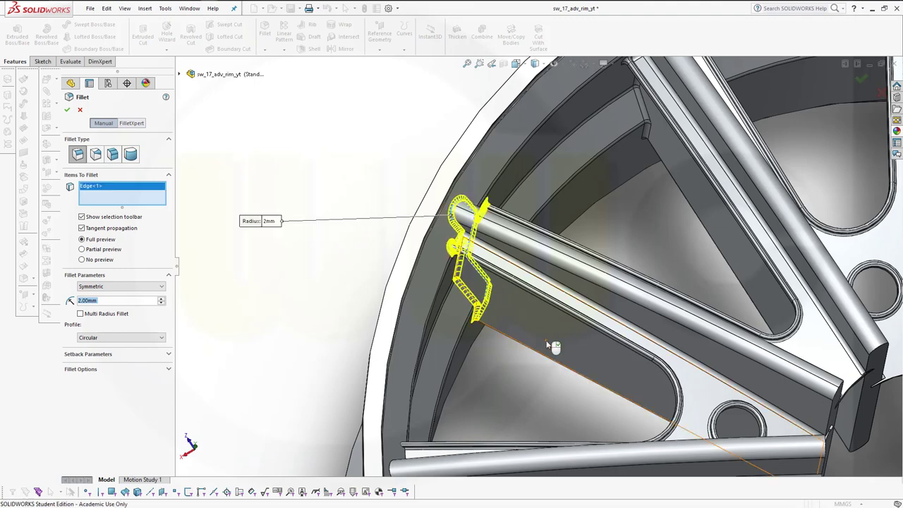
scroll(479, 384, up, 3)
scroll(480, 384, up, 3)
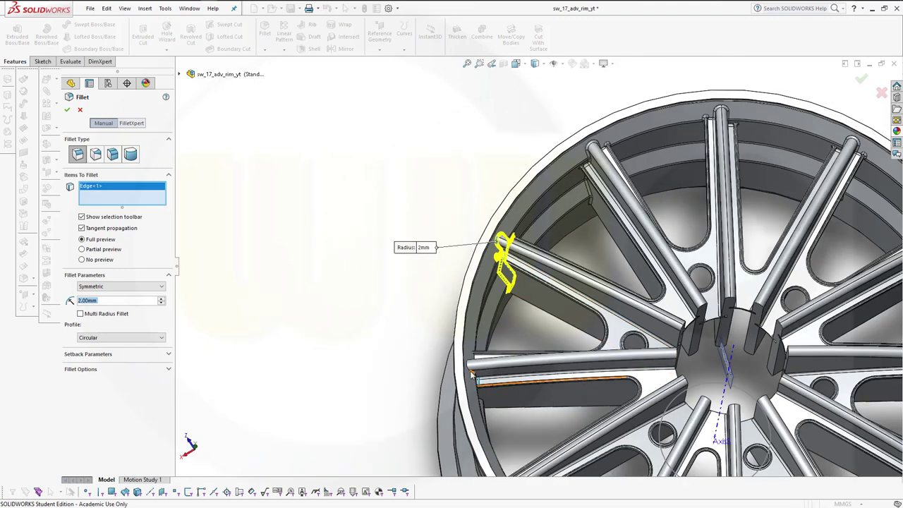
click(524, 392)
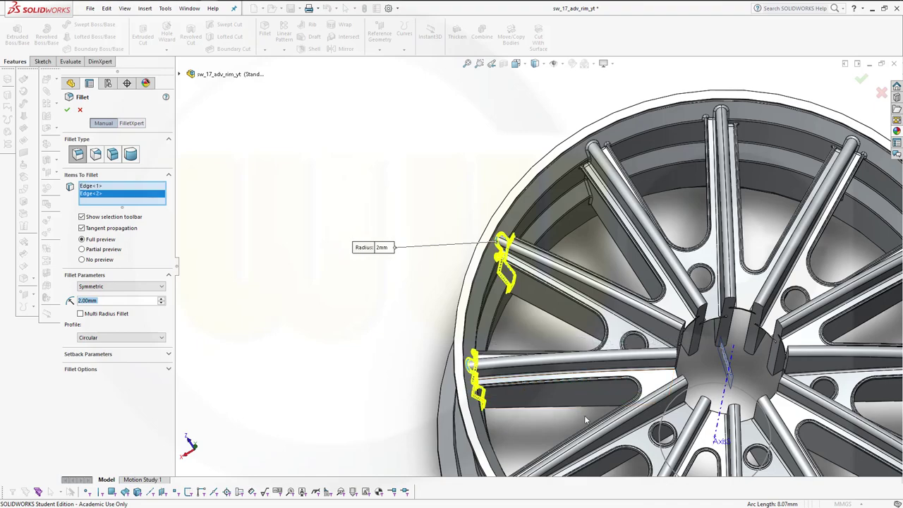
middle_drag(584, 415, 453, 359)
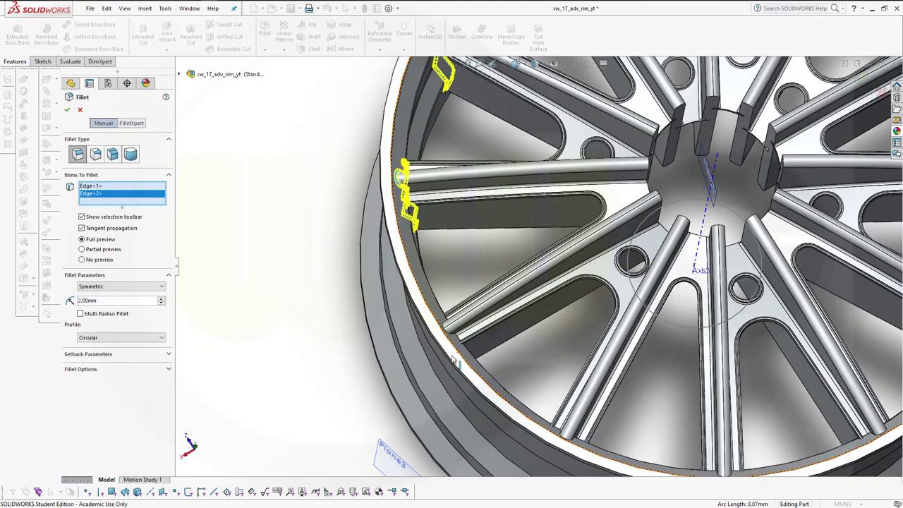
scroll(454, 360, down, 3)
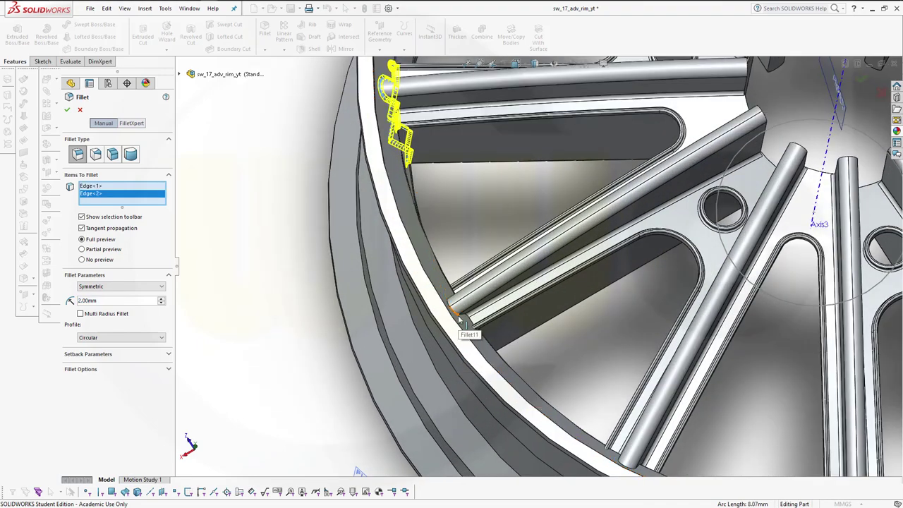
key(Escape)
Step: Reselect the spoke-to-rim edges around the wheel for the 2 mm fillet
click(564, 360)
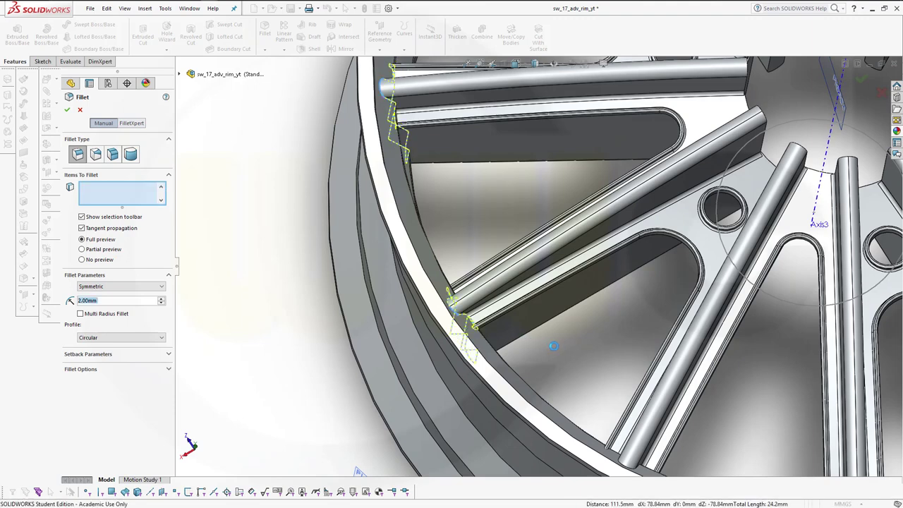
click(635, 475)
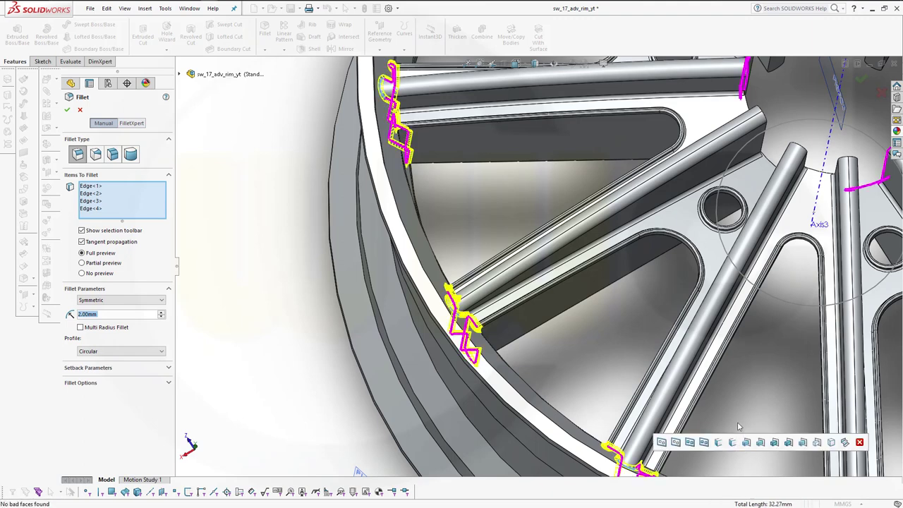
mouse_move(742, 371)
middle_down()
mouse_move(759, 392)
mouse_move(557, 336)
mouse_move(623, 460)
middle_up()
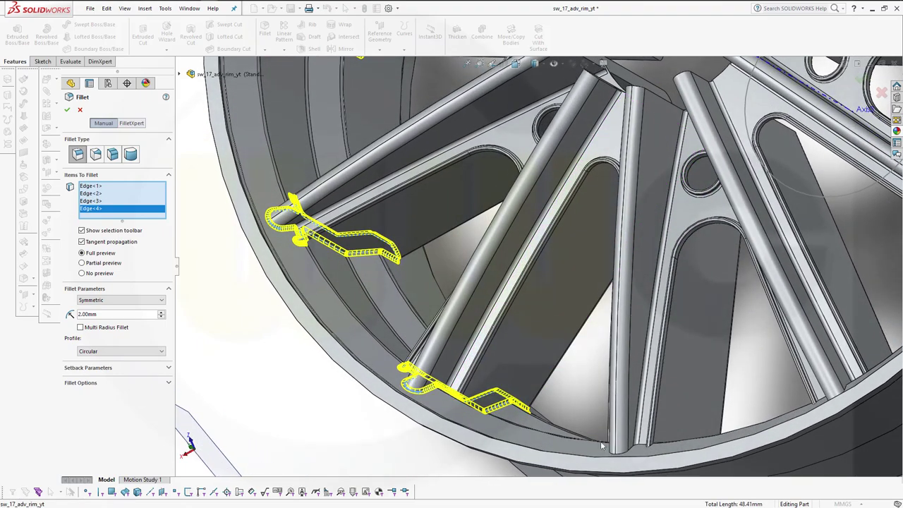
click(623, 459)
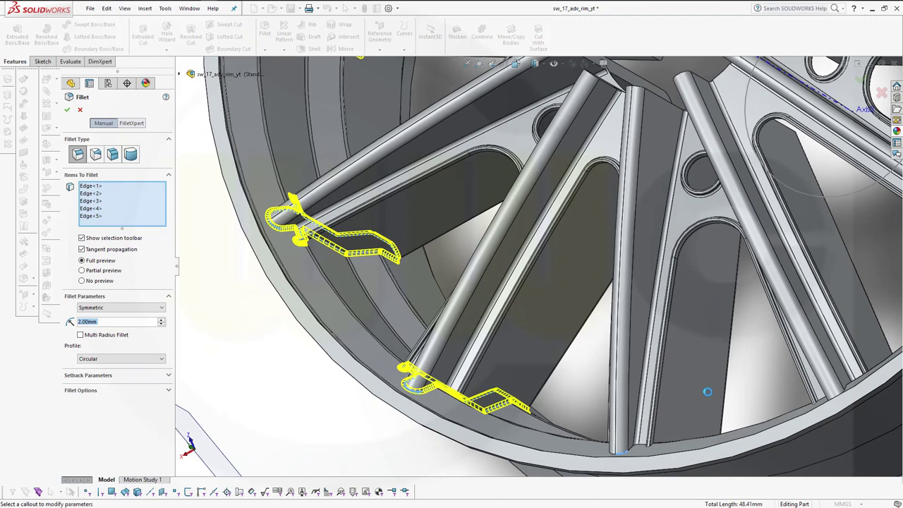
mouse_move(707, 391)
middle_down()
mouse_move(769, 375)
mouse_move(546, 387)
middle_up()
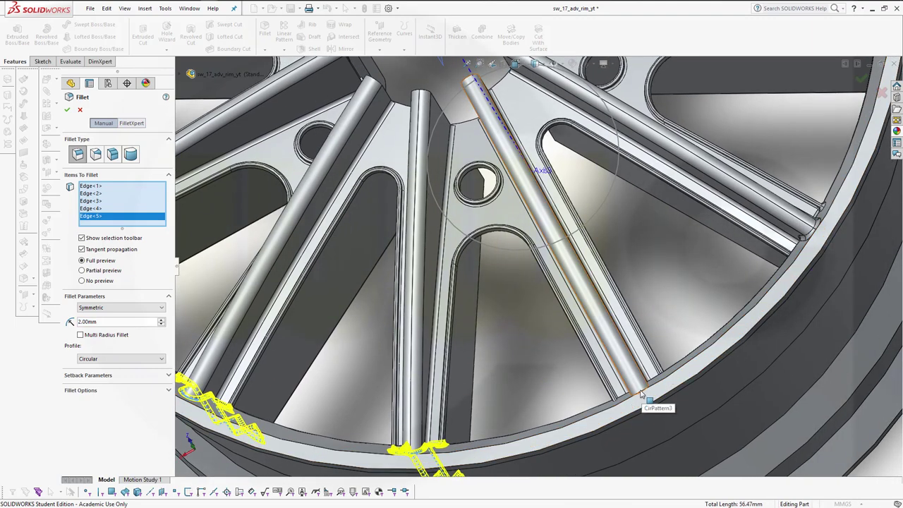
middle_drag(640, 408, 645, 403)
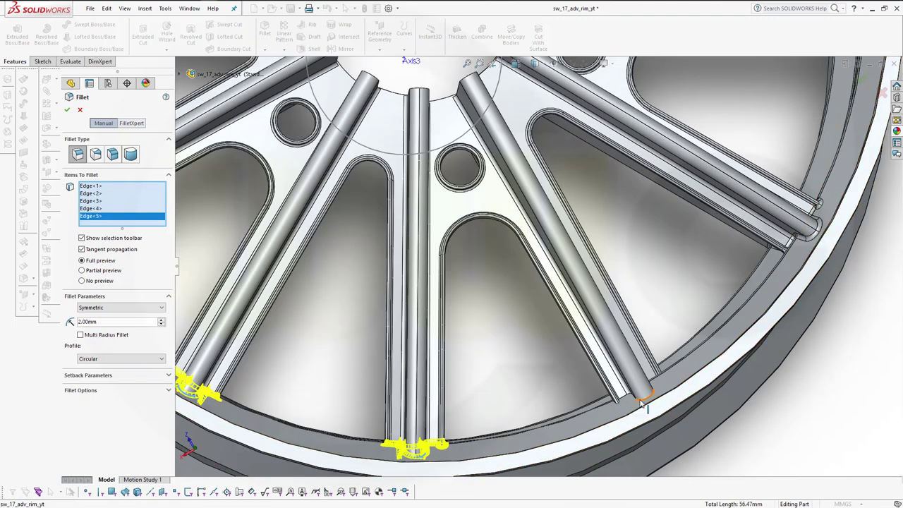
click(654, 394)
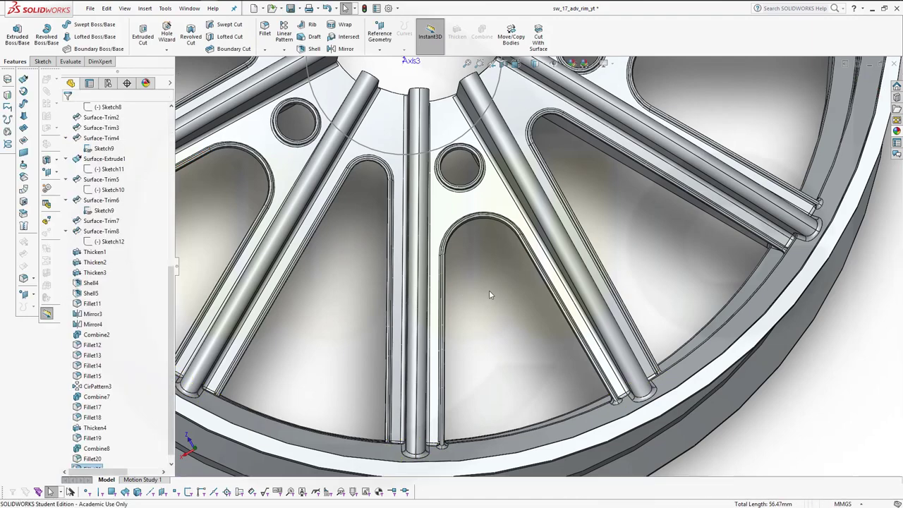
Step: Turn the wheel to face the front and zoom to fit the whole rim
middle_drag(489, 289, 542, 289)
scroll(542, 294, up, 3)
middle_drag(608, 286, 455, 134)
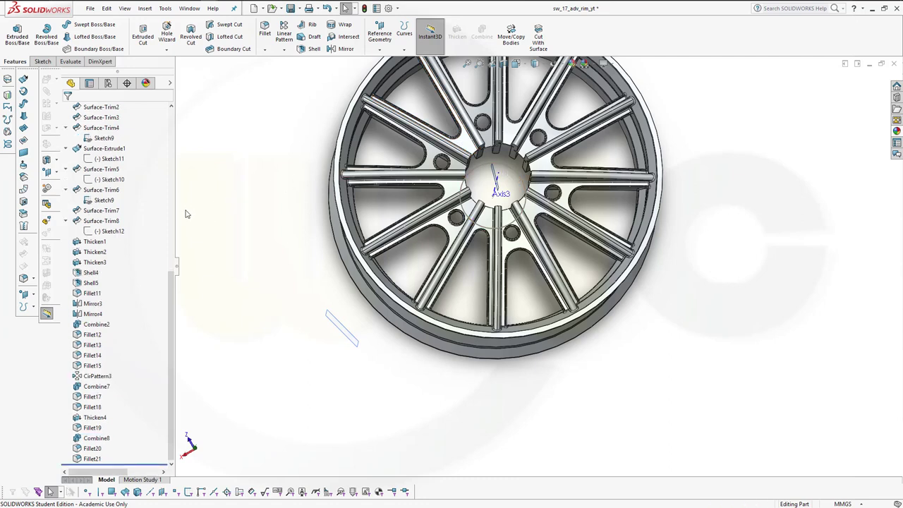
key(f)
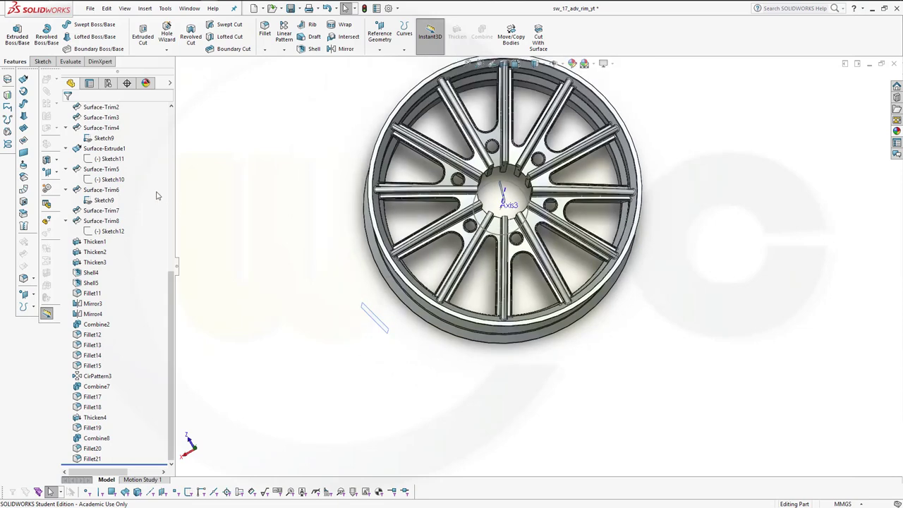
drag(170, 279, 170, 113)
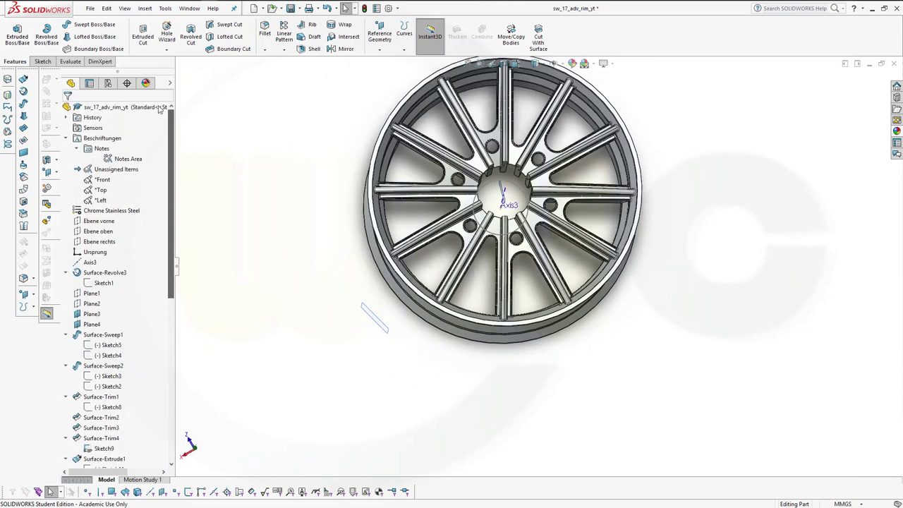
Step: Sketch on Ebene oben, viewed normal, a circle centred on the wheel axis
click(99, 231)
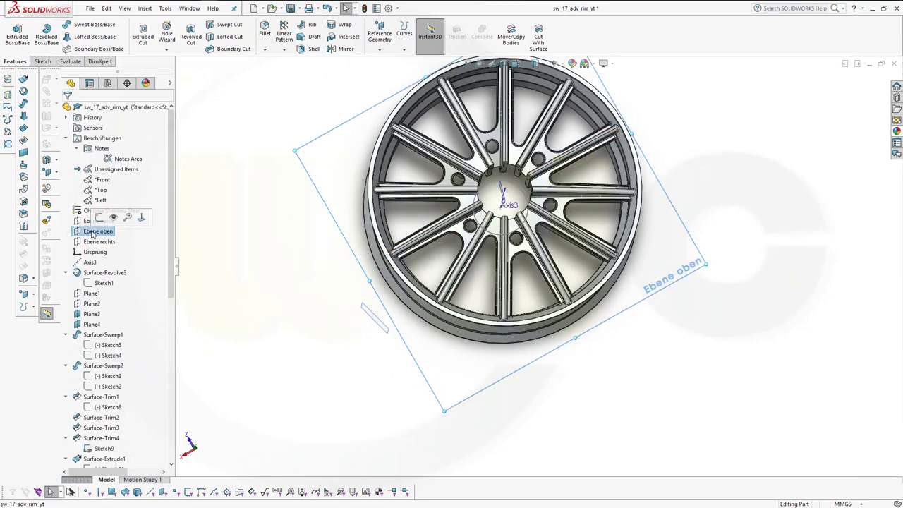
click(100, 223)
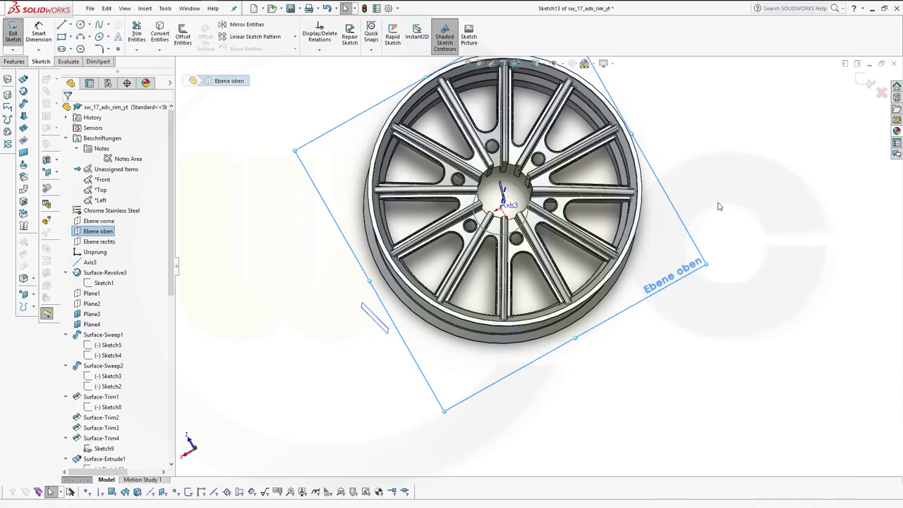
key(space)
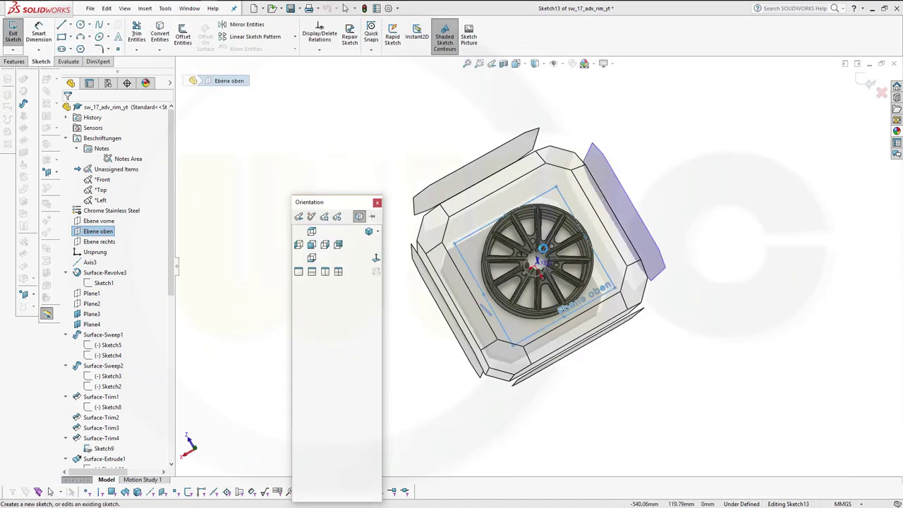
click(580, 302)
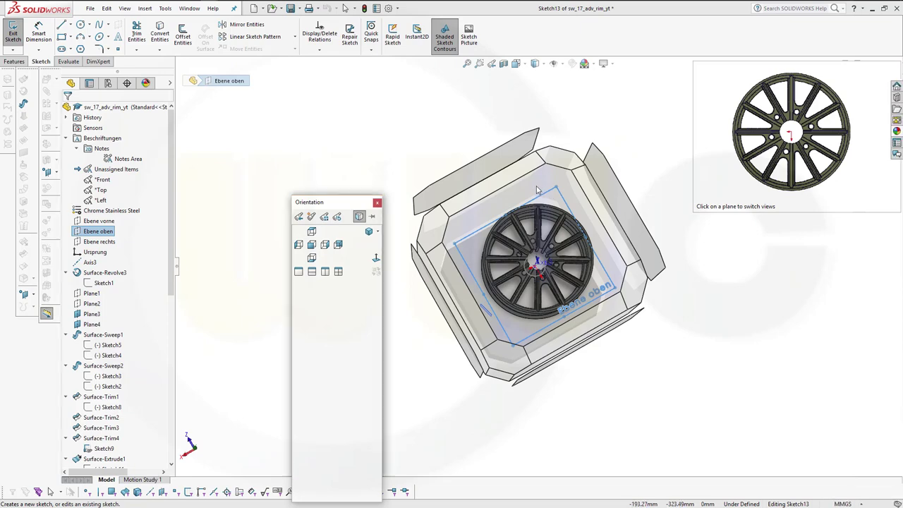
click(80, 24)
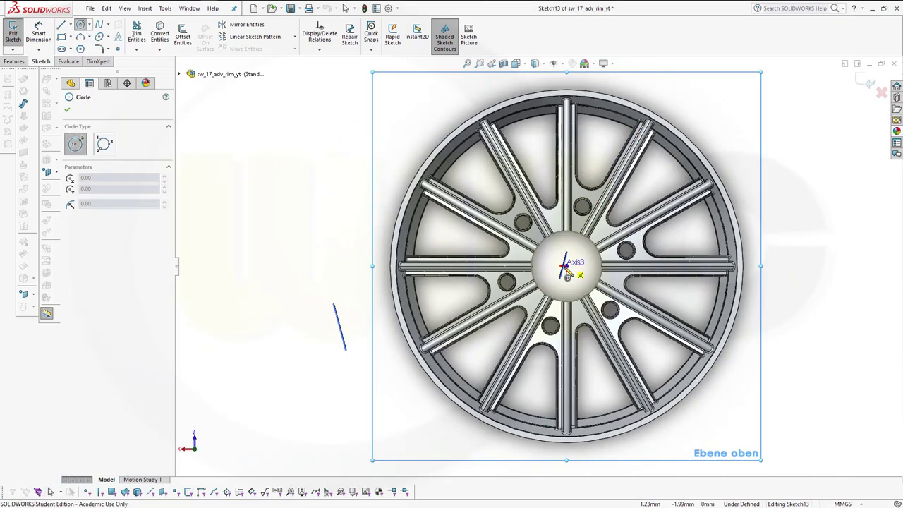
click(569, 273)
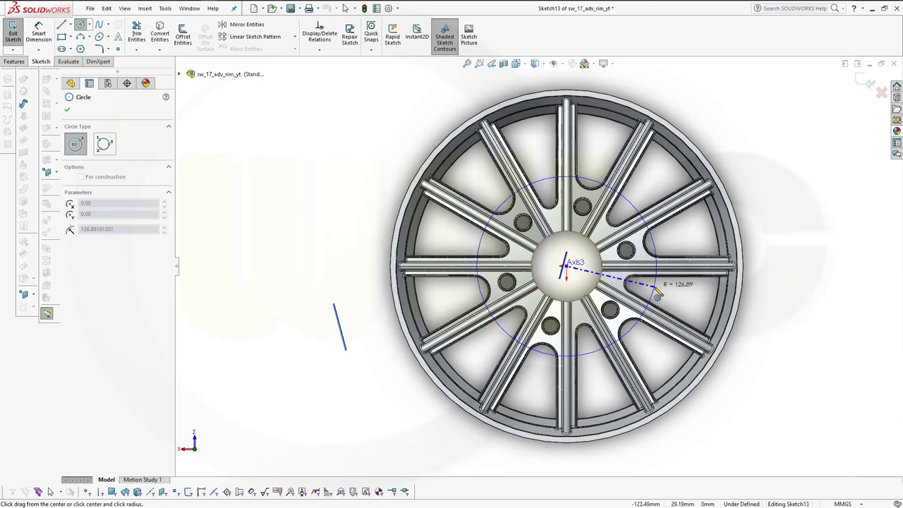
click(655, 284)
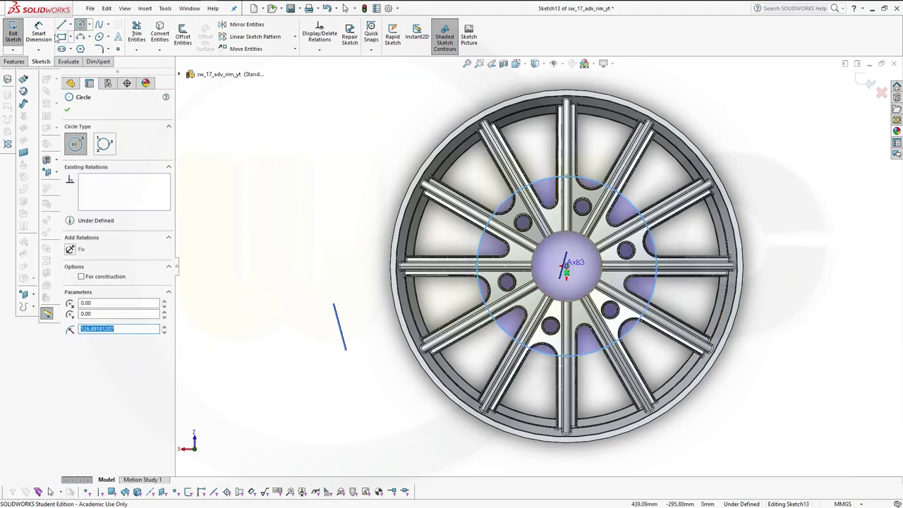
Step: Dimension the circle's diameter, settling on 130 mm
click(47, 39)
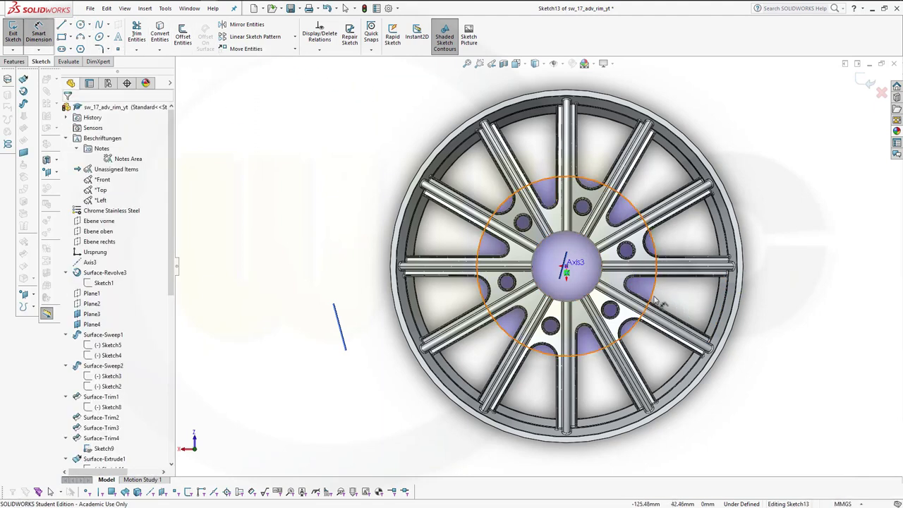
click(658, 300)
click(769, 266)
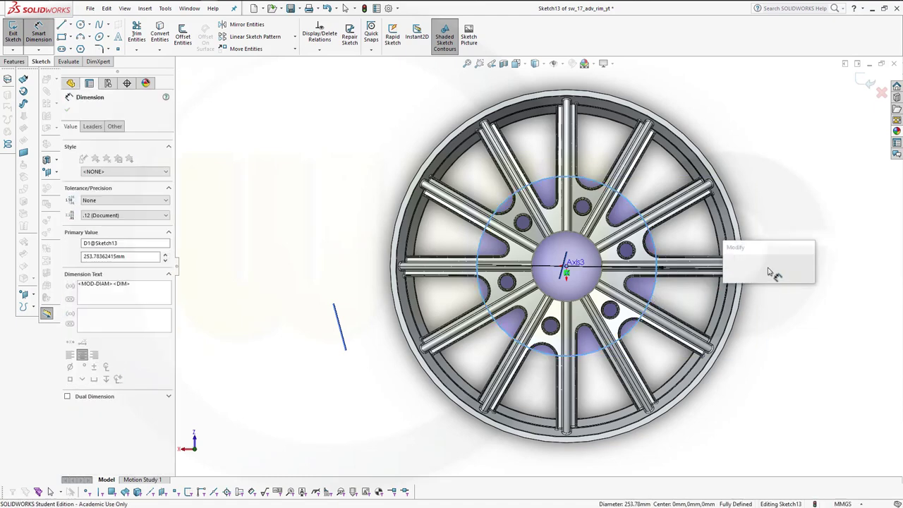
text(160)
key(Return)
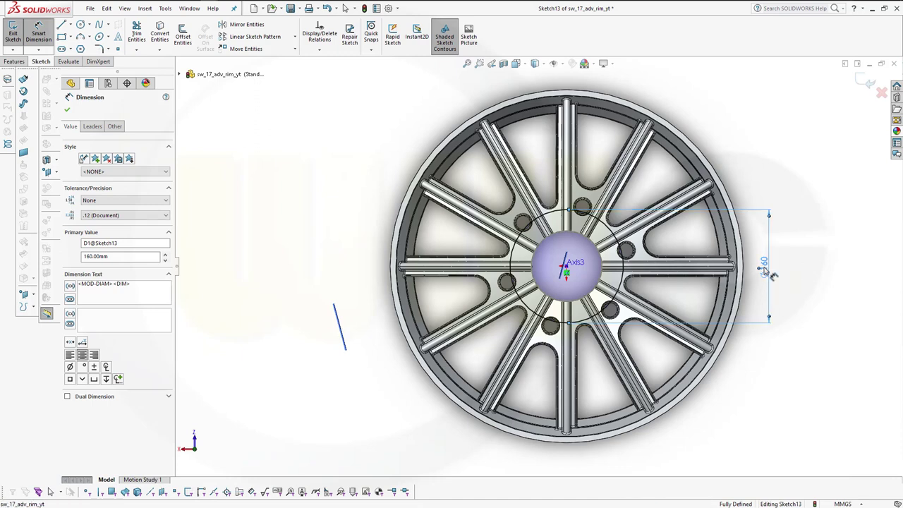
double_click(764, 271)
text(140)
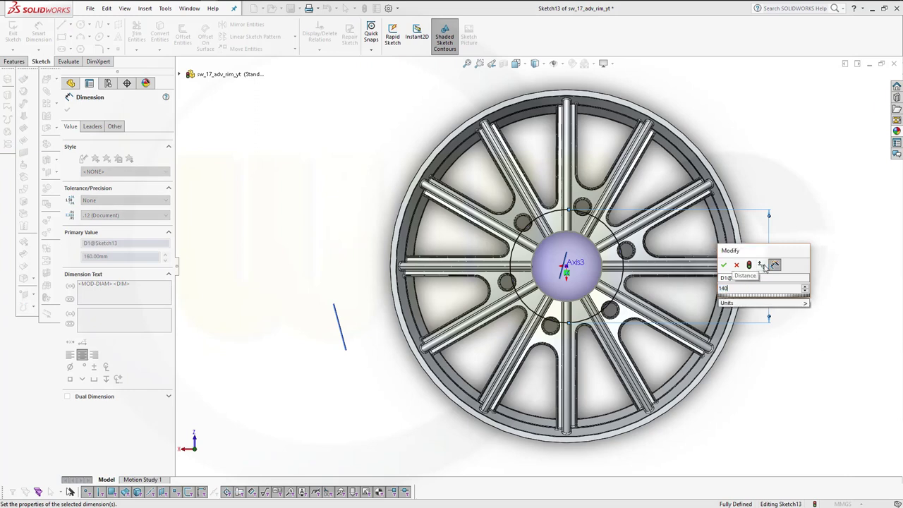
key(Return)
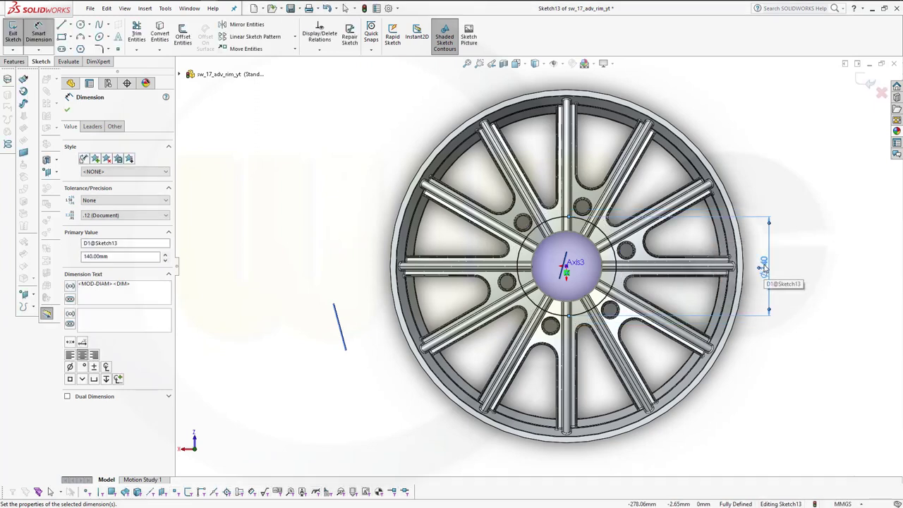
double_click(763, 268)
text(130)
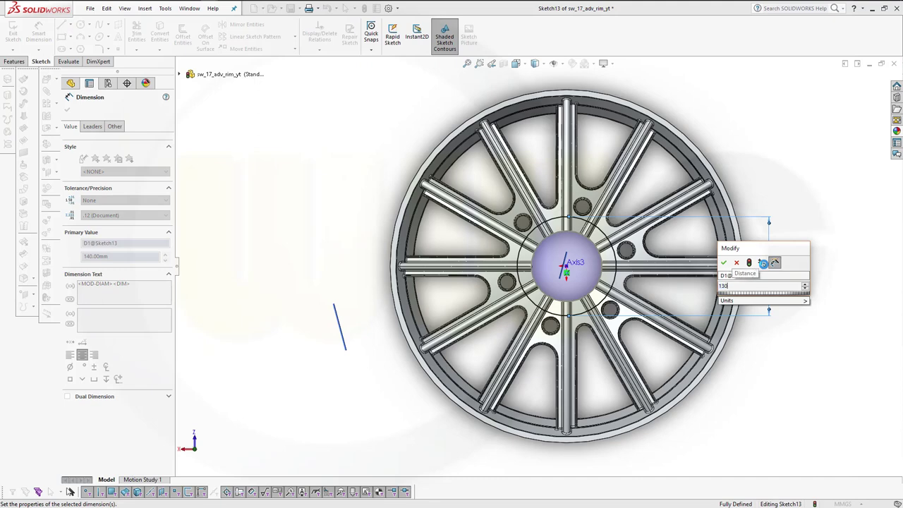
key(Return)
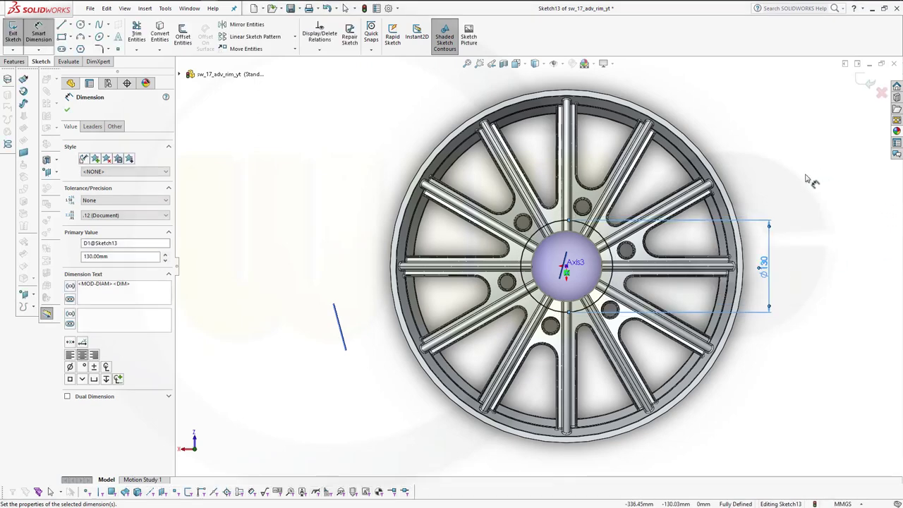
click(810, 180)
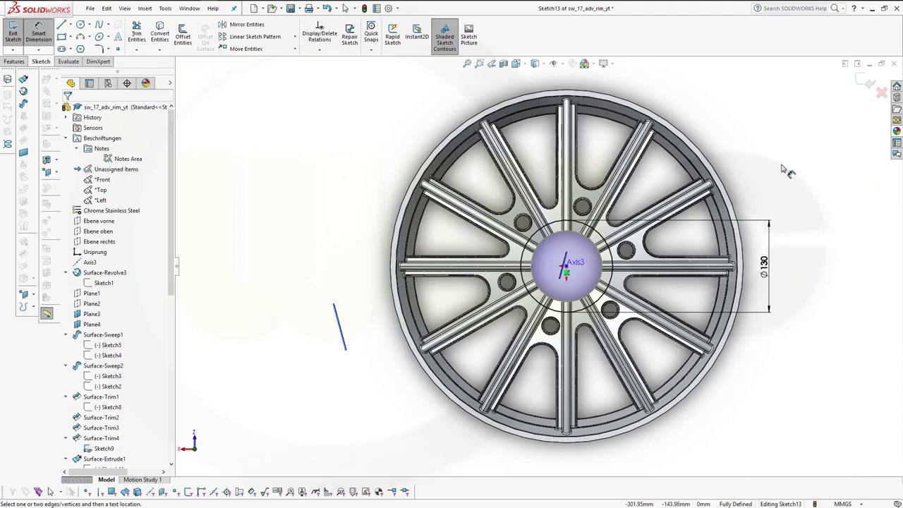
Step: Exit the sketch and extrude the ⌀130 mm circle 270 mm blind, unmerged
click(868, 85)
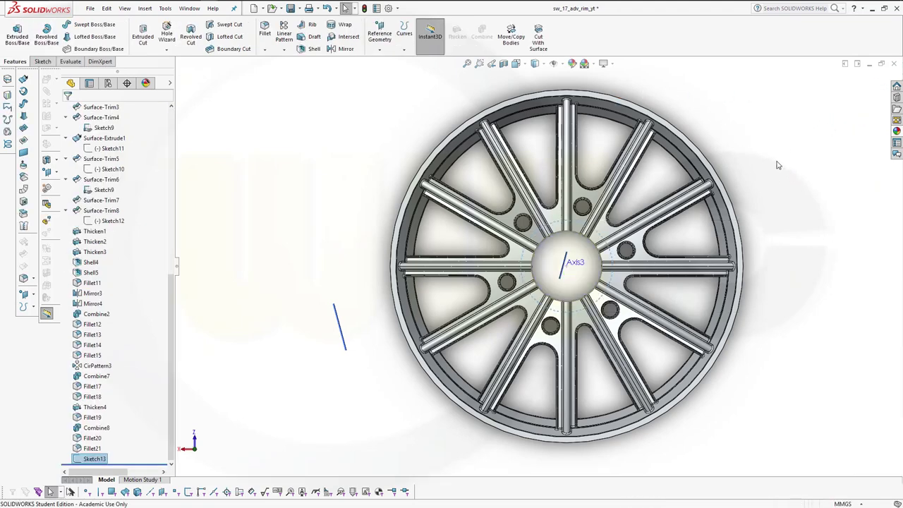
middle_drag(737, 203, 436, 132)
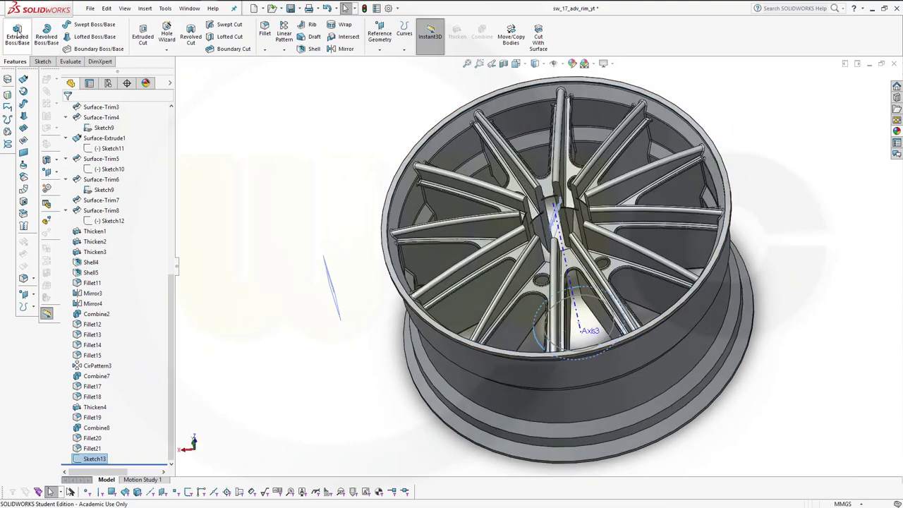
click(20, 34)
middle_drag(369, 161, 462, 95)
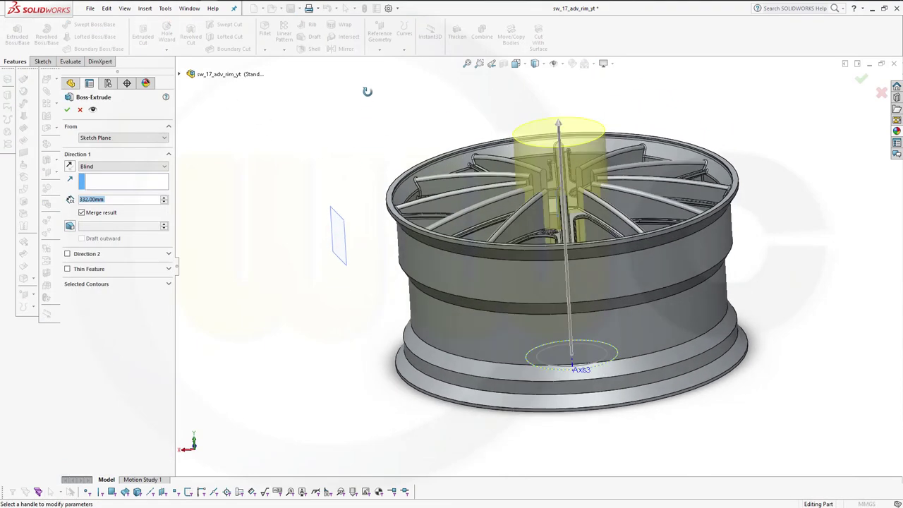
drag(558, 120, 571, 156)
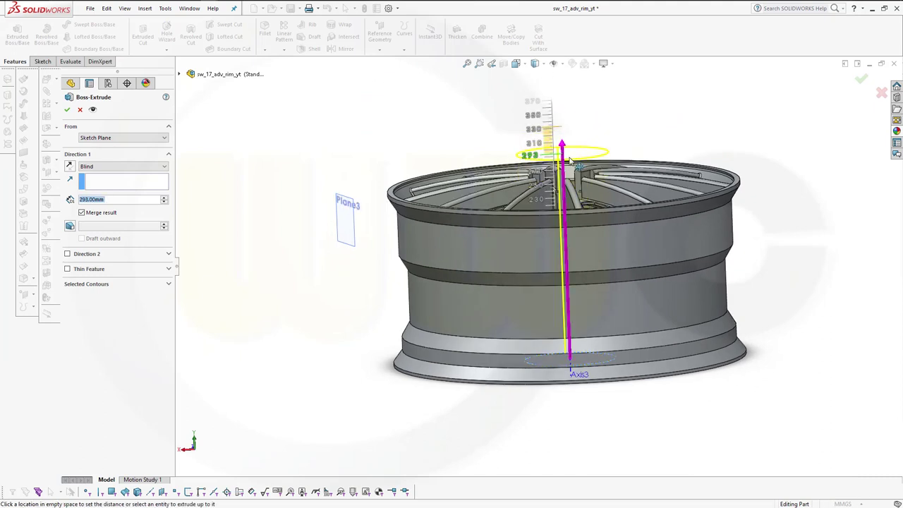
drag(571, 156, 572, 169)
mouse_move(601, 135)
middle_down()
mouse_move(602, 105)
mouse_move(583, 111)
middle_up()
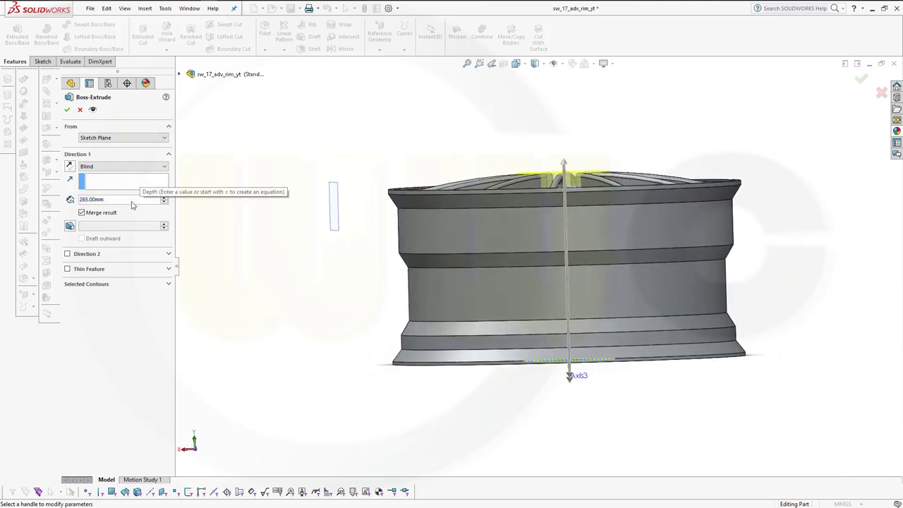
click(80, 202)
text(270)
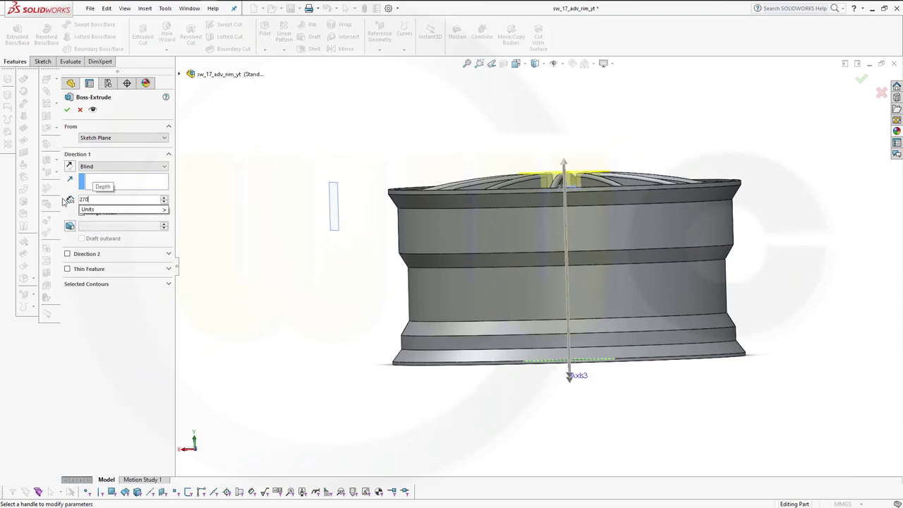
key(Return)
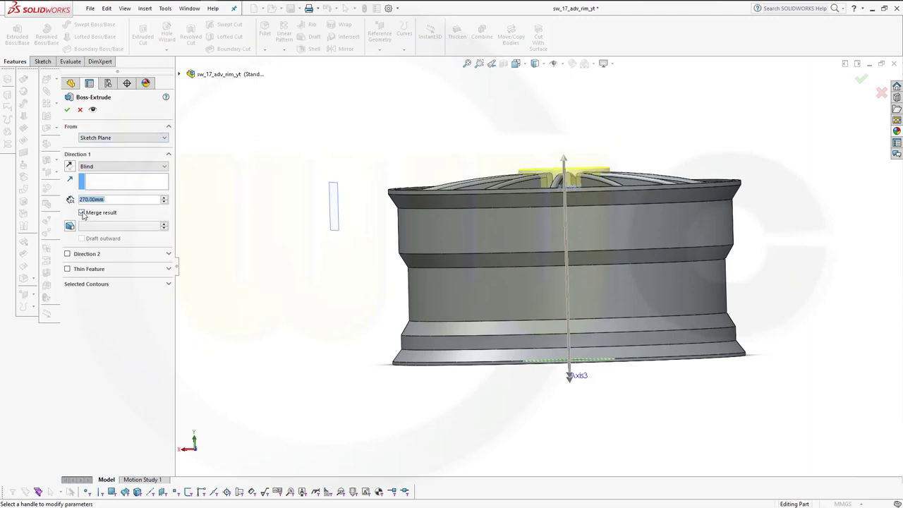
click(67, 111)
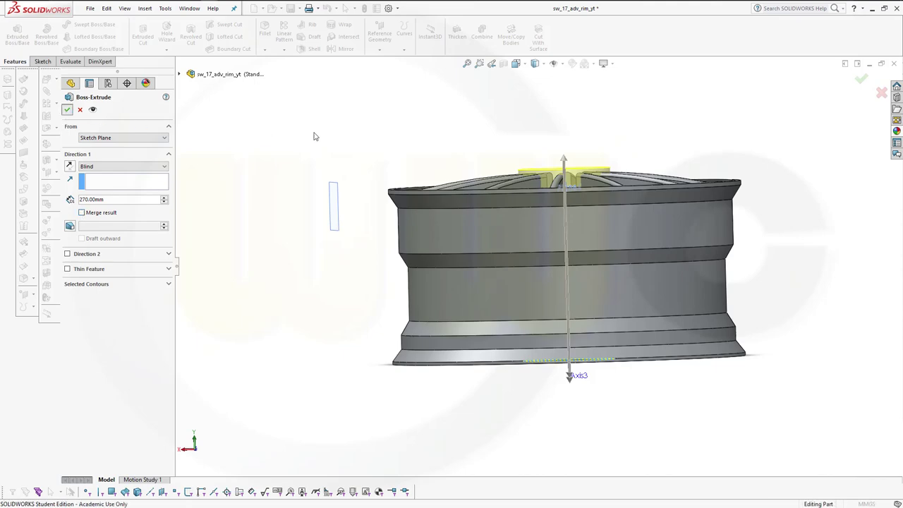
middle_drag(656, 155, 650, 152)
Step: Start an asymmetric Distance-Distance chamfer on the hub's top circular edge
scroll(650, 152, up, 2)
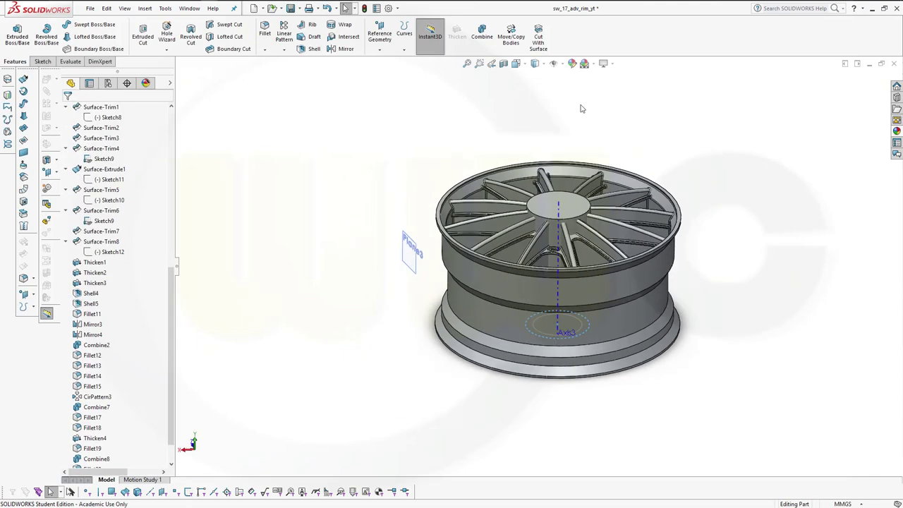
scroll(574, 142, down, 5)
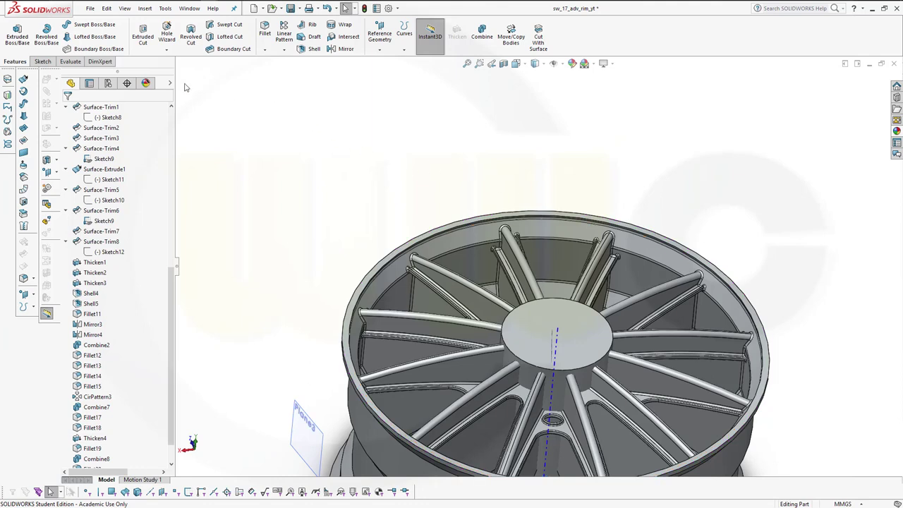
click(265, 50)
click(283, 71)
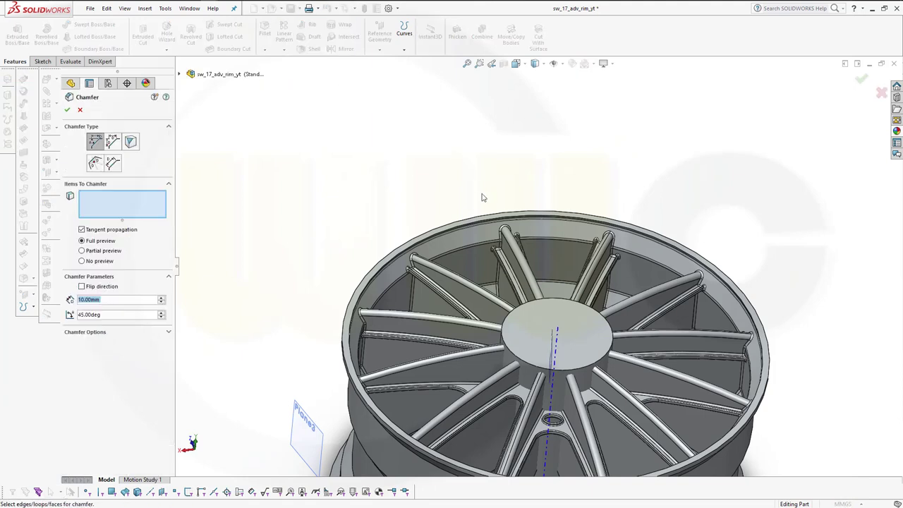
click(527, 360)
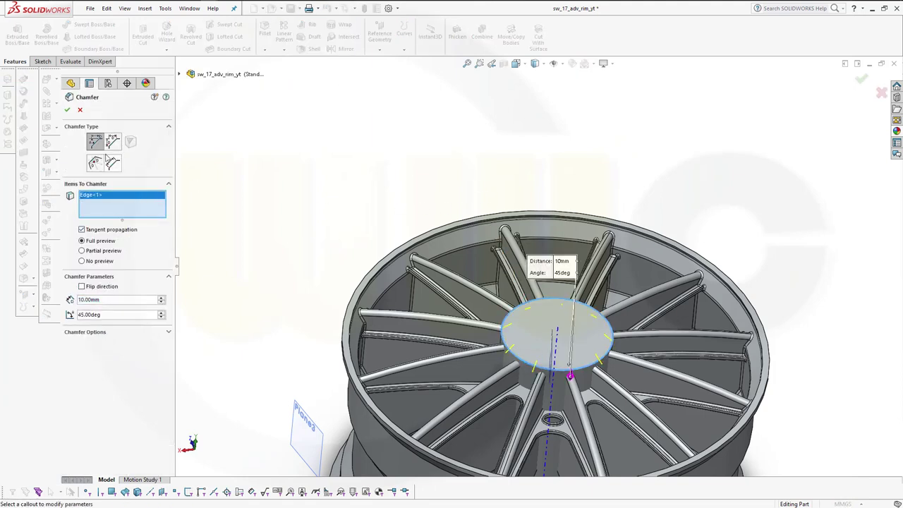
click(112, 143)
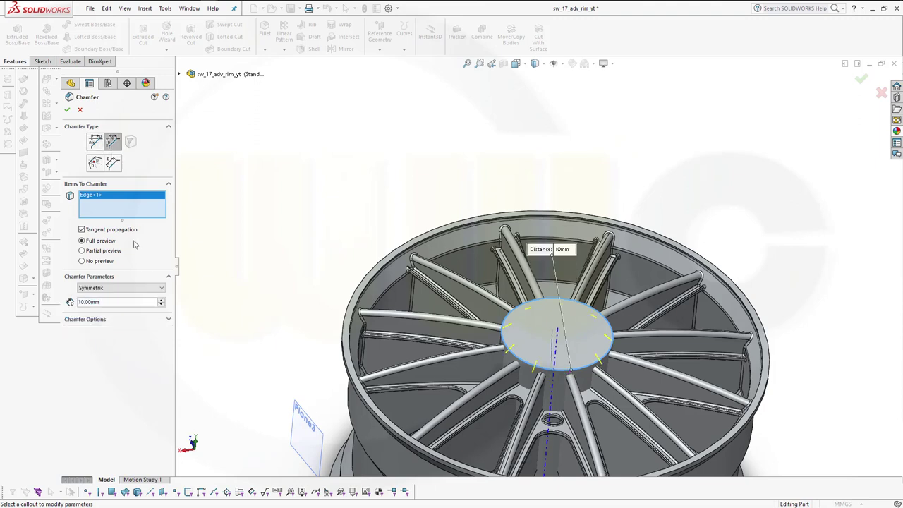
click(158, 289)
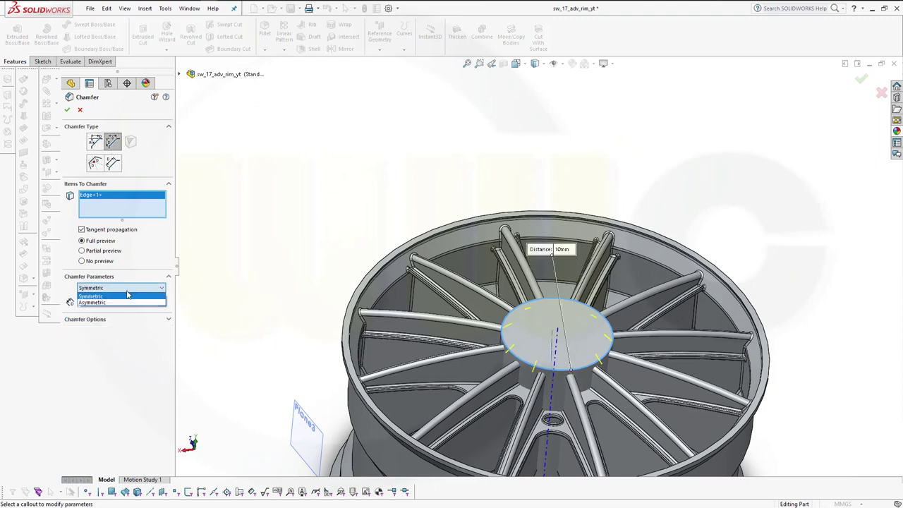
click(108, 303)
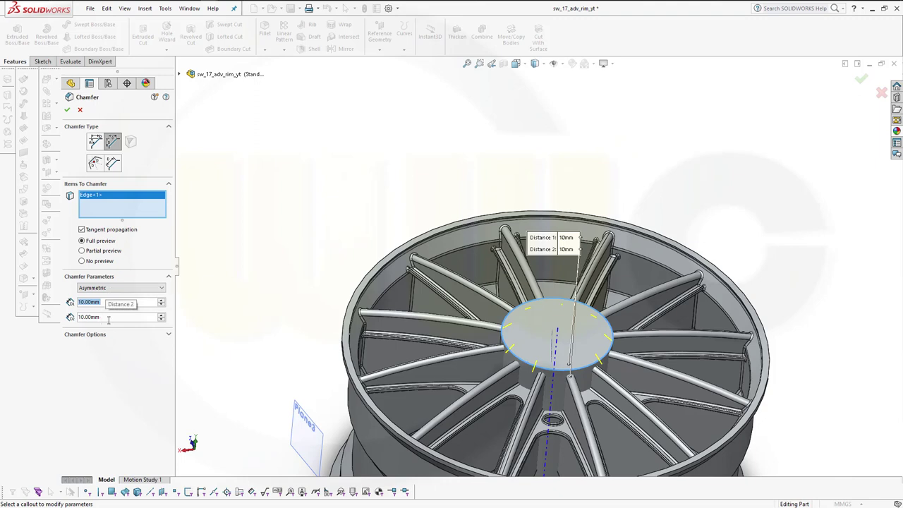
click(108, 318)
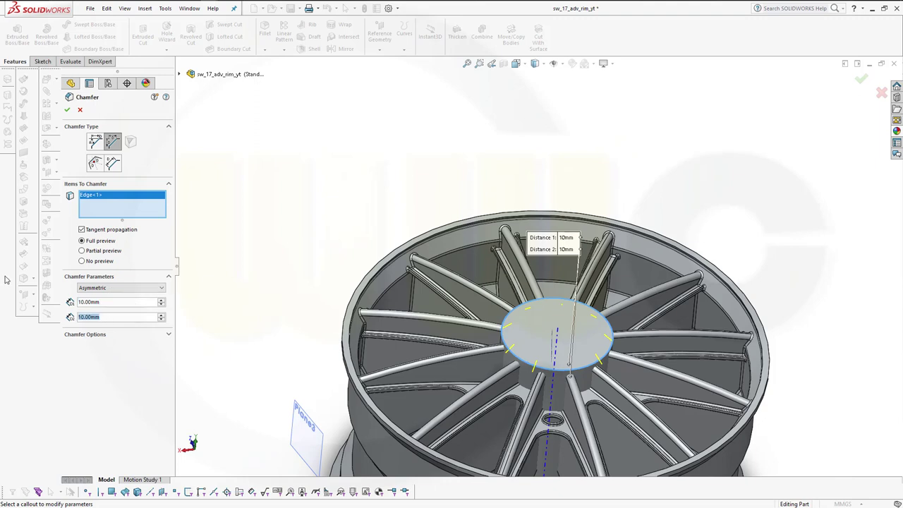
click(105, 287)
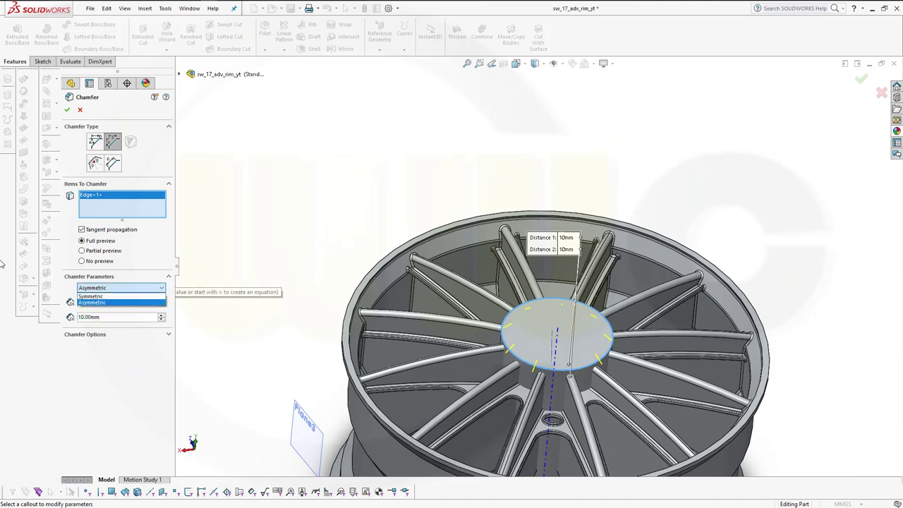
click(104, 302)
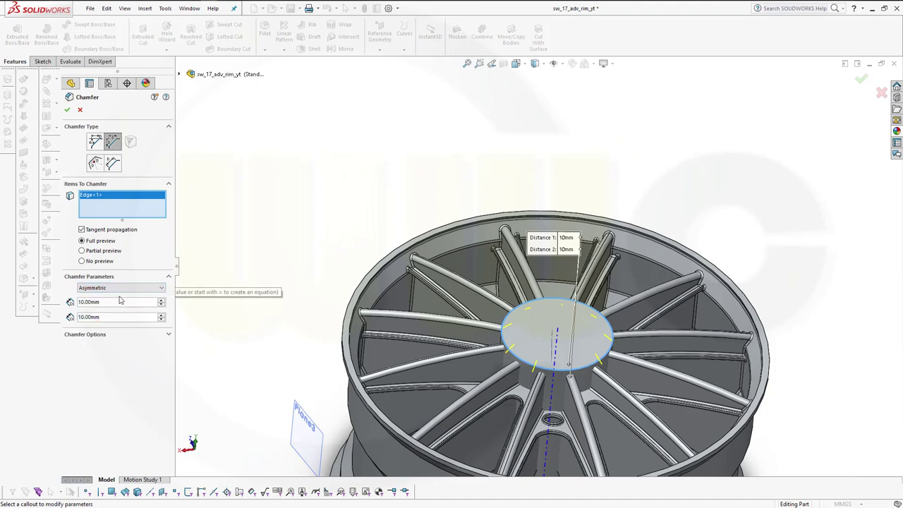
Step: Set the chamfer distances to 10 mm and 30 mm and apply it
double_click(115, 301)
text(50)
key(Return)
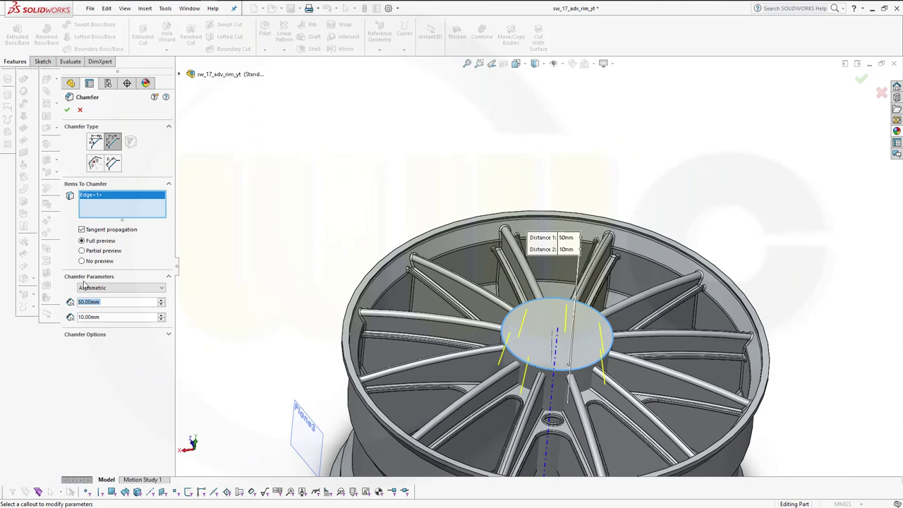
text(10)
key(Return)
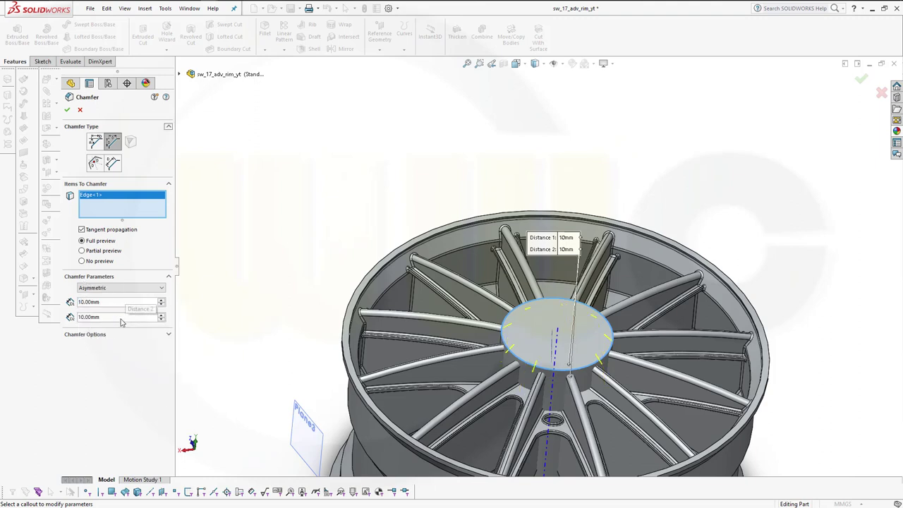
double_click(120, 317)
text(50)
key(Return)
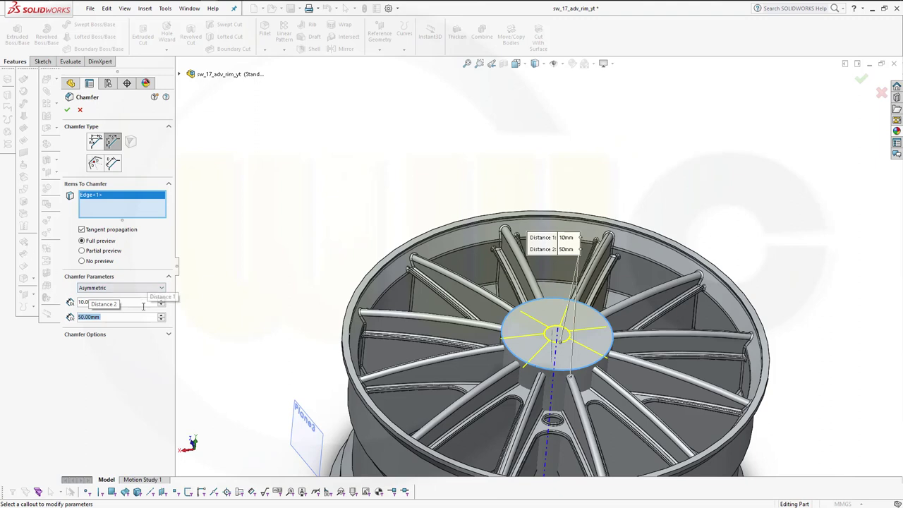
text(40)
key(Return)
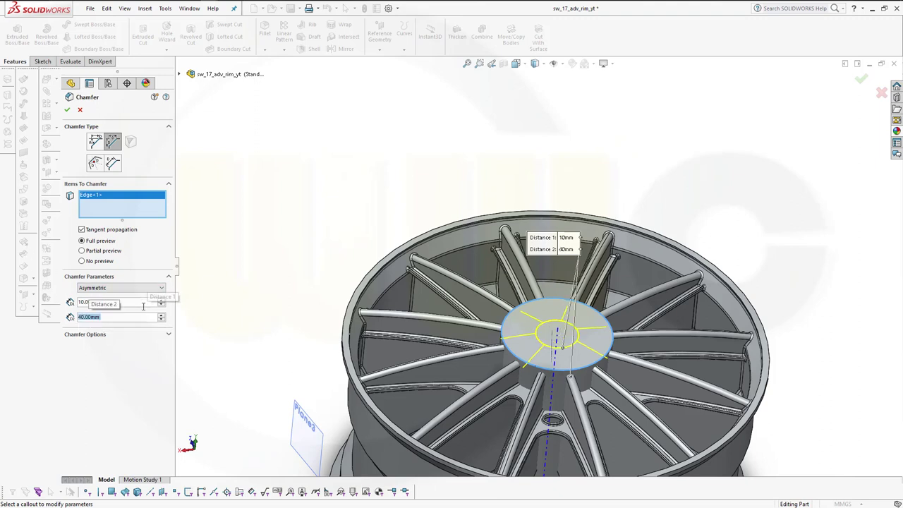
text(30)
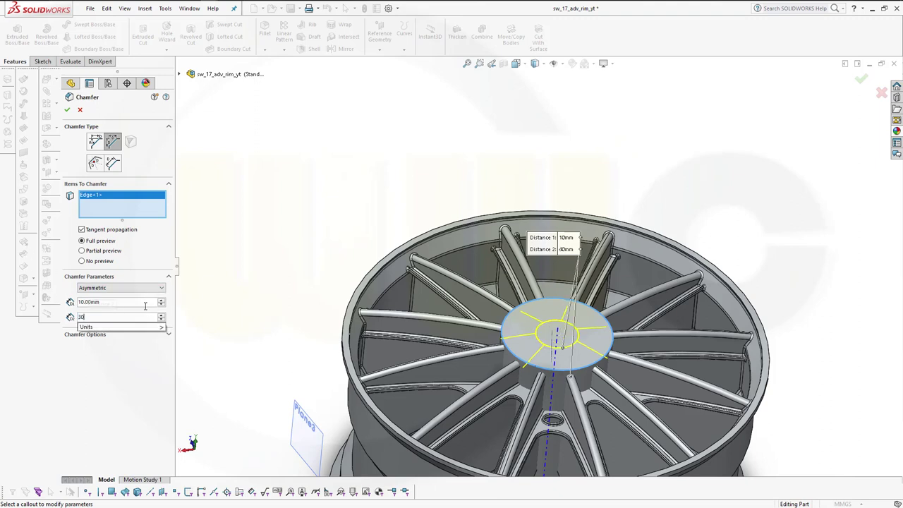
key(Return)
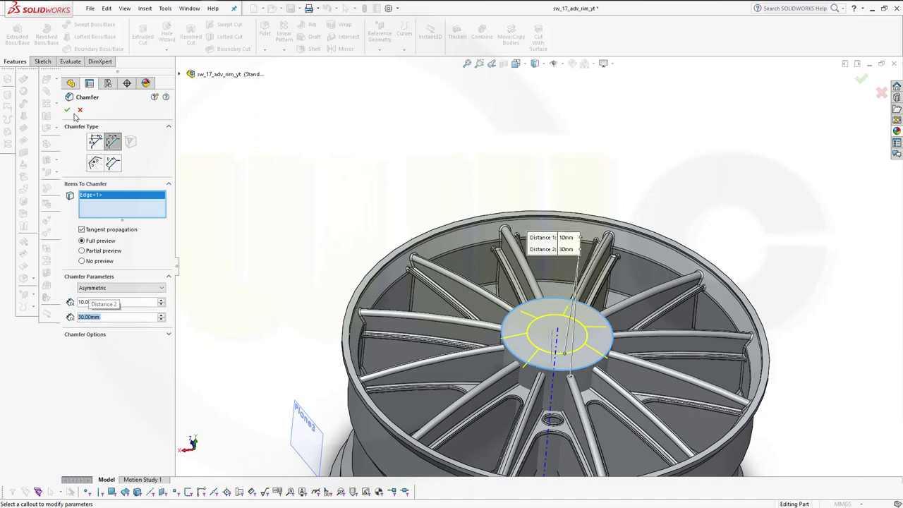
click(68, 110)
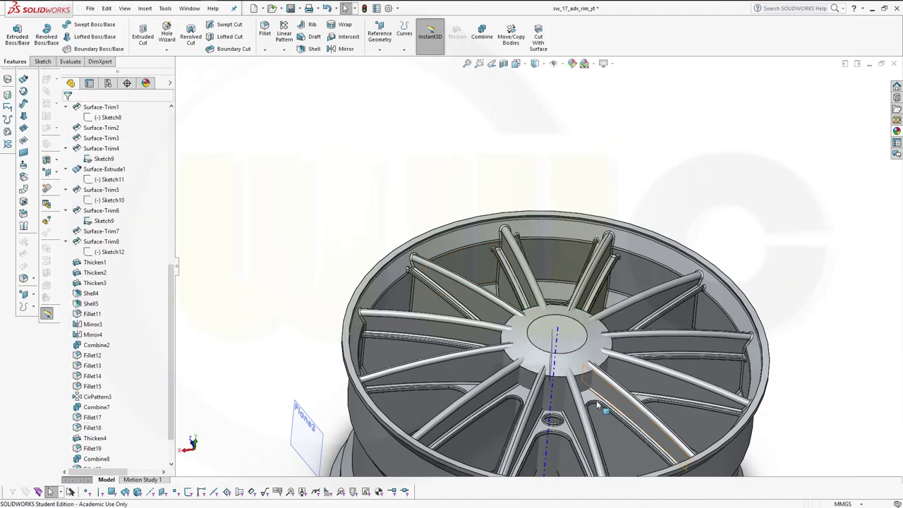
scroll(597, 404, down, 1)
scroll(597, 403, down, 1)
scroll(597, 404, down, 1)
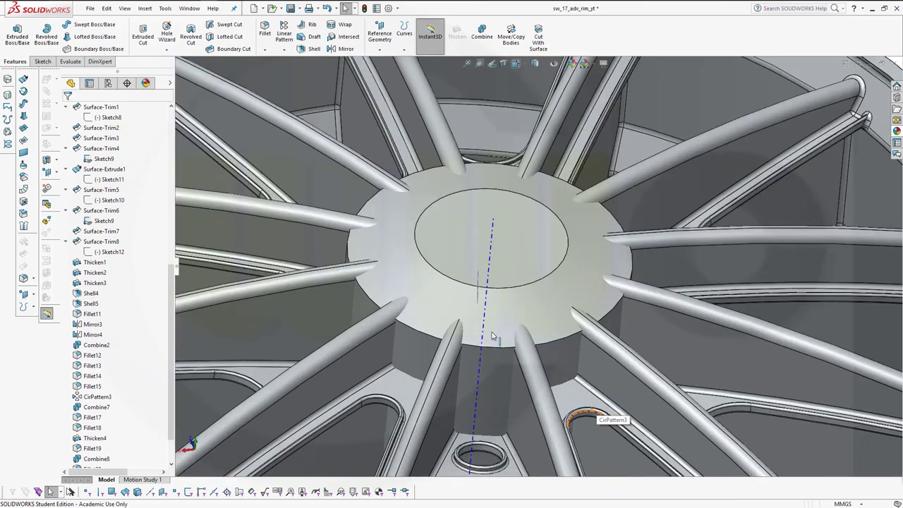
middle_drag(492, 336, 469, 357)
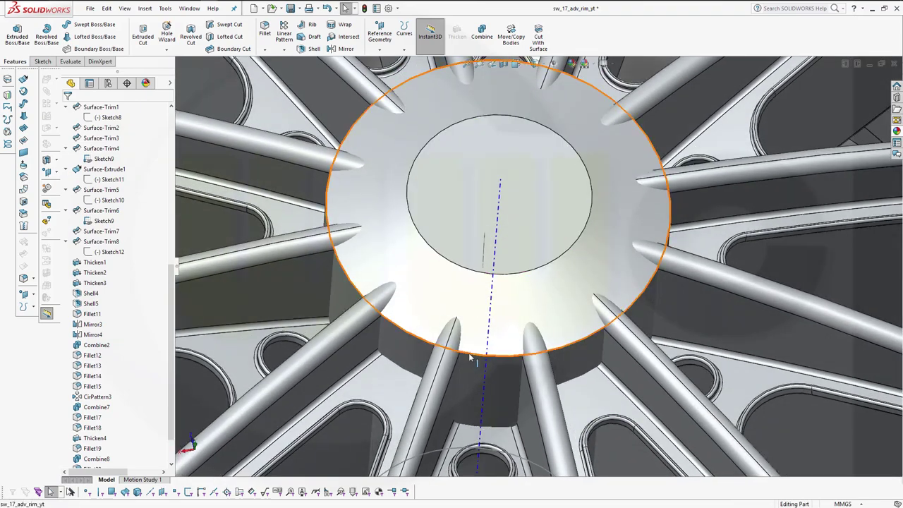
scroll(469, 358, up, 5)
scroll(490, 292, down, 2)
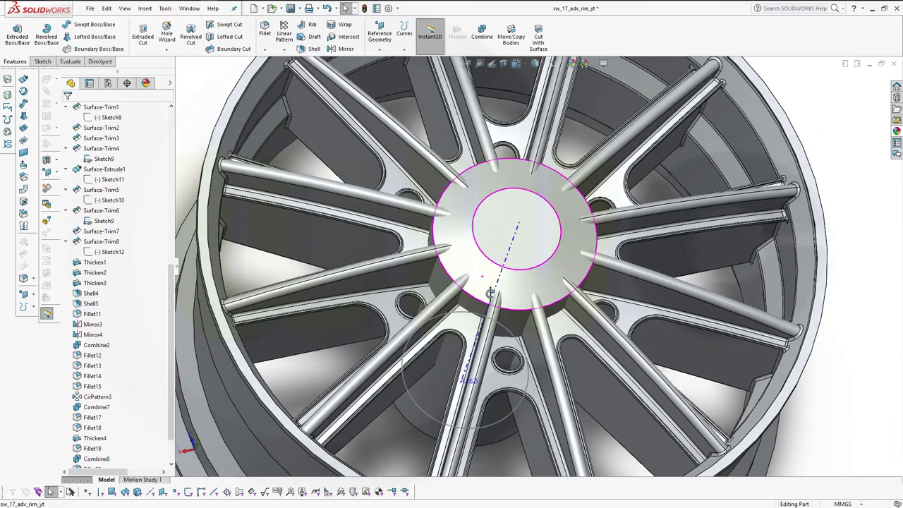
middle_drag(490, 291, 486, 282)
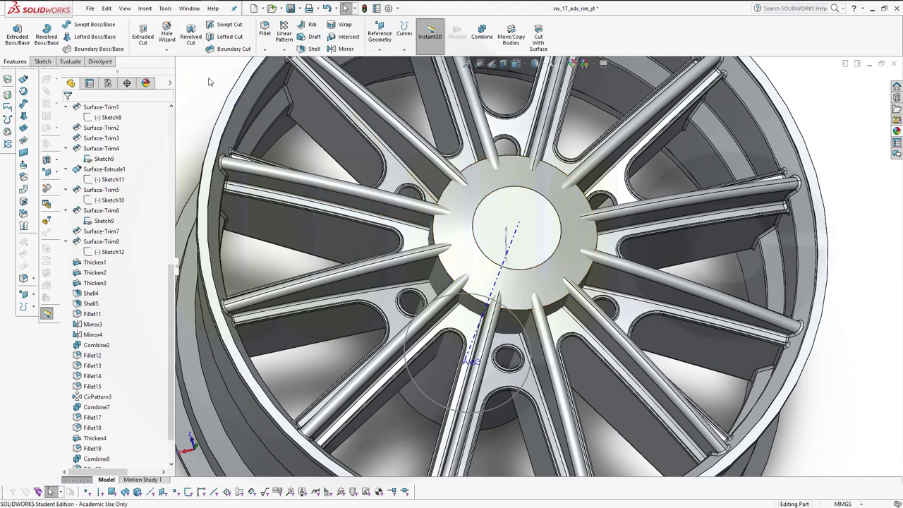
click(265, 30)
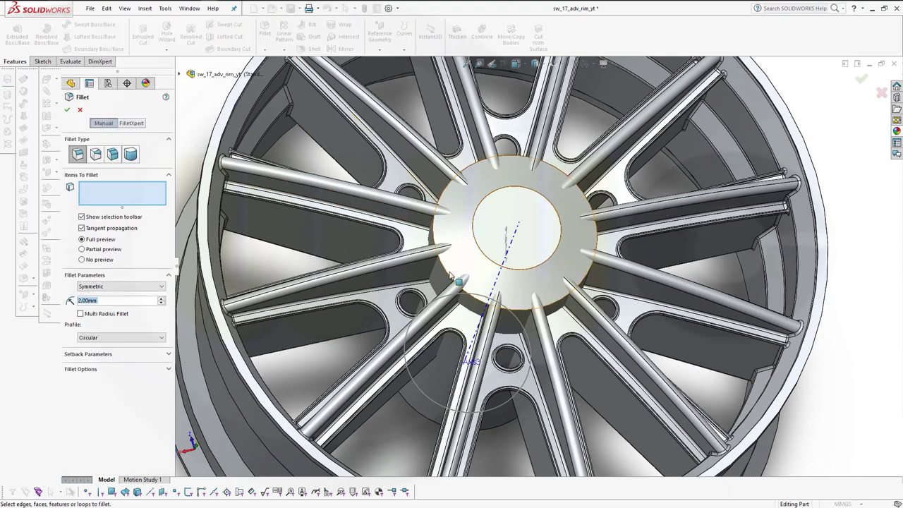
click(450, 275)
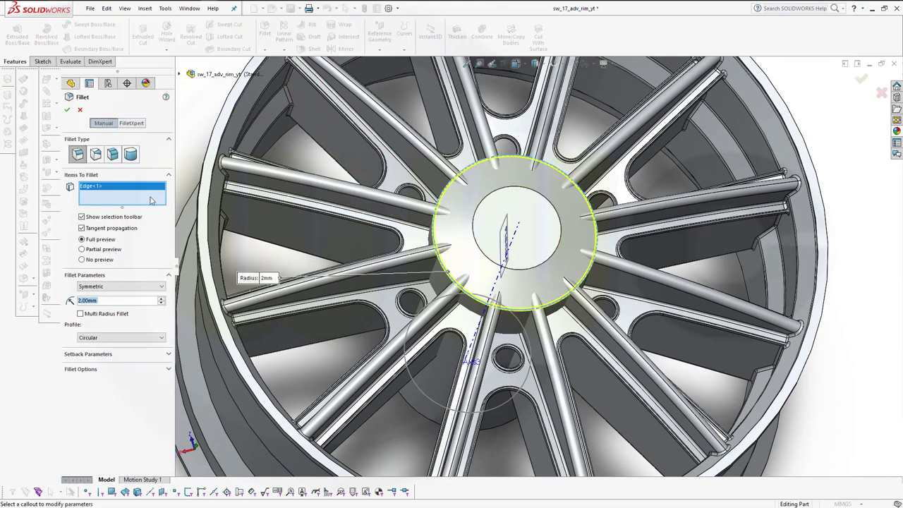
text(5)
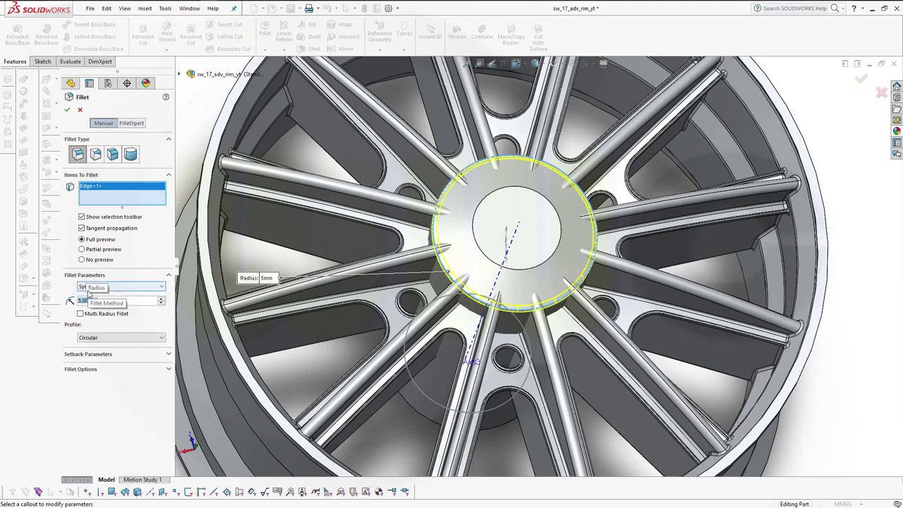
click(67, 109)
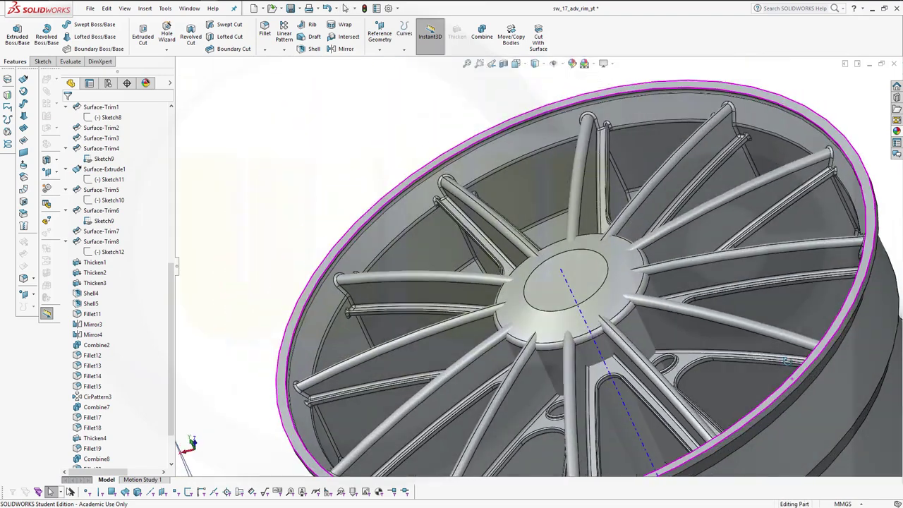
middle_drag(764, 349, 569, 346)
scroll(569, 346, up, 3)
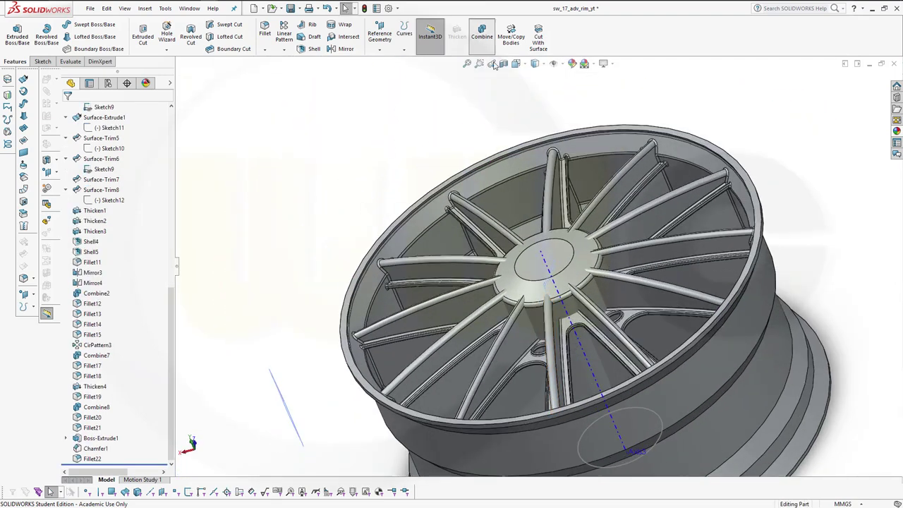
click(481, 32)
click(536, 277)
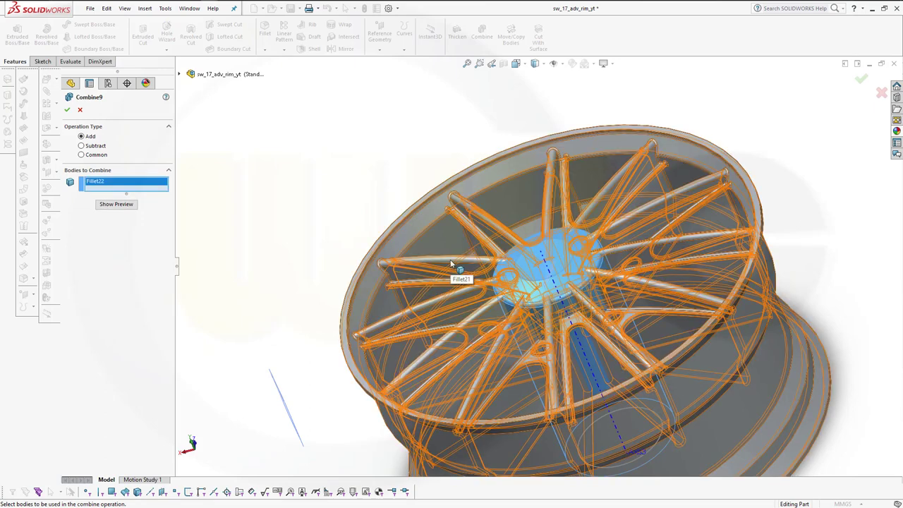
click(457, 271)
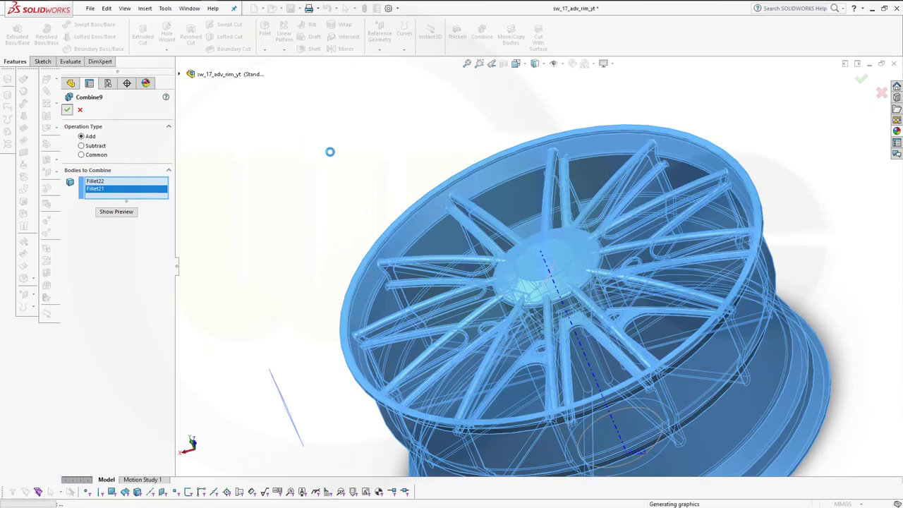
middle_drag(381, 187, 615, 216)
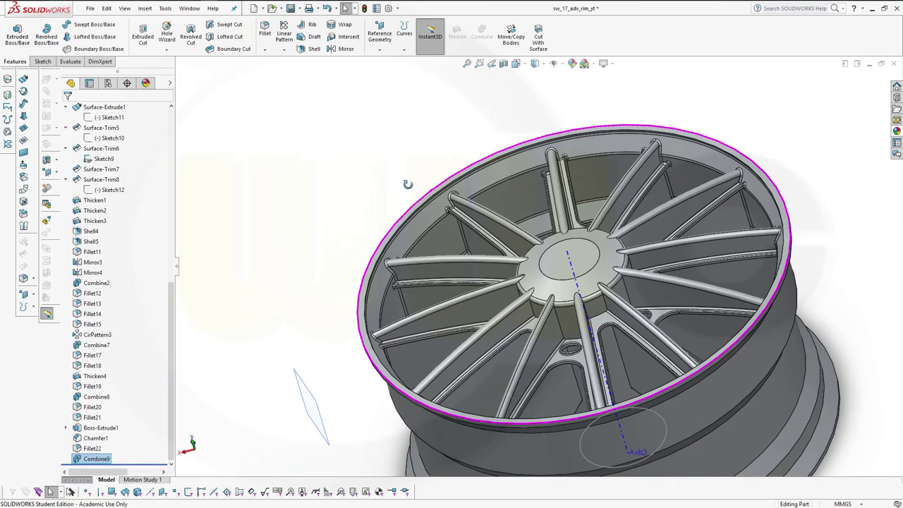
middle_drag(633, 255, 546, 266)
Step: Apply a 5 mm fillet to the front spoke-to-hub junction edge, creating Fillet23
scroll(547, 266, down, 4)
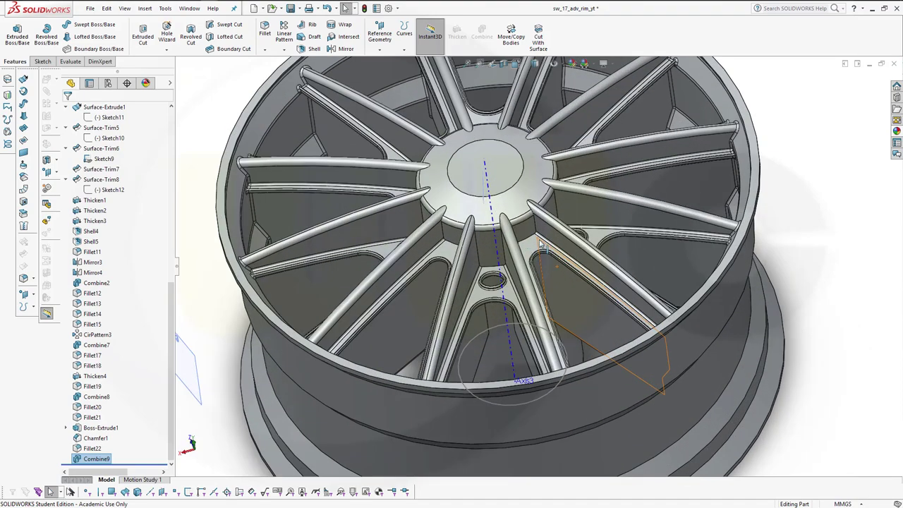
click(810, 117)
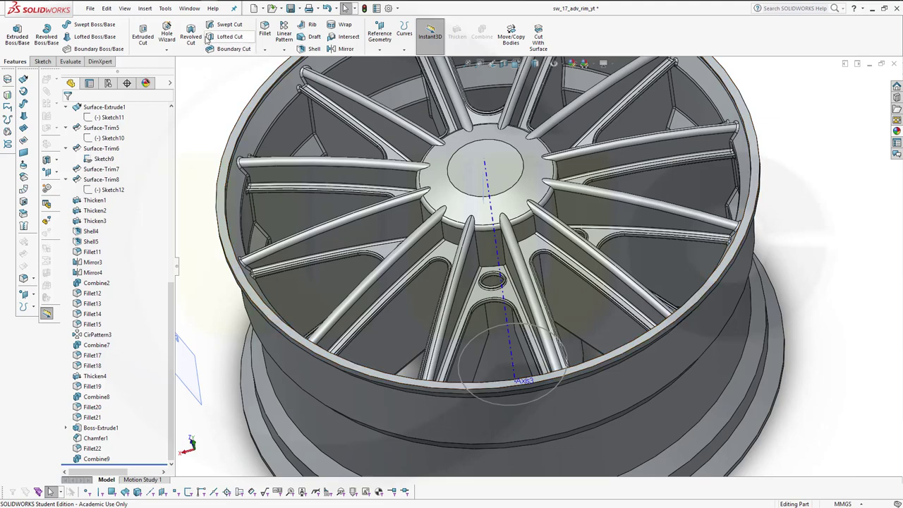
click(265, 31)
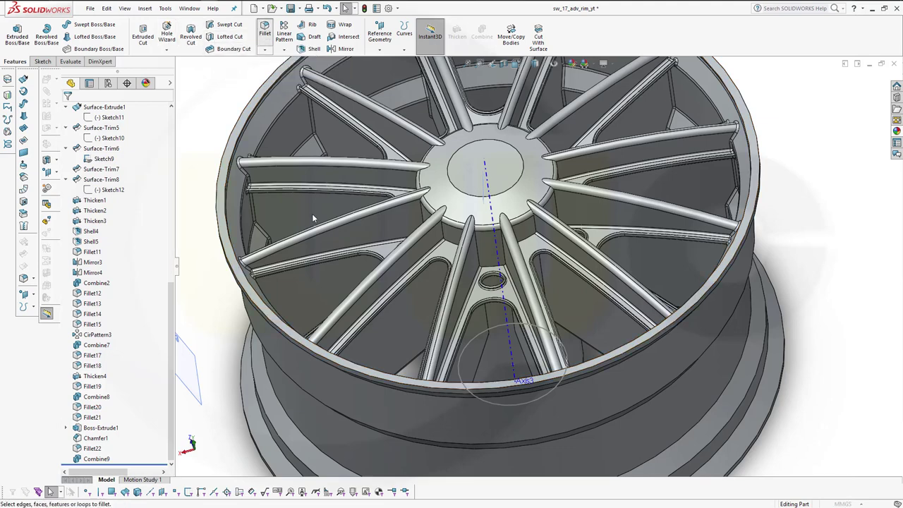
click(451, 245)
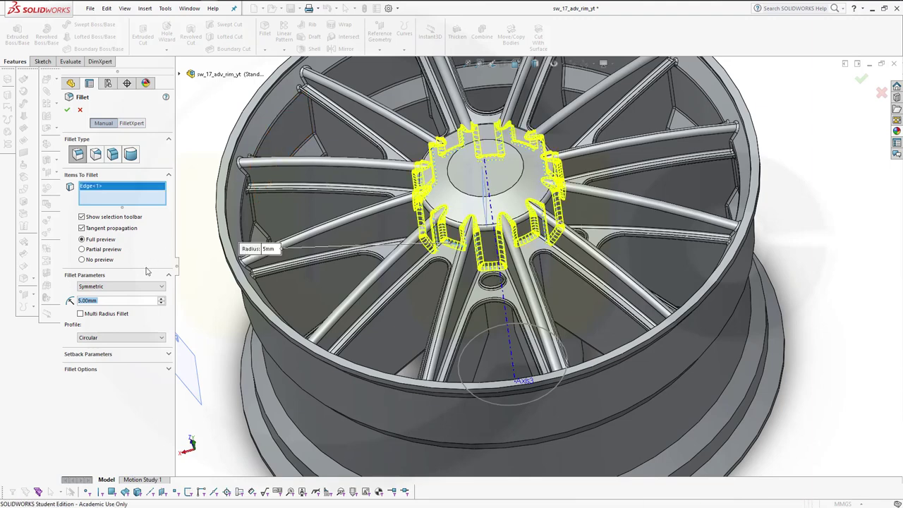
click(69, 112)
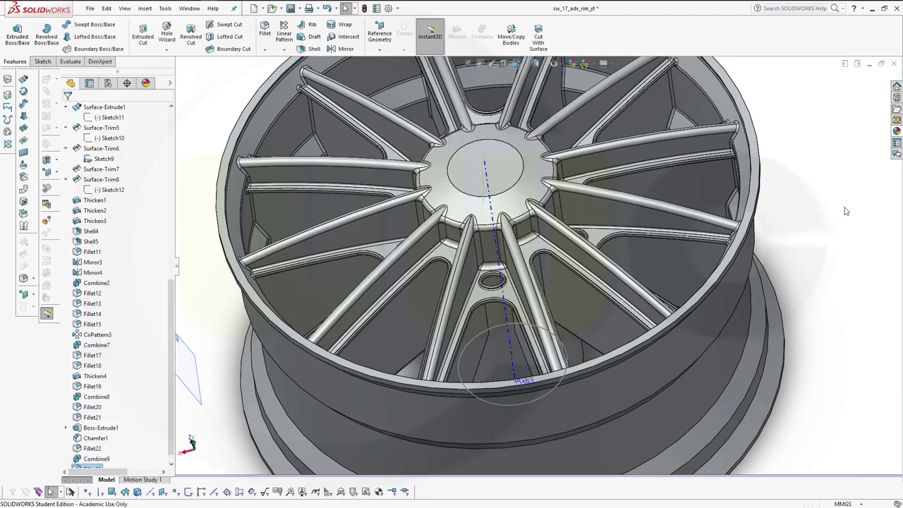
middle_drag(487, 212, 492, 229)
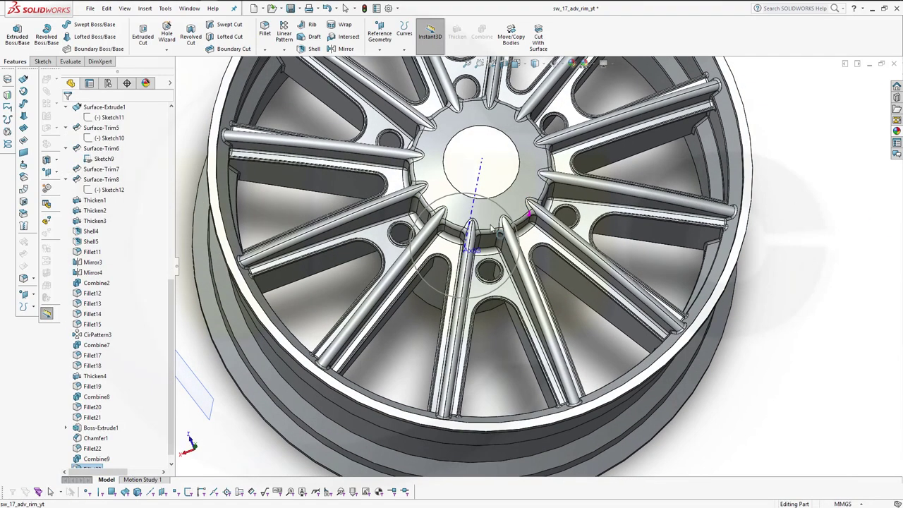
scroll(492, 230, up, 3)
mouse_move(479, 177)
middle_down()
mouse_move(491, 185)
mouse_move(470, 87)
middle_up()
scroll(487, 184, down, 2)
scroll(476, 197, down, 1)
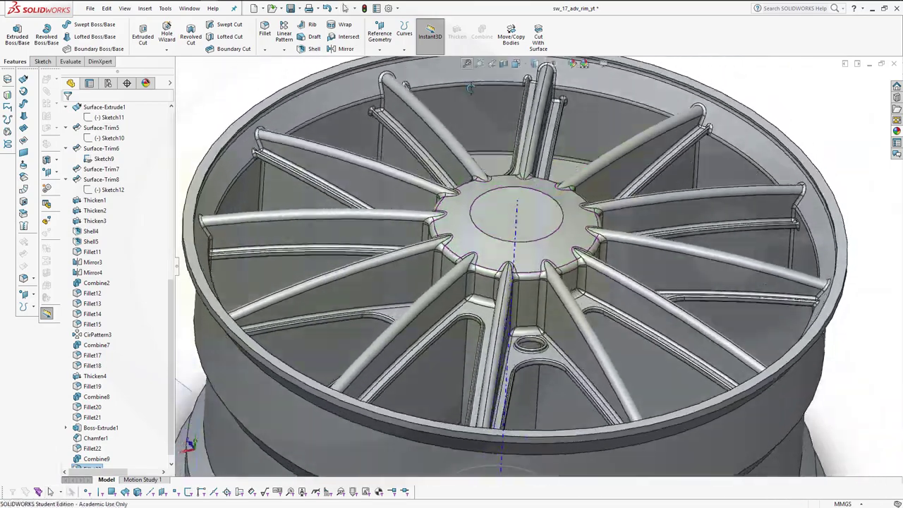
key(ctrl+1)
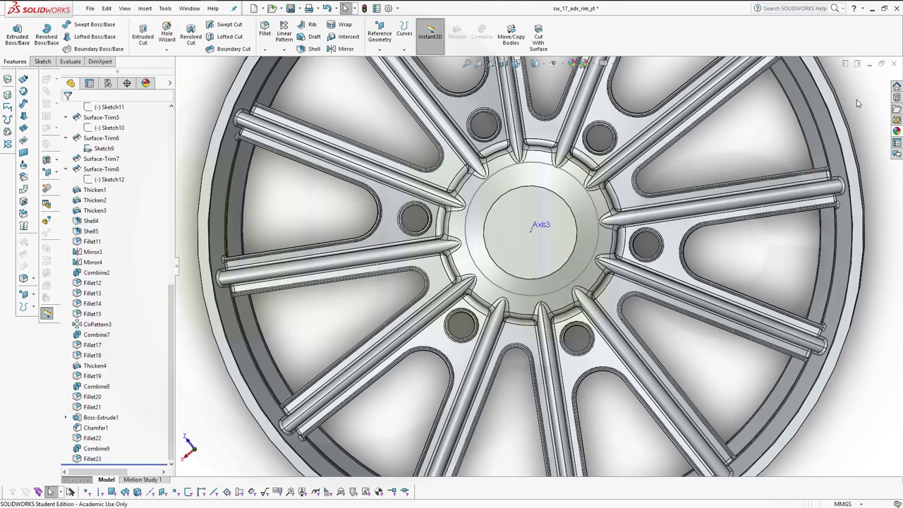
middle_drag(550, 211, 416, 192)
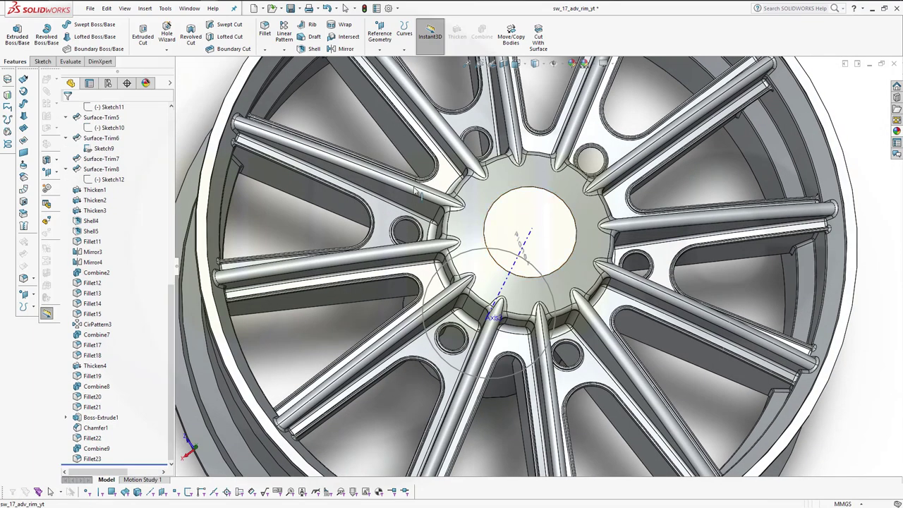
Step: Cut a ⌀50 mm simple Up To Next Hole Wizard bore at the hub face centre
click(165, 31)
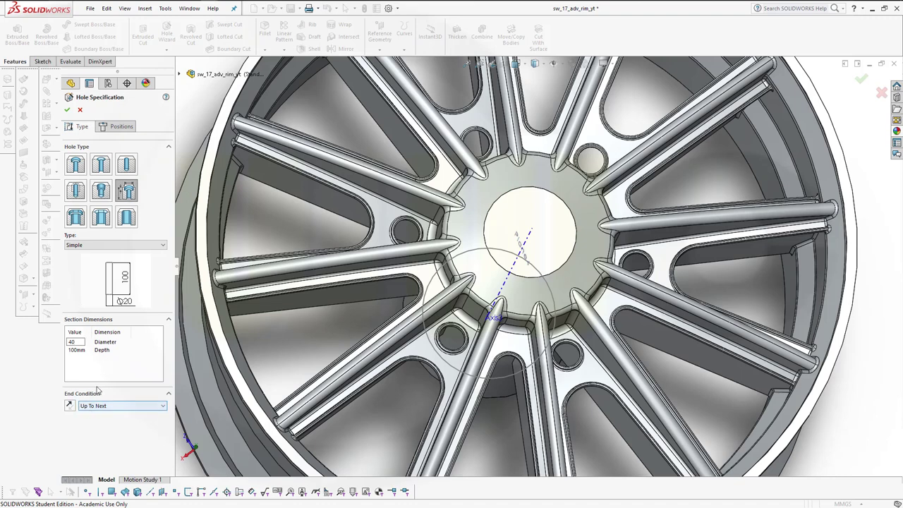
click(117, 126)
click(562, 231)
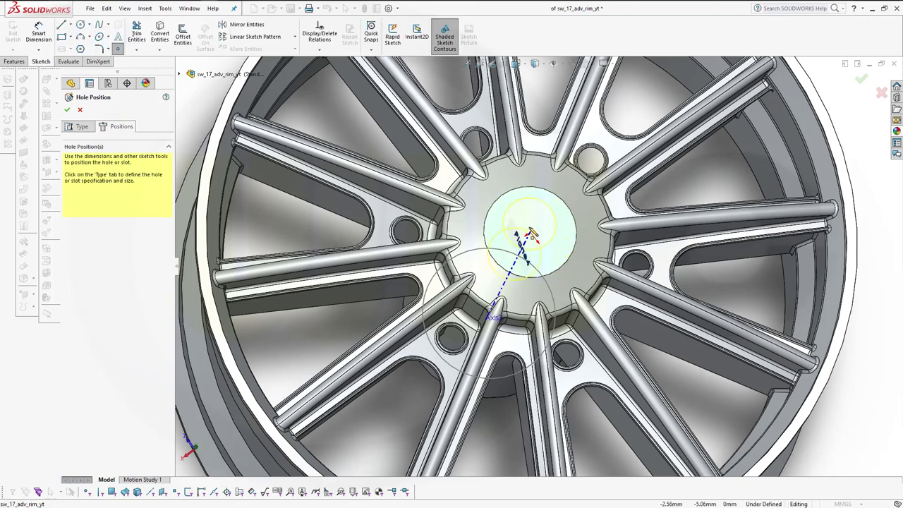
click(530, 234)
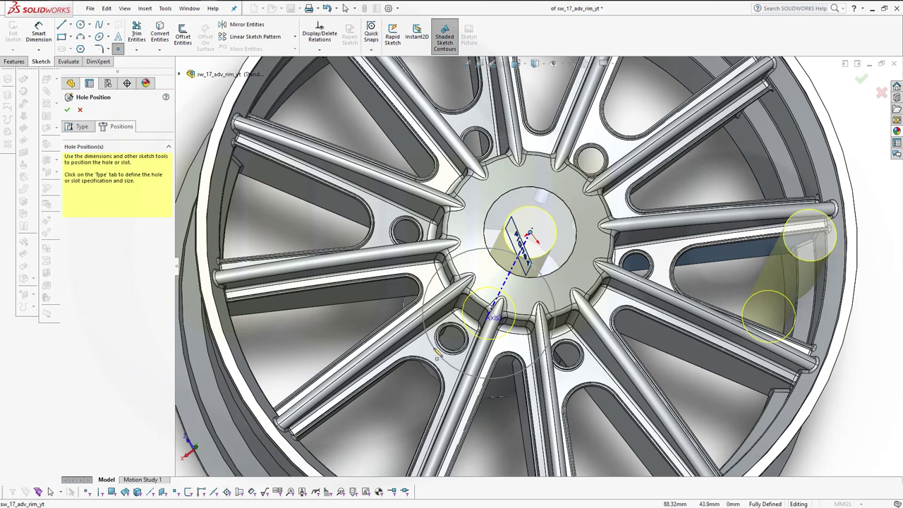
click(79, 128)
text(50)
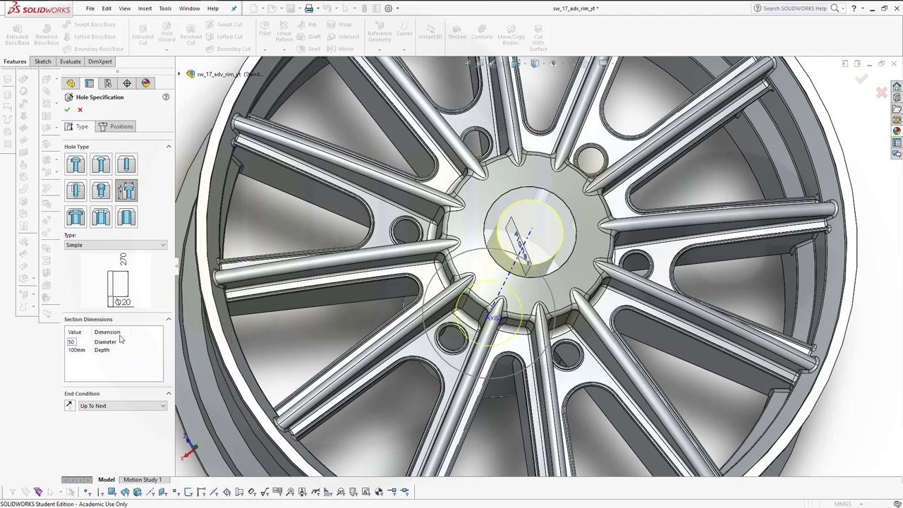
click(68, 111)
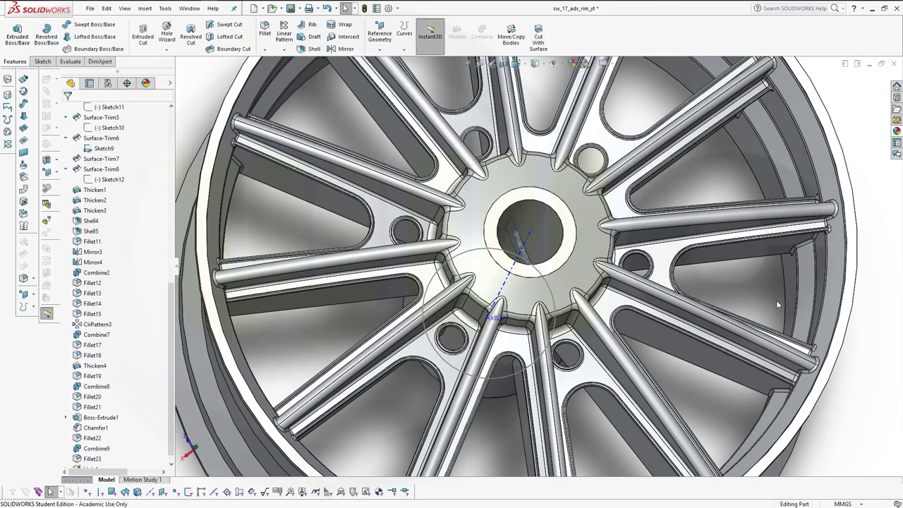
mouse_move(776, 300)
middle_down()
mouse_move(637, 282)
mouse_move(702, 250)
middle_up()
key(f)
key(Escape)
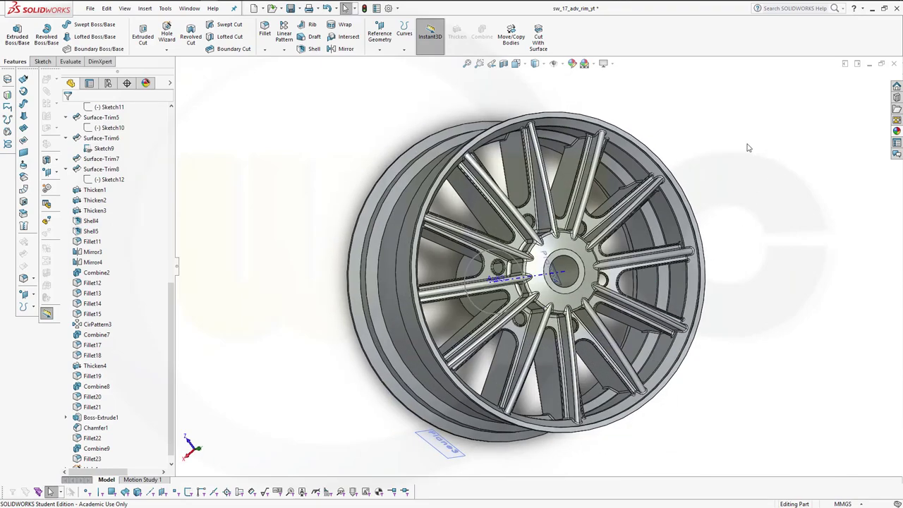
mouse_move(674, 144)
middle_down()
mouse_move(651, 137)
mouse_move(645, 119)
mouse_move(687, 213)
middle_up()
scroll(647, 284, down, 2)
scroll(651, 307, down, 4)
scroll(649, 302, up, 3)
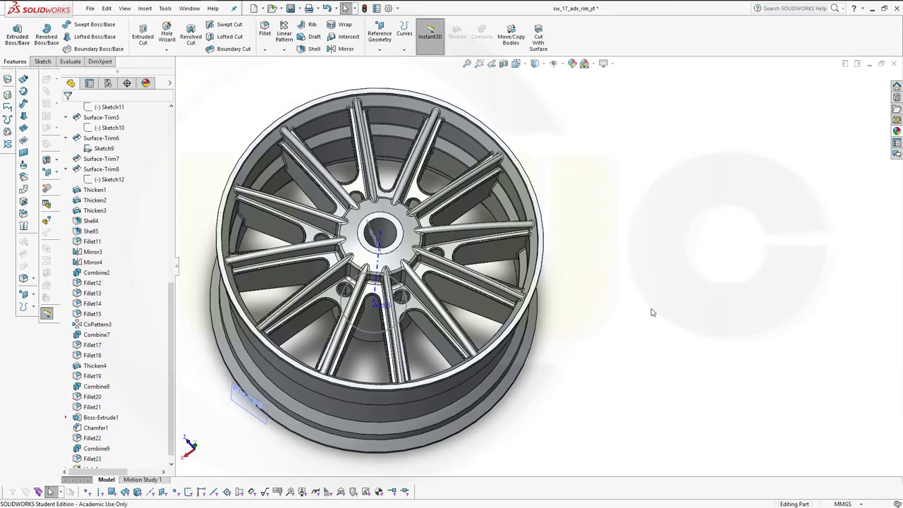
scroll(254, 242, up, 3)
scroll(200, 212, down, 1)
scroll(317, 235, up, 1)
scroll(395, 282, down, 1)
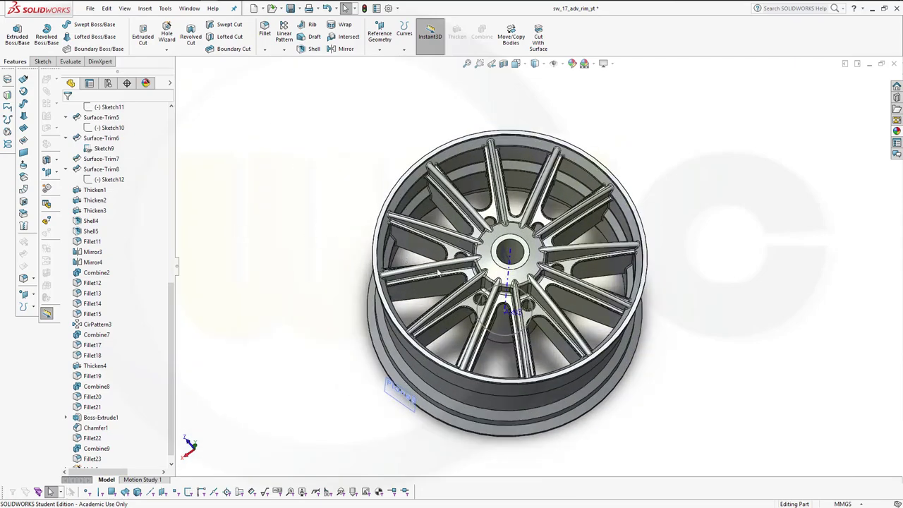
scroll(458, 318, down, 2)
mouse_move(529, 349)
middle_down()
mouse_move(599, 332)
mouse_move(621, 338)
mouse_move(522, 346)
mouse_move(466, 293)
middle_up()
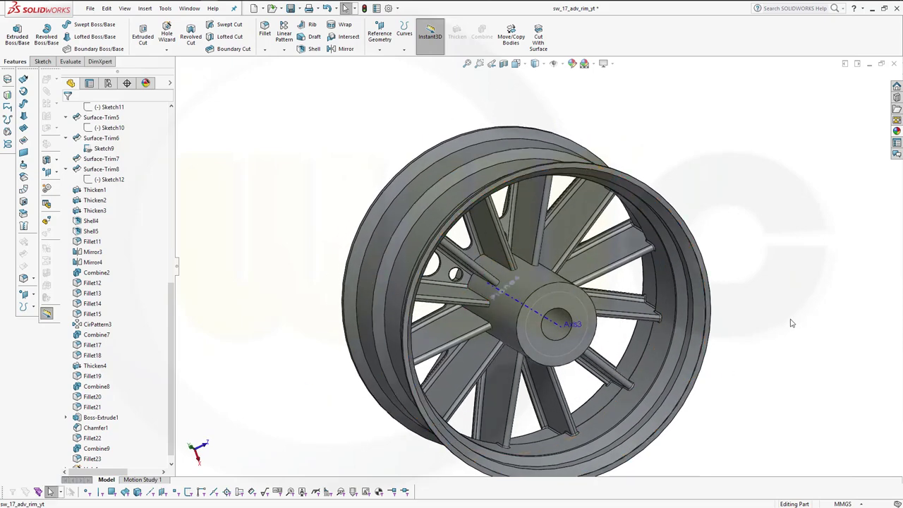
mouse_move(791, 323)
middle_down()
mouse_move(768, 324)
mouse_move(751, 385)
mouse_move(743, 369)
mouse_move(719, 430)
mouse_move(756, 295)
mouse_move(775, 277)
mouse_move(779, 332)
middle_up()
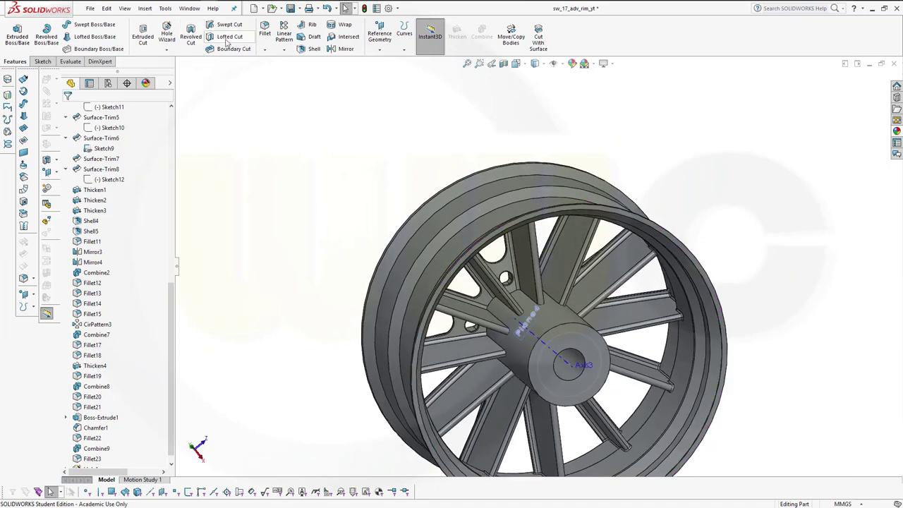
Step: Fillet the rear spoke-to-hub edge at 5 mm and review the wheel from the front
click(264, 32)
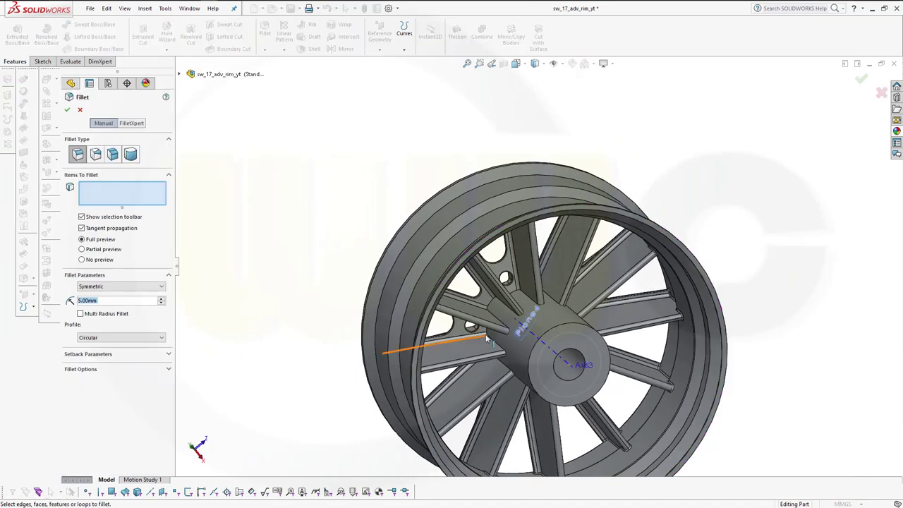
click(575, 279)
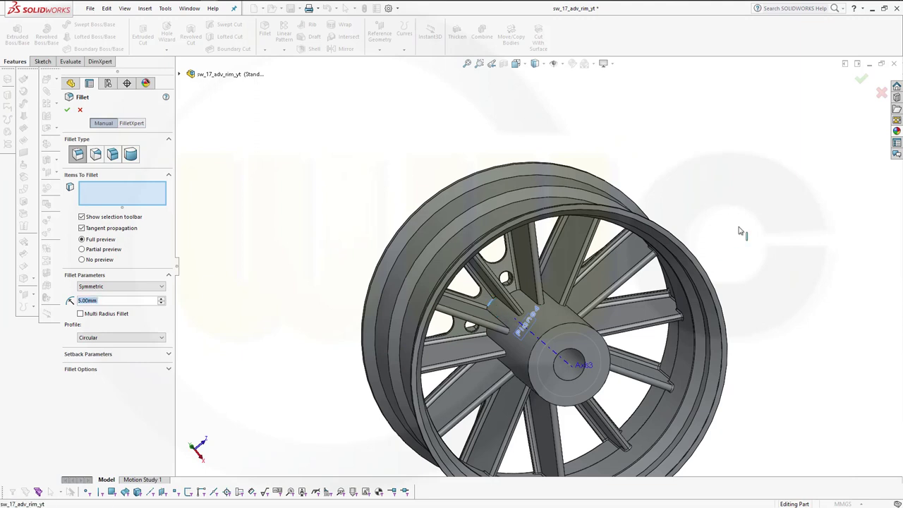
click(68, 111)
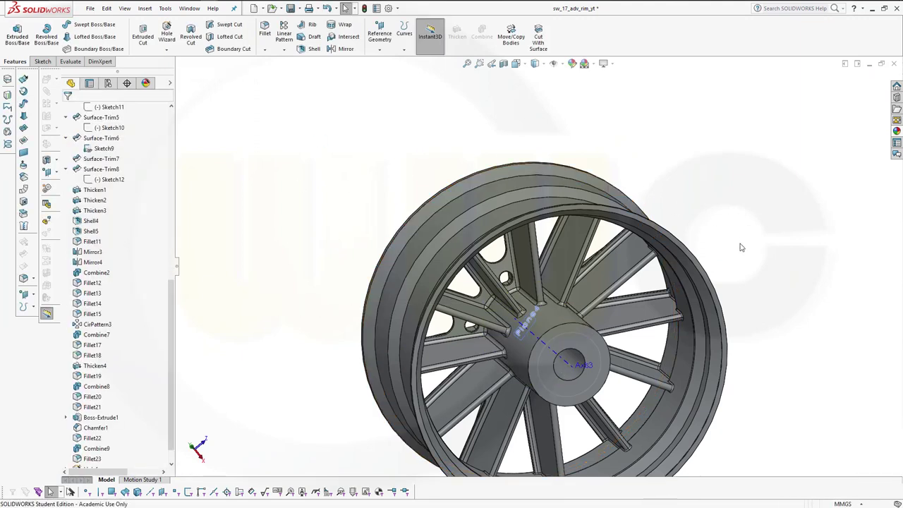
middle_drag(740, 247, 846, 478)
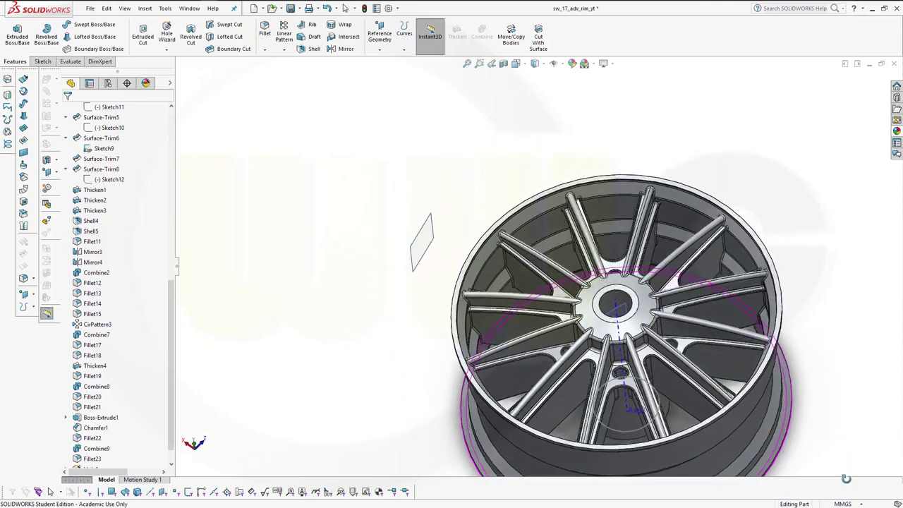
scroll(635, 367, up, 2)
scroll(621, 366, up, 1)
scroll(617, 366, up, 1)
scroll(616, 367, up, 1)
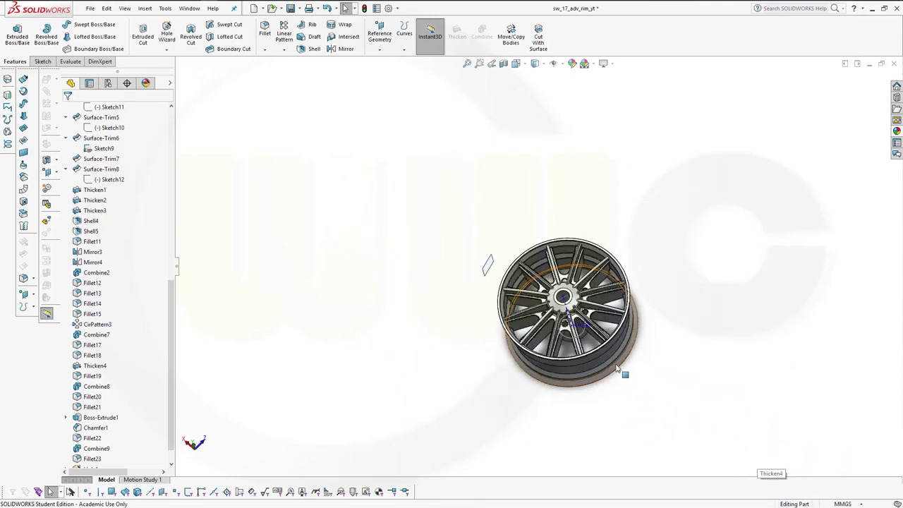
middle_drag(616, 367, 635, 387)
scroll(592, 283, up, 1)
scroll(535, 279, down, 3)
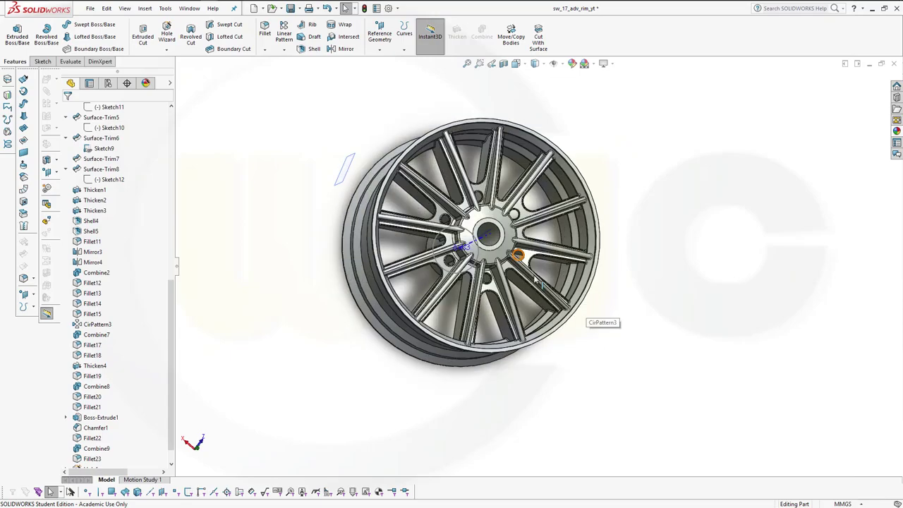
scroll(536, 281, down, 2)
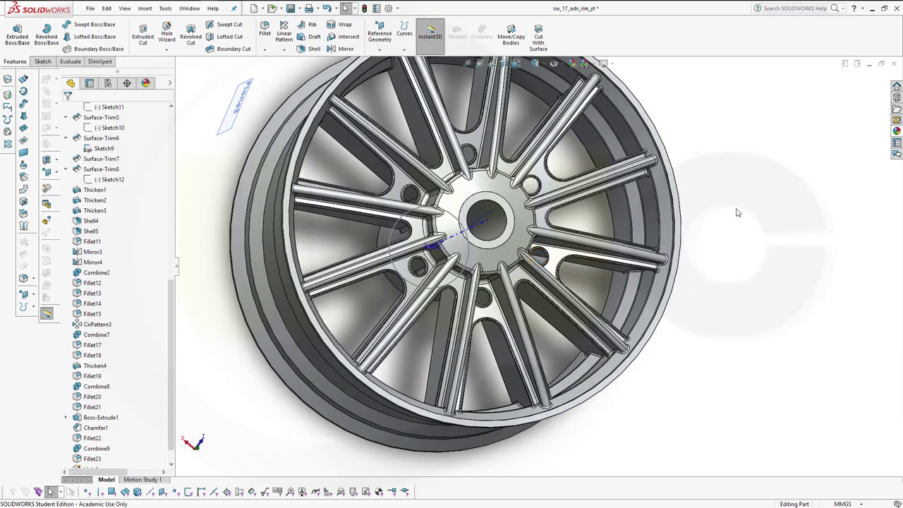